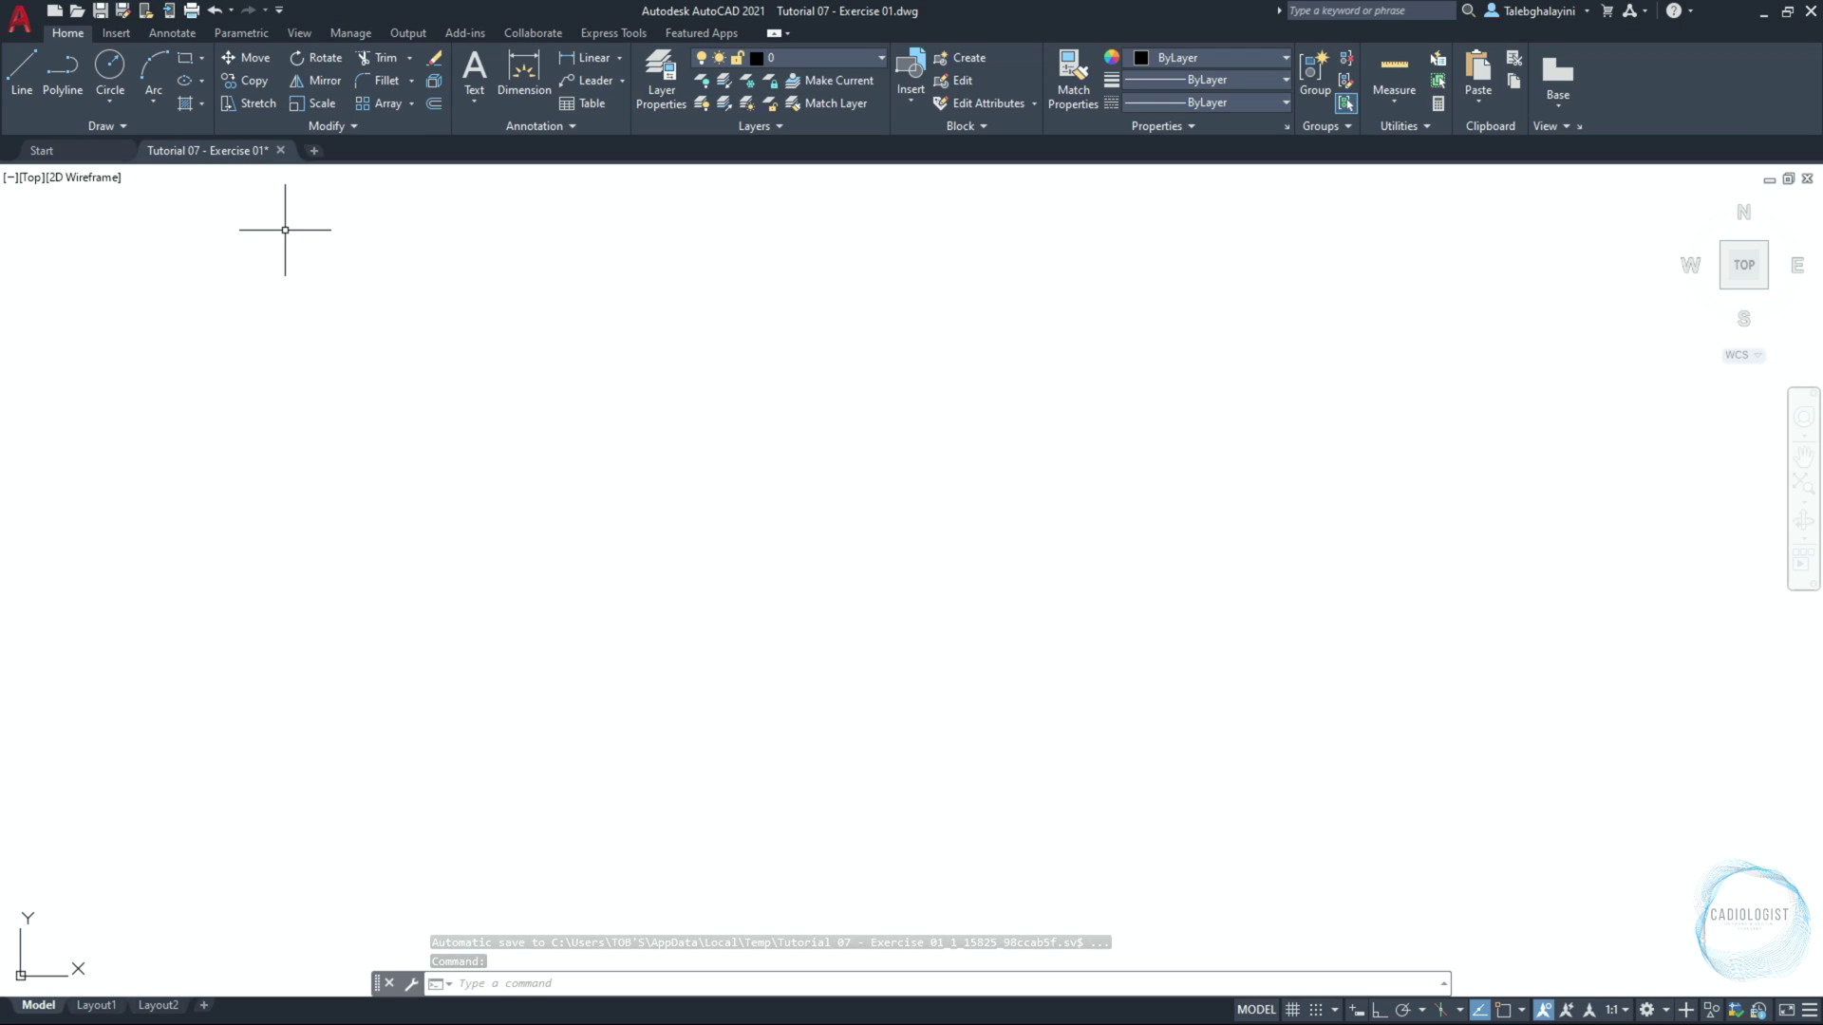
# Configure the drawing units to decimal length with precision 0 and an insertion scale in millimeters
pyautogui.write('units')
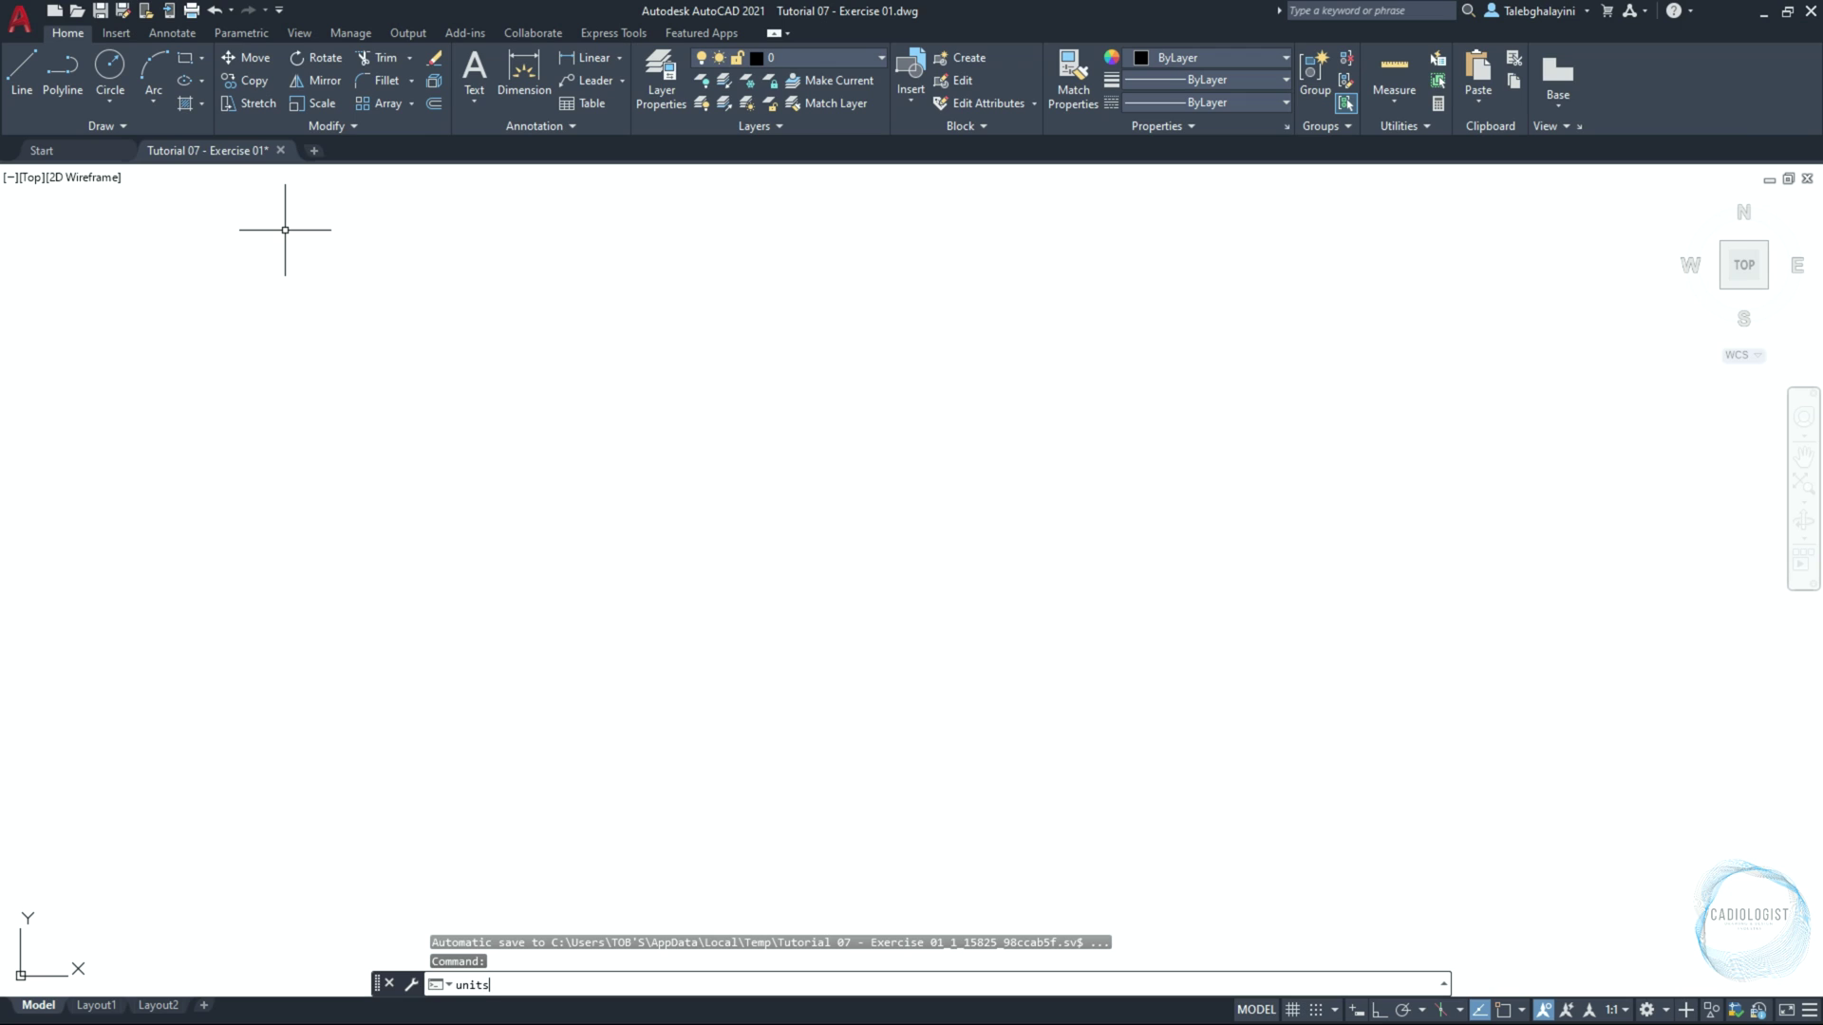
pyautogui.press('Return')
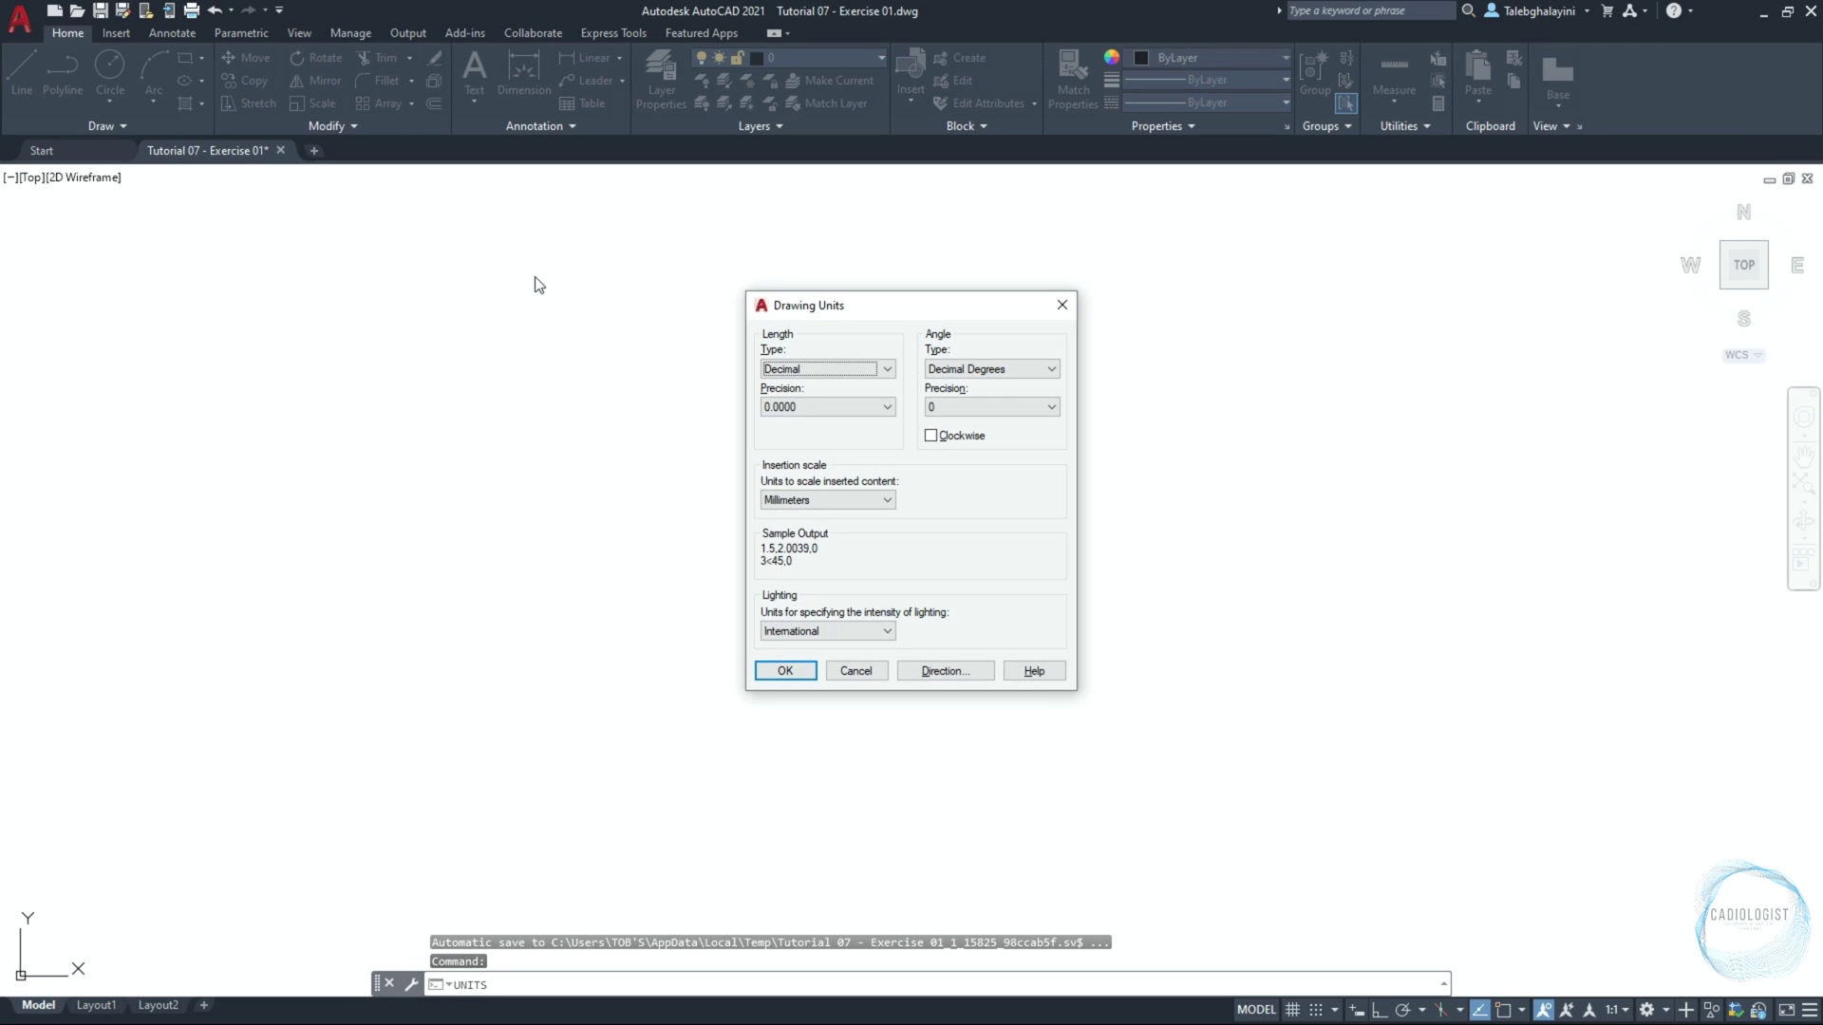
pyautogui.click(825, 371)
pyautogui.click(824, 393)
pyautogui.click(830, 416)
pyautogui.click(828, 422)
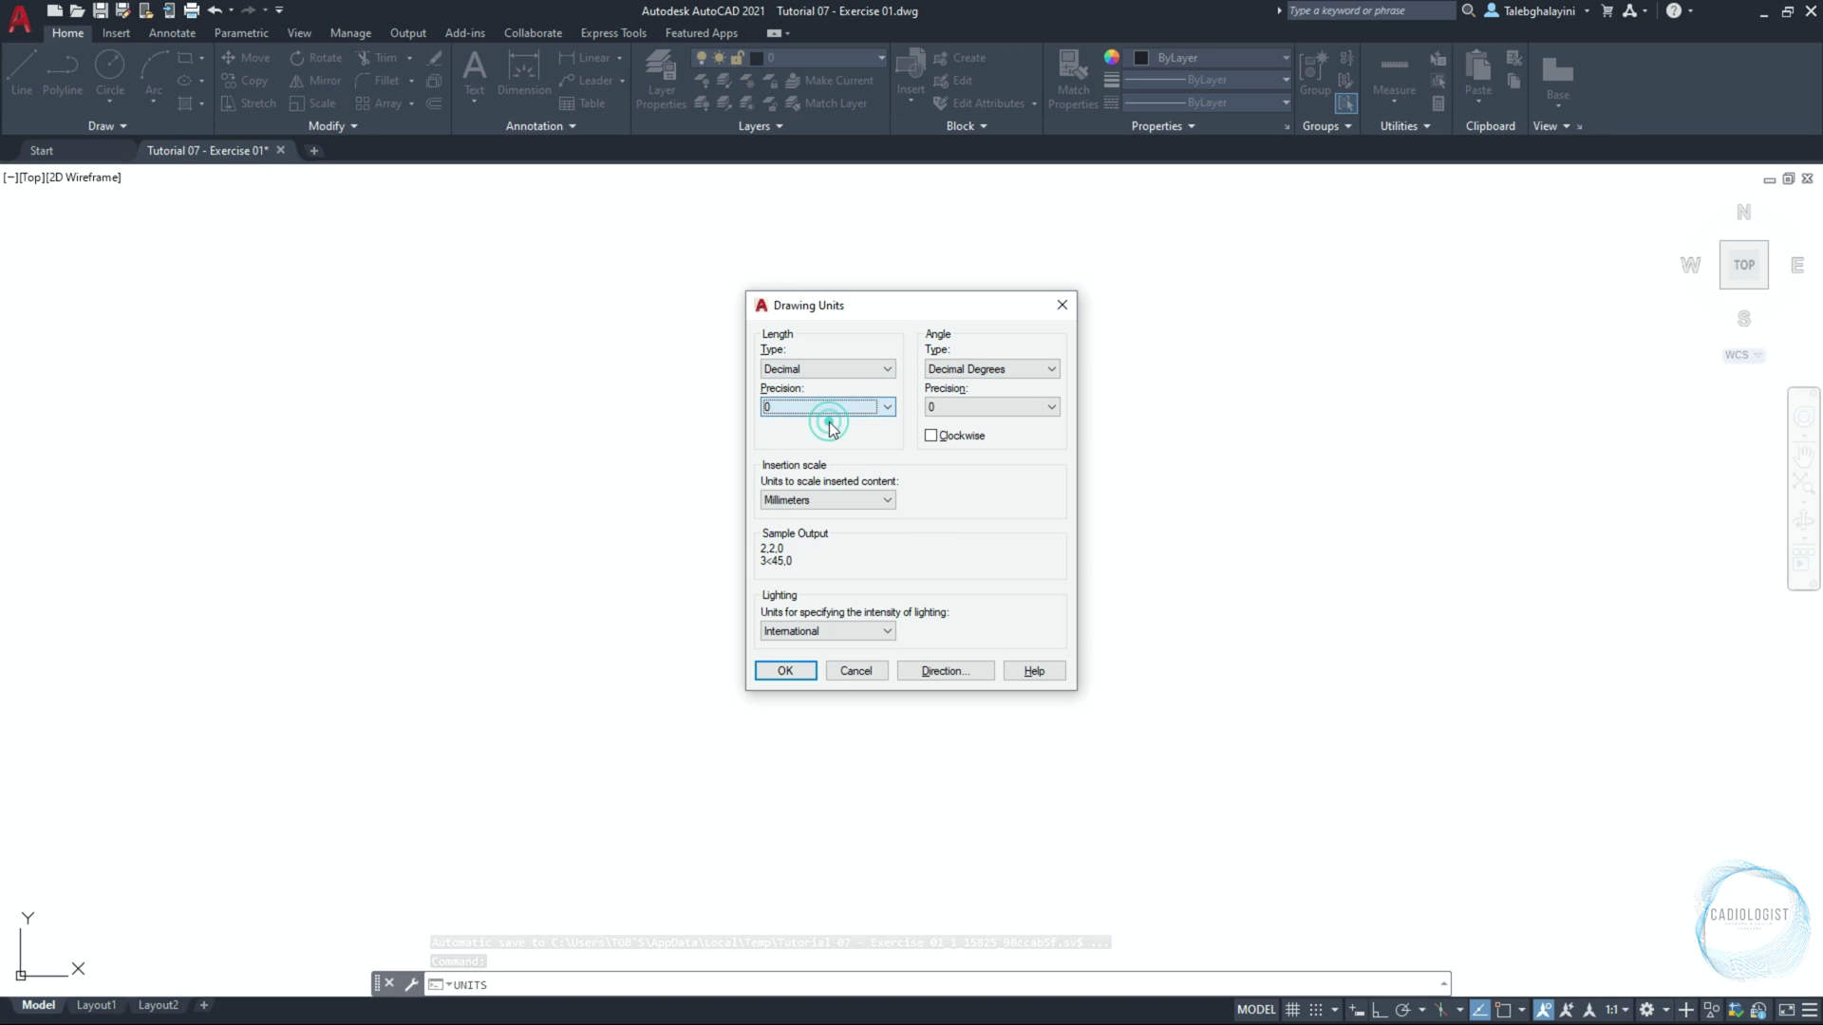
pyautogui.click(850, 500)
pyautogui.click(848, 568)
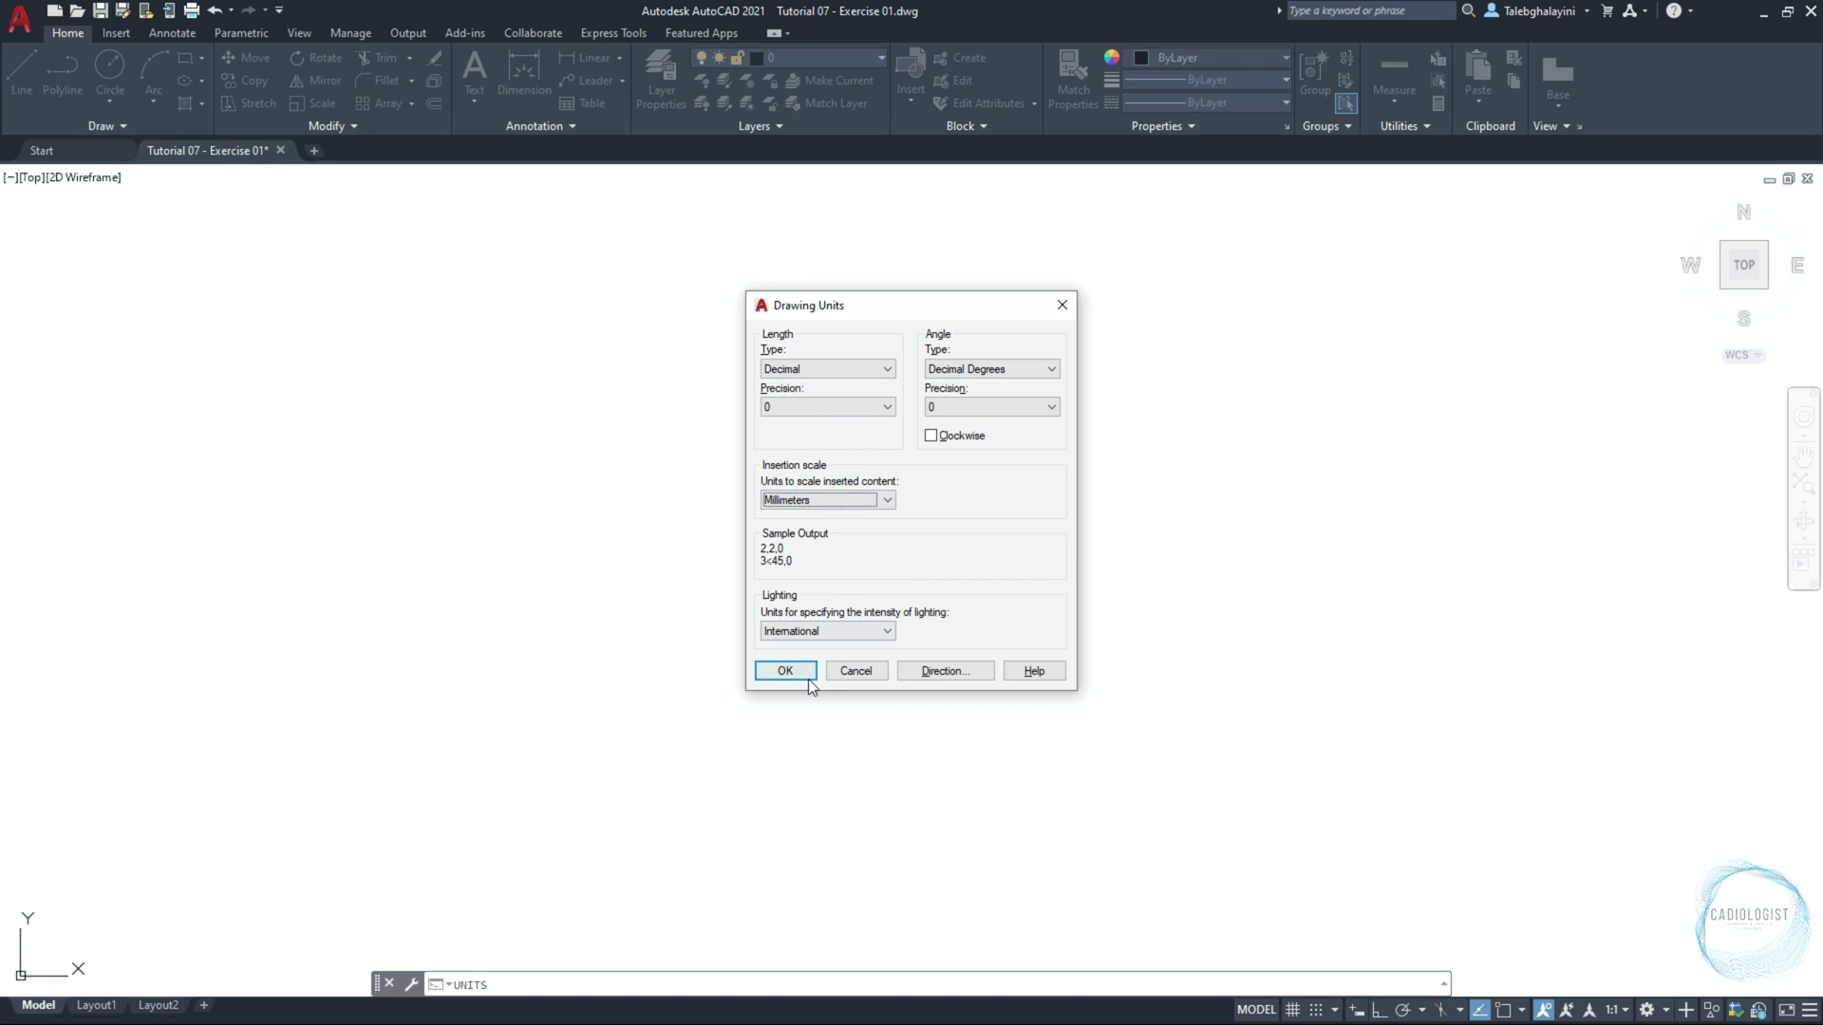
pyautogui.click(785, 672)
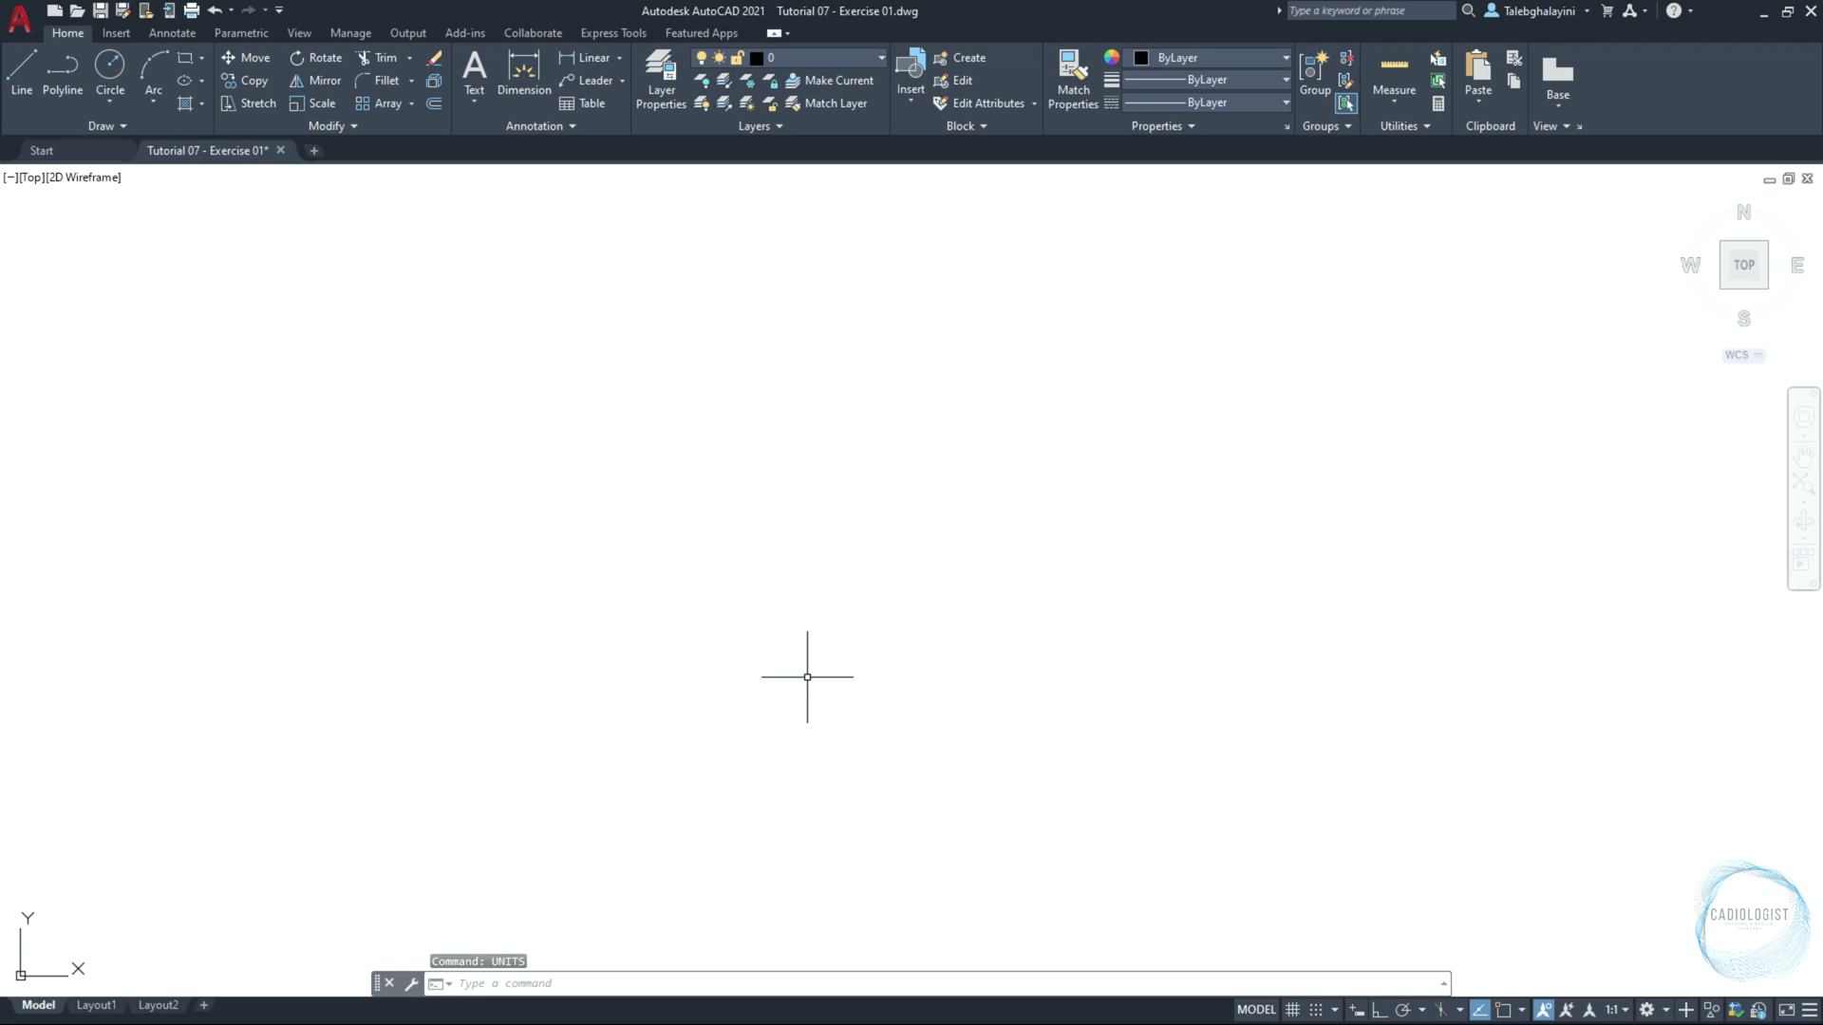
# Create three new layers named Object, Dim and Text
pyautogui.write('LA')
pyautogui.press('Return')
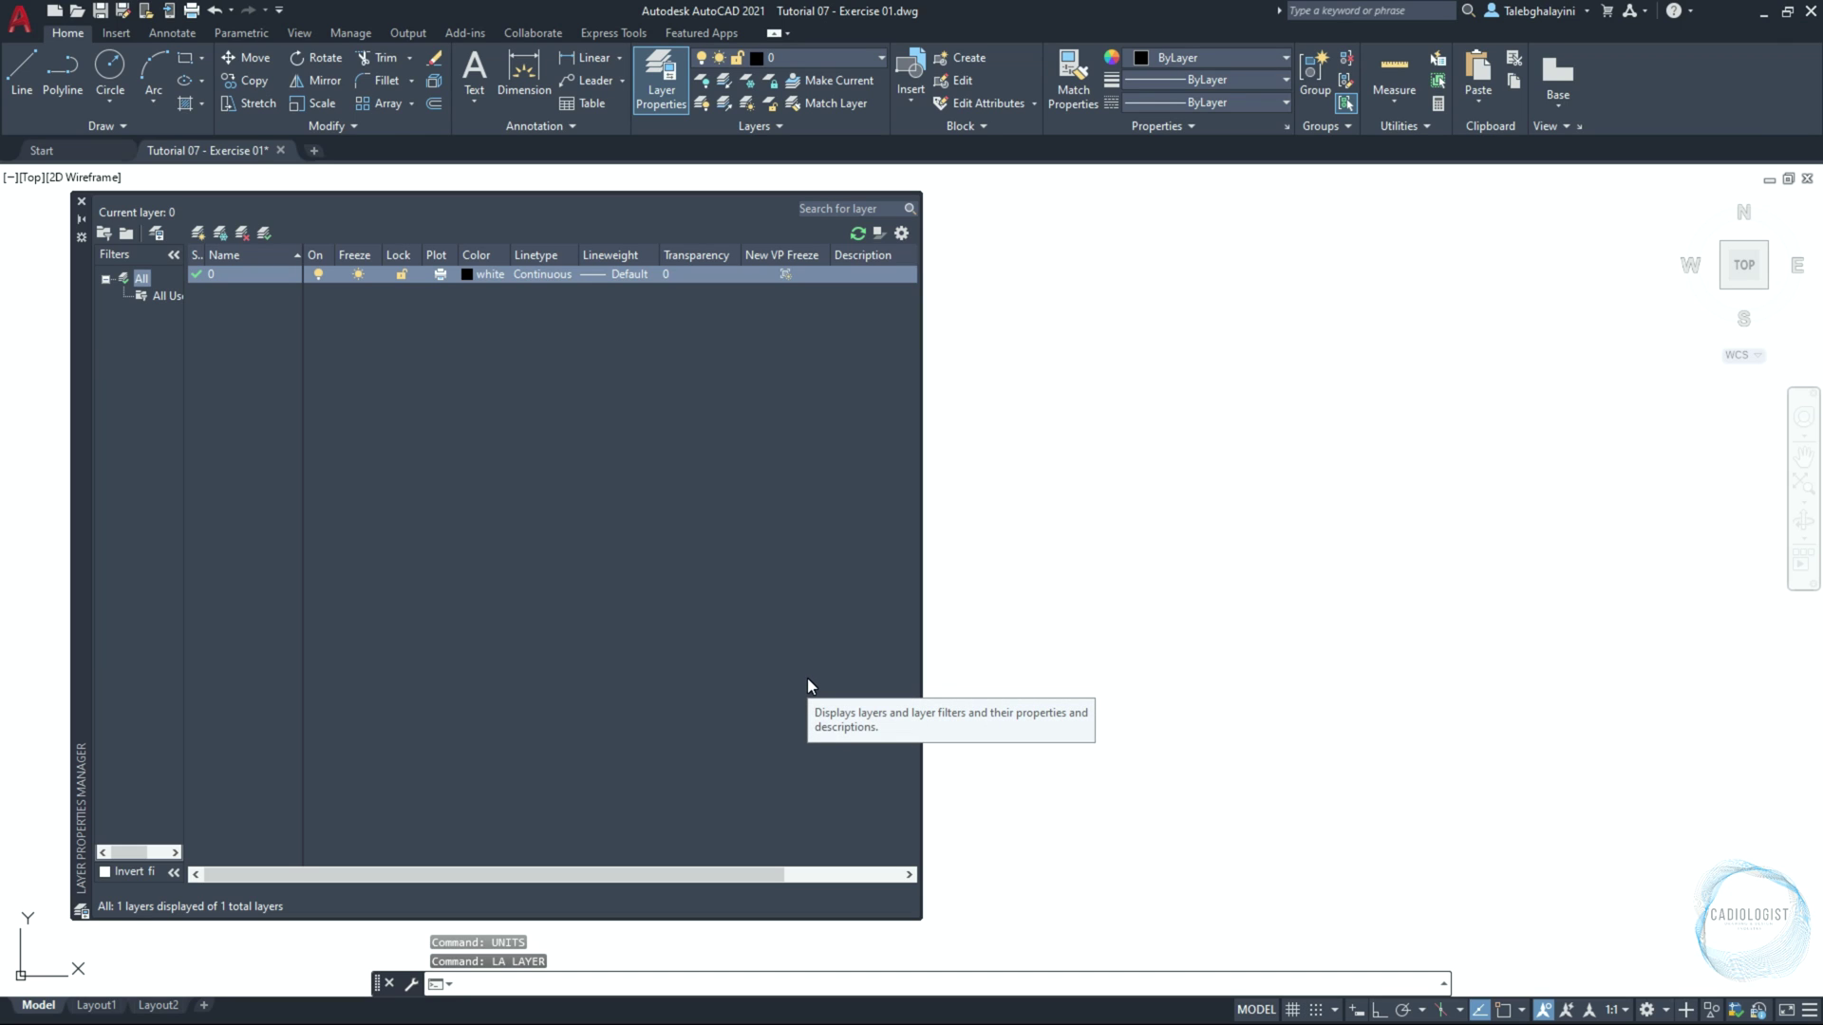
pyautogui.click(198, 233)
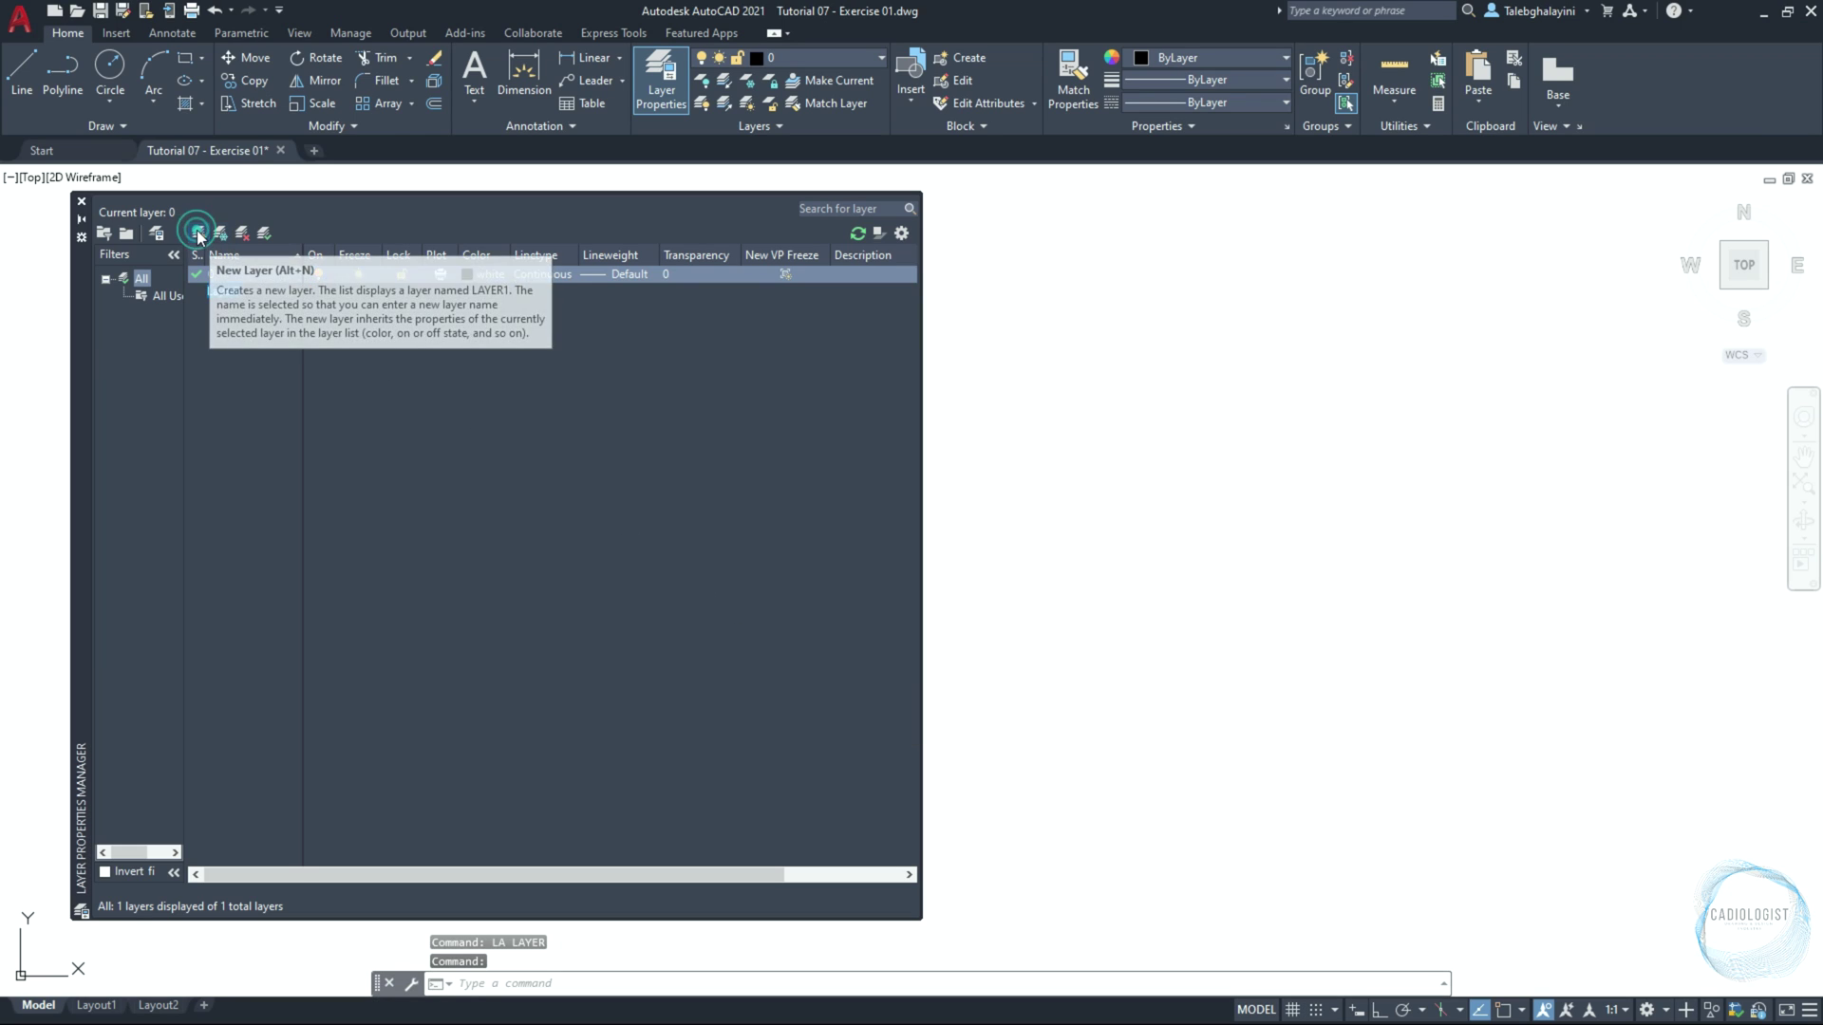
pyautogui.write('Object')
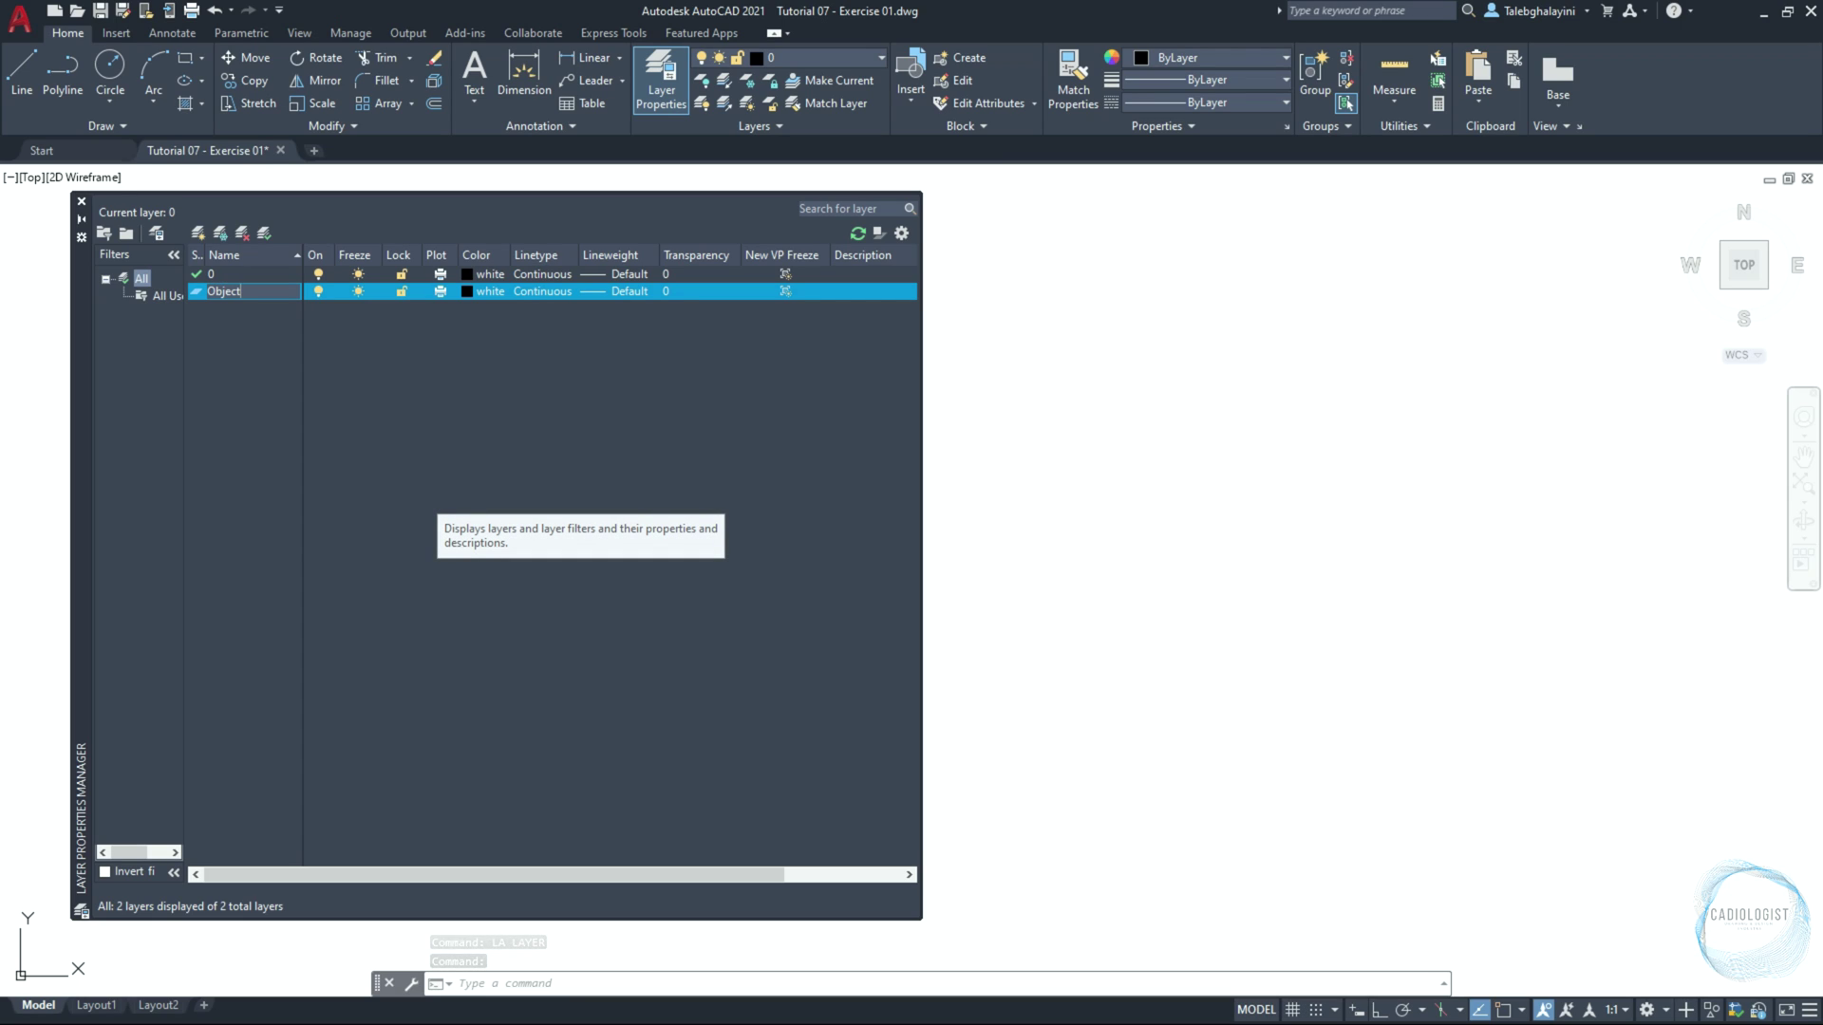
pyautogui.press('Return')
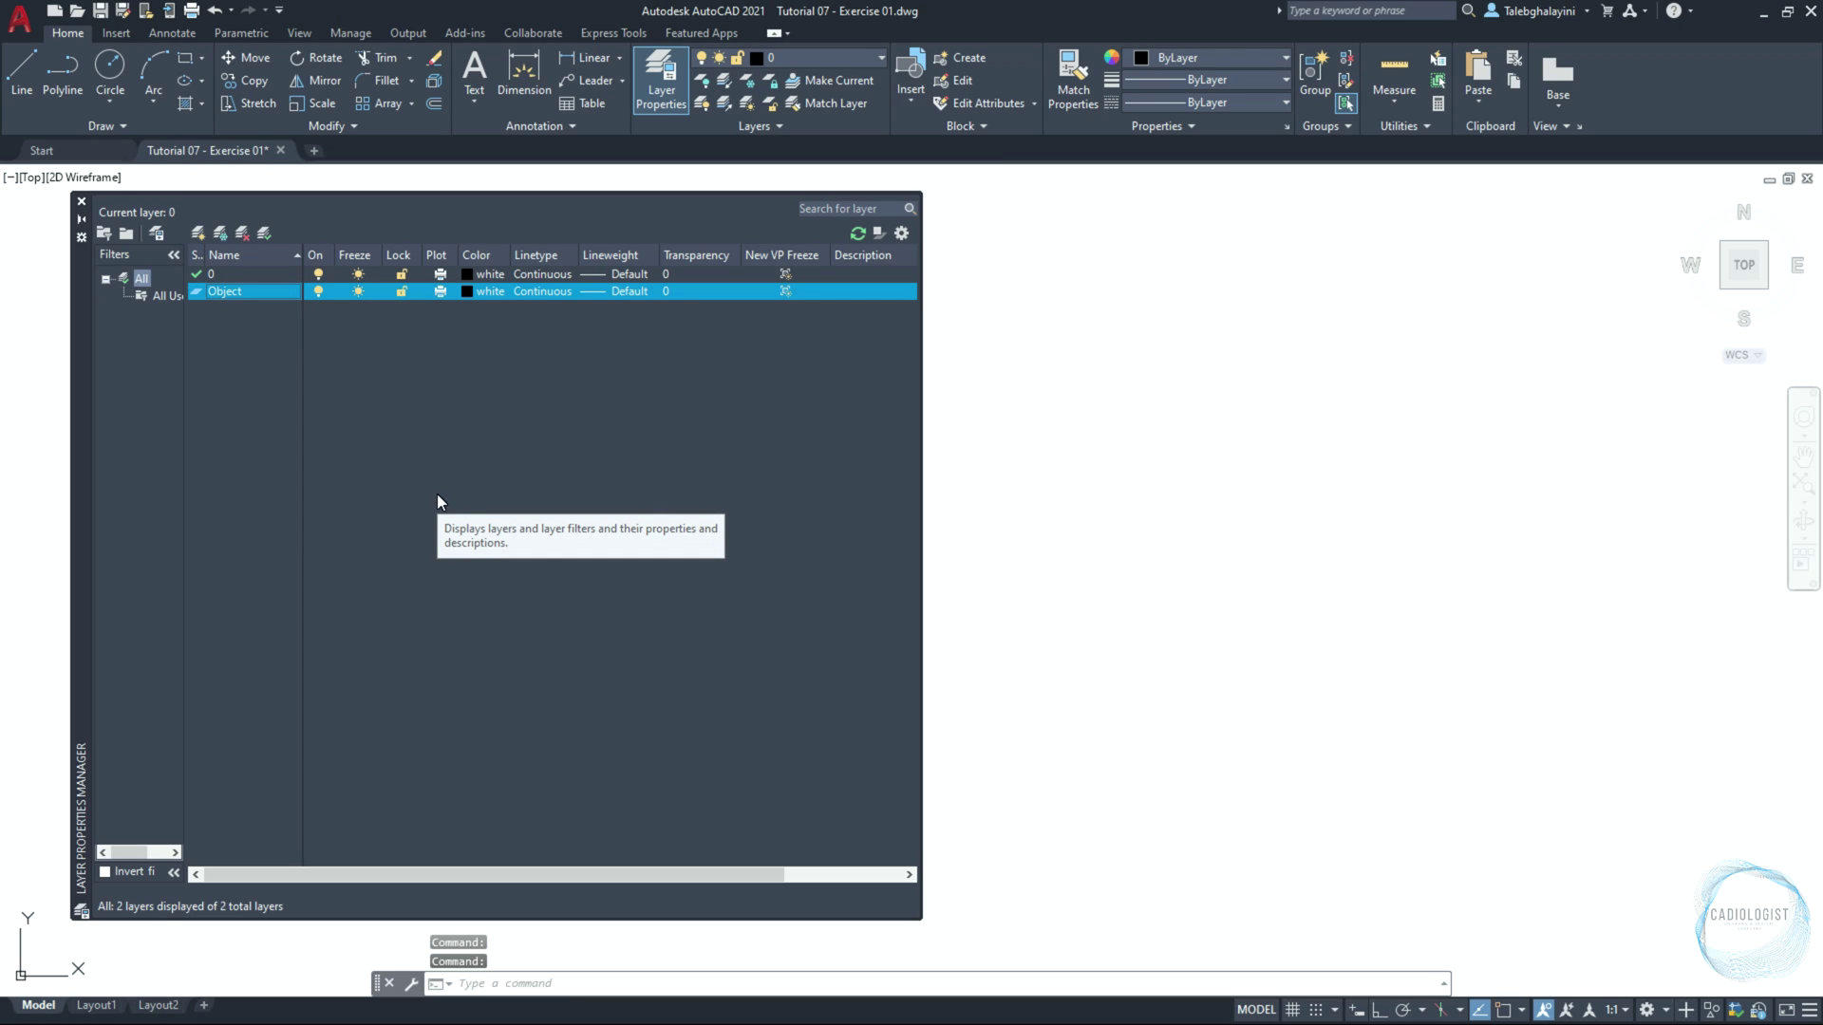
pyautogui.click(197, 232)
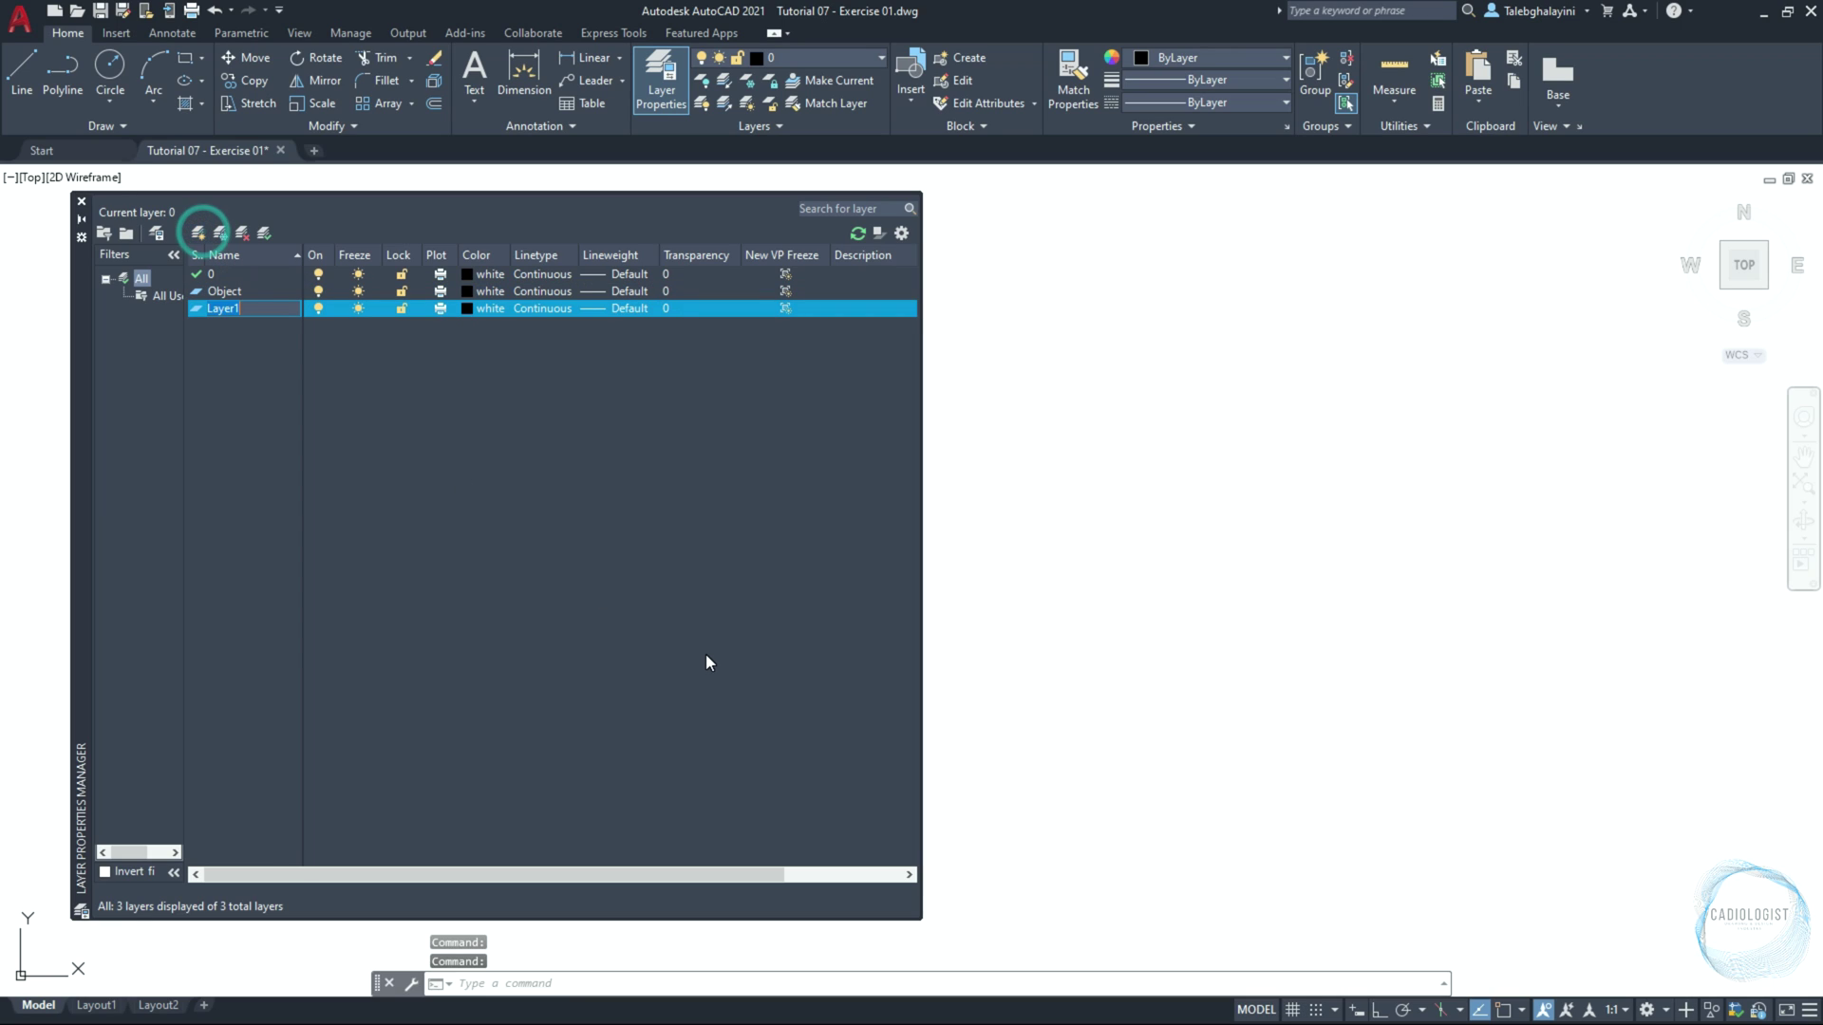
pyautogui.write('Dim')
pyautogui.press('Return')
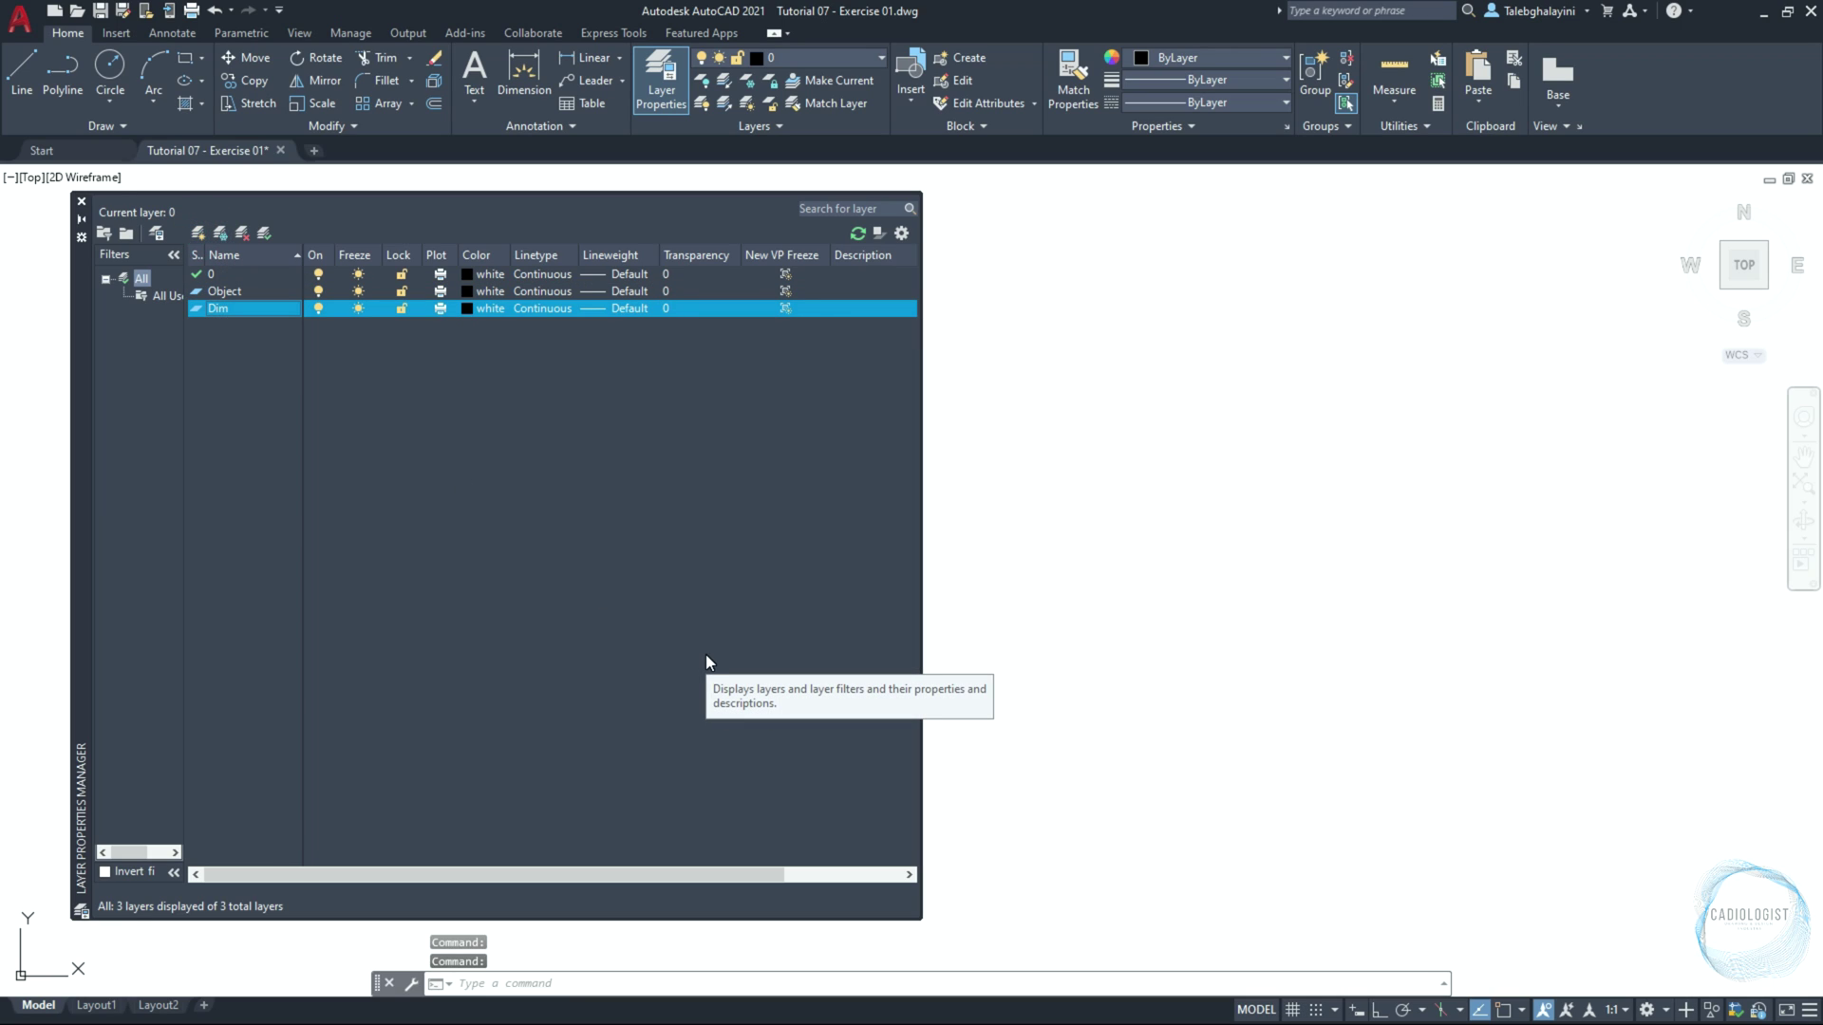
pyautogui.click(199, 233)
pyautogui.write('Text')
pyautogui.press('Return')
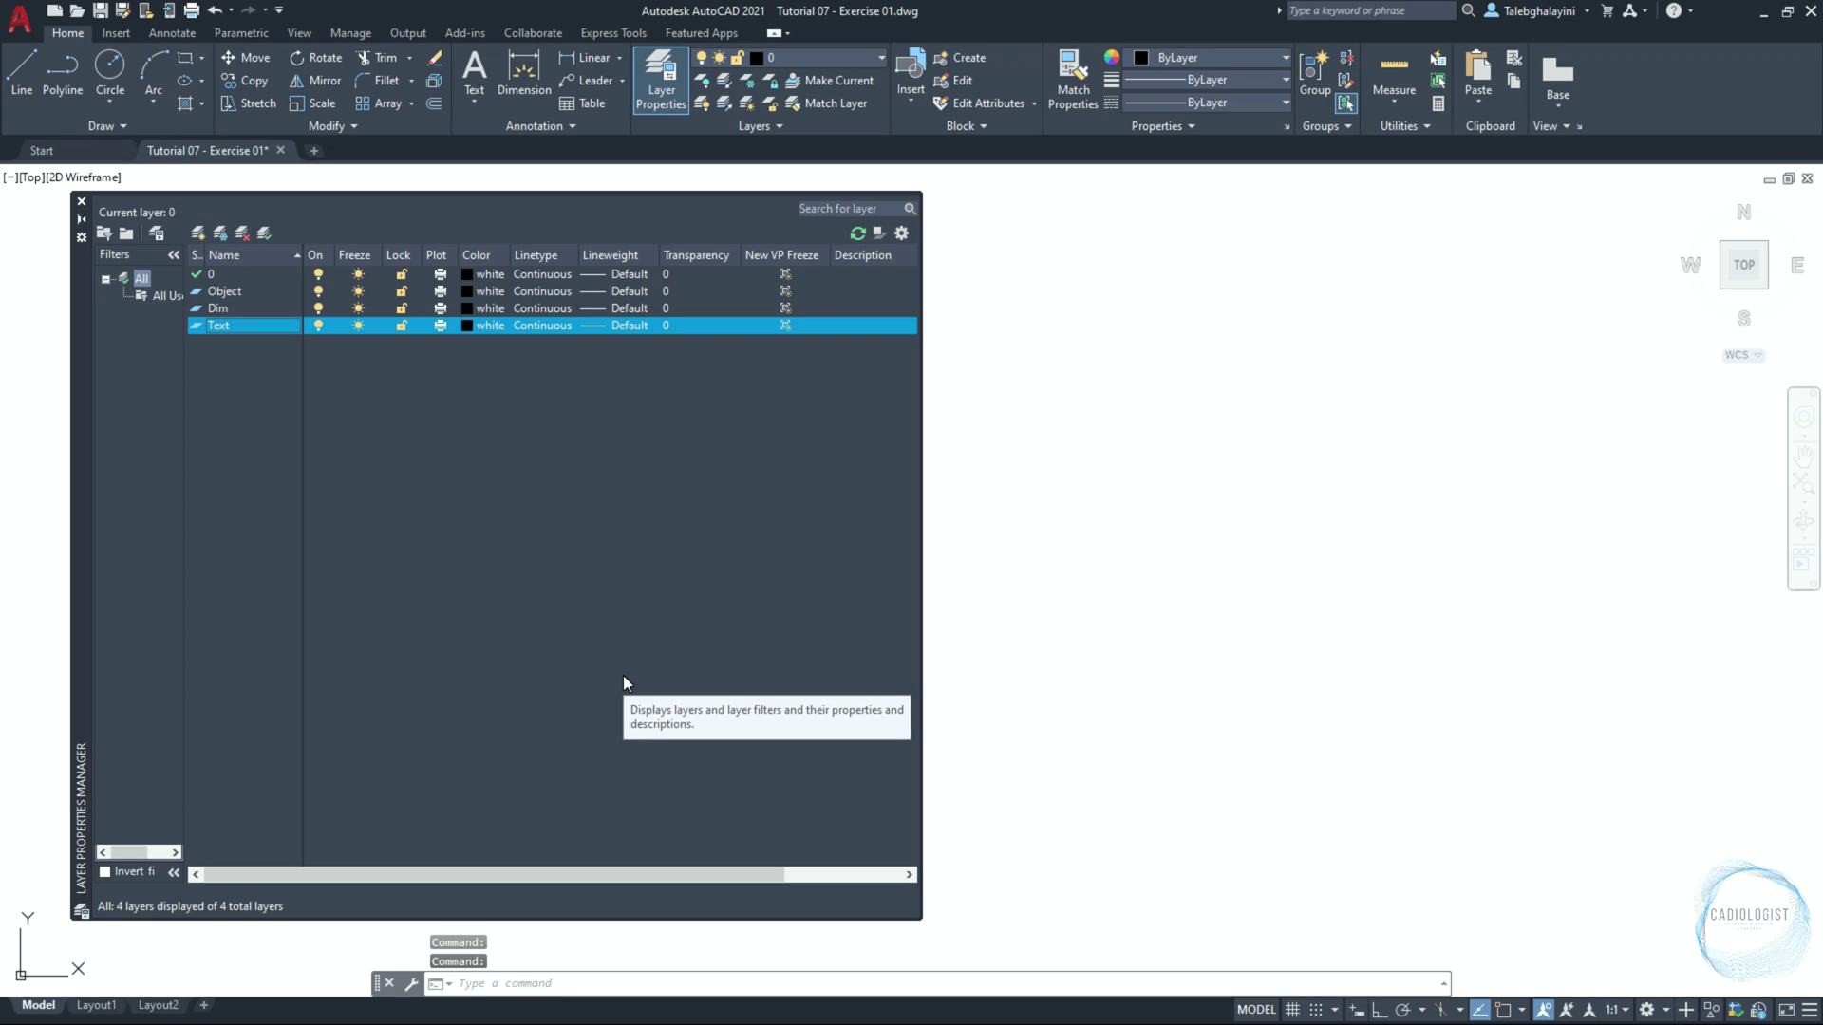
# Set the color of the Dim and Text layers to grey, color index 8
pyautogui.keyDown('shift'); pyautogui.click(248, 310); pyautogui.keyUp('shift')
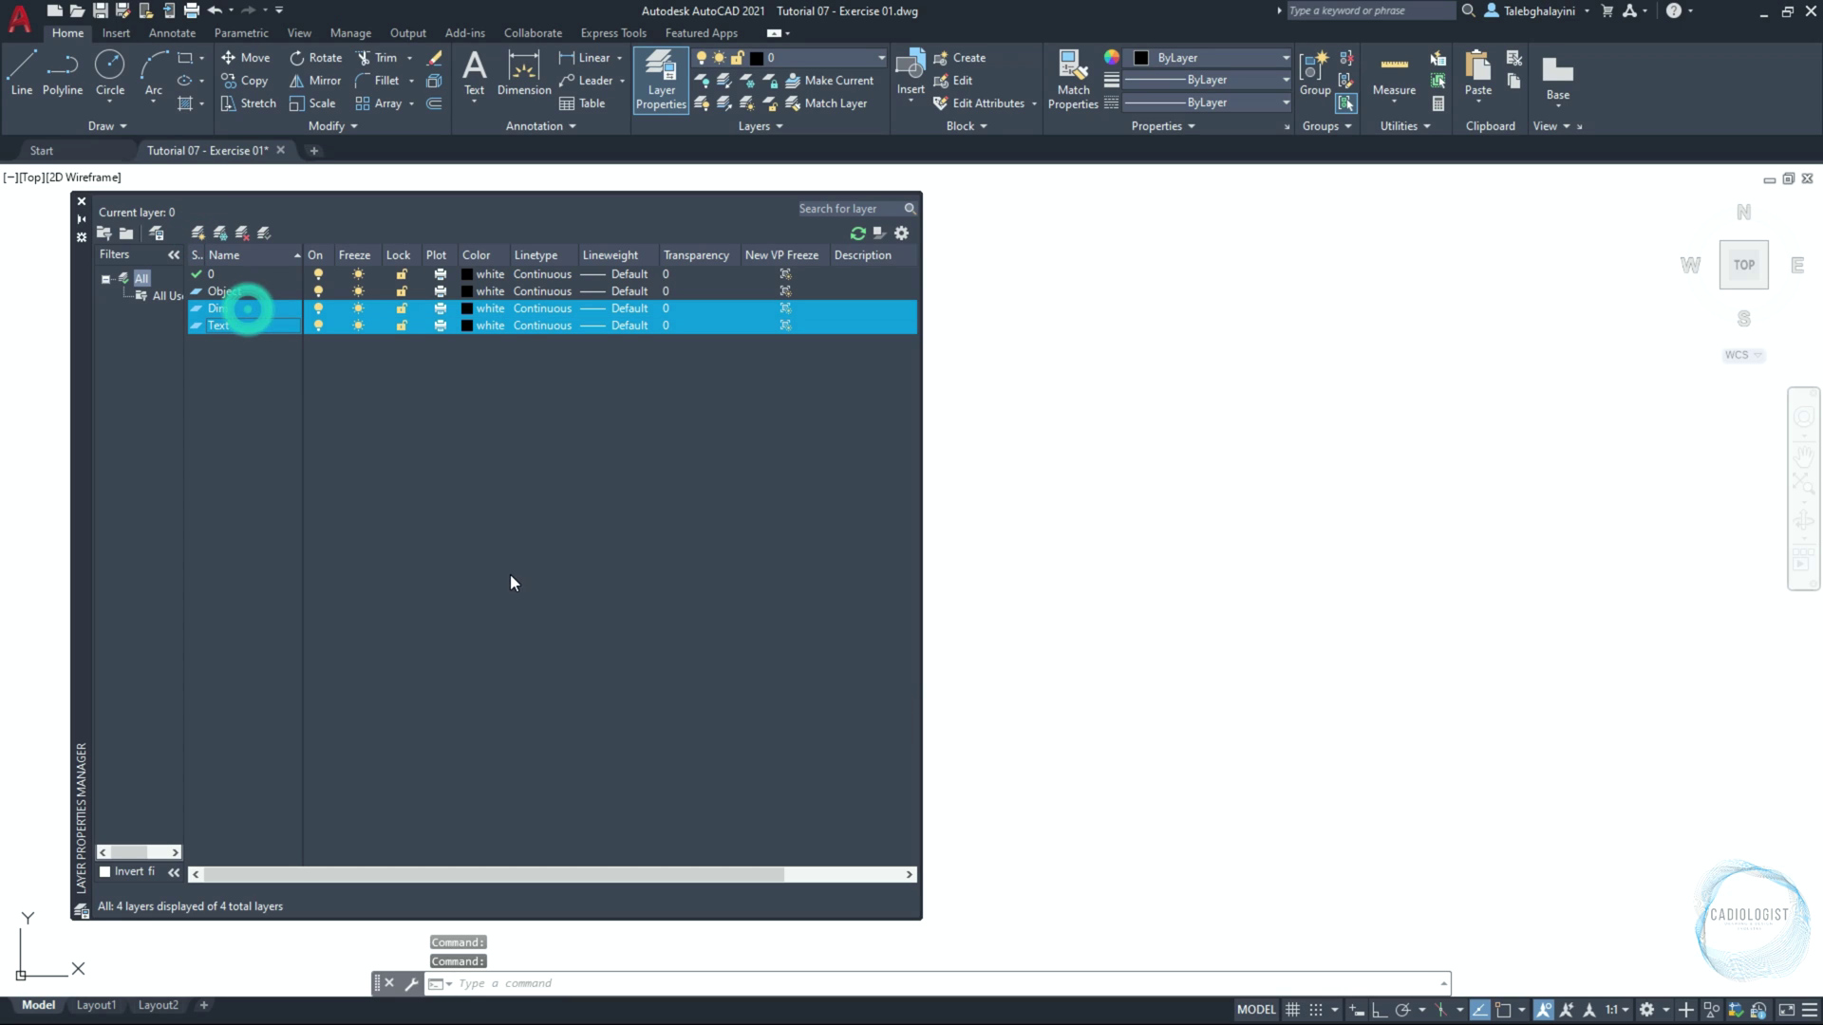
pyautogui.click(469, 327)
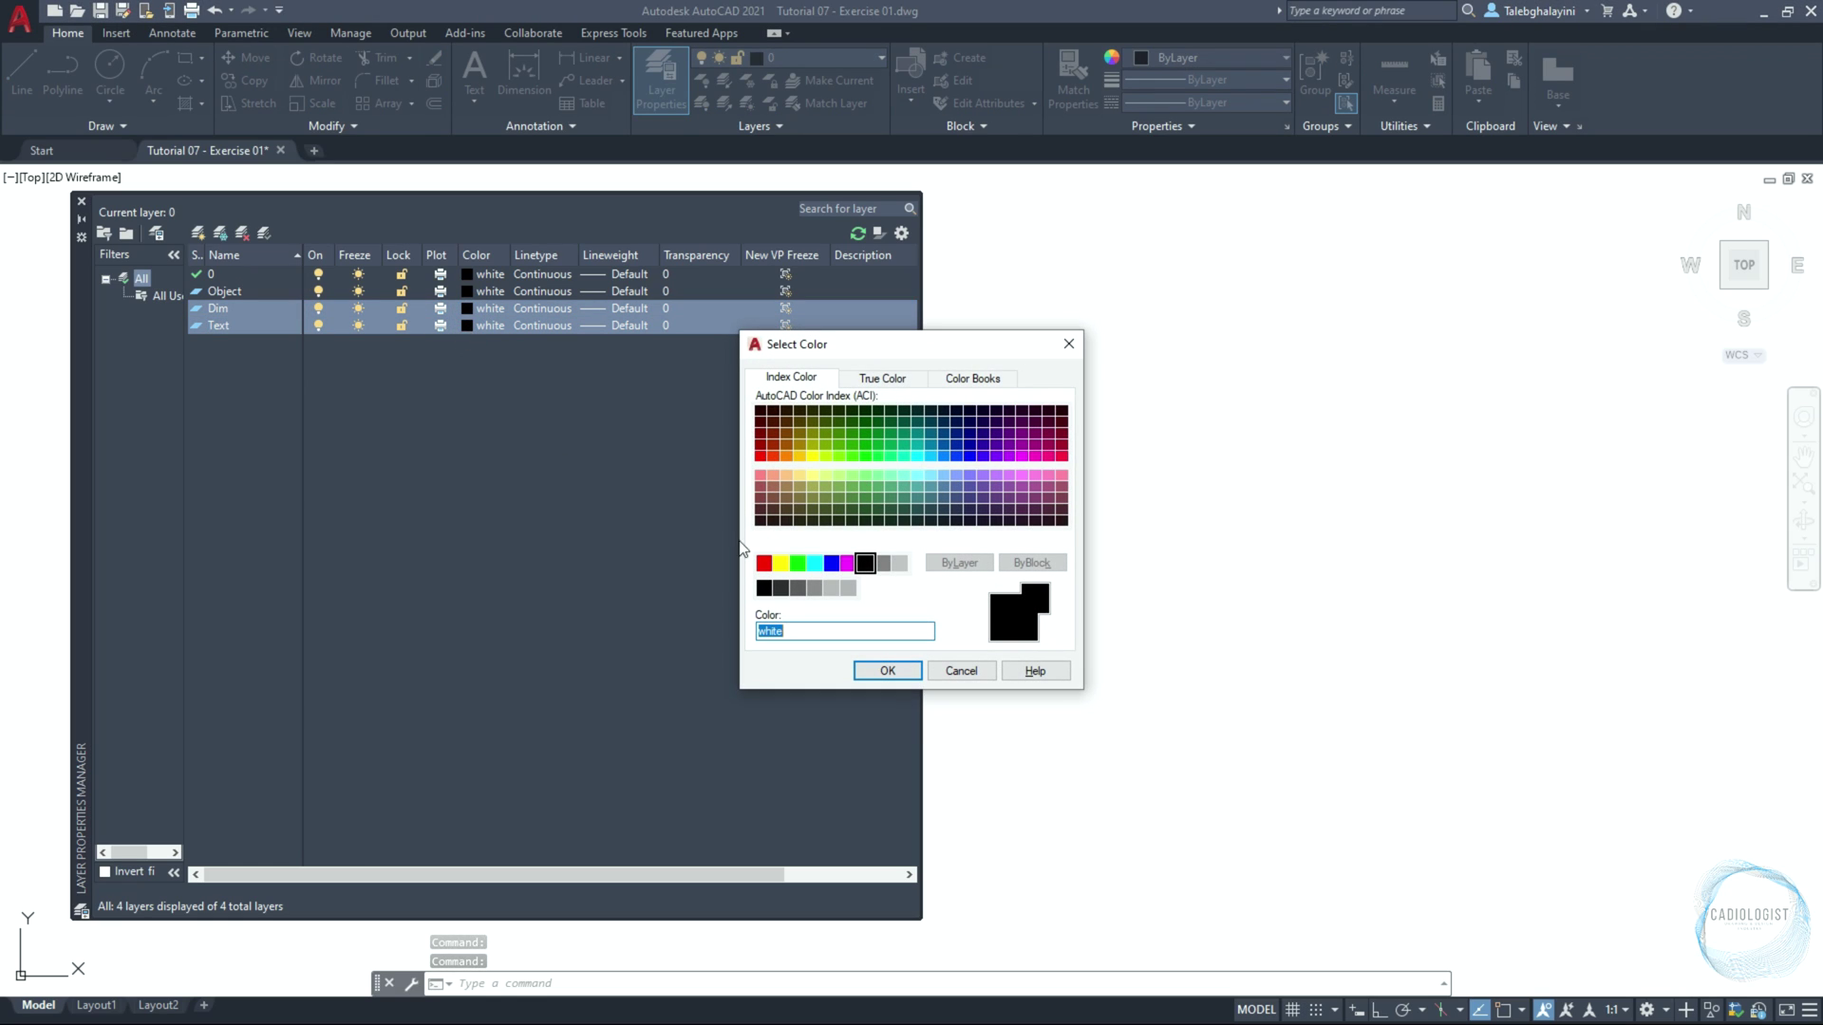
pyautogui.click(881, 564)
pyautogui.click(888, 670)
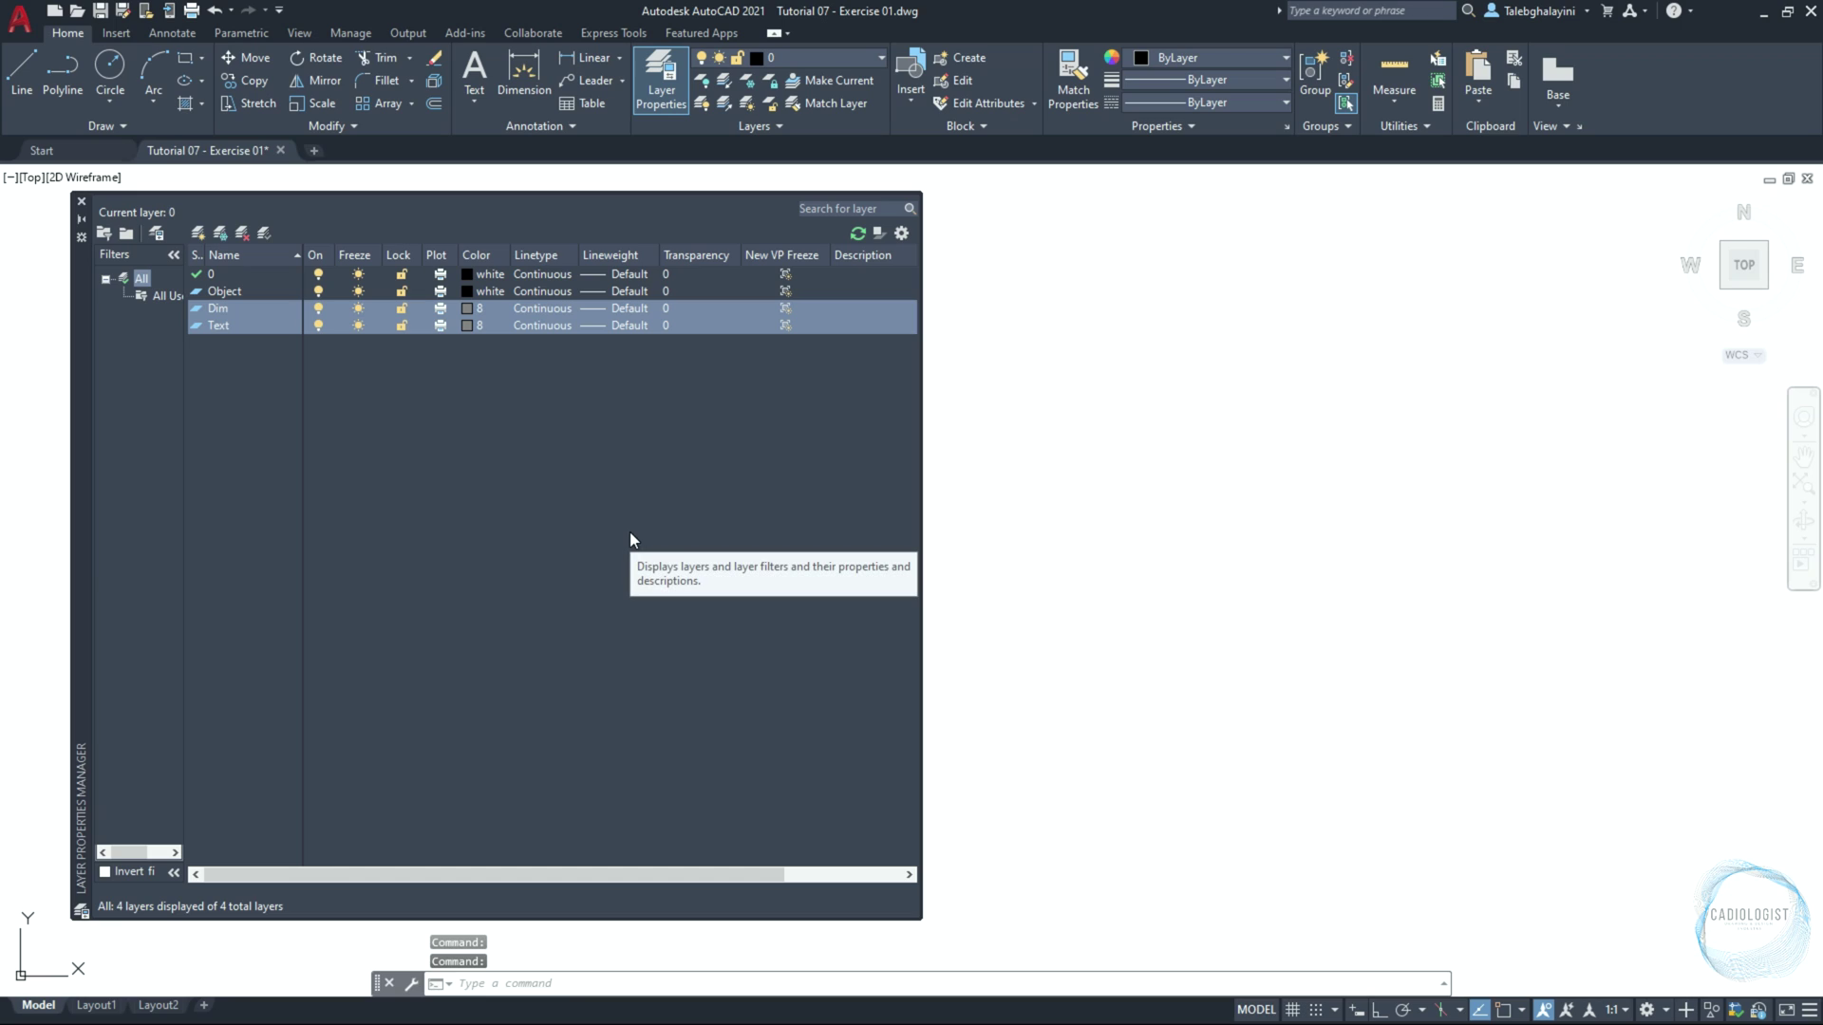
# Make Object the current layer and close the layer manager
pyautogui.click(281, 298)
pyautogui.click(264, 233)
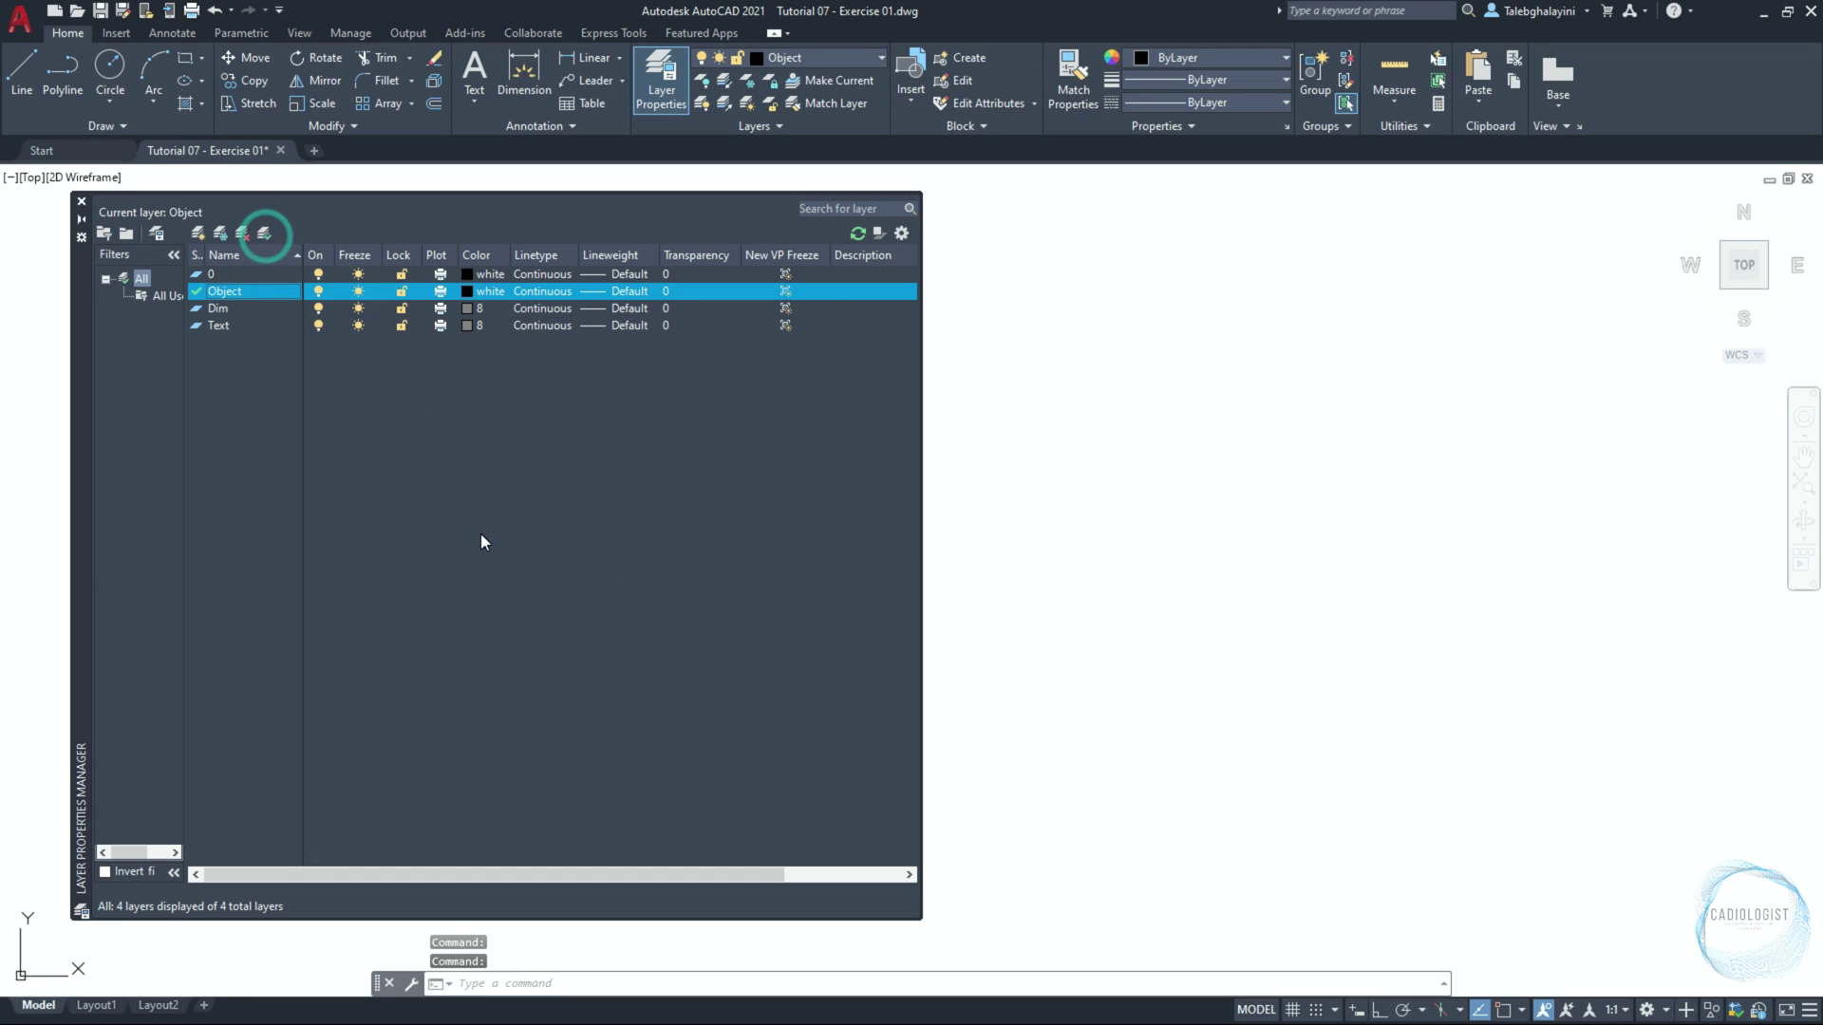
pyautogui.click(80, 205)
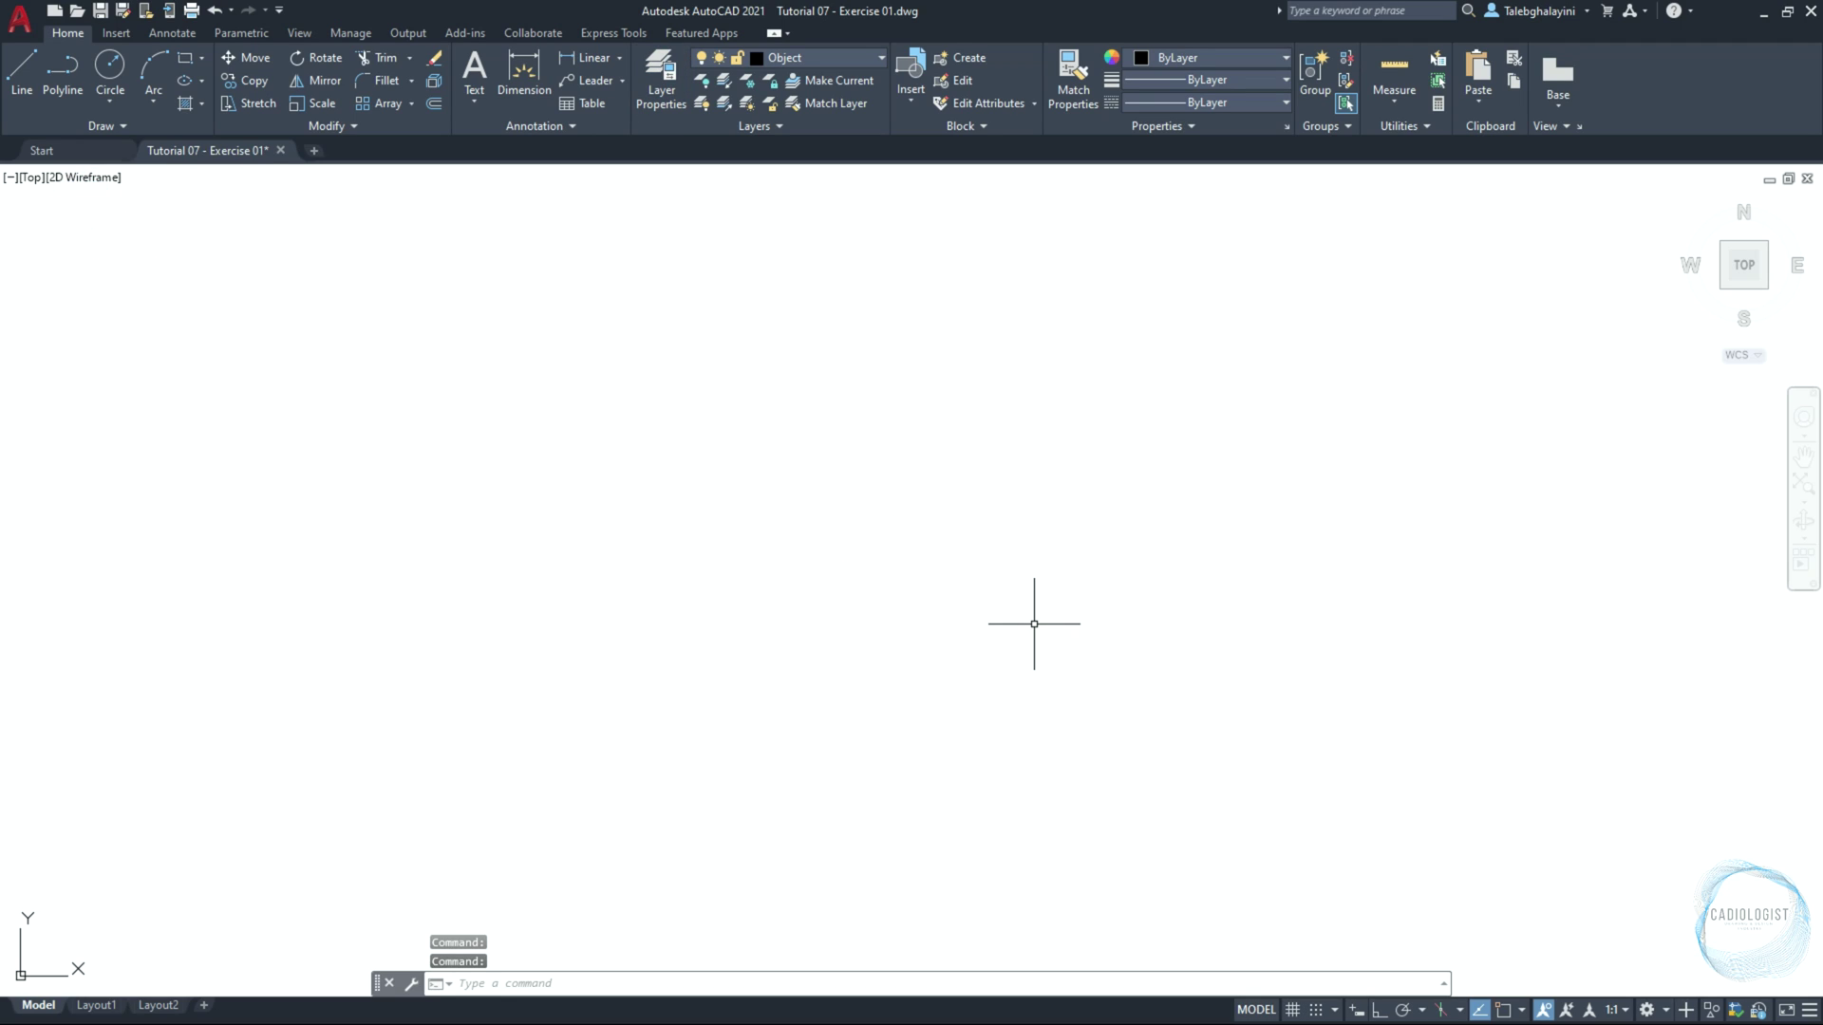
# Enable the Endpoint, Midpoint and Center object snaps and turn on Ortho mode
pyautogui.click(1523, 1012)
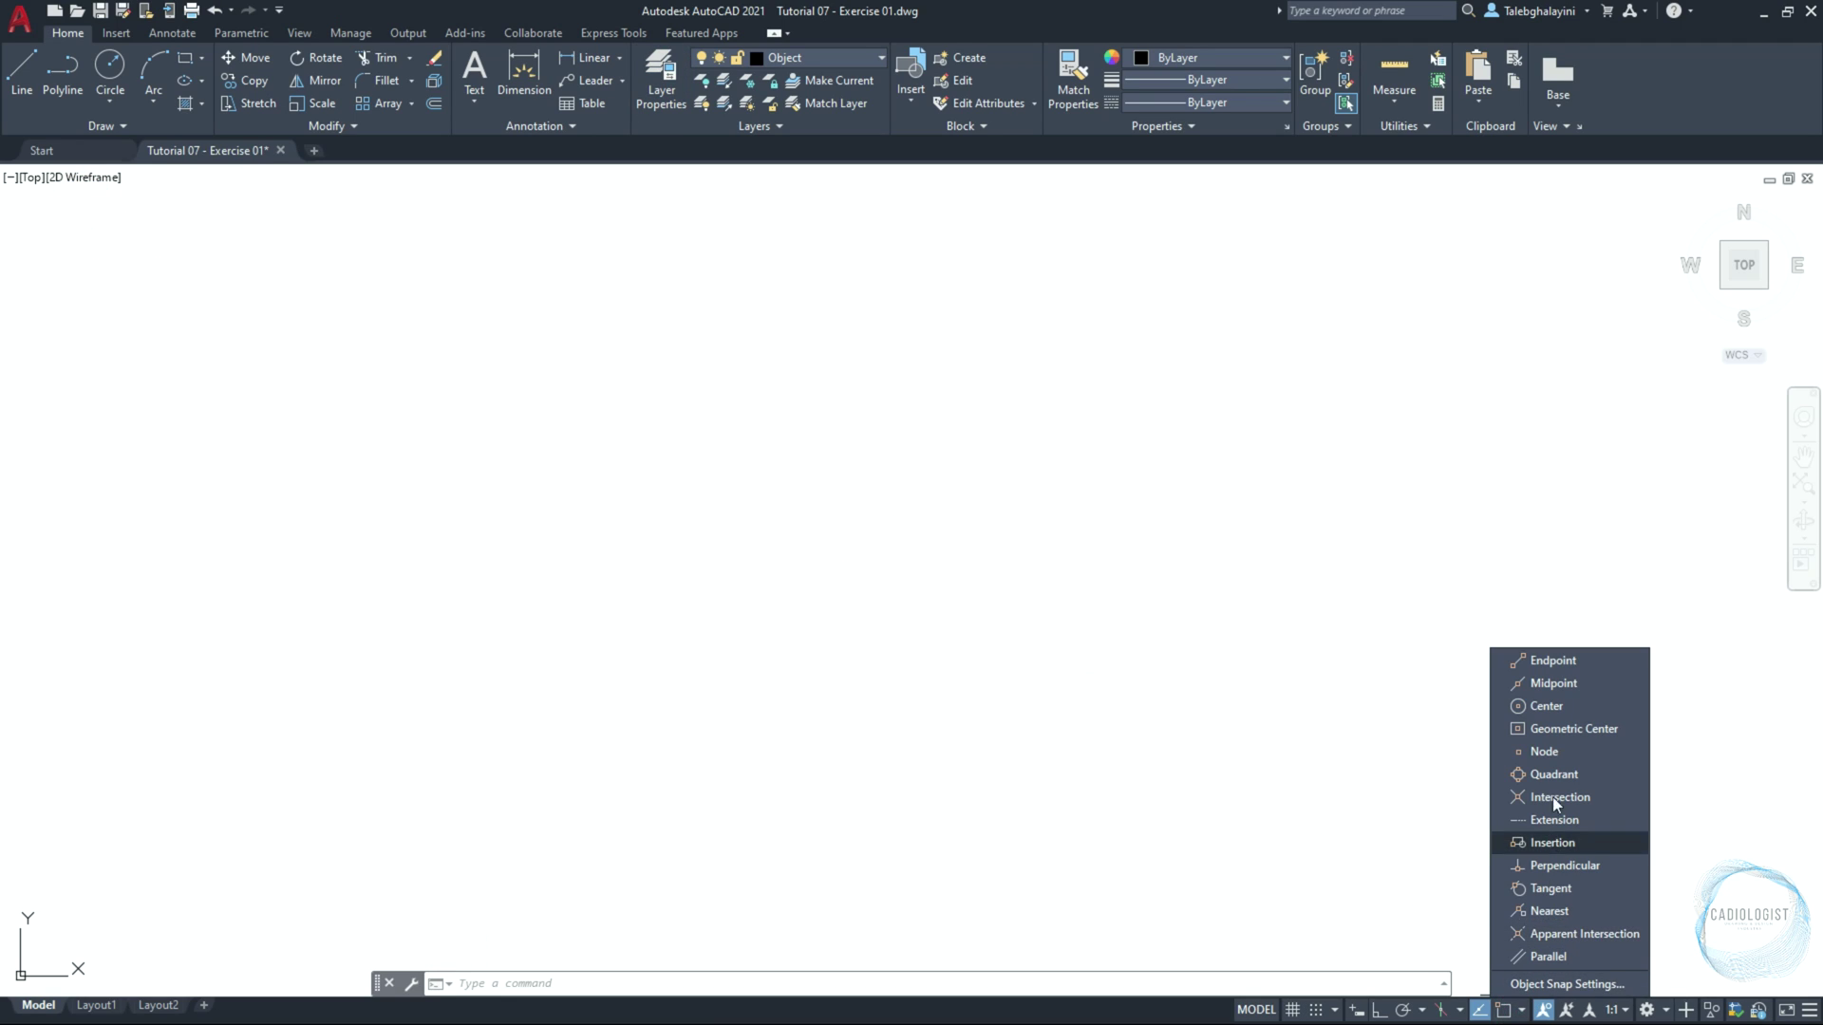
pyautogui.click(1582, 668)
pyautogui.click(1583, 681)
pyautogui.click(1586, 703)
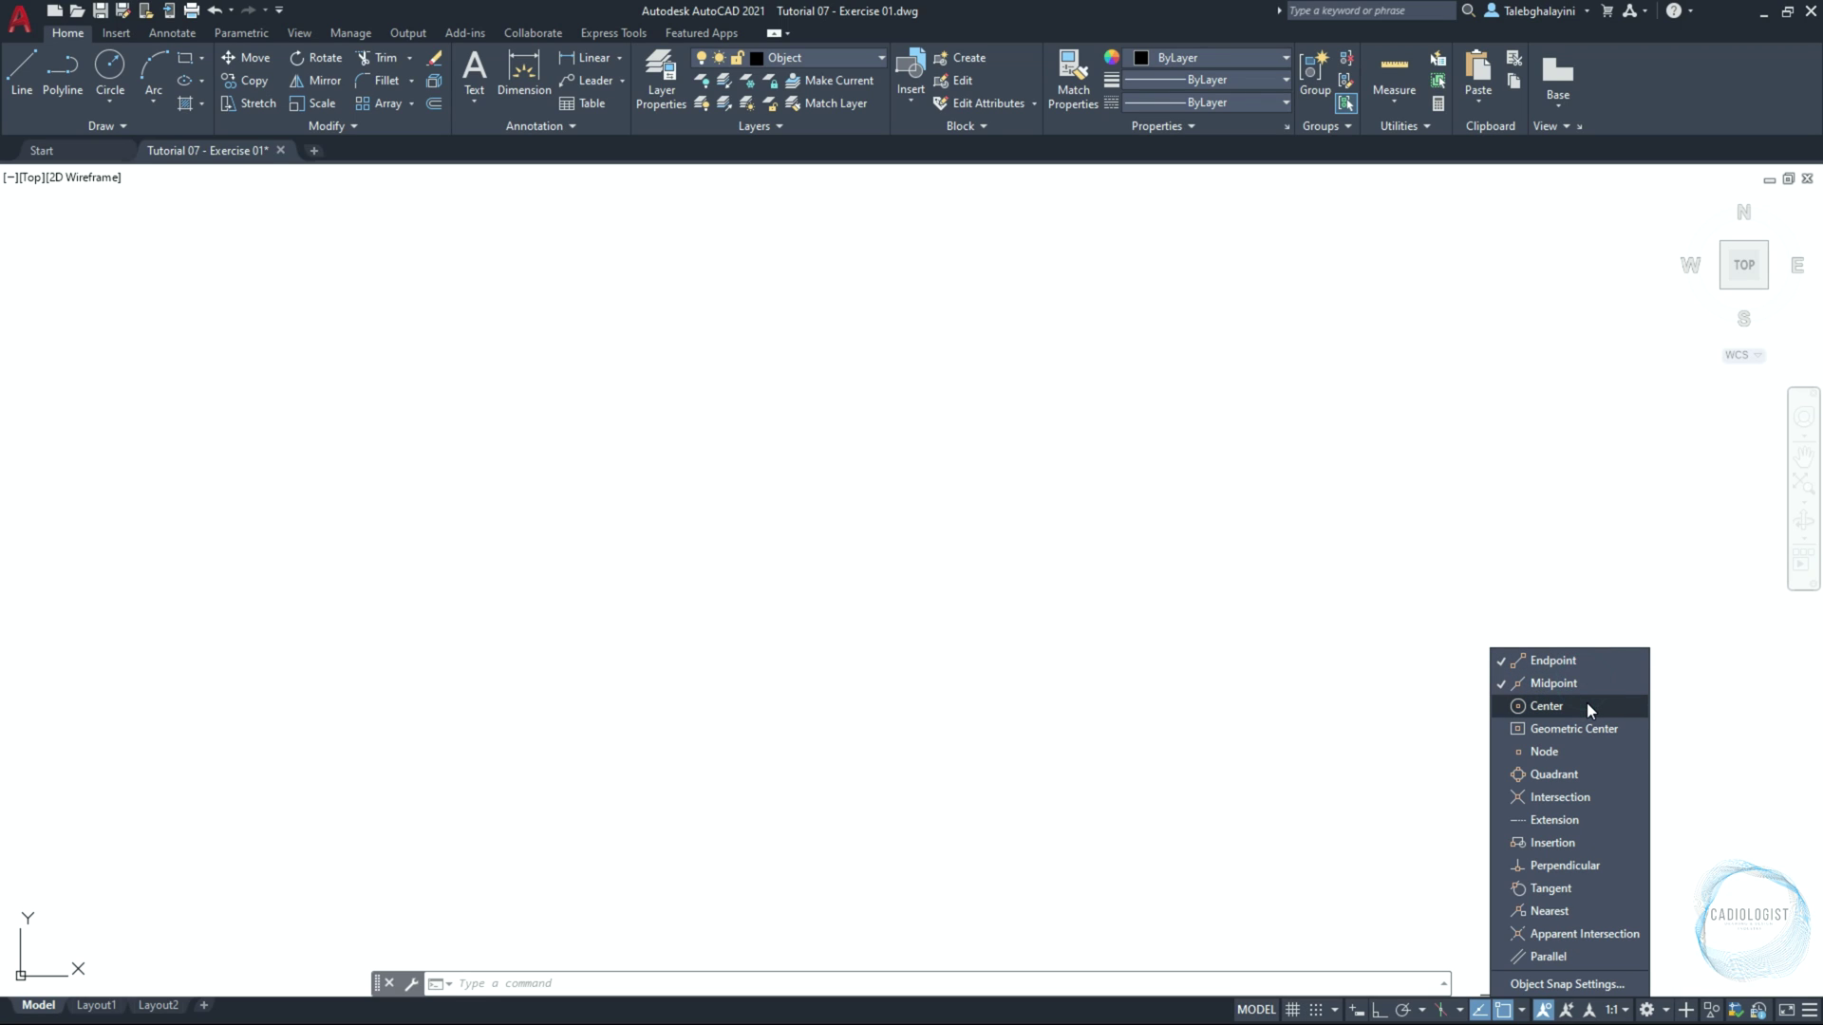
pyautogui.click(1169, 456)
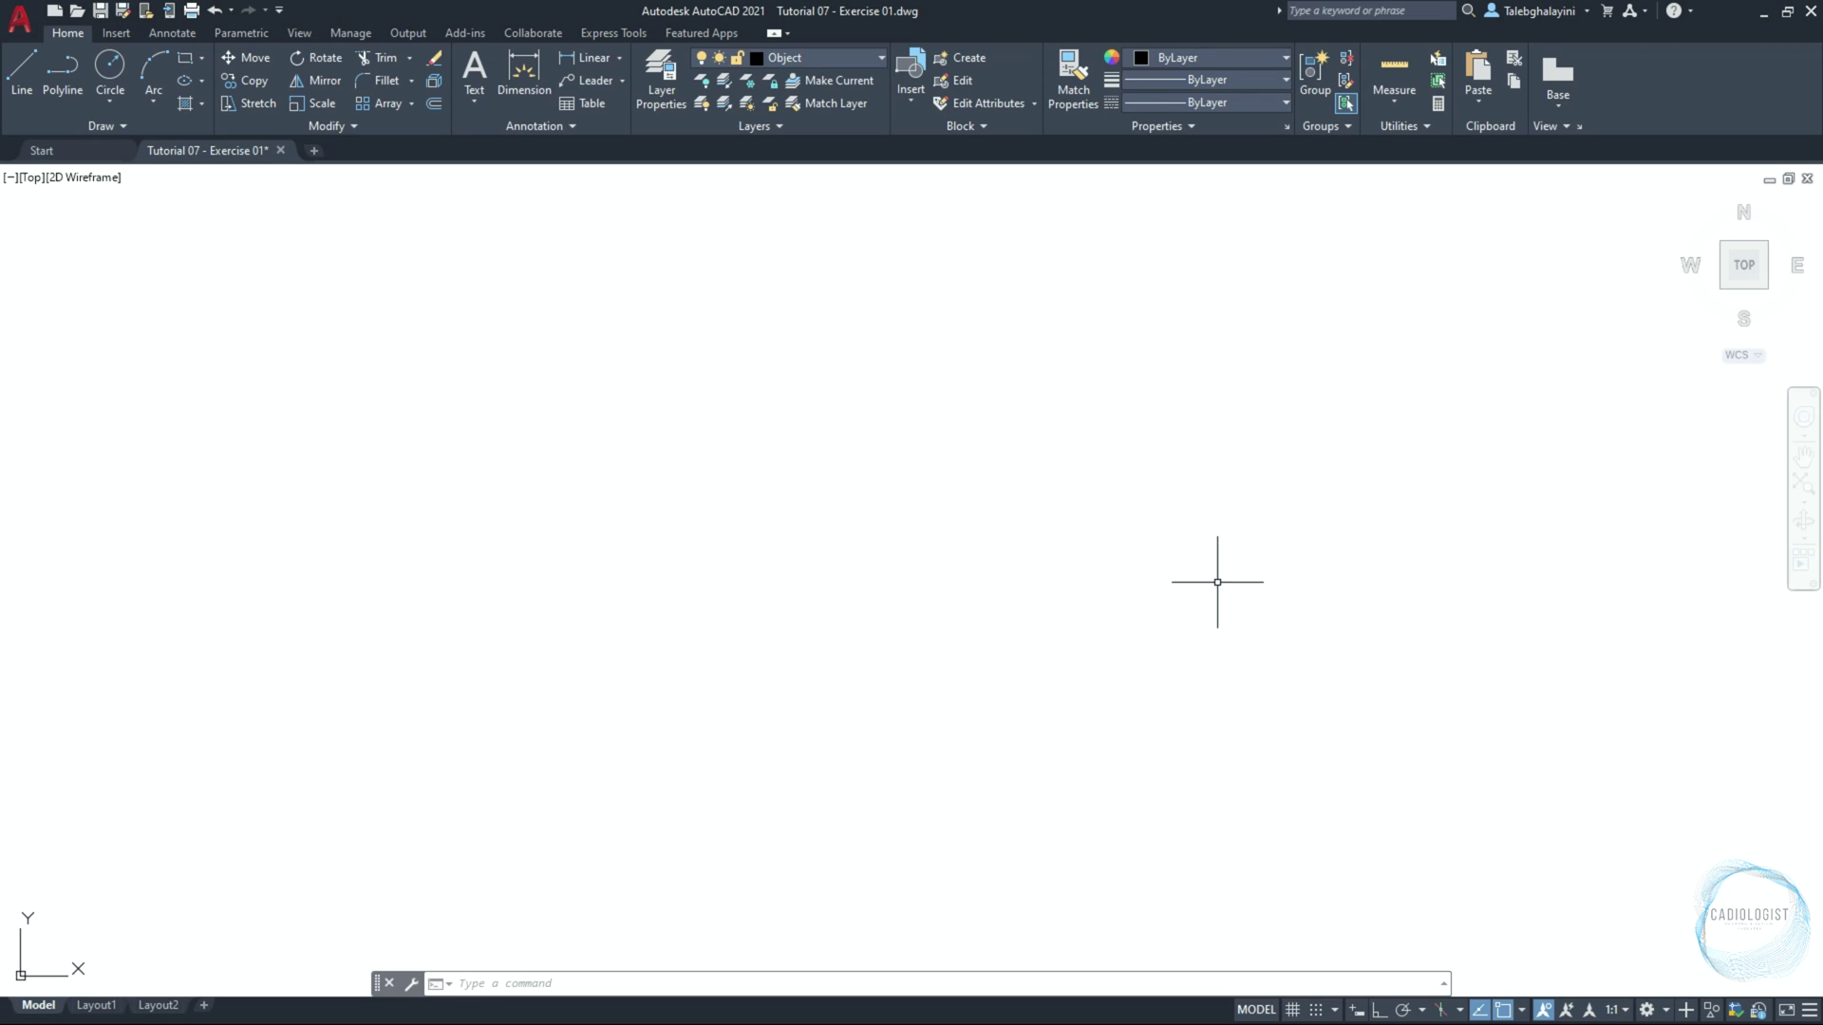
pyautogui.click(1378, 1011)
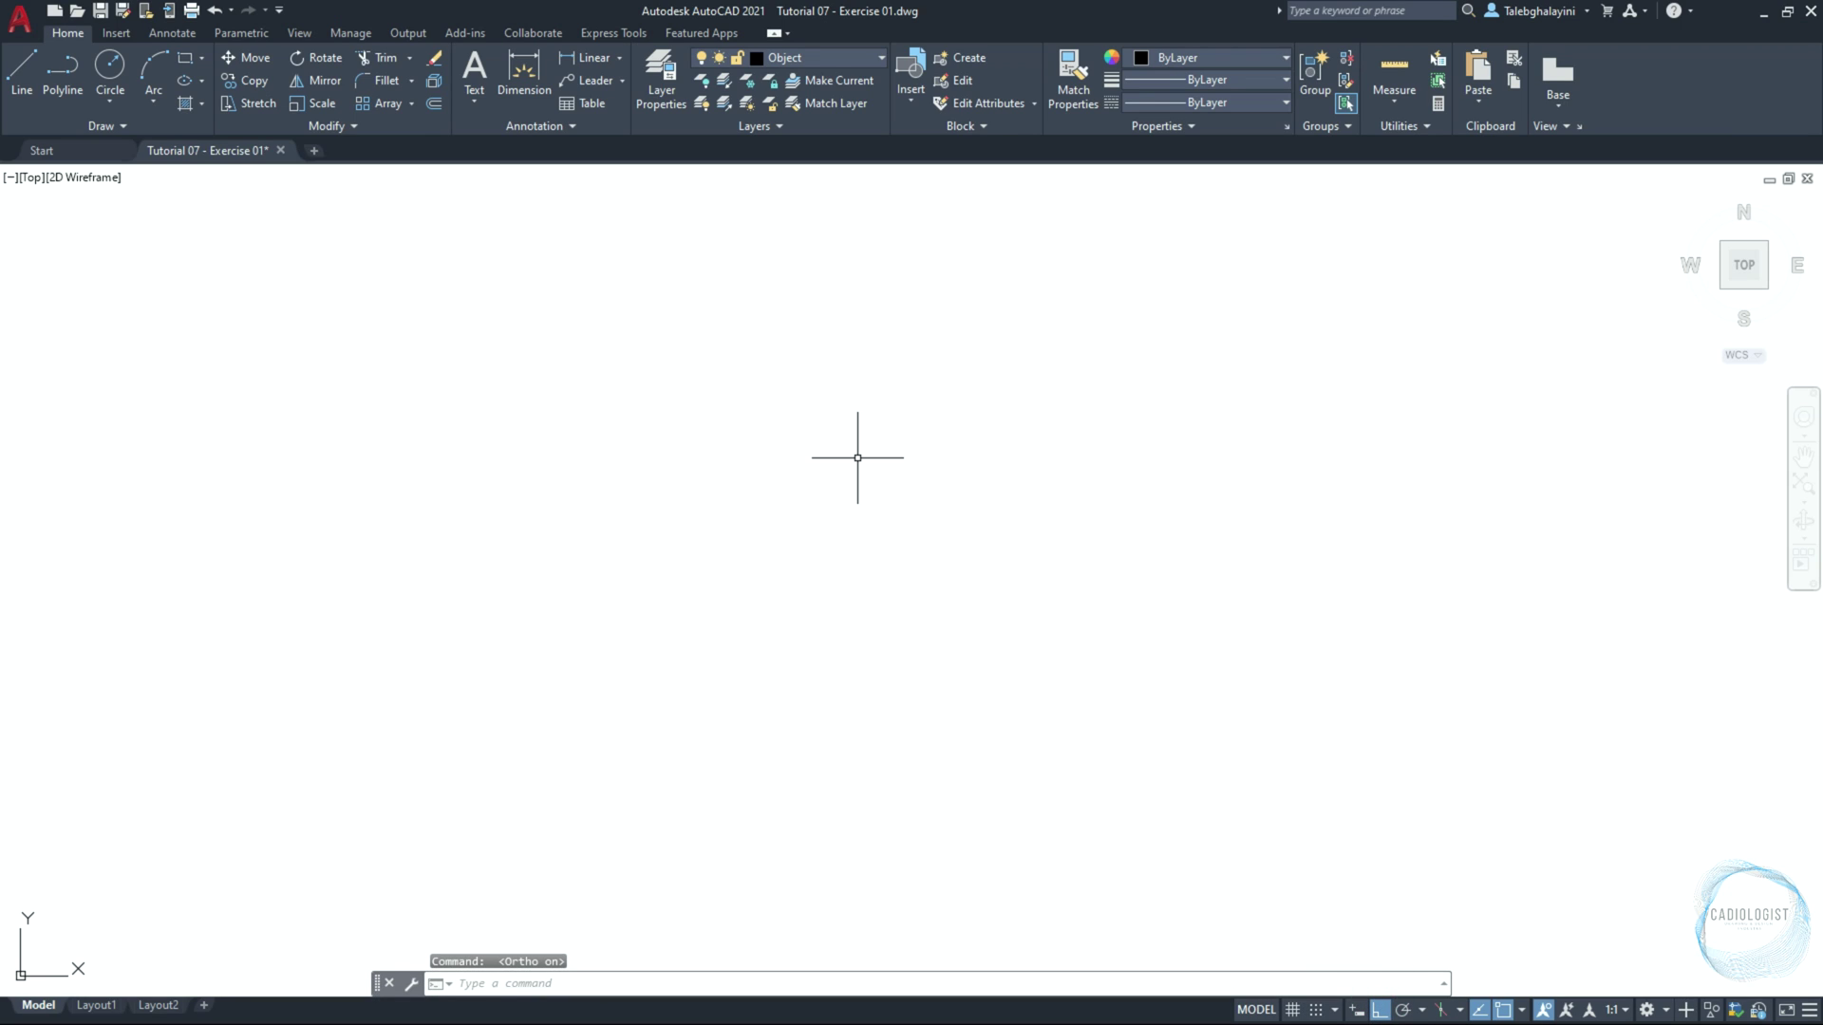
# Open the Properties palette, allow docking, and dock it beside the drawing area, slightly narrowed and collapsed to a strip
pyautogui.hotkey('ctrl', '1')
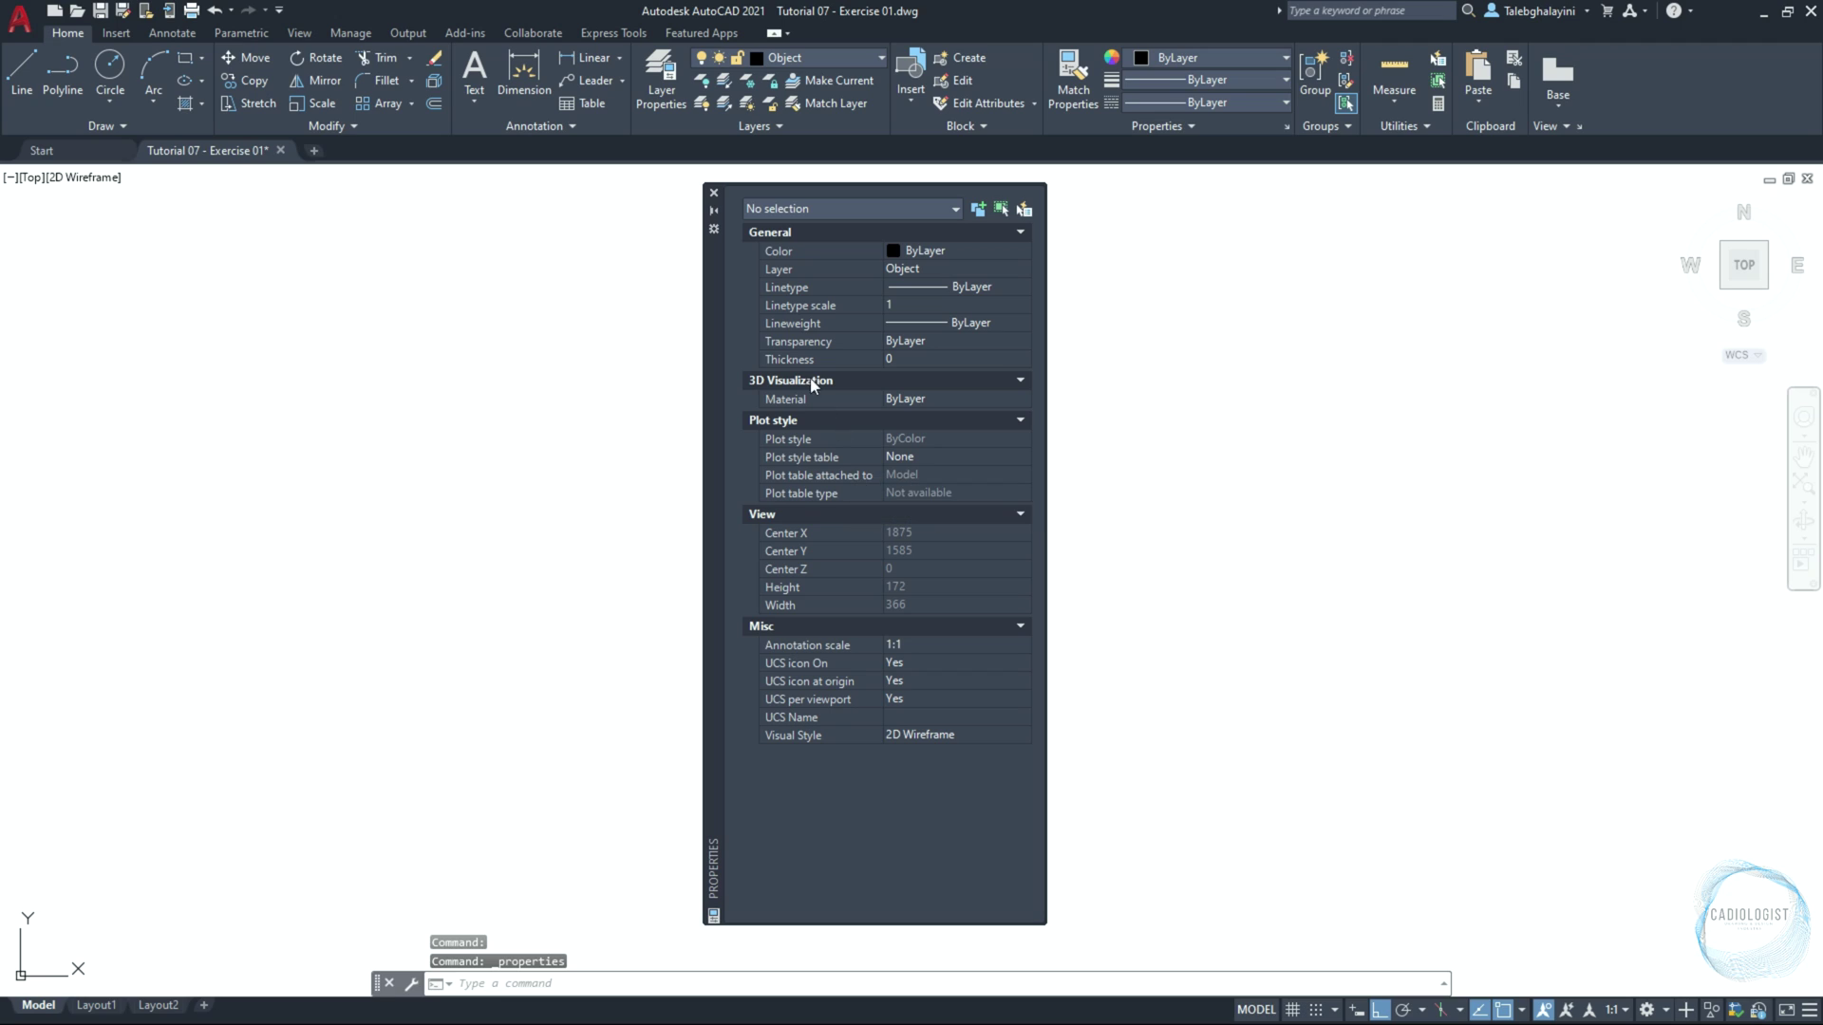
pyautogui.click(715, 230)
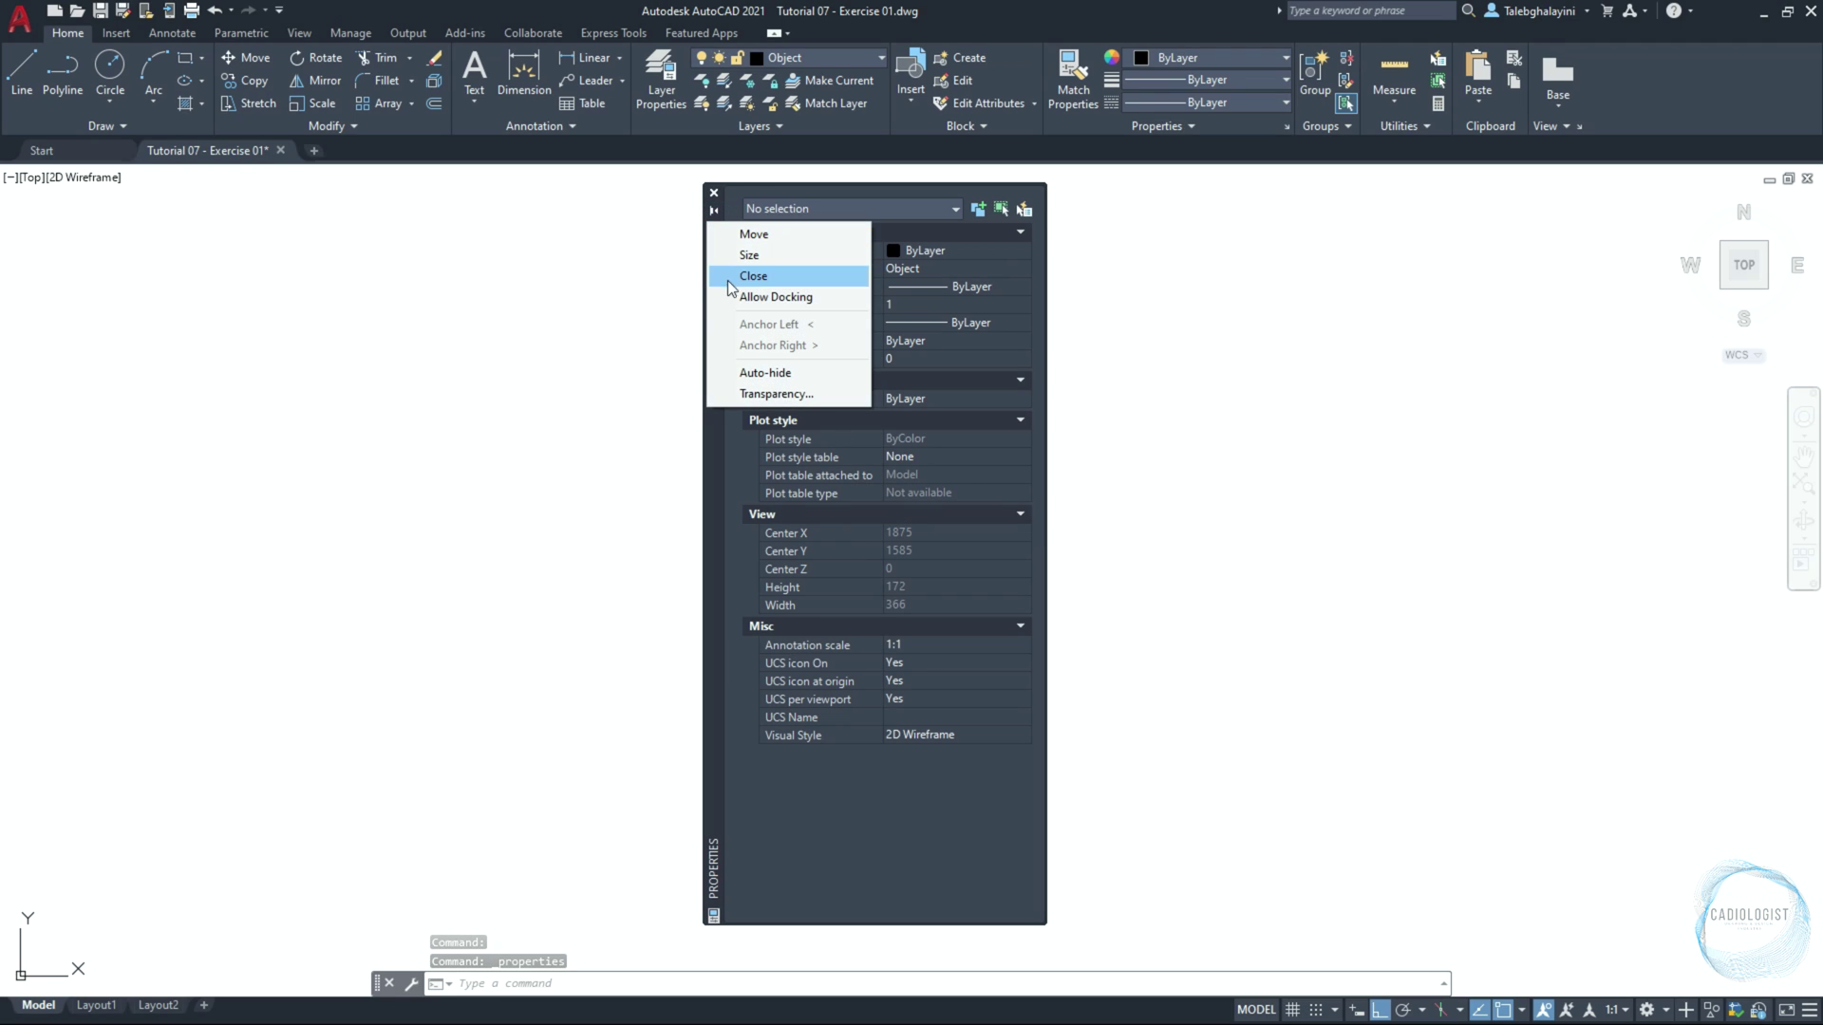
pyautogui.click(734, 298)
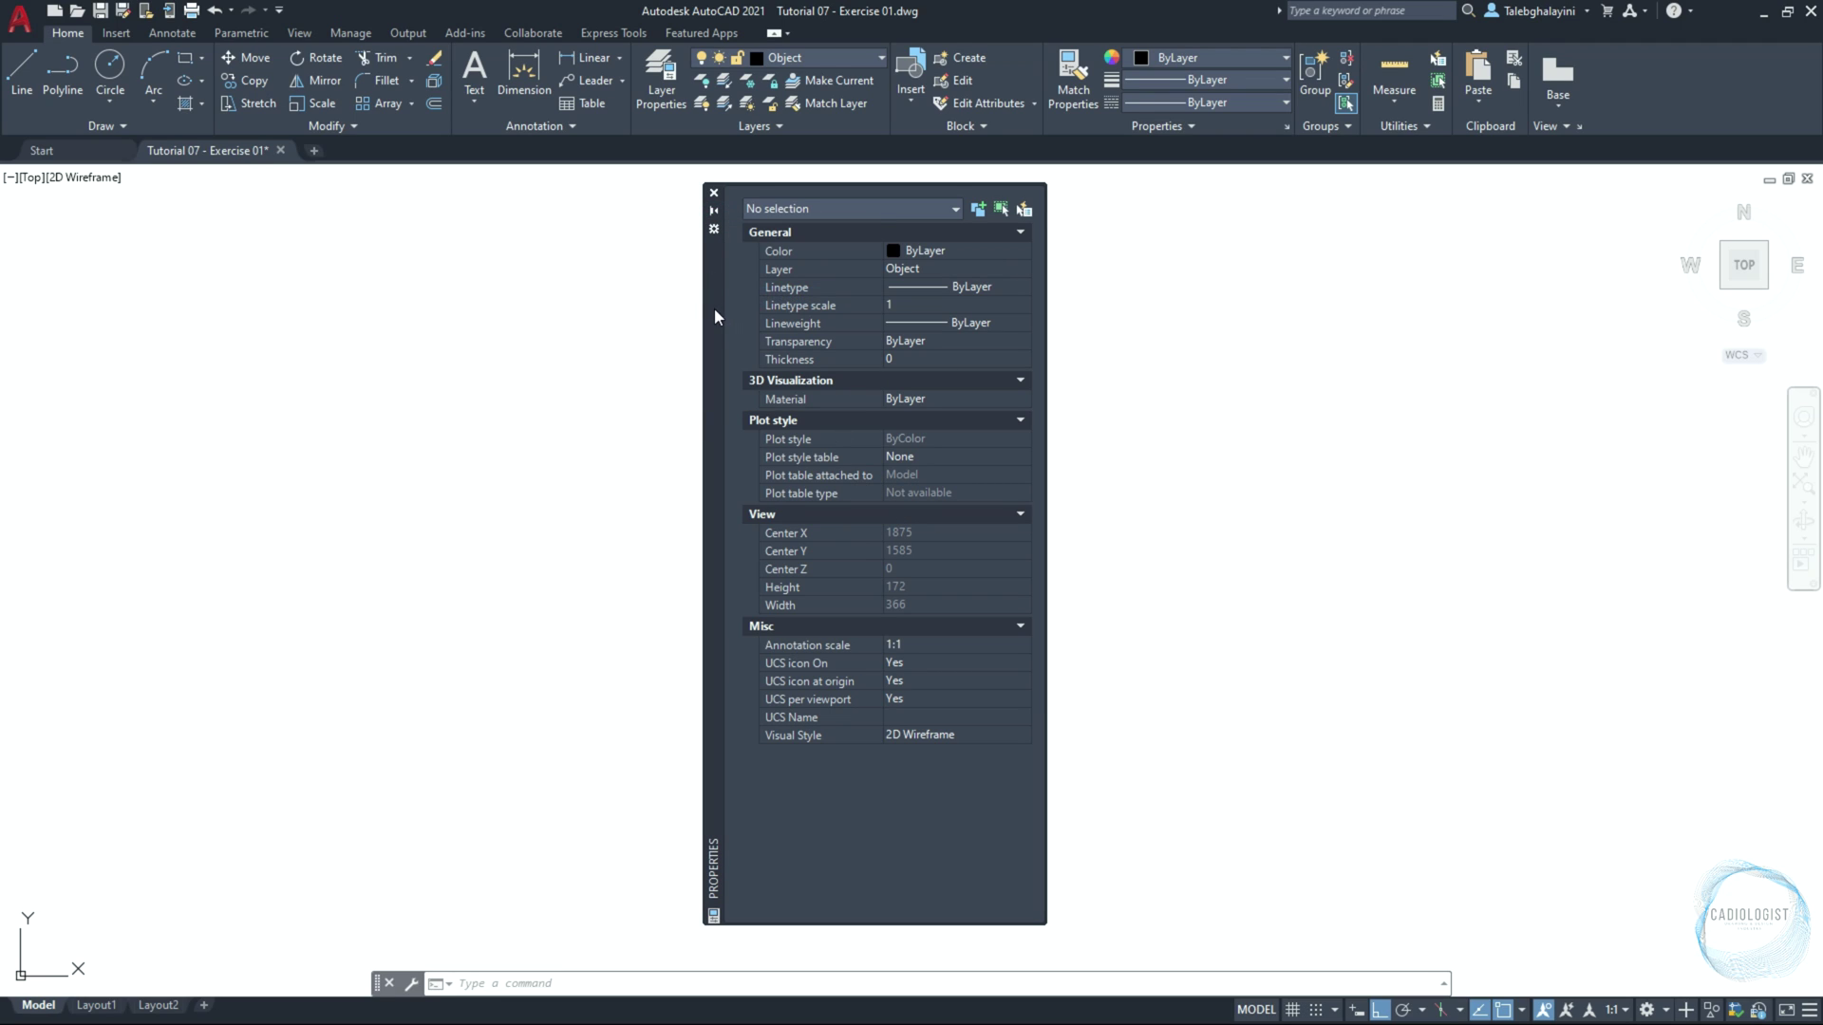
pyautogui.moveTo(714, 350)
pyautogui.mouseDown()
pyautogui.moveTo(574, 349)
pyautogui.moveTo(696, 373)
pyautogui.moveTo(98, 309)
pyautogui.moveTo(12, 335)
pyautogui.mouseUp()
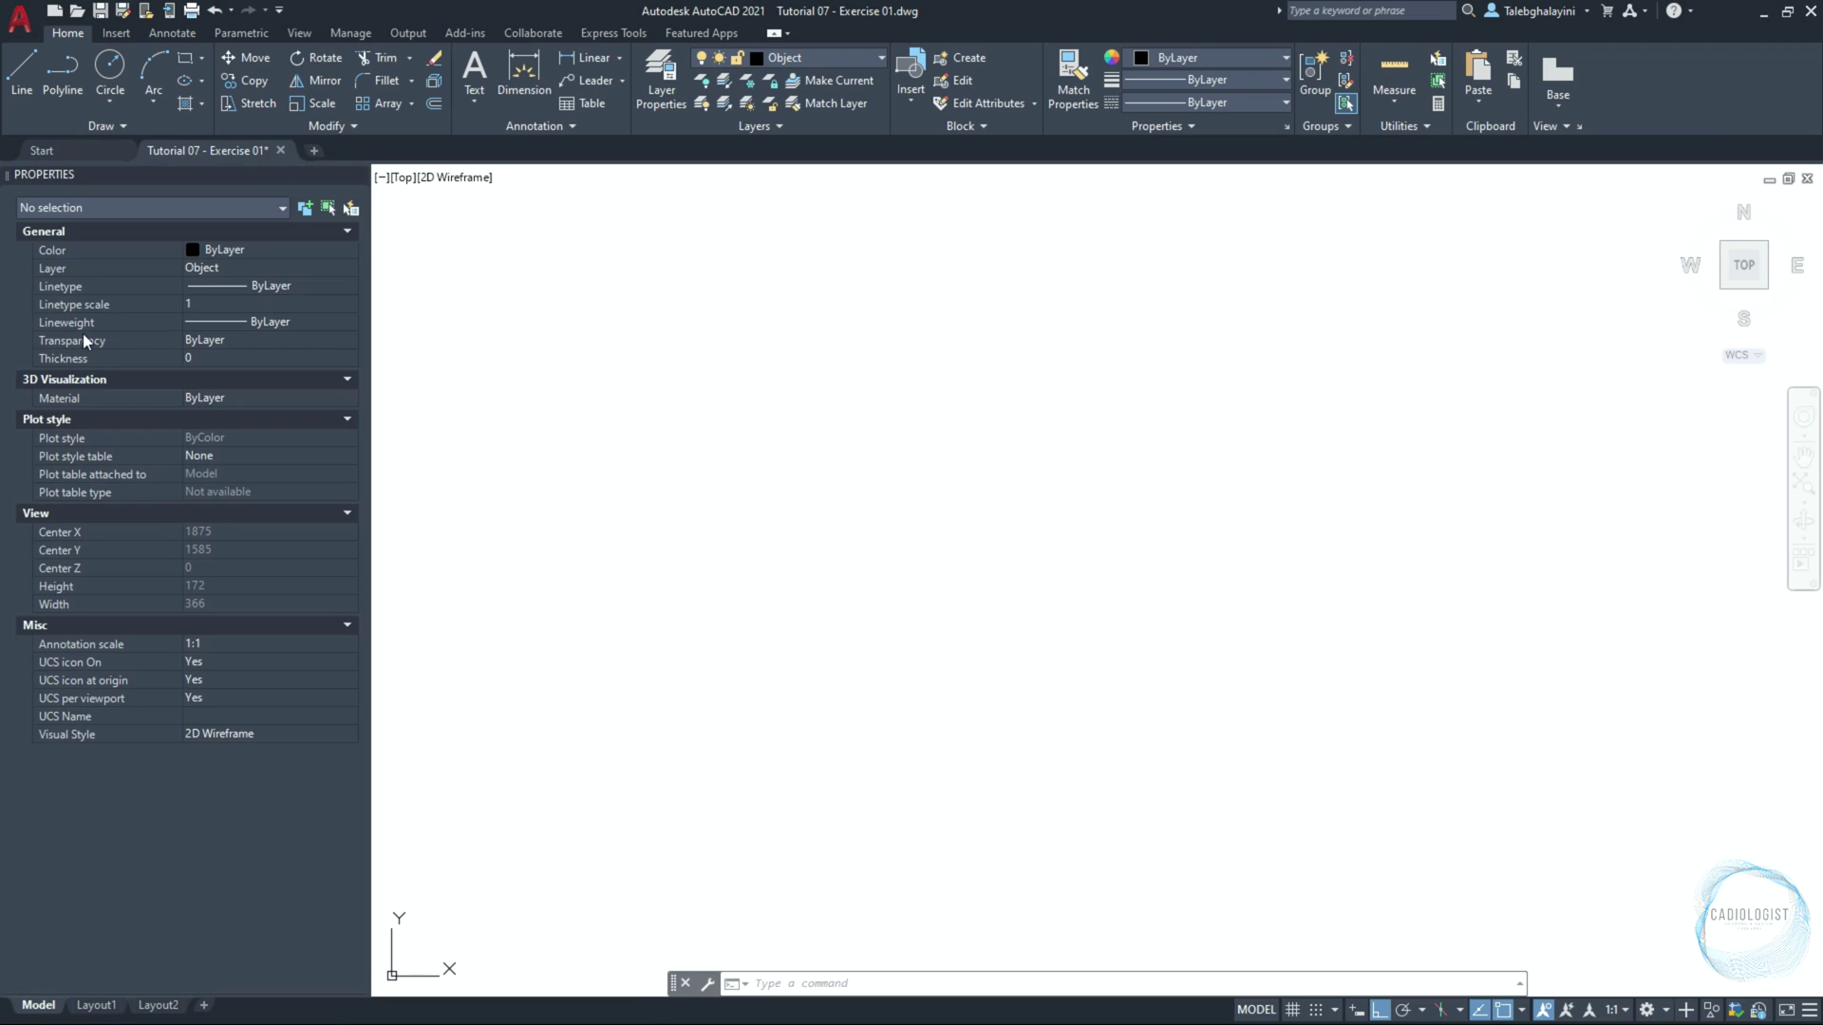
pyautogui.moveTo(369, 367)
pyautogui.mouseDown()
pyautogui.moveTo(464, 379)
pyautogui.moveTo(340, 376)
pyautogui.mouseUp()
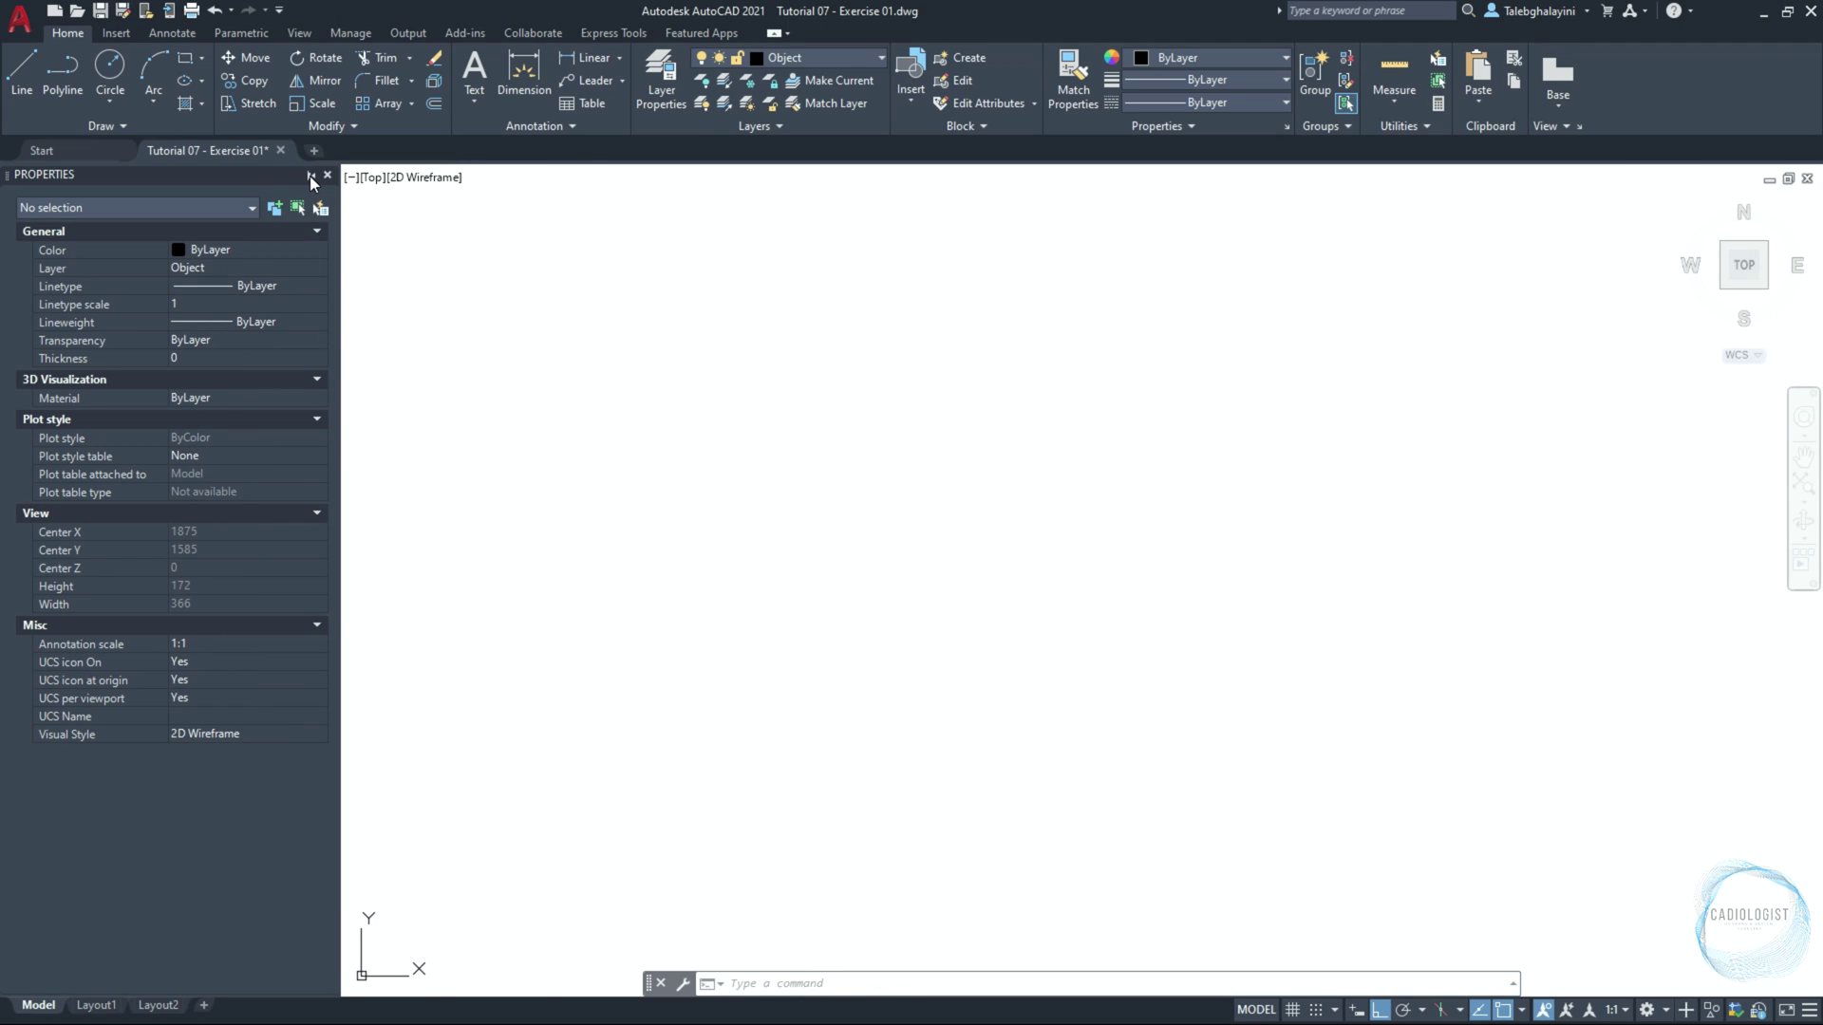
pyautogui.click(310, 177)
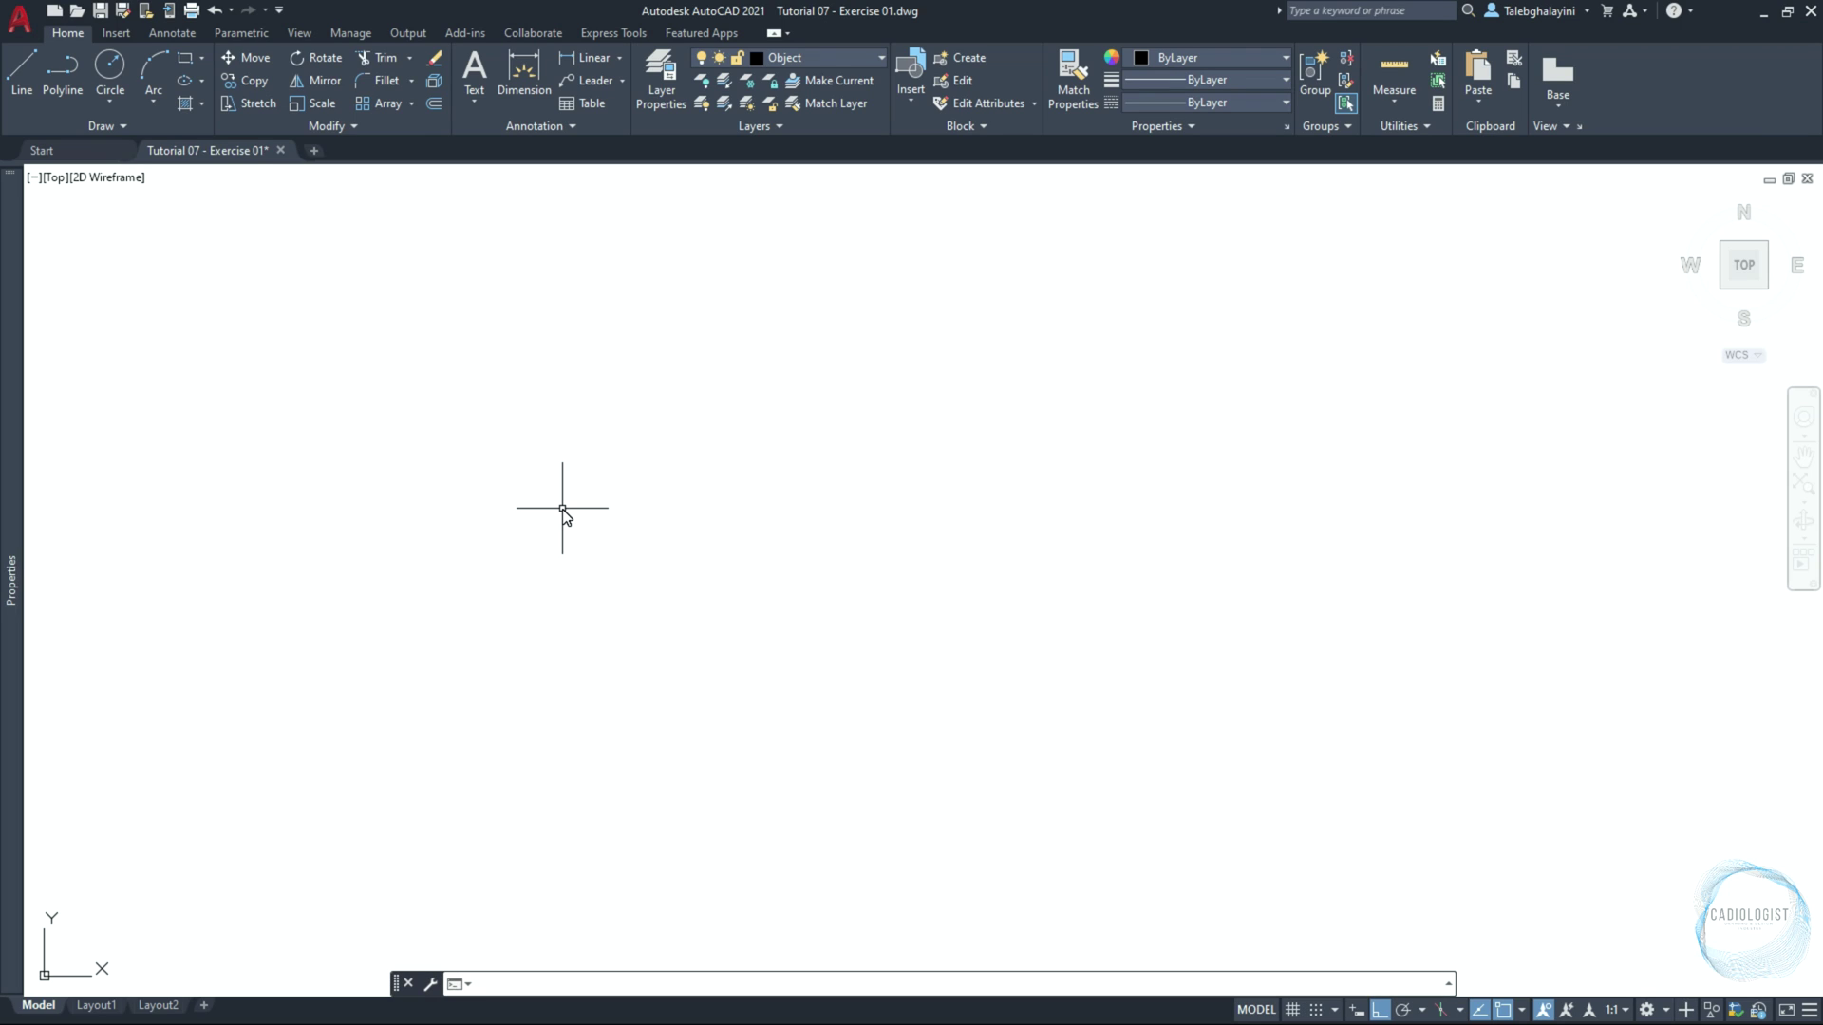
# Draw a stepped polyline with segments of 50 rightward, 20 down, 20 rightward, 30 up and 20 rightward
pyautogui.click(63, 74)
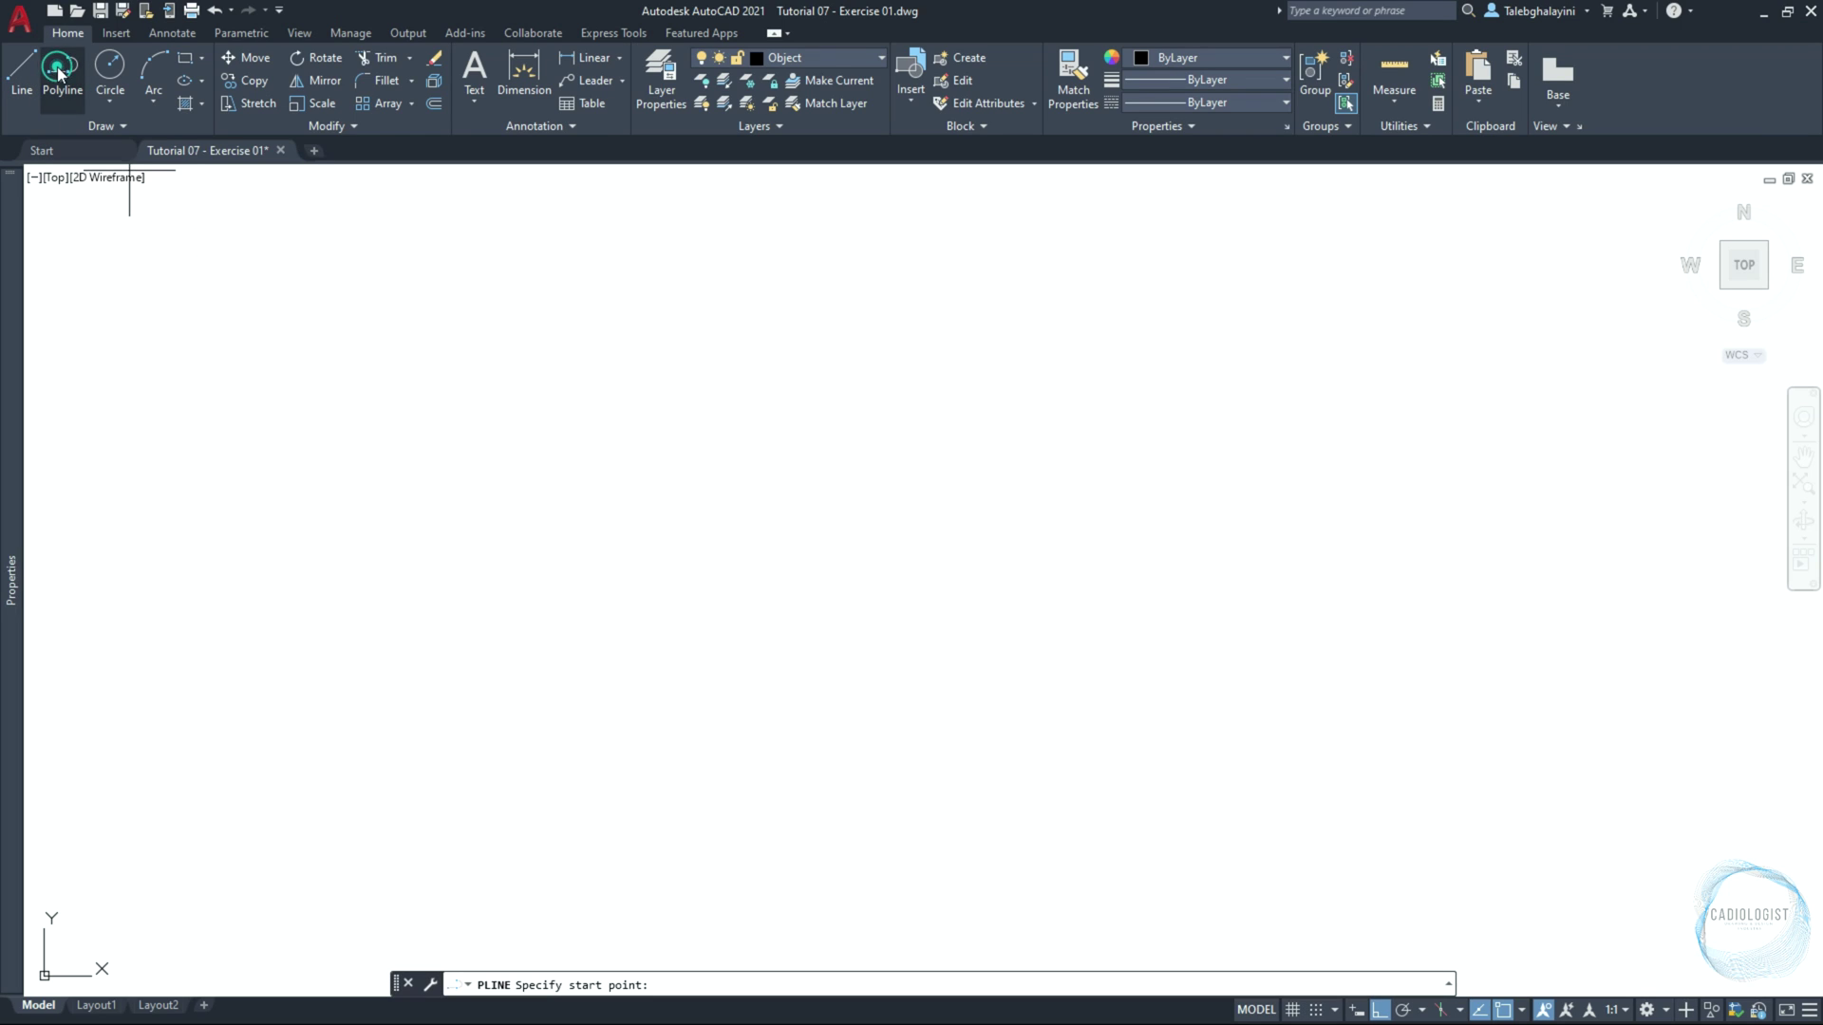
pyautogui.click(459, 512)
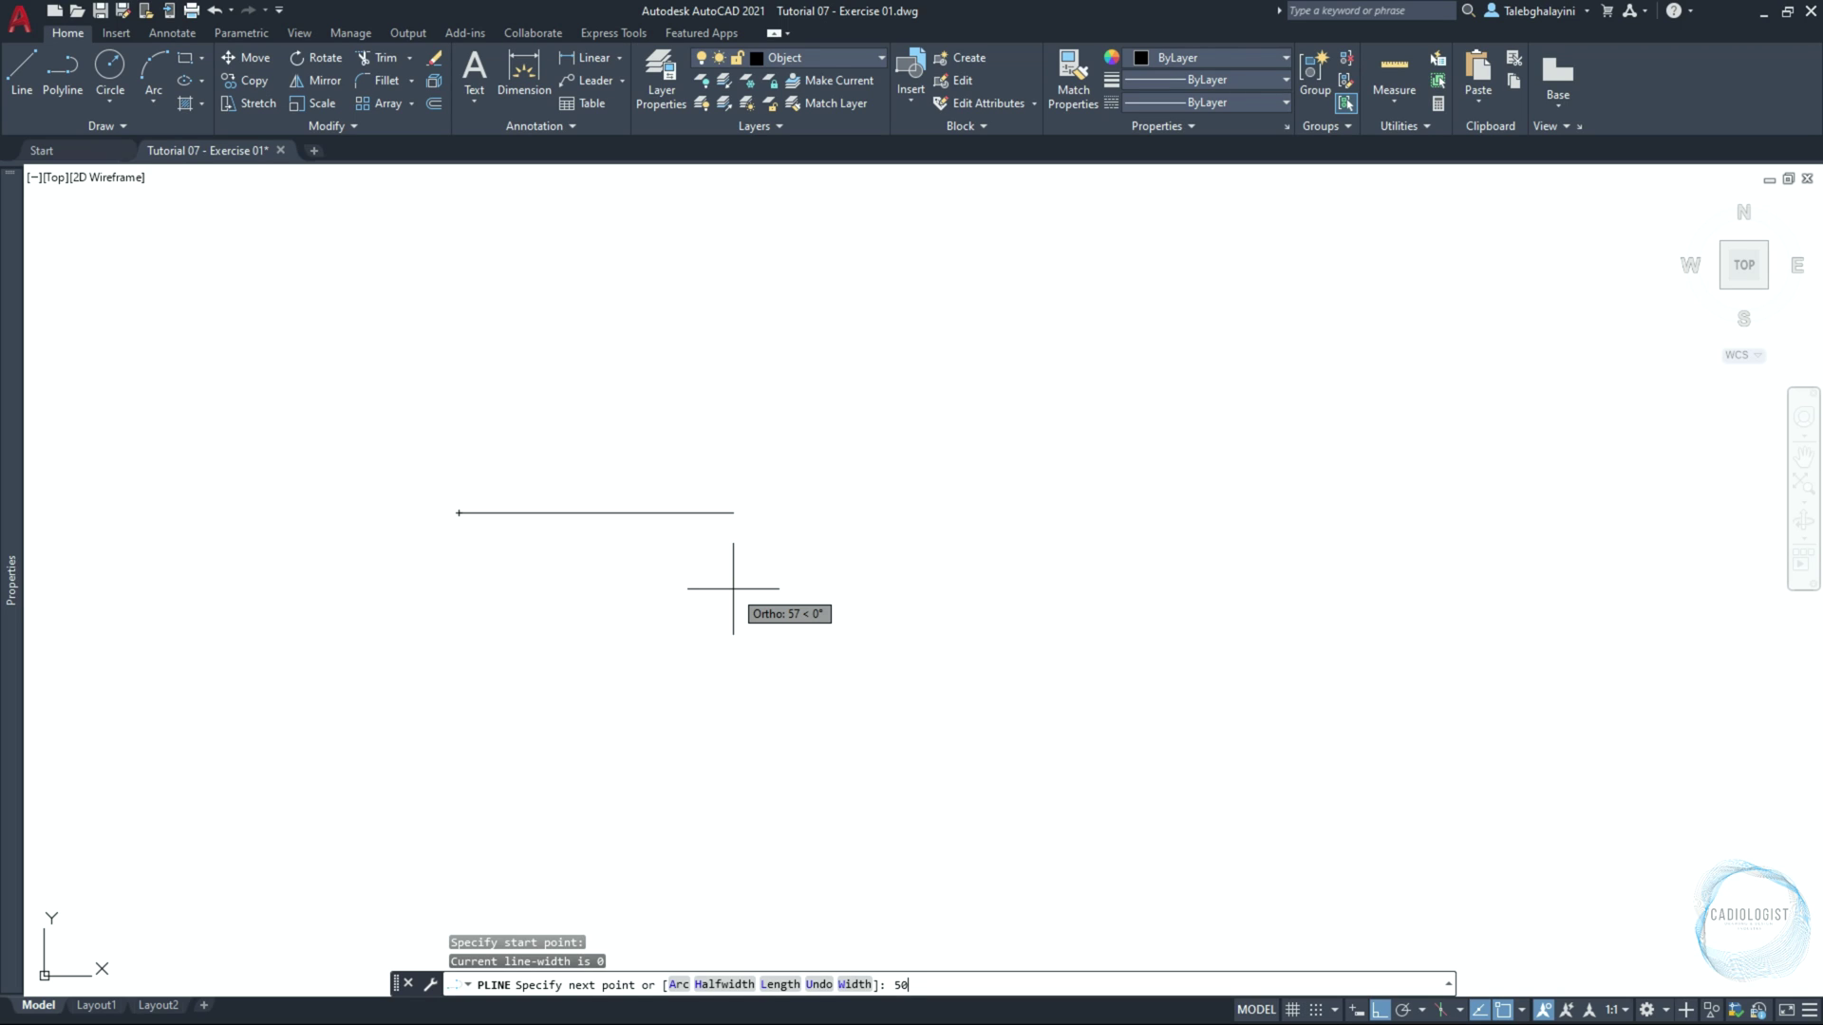
pyautogui.write('50')
pyautogui.press('space')
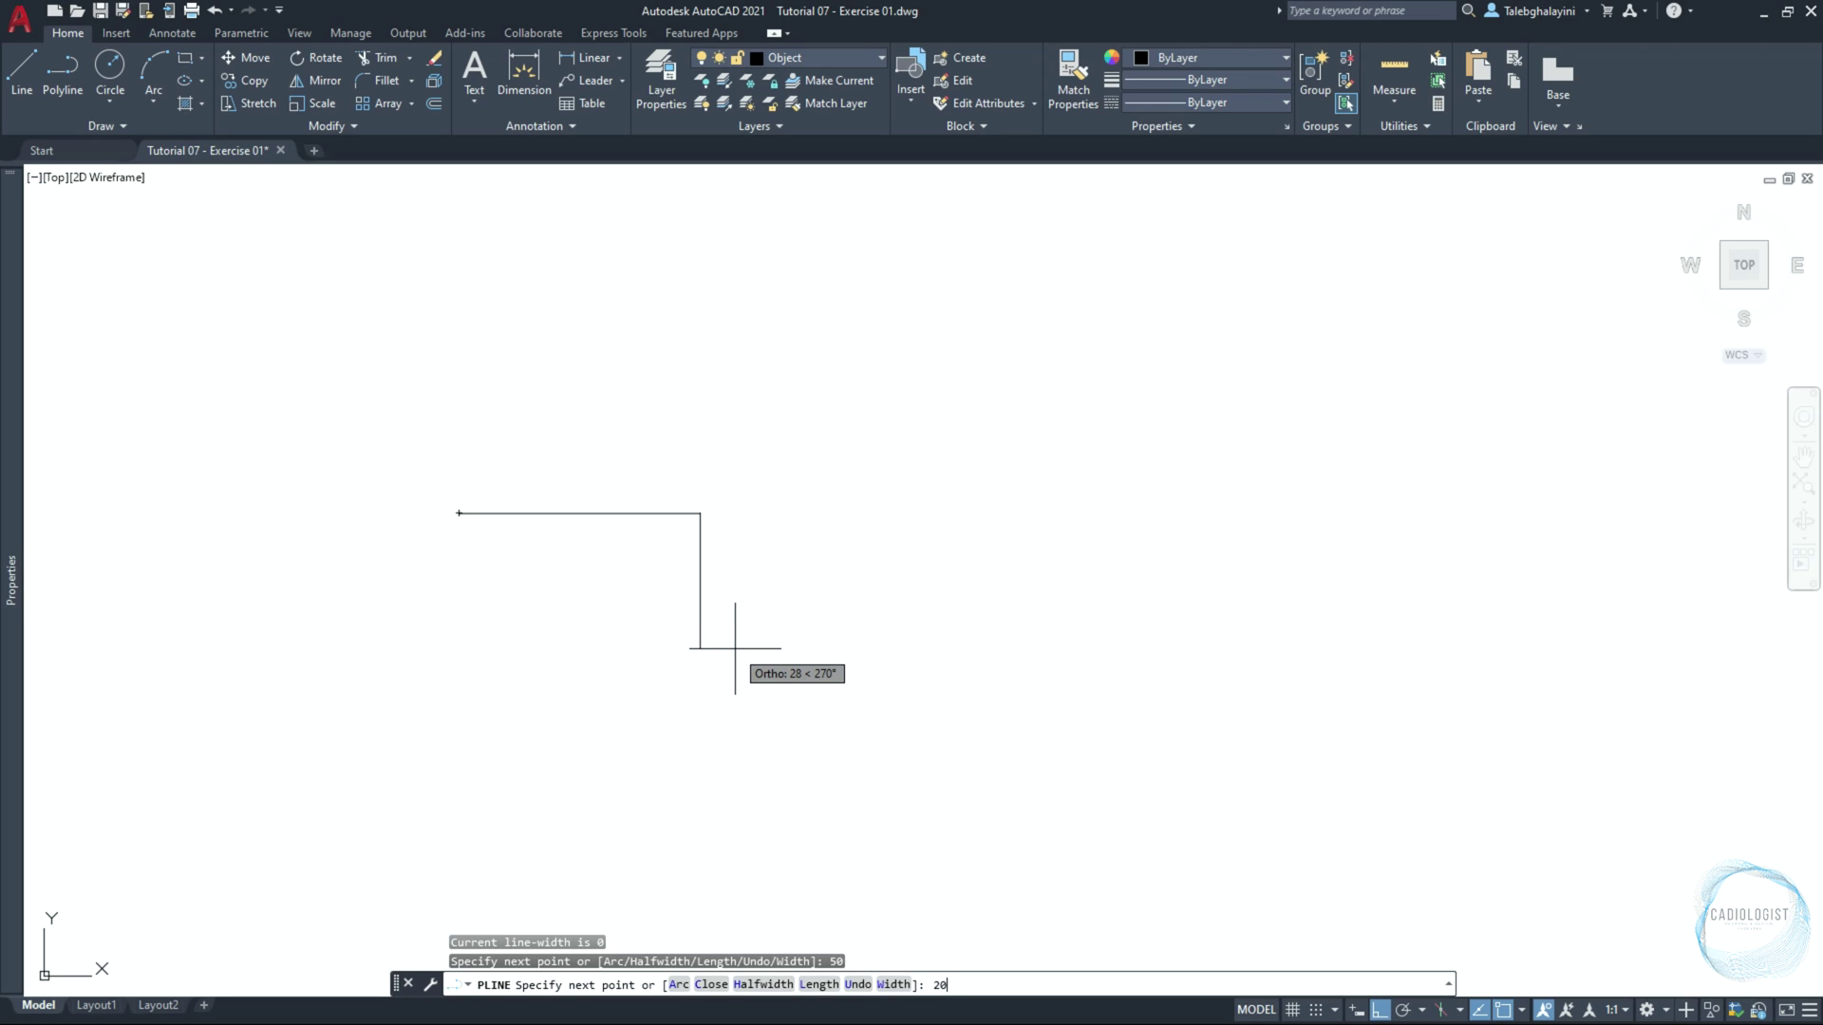
pyautogui.press('space')
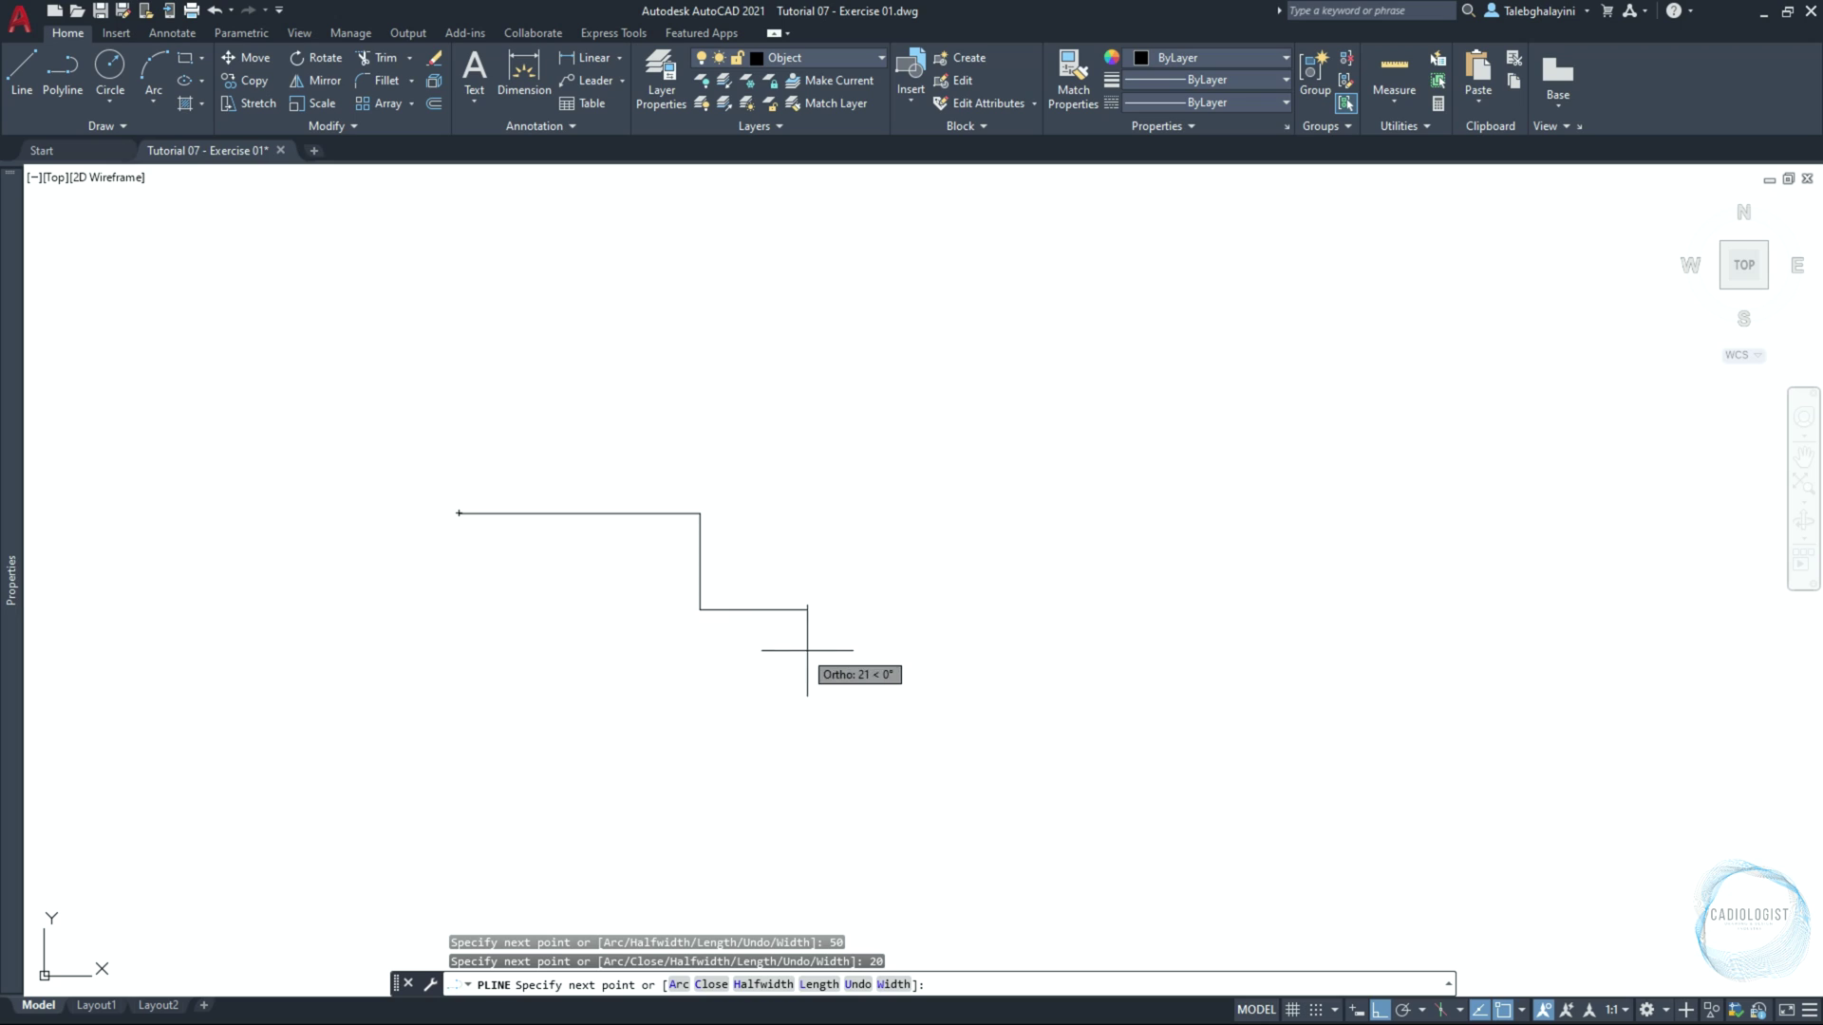
pyautogui.write('20')
pyautogui.press('space')
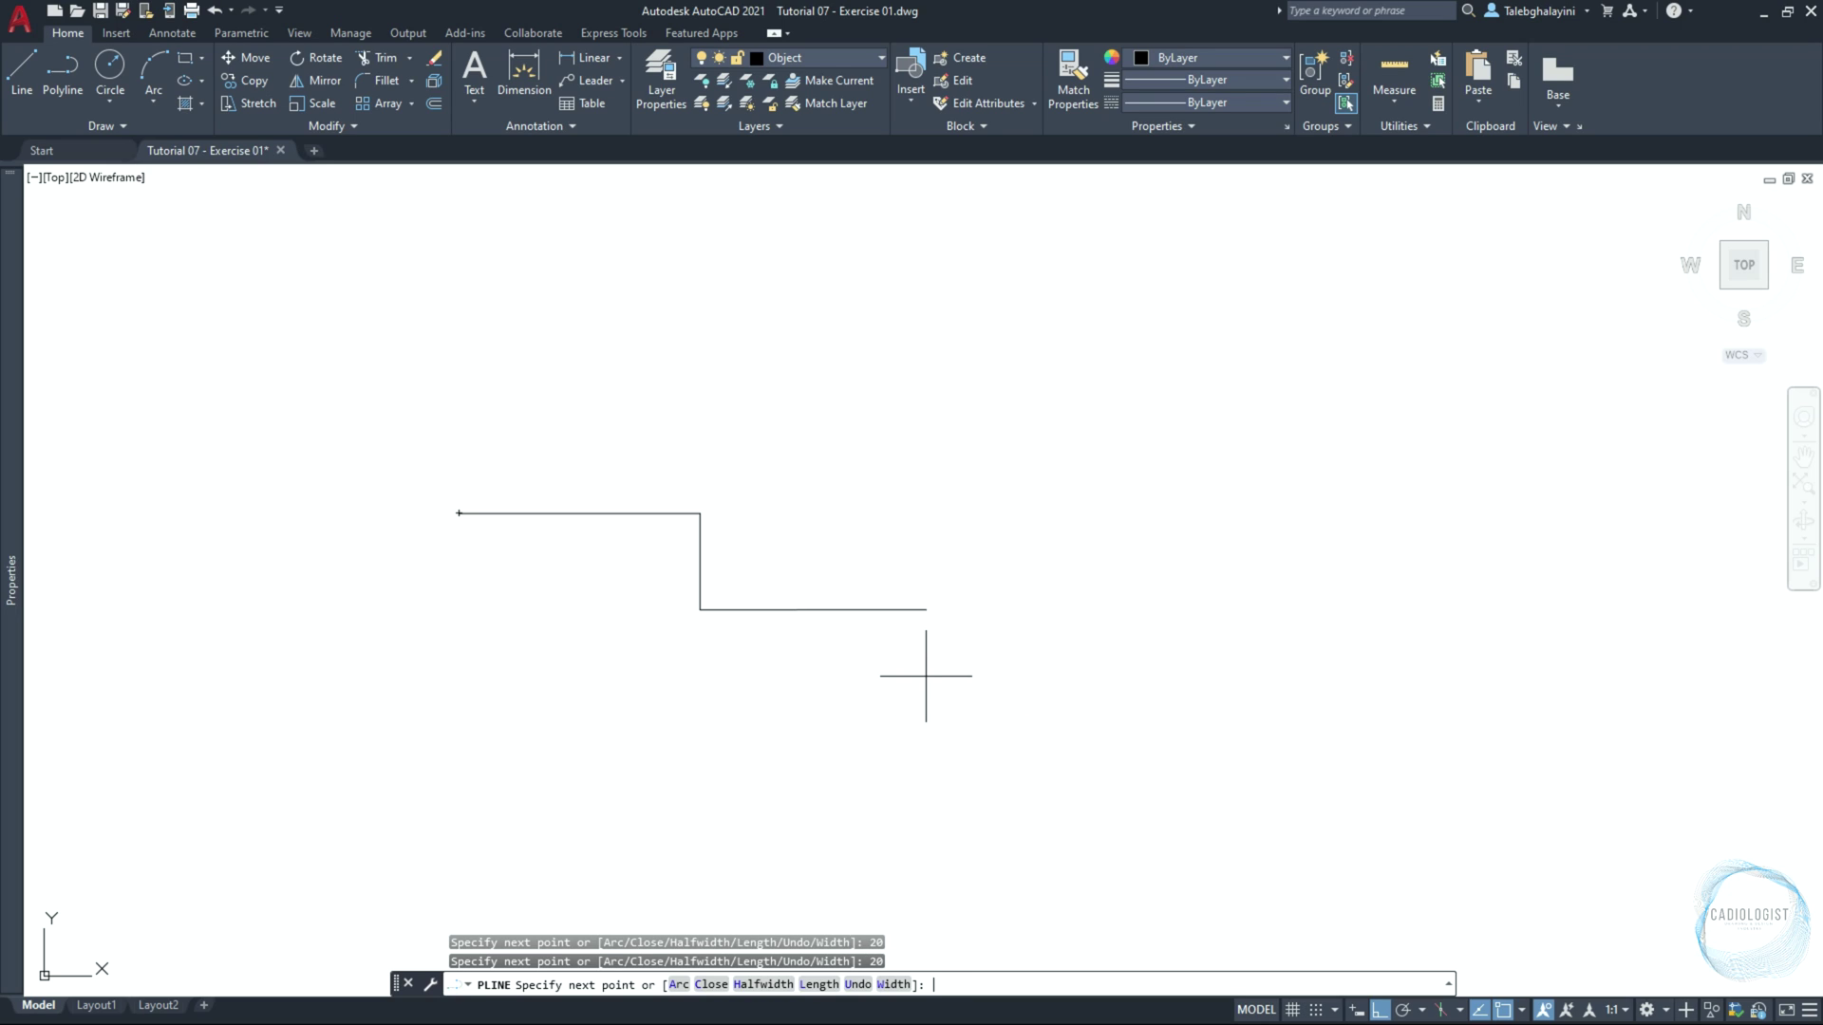
pyautogui.write('30')
pyautogui.press('space')
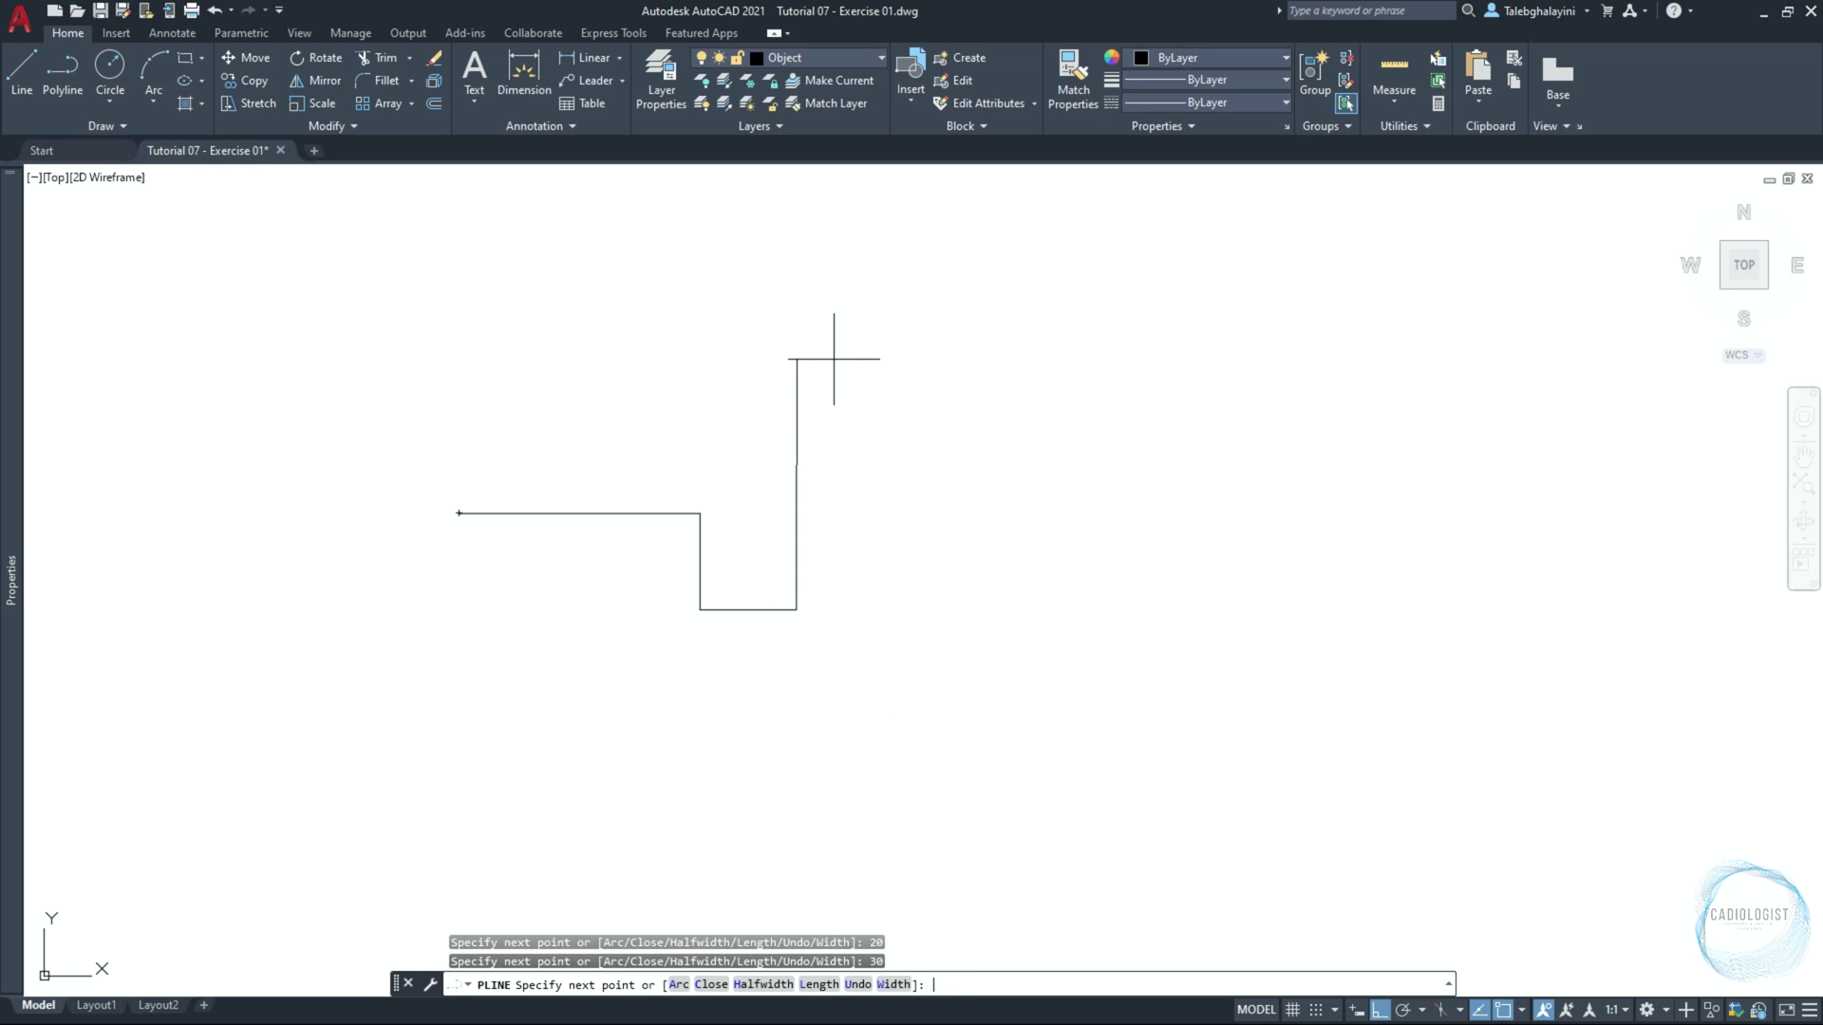
pyautogui.write('20')
pyautogui.press('space')
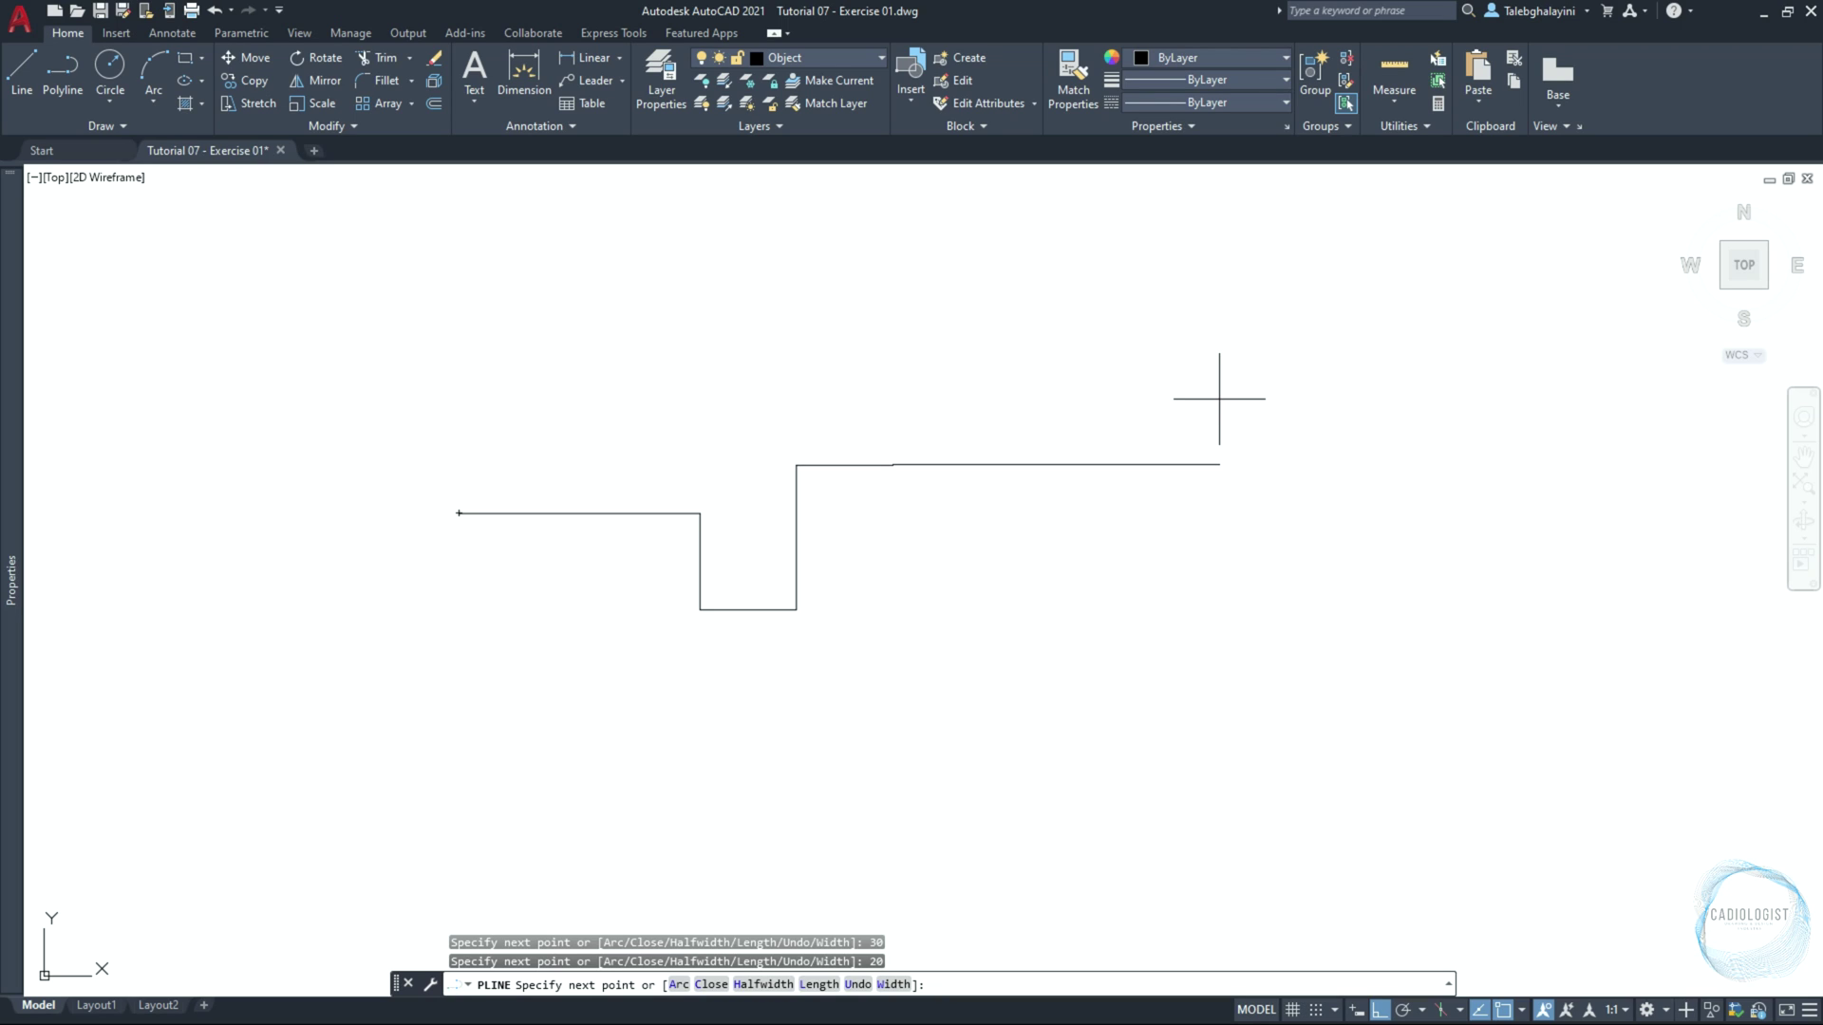
# Continue the polyline with a 30-unit segment at 330° using polar tracking and a 60-unit segment straight down in Ortho mode
pyautogui.click(1427, 1012)
pyautogui.click(1438, 851)
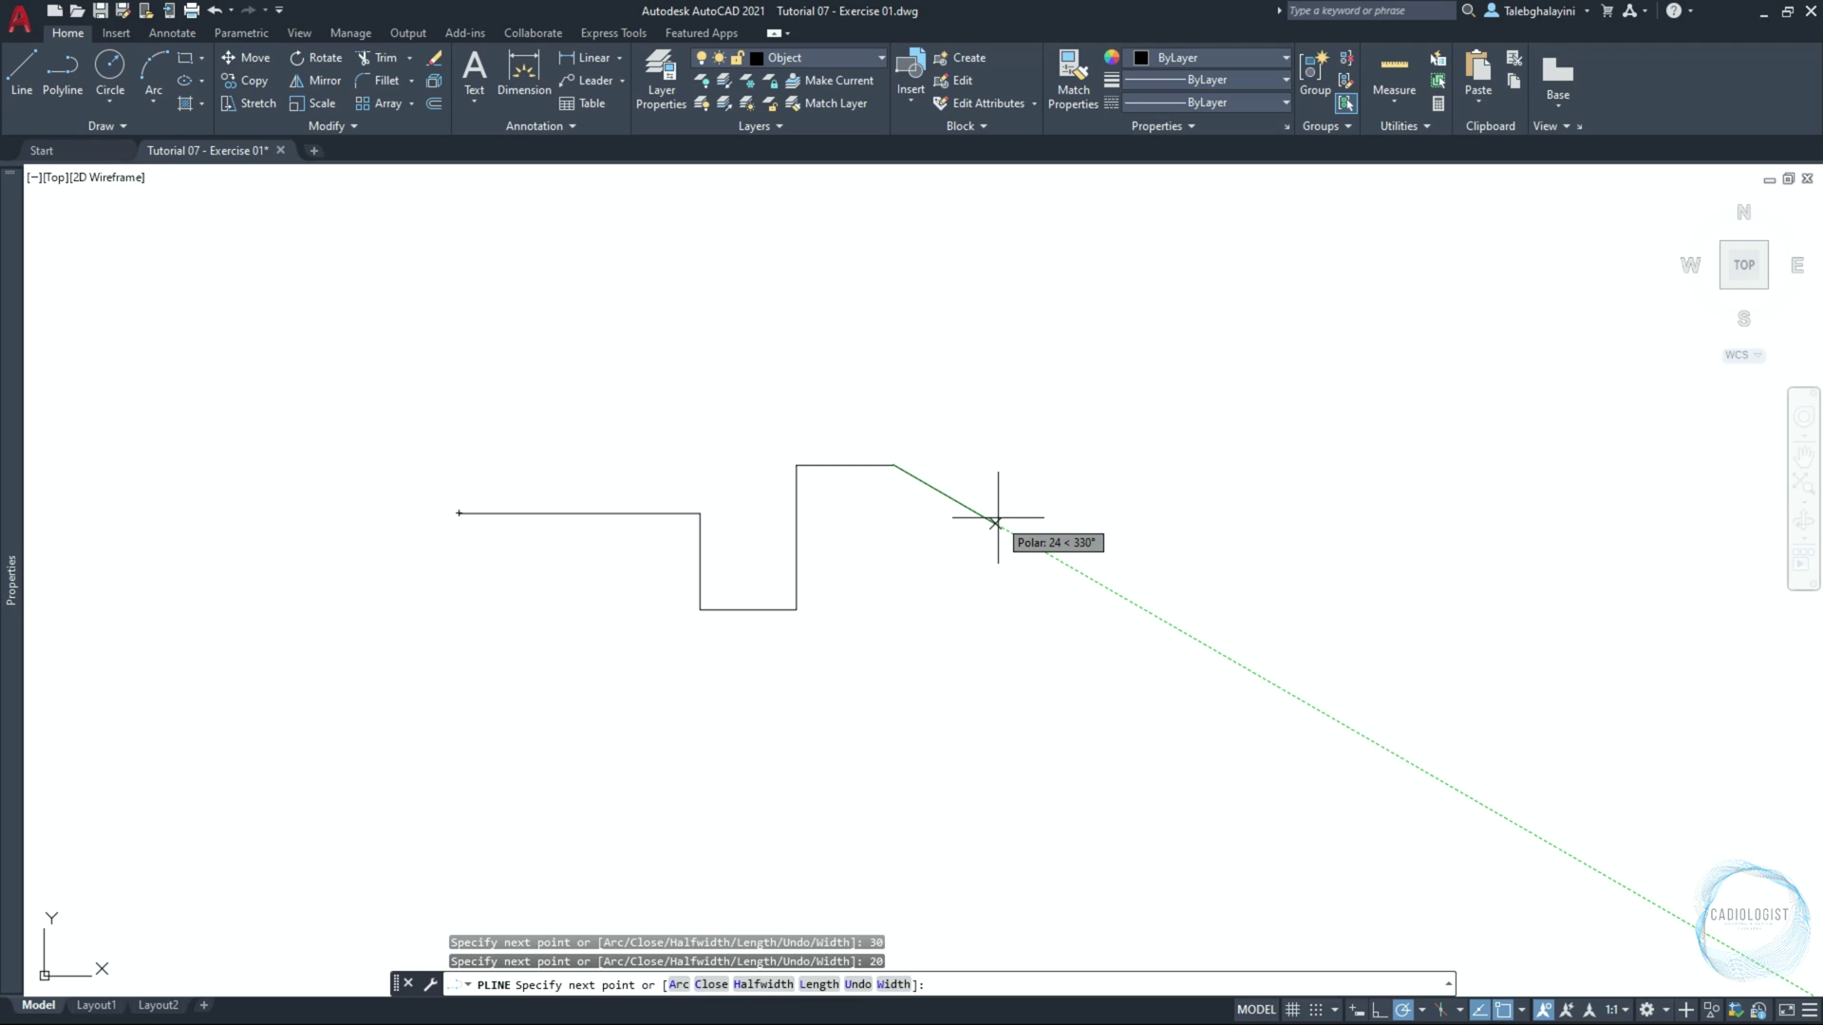
pyautogui.press('Return')
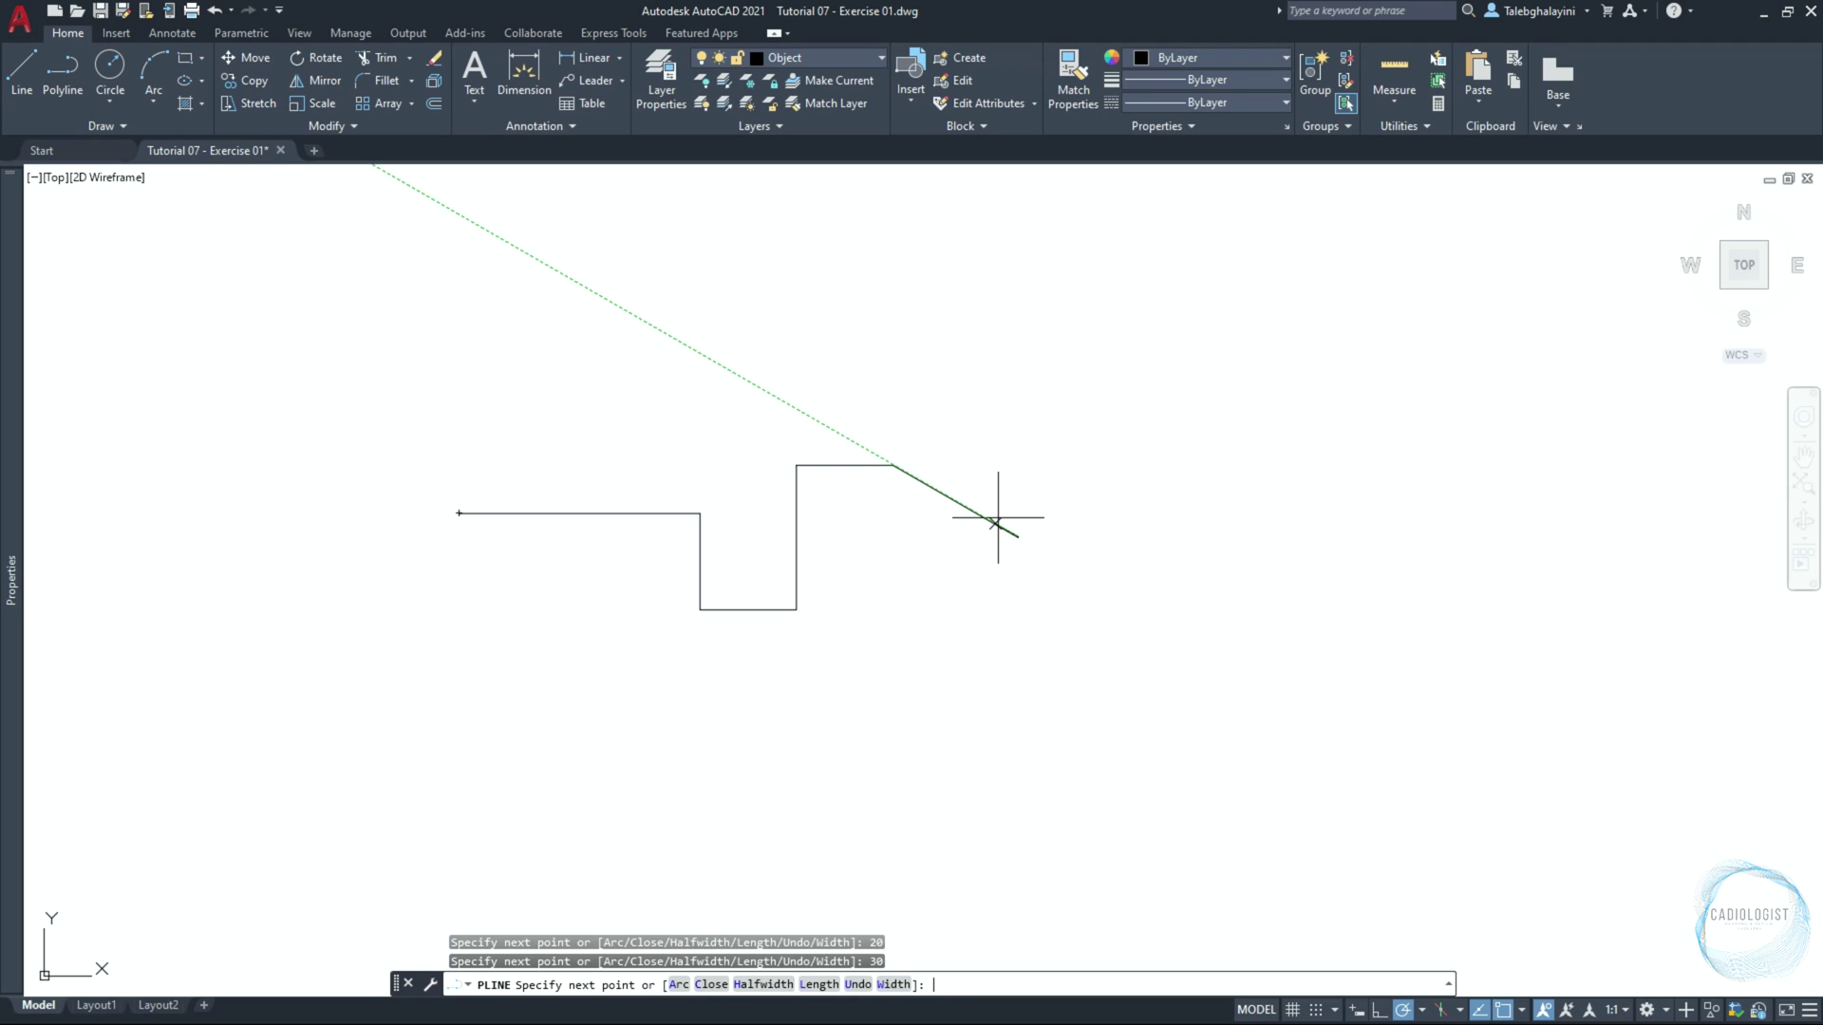
pyautogui.press('F8')
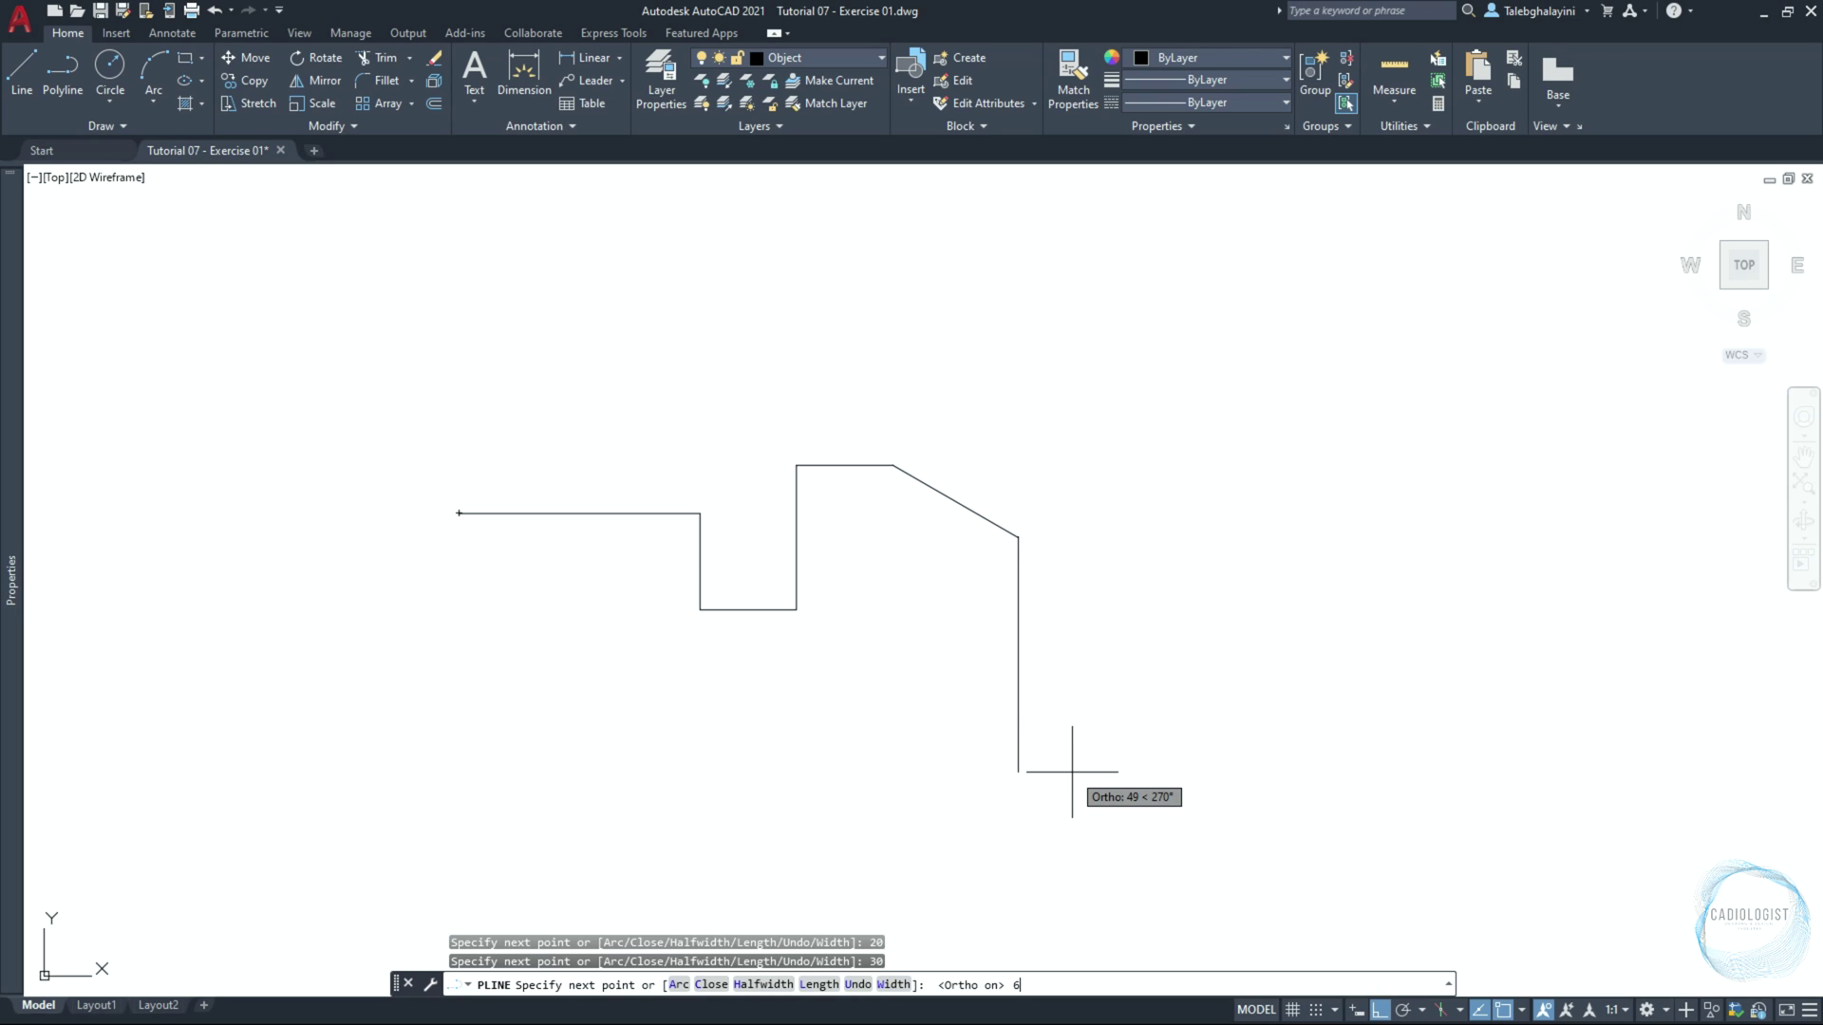
pyautogui.press('Return')
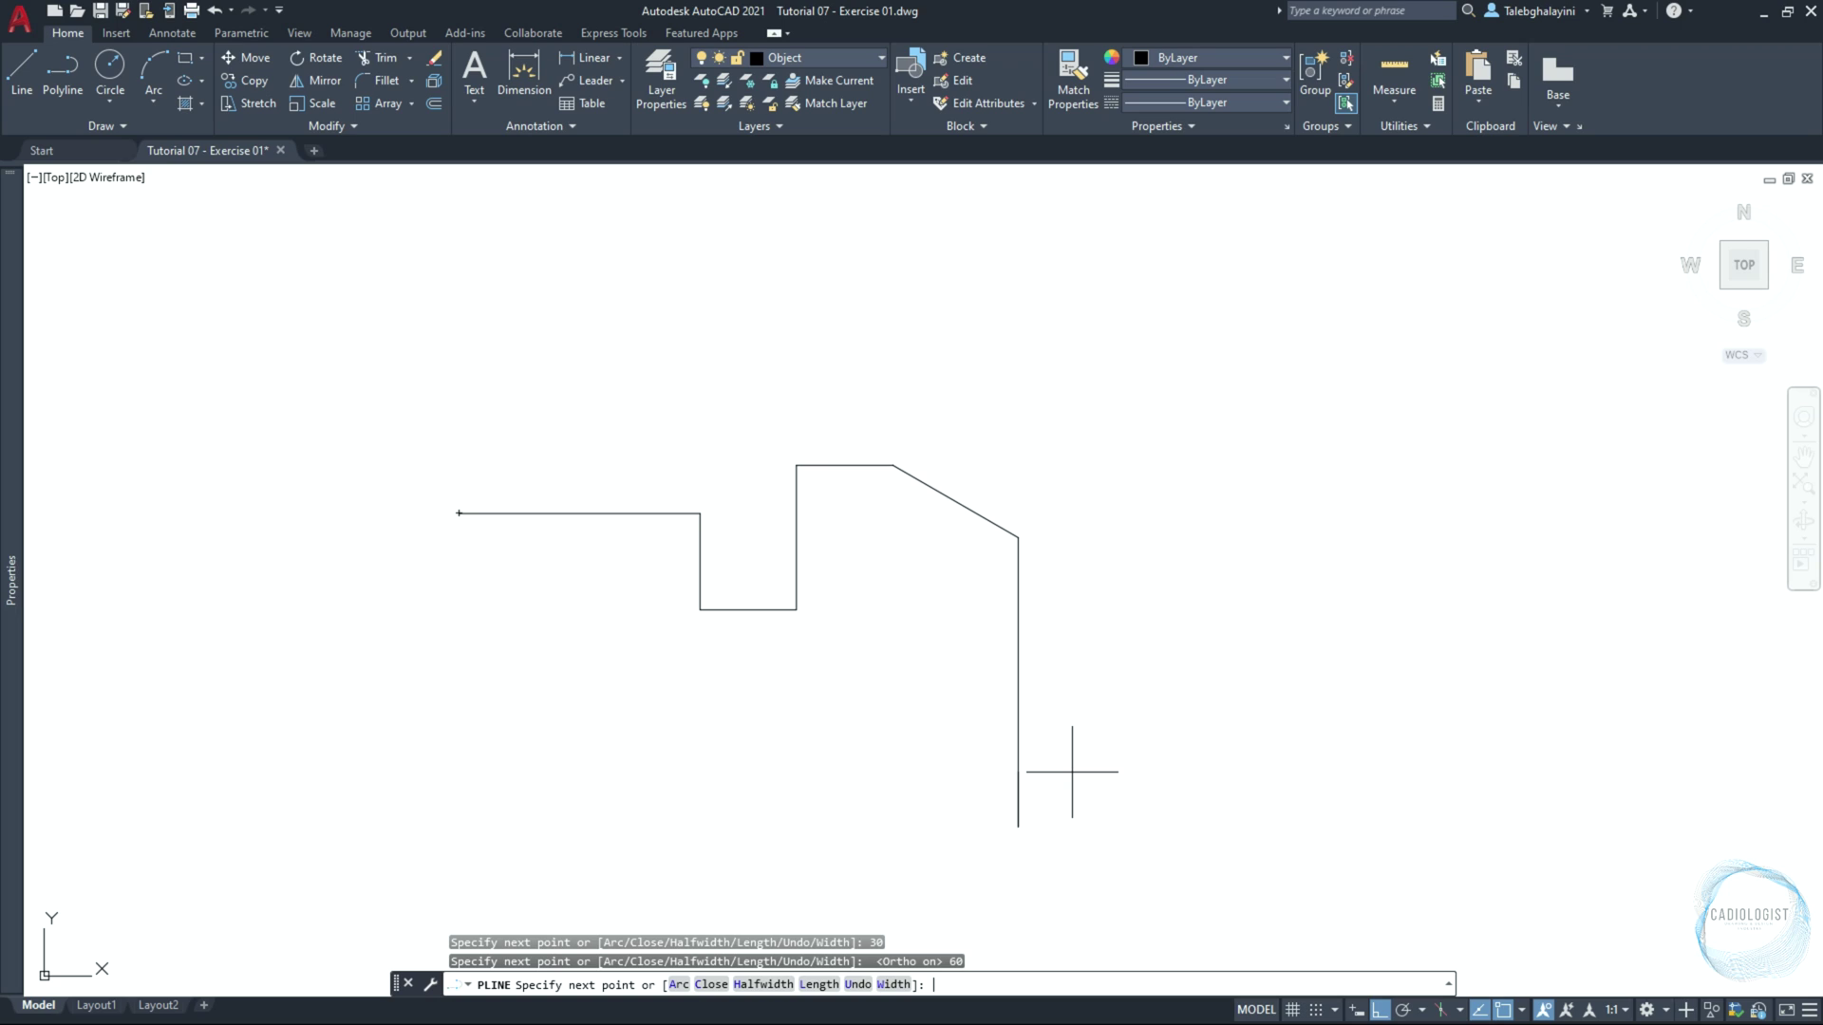
# End the polyline and draw a separate 60-unit polyline at 210° from its lower end using polar tracking
pyautogui.press('F10')
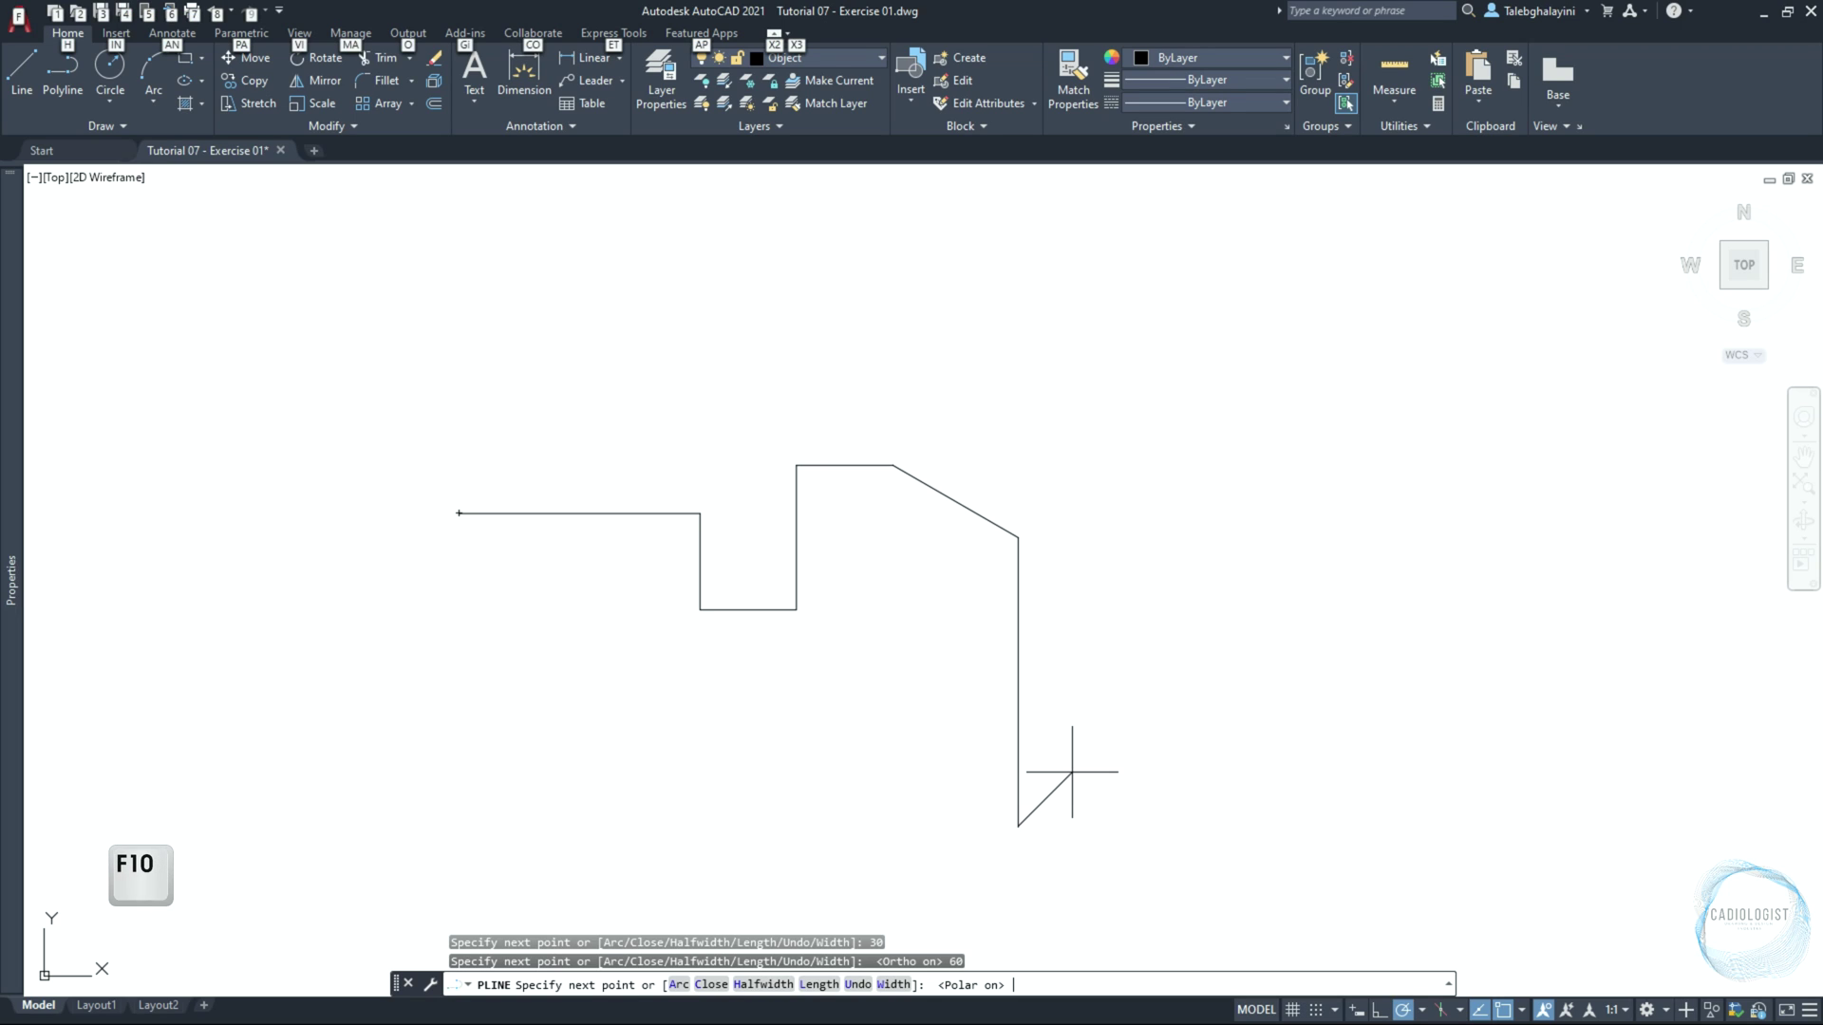
pyautogui.press('Return')
pyautogui.press('Return')
pyautogui.click(1018, 827)
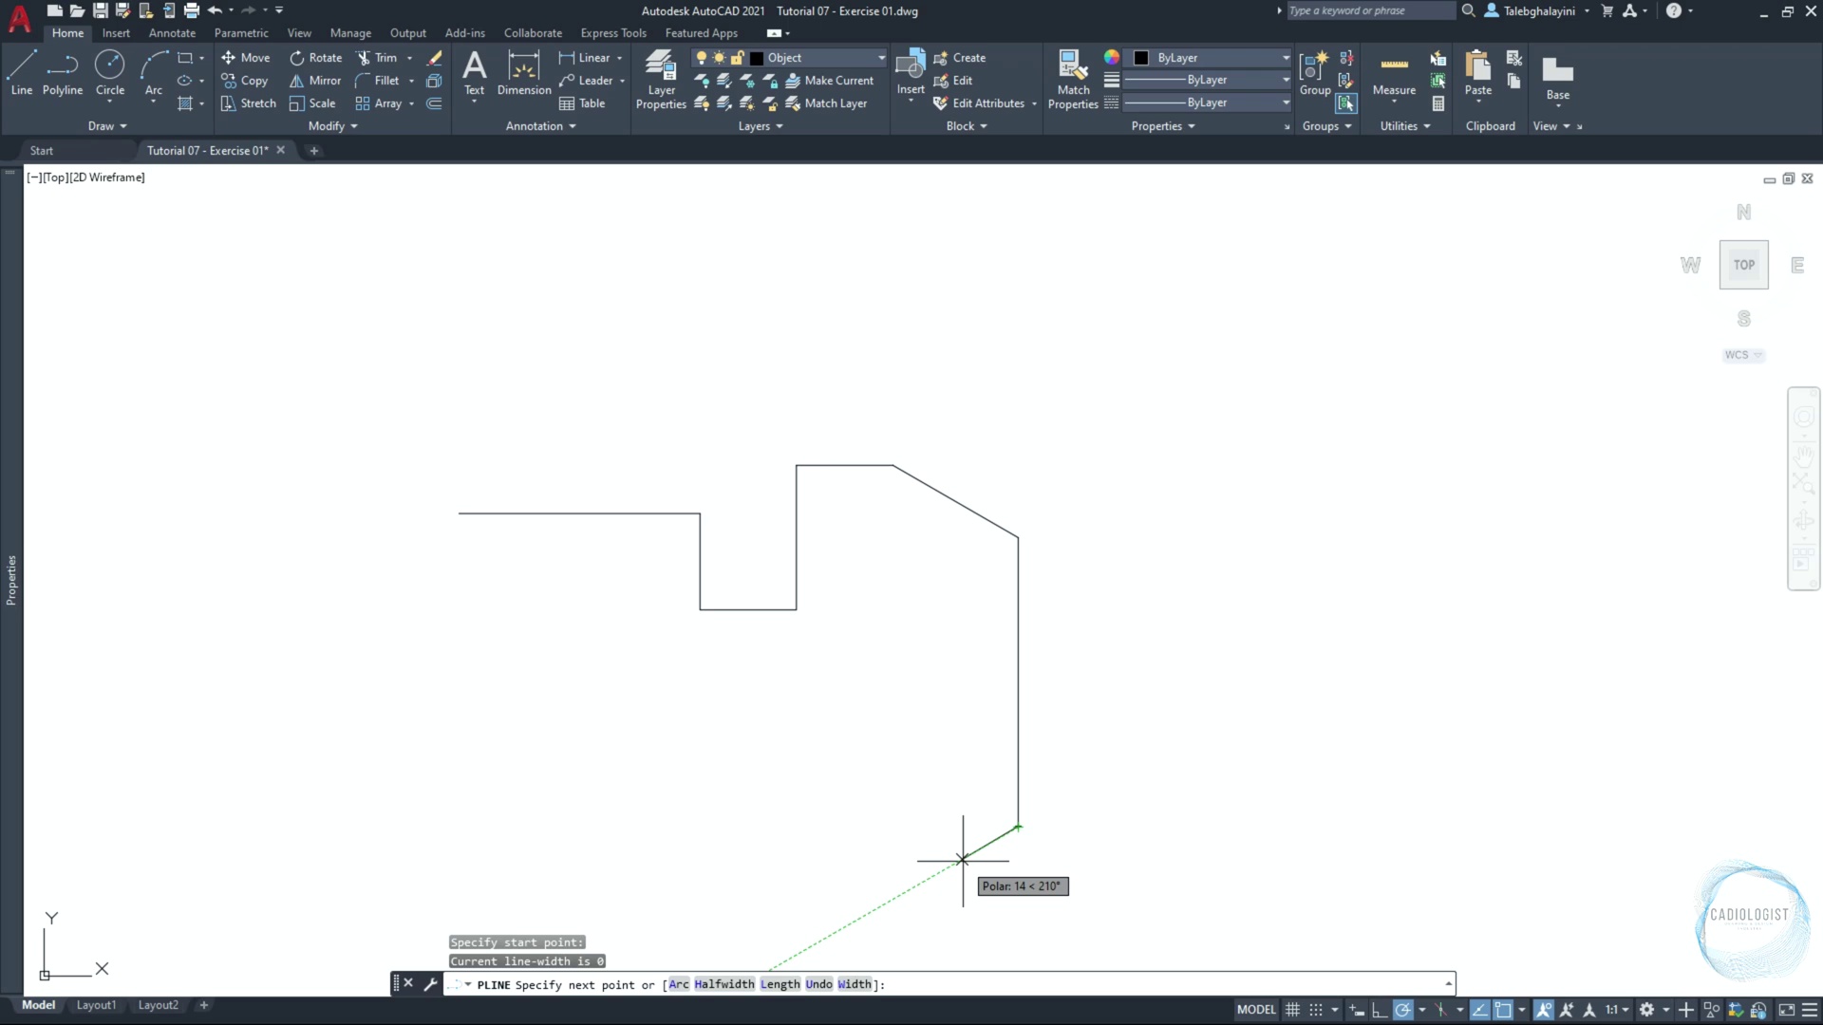
pyautogui.press('Return')
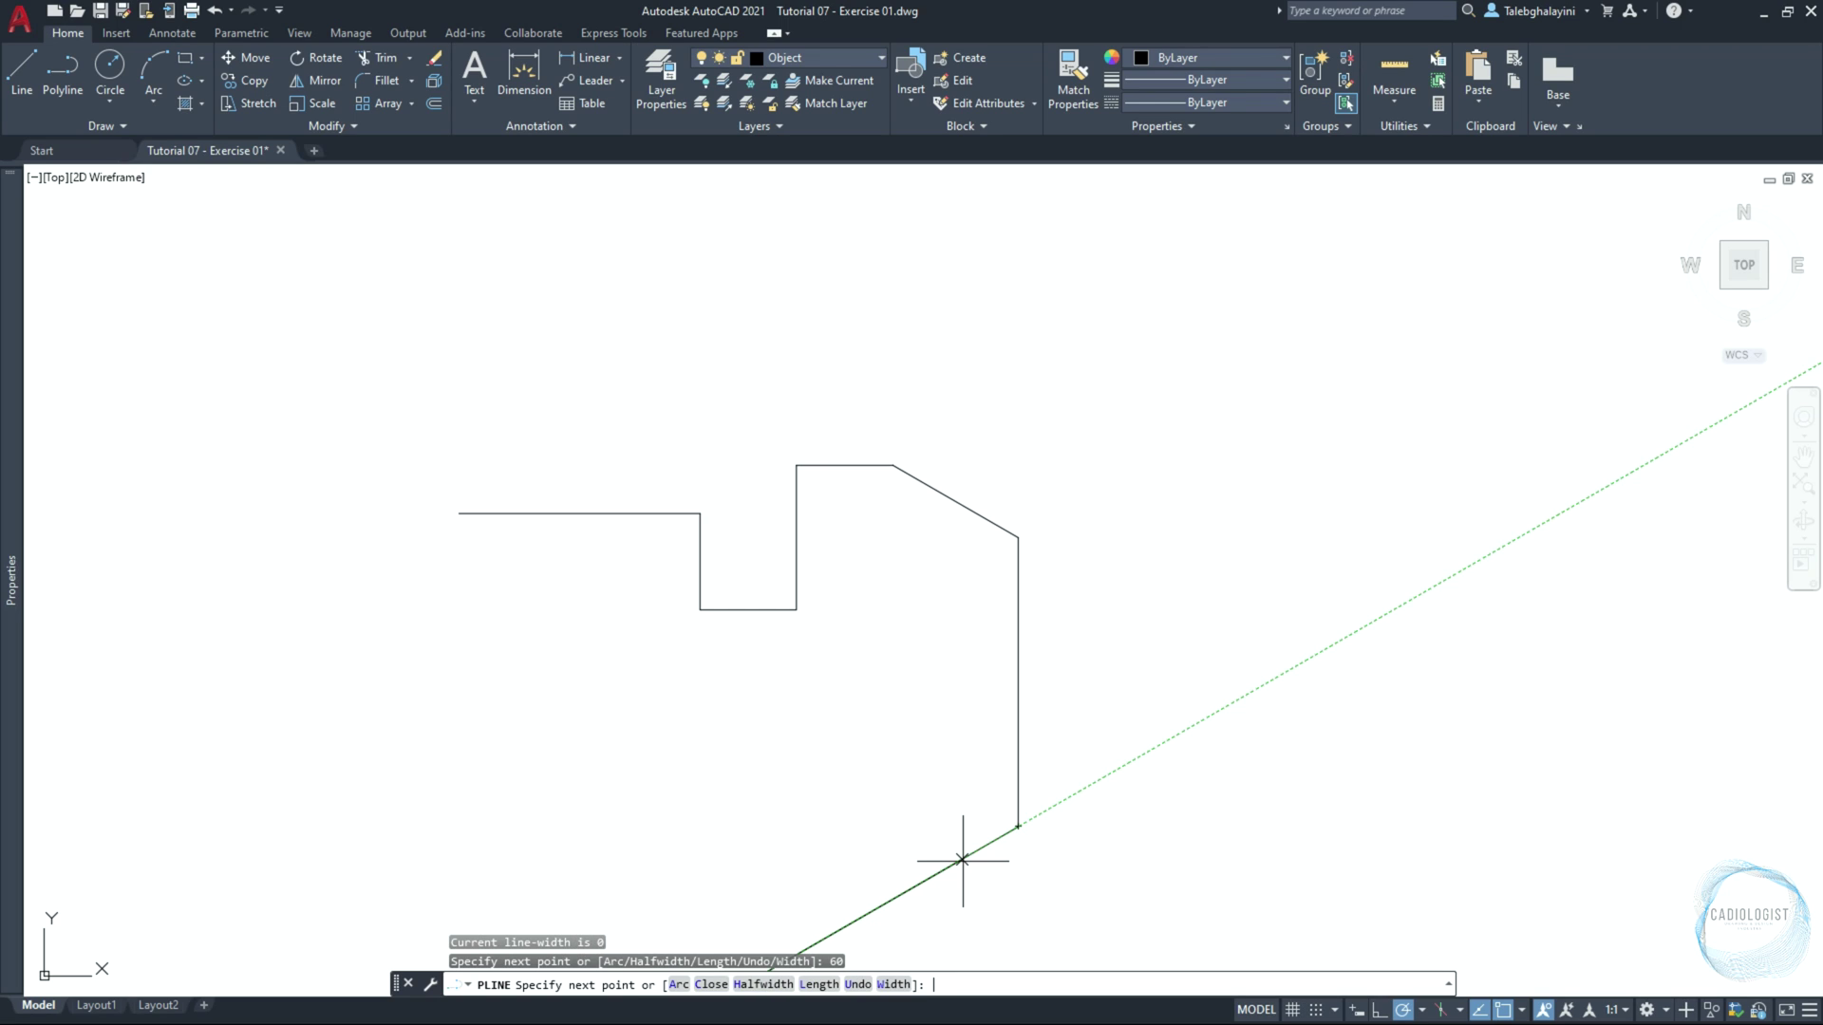
pyautogui.press('space')
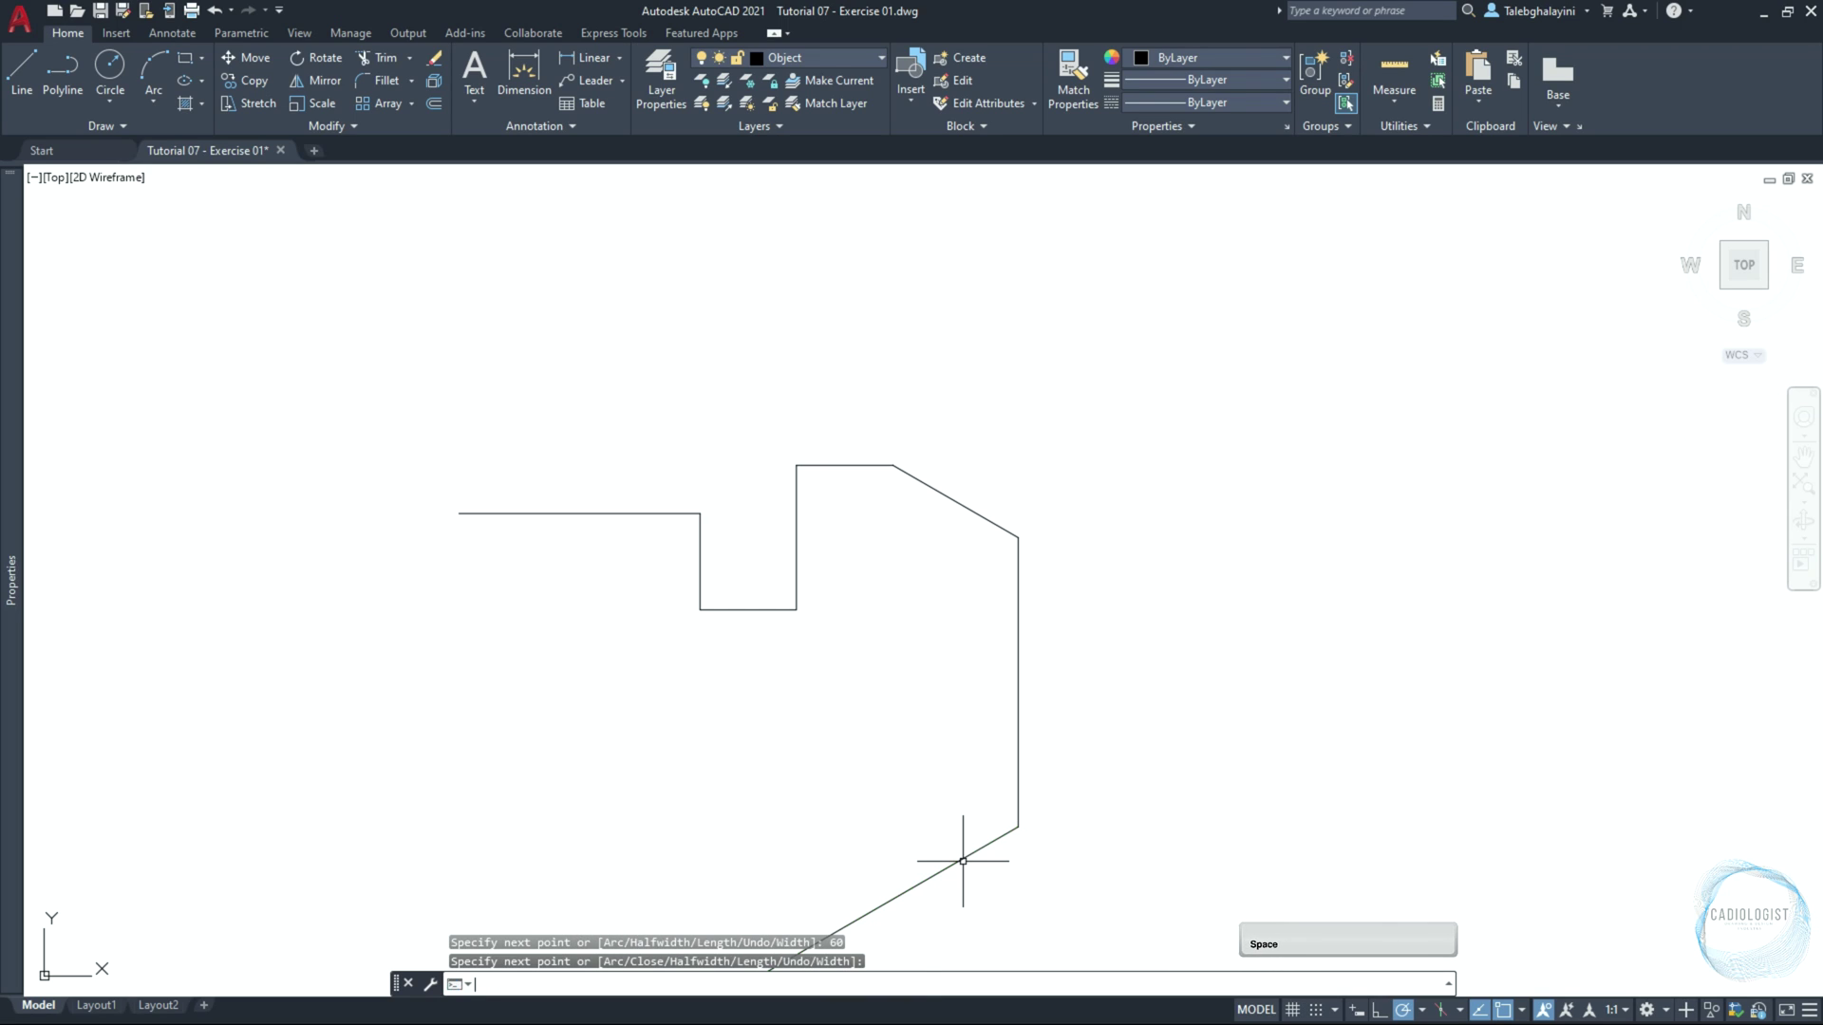
# Turn on Ortho and draw vertical construction lines through the notch's two lower corners and the profile's left endpoint
pyautogui.moveTo(846, 789); pyautogui.dragTo(947, 605, button='middle')
pyautogui.press('F8')
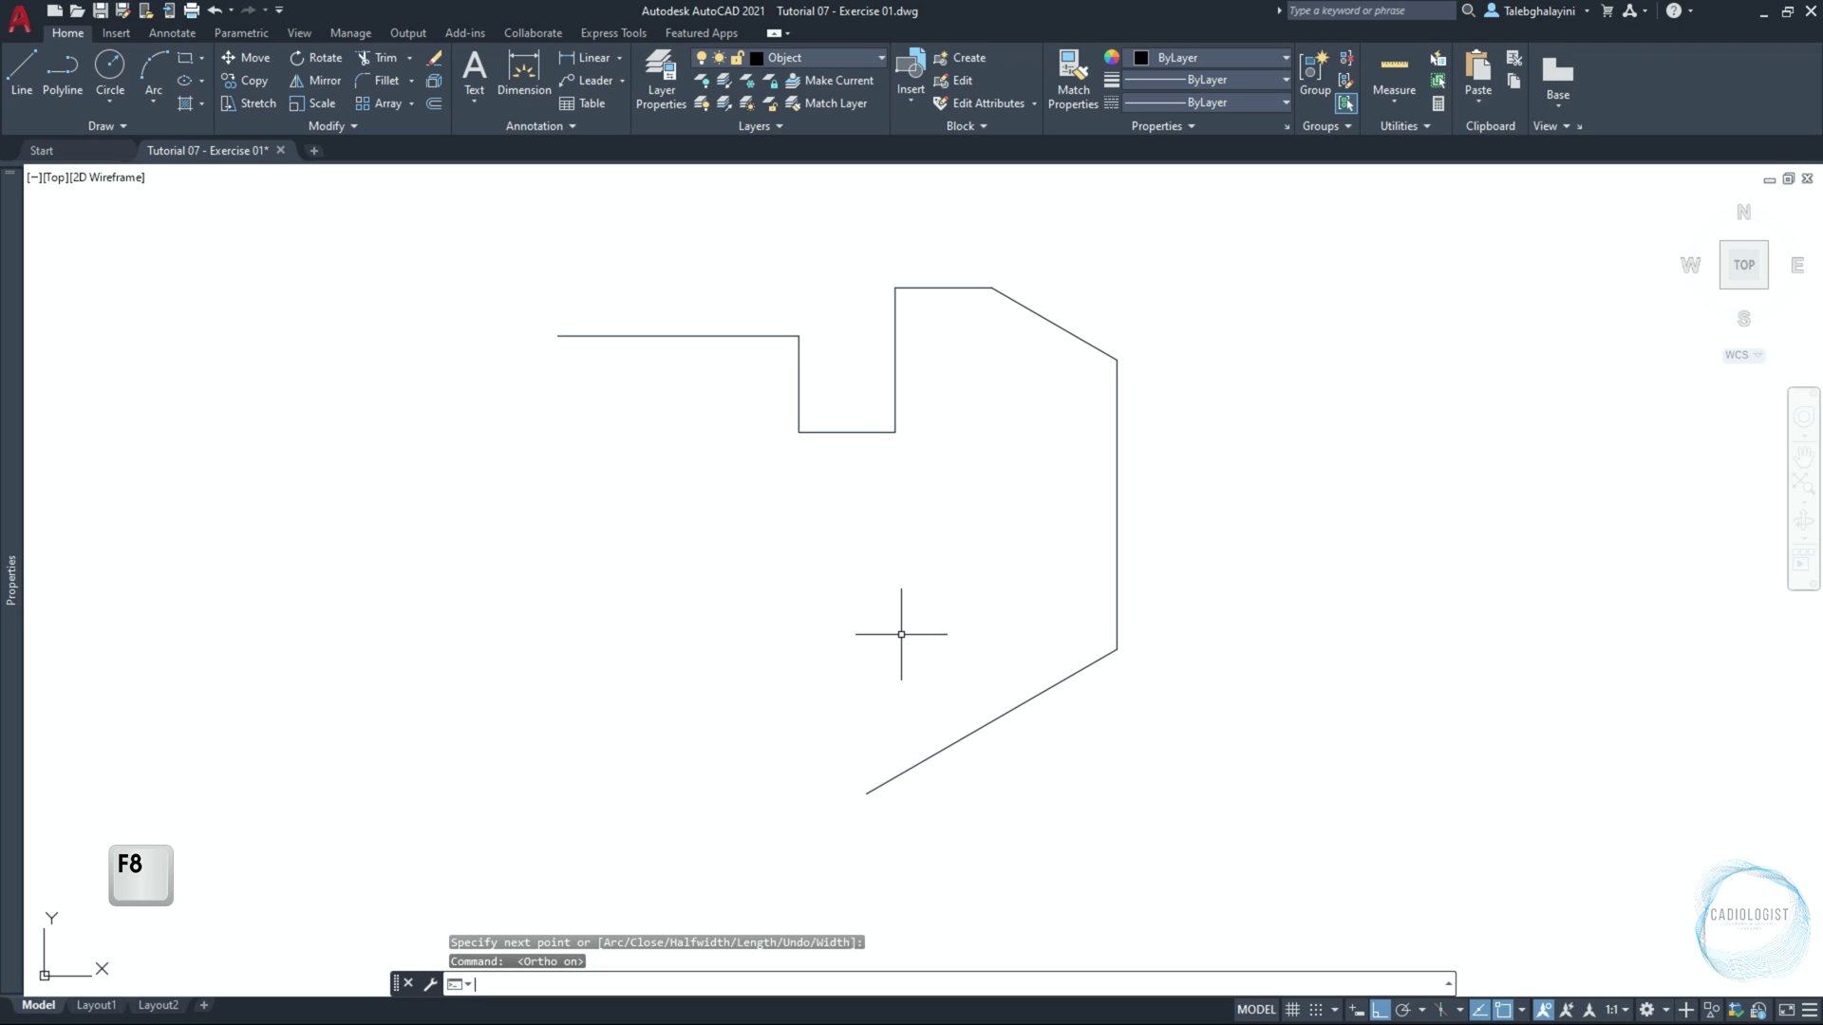
pyautogui.write('xl')
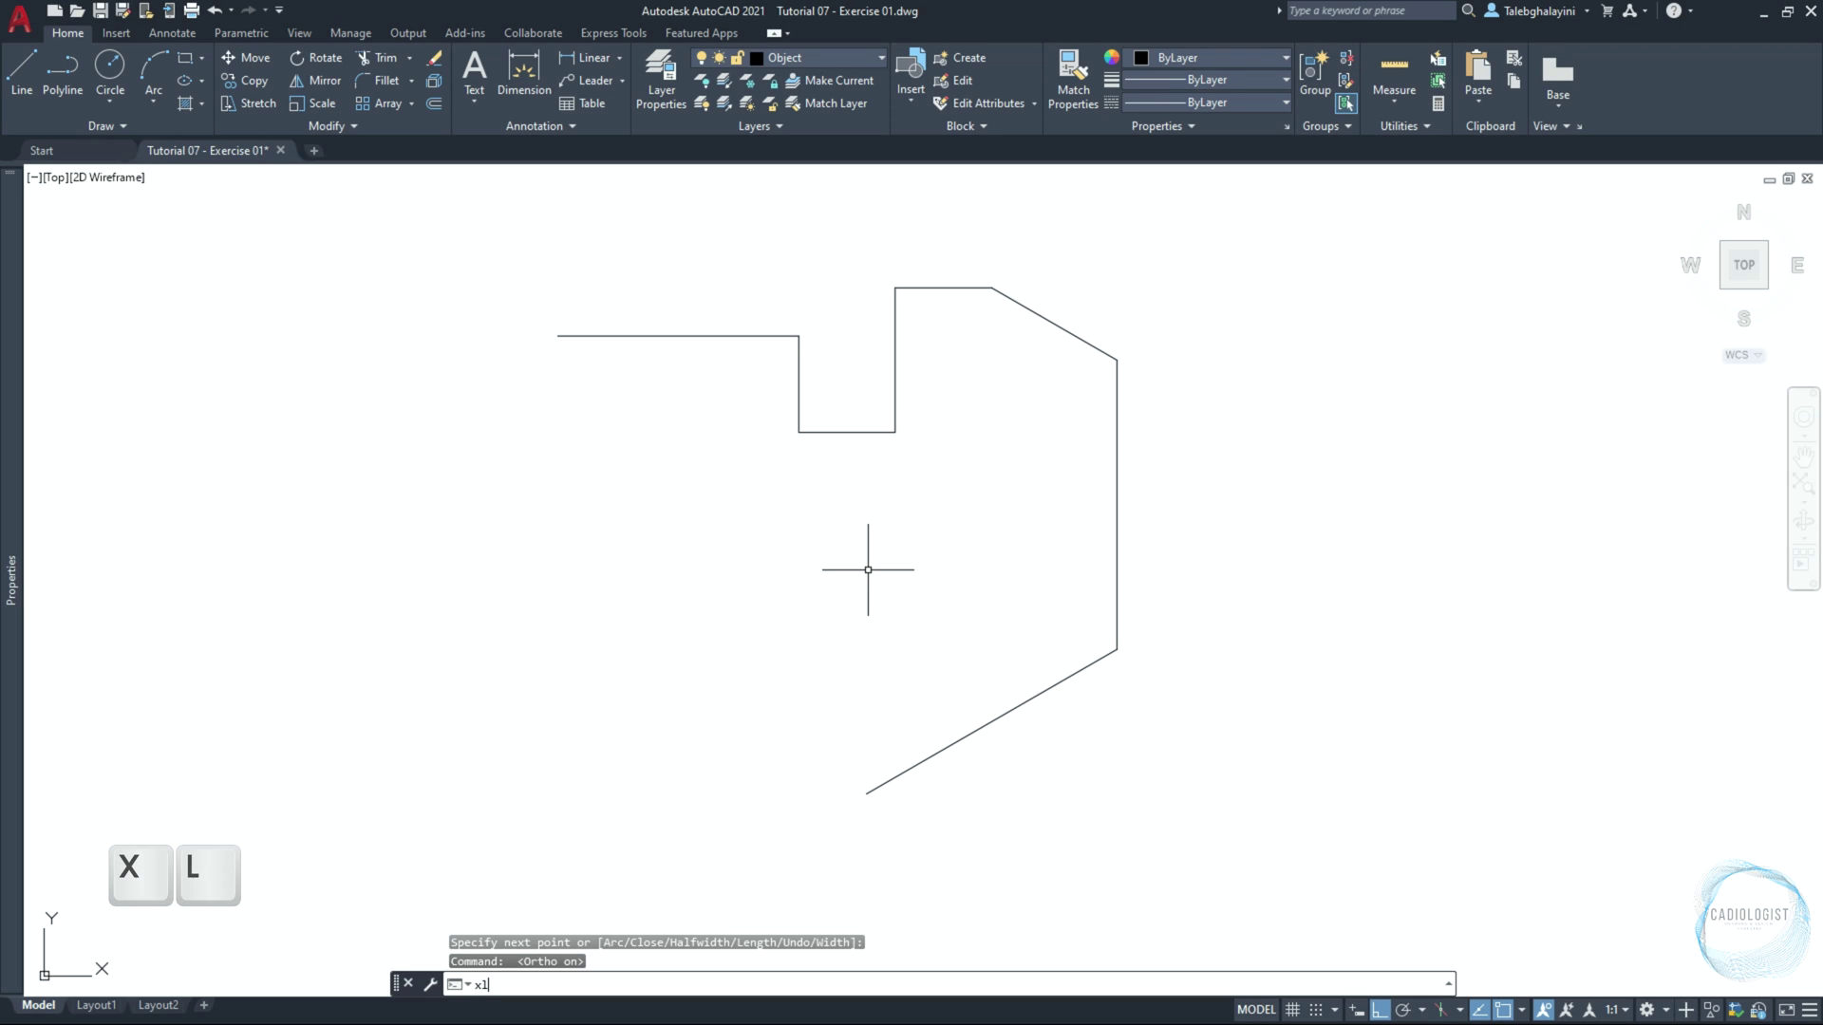
pyautogui.press('Return')
pyautogui.write('v')
pyautogui.press('Return')
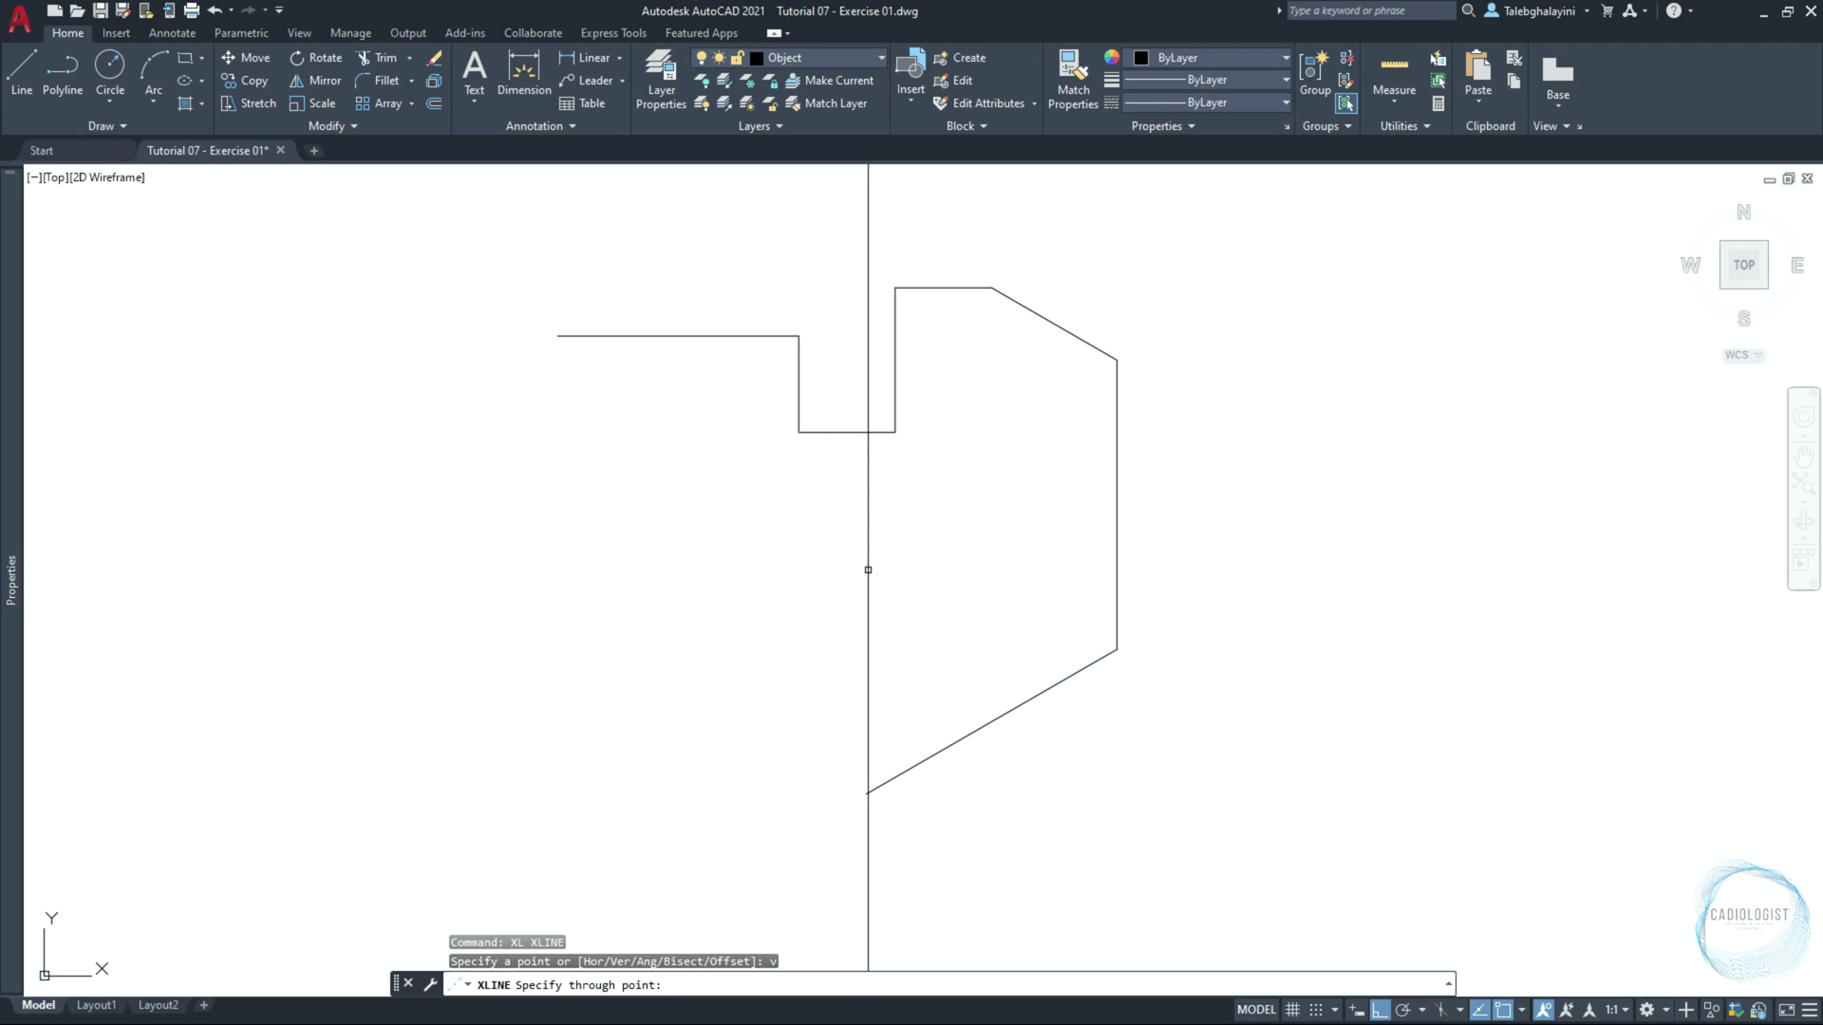
pyautogui.click(894, 432)
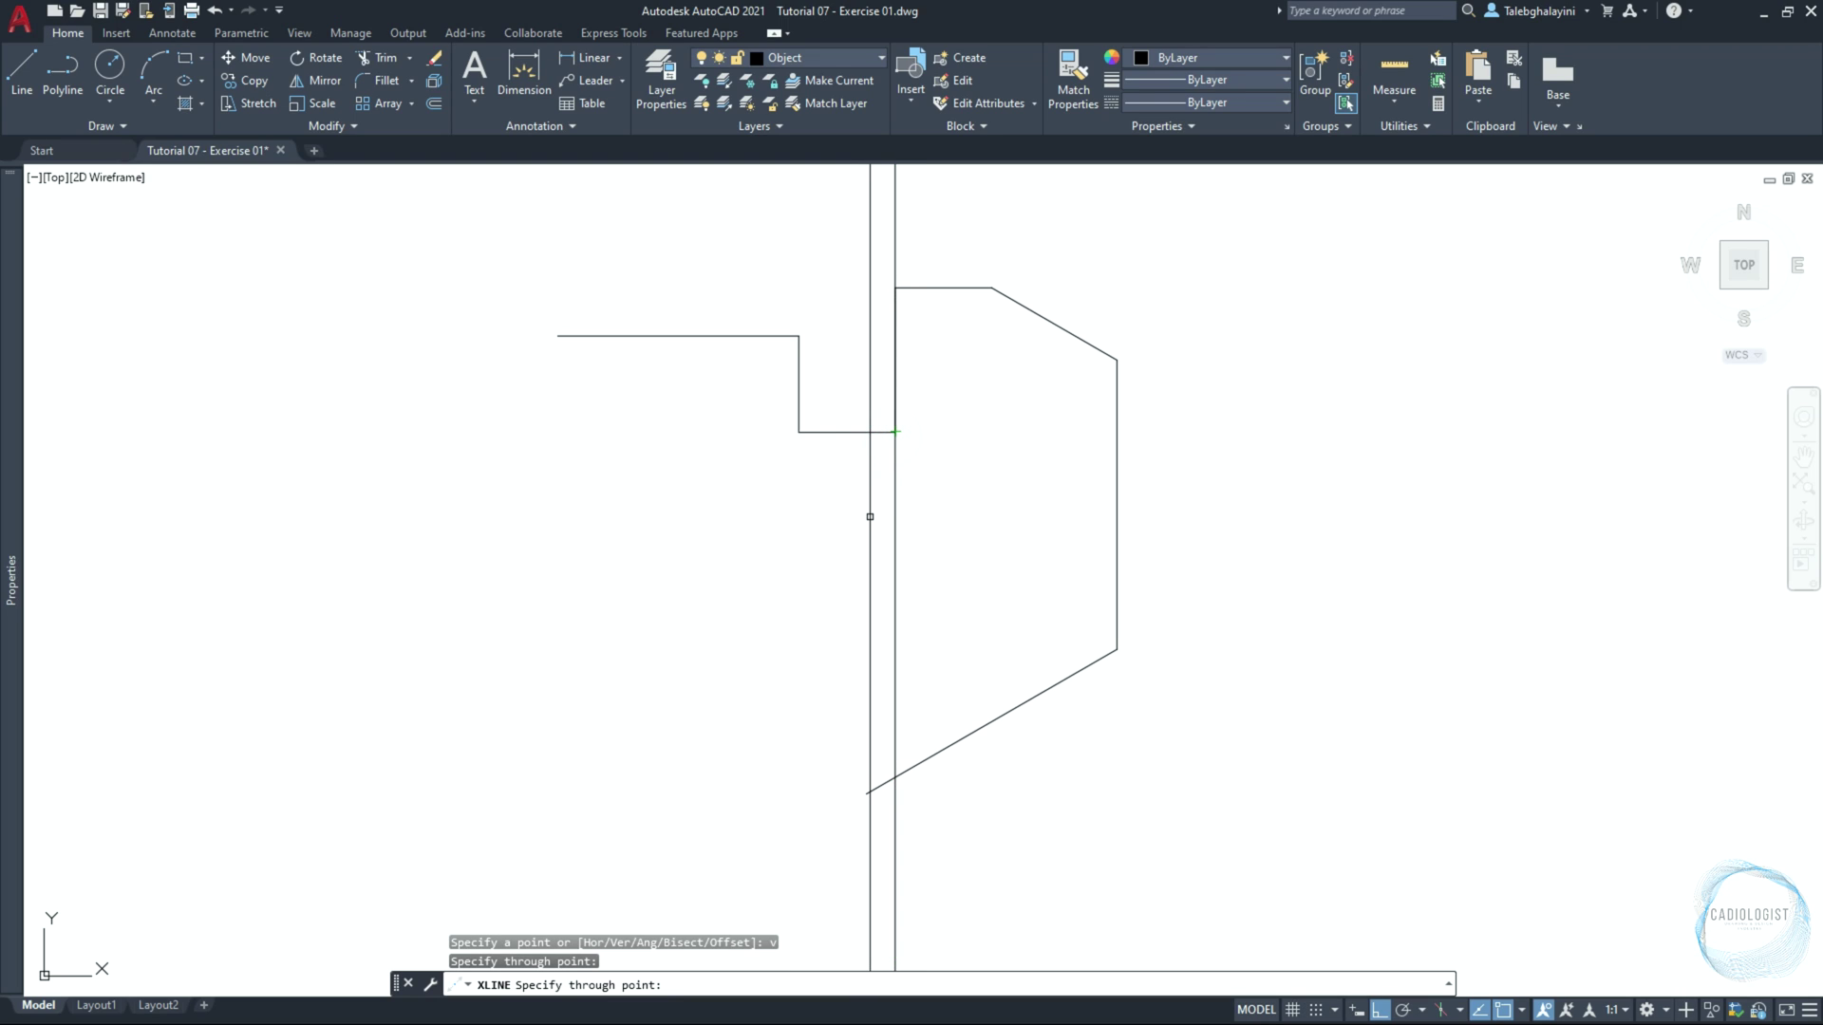
pyautogui.click(798, 432)
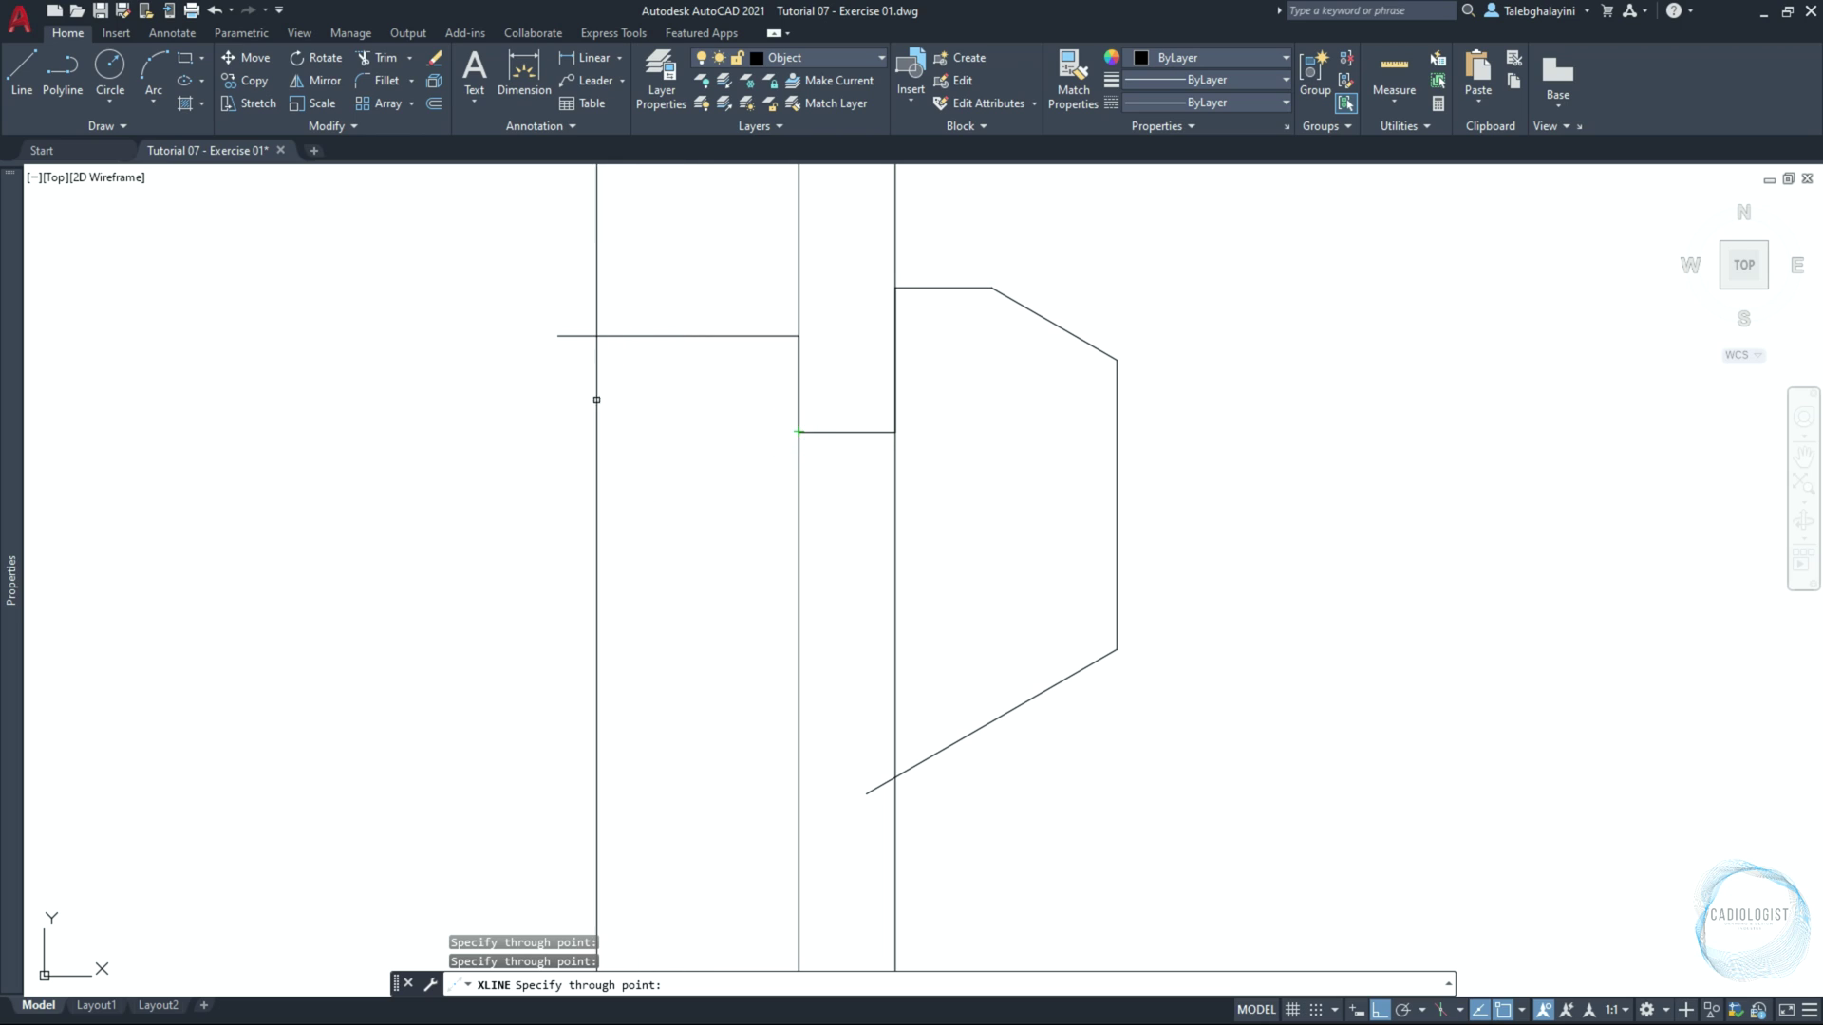
pyautogui.click(557, 335)
pyautogui.press('Return')
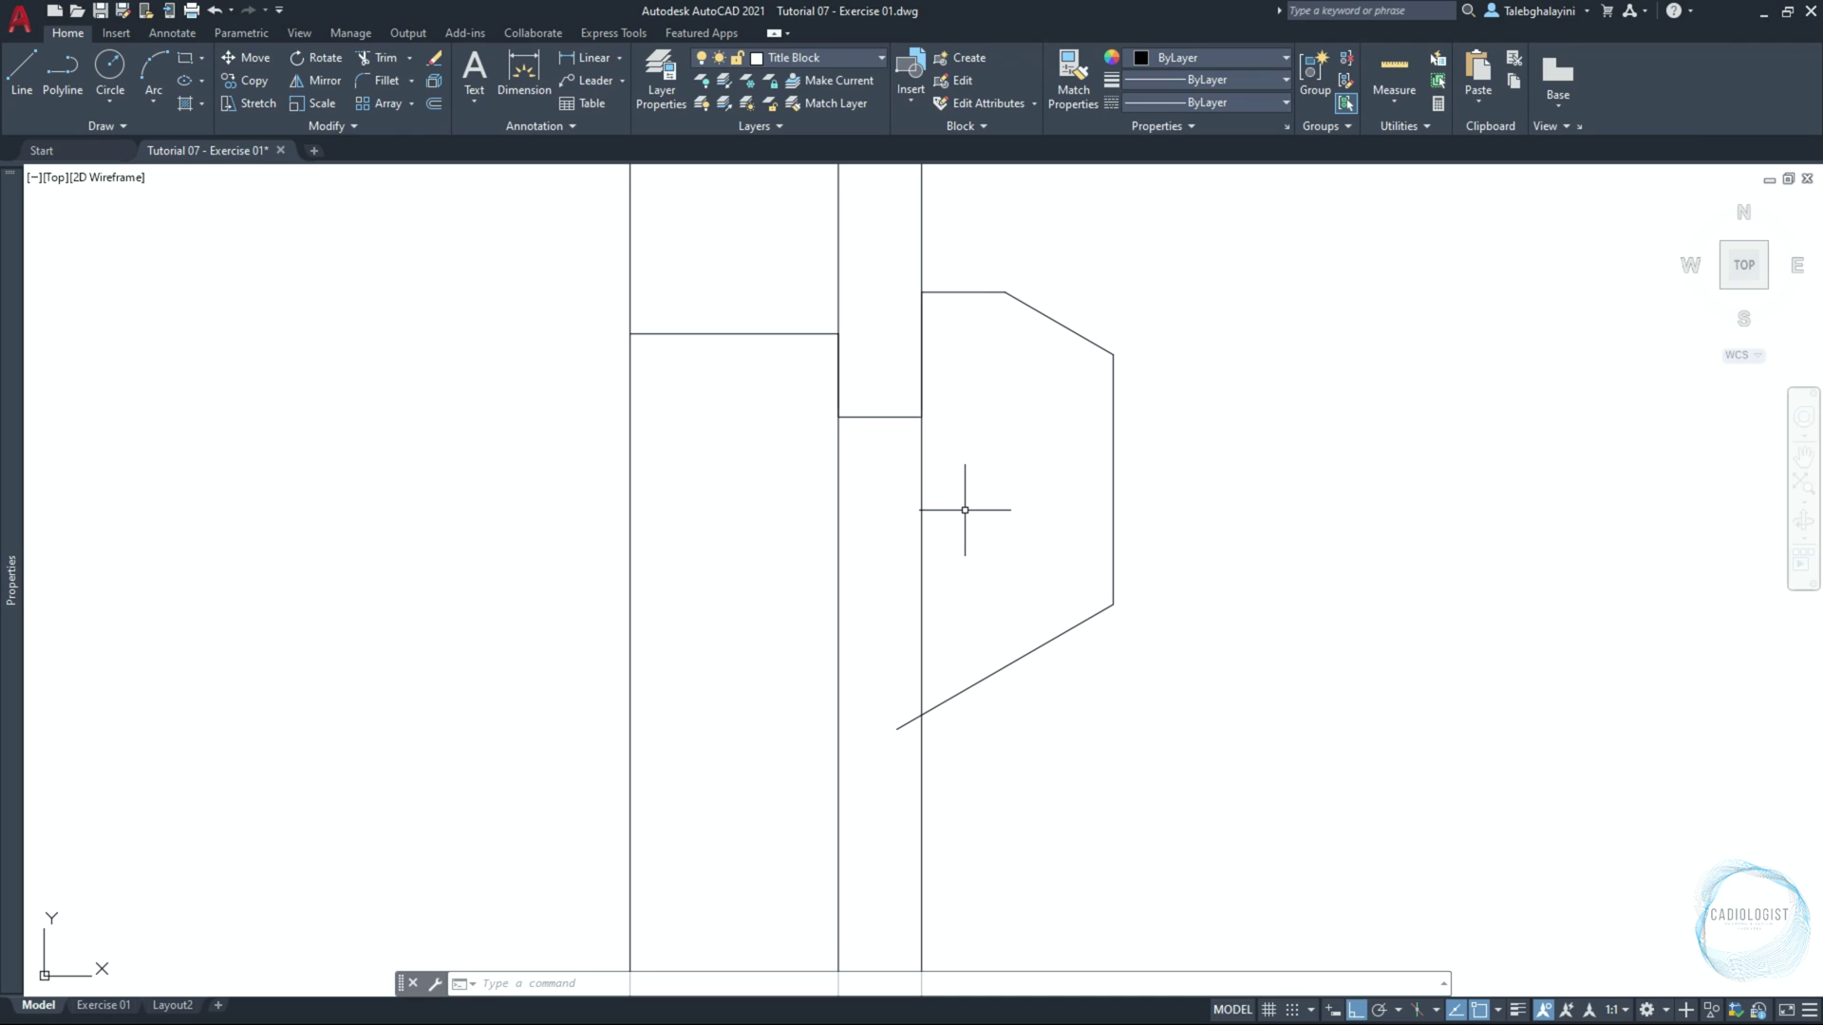
# Set the color of the three vertical construction lines to index color 9
pyautogui.click(1058, 531)
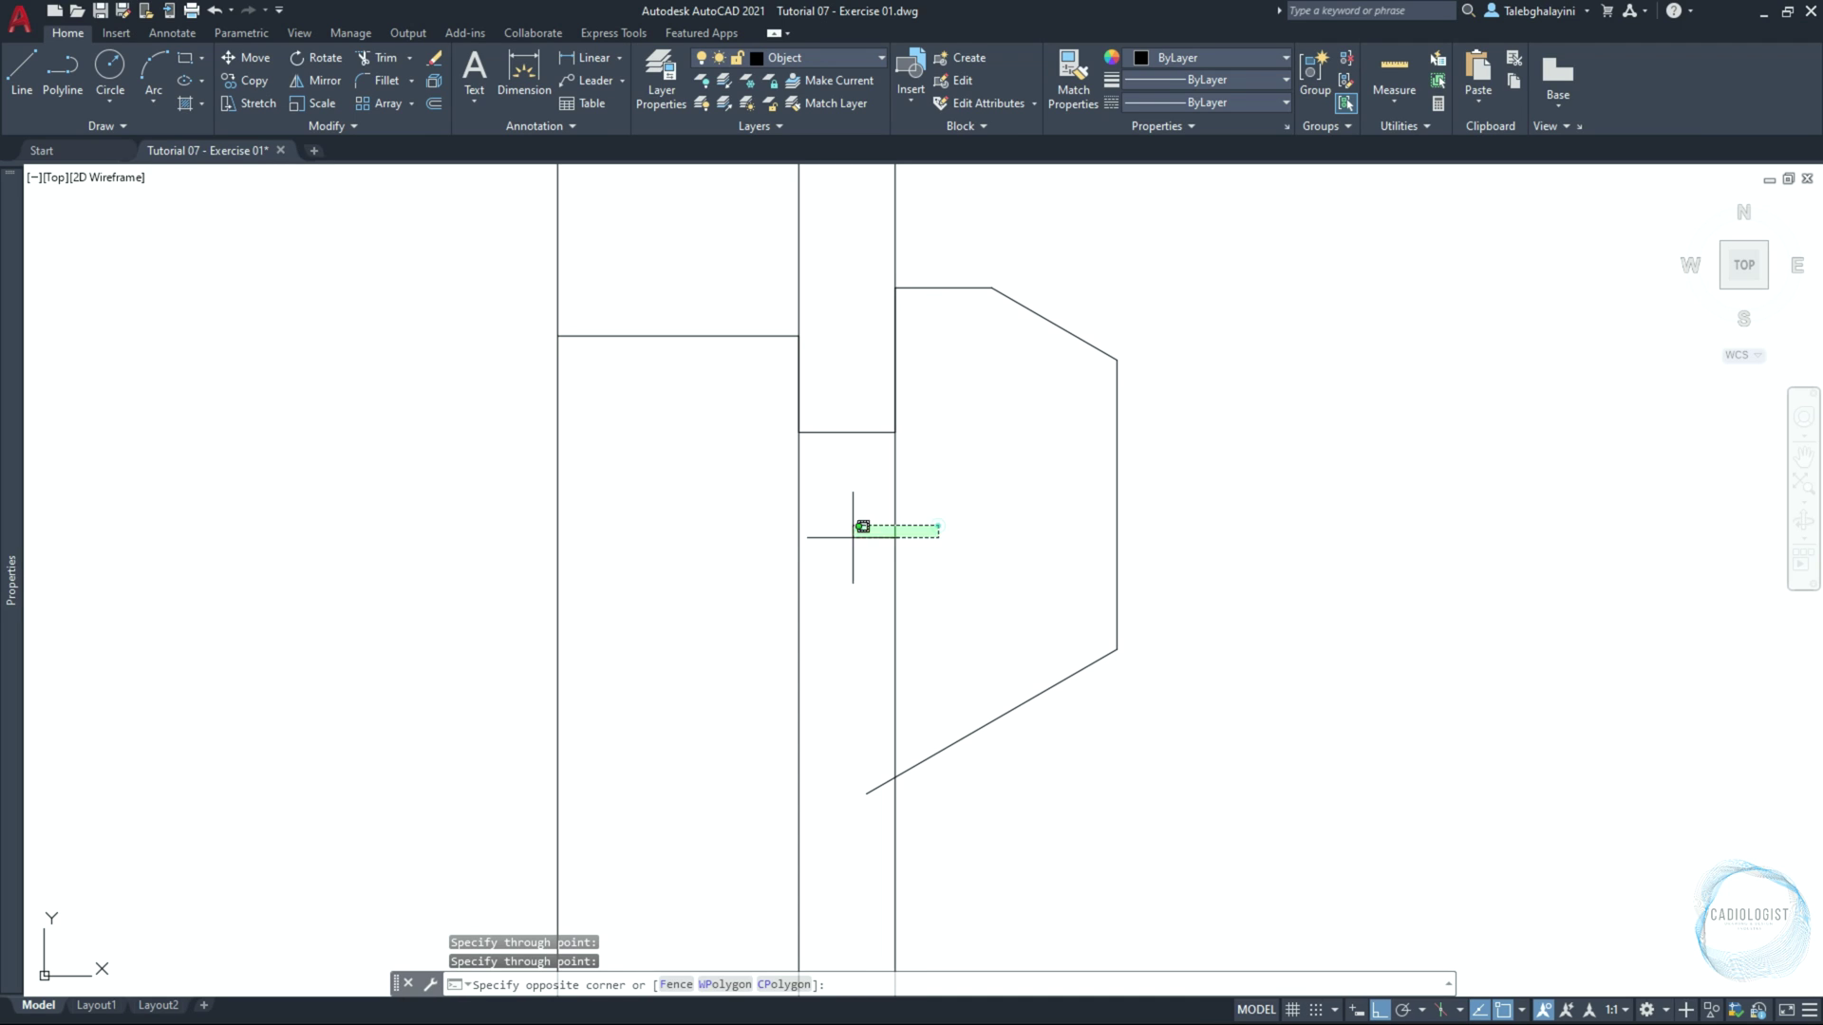
pyautogui.click(500, 570)
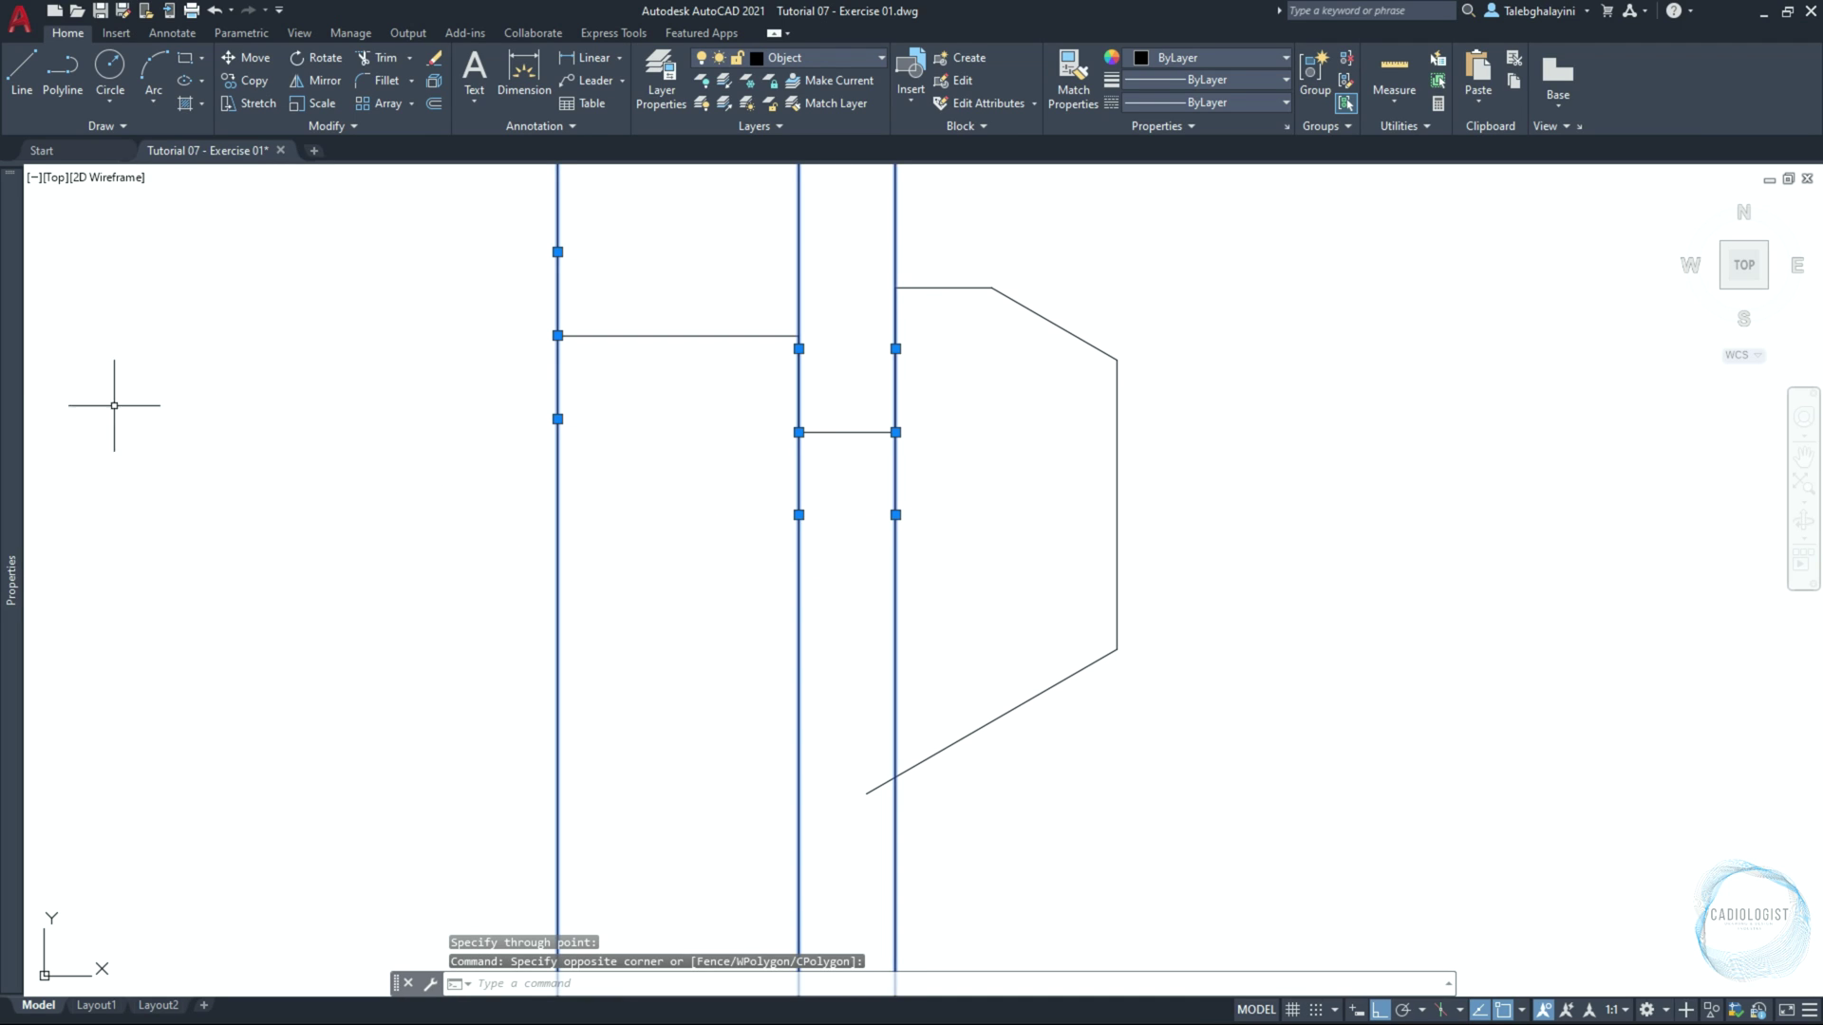
pyautogui.moveTo(16, 385)
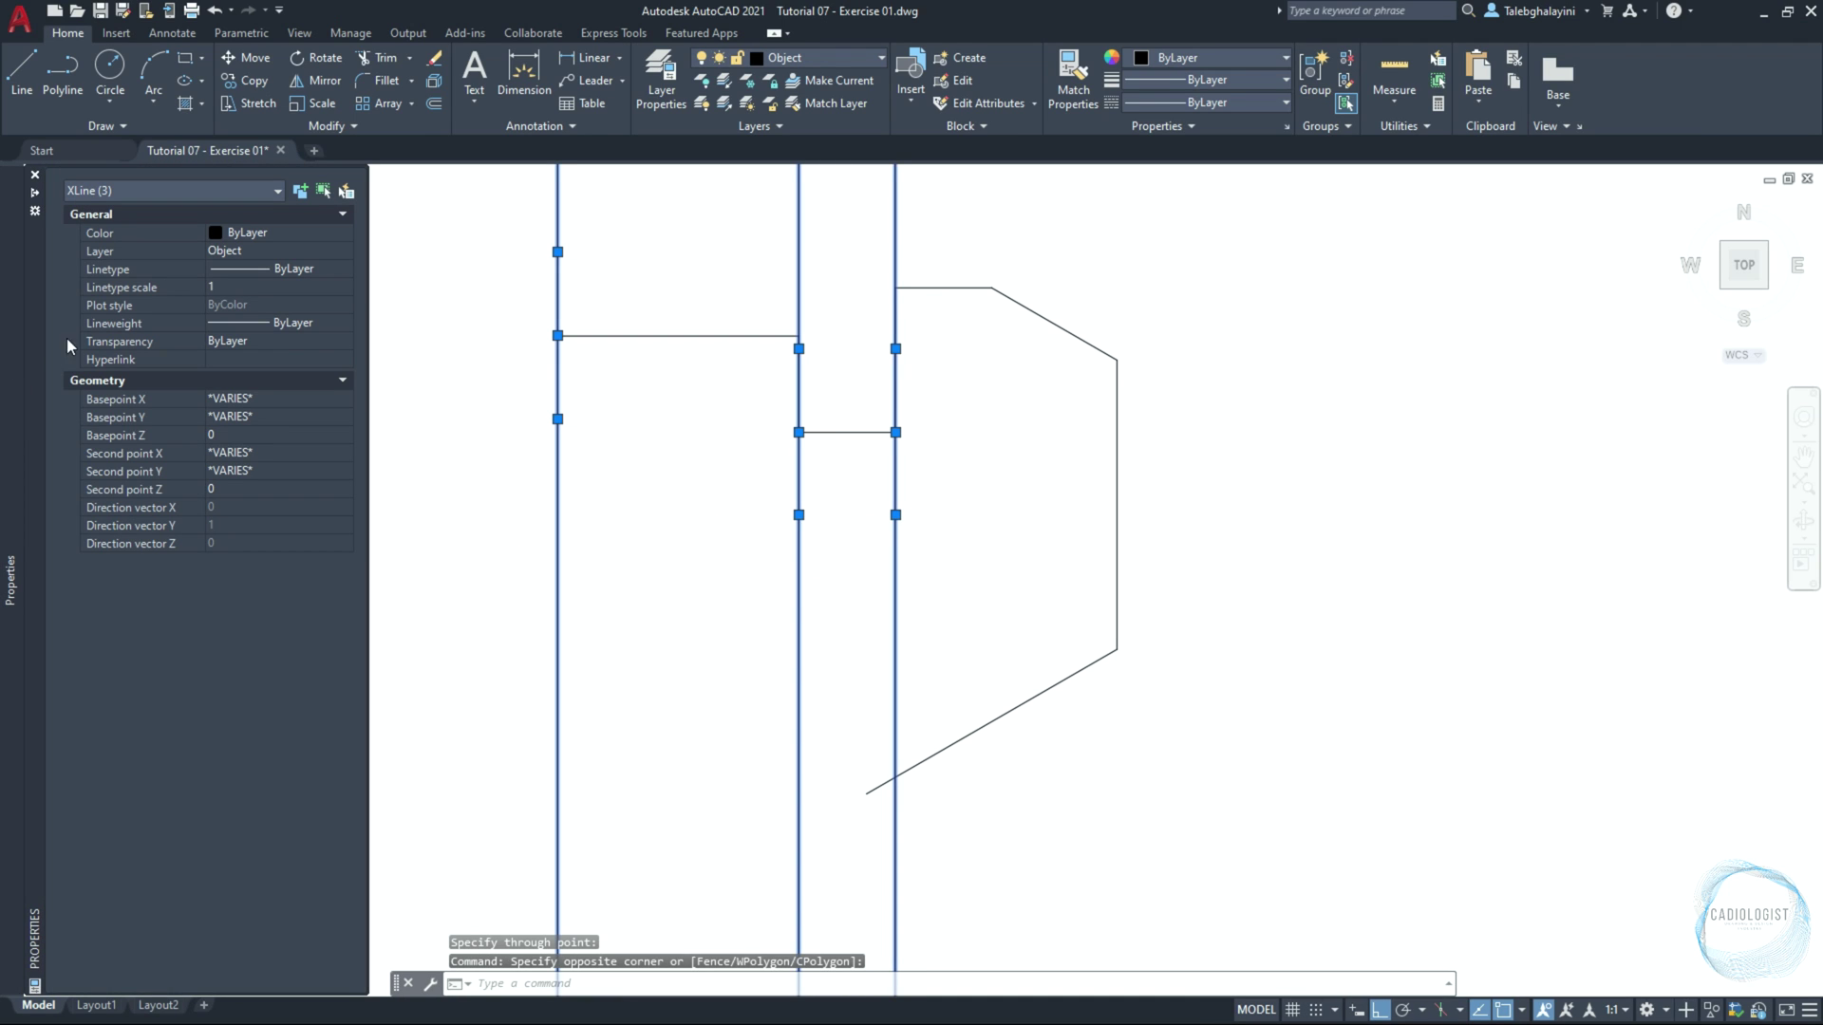
pyautogui.click(248, 232)
pyautogui.click(249, 233)
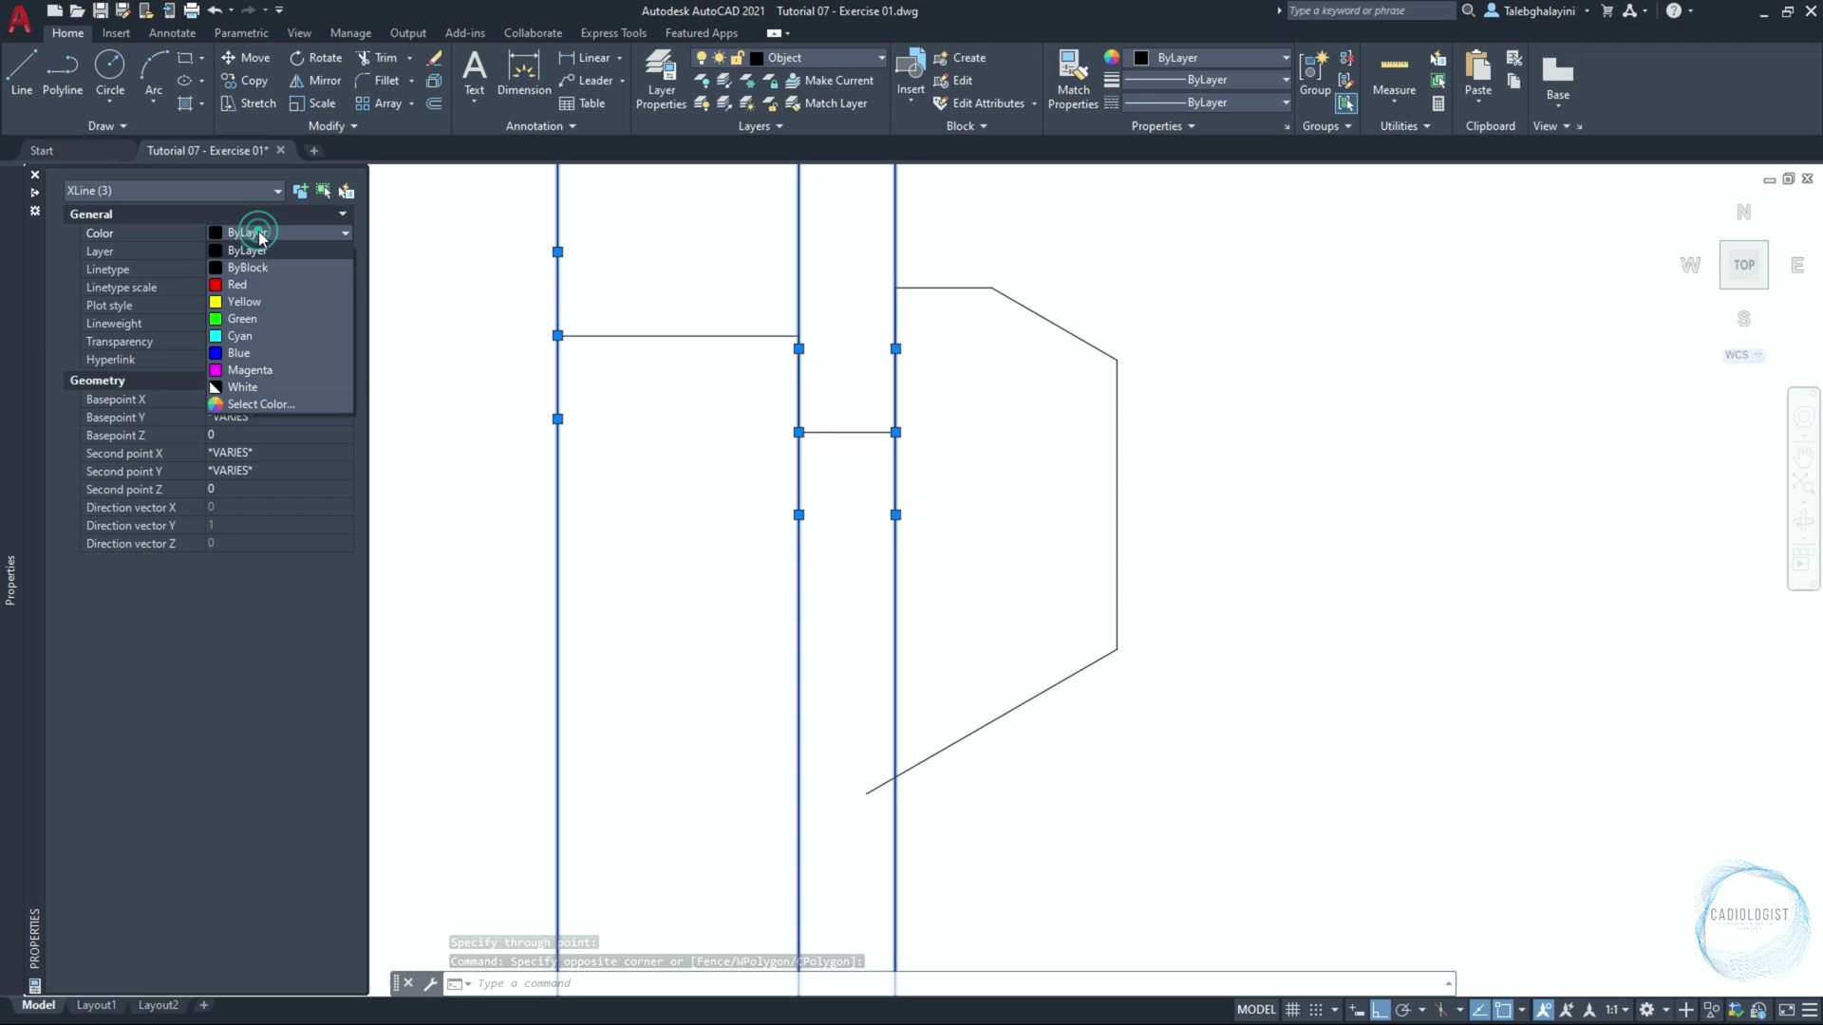
pyautogui.click(325, 401)
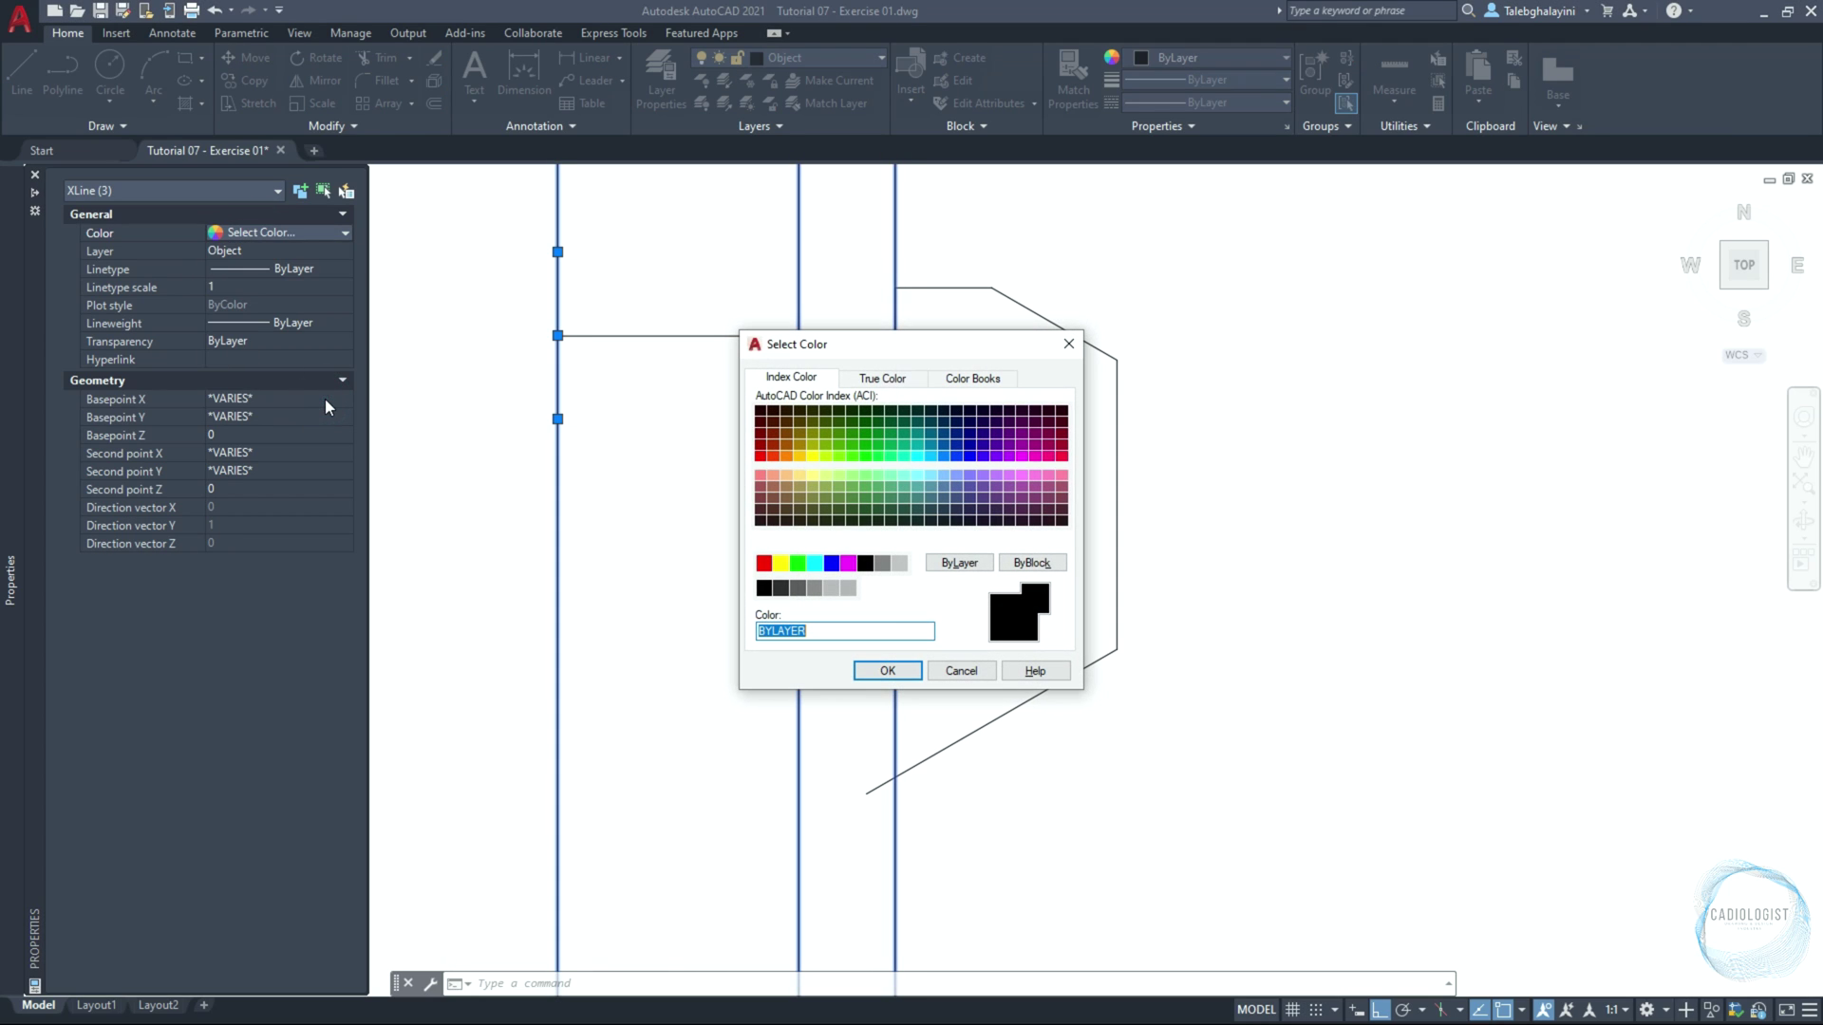
pyautogui.click(899, 568)
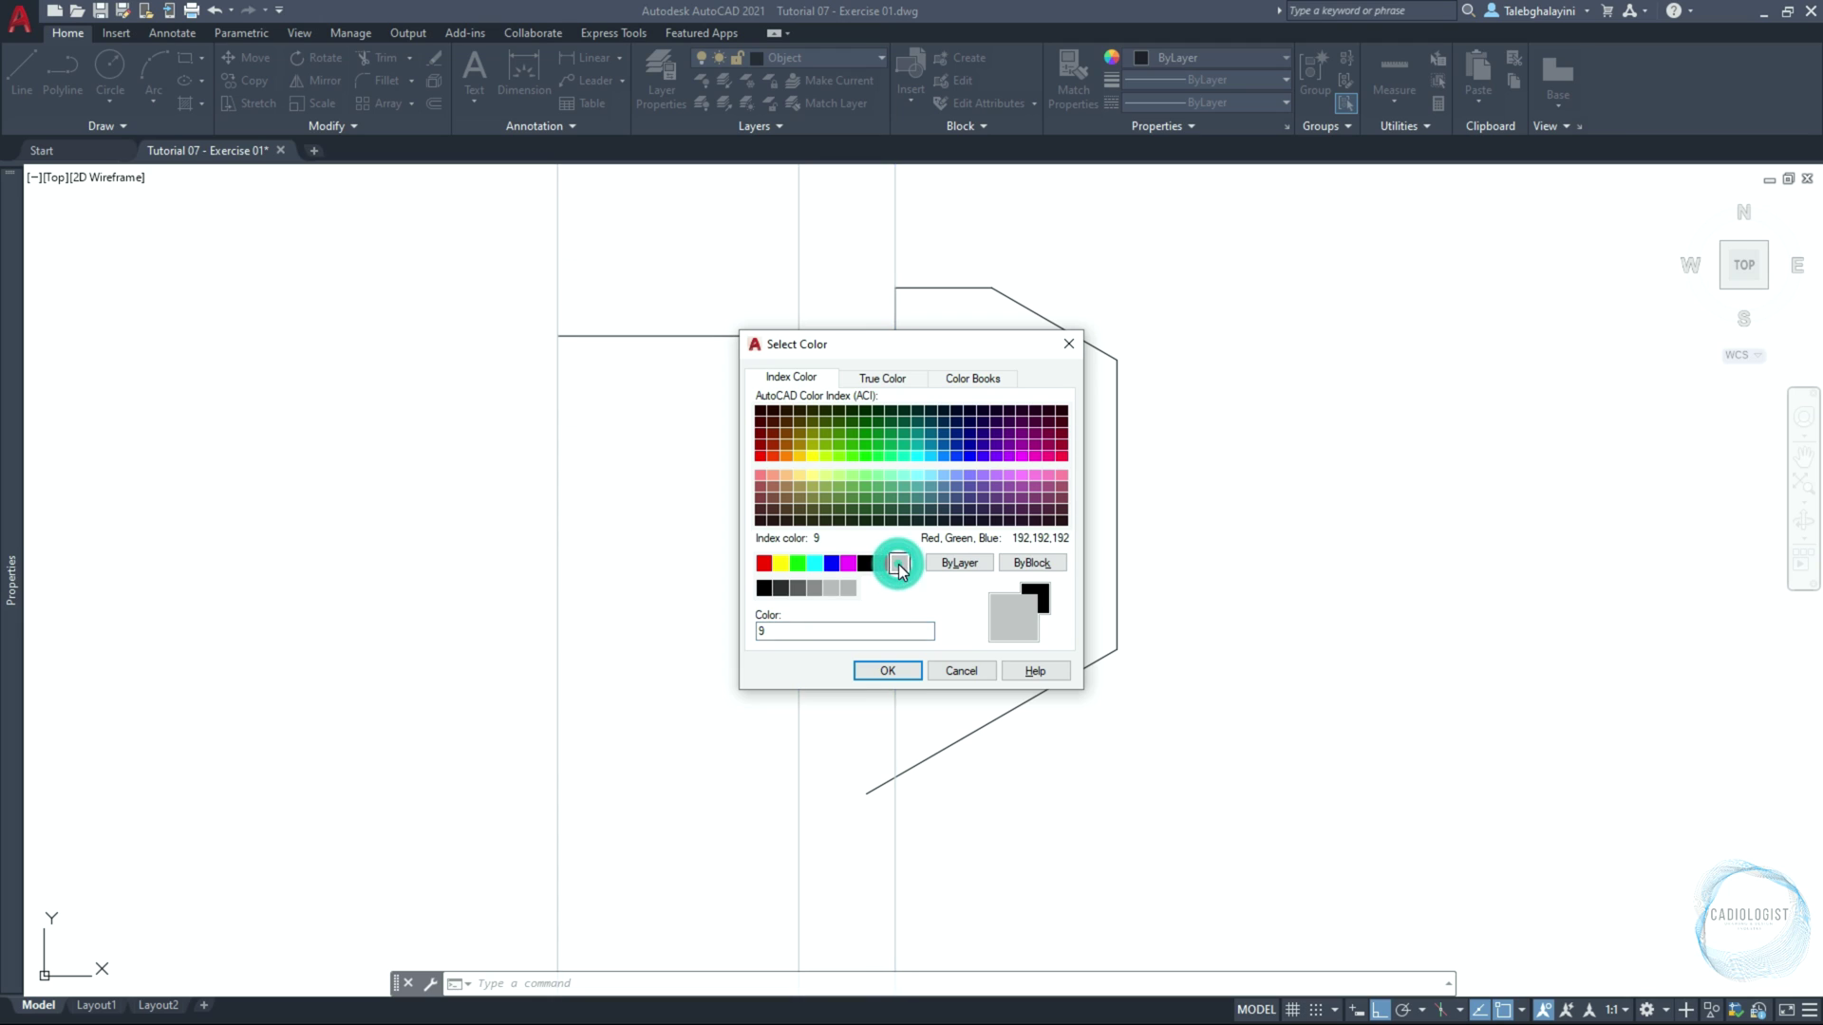
pyautogui.click(887, 670)
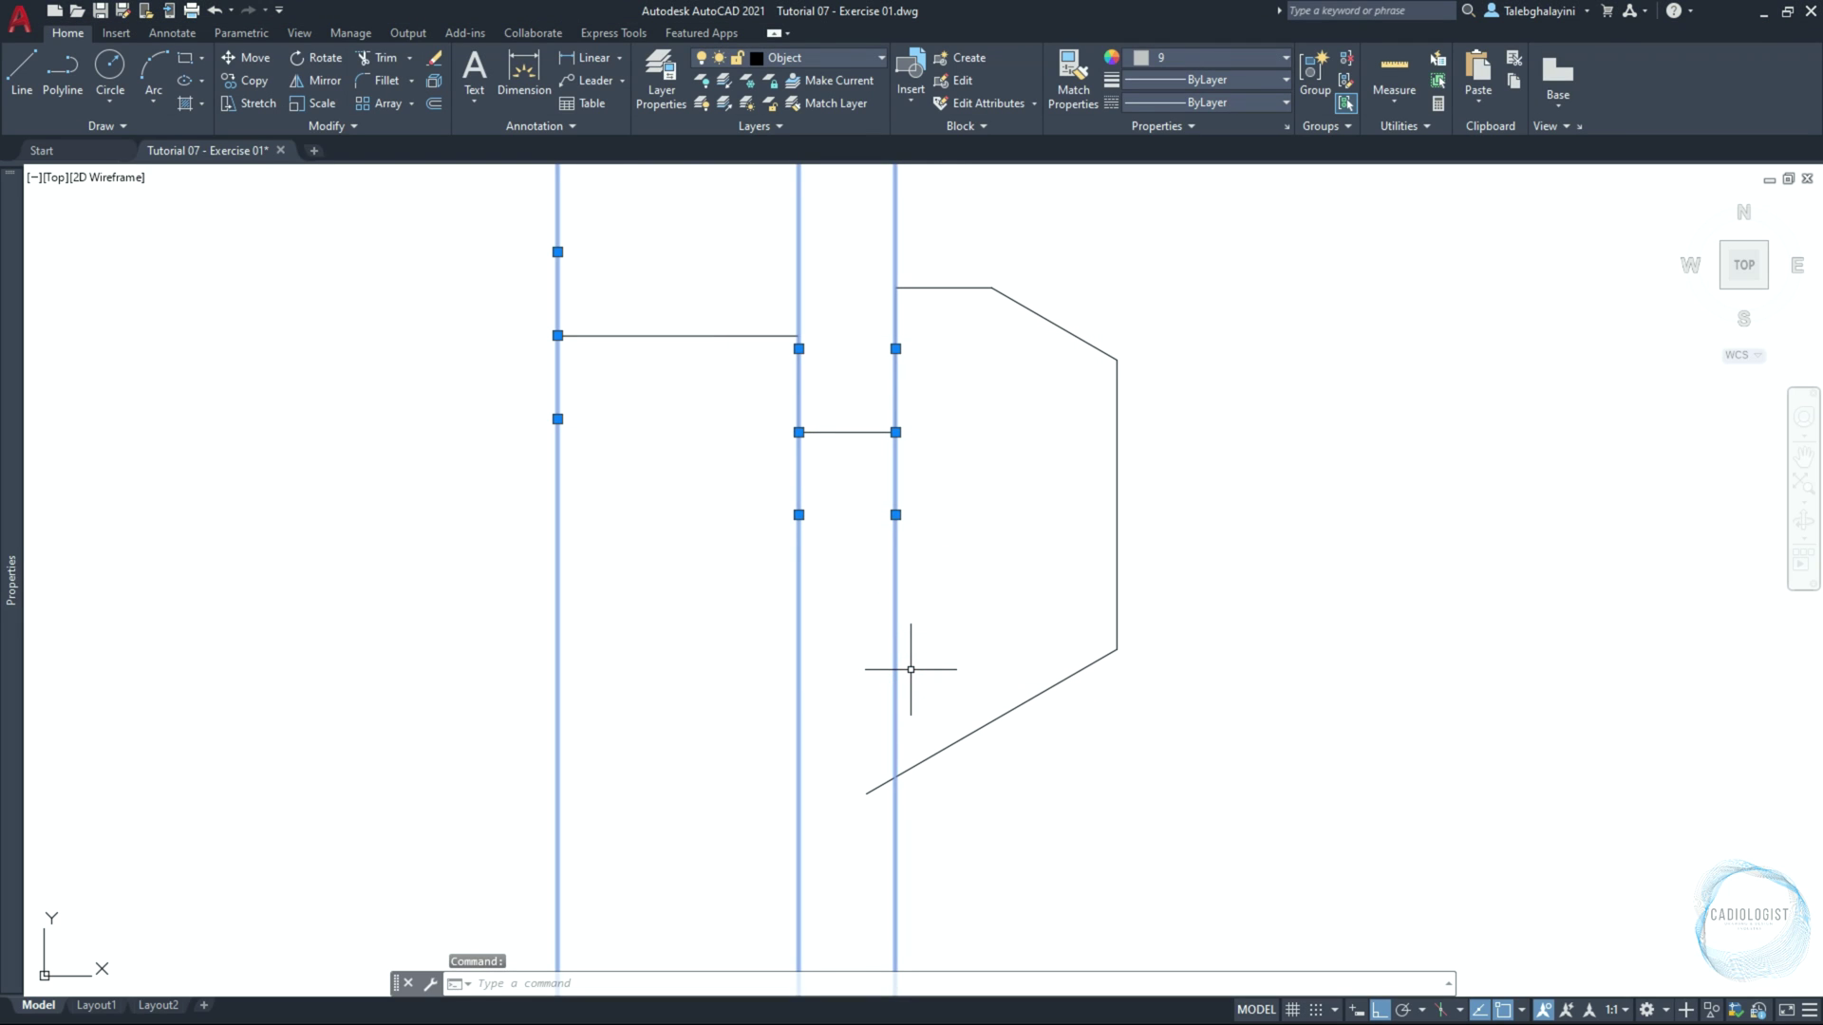
pyautogui.press('Escape')
# Trim the end of the lower angled line that extends past the rightmost construction line
pyautogui.click(881, 670)
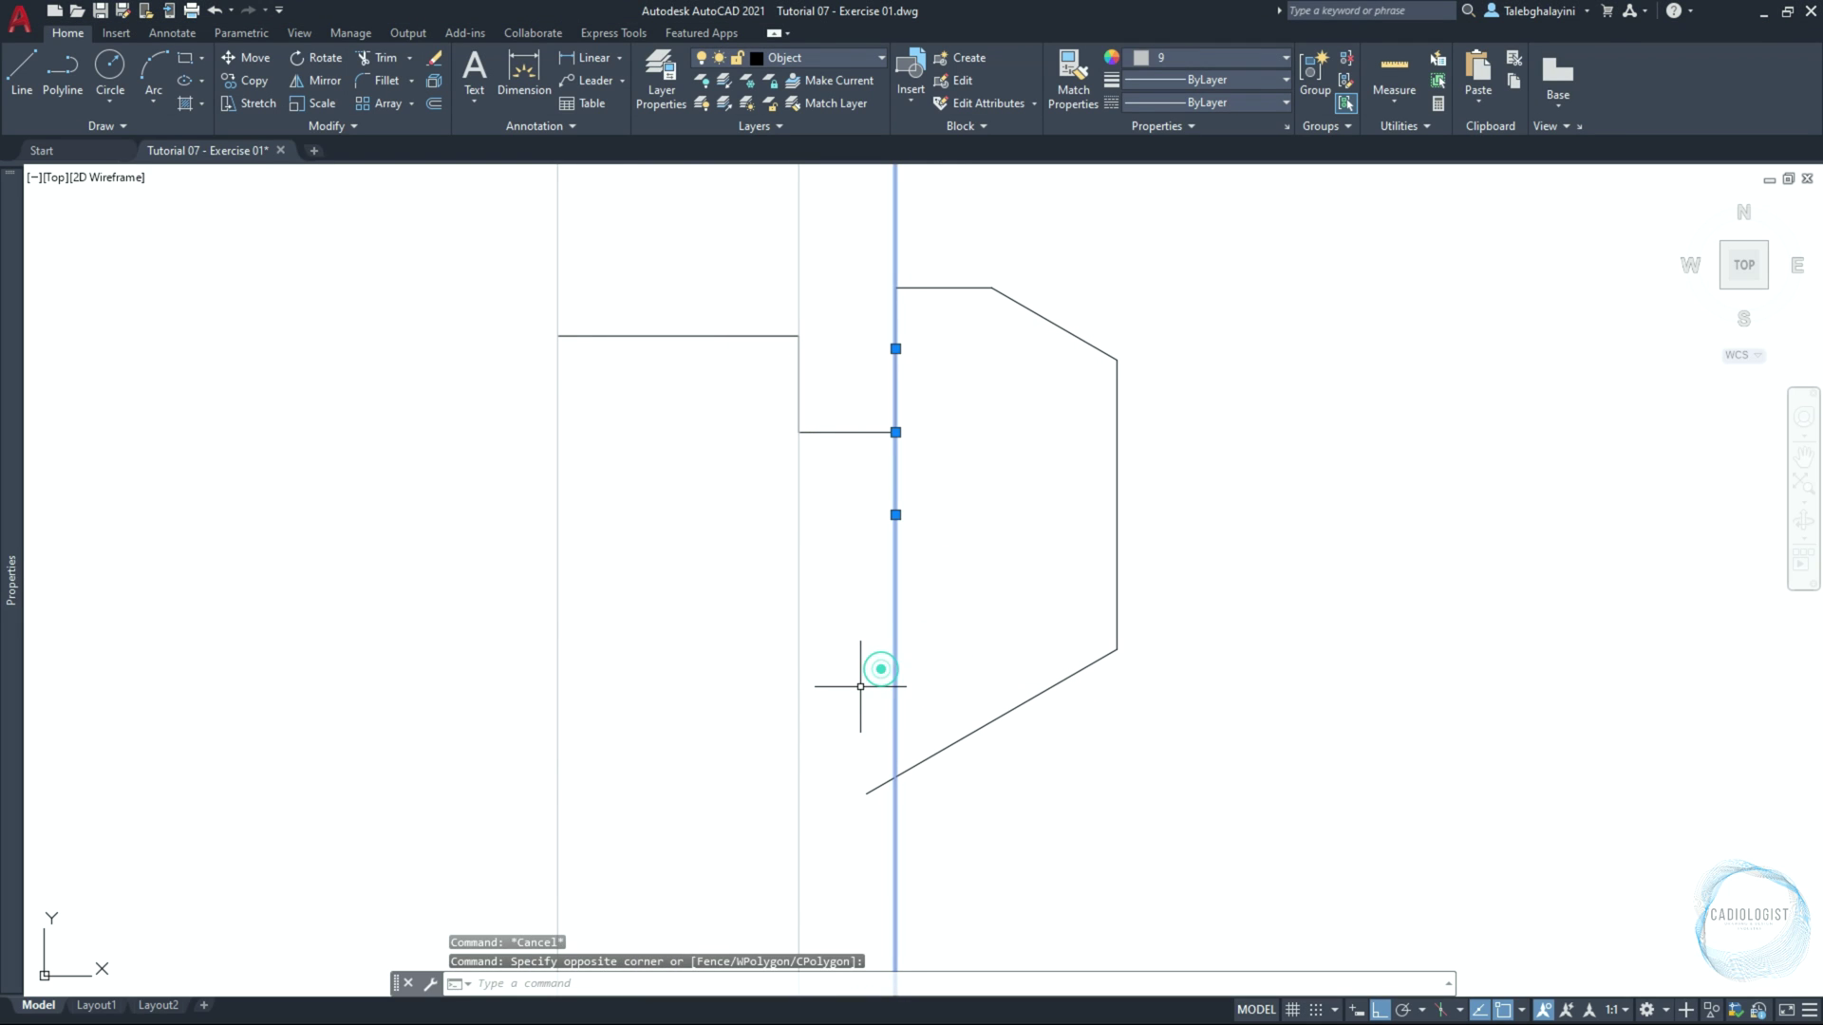
pyautogui.click(374, 62)
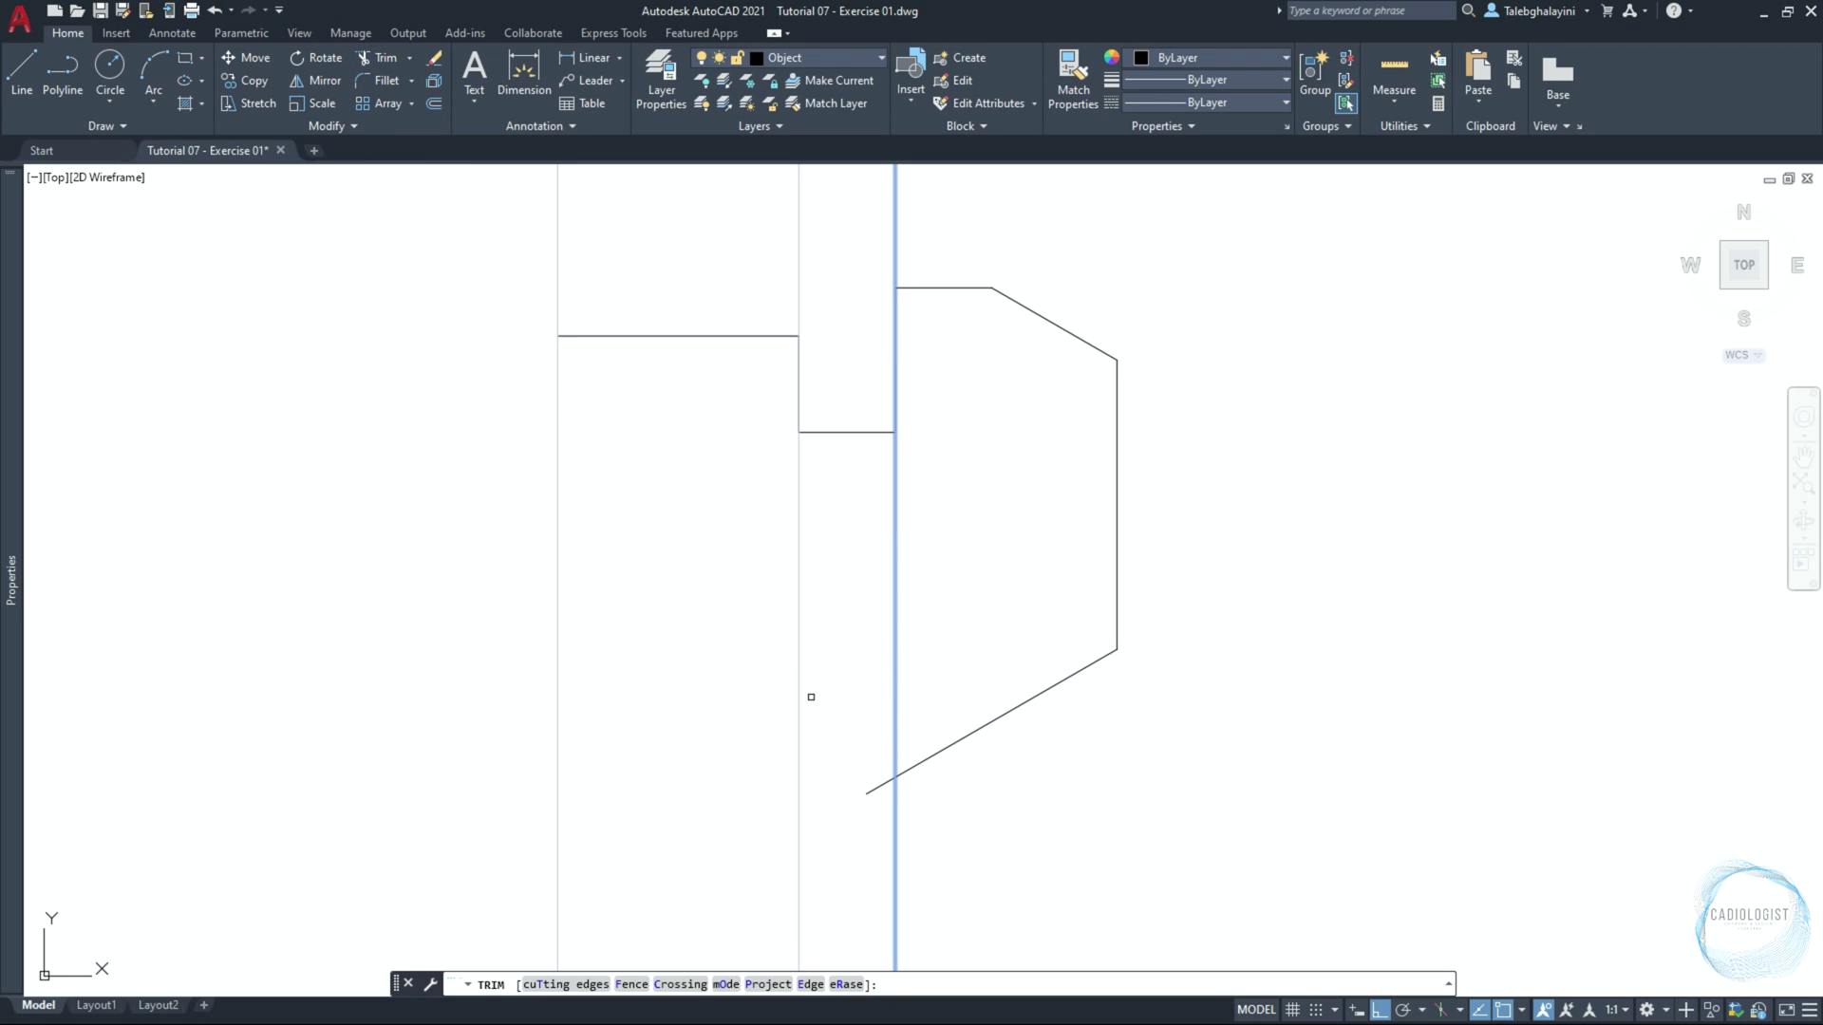
pyautogui.click(888, 778)
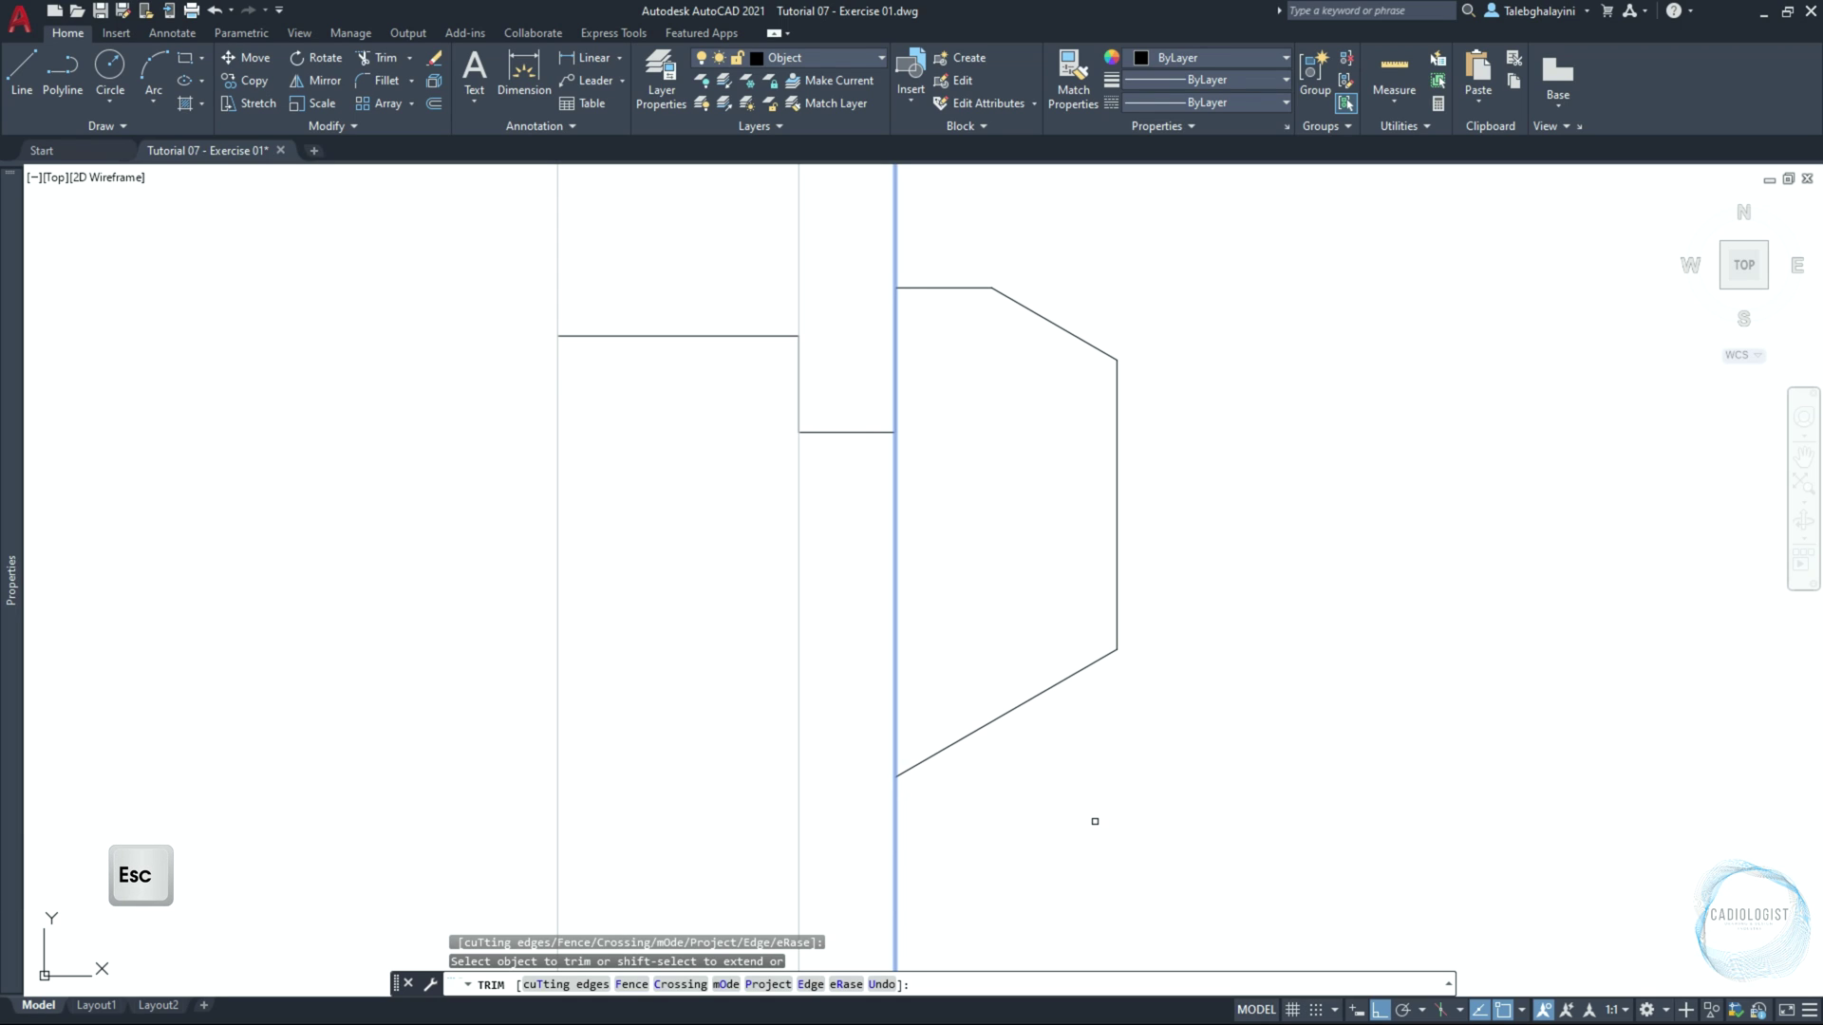
pyautogui.press('Escape')
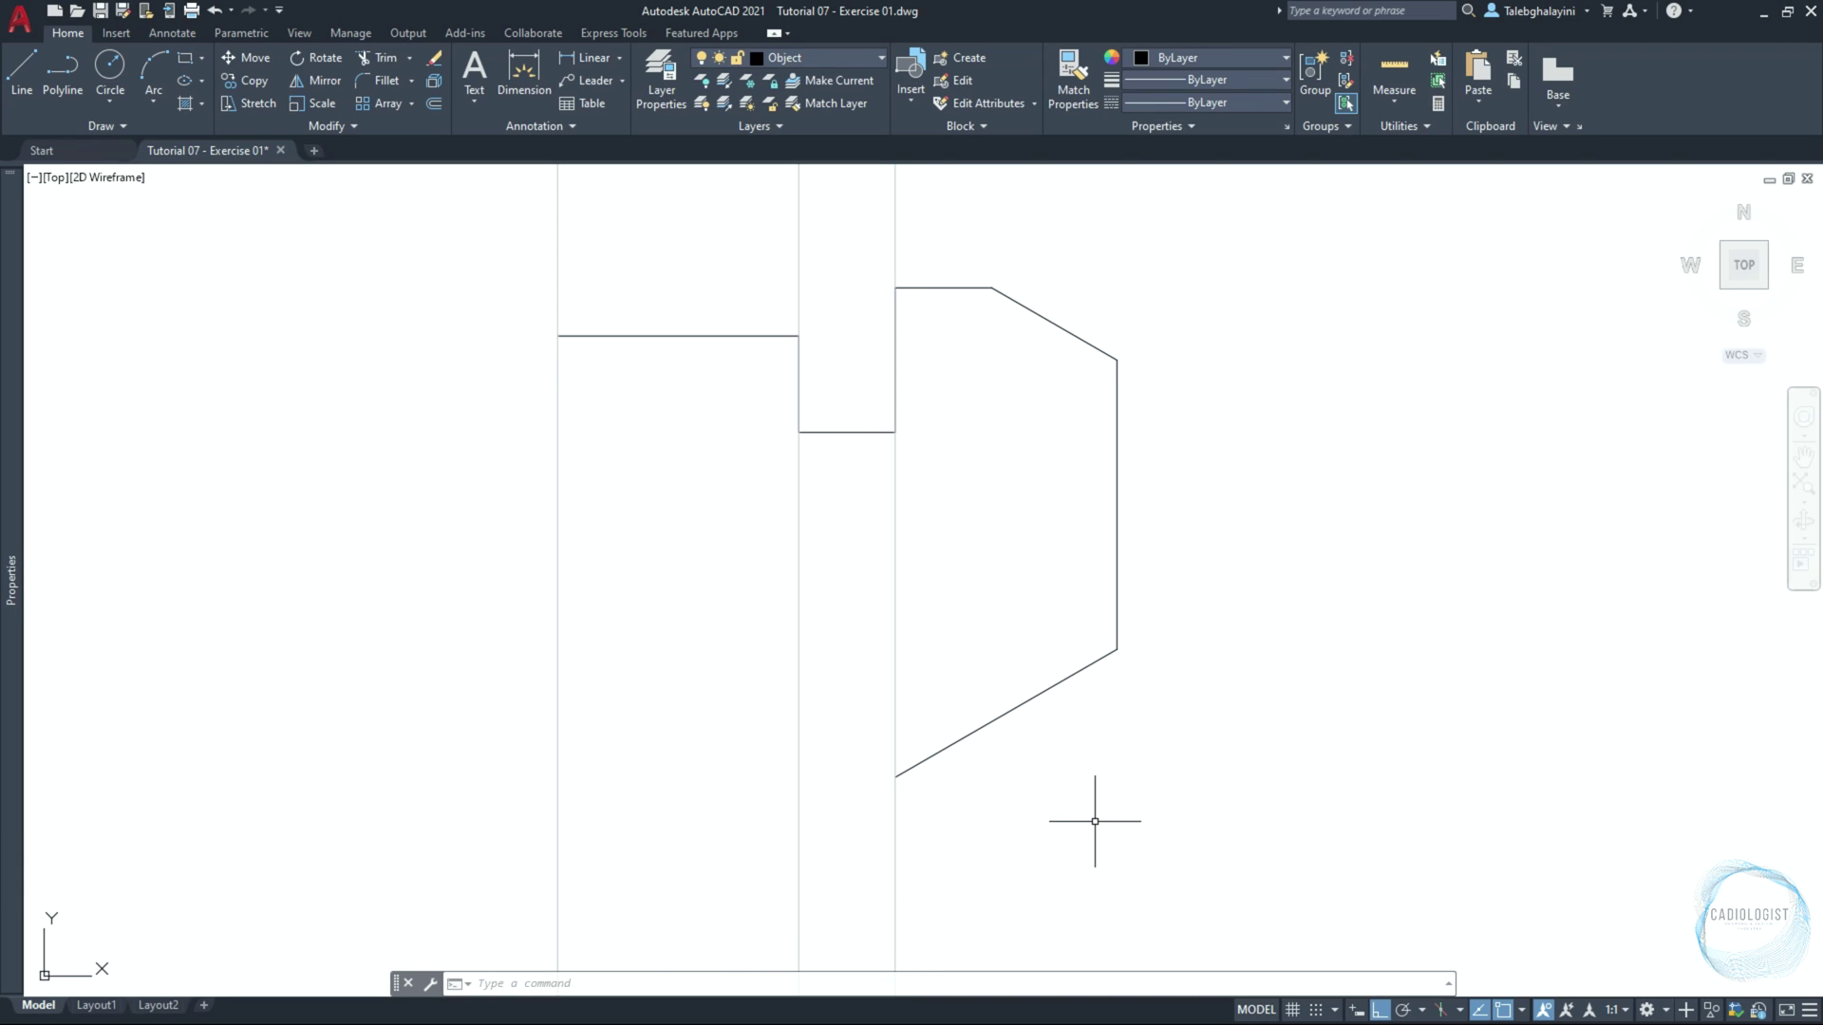
# Draw a horizontal polyline from the trimmed line's end to the middle construction line, enabling the Perpendicular object snap
pyautogui.click(63, 68)
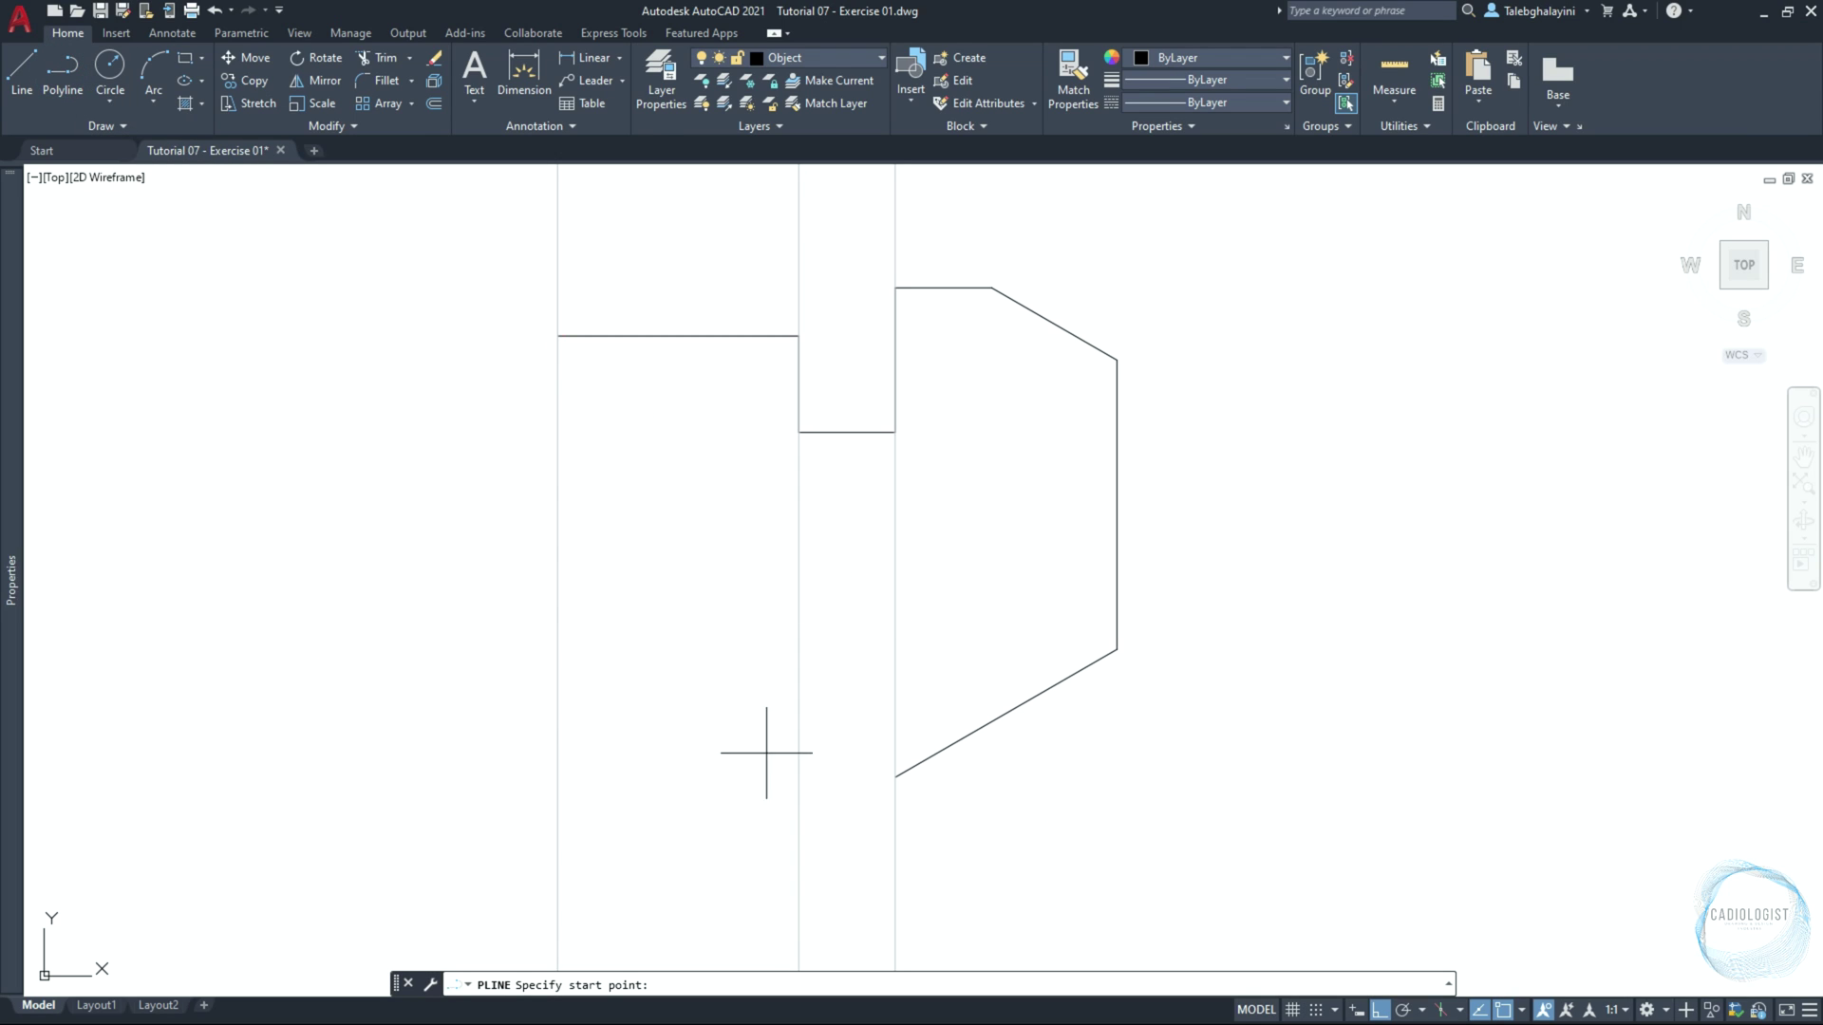
pyautogui.click(896, 777)
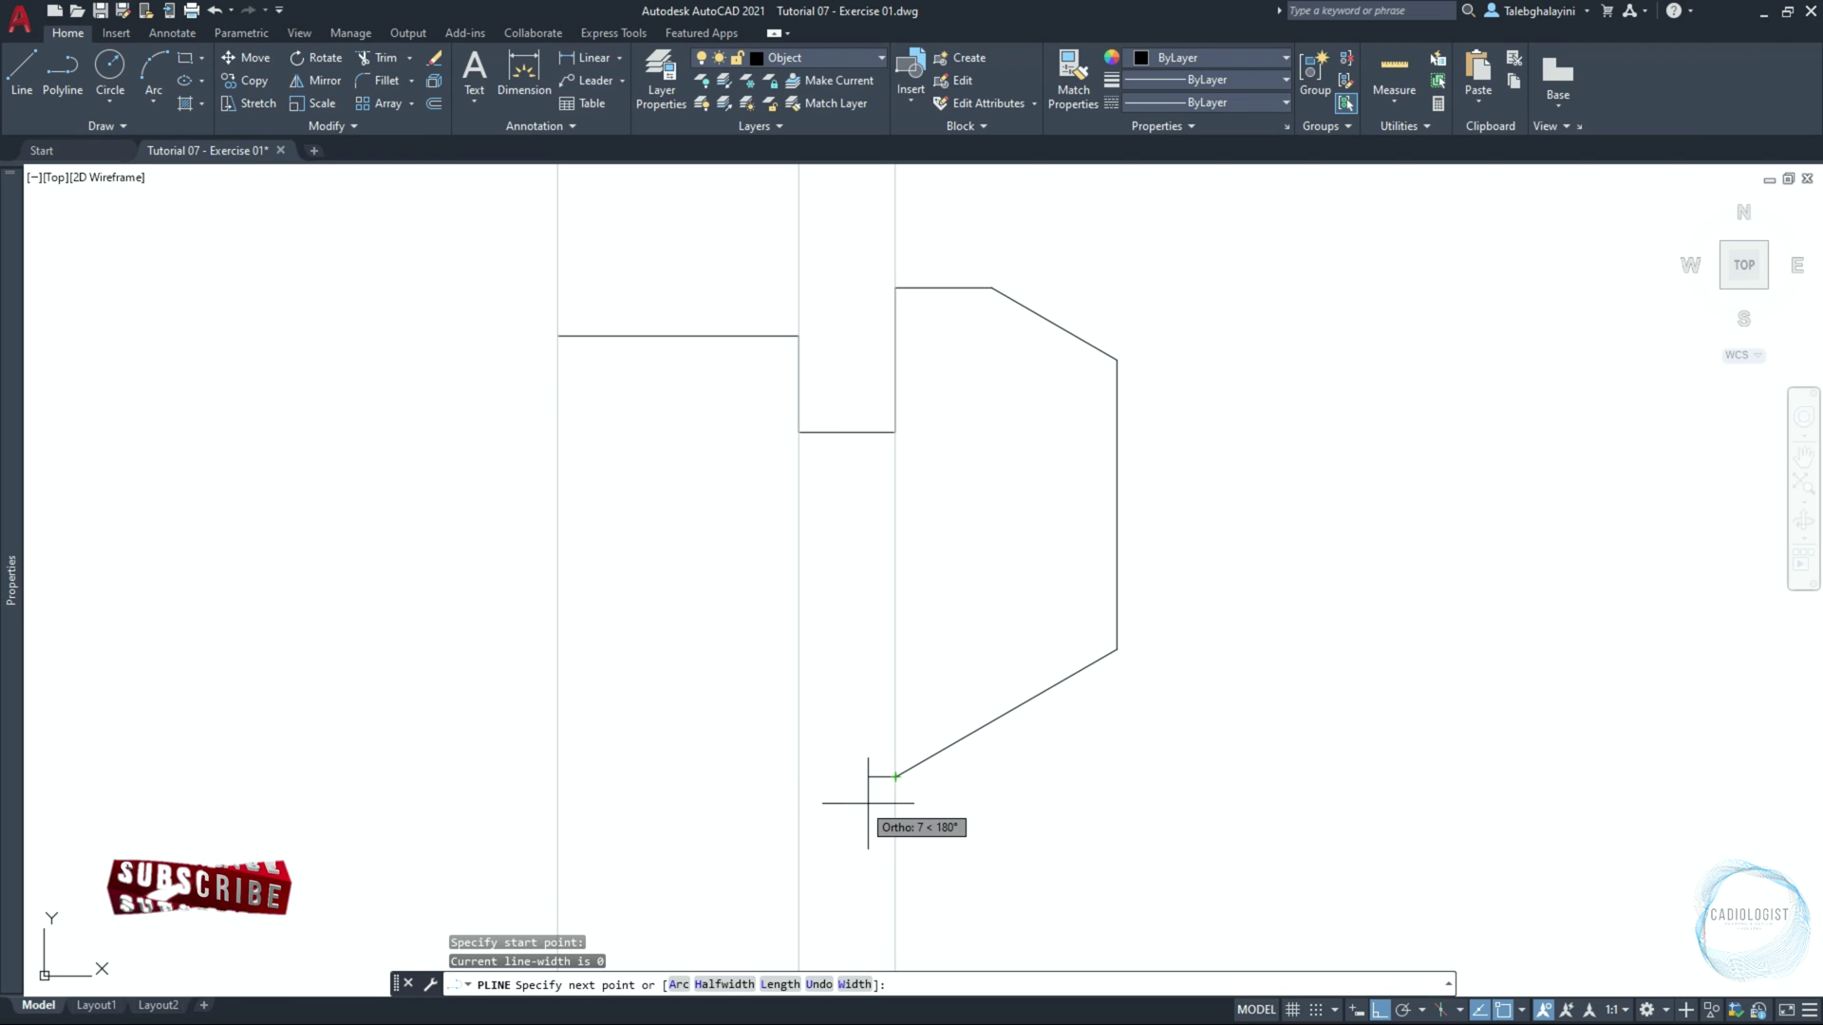
pyautogui.click(1521, 1010)
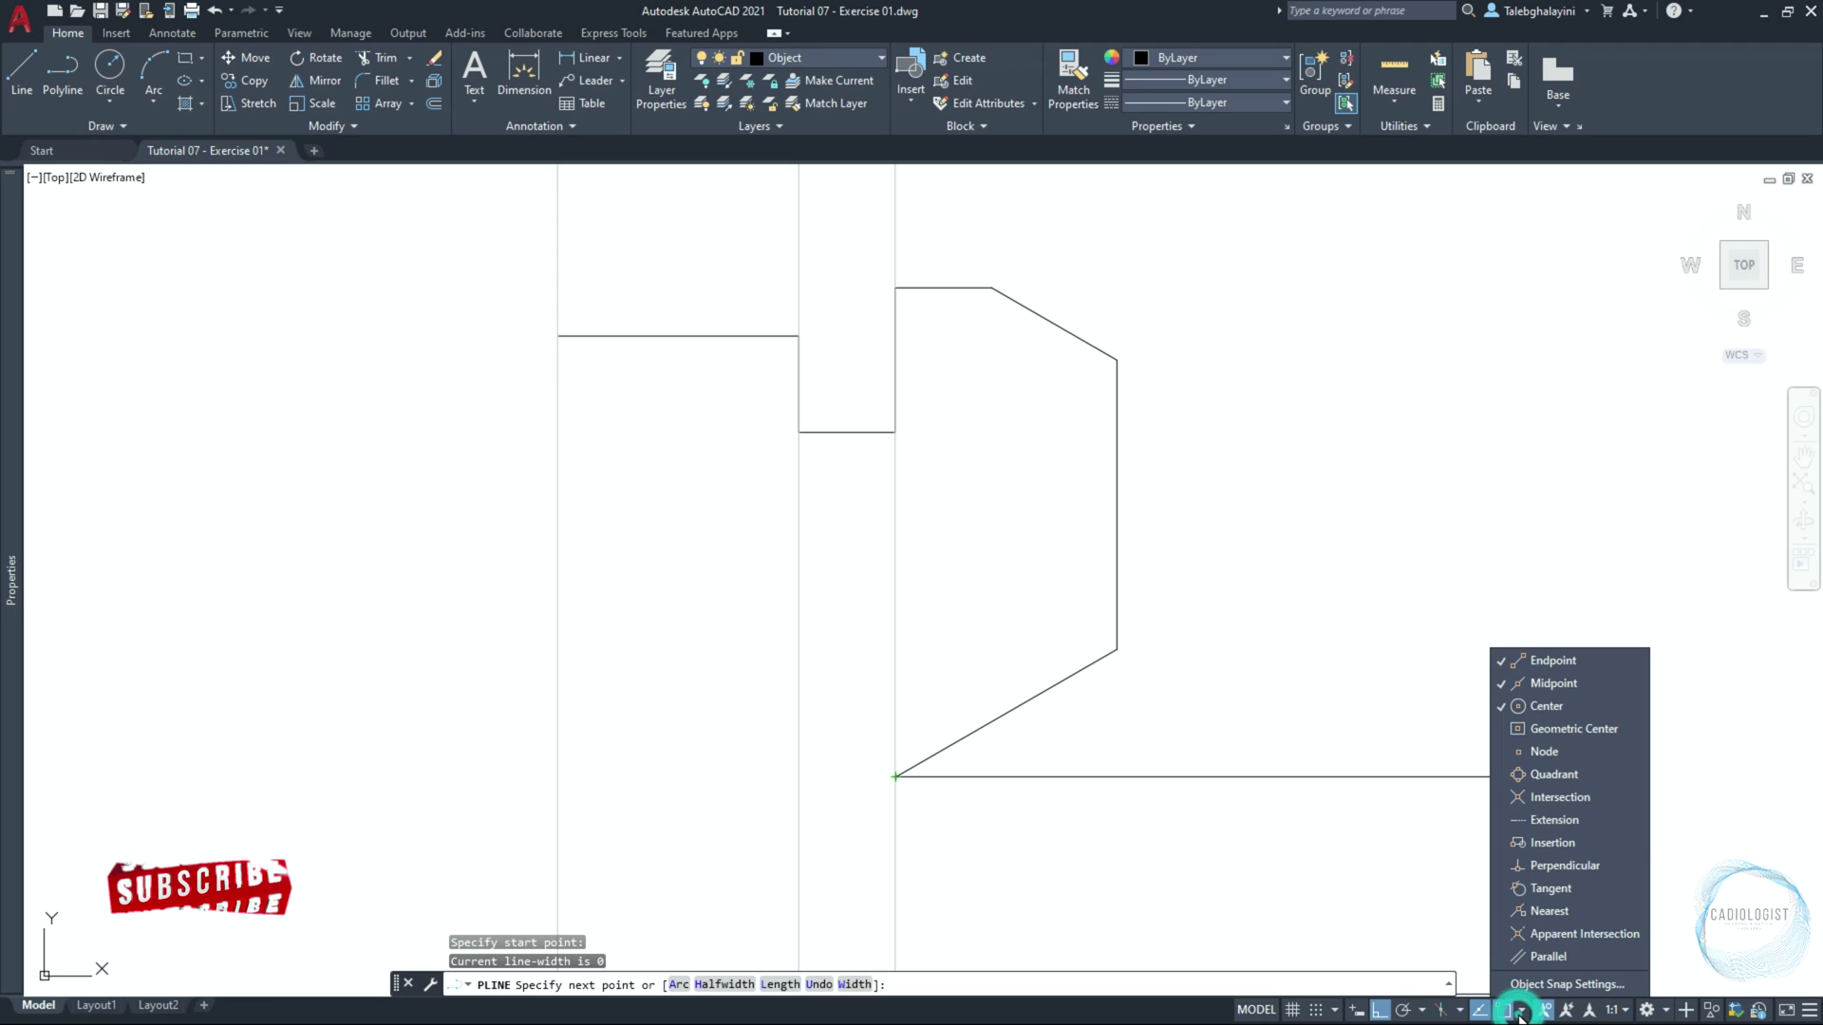
pyautogui.click(1565, 866)
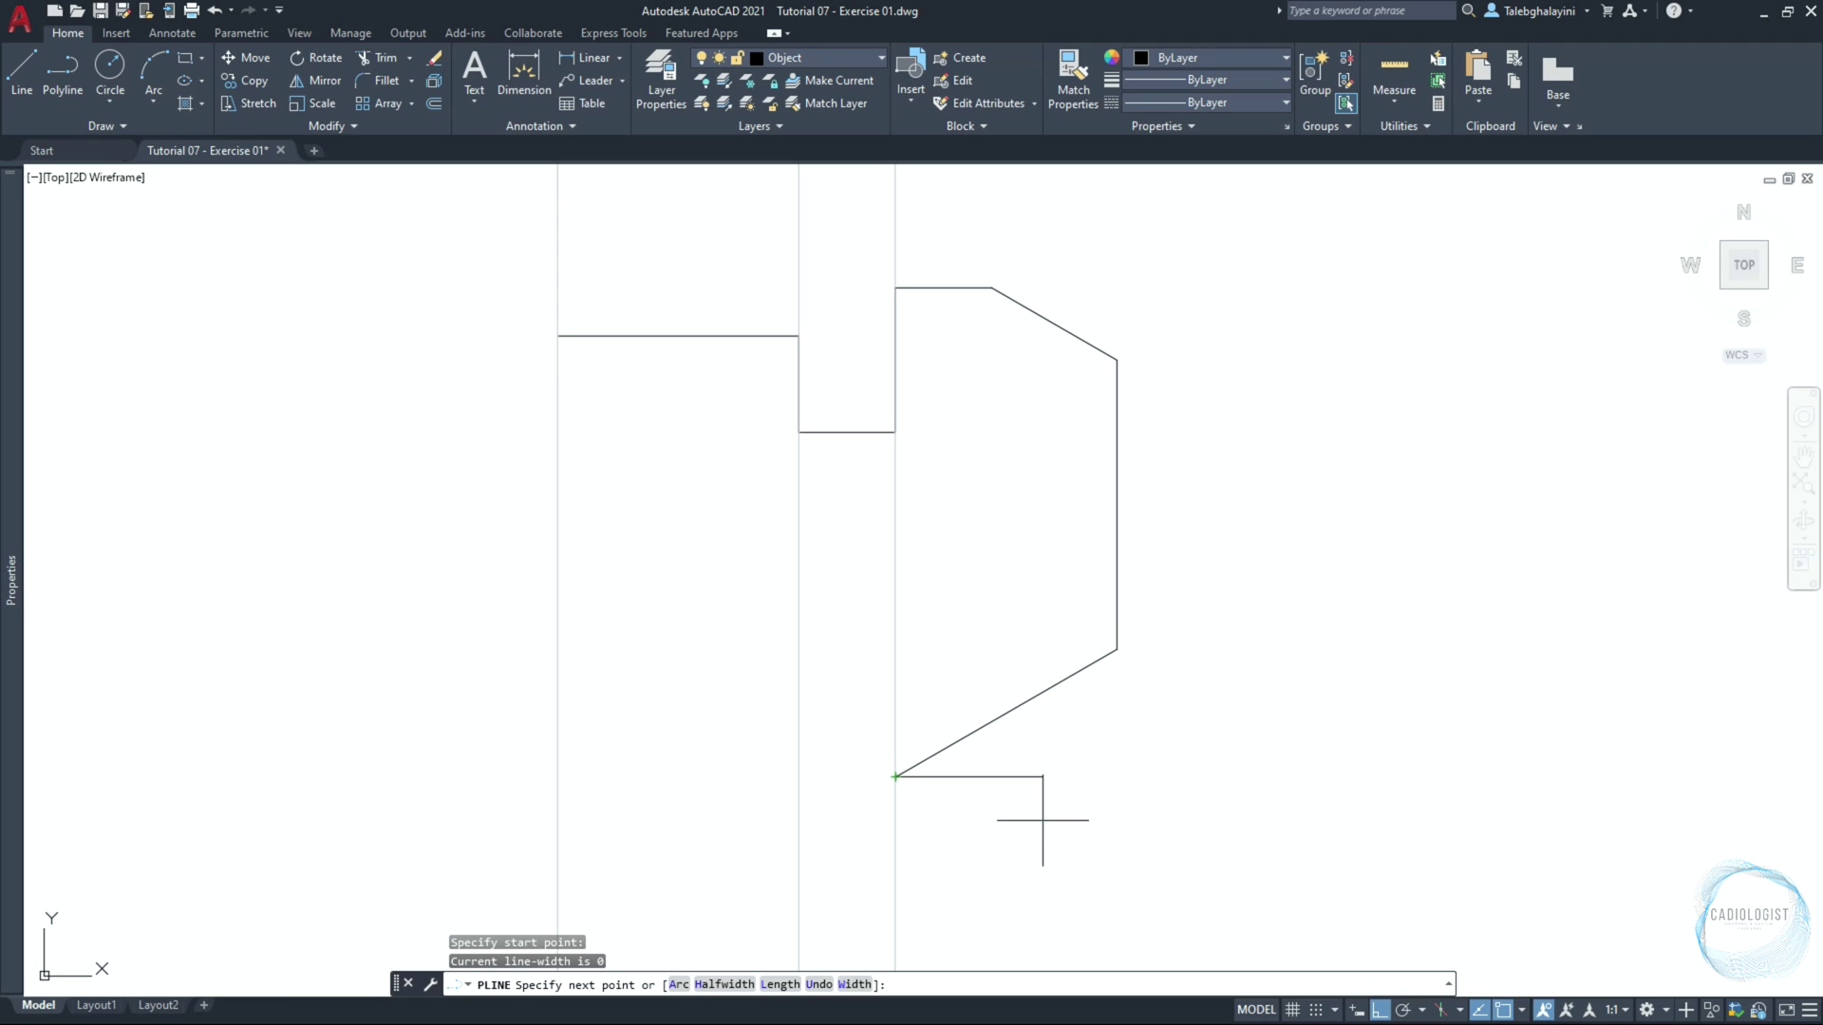
pyautogui.click(798, 777)
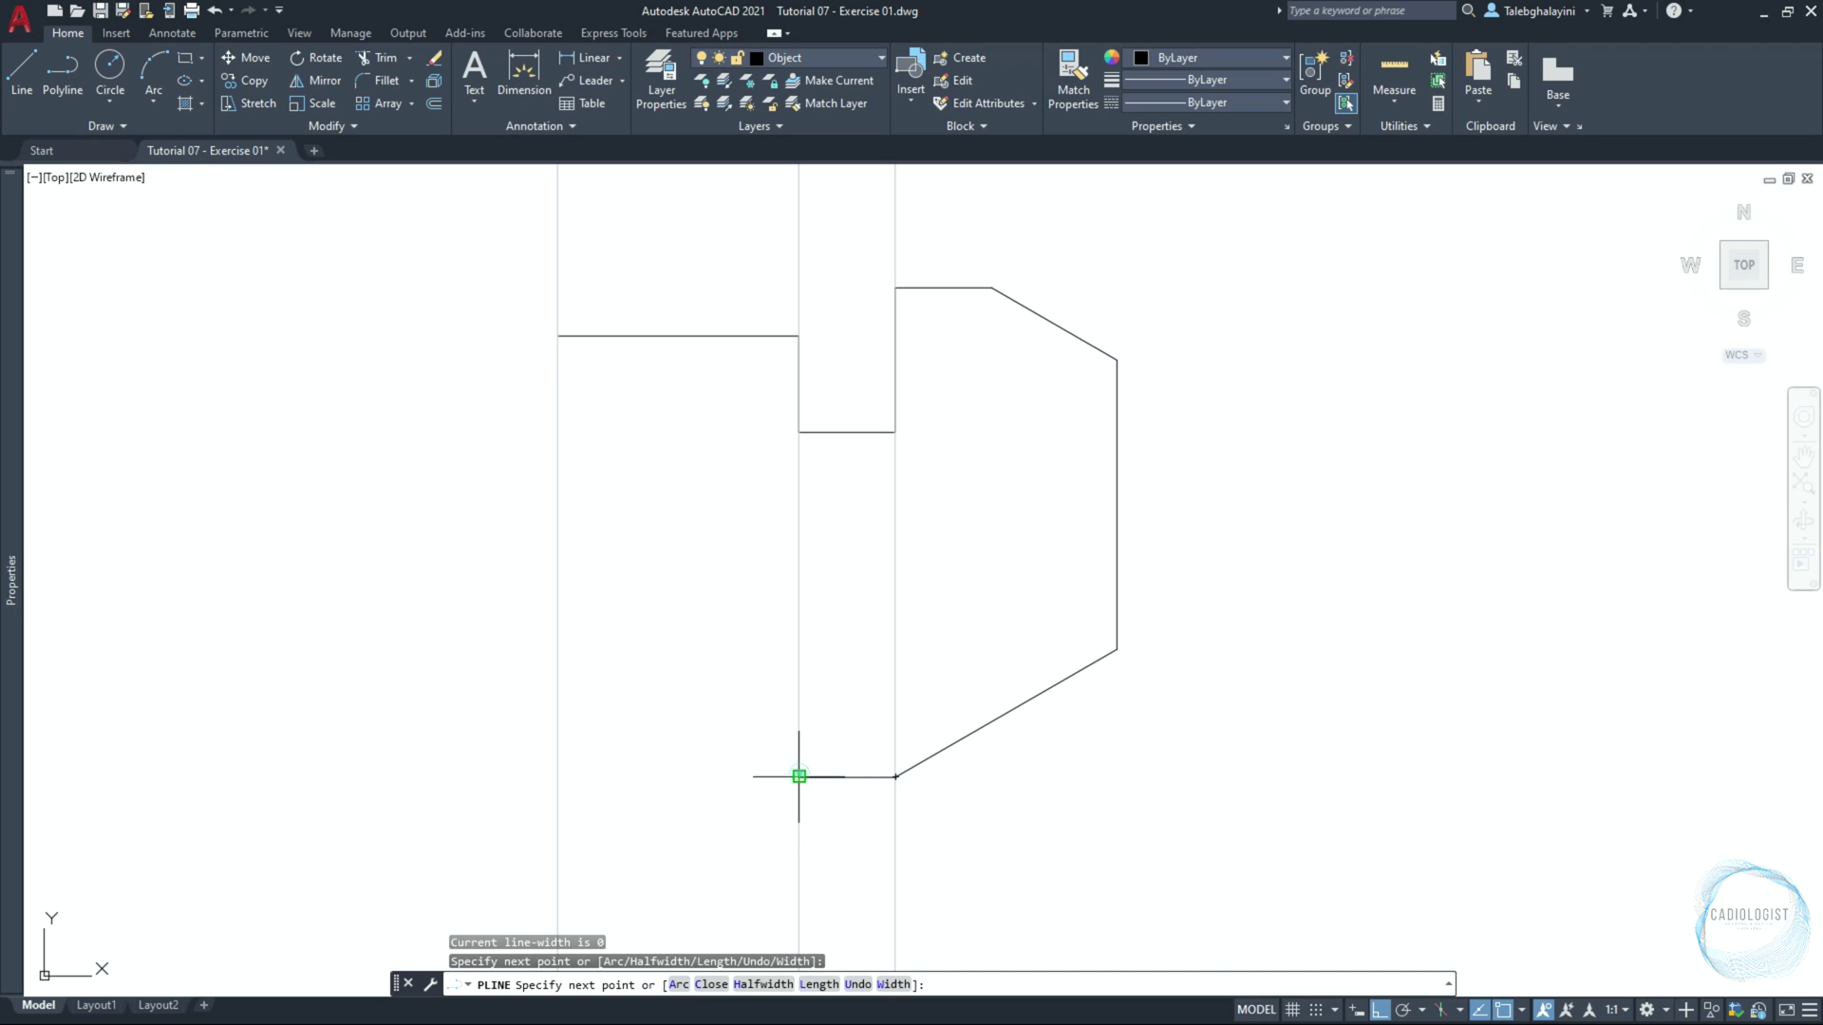
pyautogui.press('Escape')
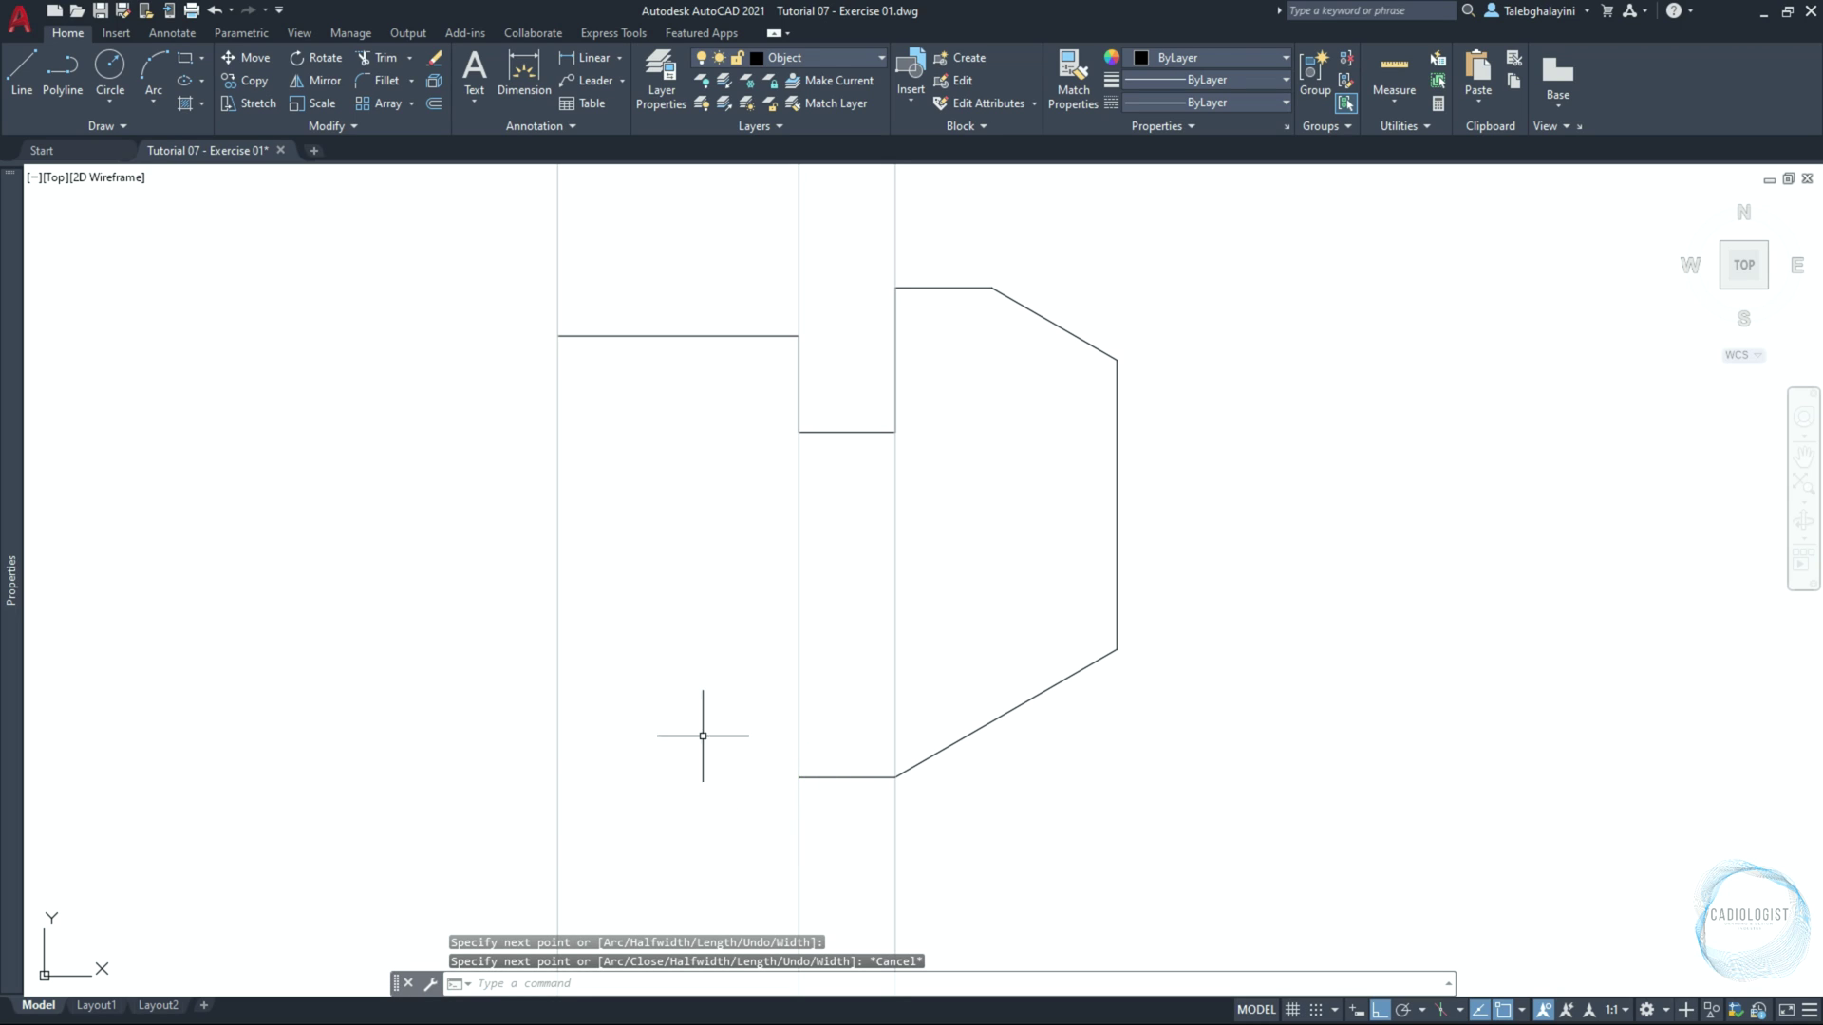
# Delete the two construction lines passing through the notch's sides
pyautogui.click(948, 639)
pyautogui.click(722, 665)
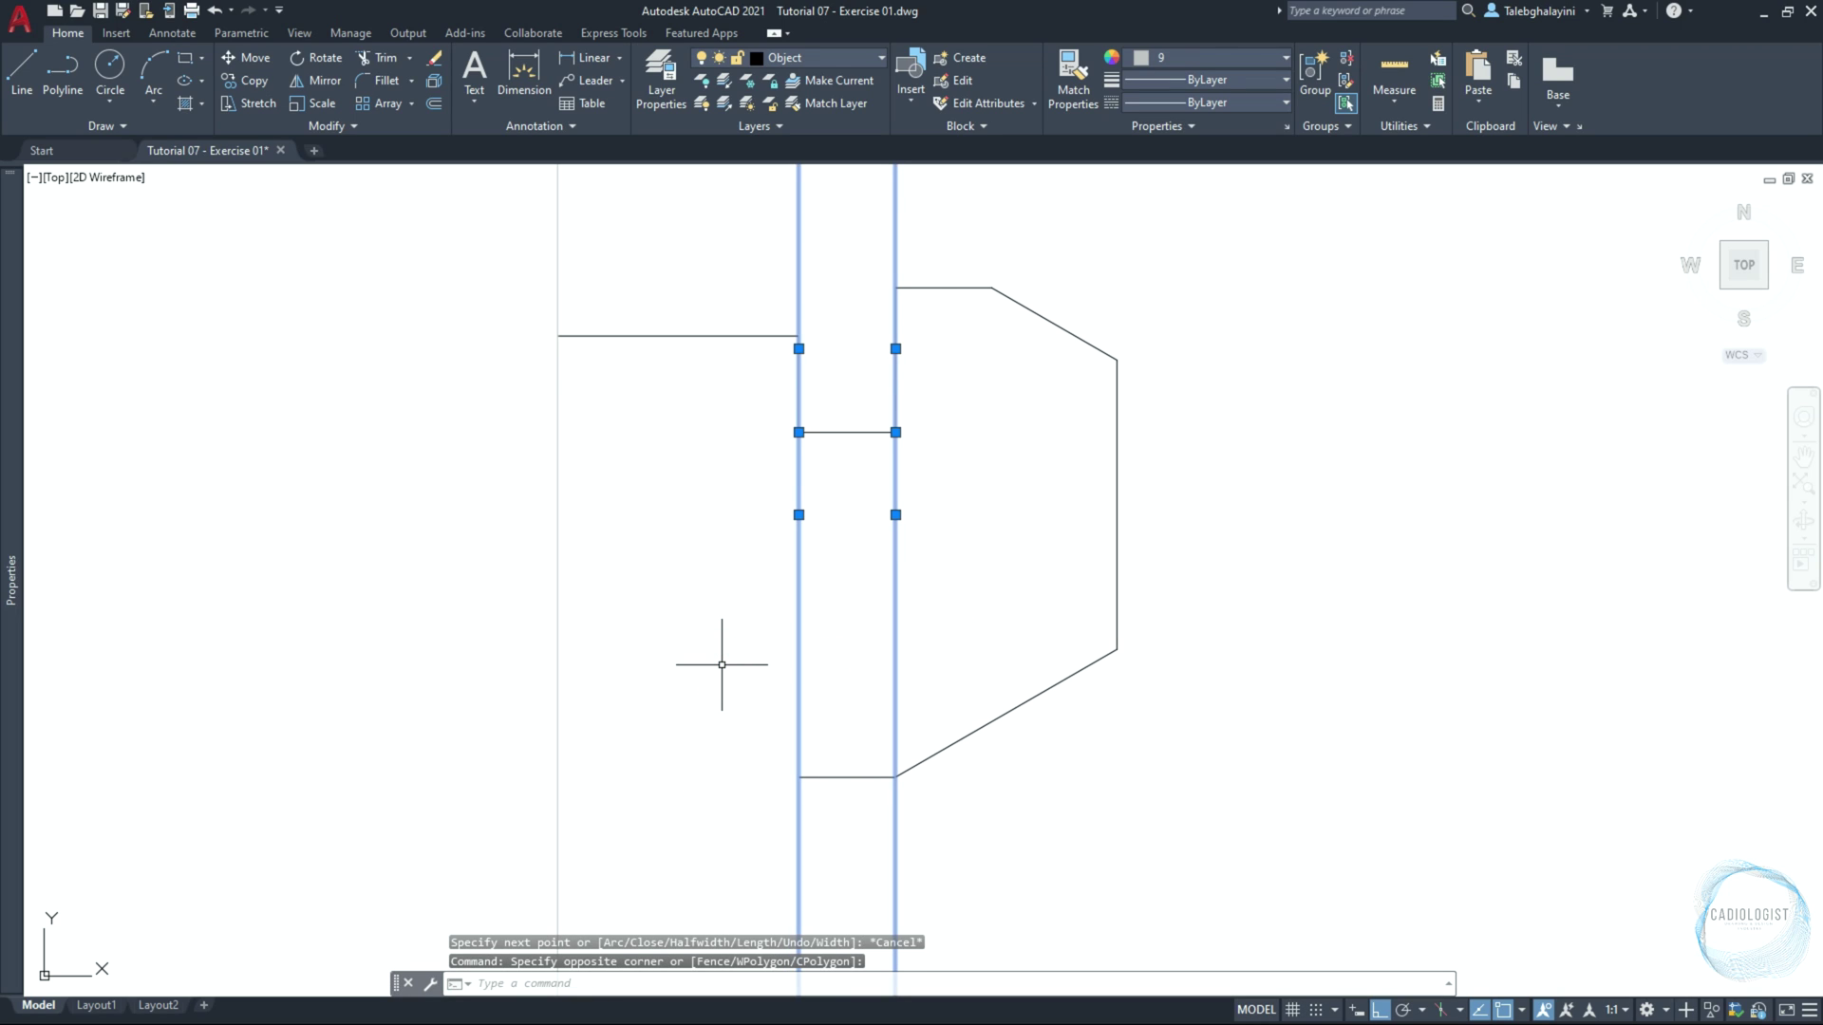
pyautogui.press('Delete')
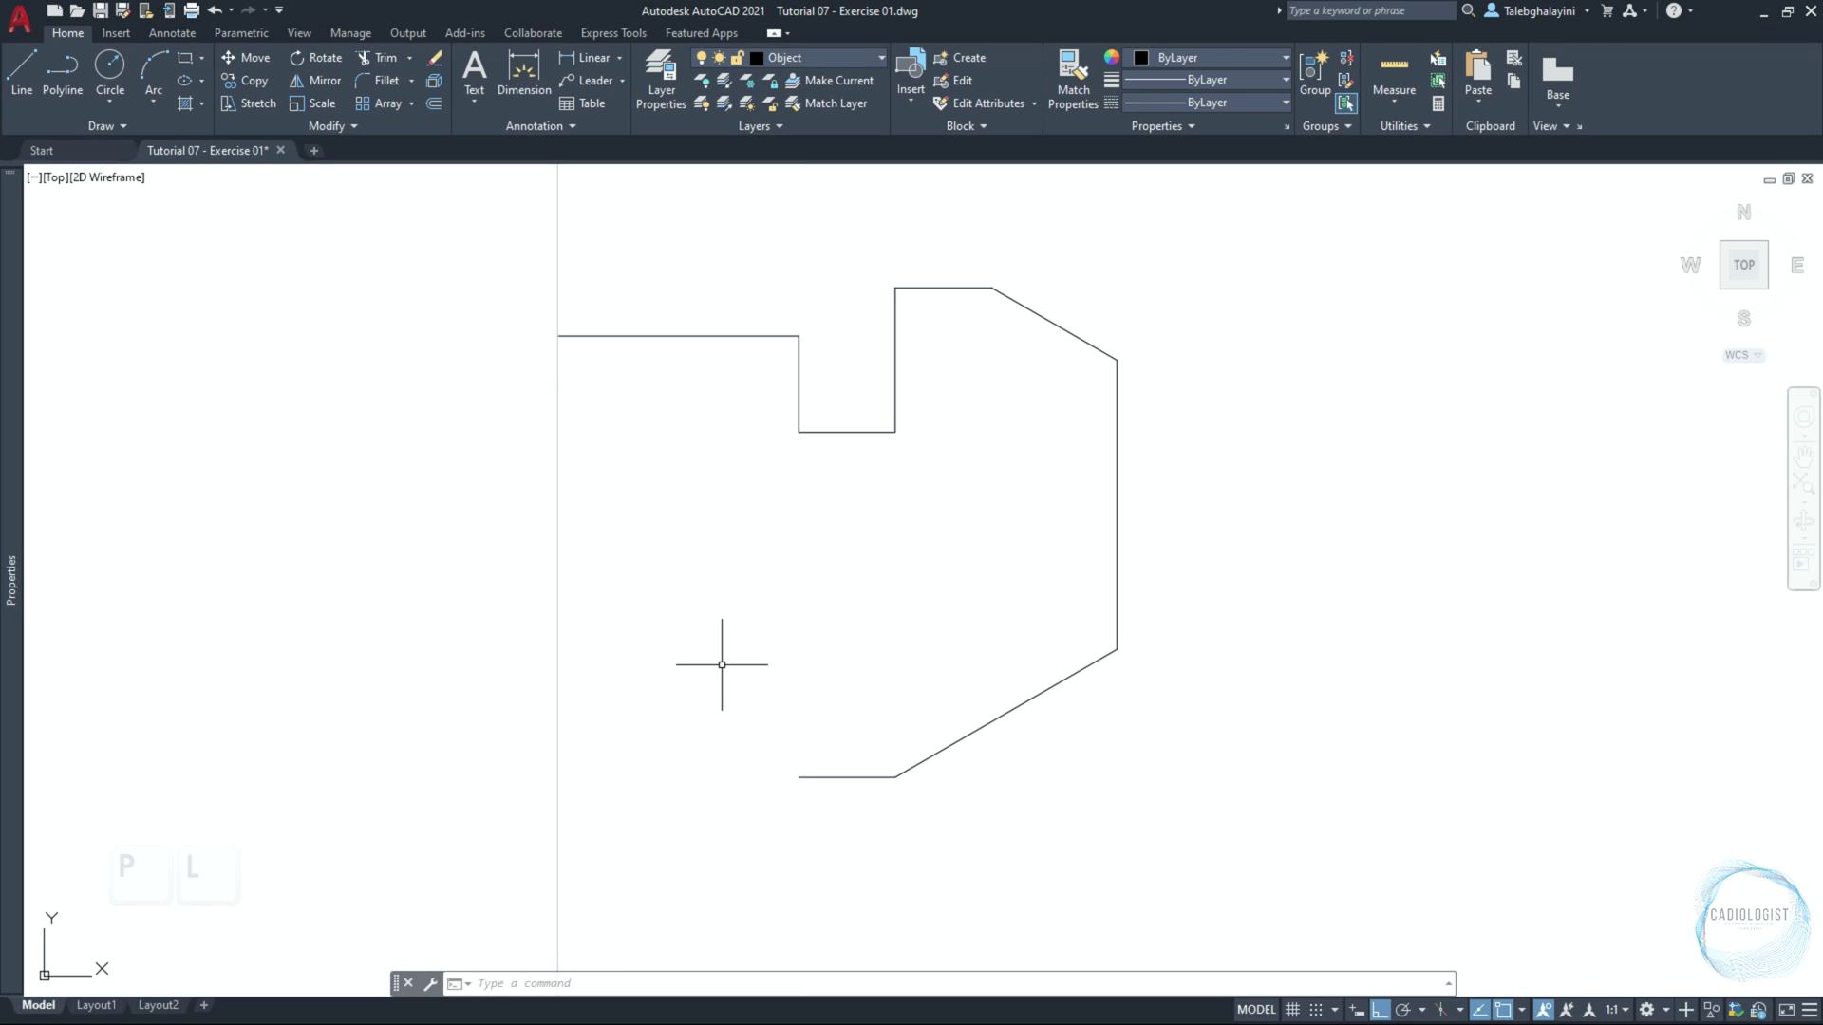
# Draw a polyline from the free end of the bottom horizontal line, 40 units up and 15 units to the left
pyautogui.write('PL')
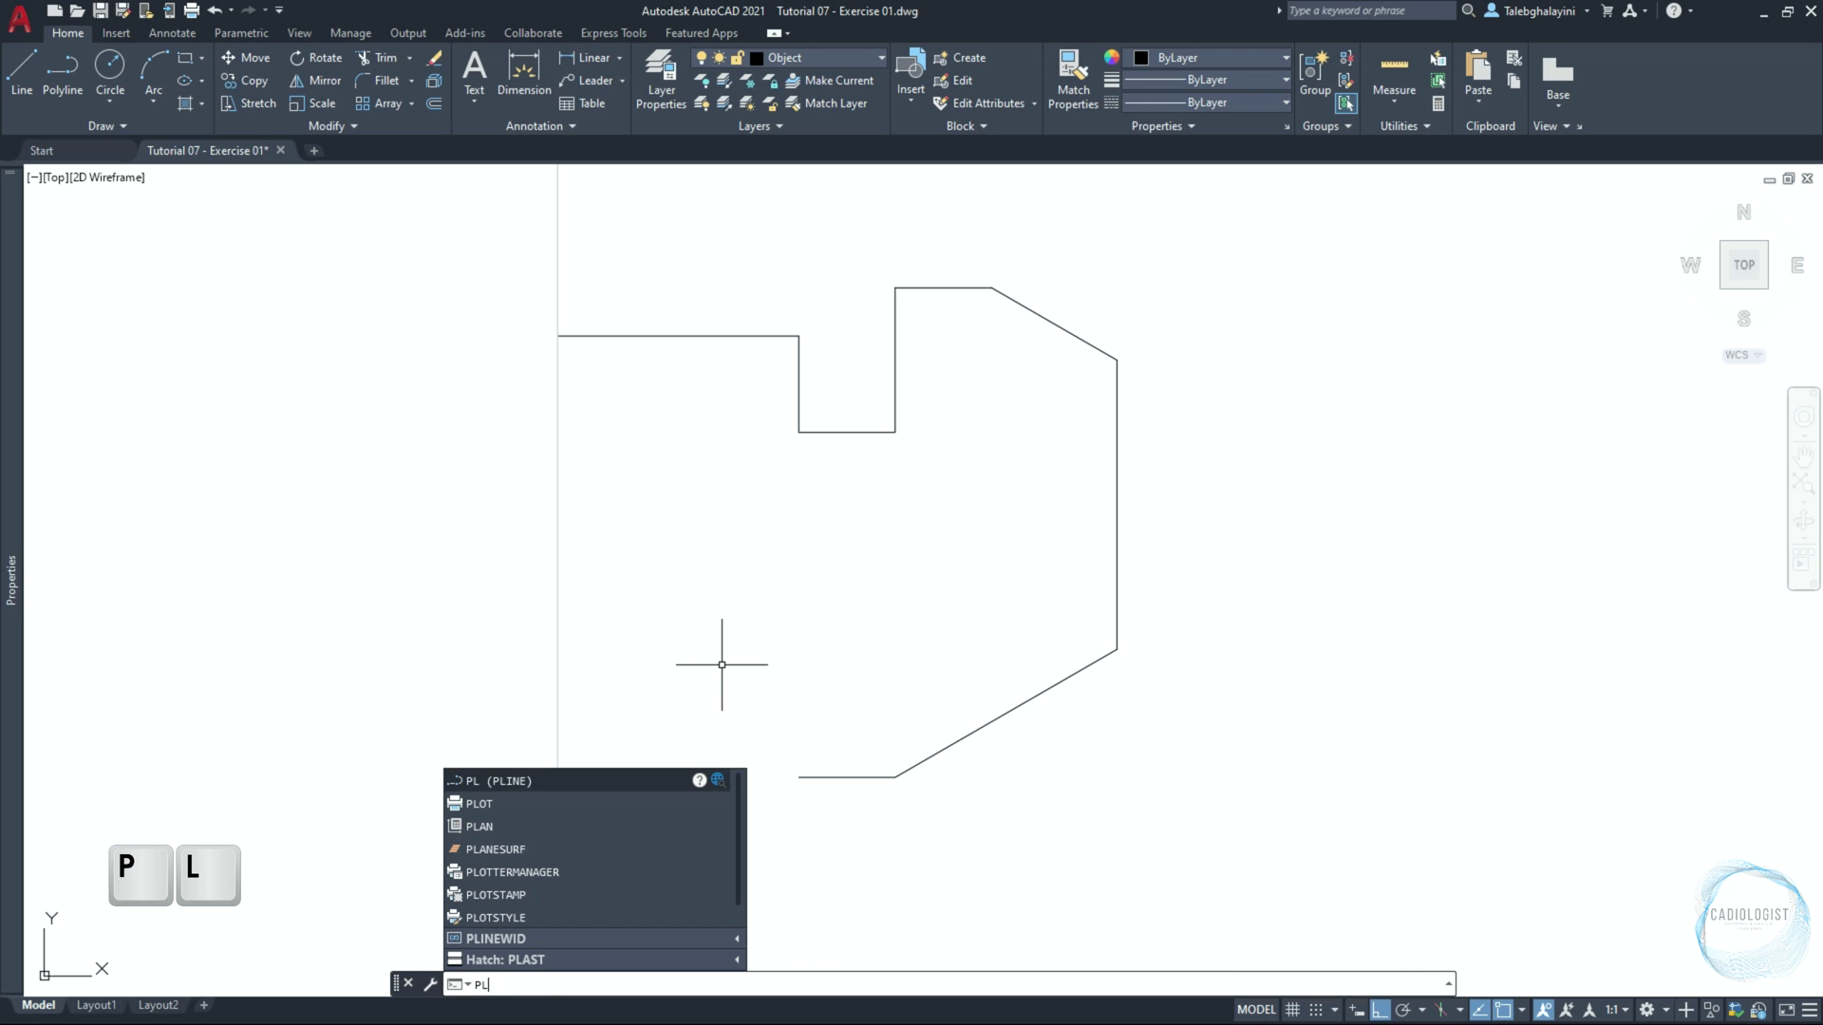
pyautogui.press('Return')
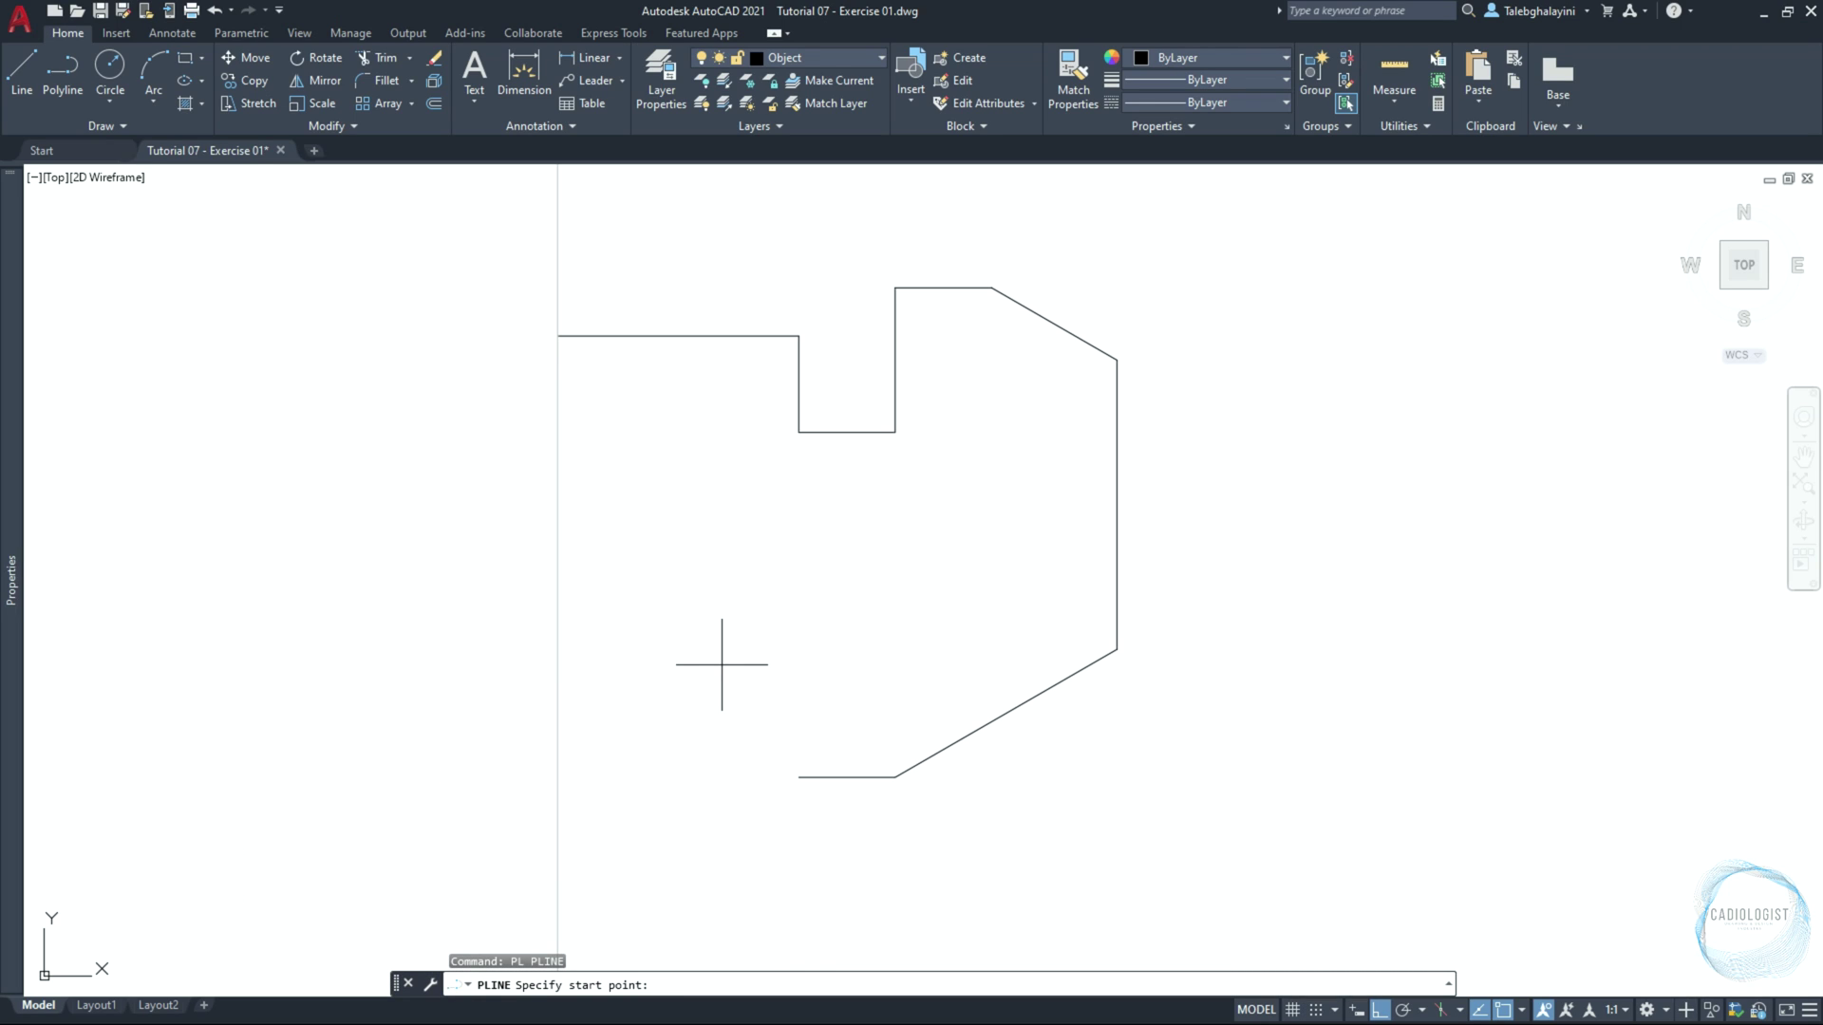
pyautogui.click(798, 776)
pyautogui.write('40')
pyautogui.press('Return')
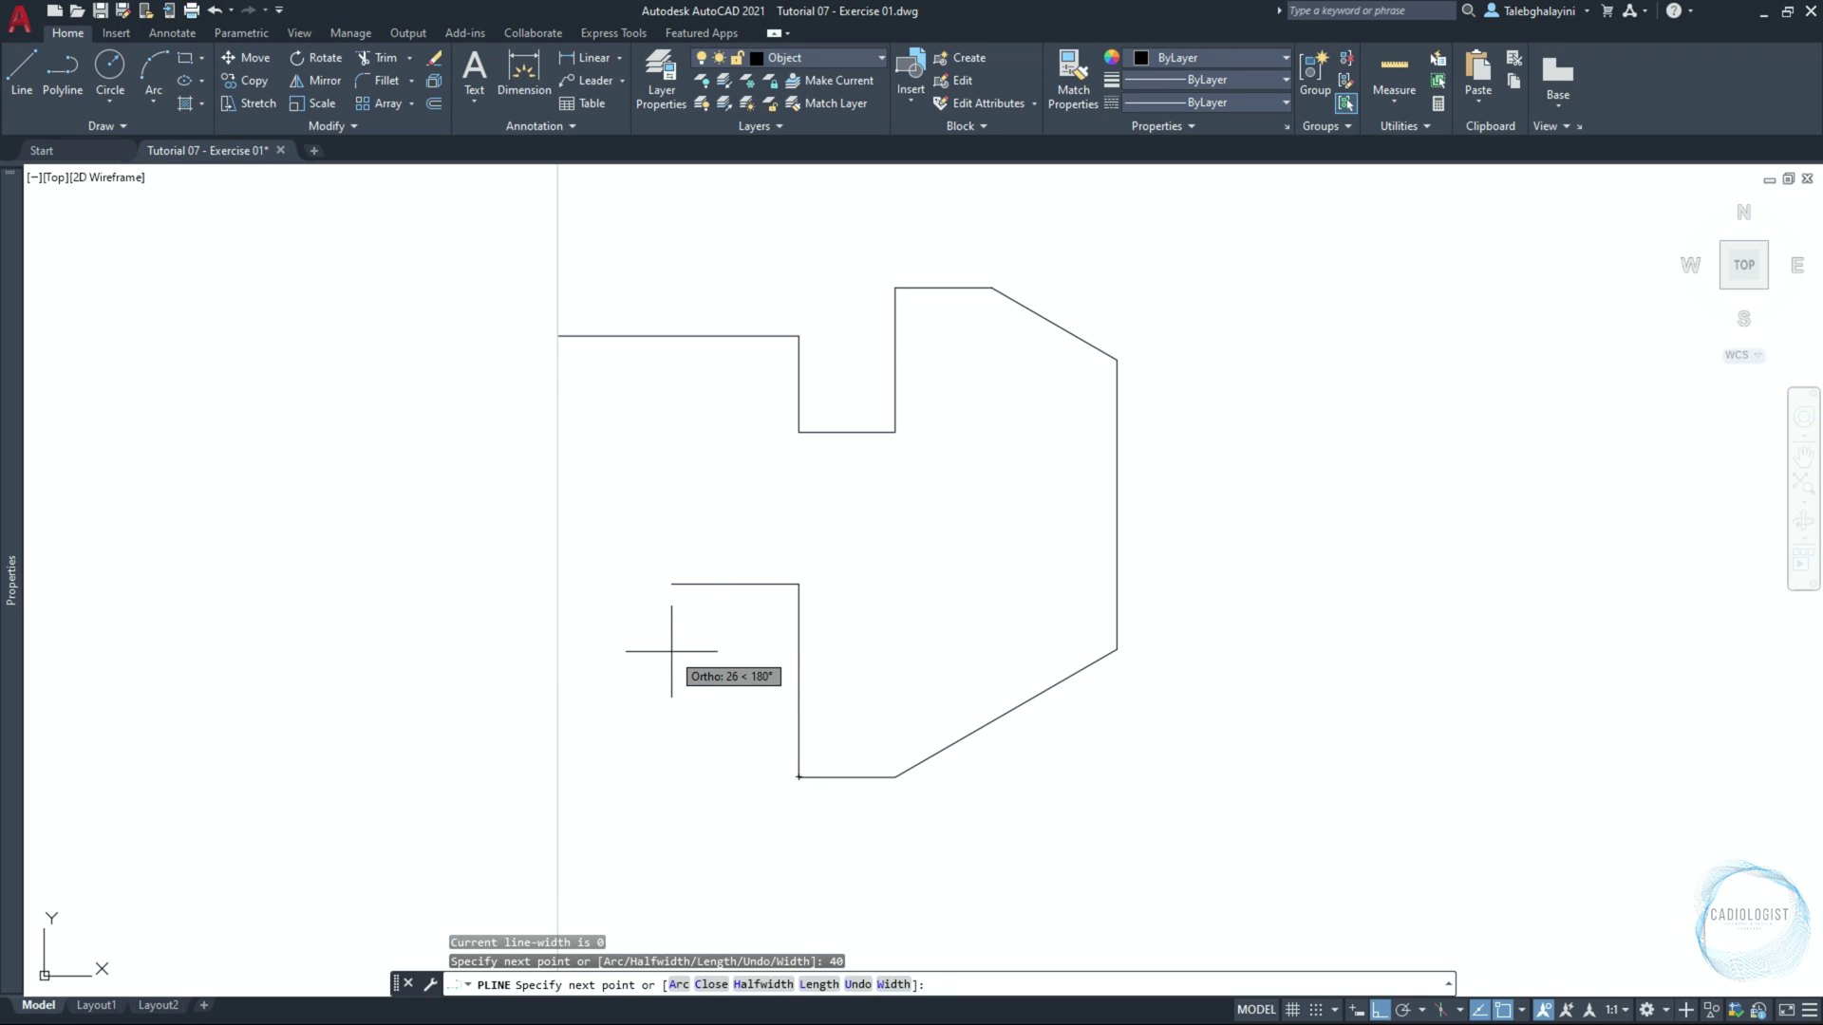
pyautogui.write('15')
pyautogui.press('Return')
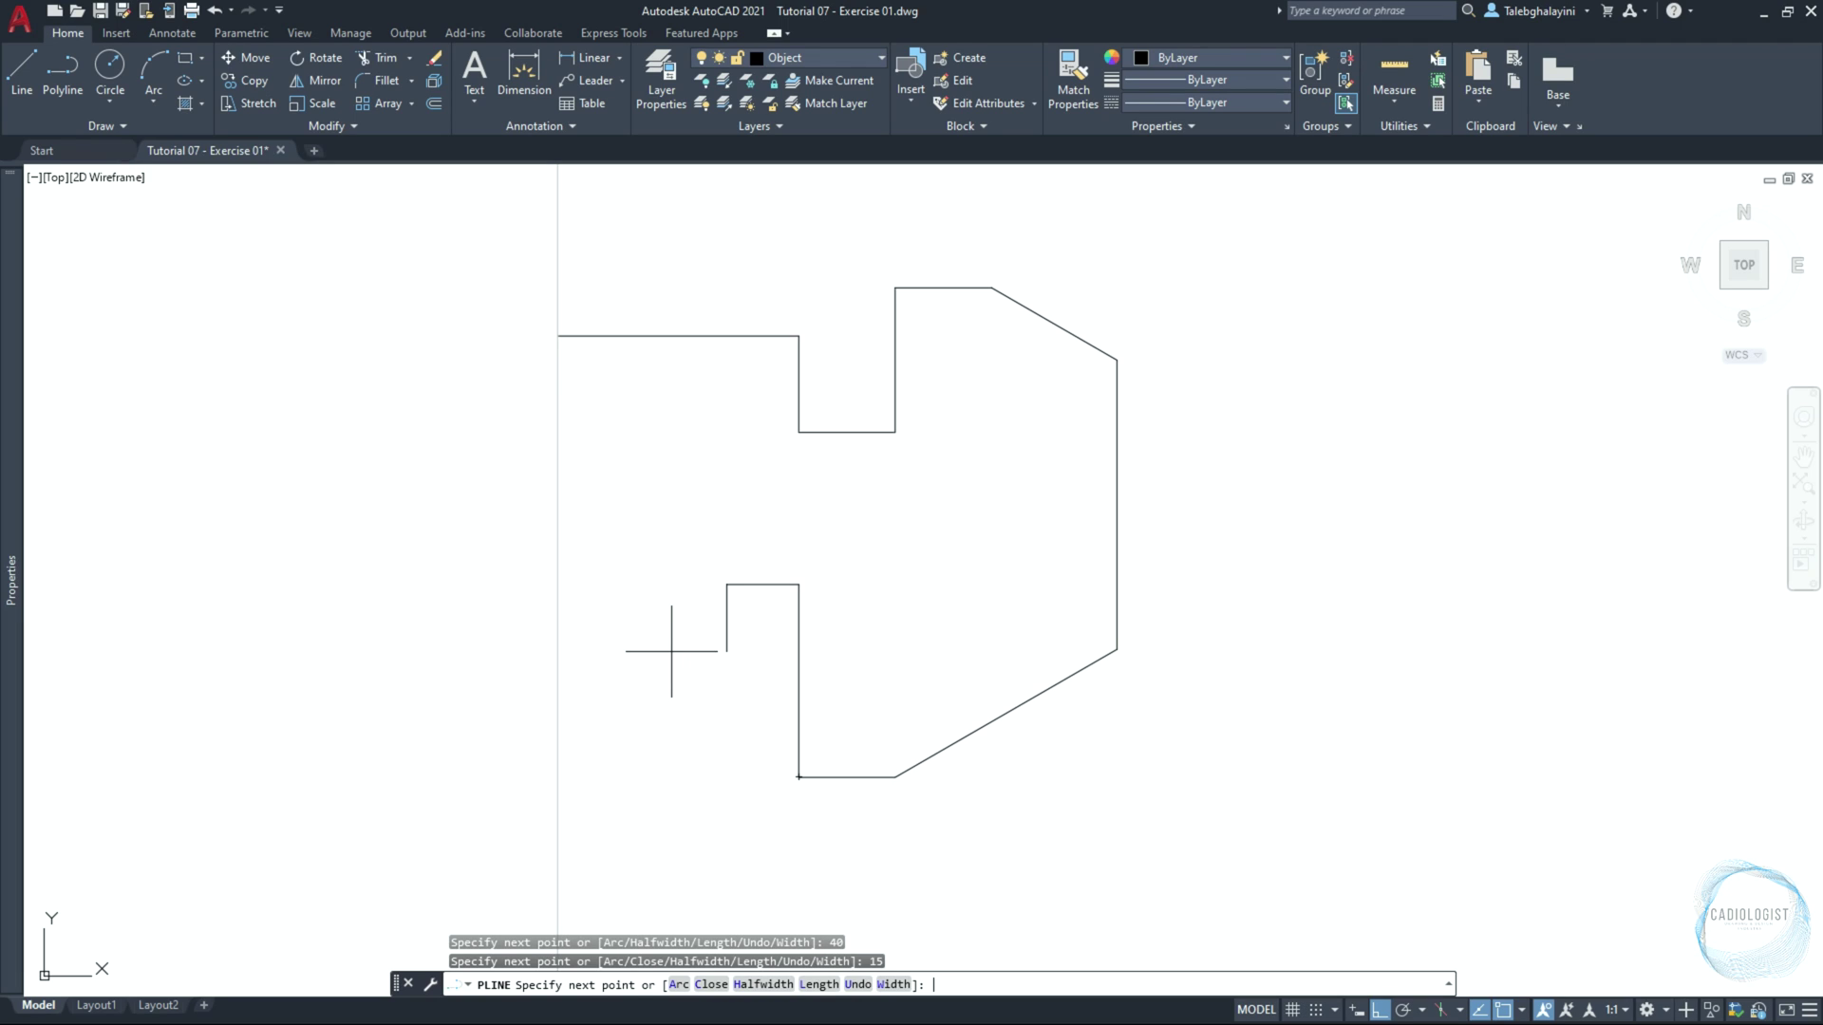
pyautogui.press('space')
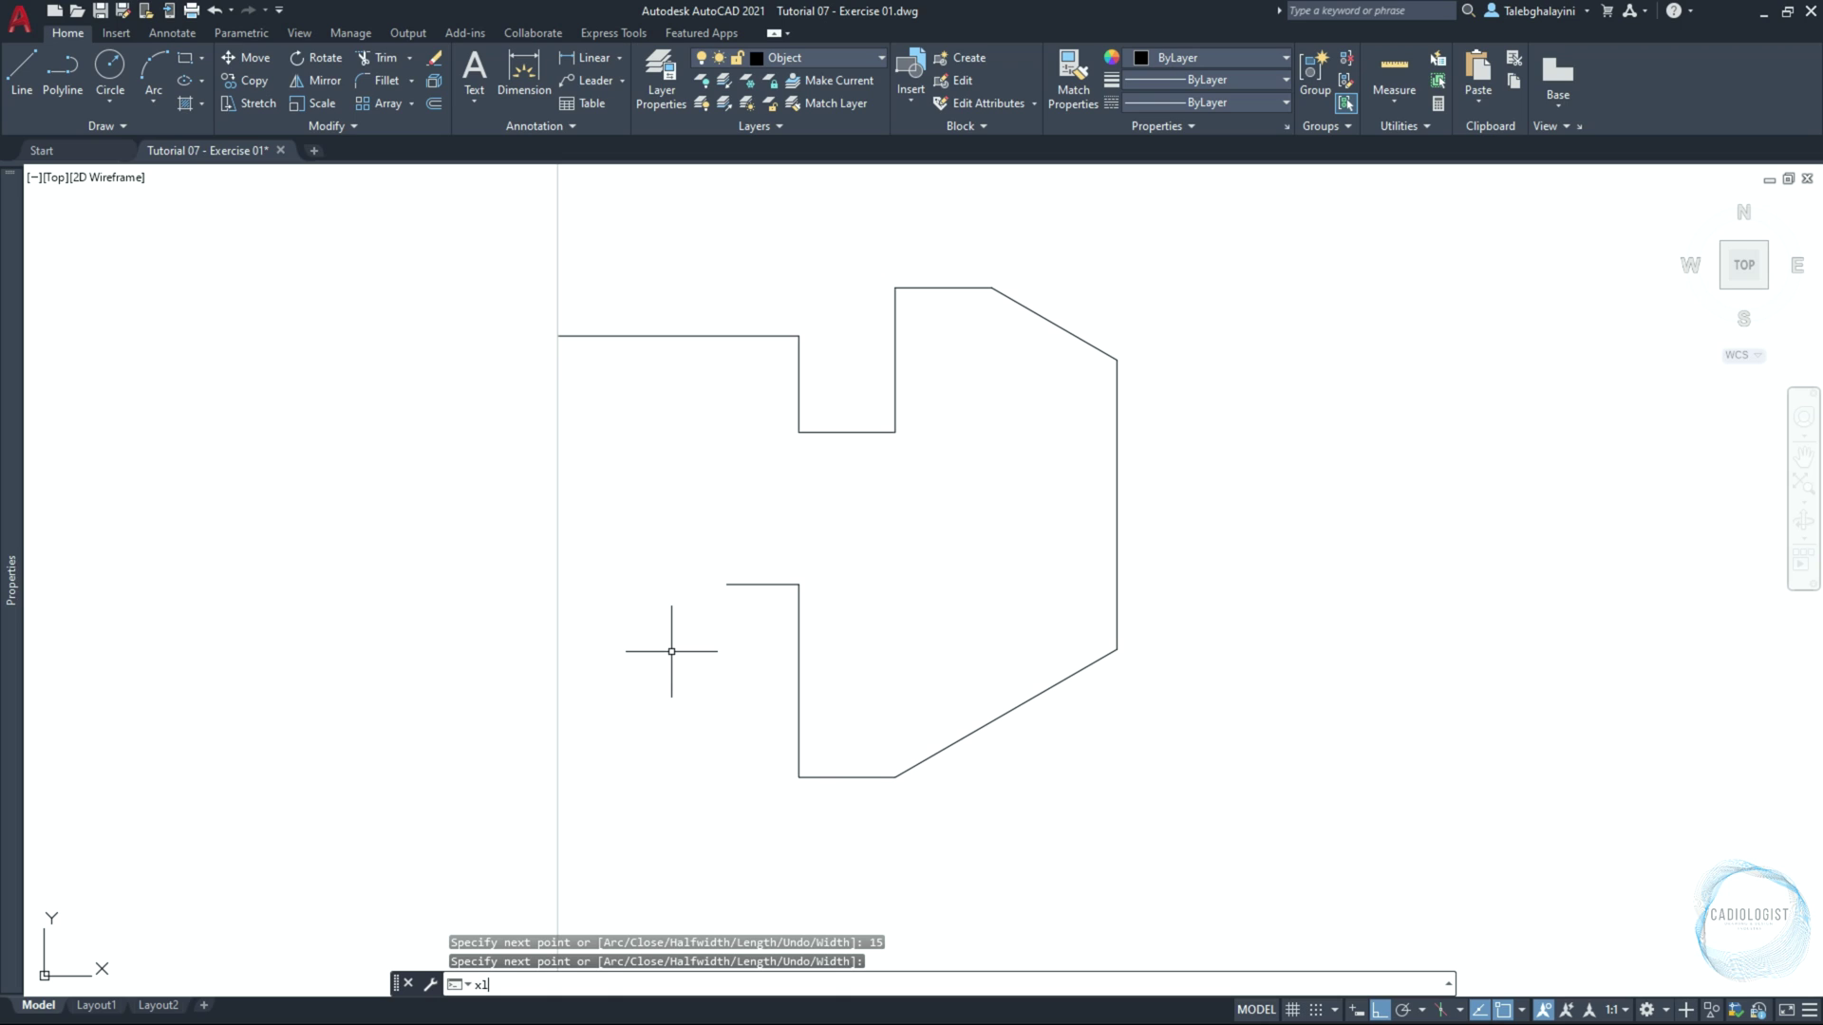
# Place a horizontal construction line through the free end of the 15-unit polyline segment
pyautogui.press('Return')
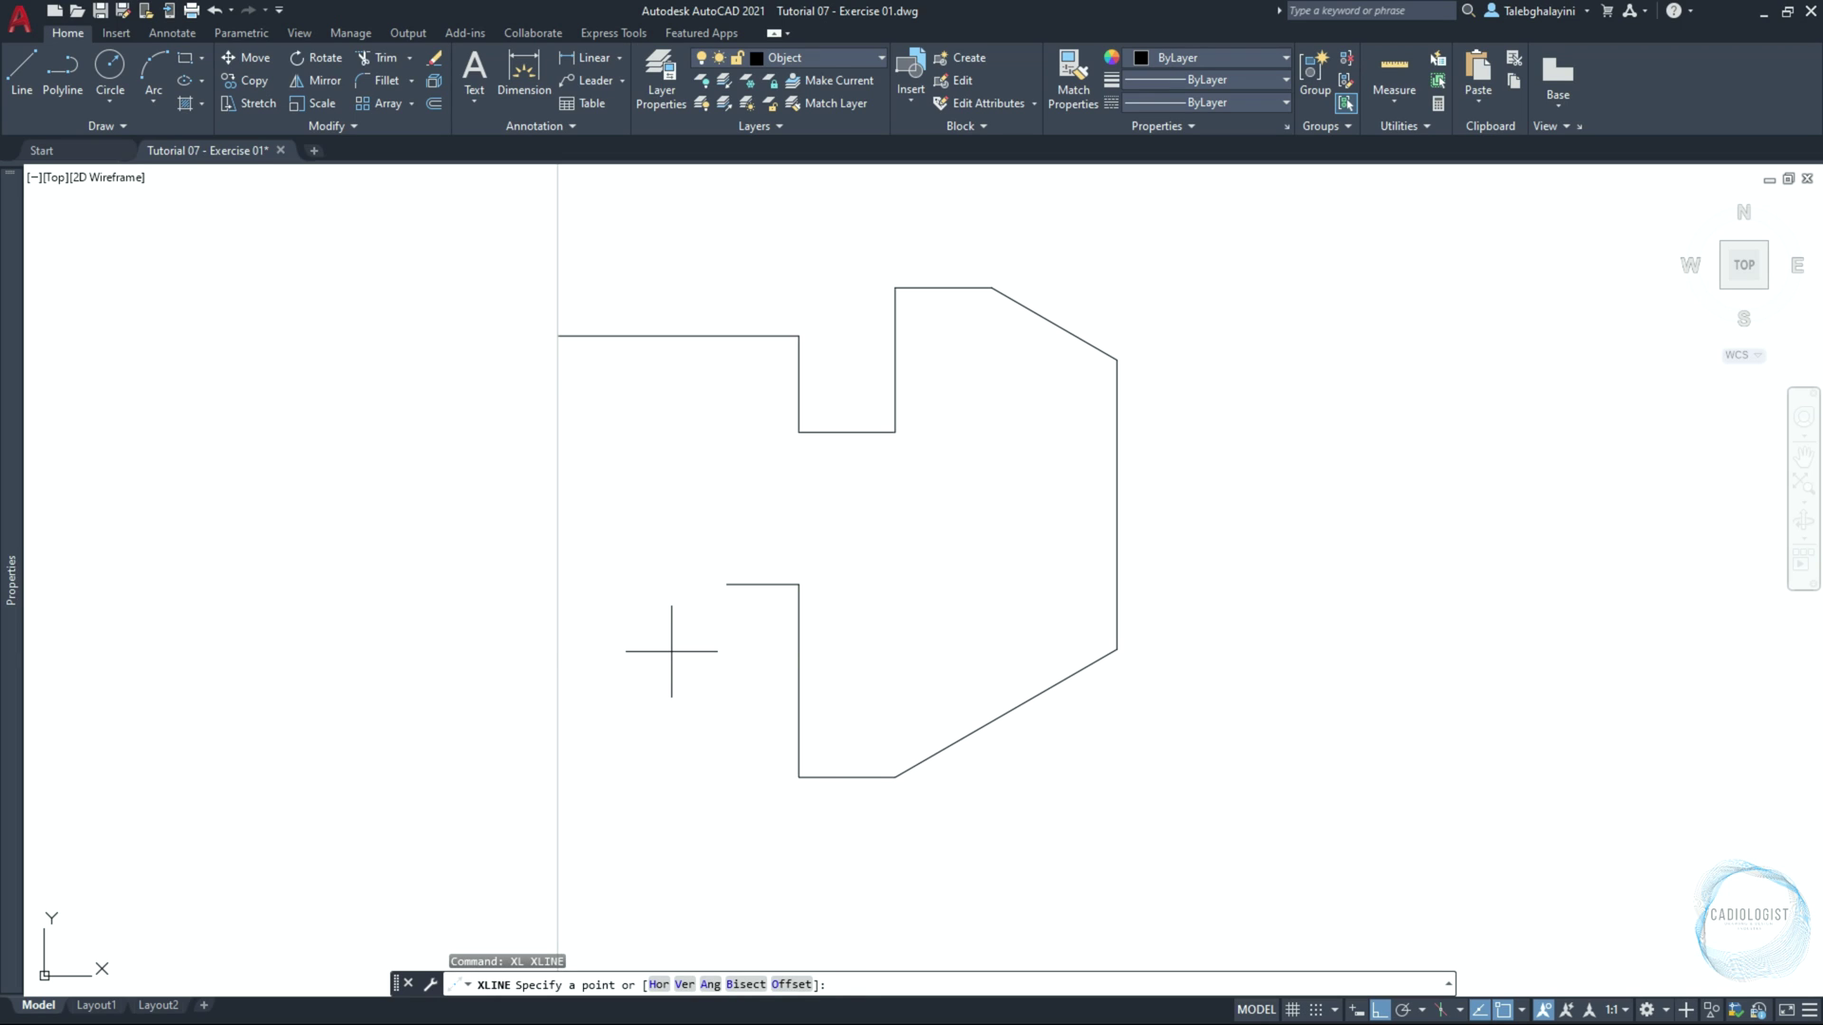
pyautogui.write('h')
pyautogui.press('Return')
pyautogui.click(726, 583)
pyautogui.press('Return')
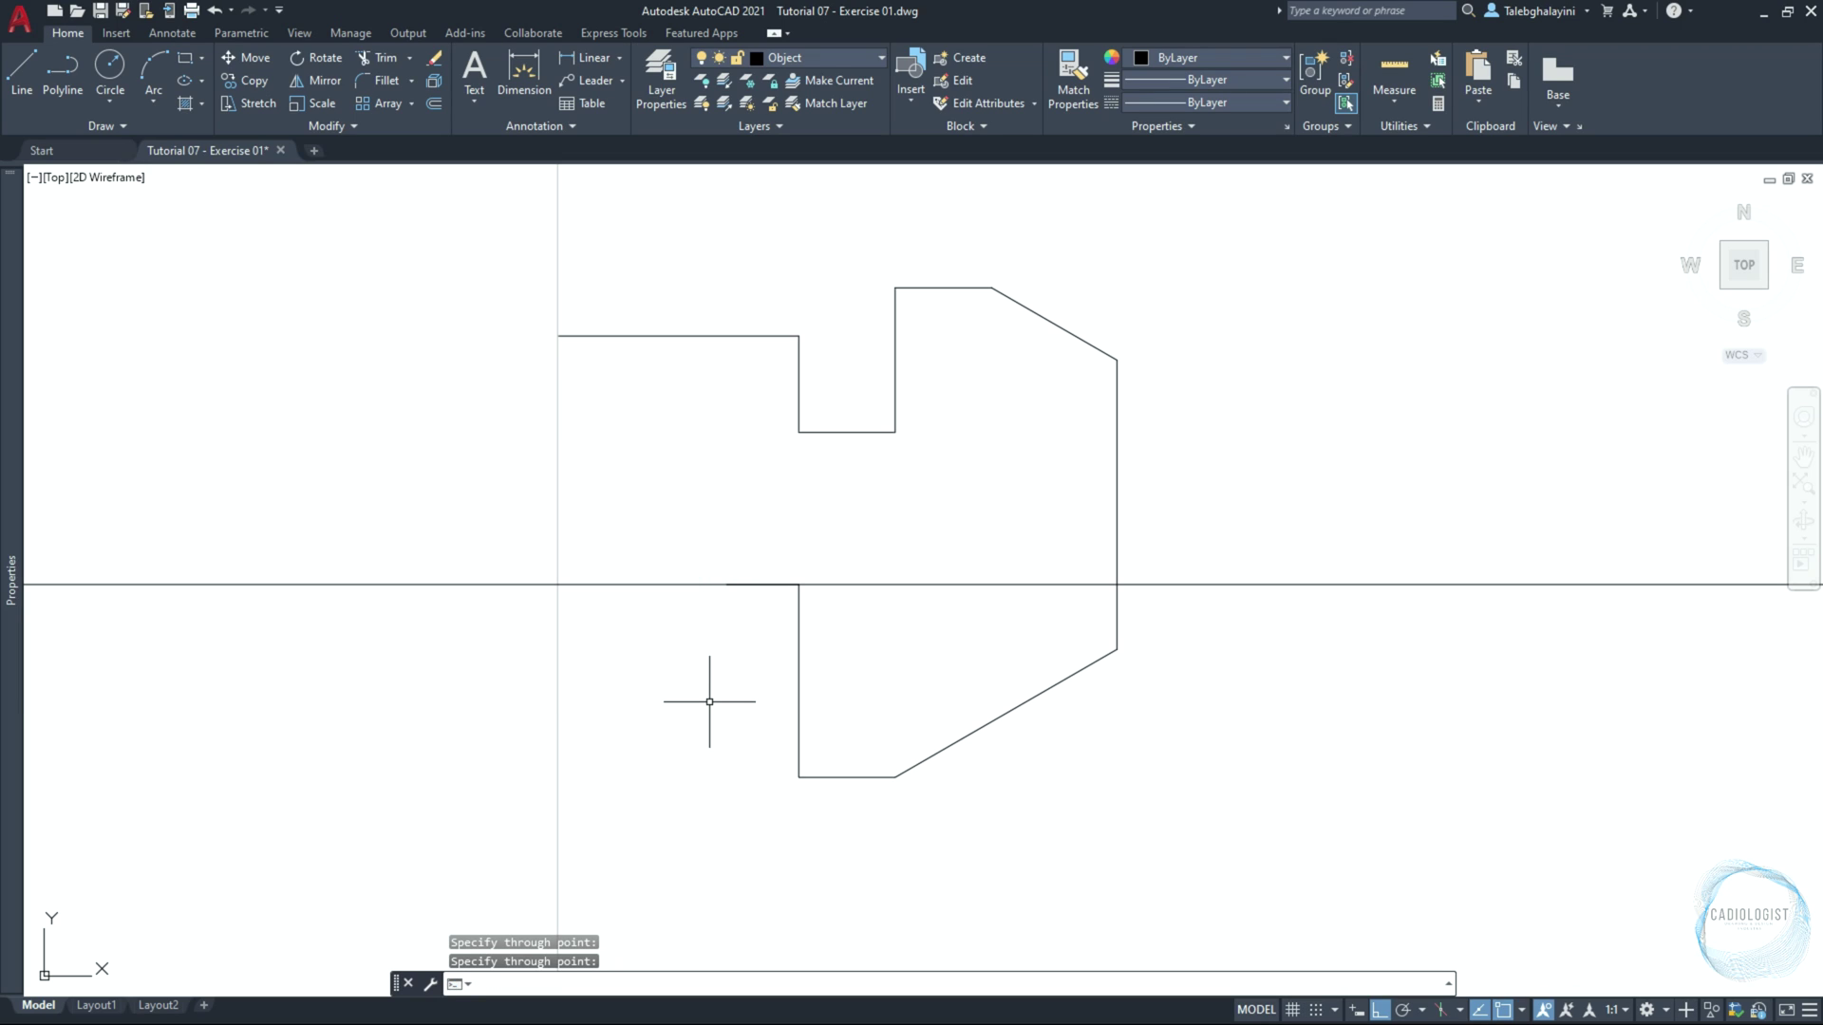
# Move the horizontal construction line 5 units up
pyautogui.click(493, 566)
pyautogui.click(440, 651)
pyautogui.write('m')
pyautogui.press('Return')
pyautogui.click(438, 659)
pyautogui.write('5')
pyautogui.press('Return')
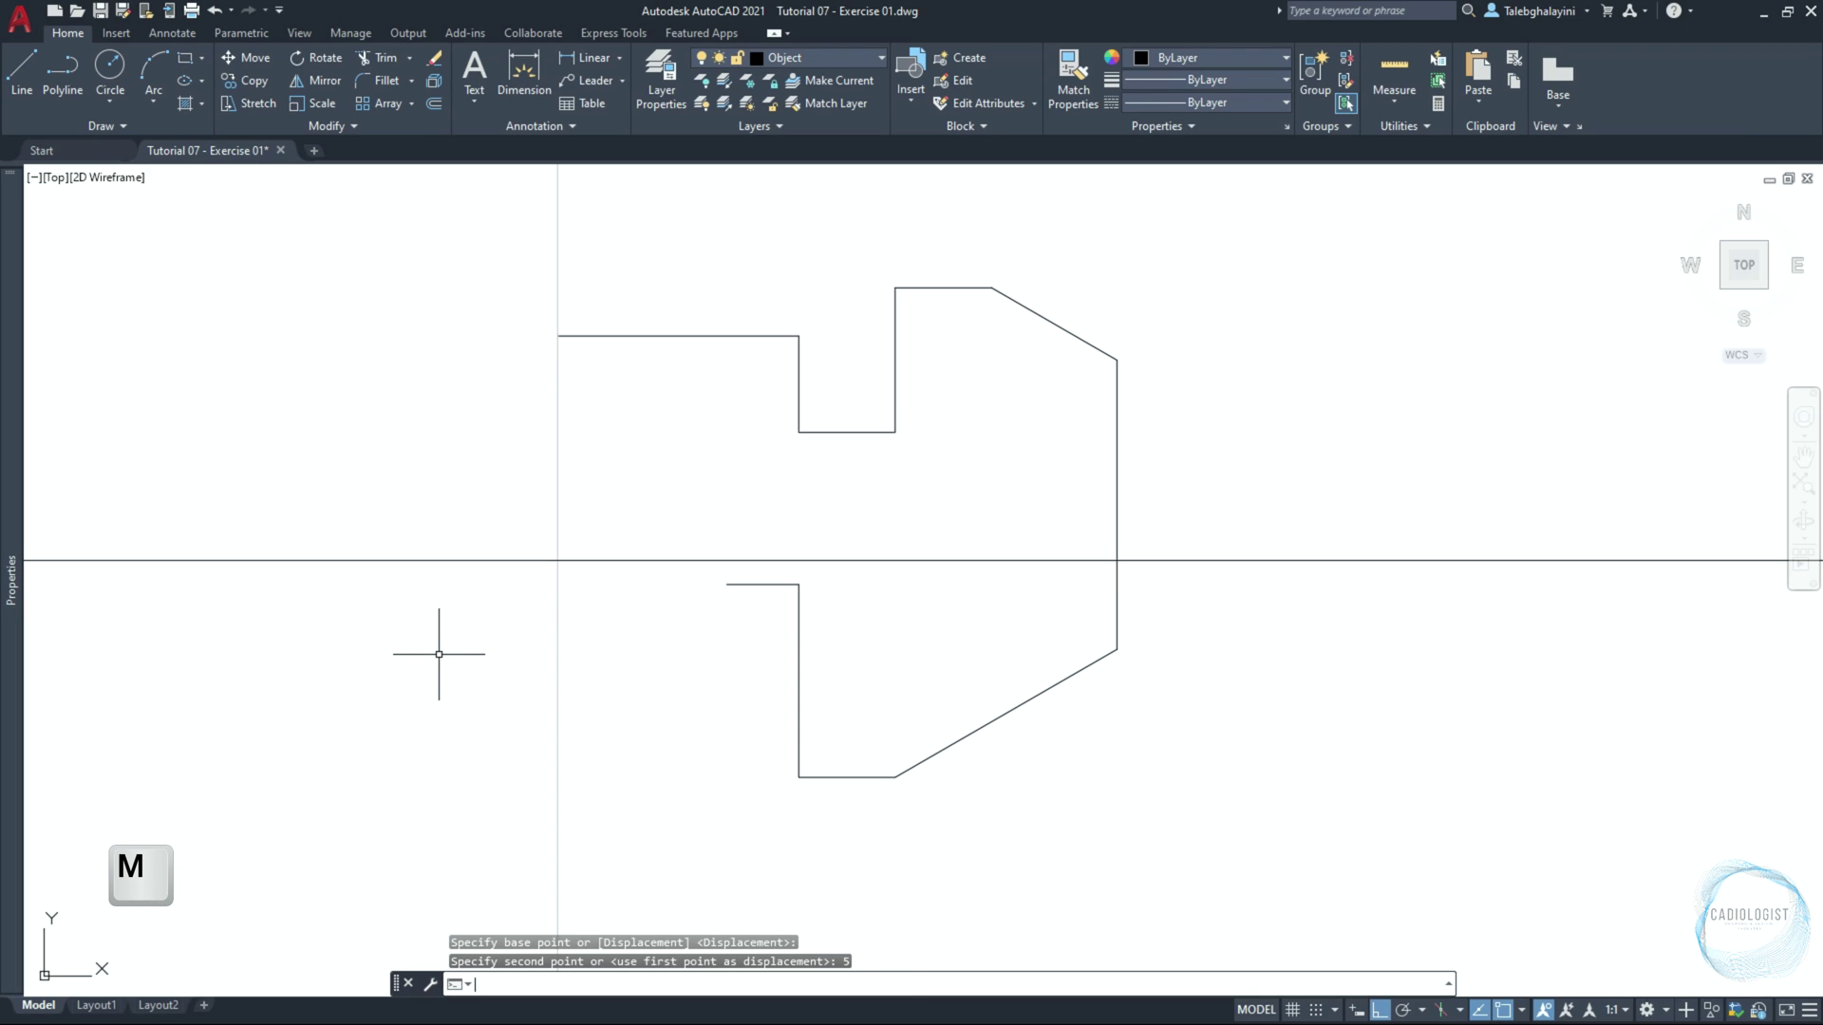
# Copy the horizontal construction line upward at distances of 10 and 15 units
pyautogui.click(435, 504)
pyautogui.click(390, 610)
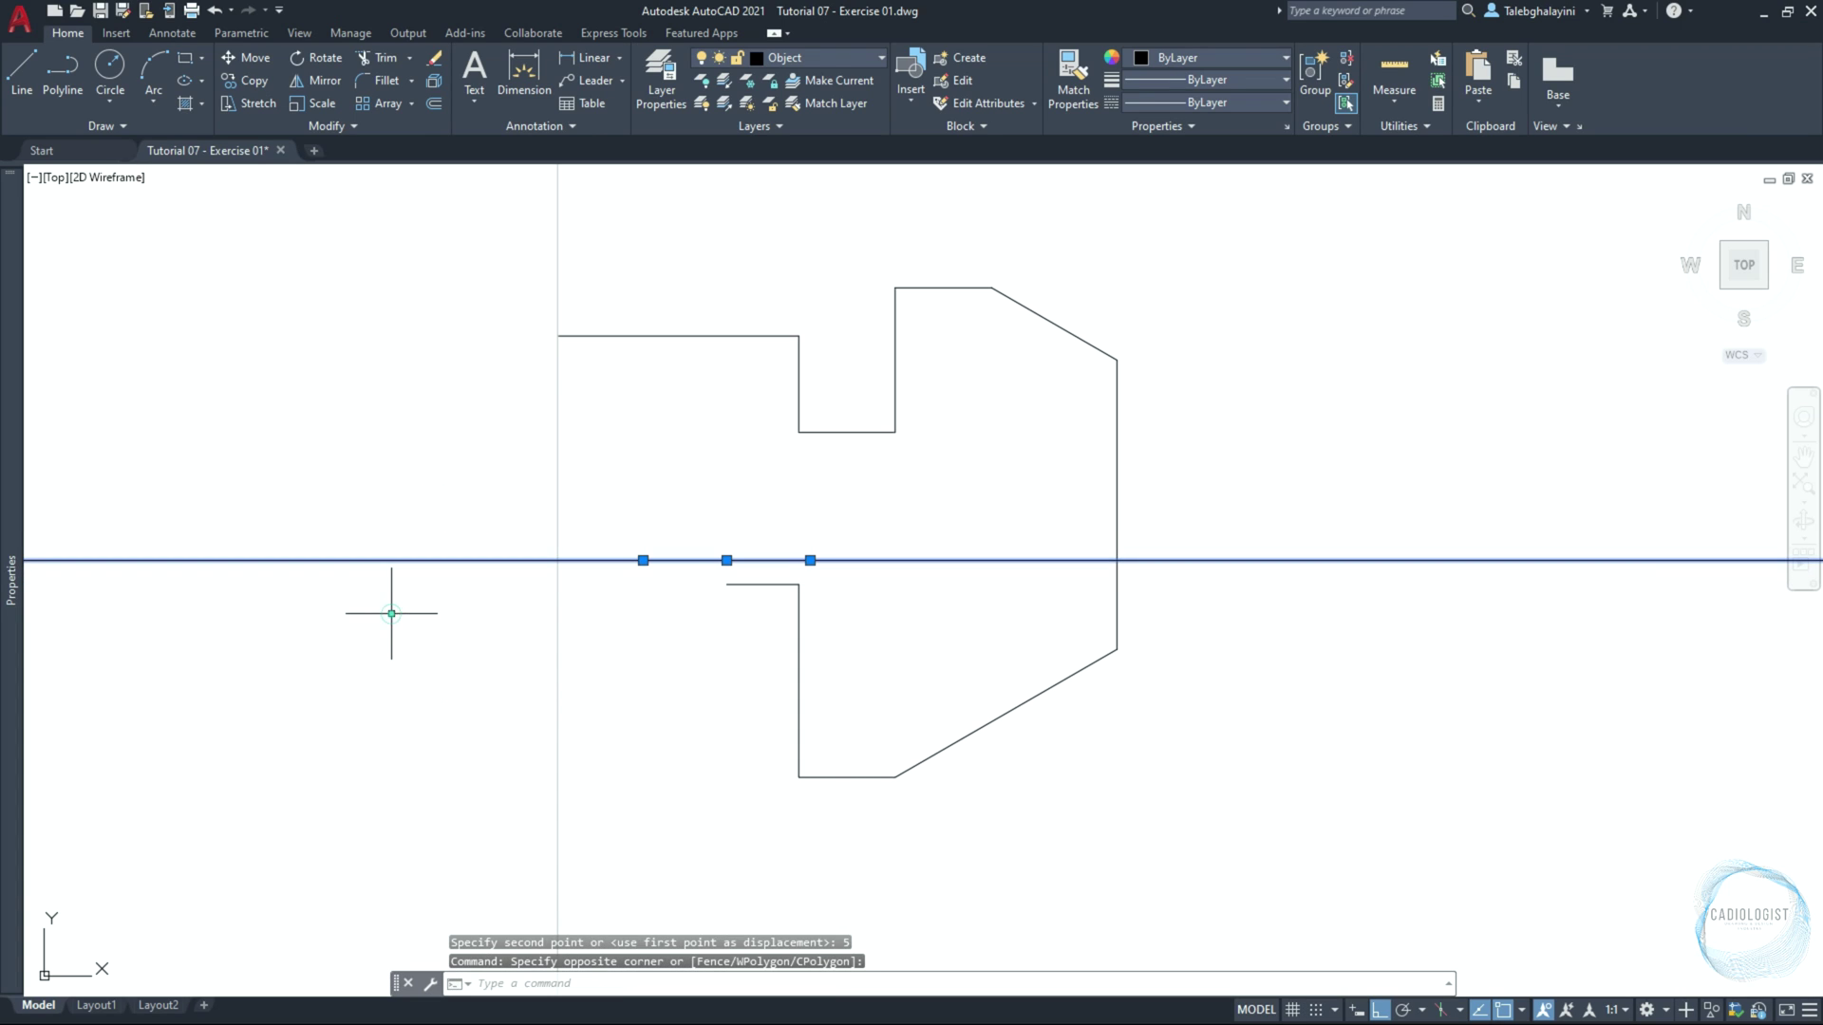
pyautogui.write('co')
pyautogui.press('Return')
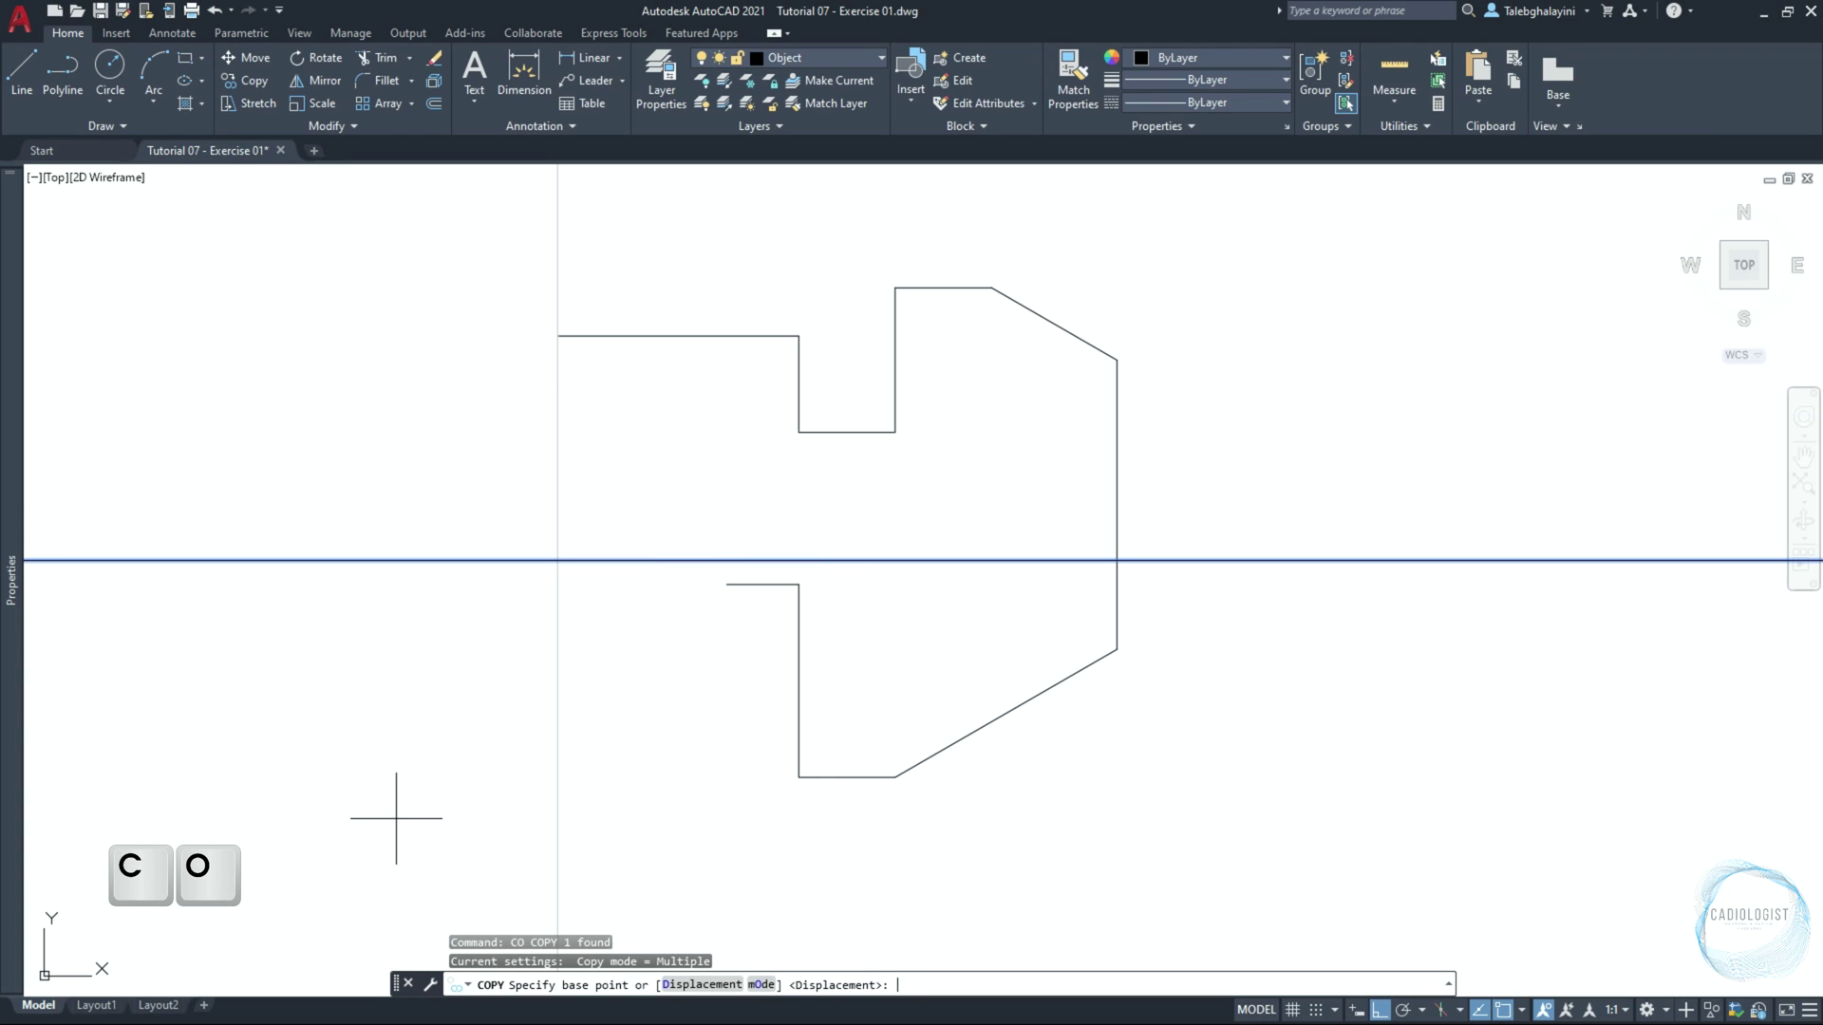
pyautogui.click(392, 841)
pyautogui.write('10')
pyautogui.press('Return')
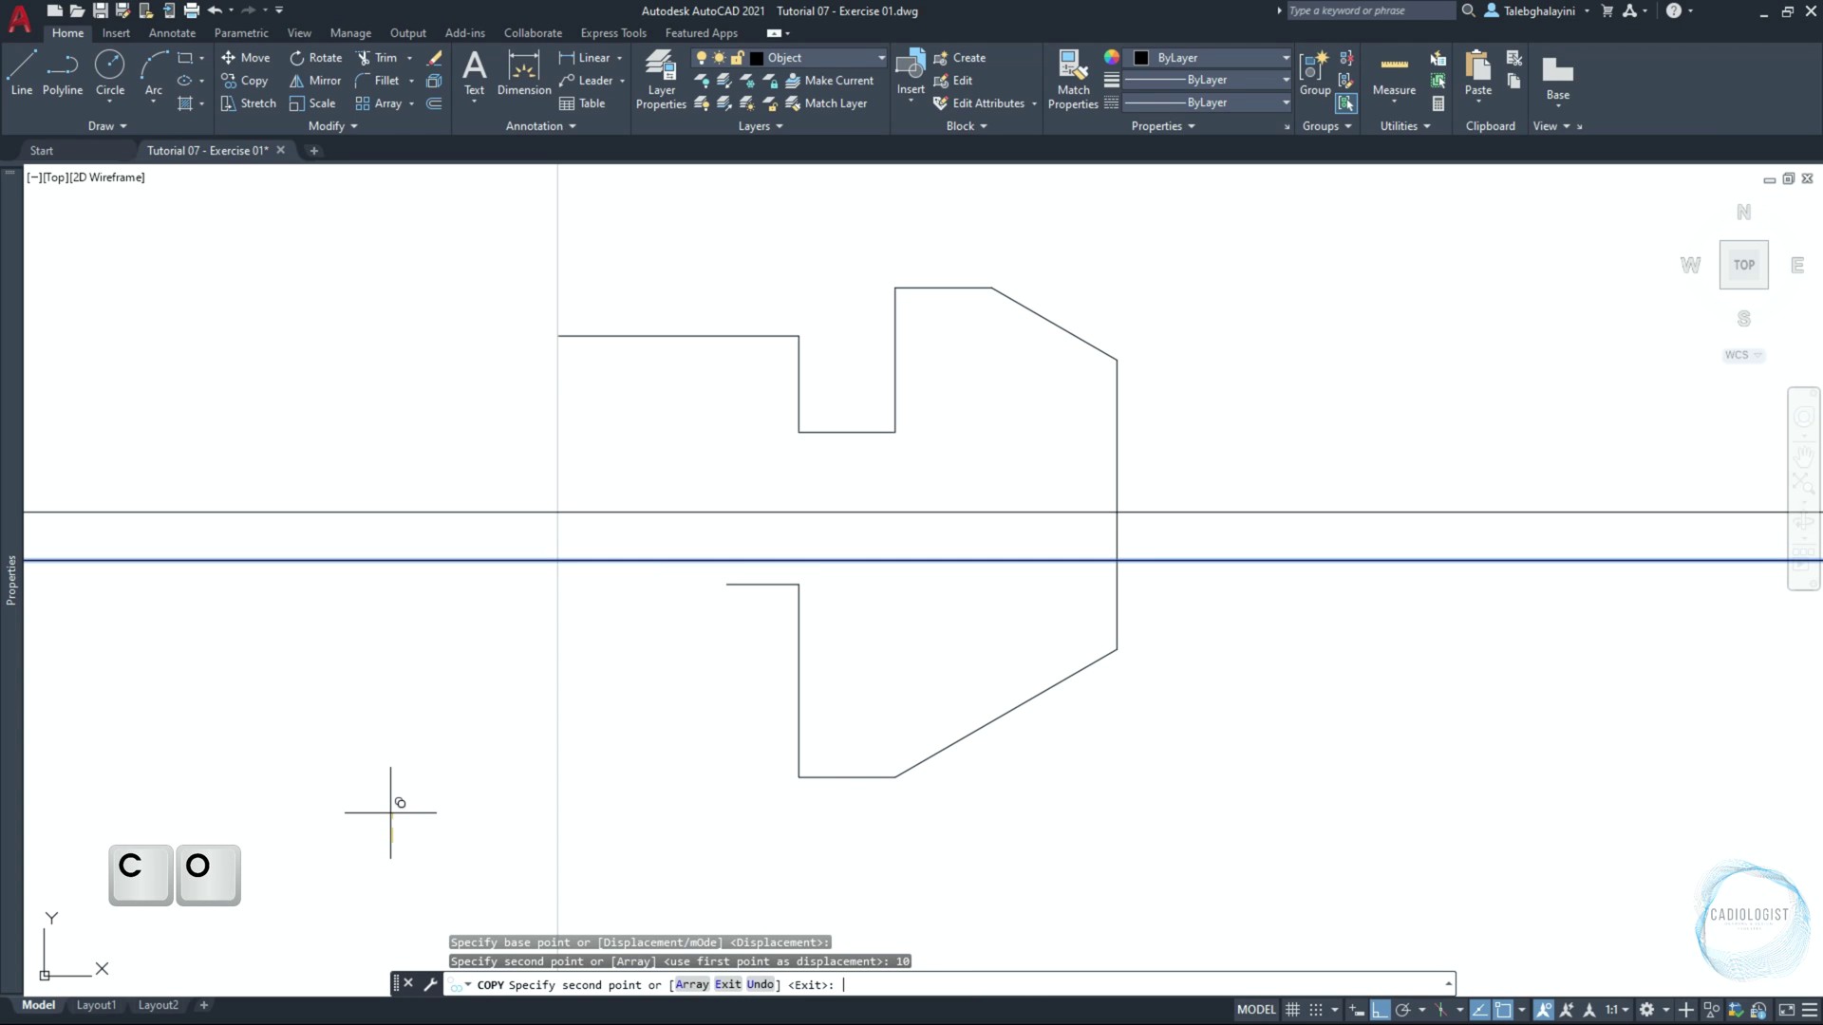
pyautogui.write('15')
pyautogui.press('Return')
pyautogui.press('Escape')
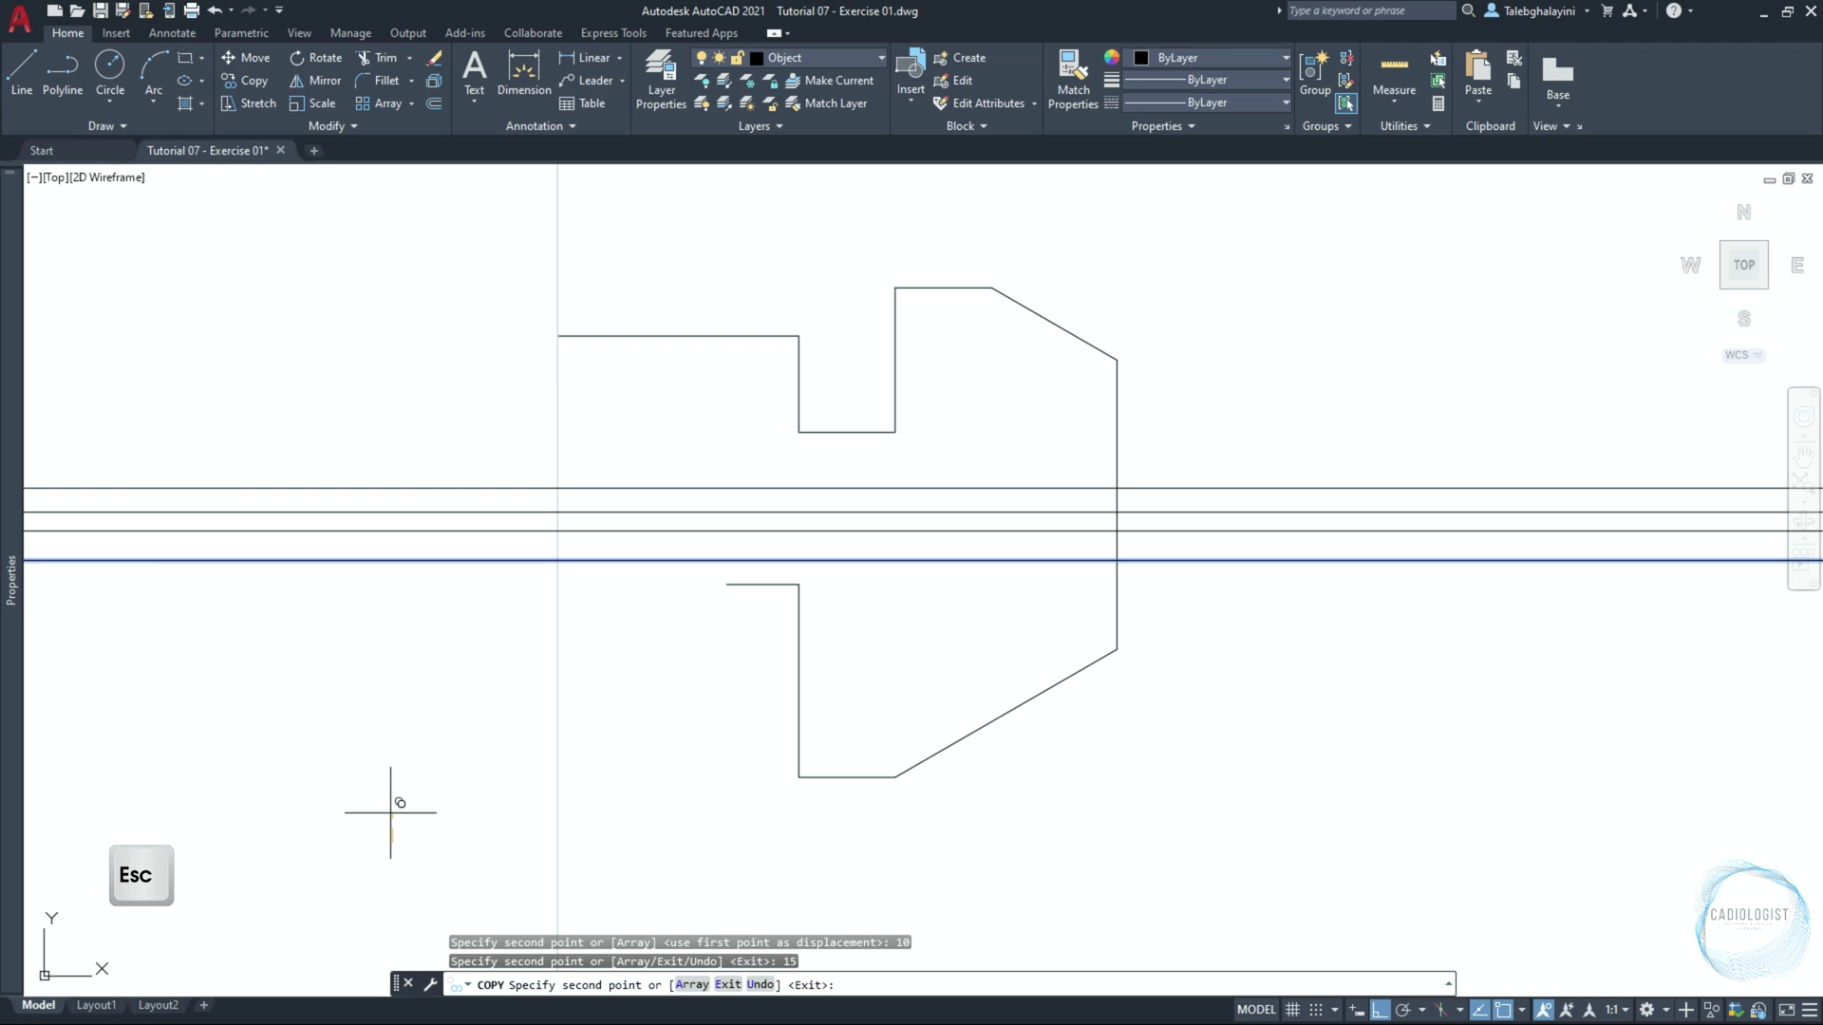
# Place a vertical construction line through the free end of the 15-unit polyline segment
pyautogui.write('xl')
pyautogui.press('Return')
pyautogui.write('v')
pyautogui.press('Return')
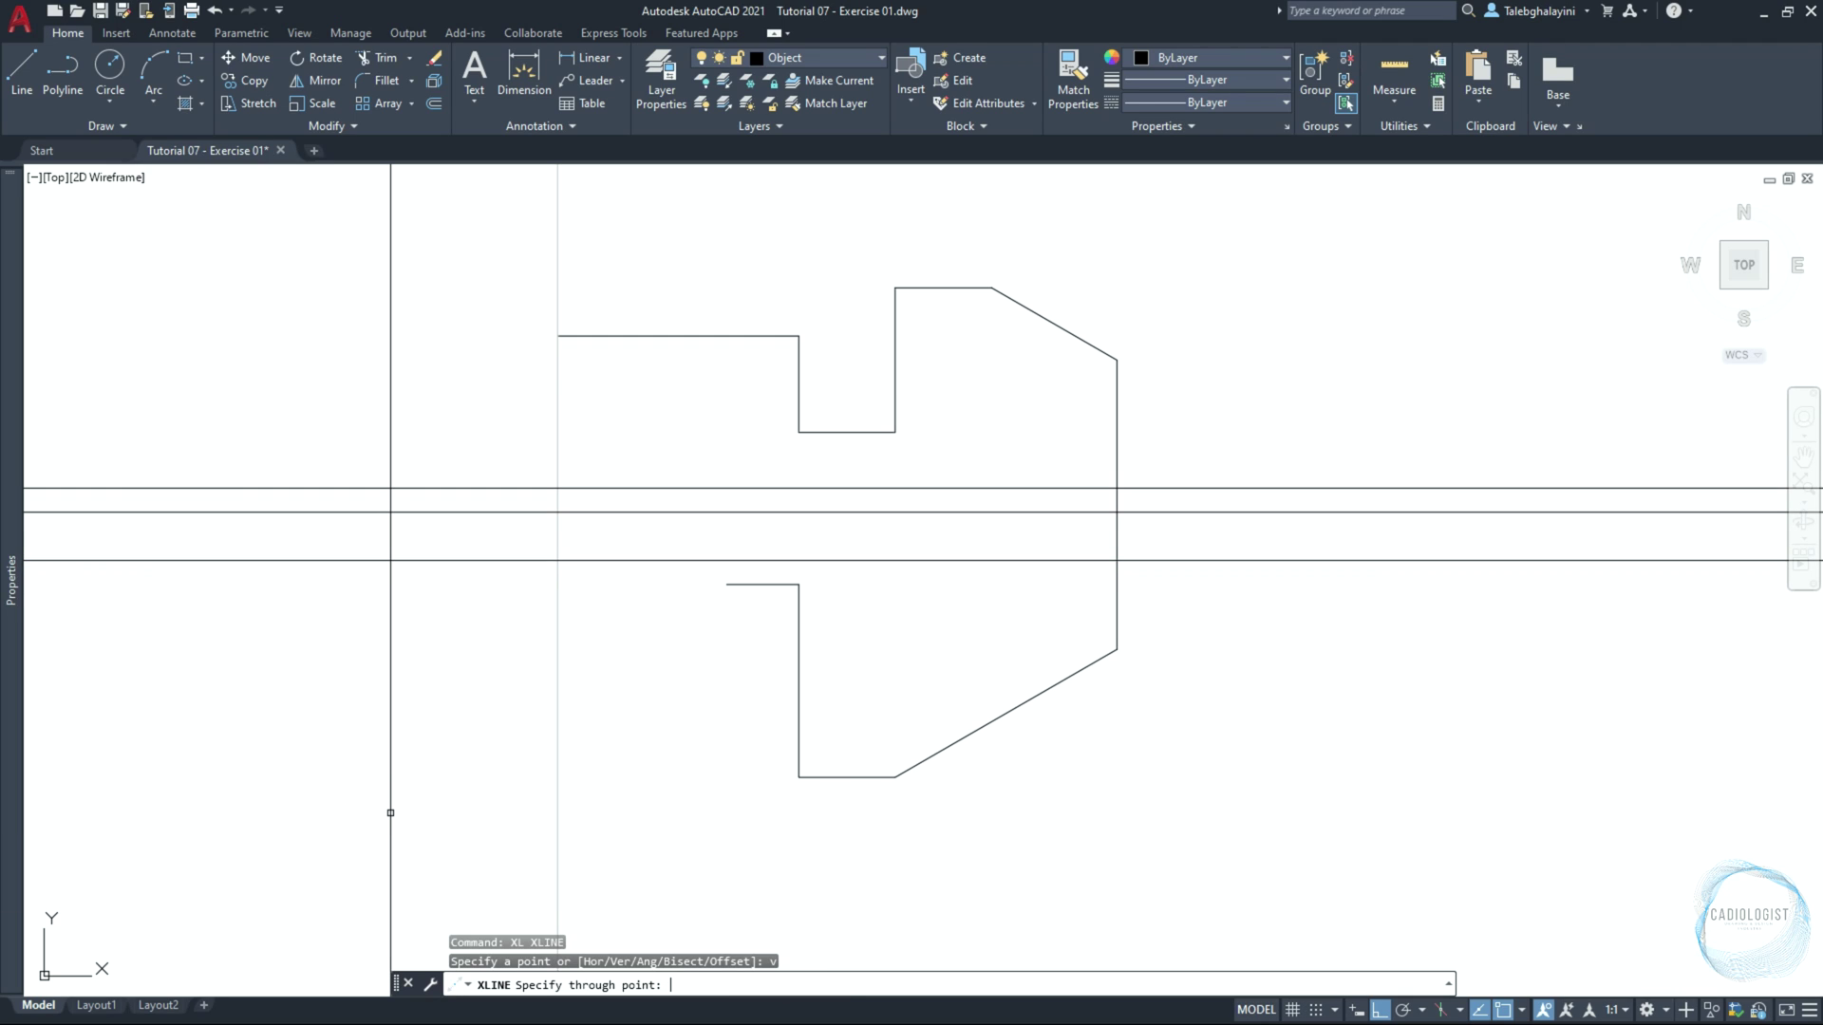
pyautogui.click(723, 583)
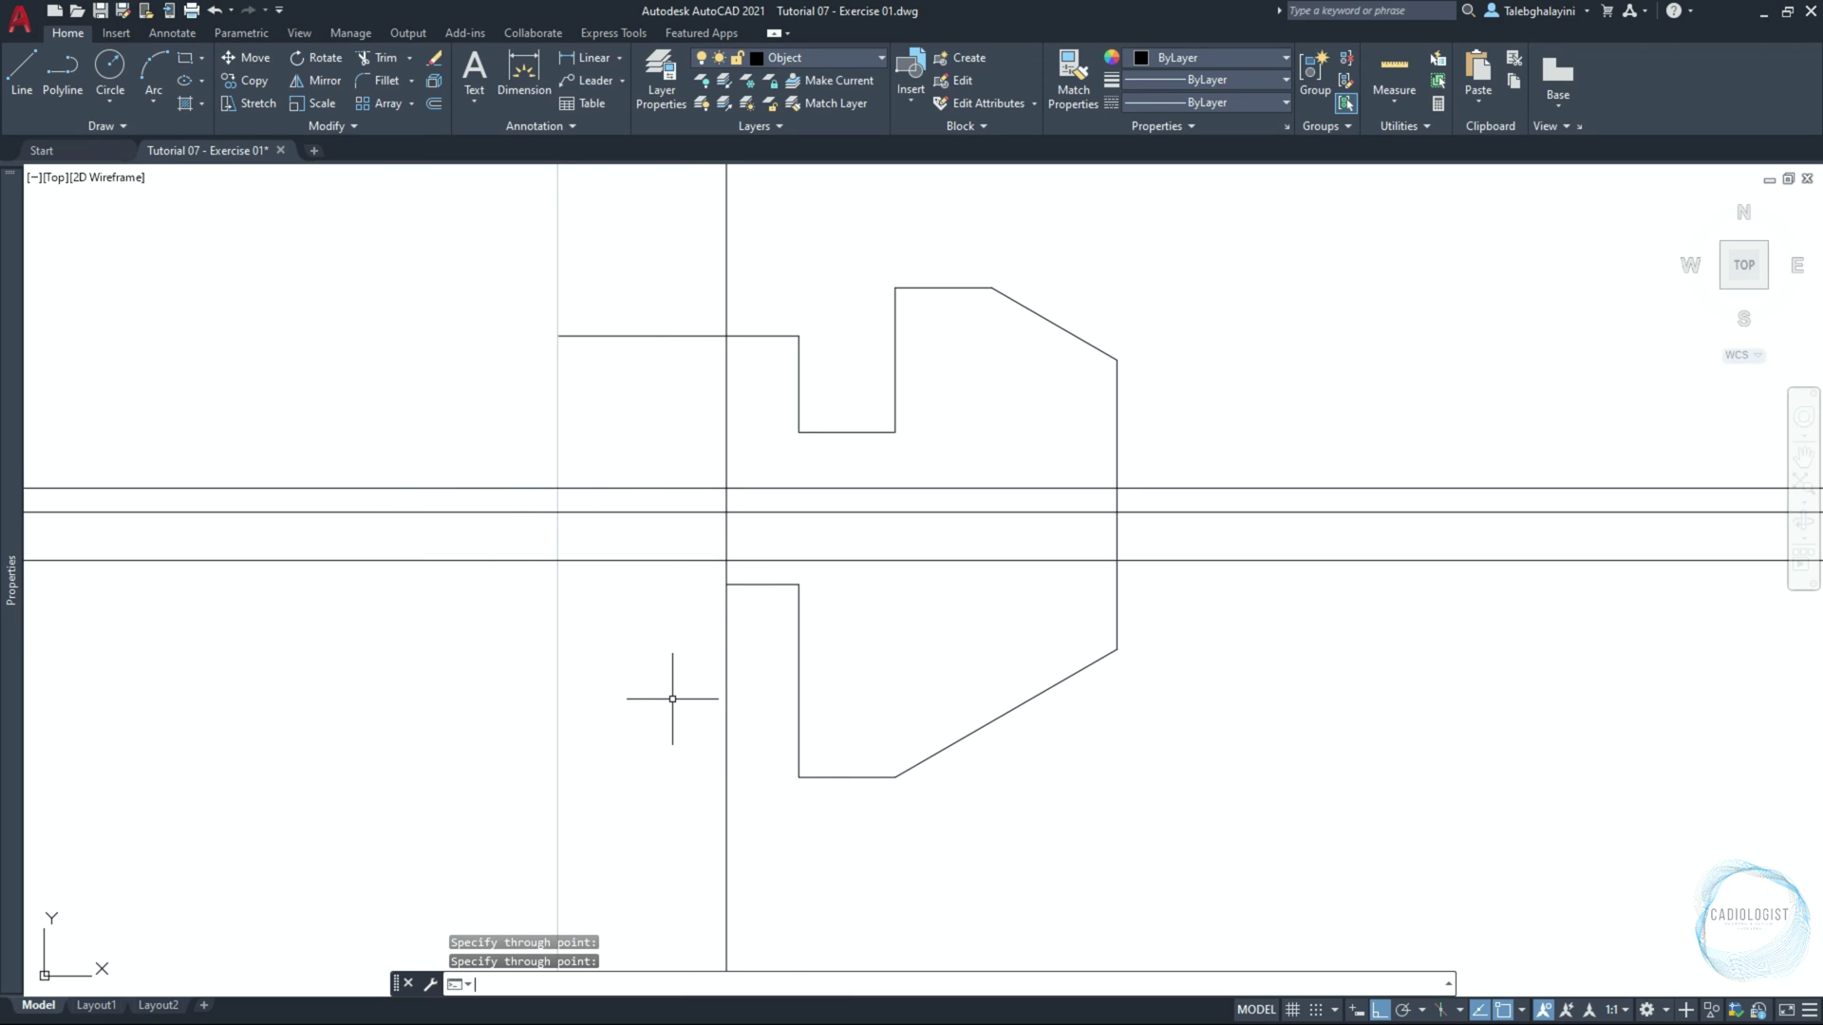
pyautogui.press('Return')
# Offset the new vertical construction line twice to the left at 5-unit spacing, using the Multiple option
pyautogui.click(779, 663)
pyautogui.click(690, 694)
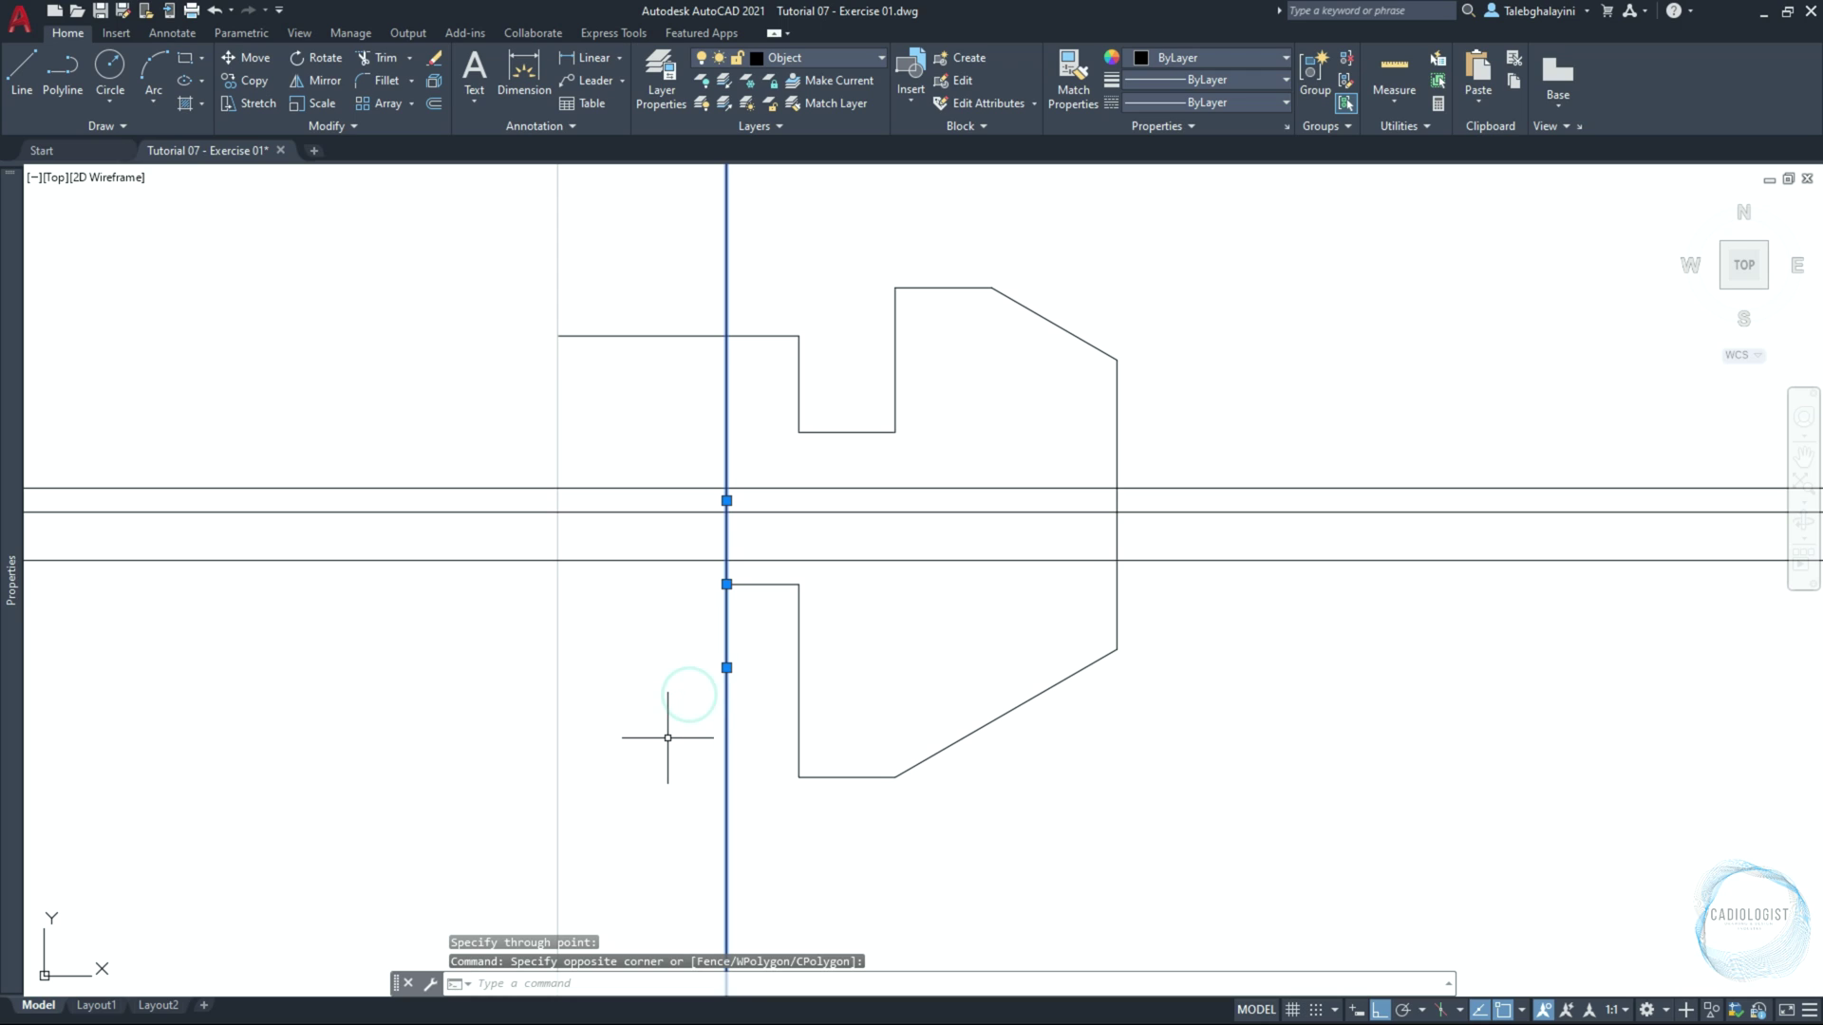
pyautogui.click(433, 109)
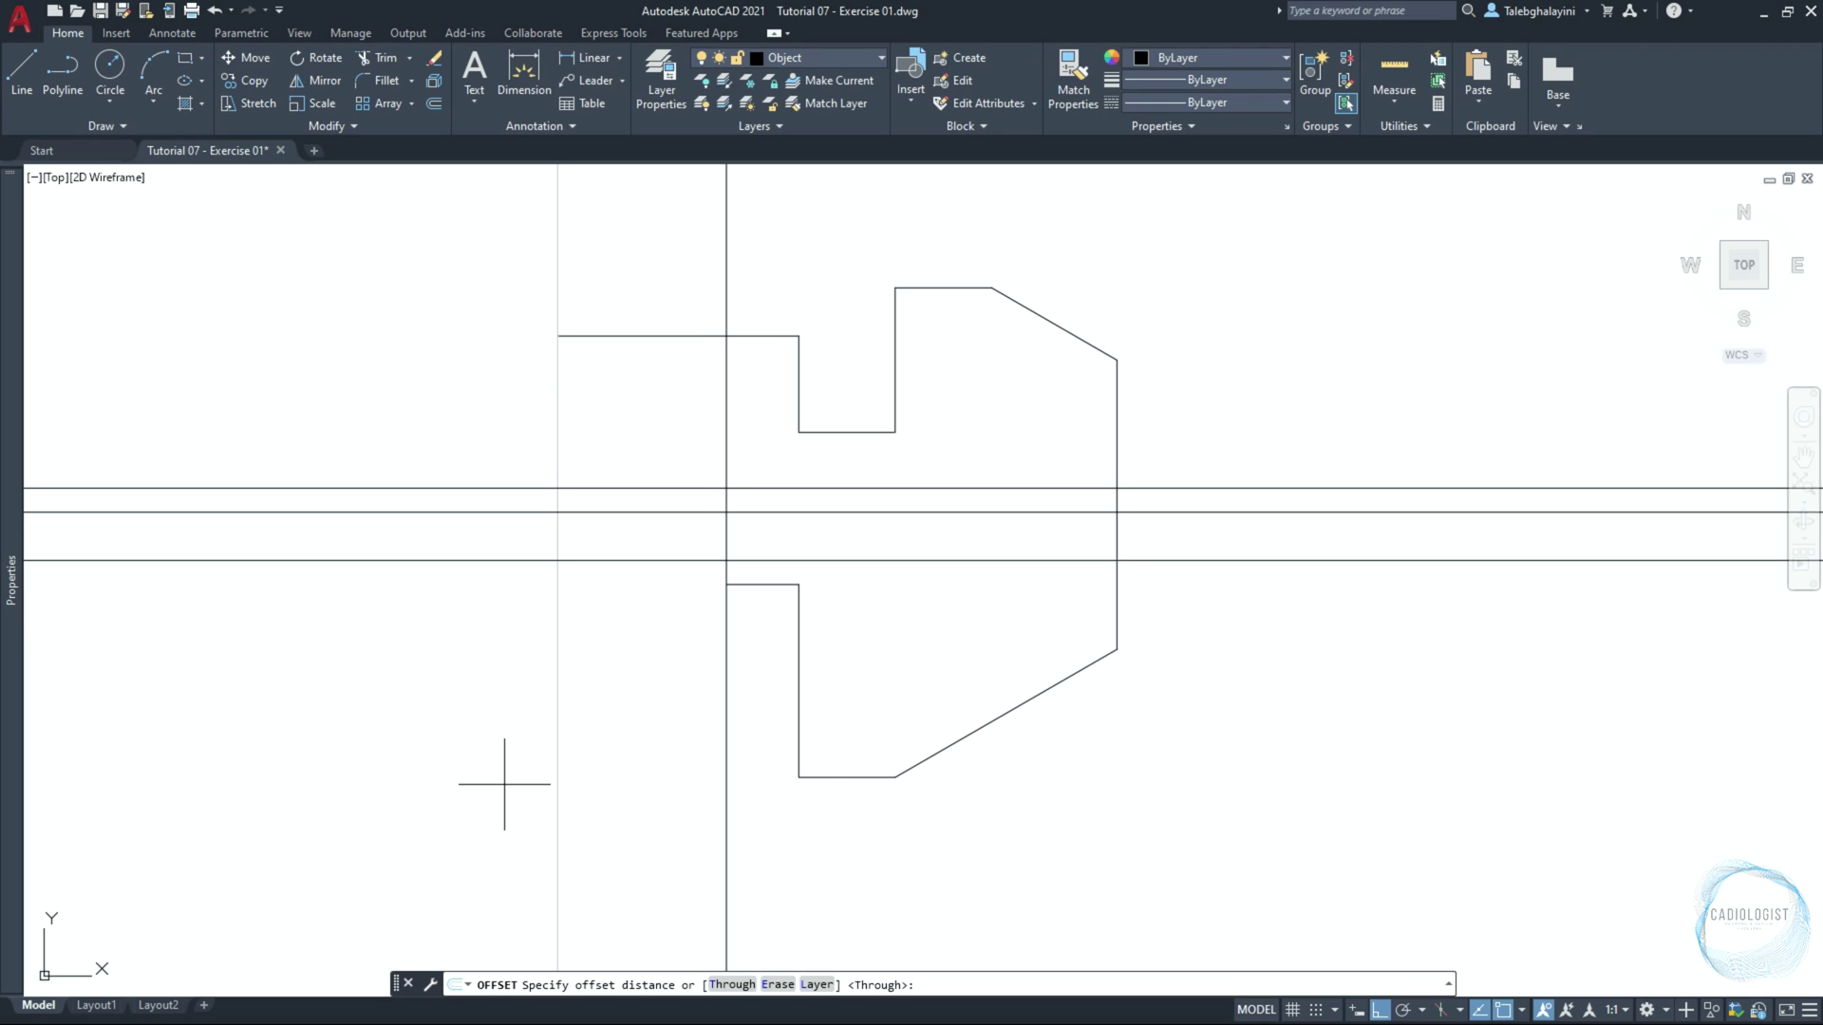
pyautogui.press('Return')
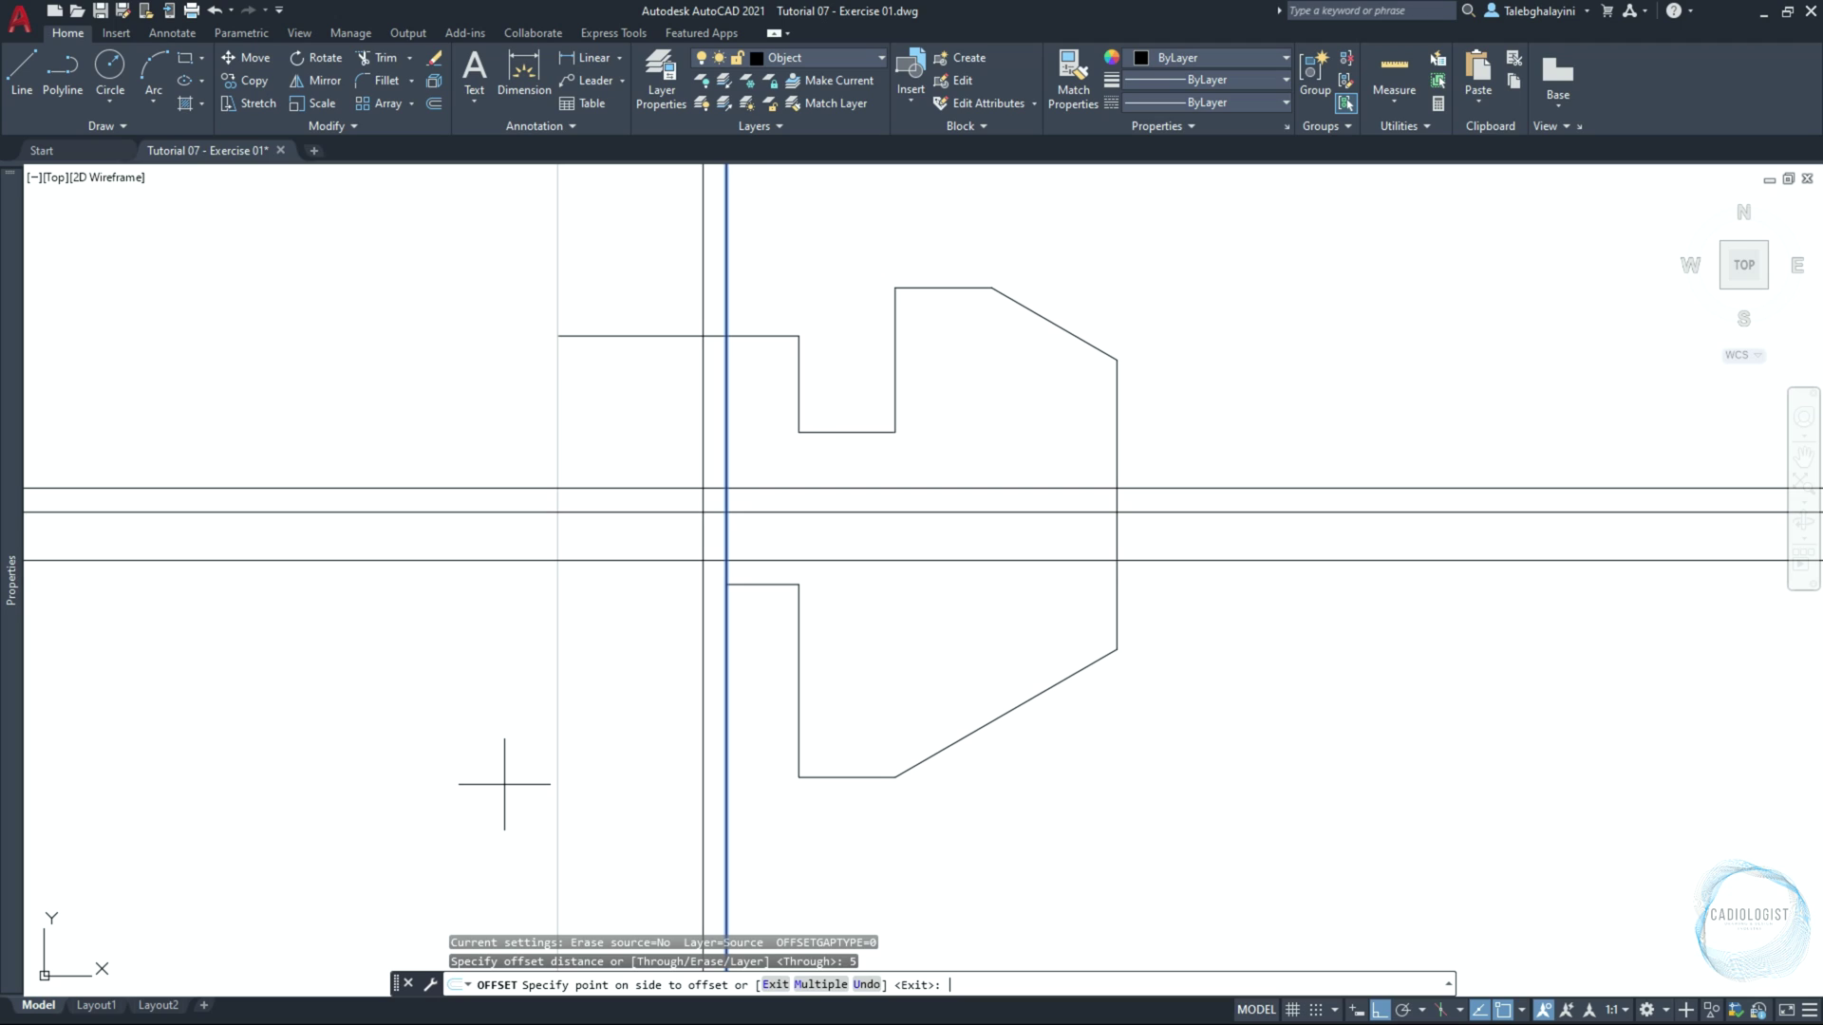
pyautogui.press('Return')
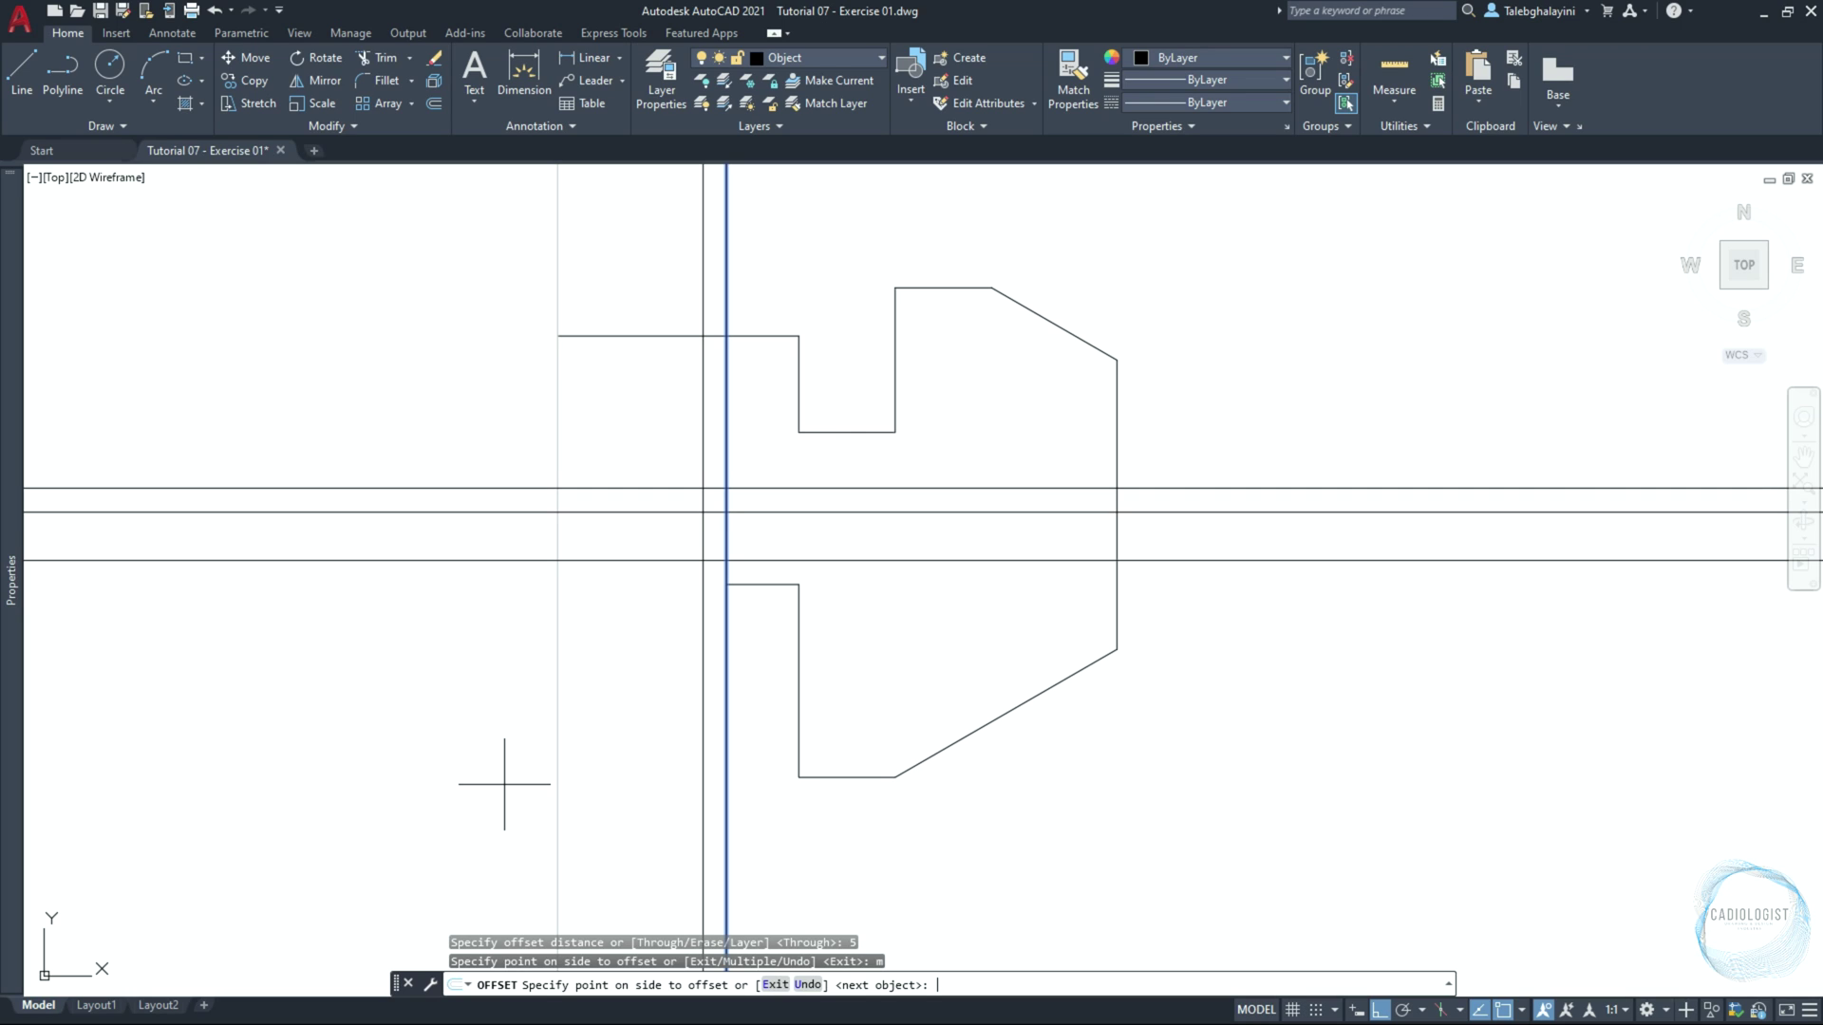
pyautogui.click(462, 785)
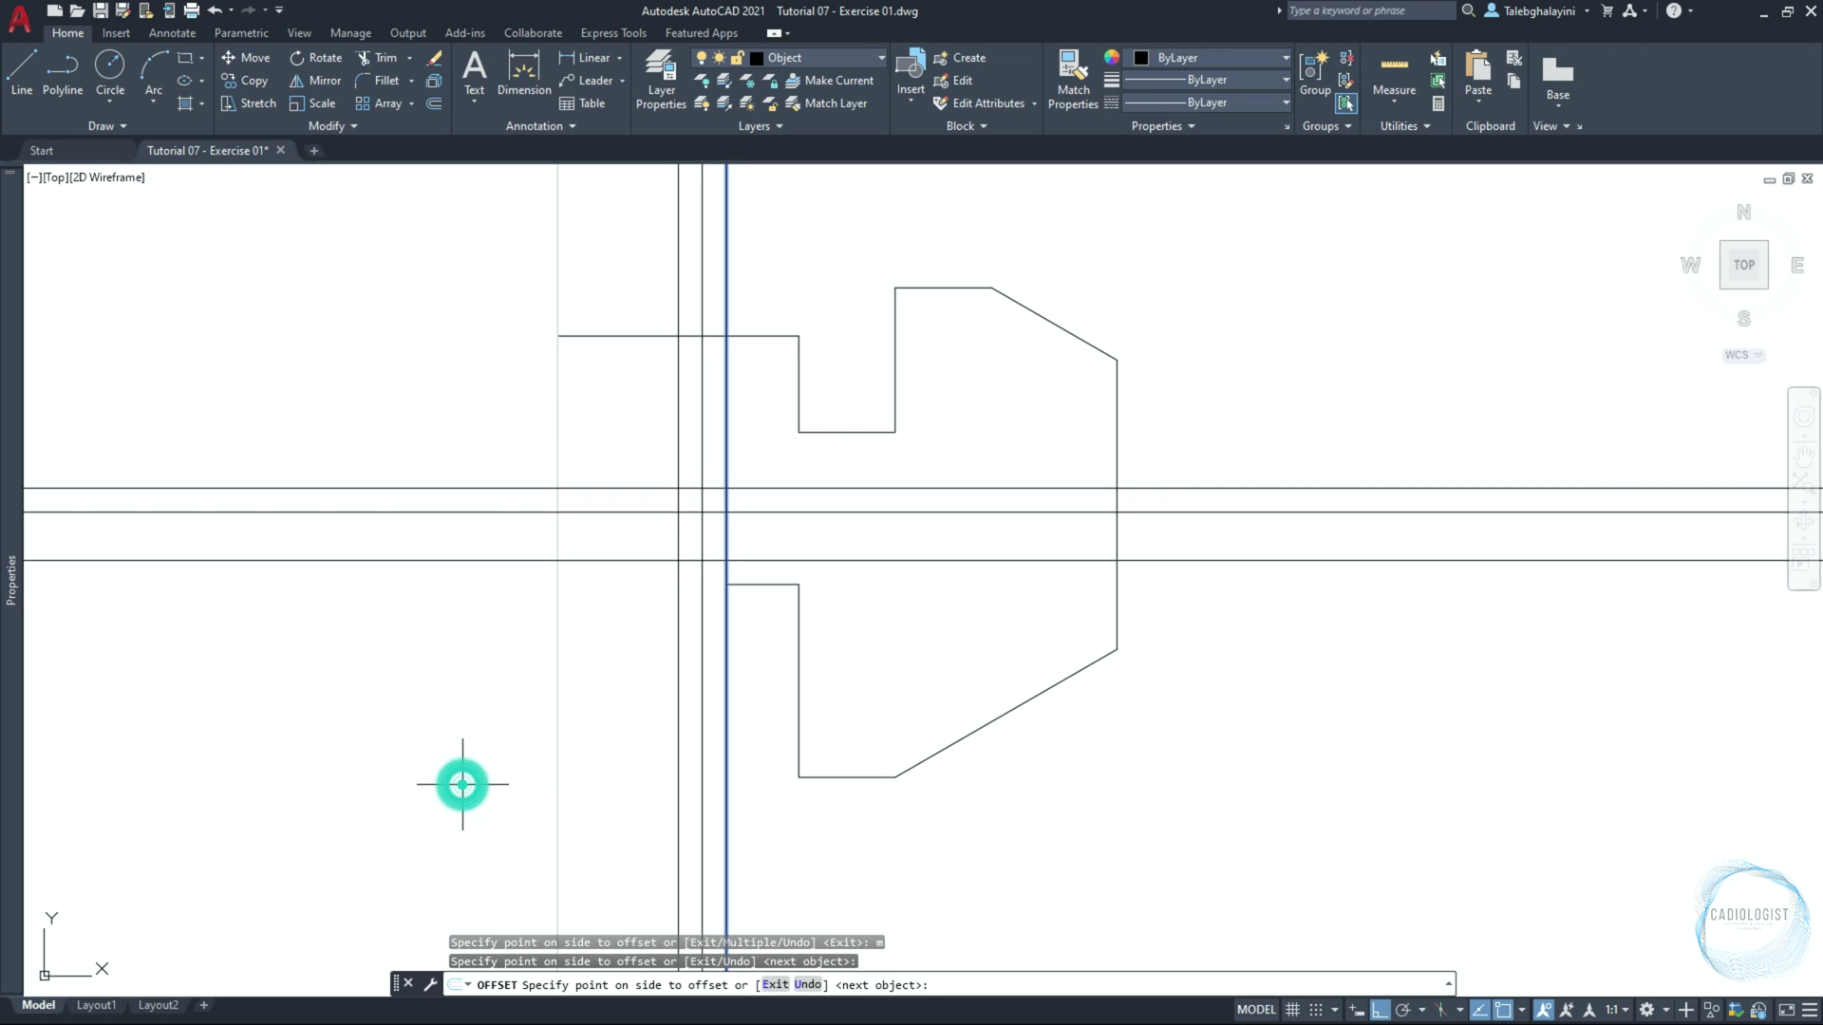
pyautogui.click(437, 776)
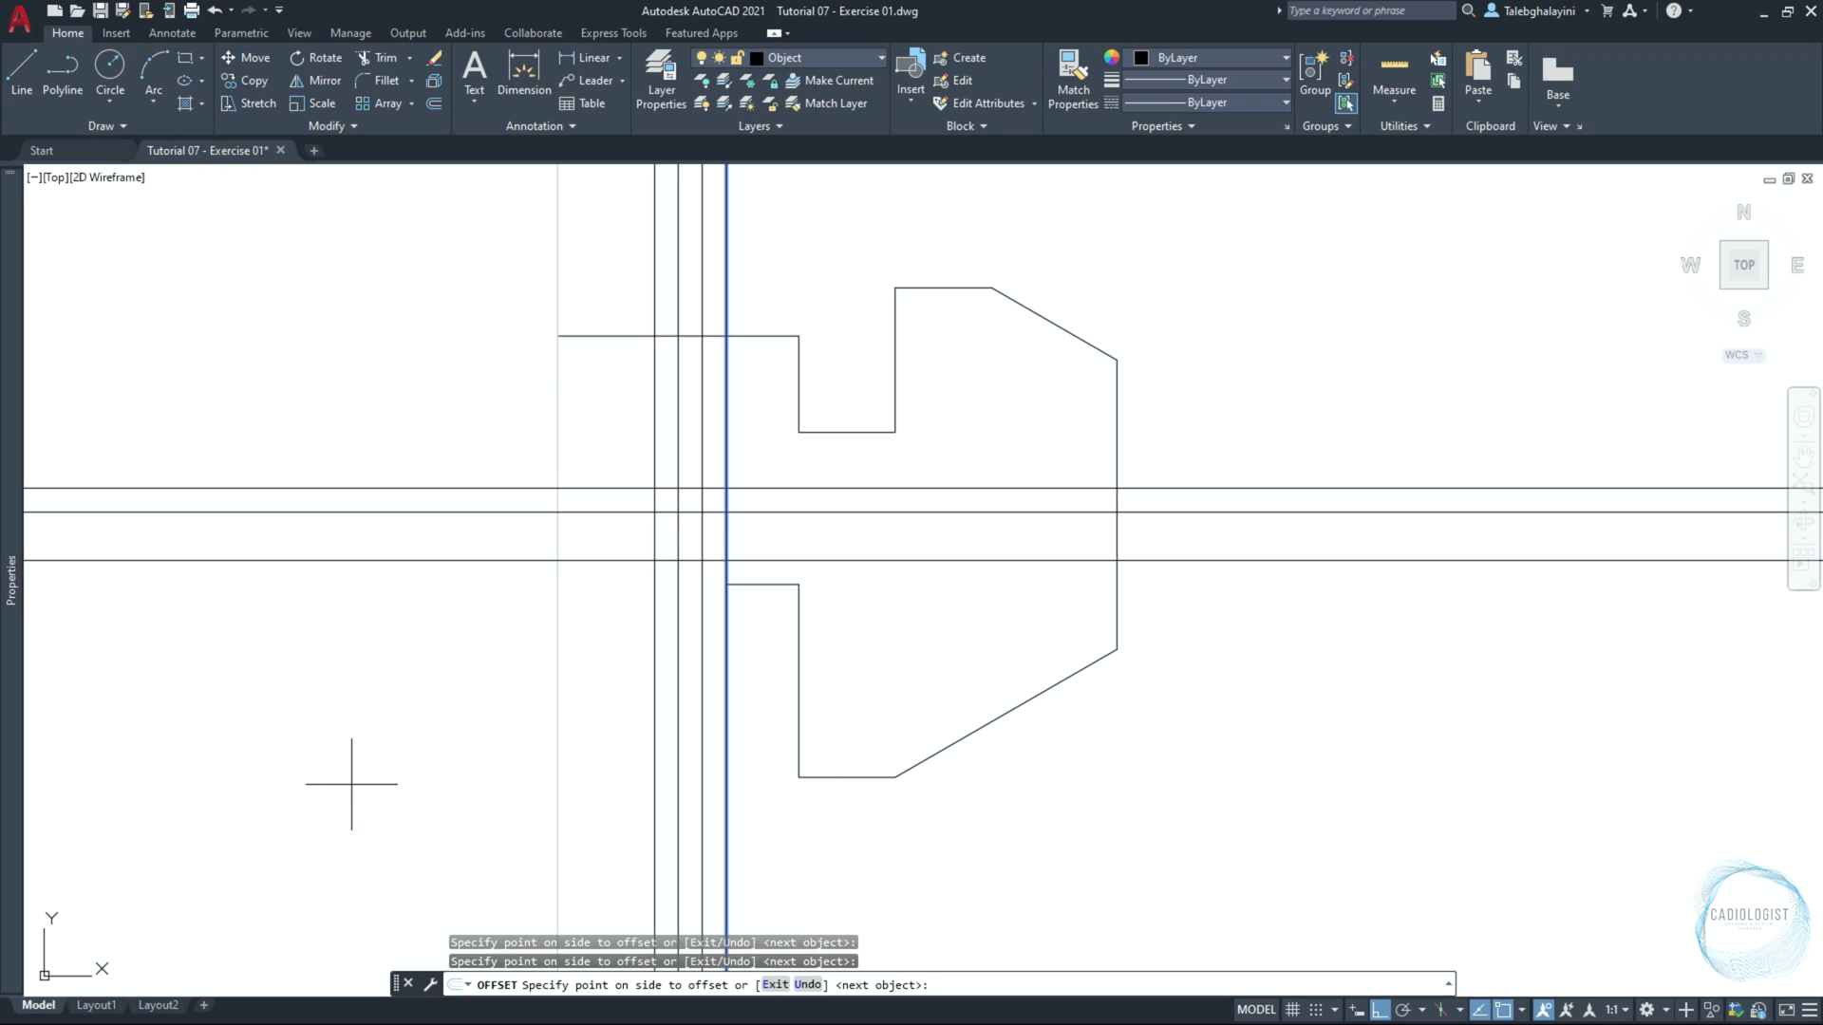
pyautogui.press('Escape')
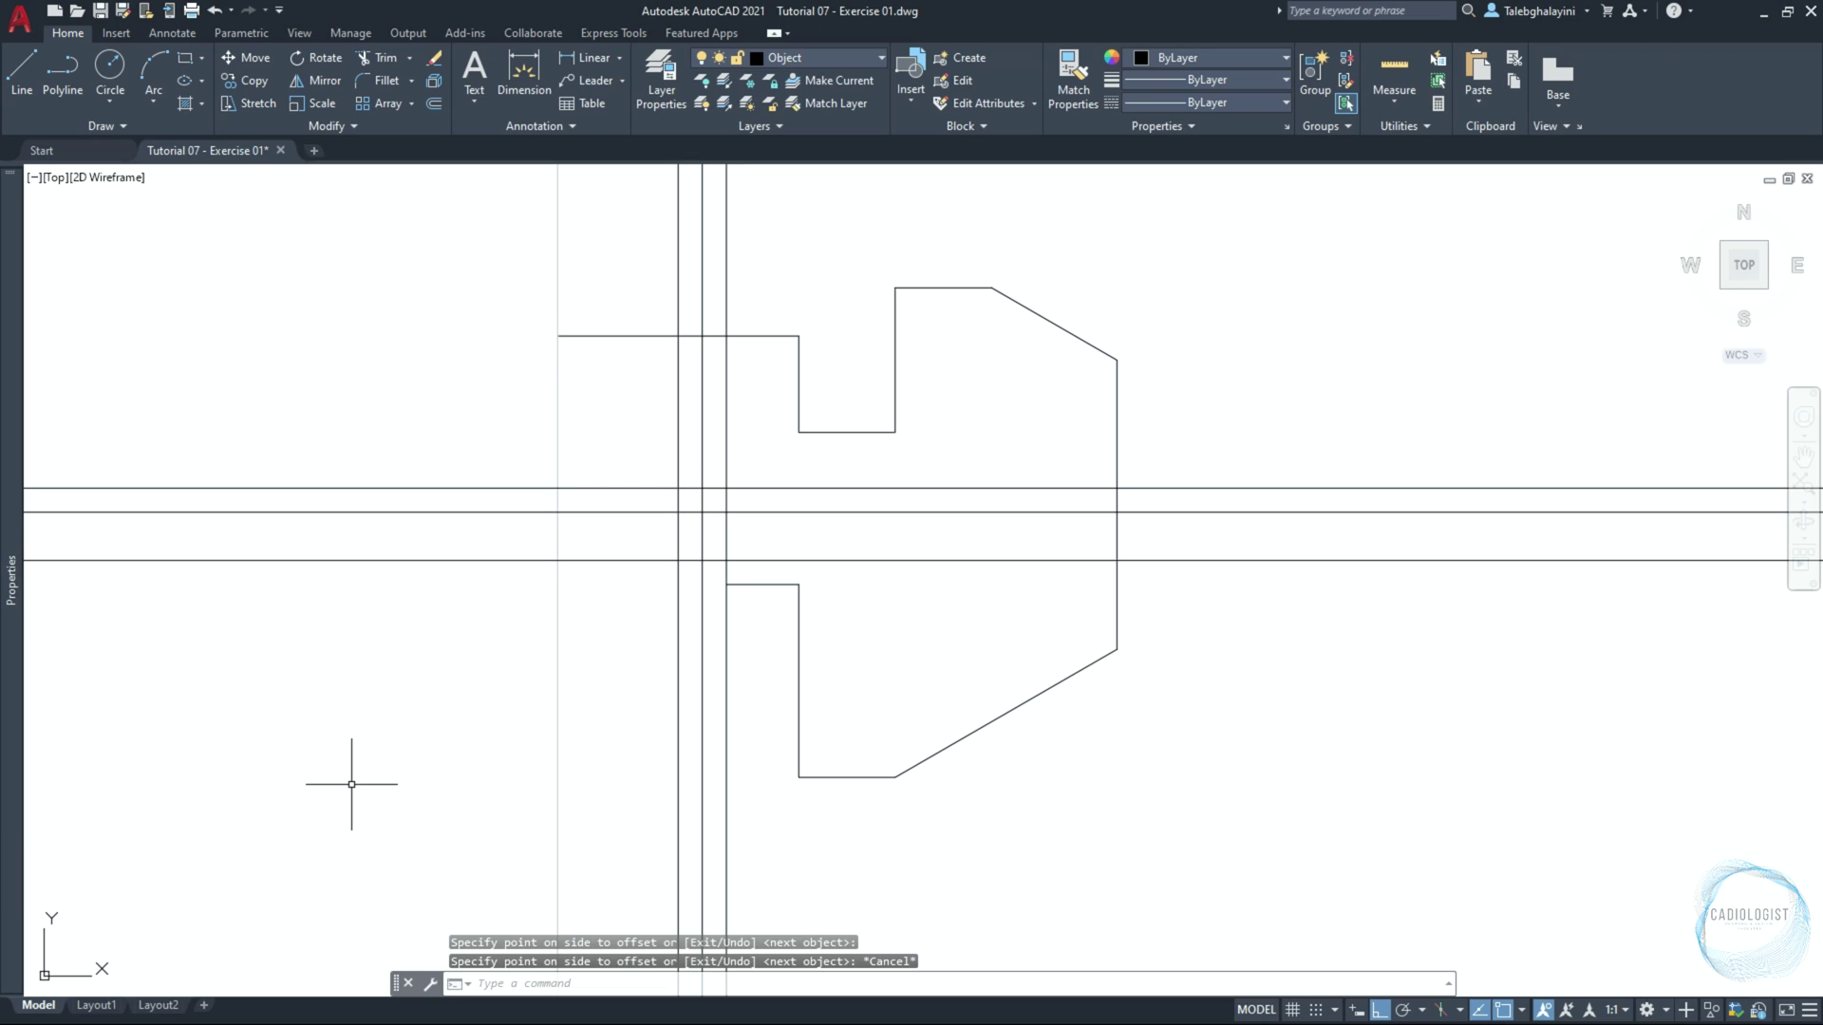
# Match the properties of the leftmost gray construction line onto the three horizontal and three newer vertical construction lines
pyautogui.write('ma')
pyautogui.press('Return')
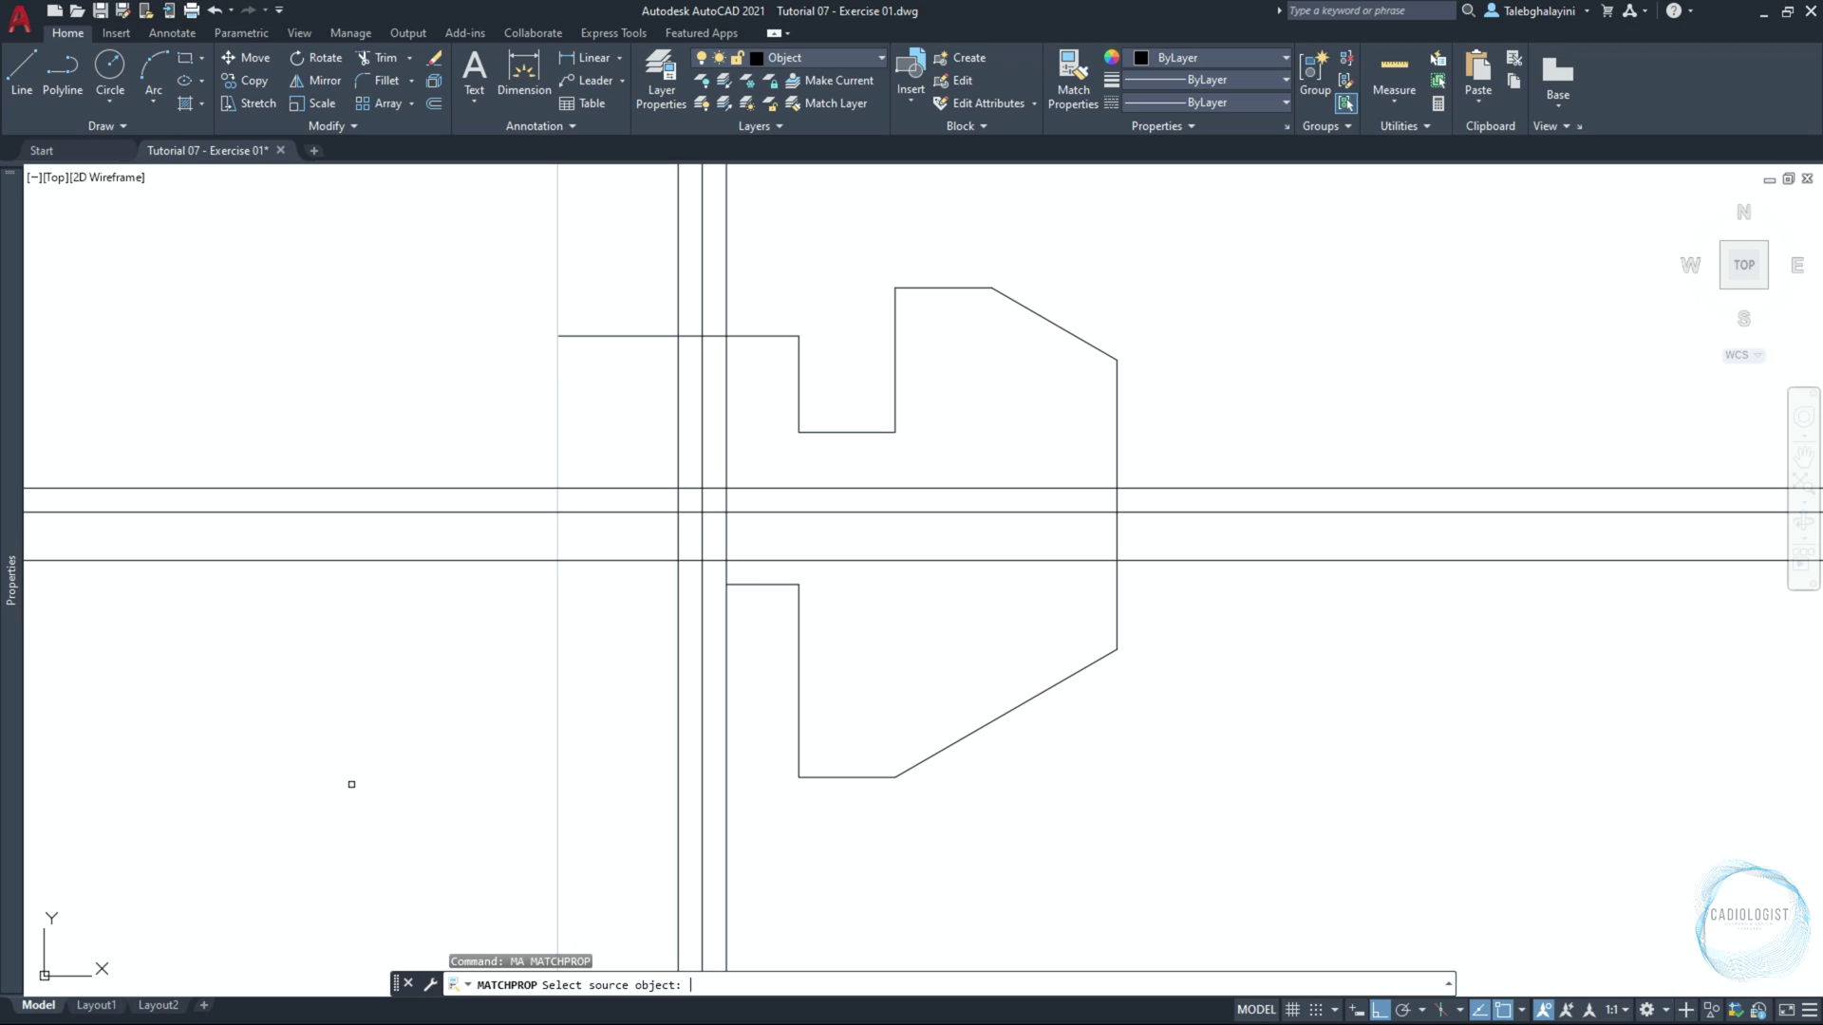
pyautogui.click(560, 636)
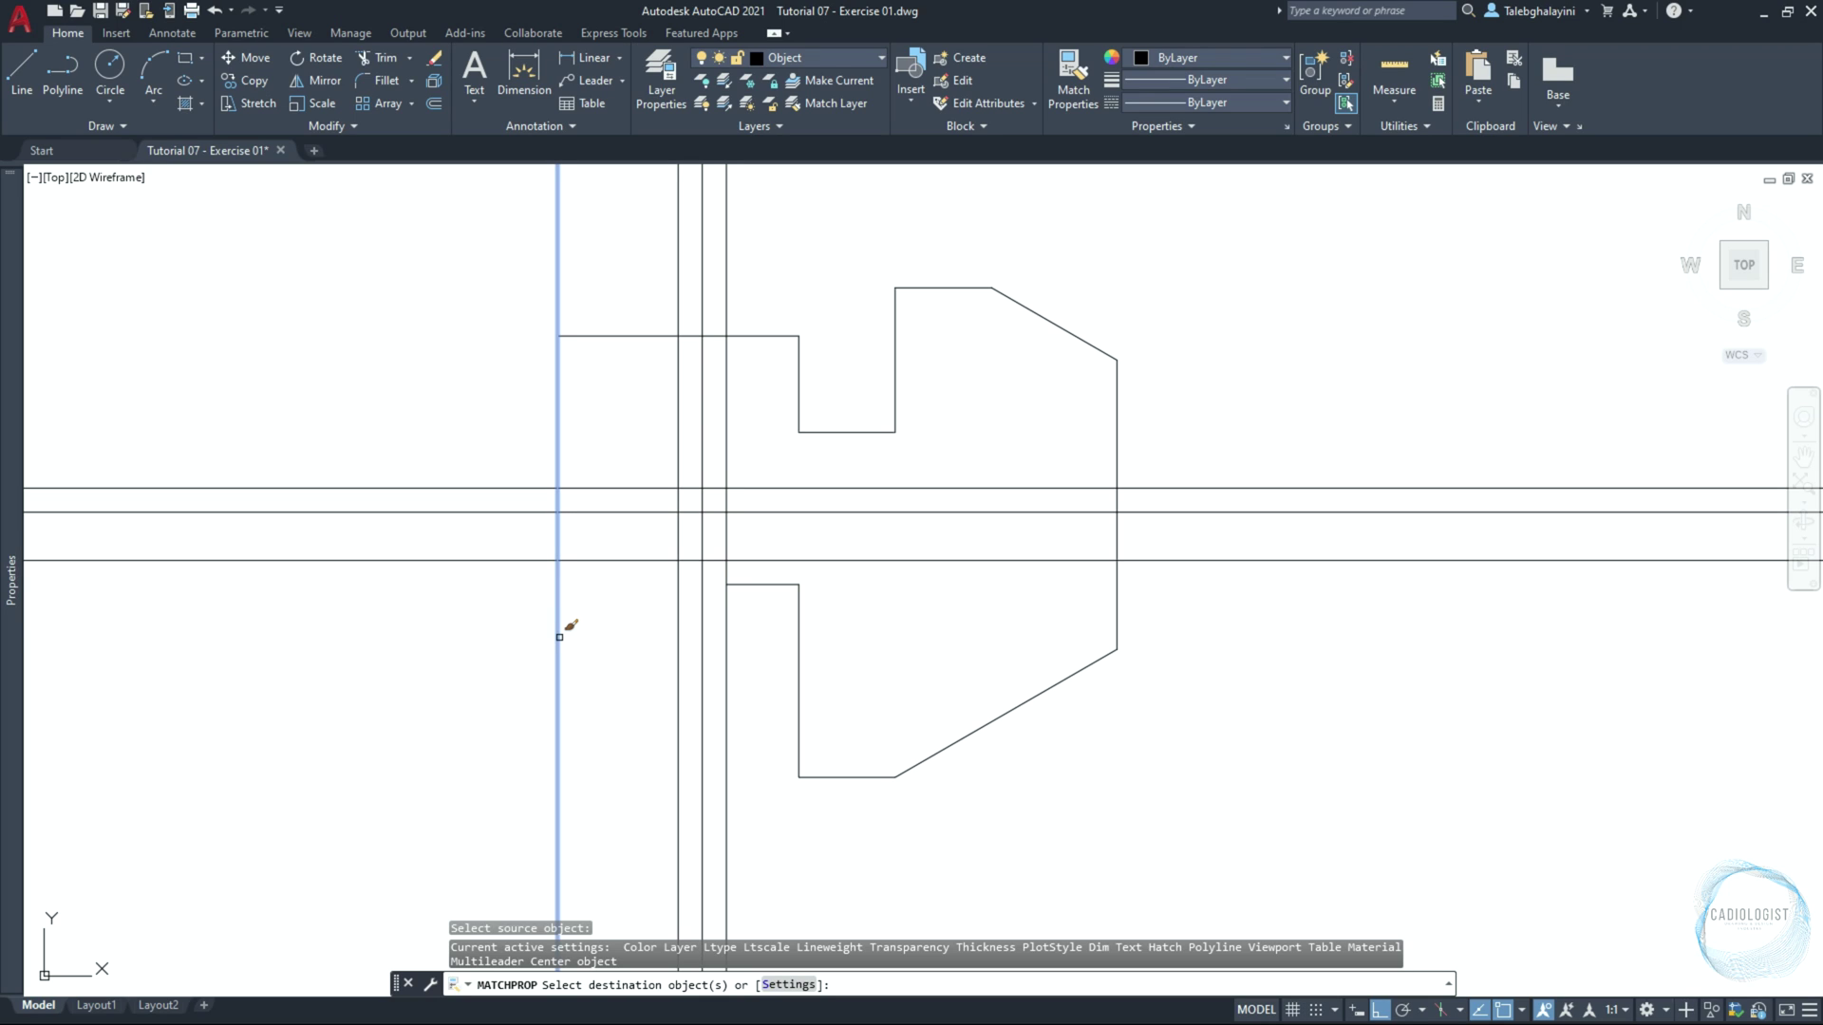
pyautogui.click(762, 475)
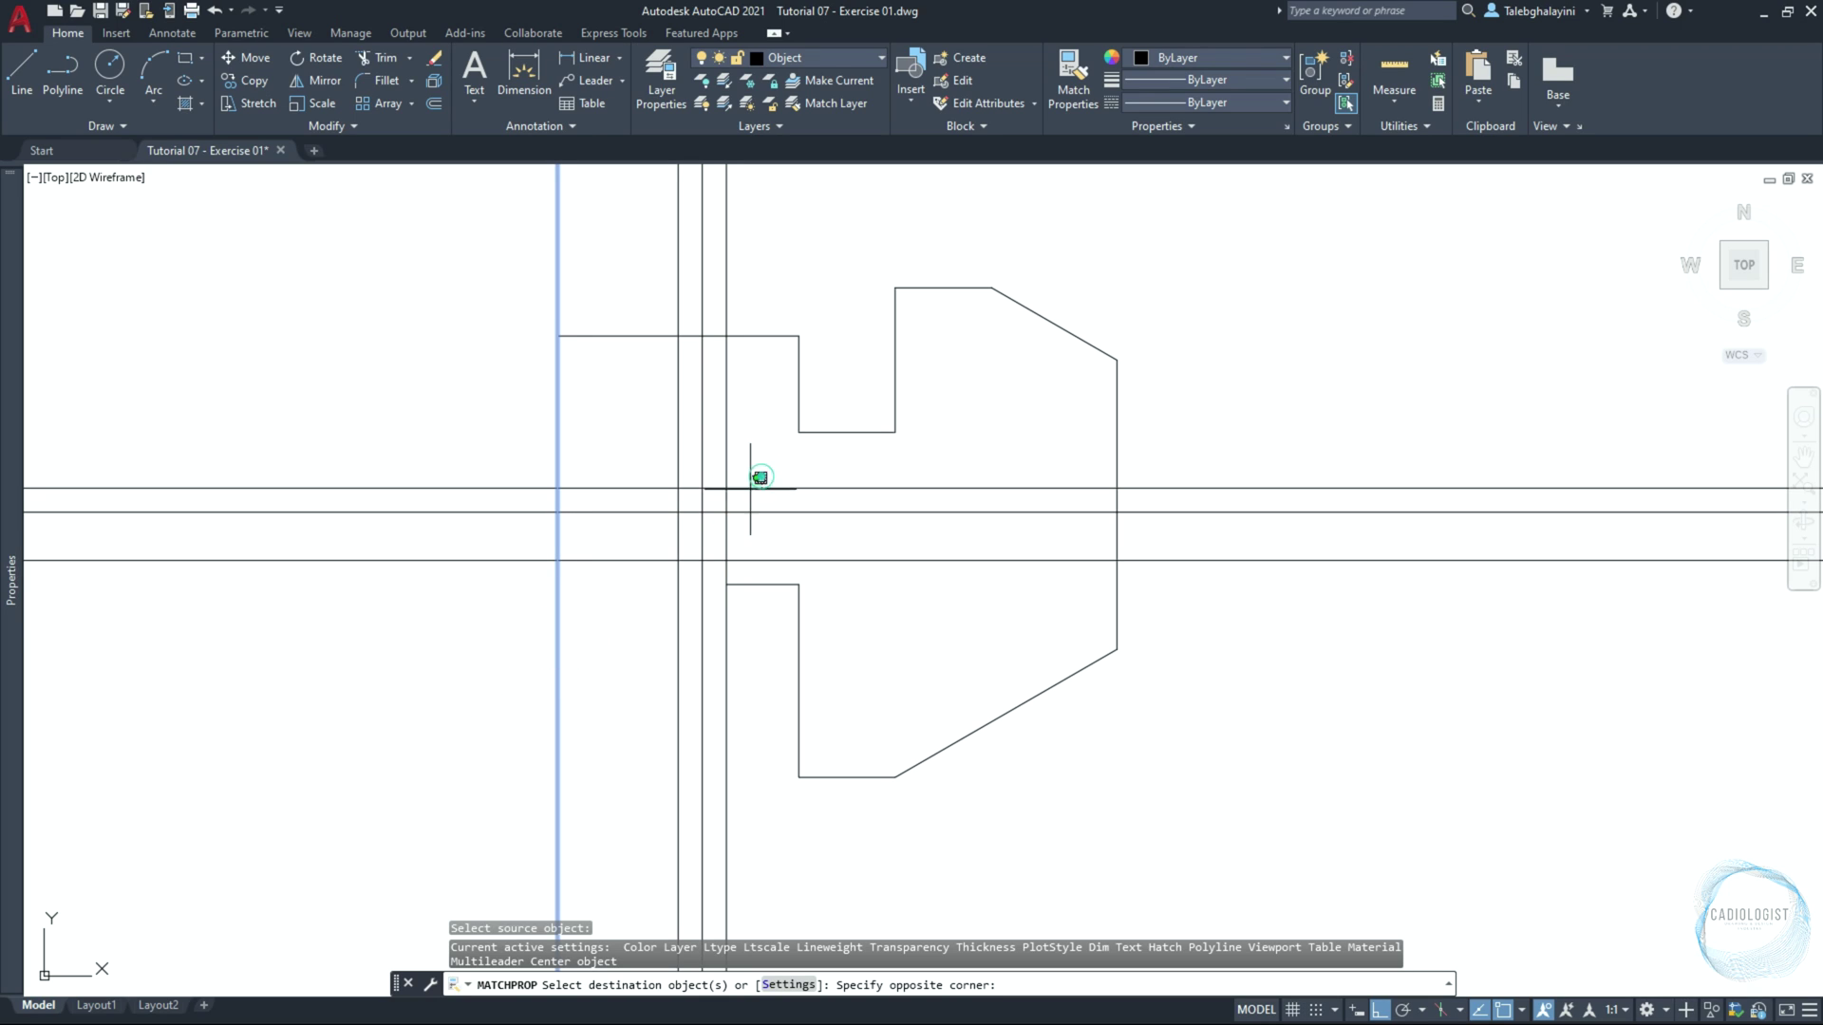
pyautogui.click(649, 574)
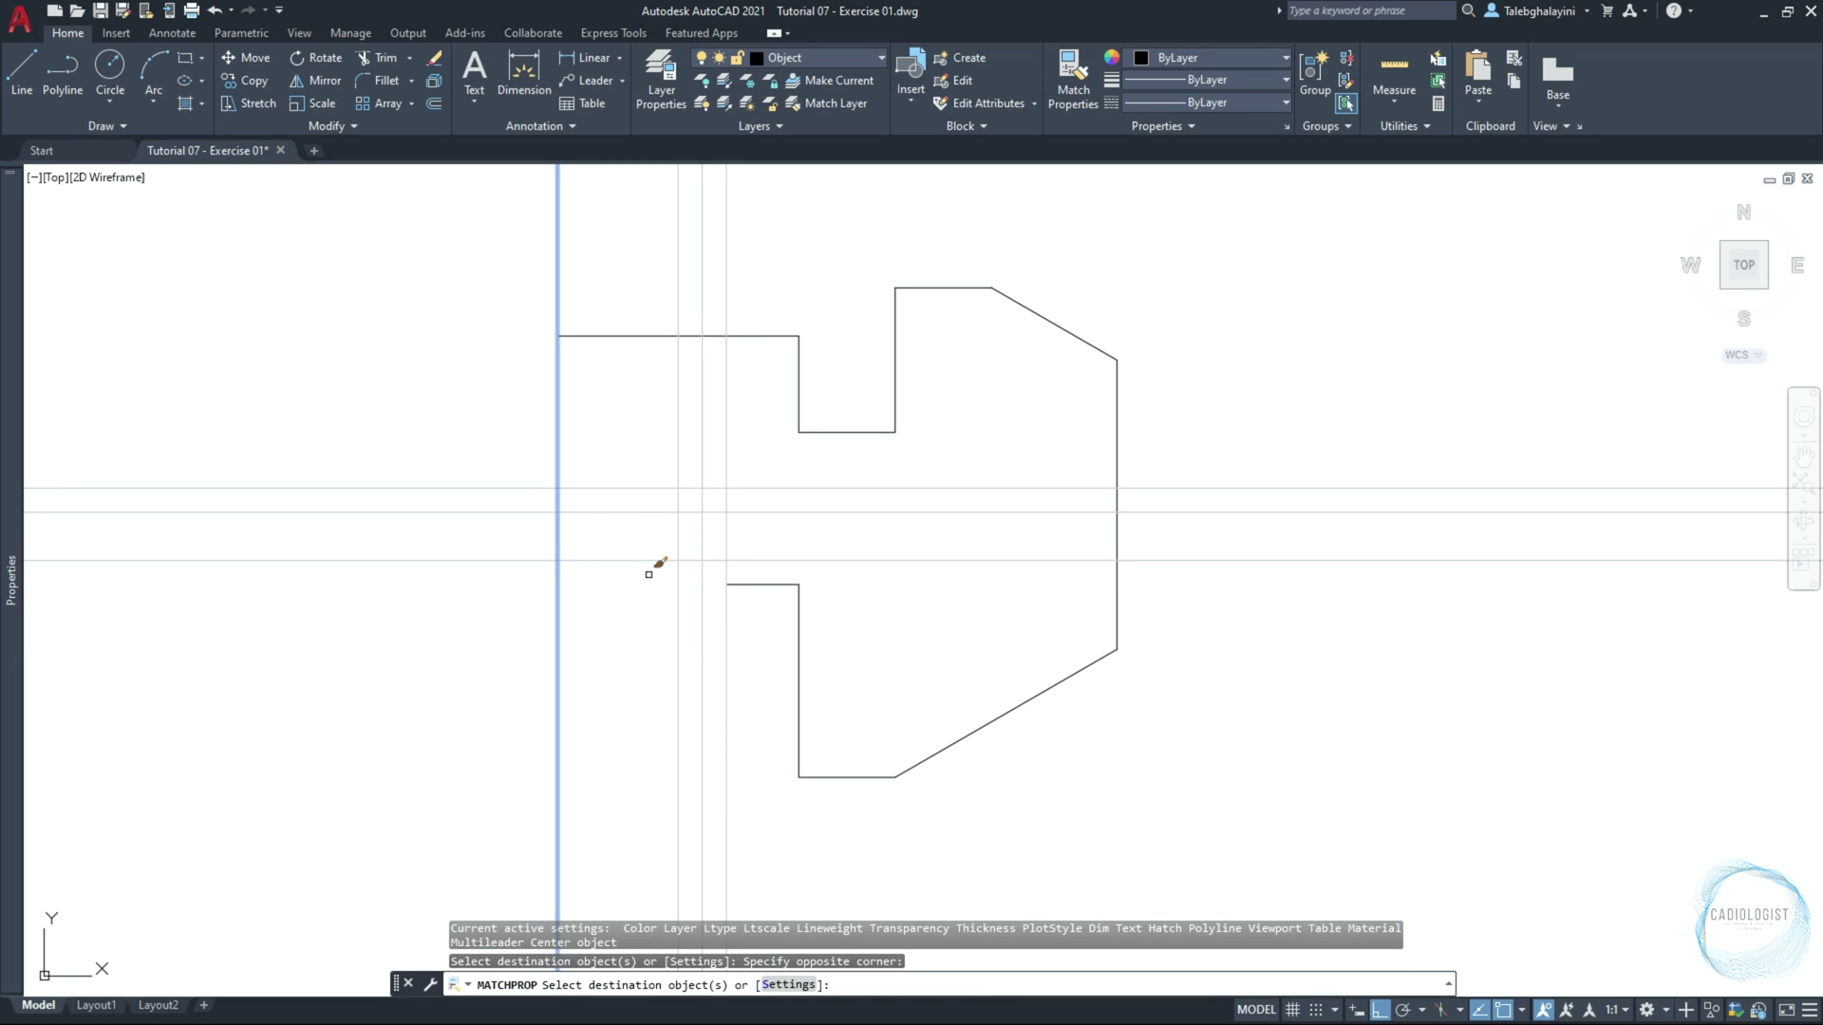
pyautogui.press('Return')
# Enable the Intersection object snap and draw diagonal, vertical and diagonal polyline segments through the construction-line intersections from the 15-unit segment's free end
pyautogui.write('pl')
pyautogui.press('Return')
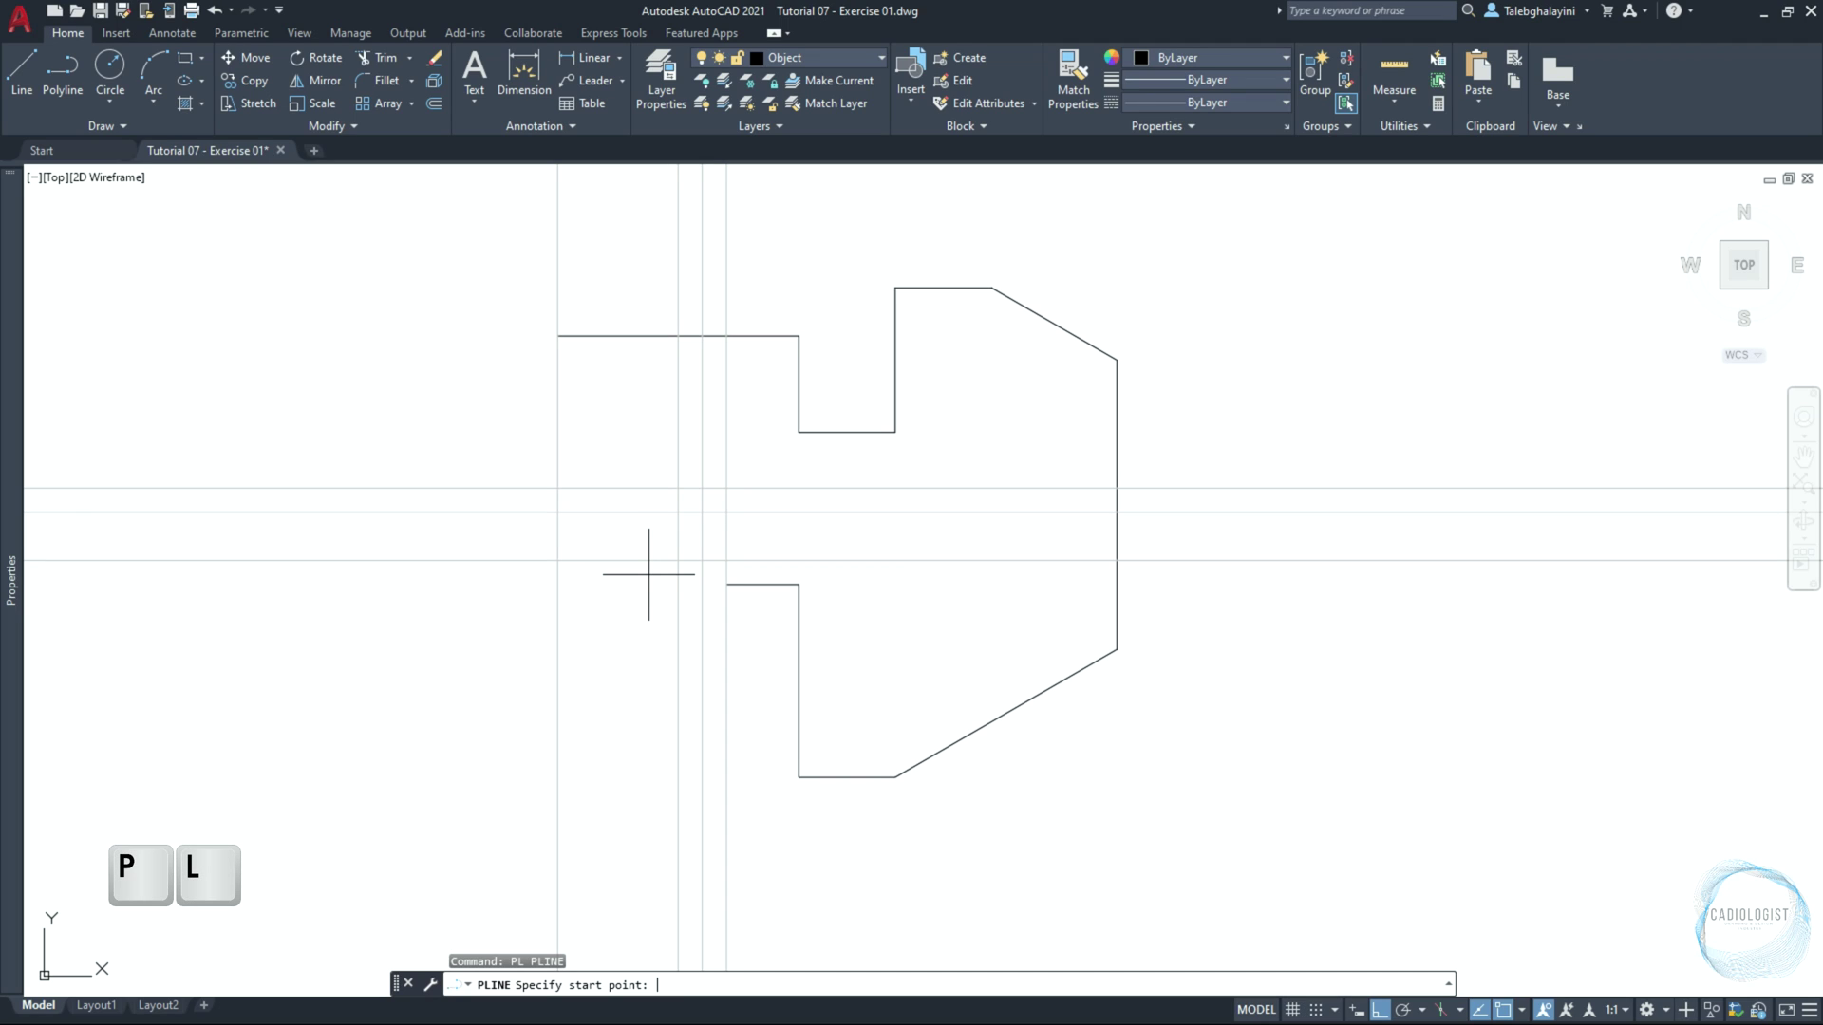
pyautogui.click(726, 584)
pyautogui.scroll(4, 725, 581)
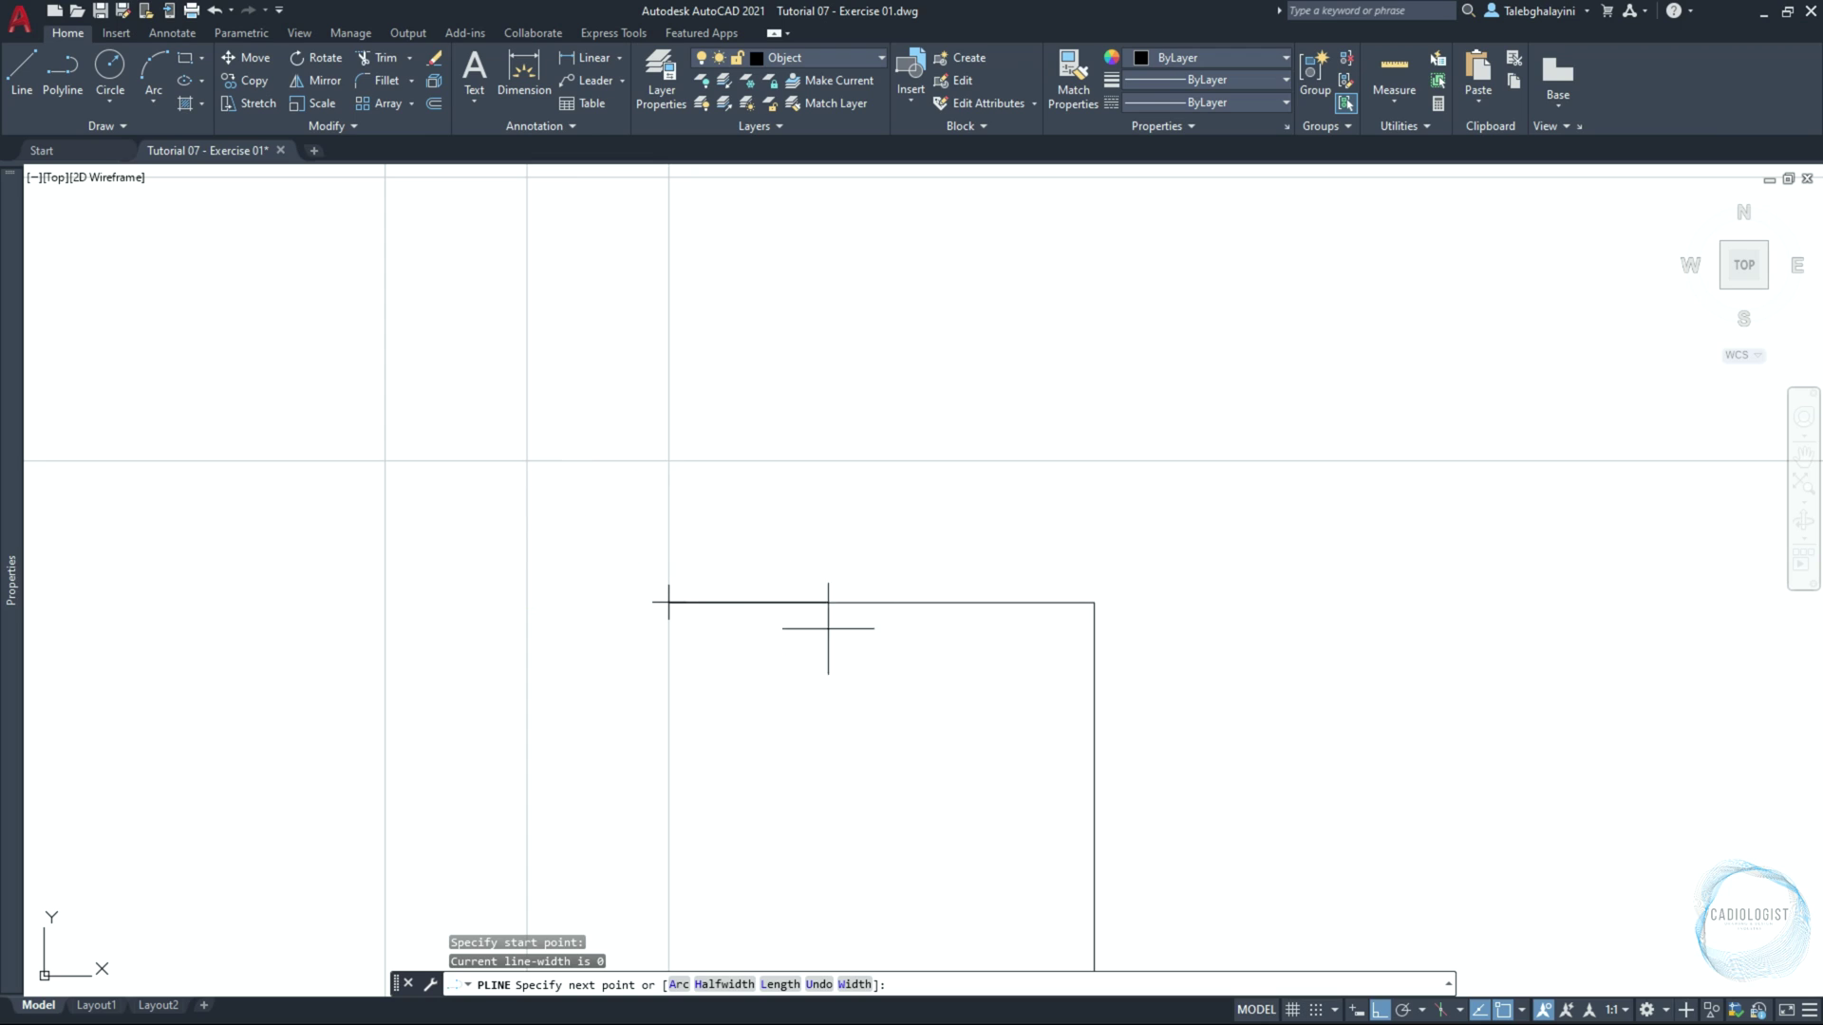
pyautogui.click(1520, 1010)
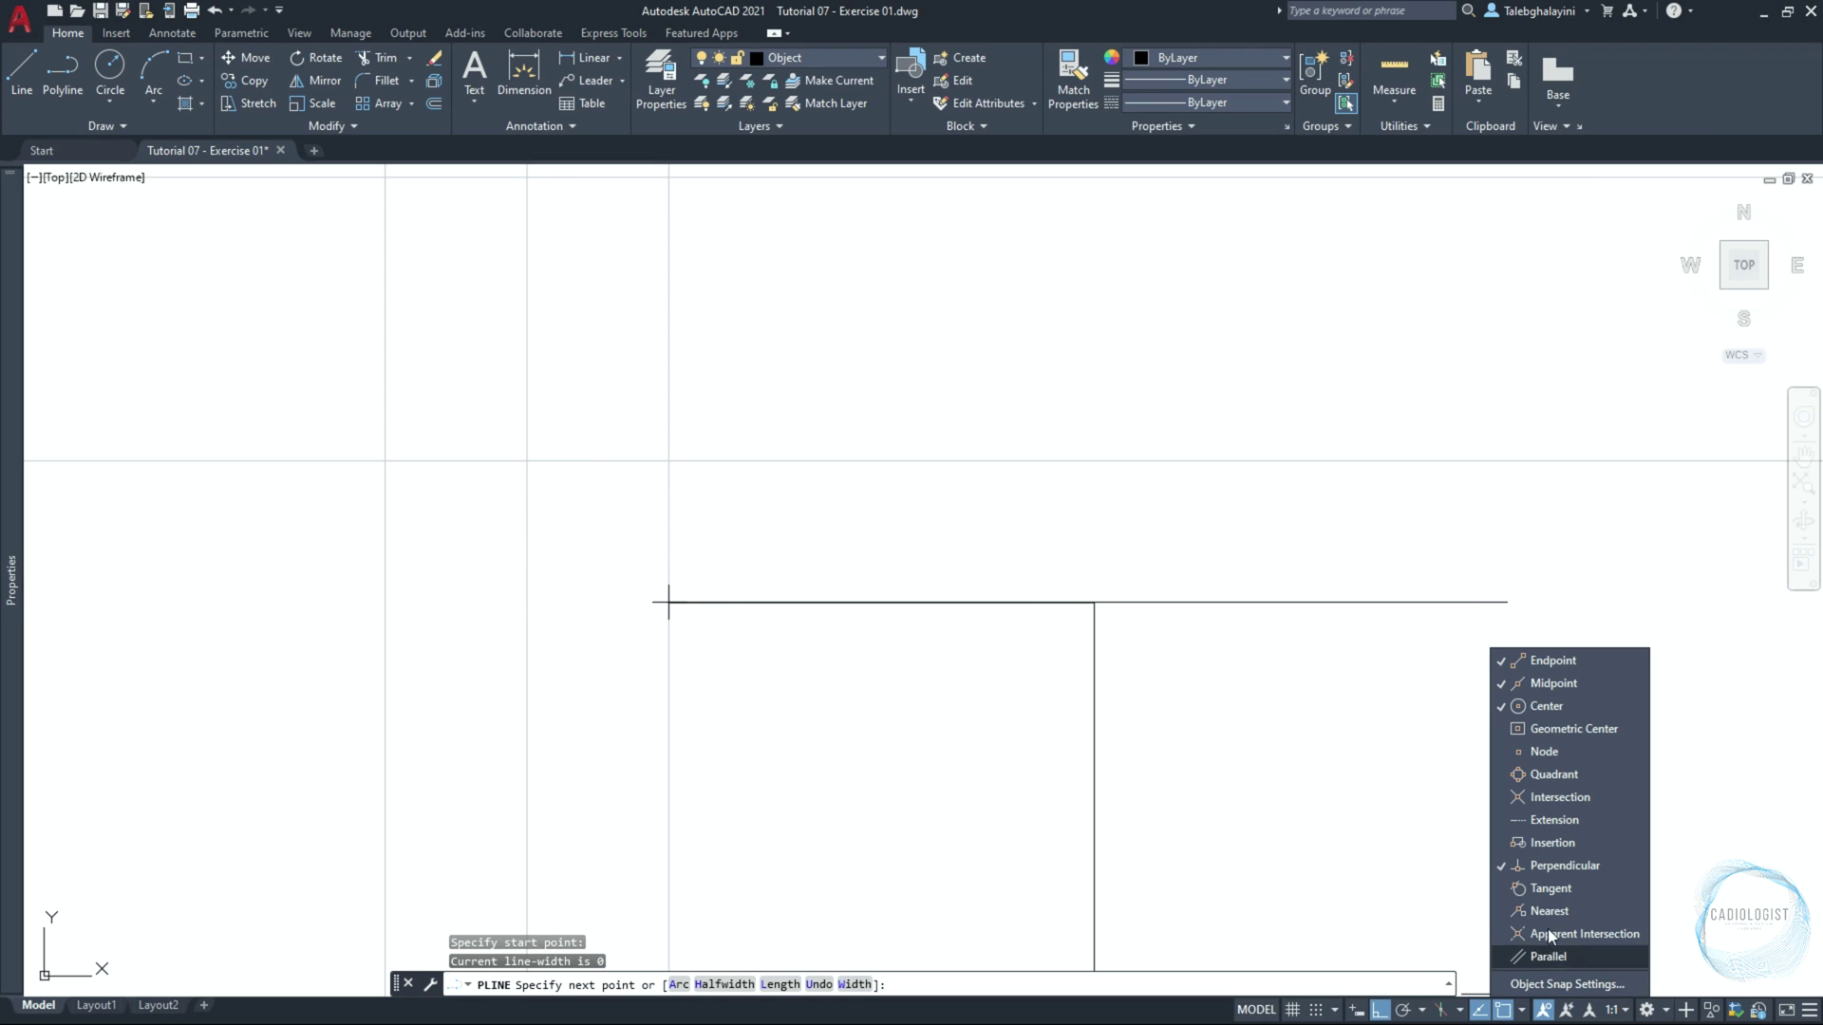
pyautogui.click(1575, 801)
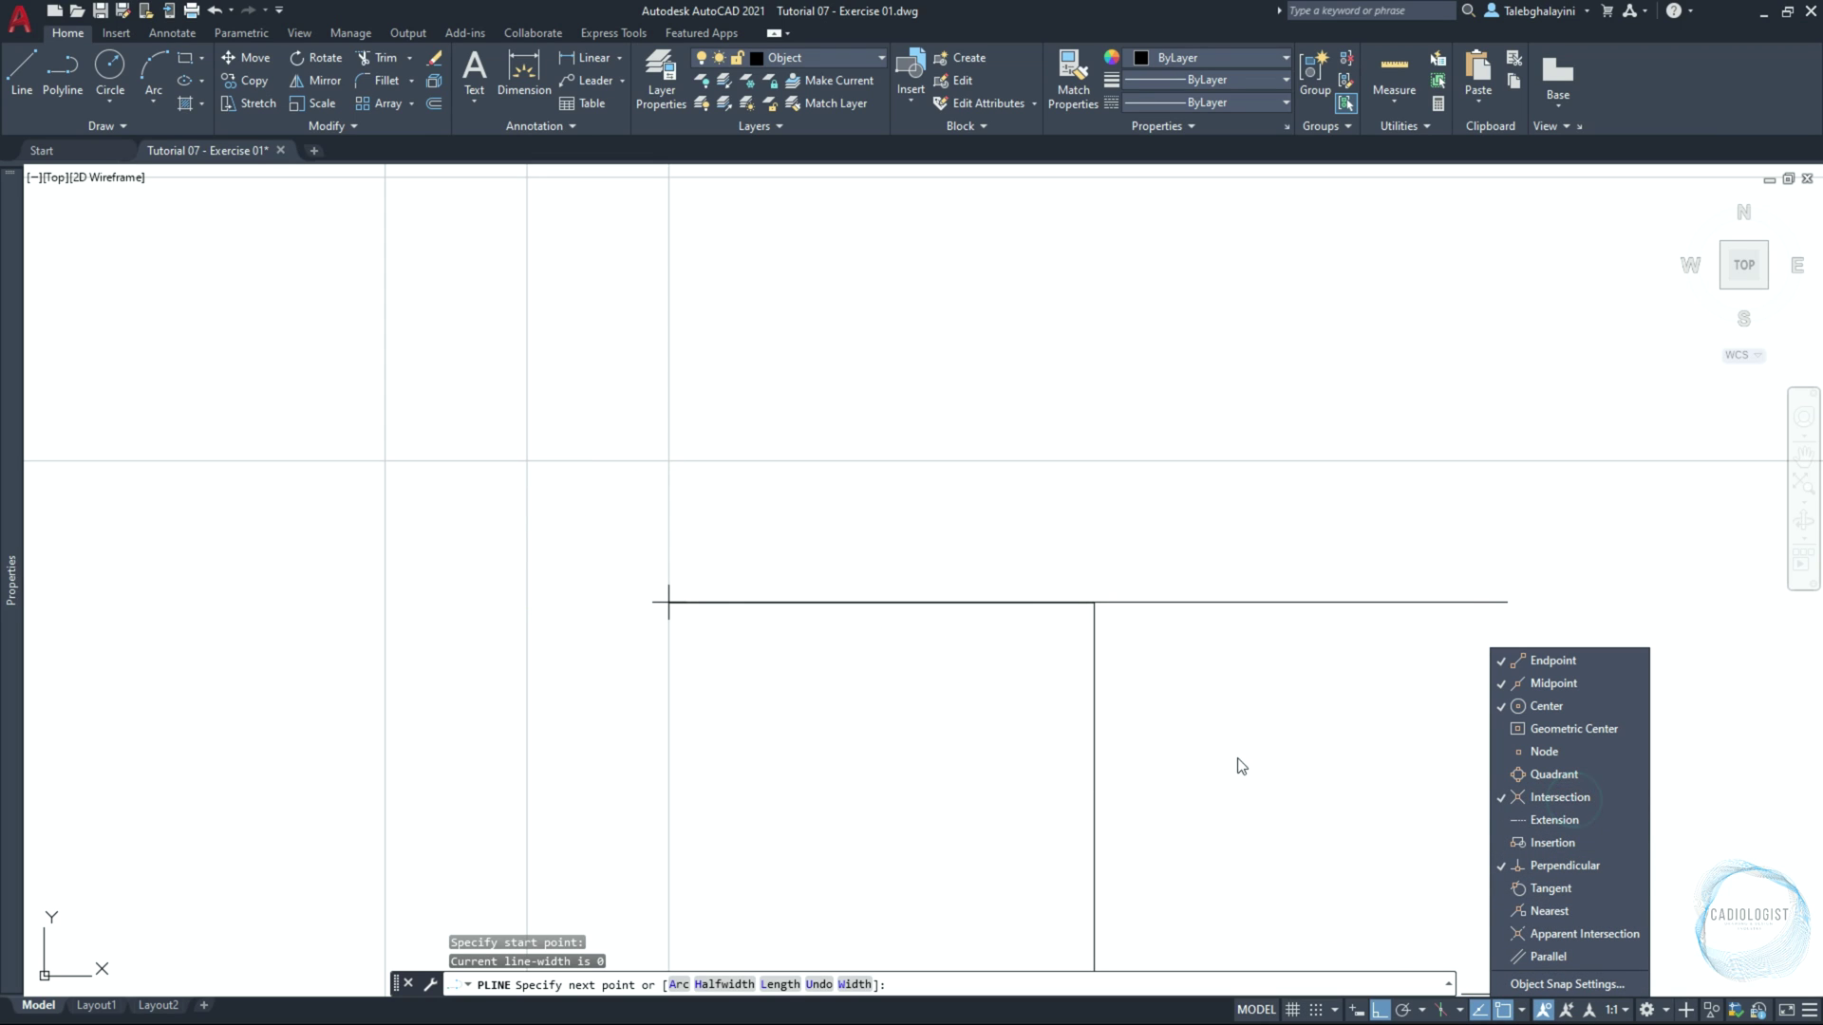
pyautogui.click(774, 704)
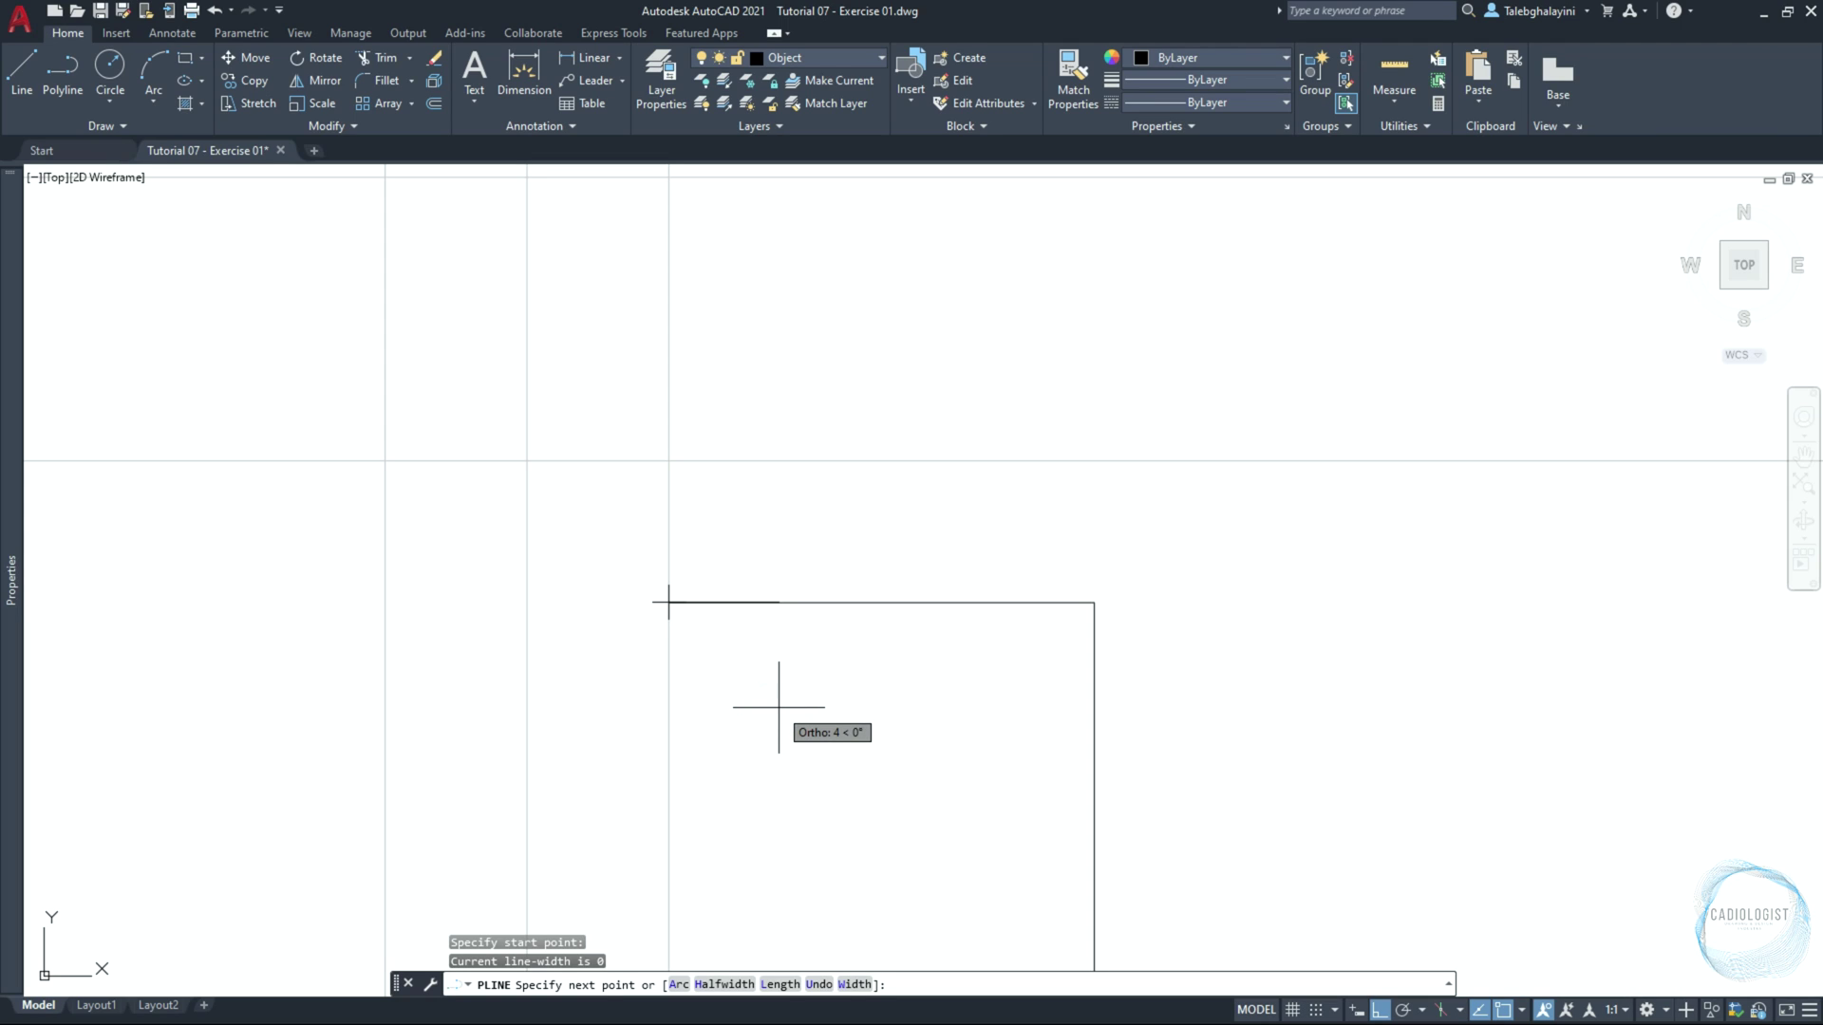
pyautogui.click(527, 460)
pyautogui.scroll(-3, 632, 508)
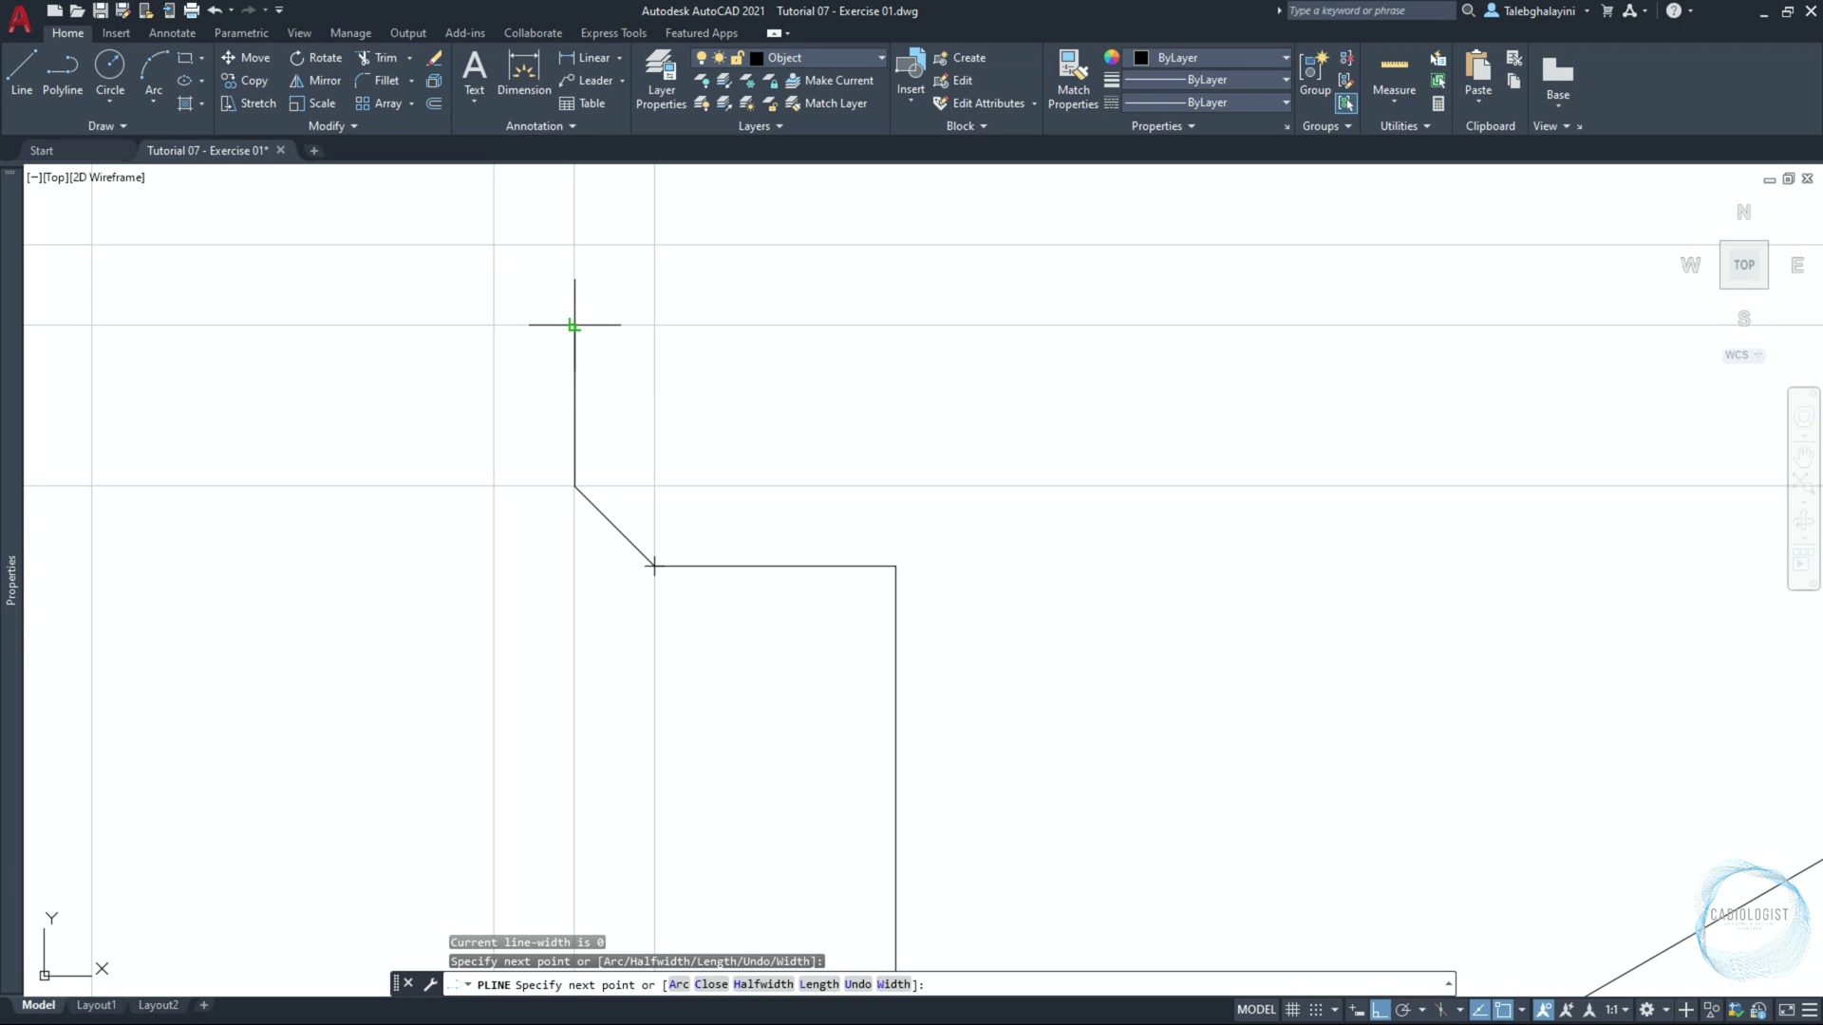
pyautogui.click(574, 325)
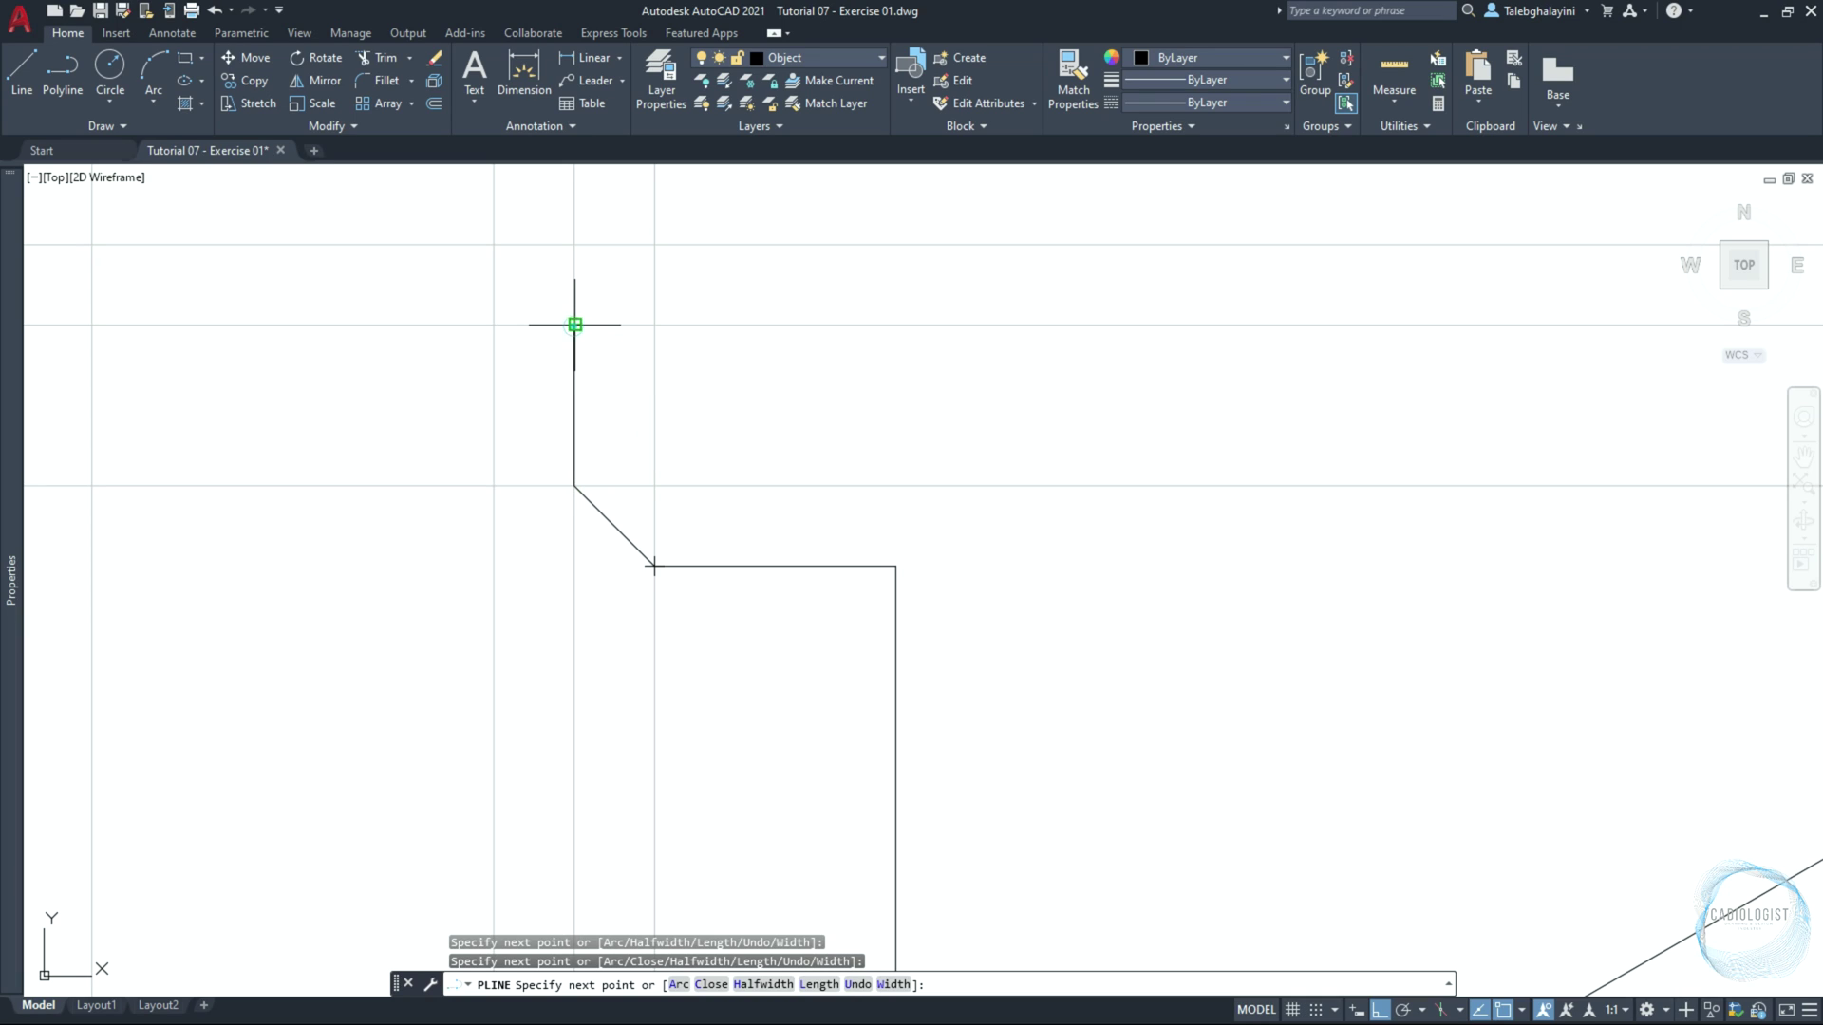
pyautogui.click(494, 245)
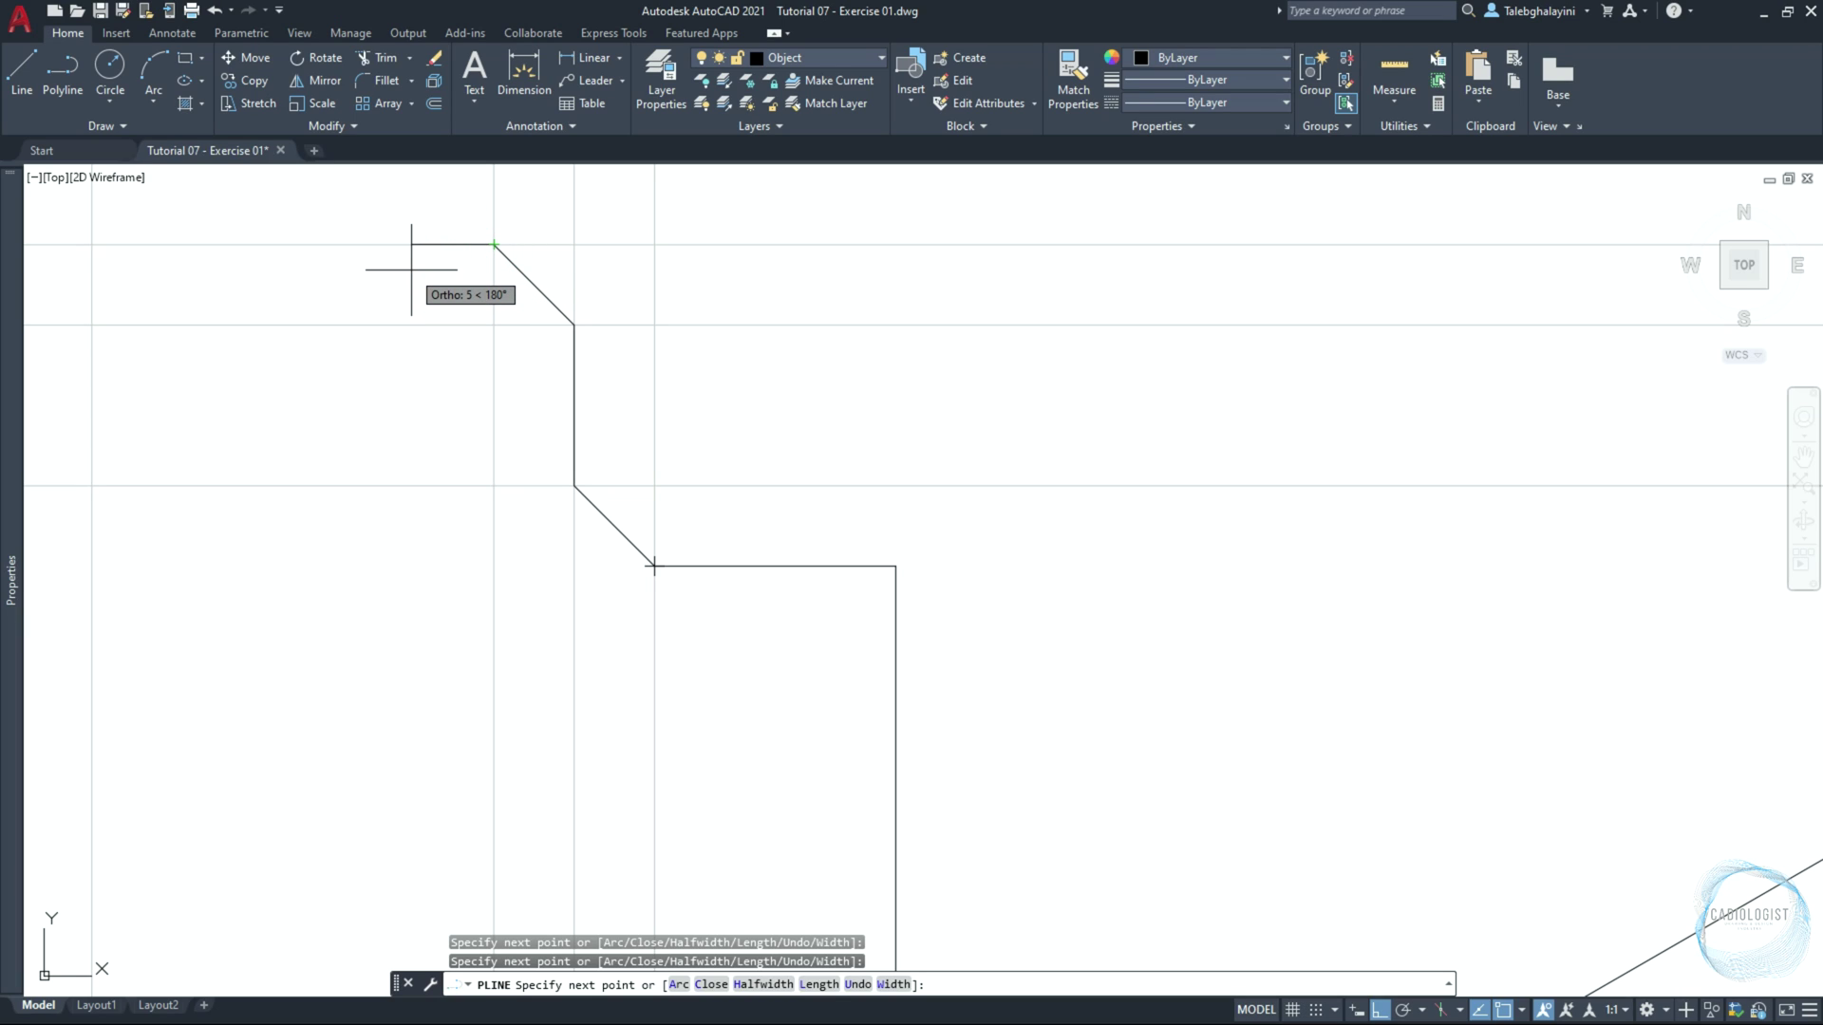
# Continue the polyline horizontally to the leftmost construction line and up to the upper horizontal line's end, closing the profile
pyautogui.click(92, 245)
pyautogui.scroll(-1, 196, 293)
pyautogui.moveTo(196, 293)
pyautogui.mouseDown(button='middle')
pyautogui.moveTo(428, 420)
pyautogui.moveTo(669, 790)
pyautogui.mouseUp(button='middle')
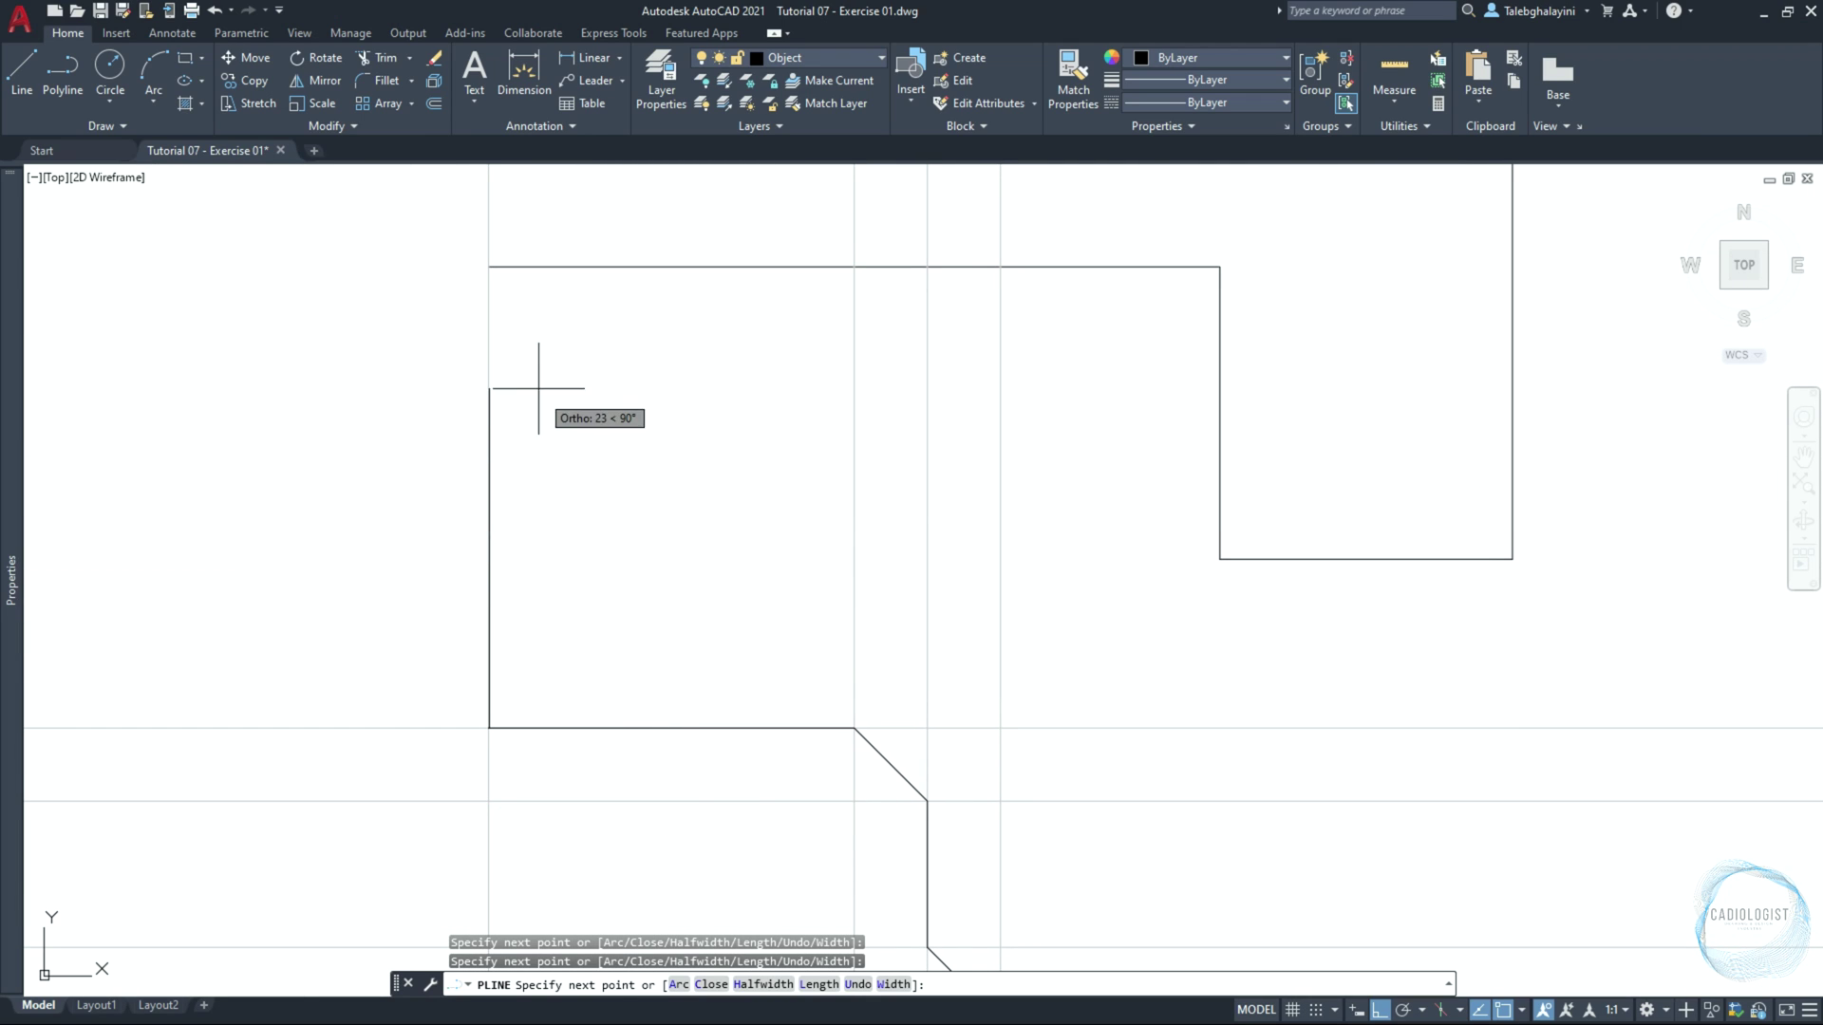
pyautogui.click(489, 266)
pyautogui.press('Return')
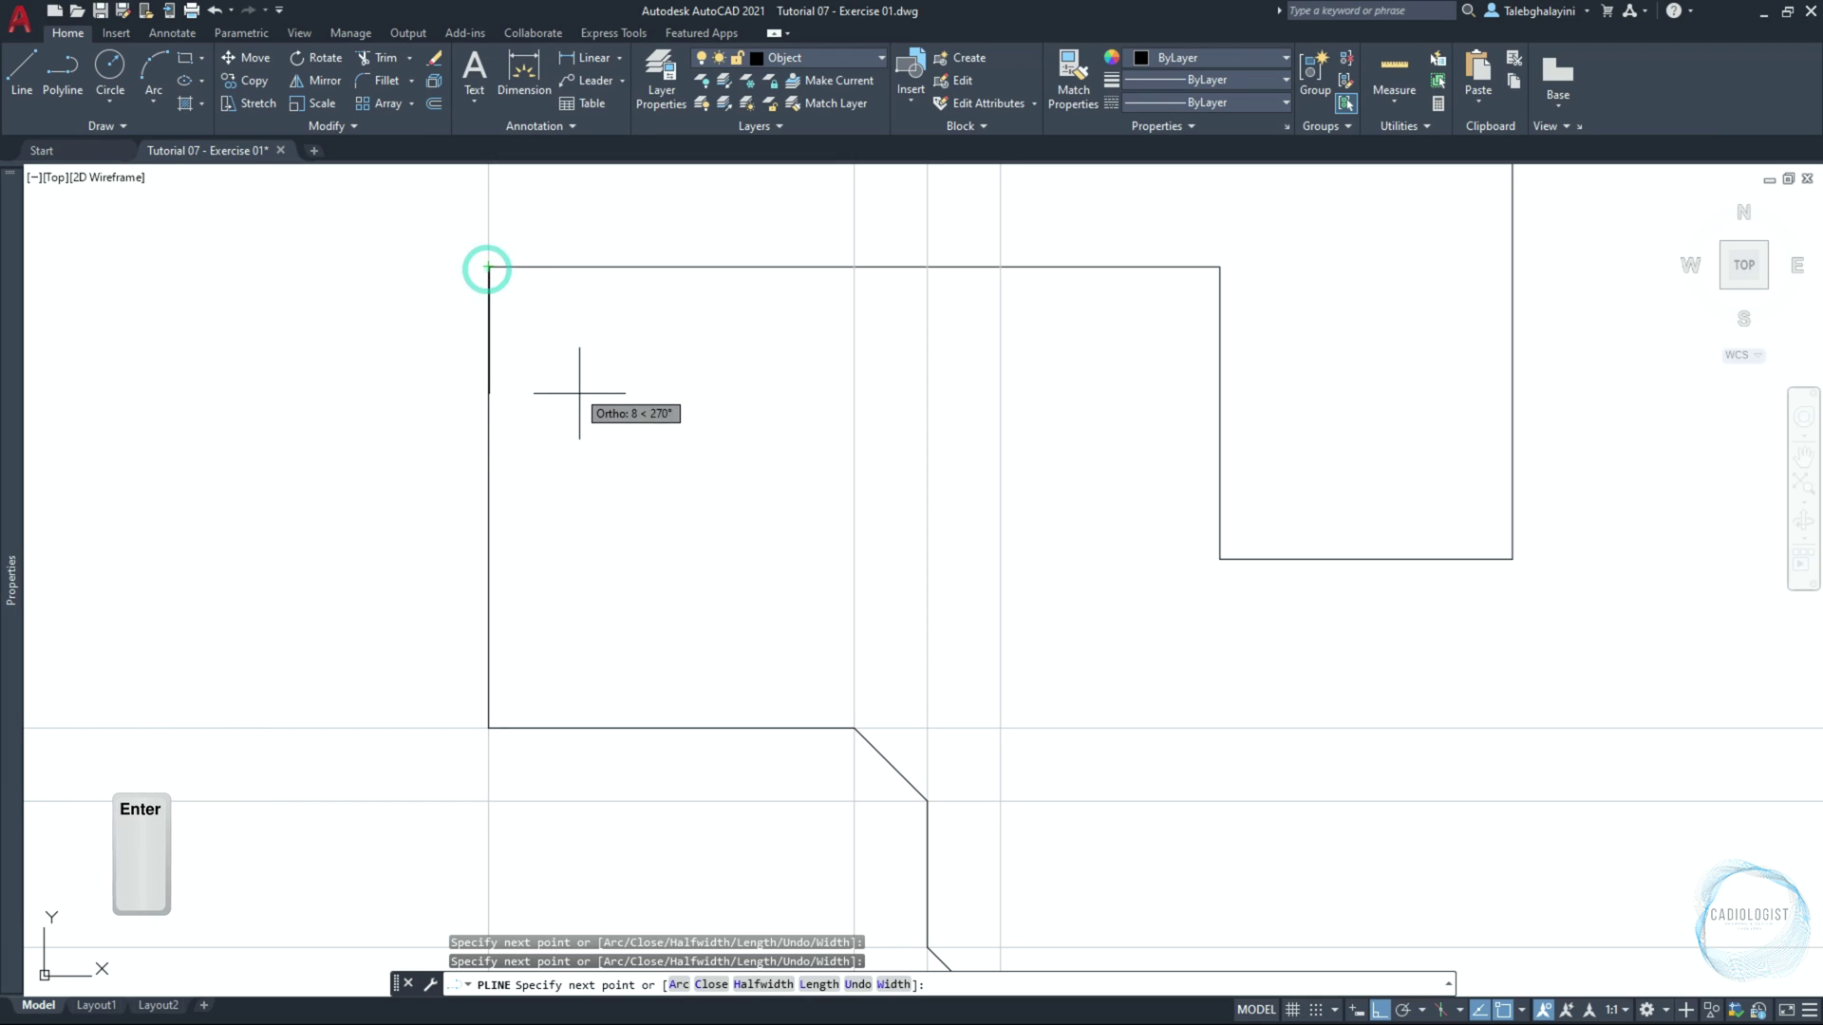
# End the polyline and erase all the horizontal and vertical construction lines
pyautogui.press('Return')
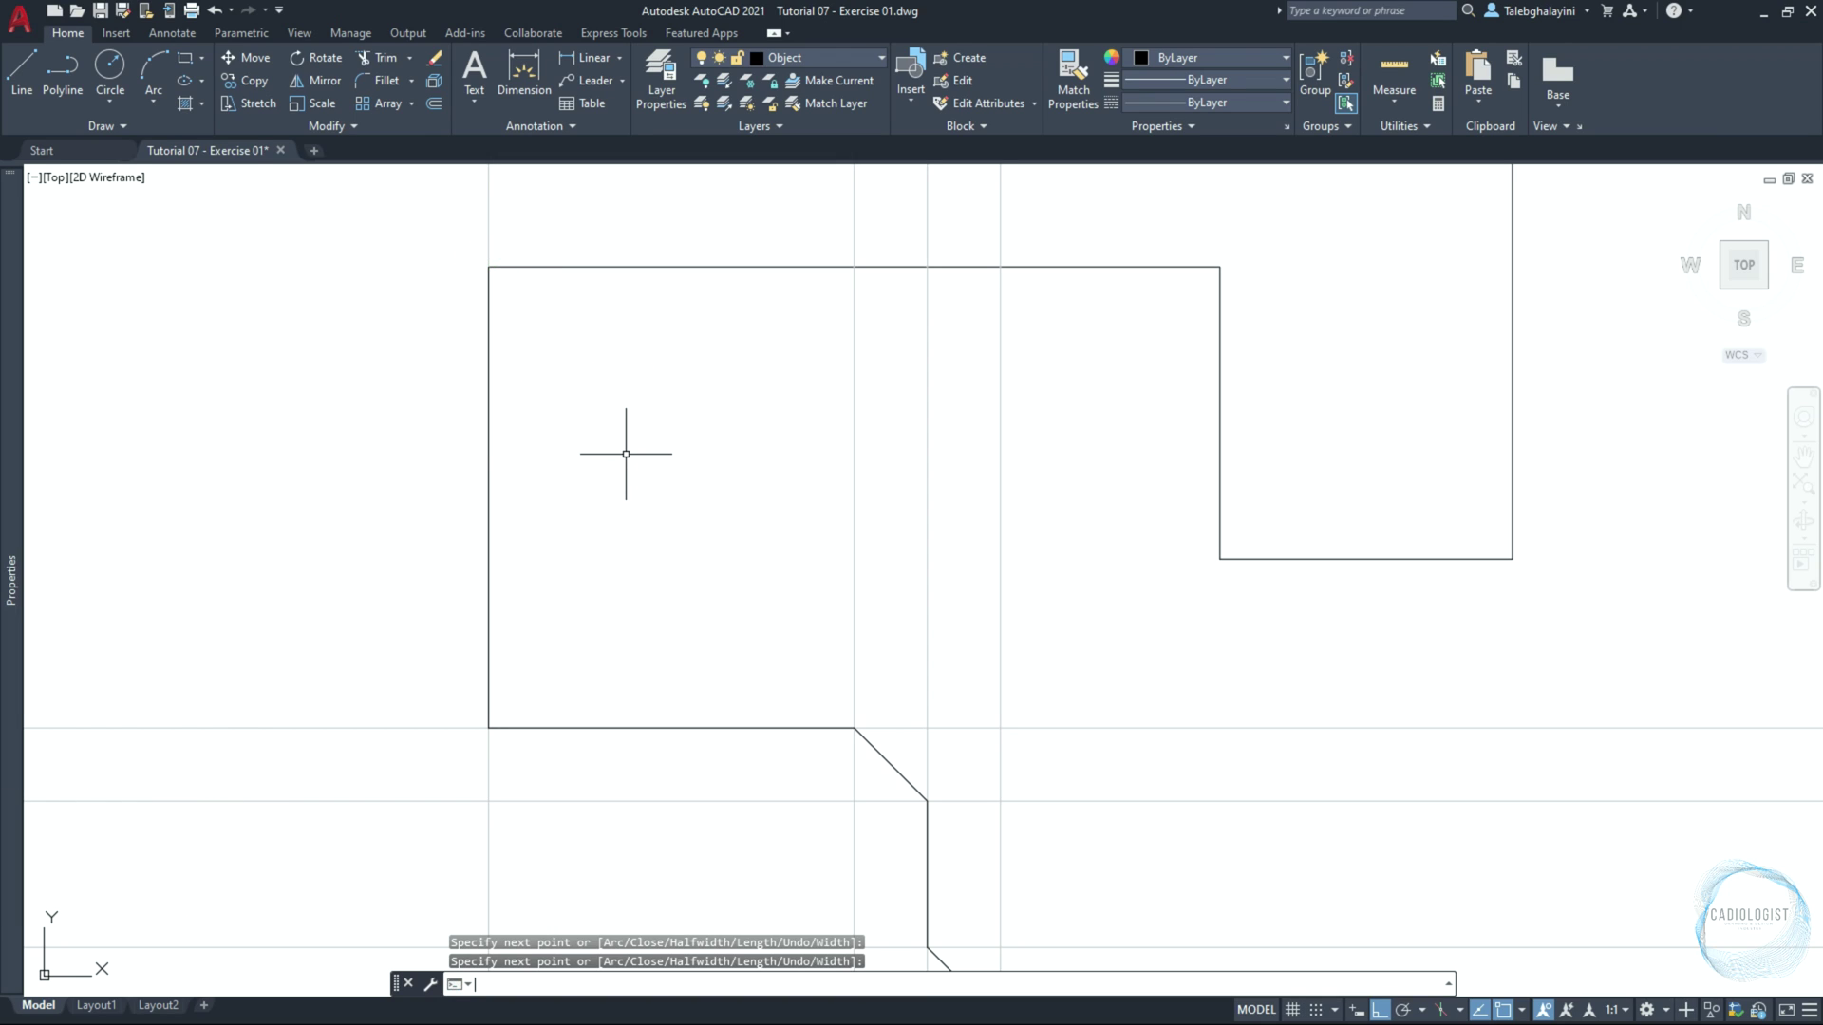
pyautogui.scroll(-4, 626, 454)
pyautogui.click(777, 298)
pyautogui.click(549, 305)
pyautogui.click(522, 395)
pyautogui.click(447, 707)
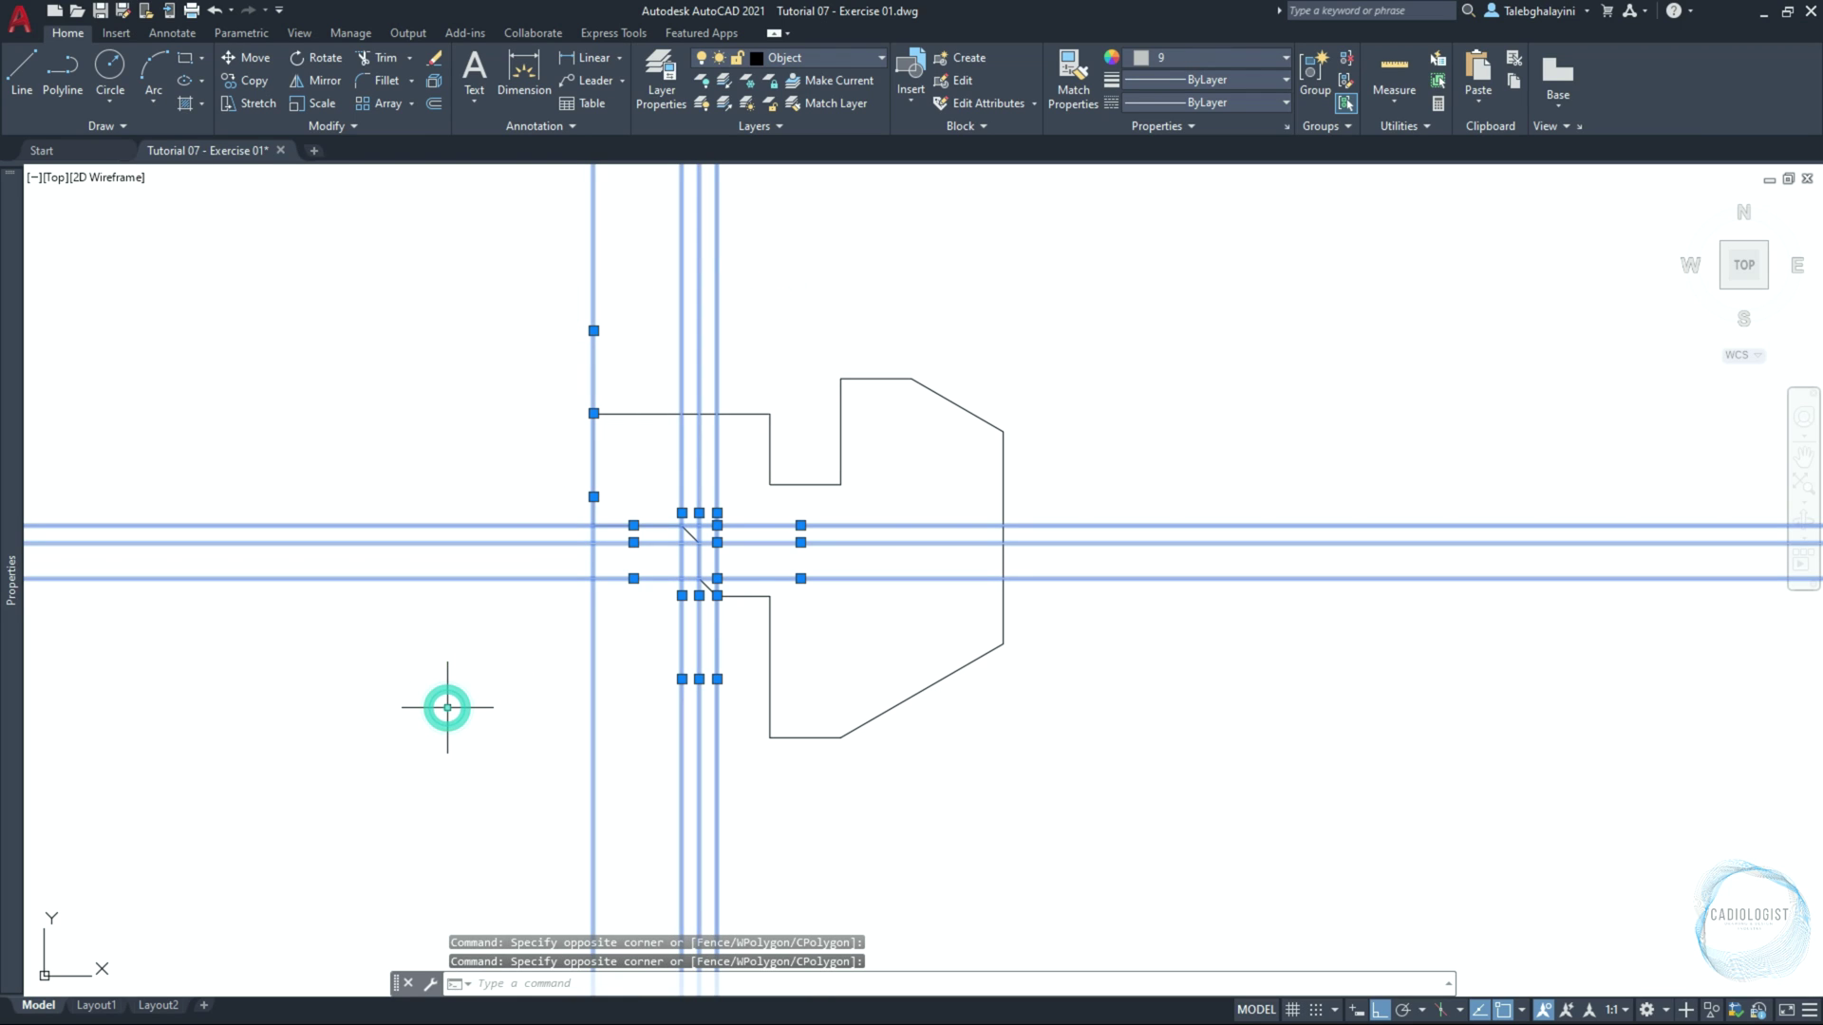
pyautogui.press('Delete')
pyautogui.scroll(2, 447, 707)
pyautogui.moveTo(603, 623); pyautogui.dragTo(423, 734, button='middle')
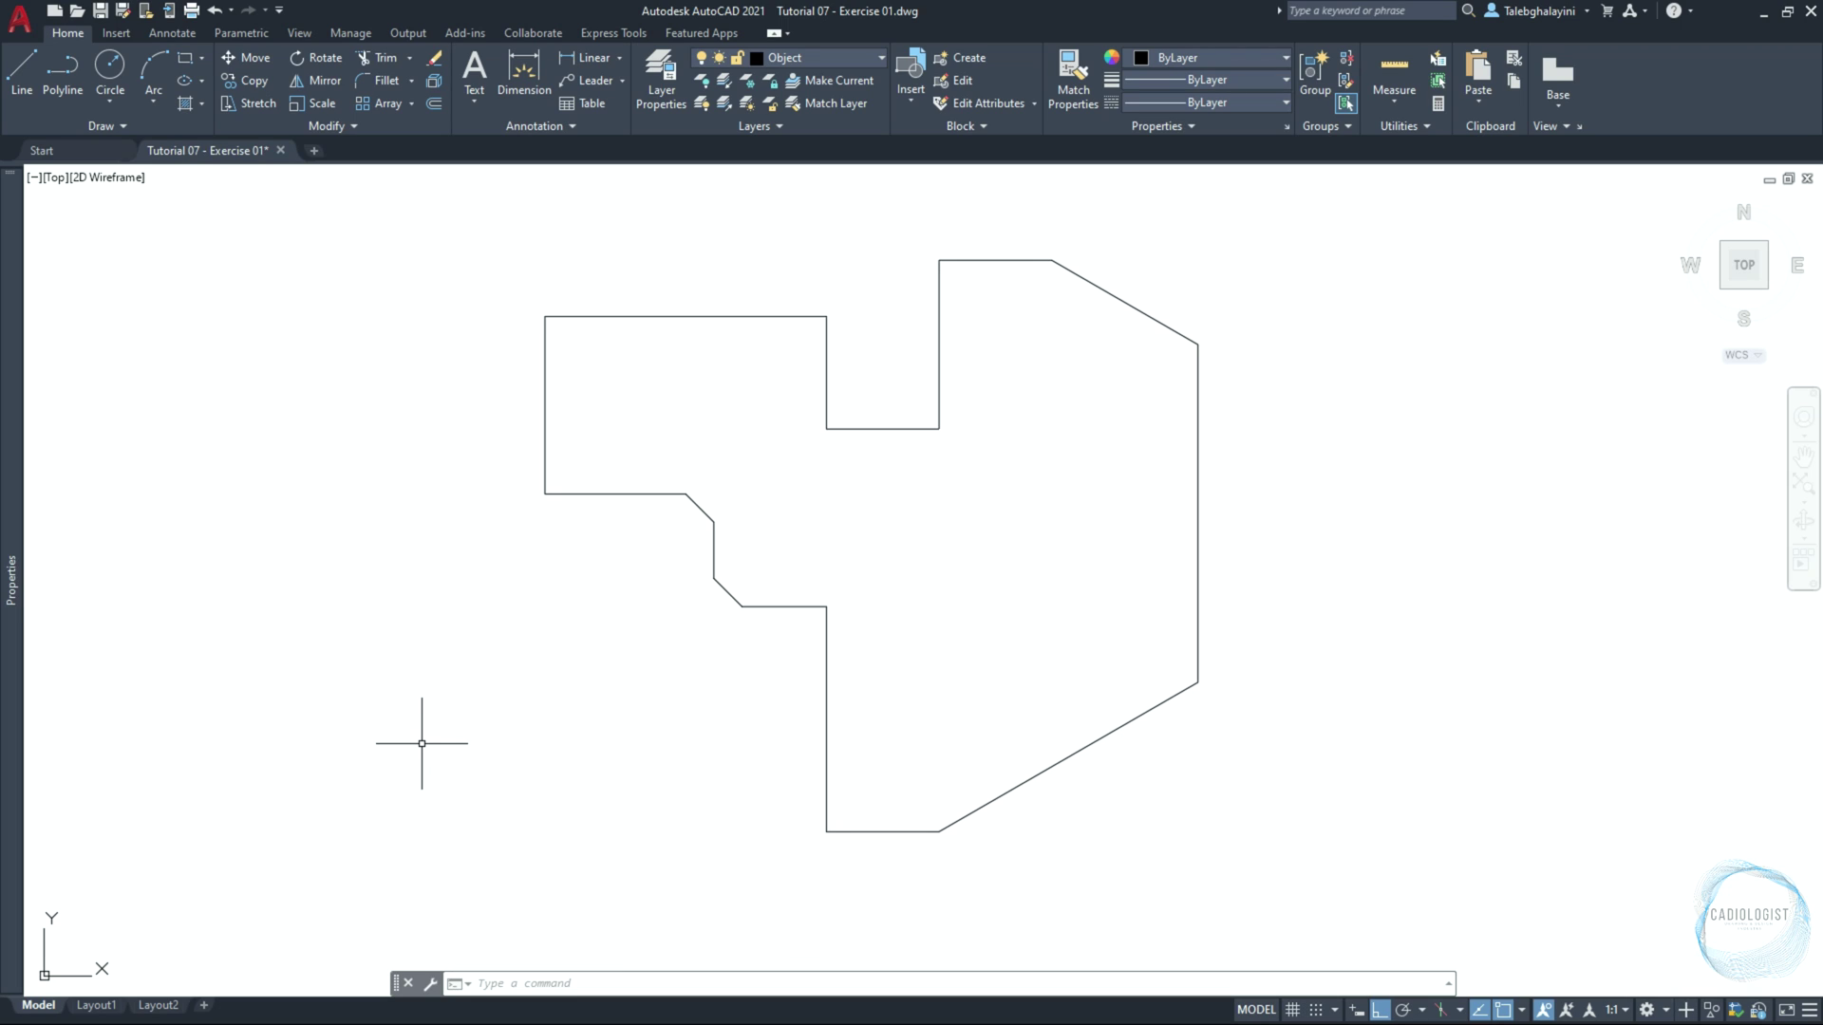
# Draw a circle centred on the midpoint of the profile's leftmost vertical edge, with its radius reaching the edge's upper end
pyautogui.click(109, 65)
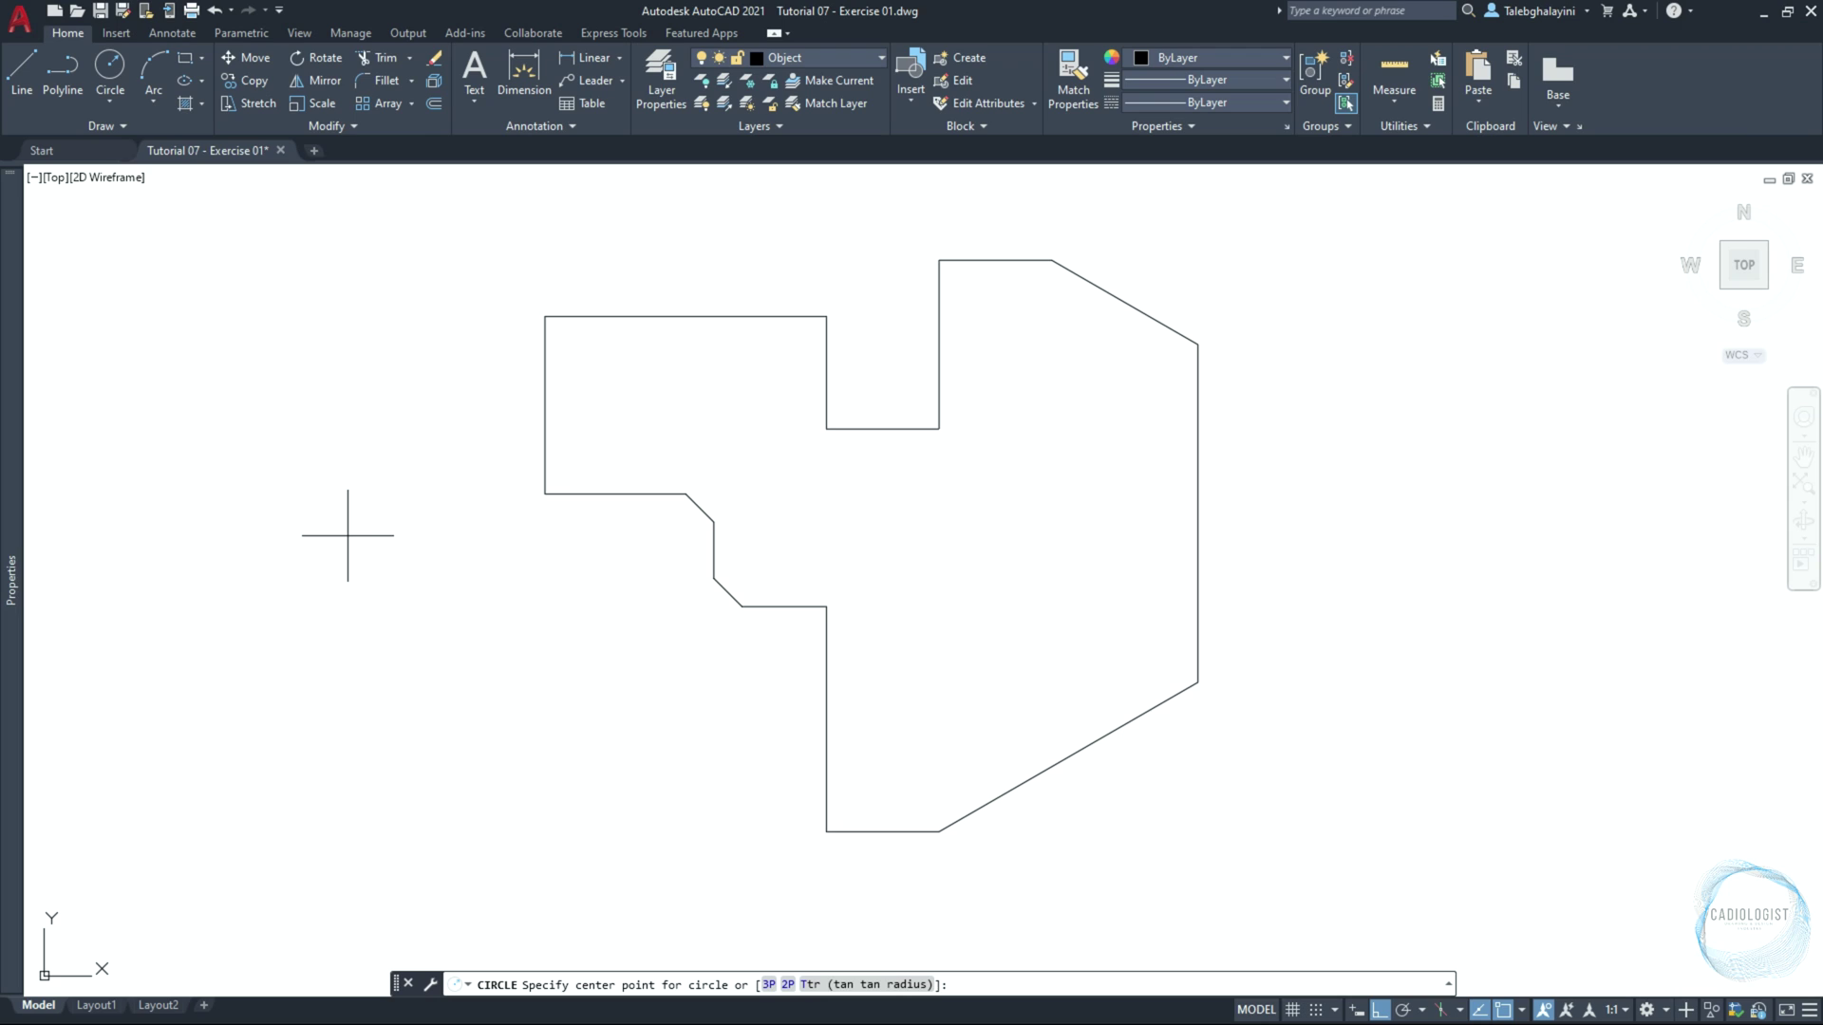
pyautogui.click(545, 405)
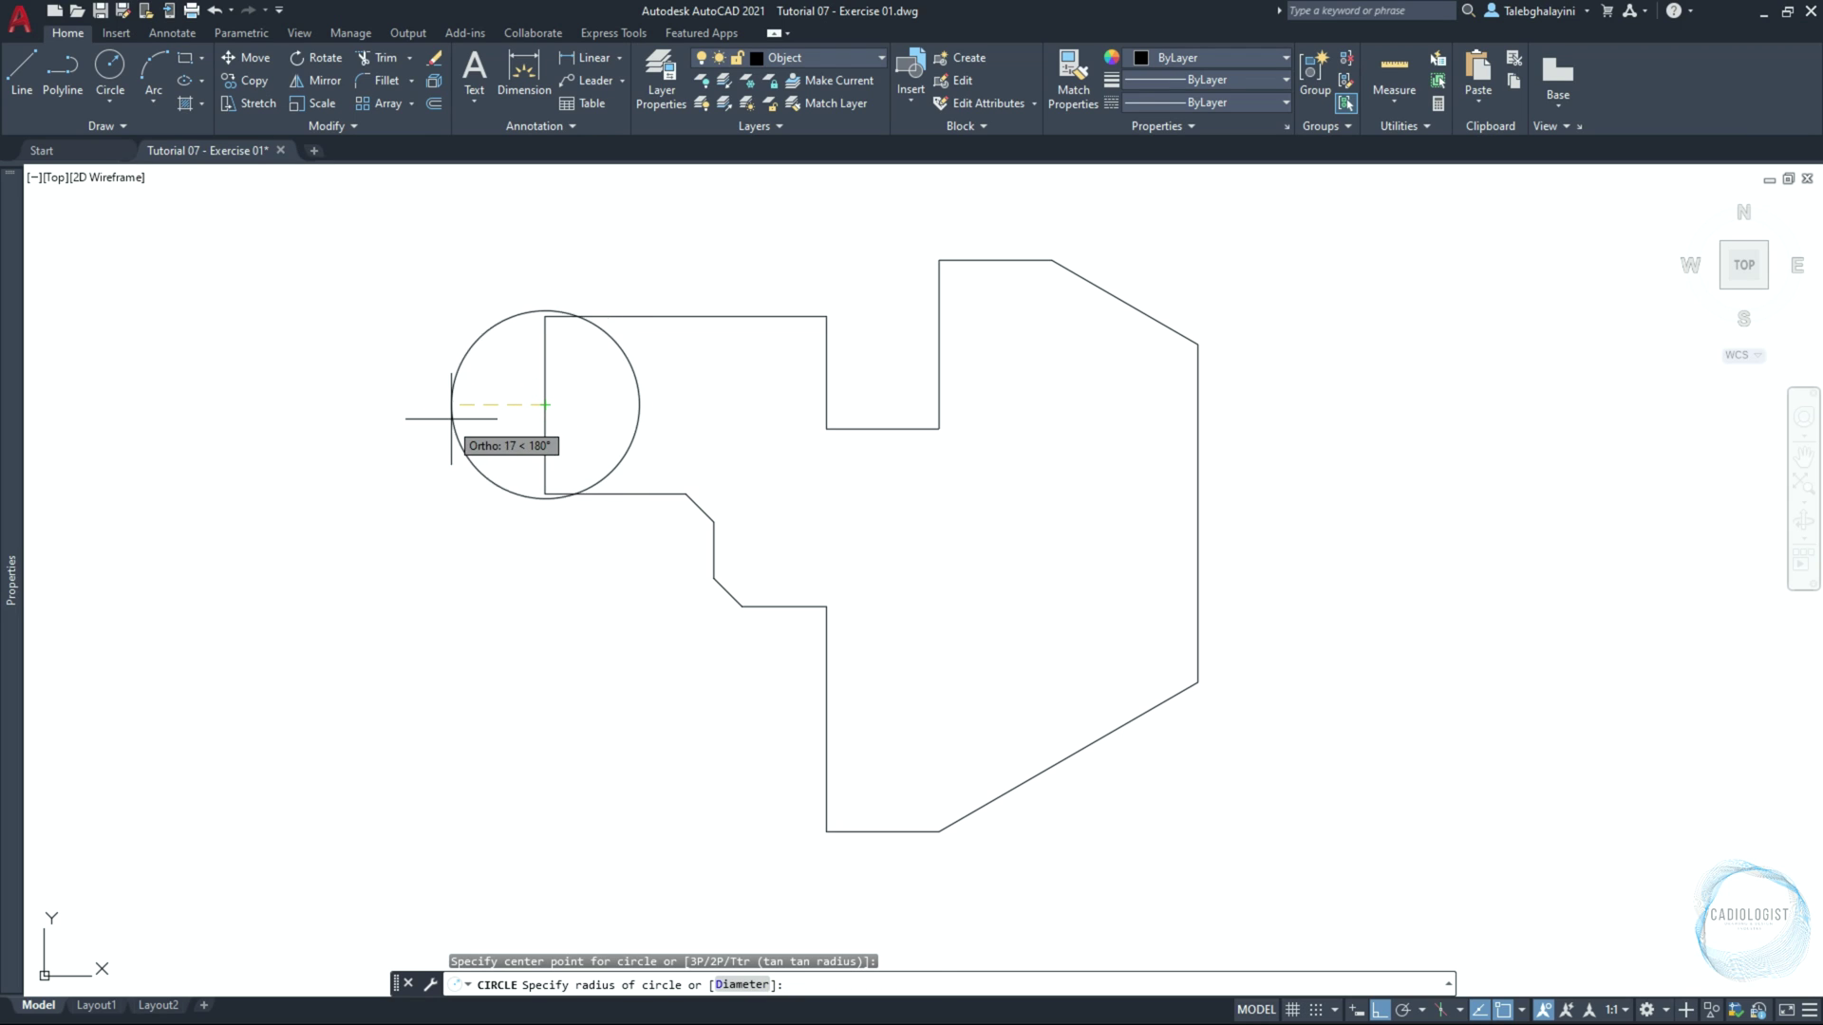
pyautogui.click(545, 315)
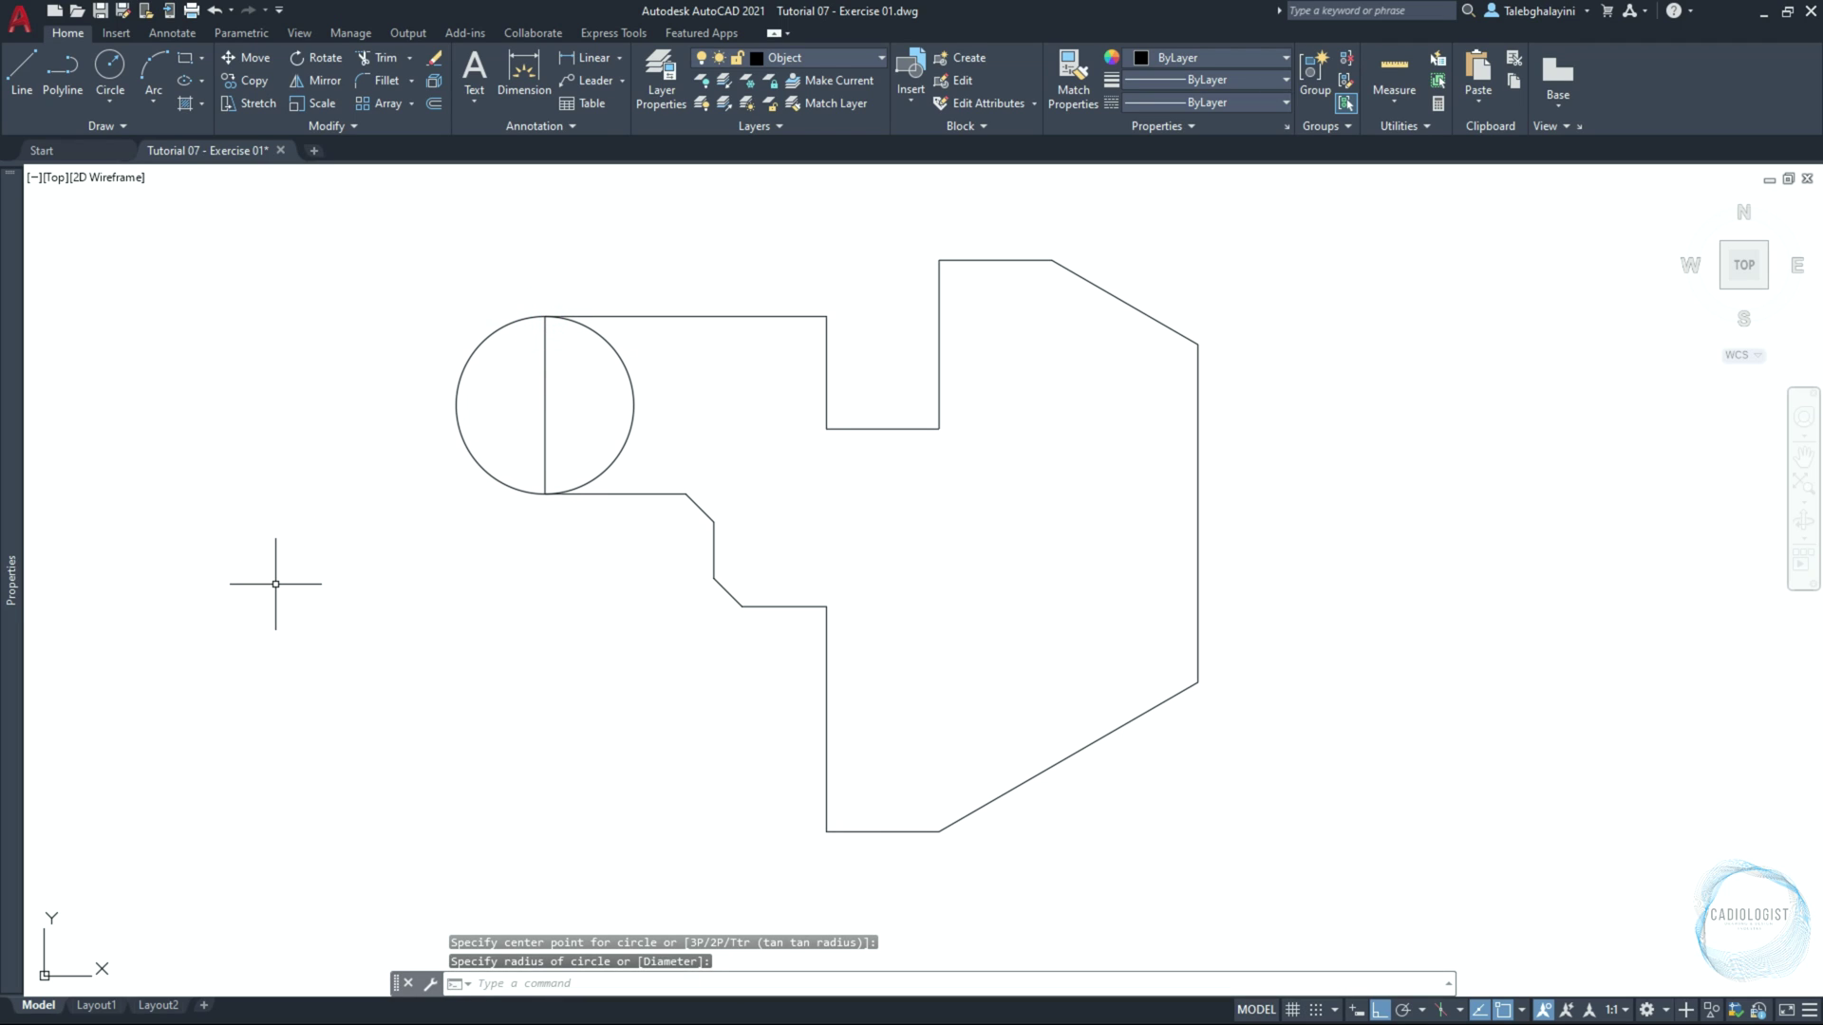
# Trim away the circle's right half and the vertical edge inside it, leaving a semicircular end on the profile
pyautogui.write('tr')
pyautogui.press('Return')
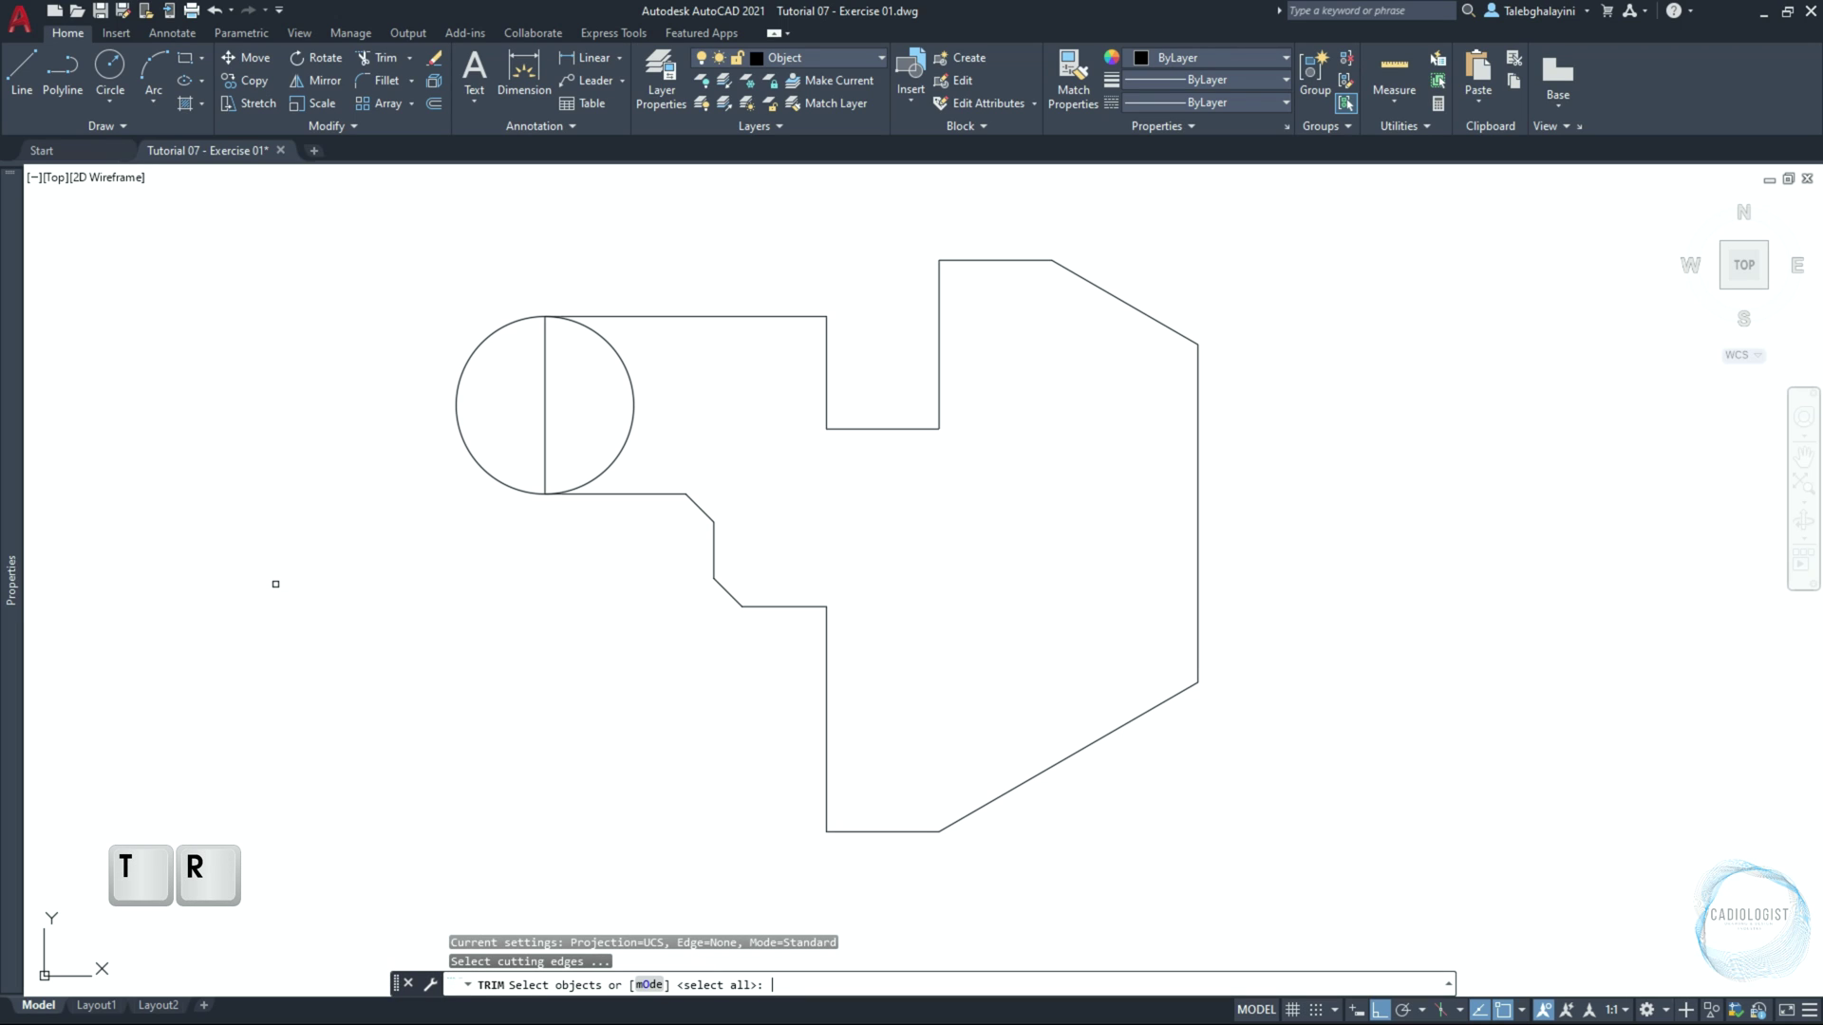
pyautogui.press('space')
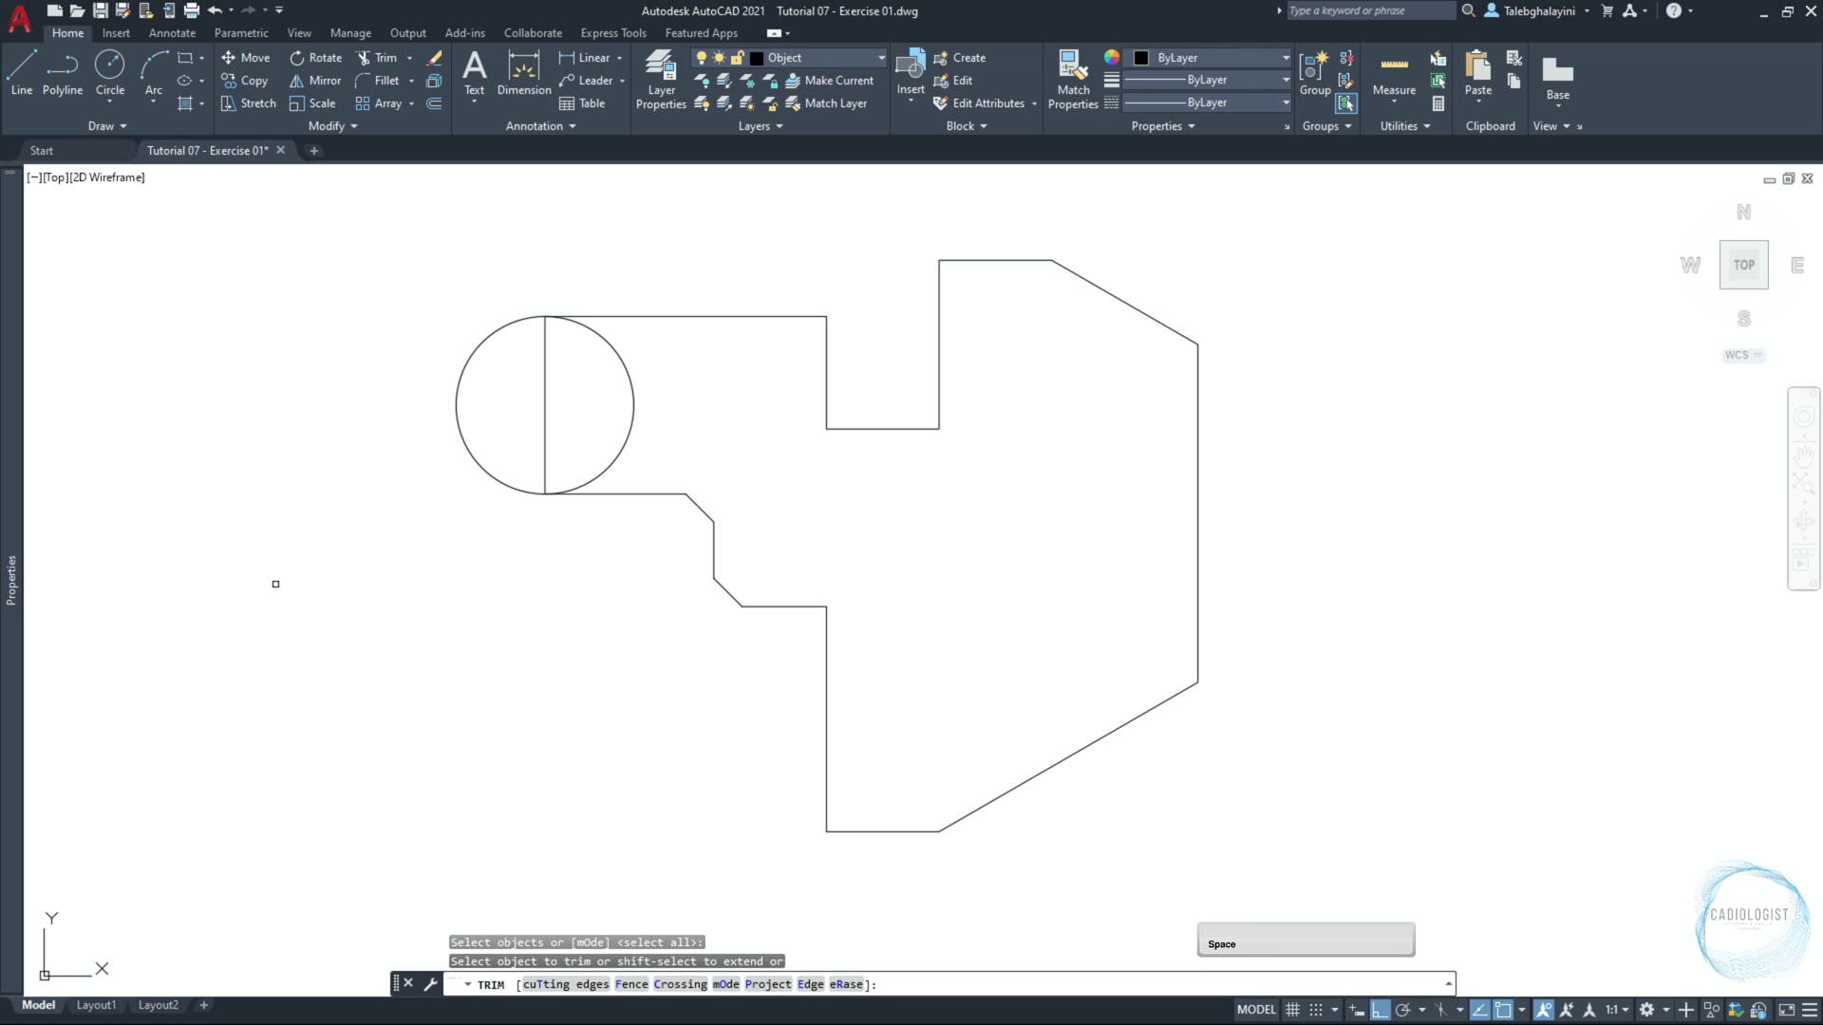
pyautogui.click(627, 407)
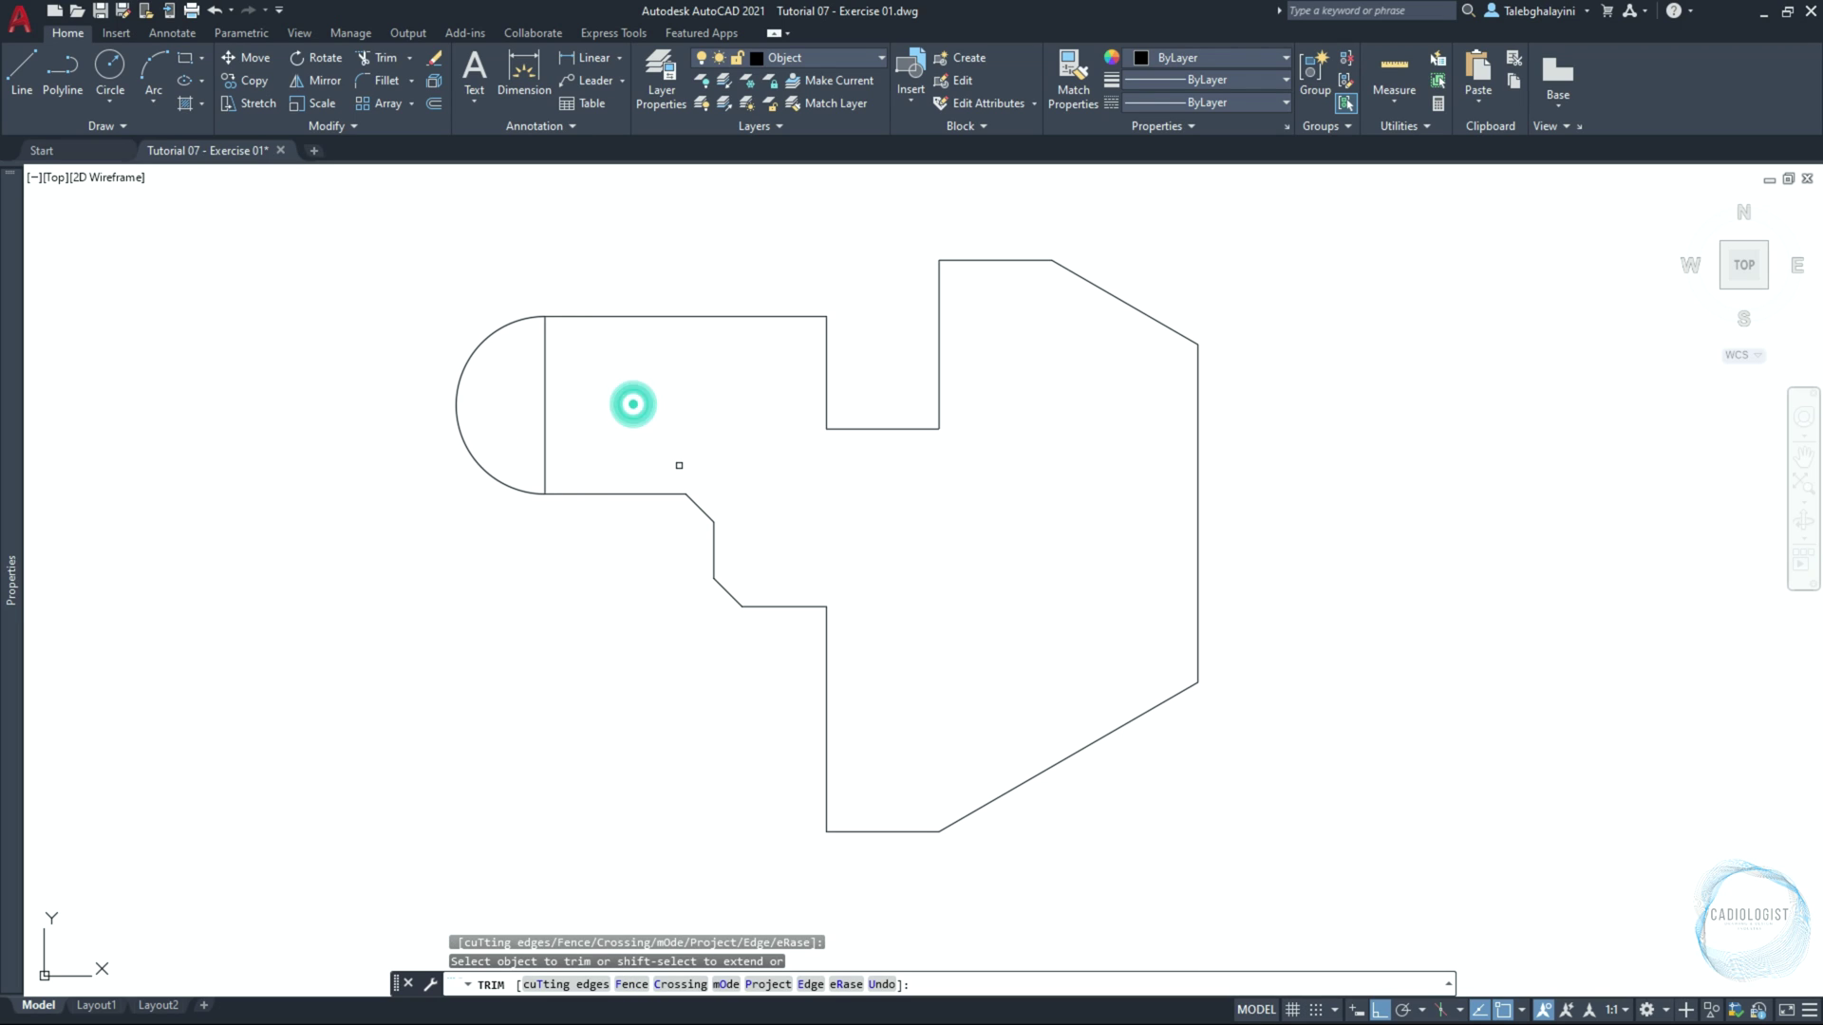
pyautogui.click(546, 401)
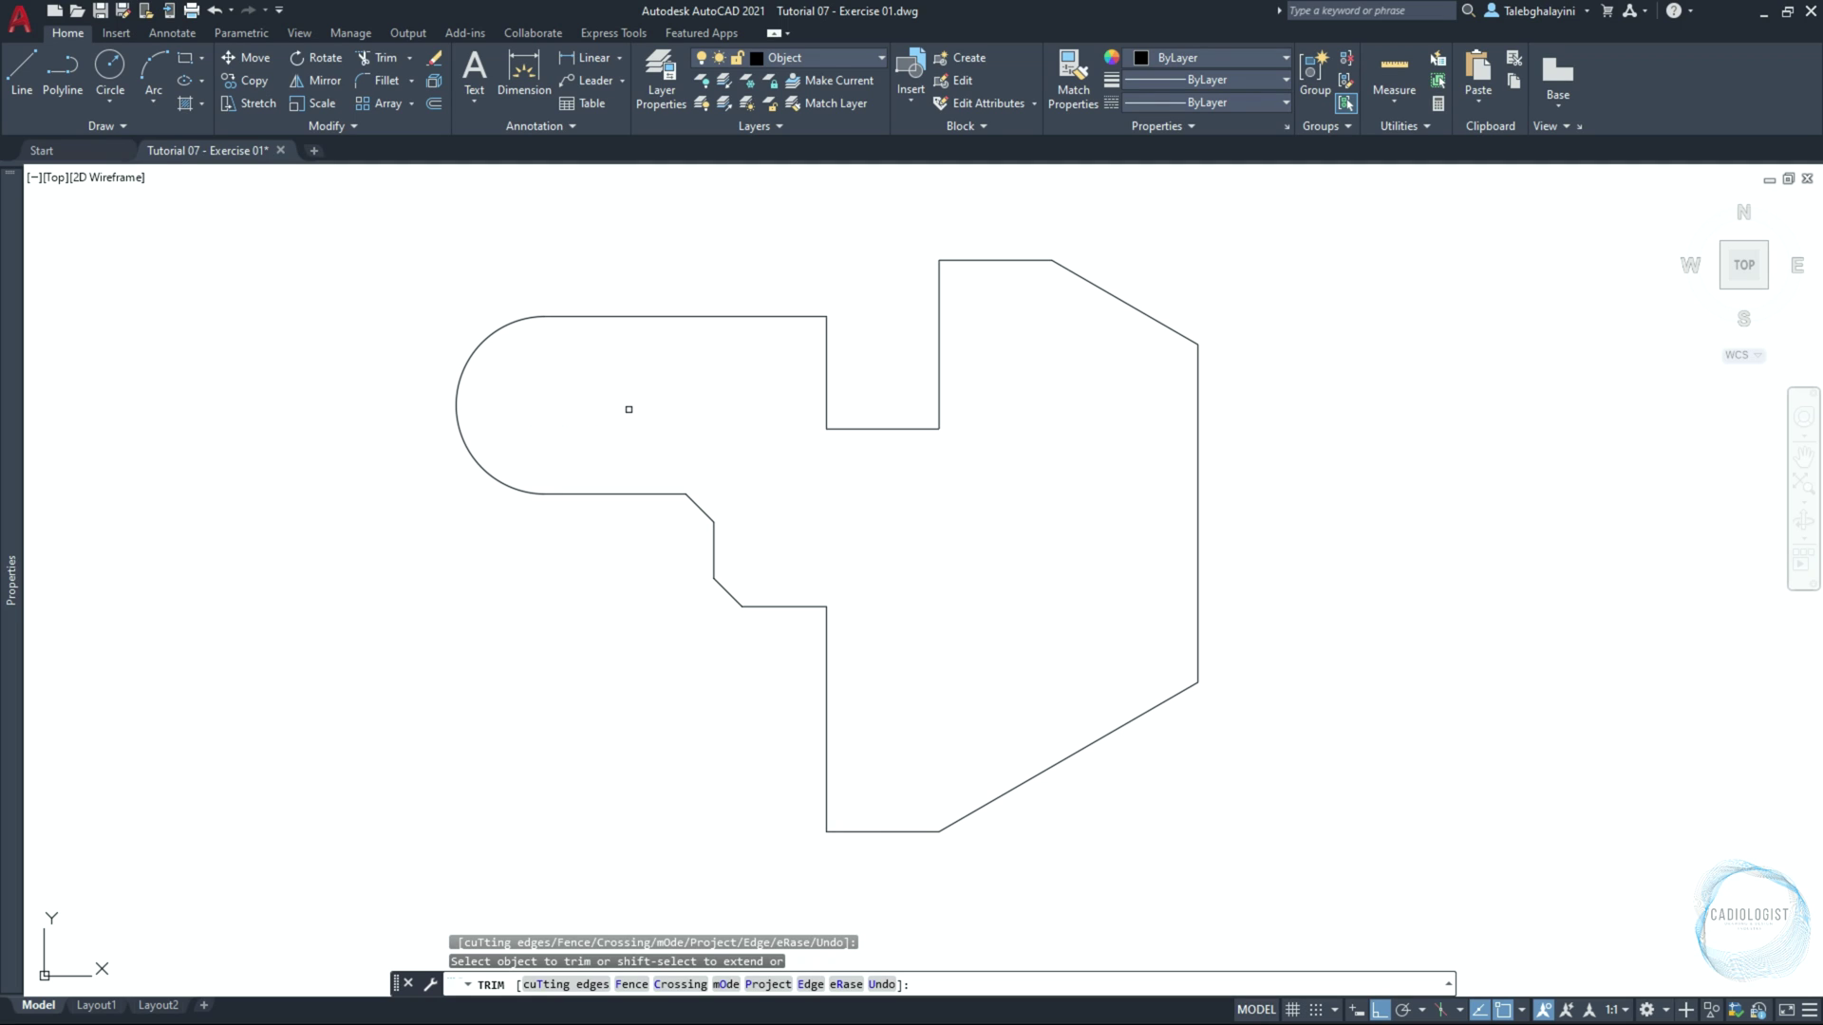
pyautogui.press('Return')
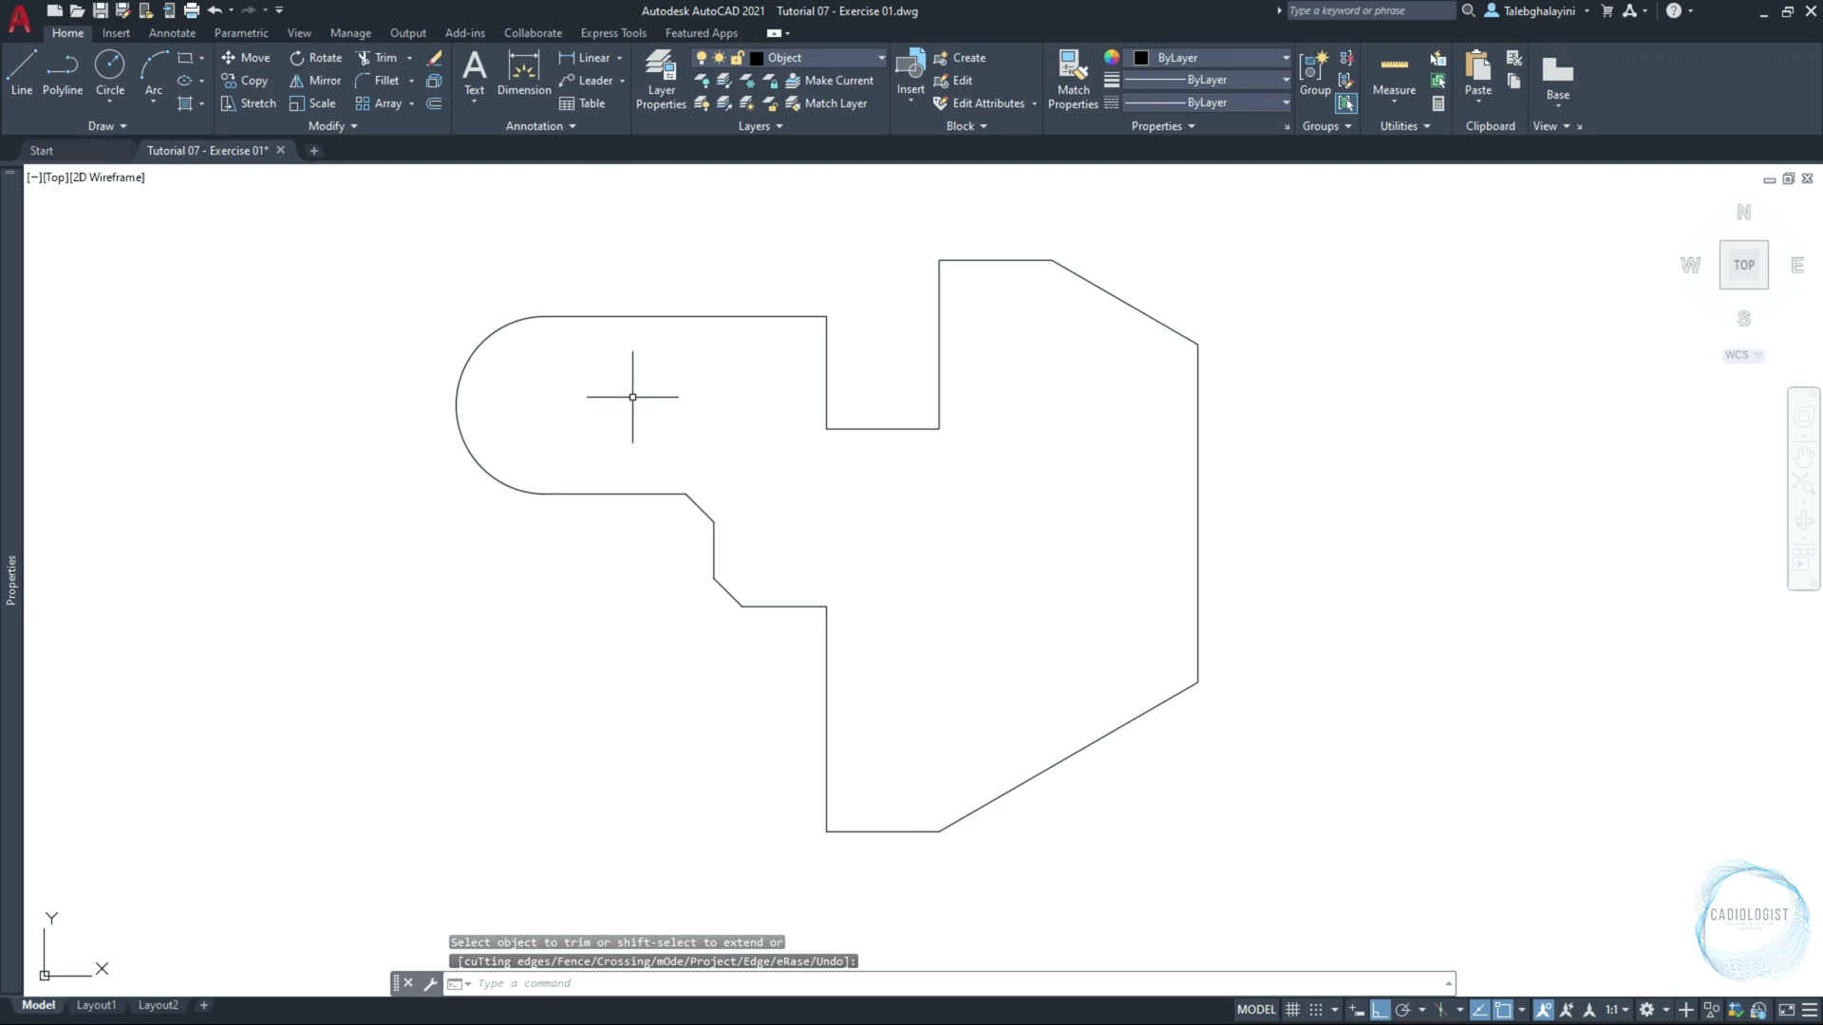
# Join the semicircular arc and all the profile's segments into a single polyline
pyautogui.click(660, 316)
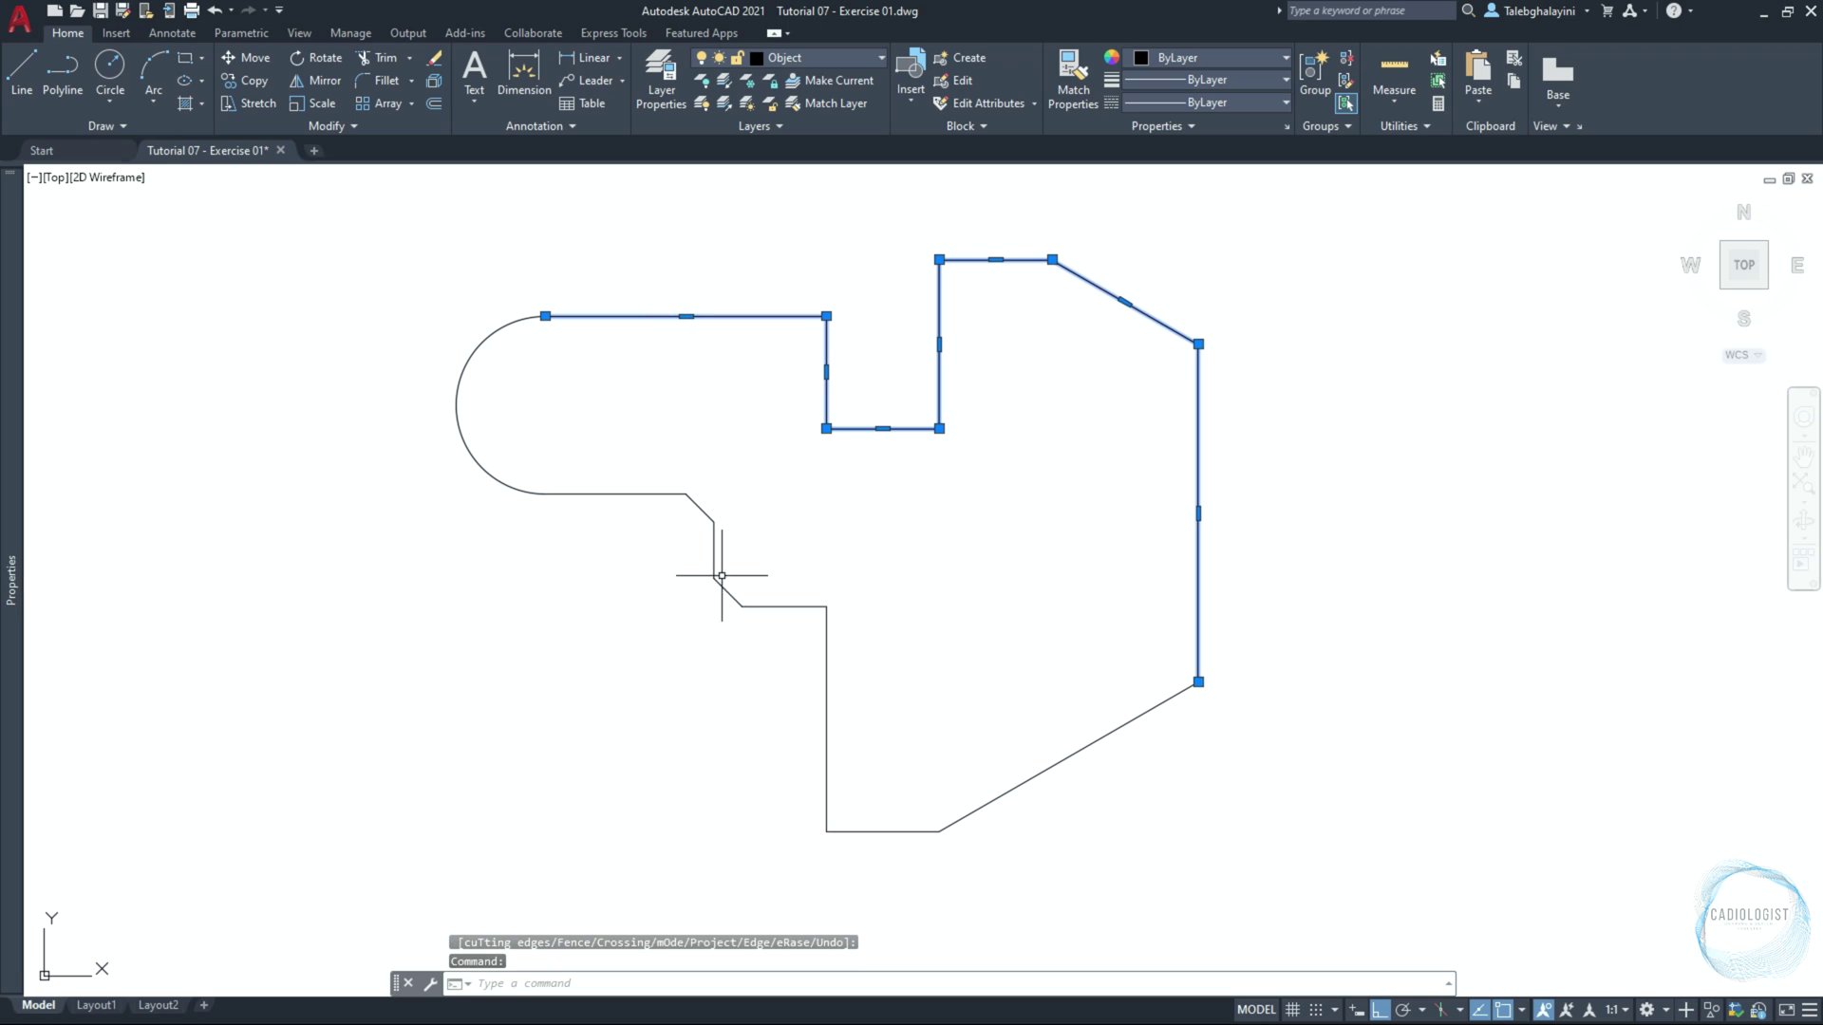
pyautogui.click(1044, 770)
pyautogui.press('Escape')
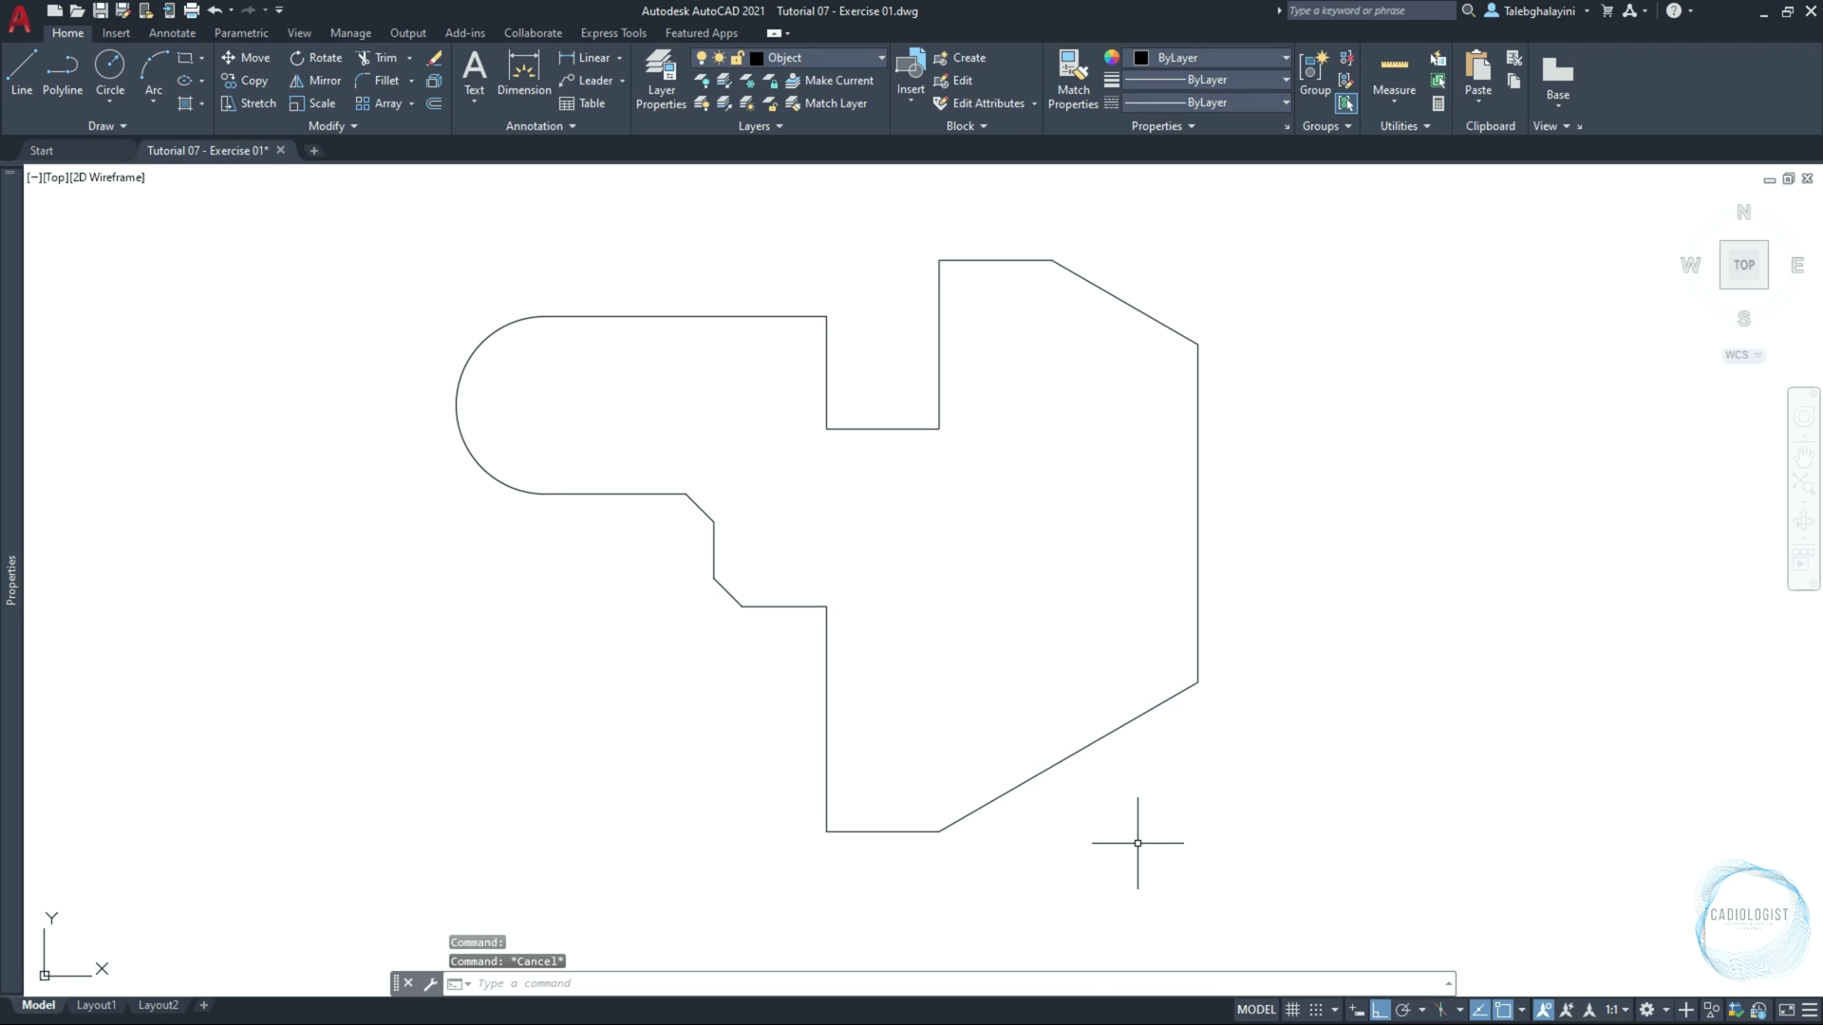
pyautogui.click(356, 195)
pyautogui.click(1334, 918)
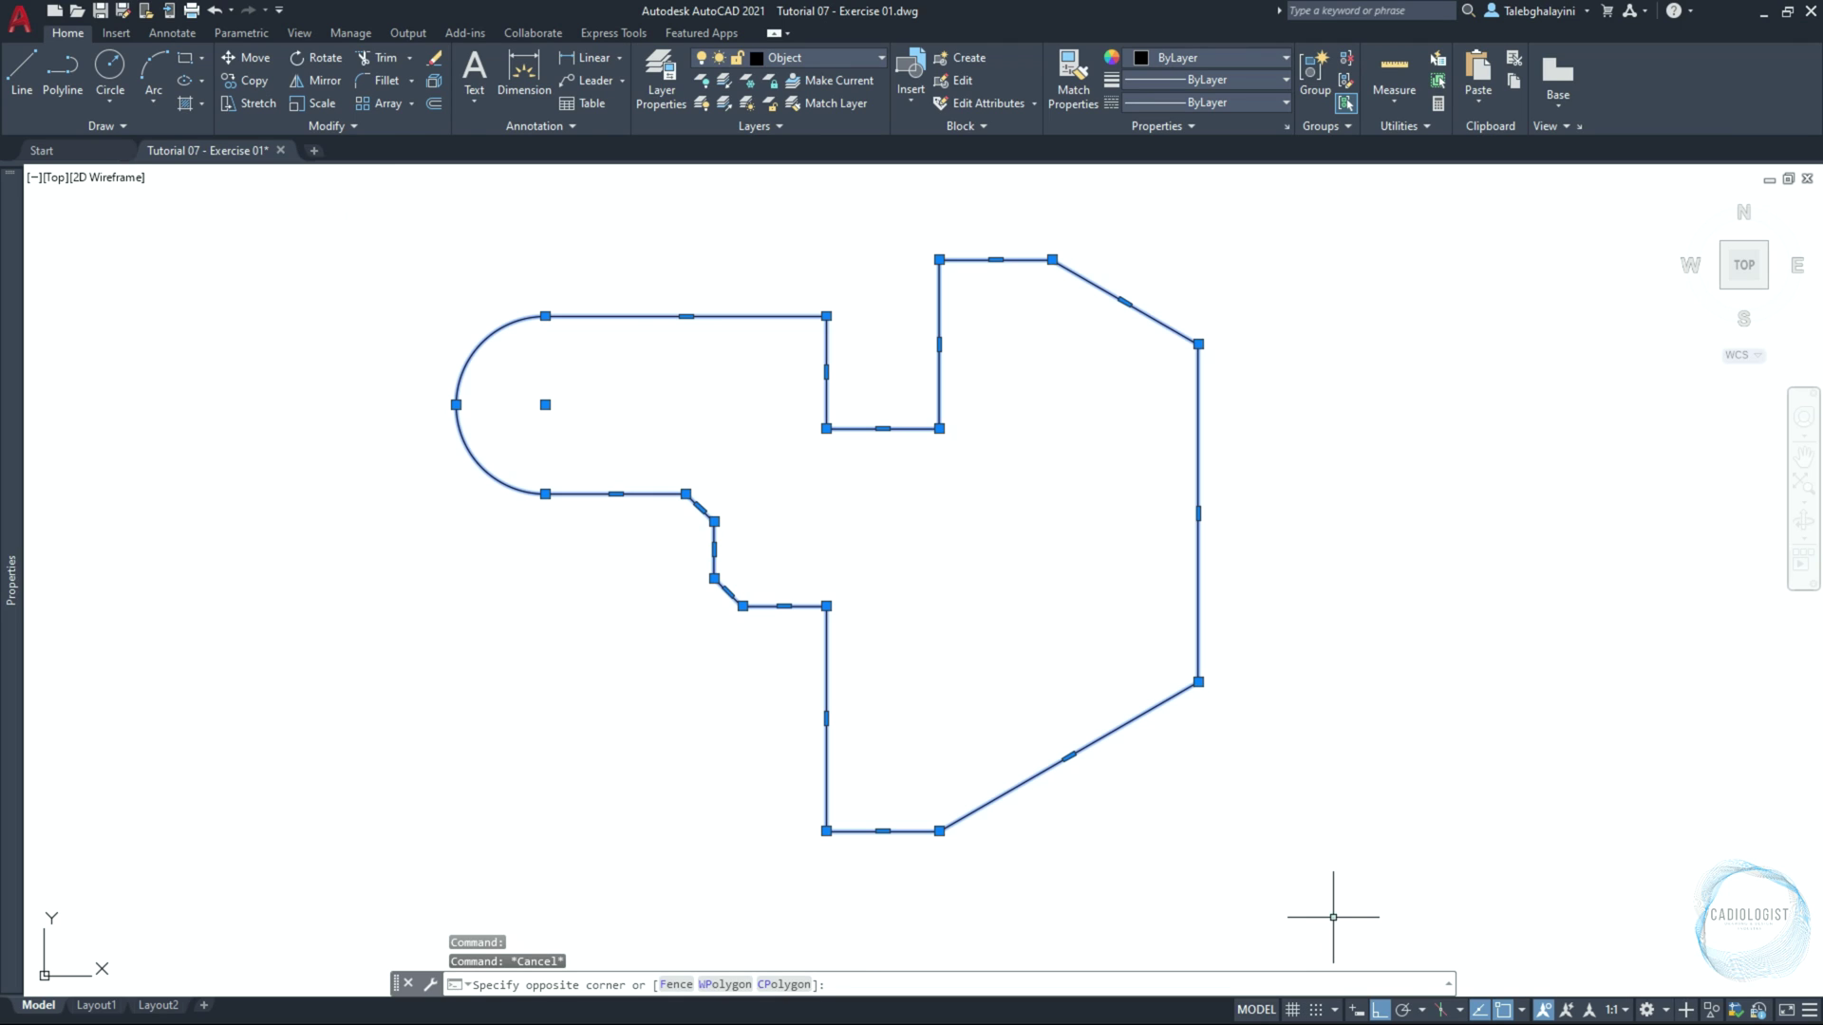
pyautogui.write('J')
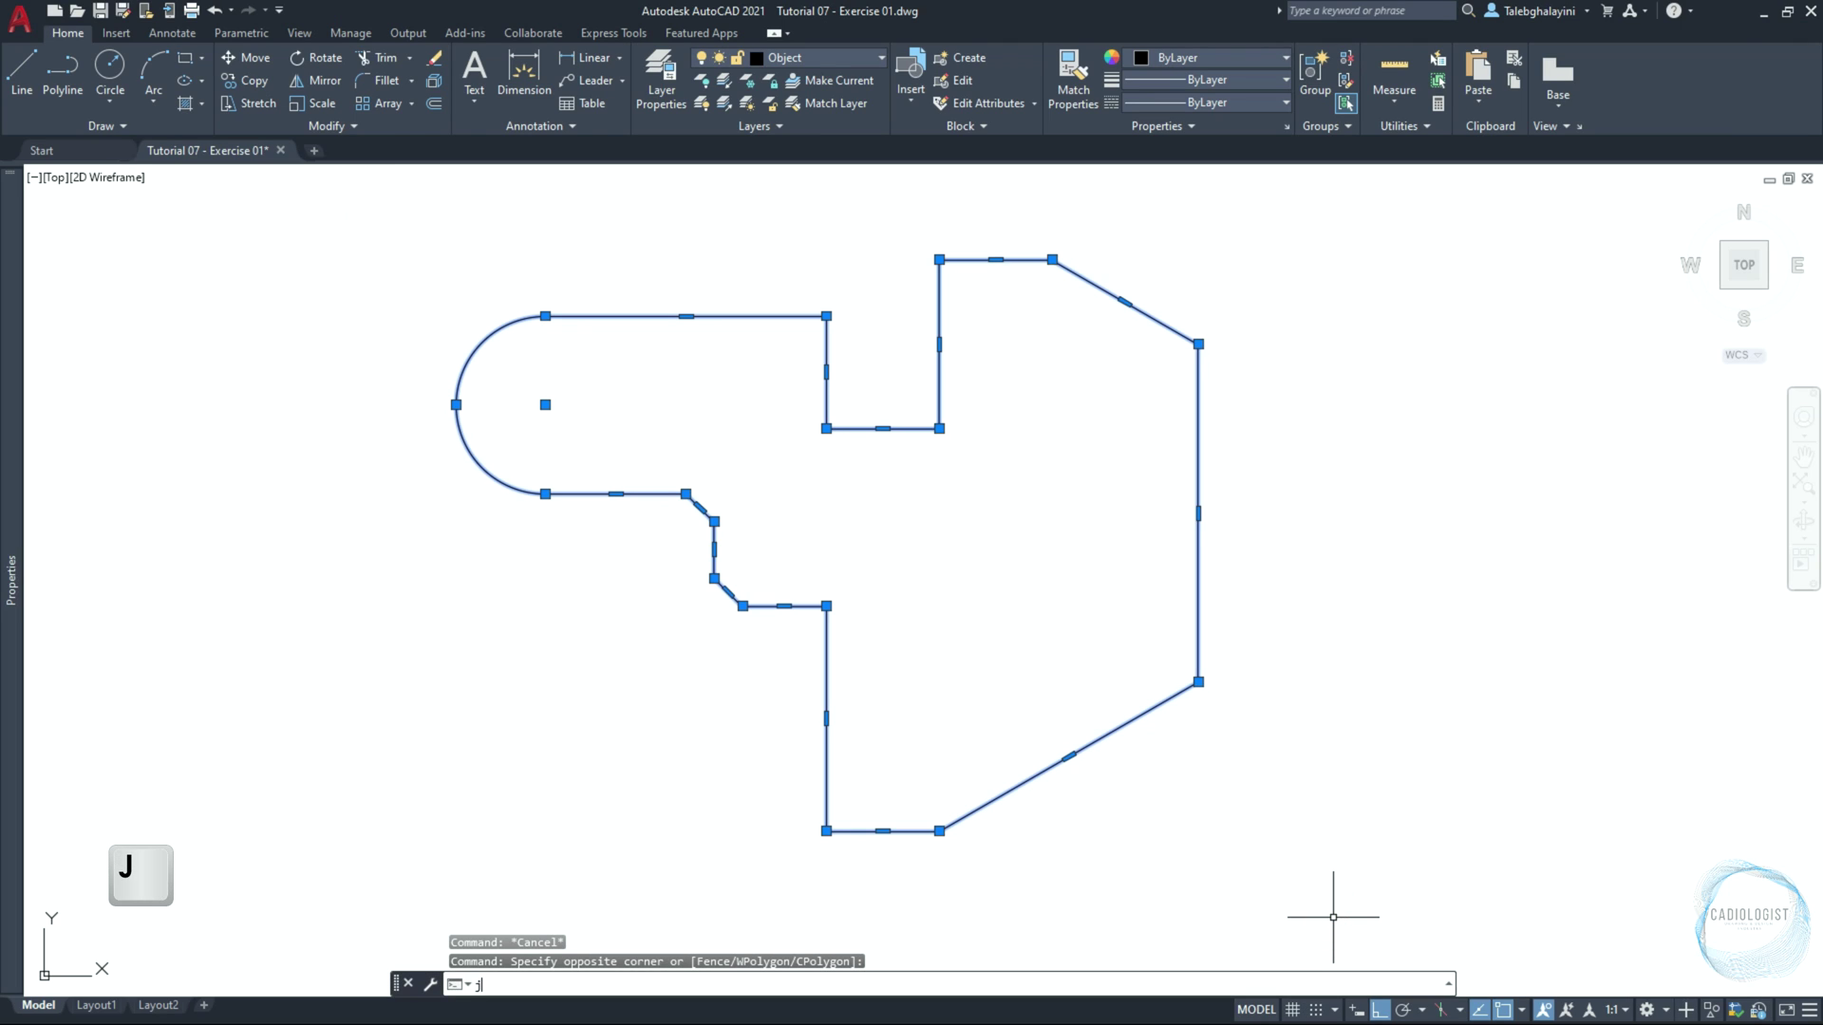
pyautogui.press('Return')
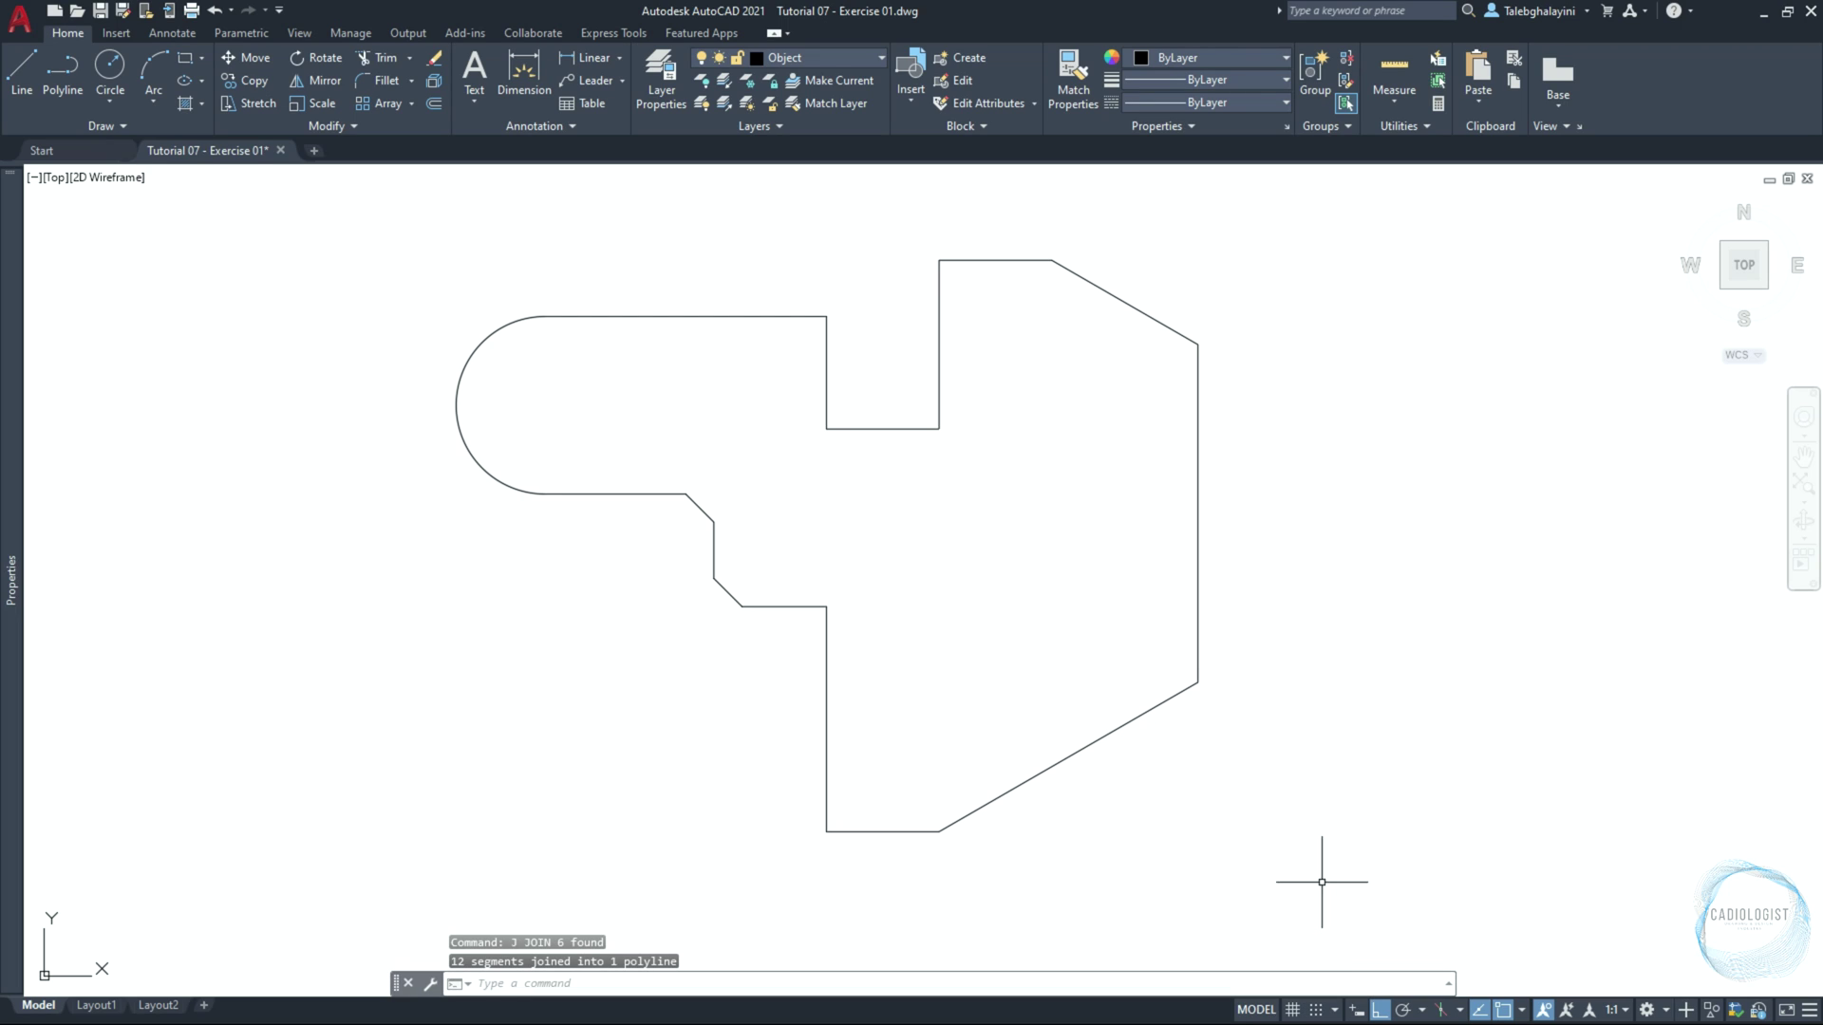
pyautogui.click(1198, 630)
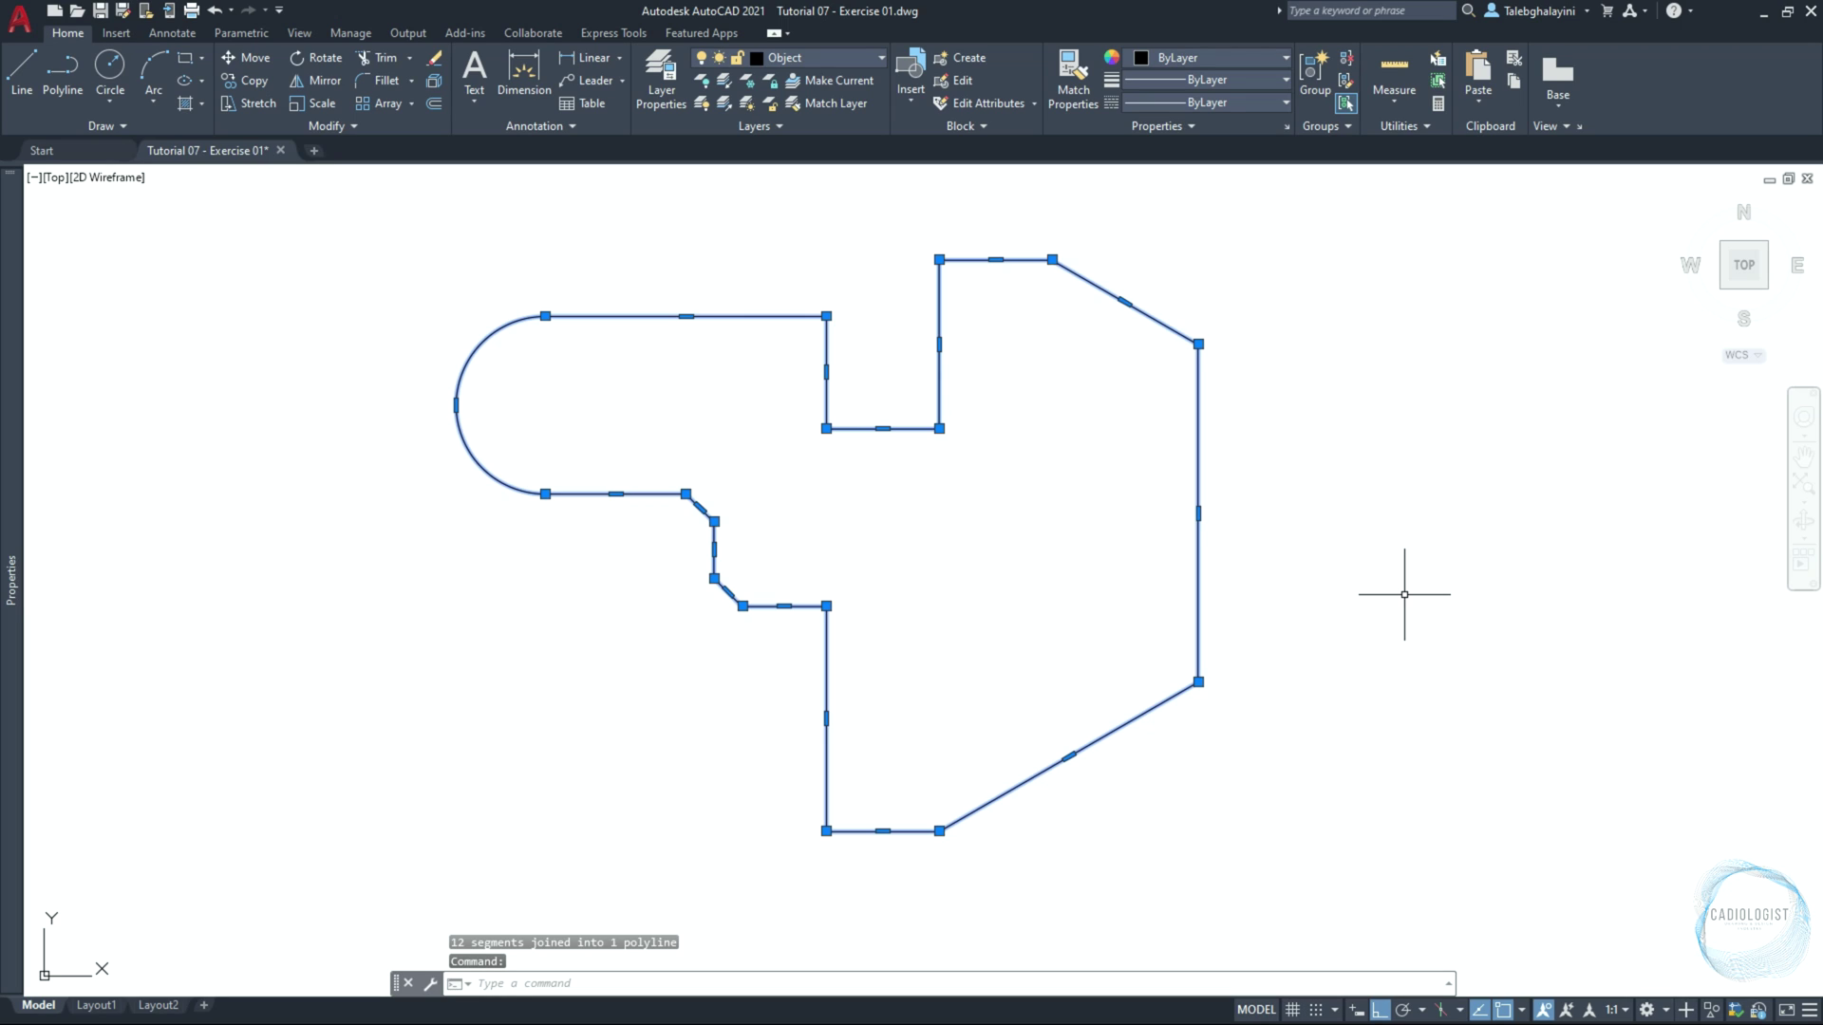
pyautogui.press('Escape')
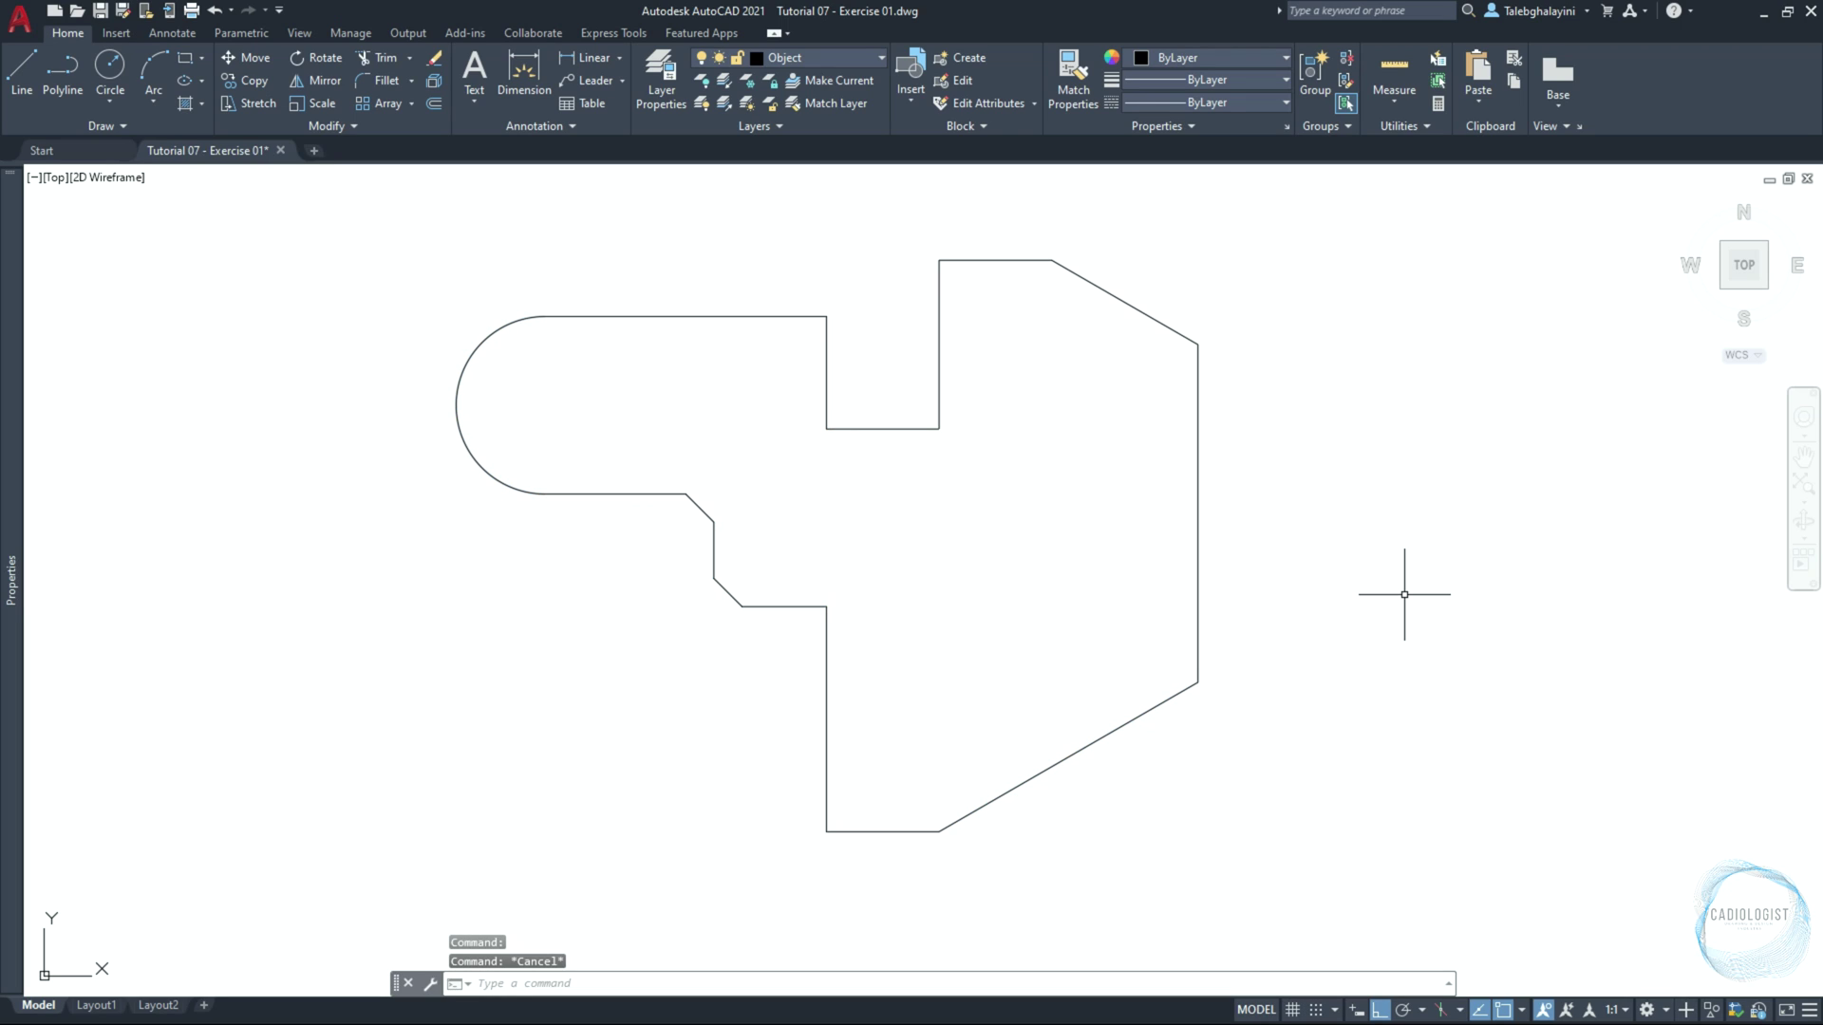
# Fillet the profile's bottom-left corner with a radius of 5, using the Multiple option
pyautogui.click(380, 80)
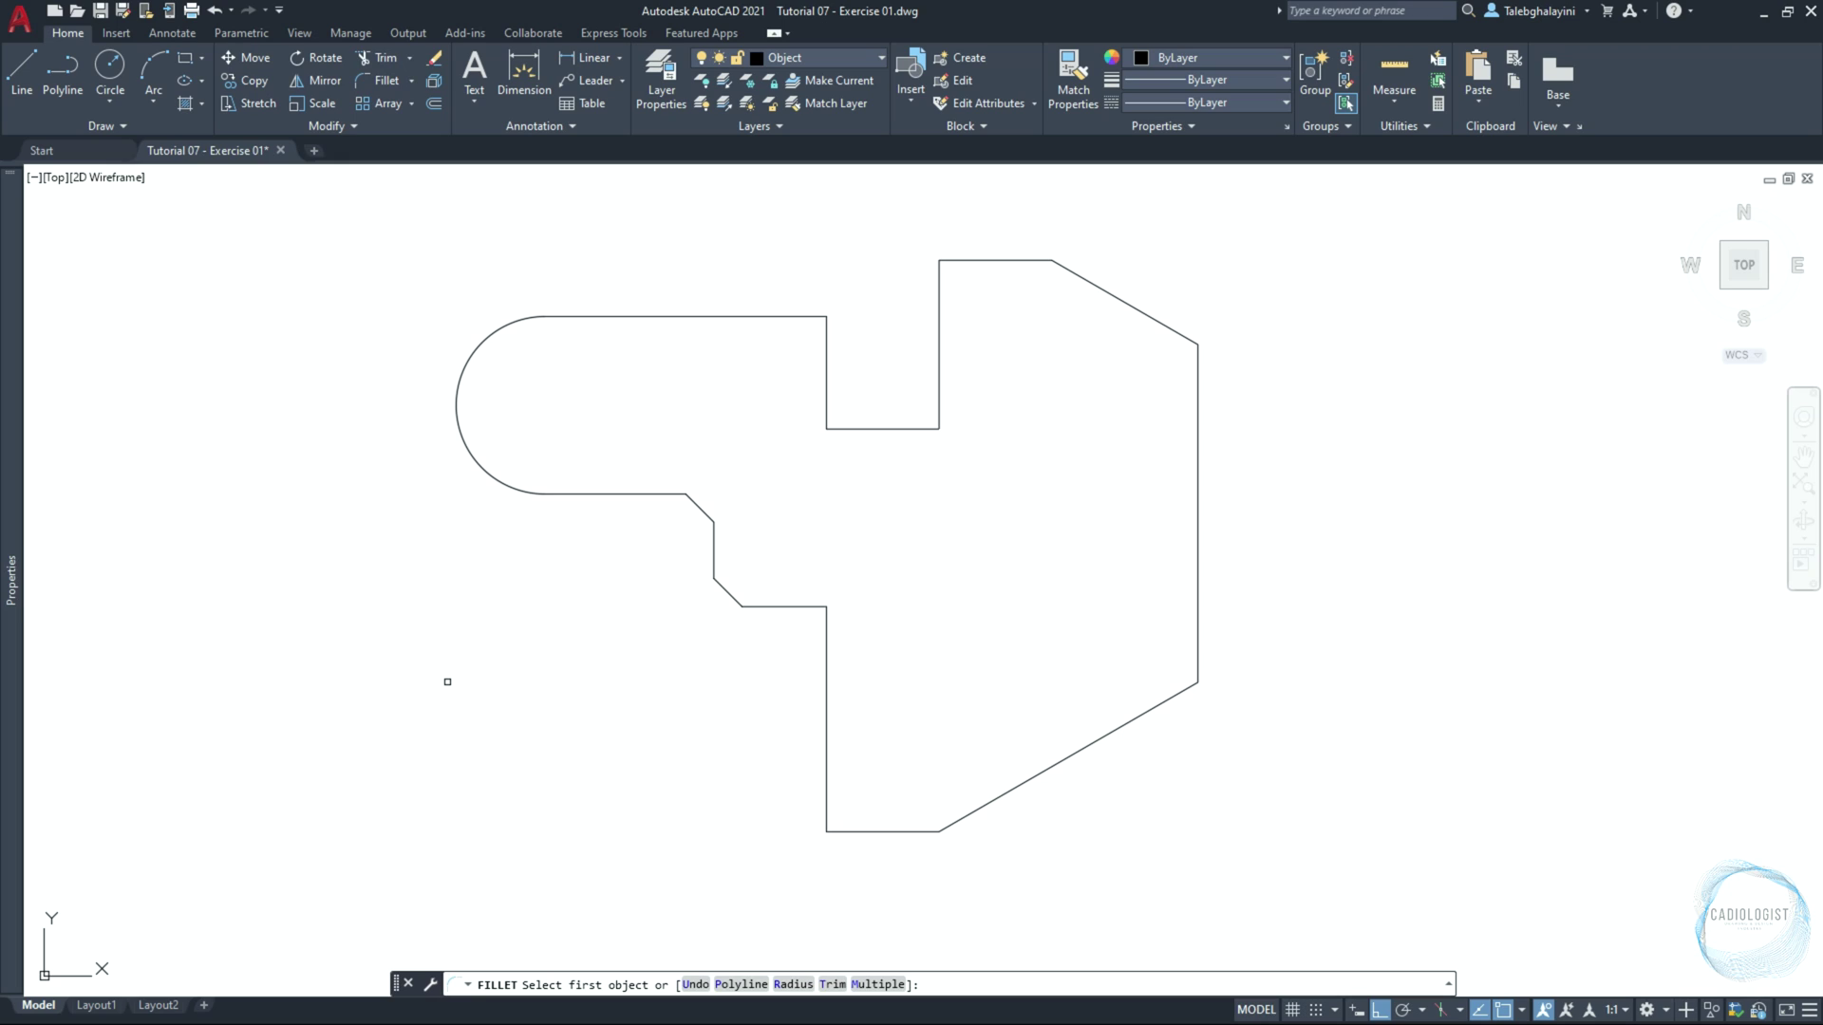
pyautogui.write('r')
pyautogui.press('Return')
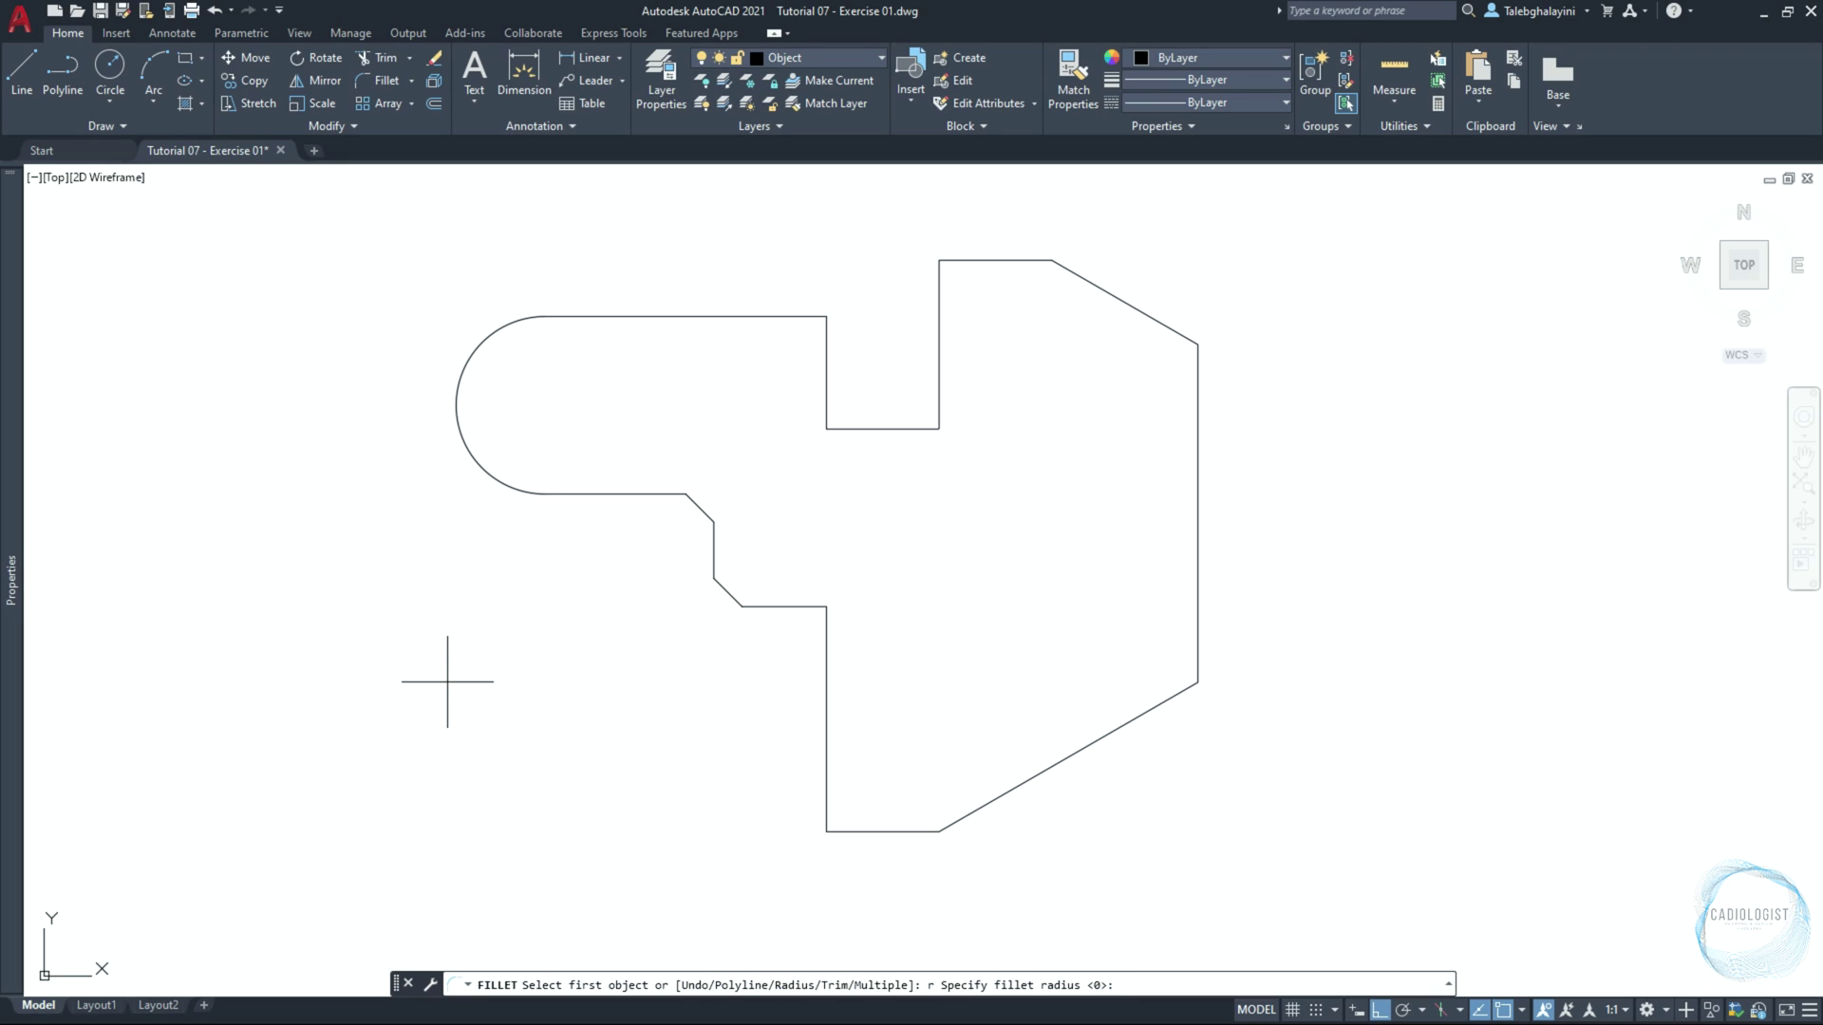
pyautogui.write('5')
pyautogui.press('Return')
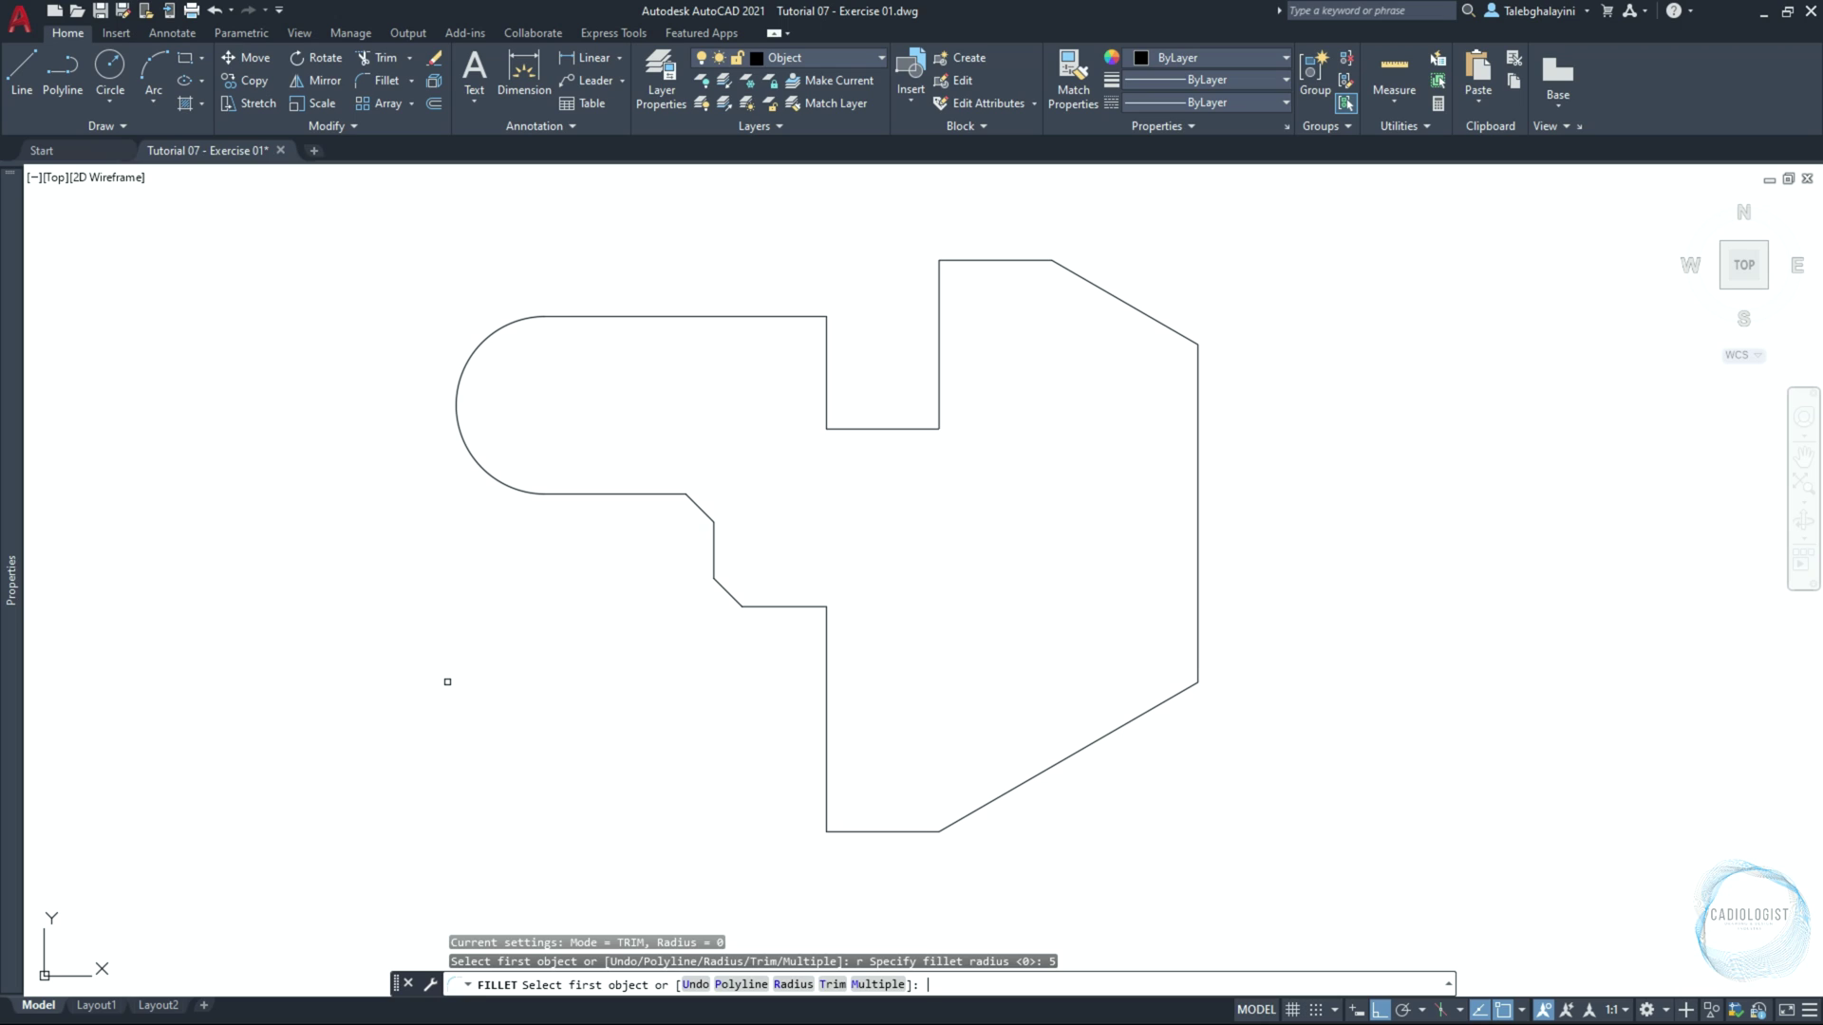
pyautogui.write('m')
pyautogui.press('Return')
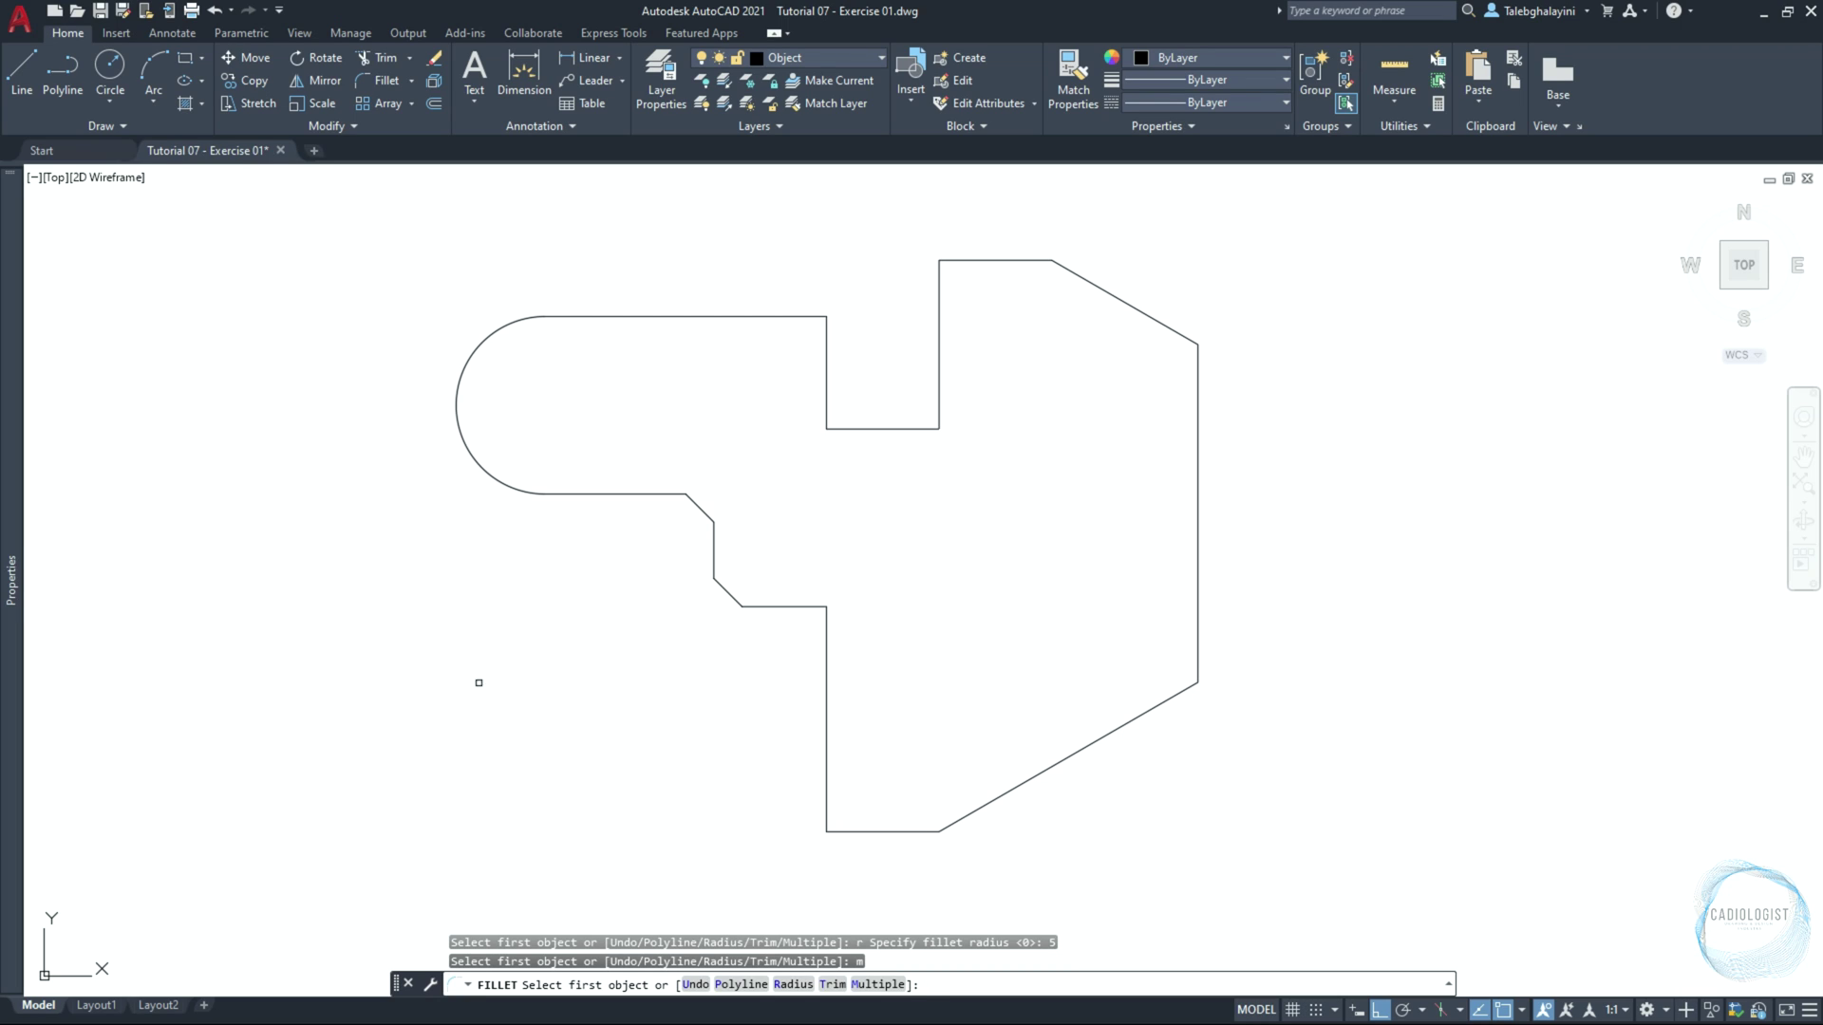
pyautogui.click(875, 831)
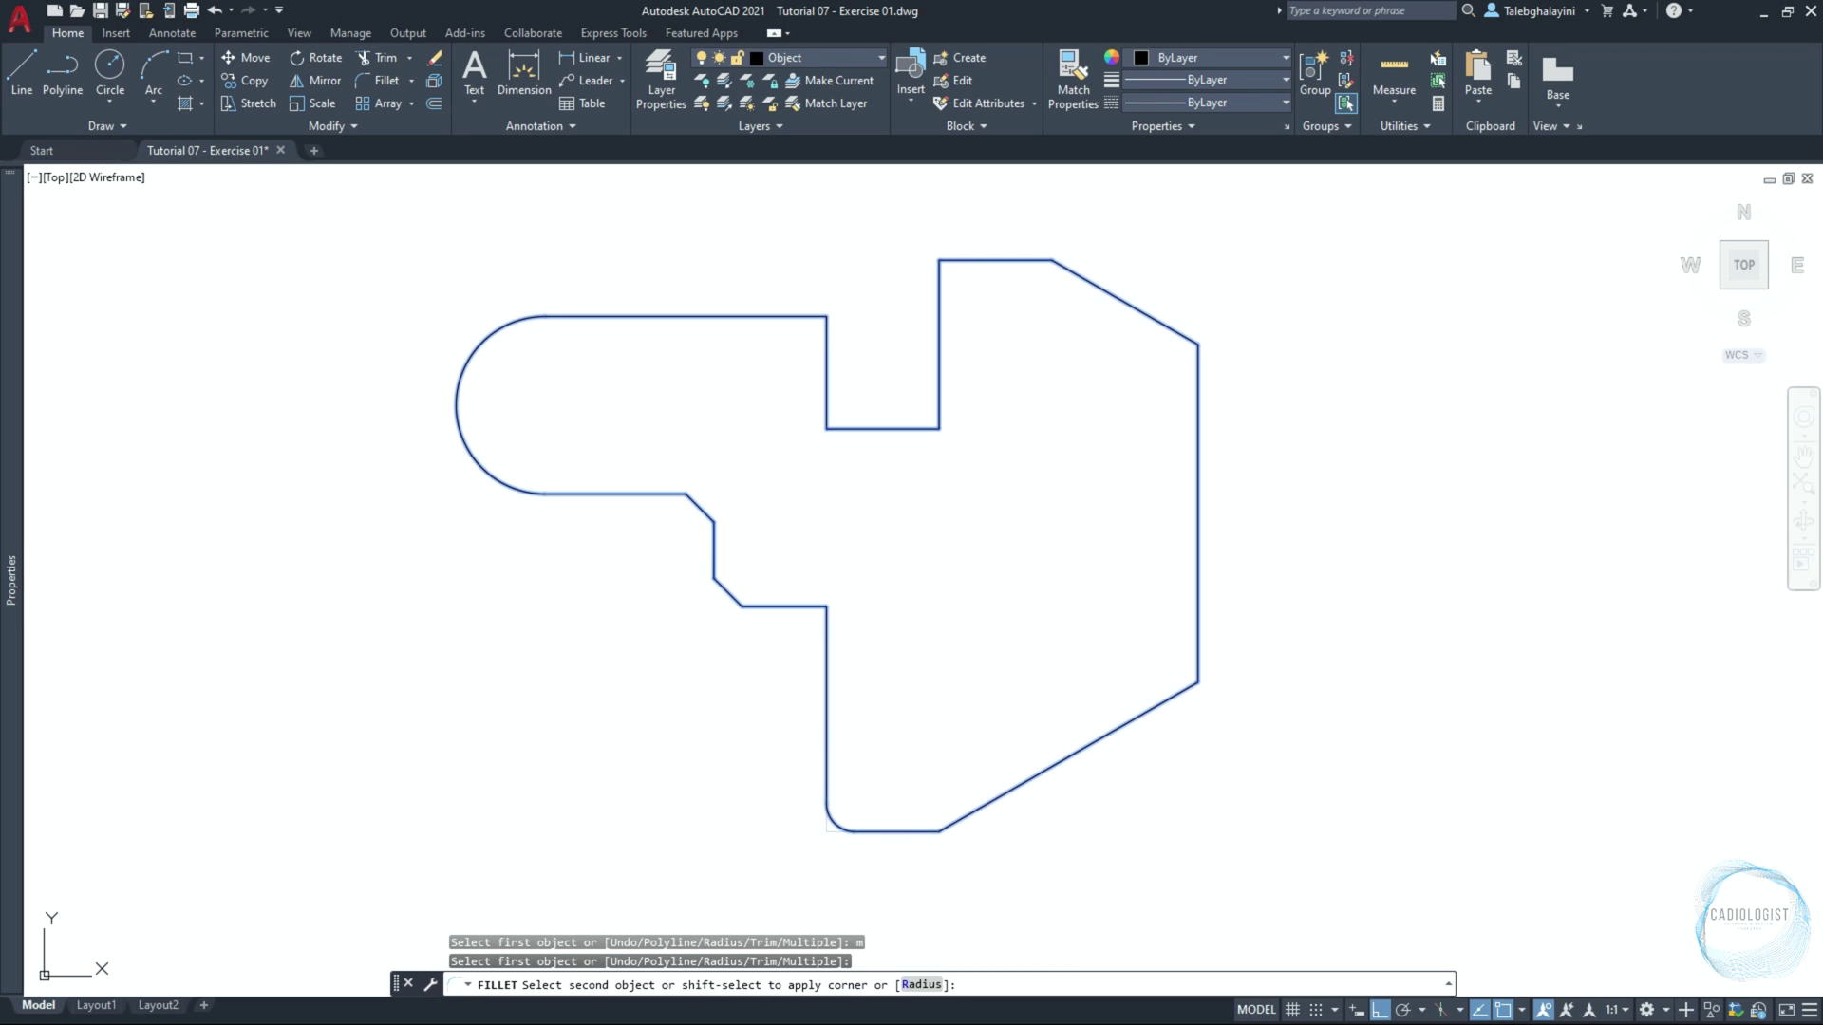
pyautogui.click(826, 800)
# Fillet both bottom corners of the upper notch with the same radius
pyautogui.click(825, 409)
pyautogui.click(862, 428)
pyautogui.click(913, 429)
pyautogui.click(938, 408)
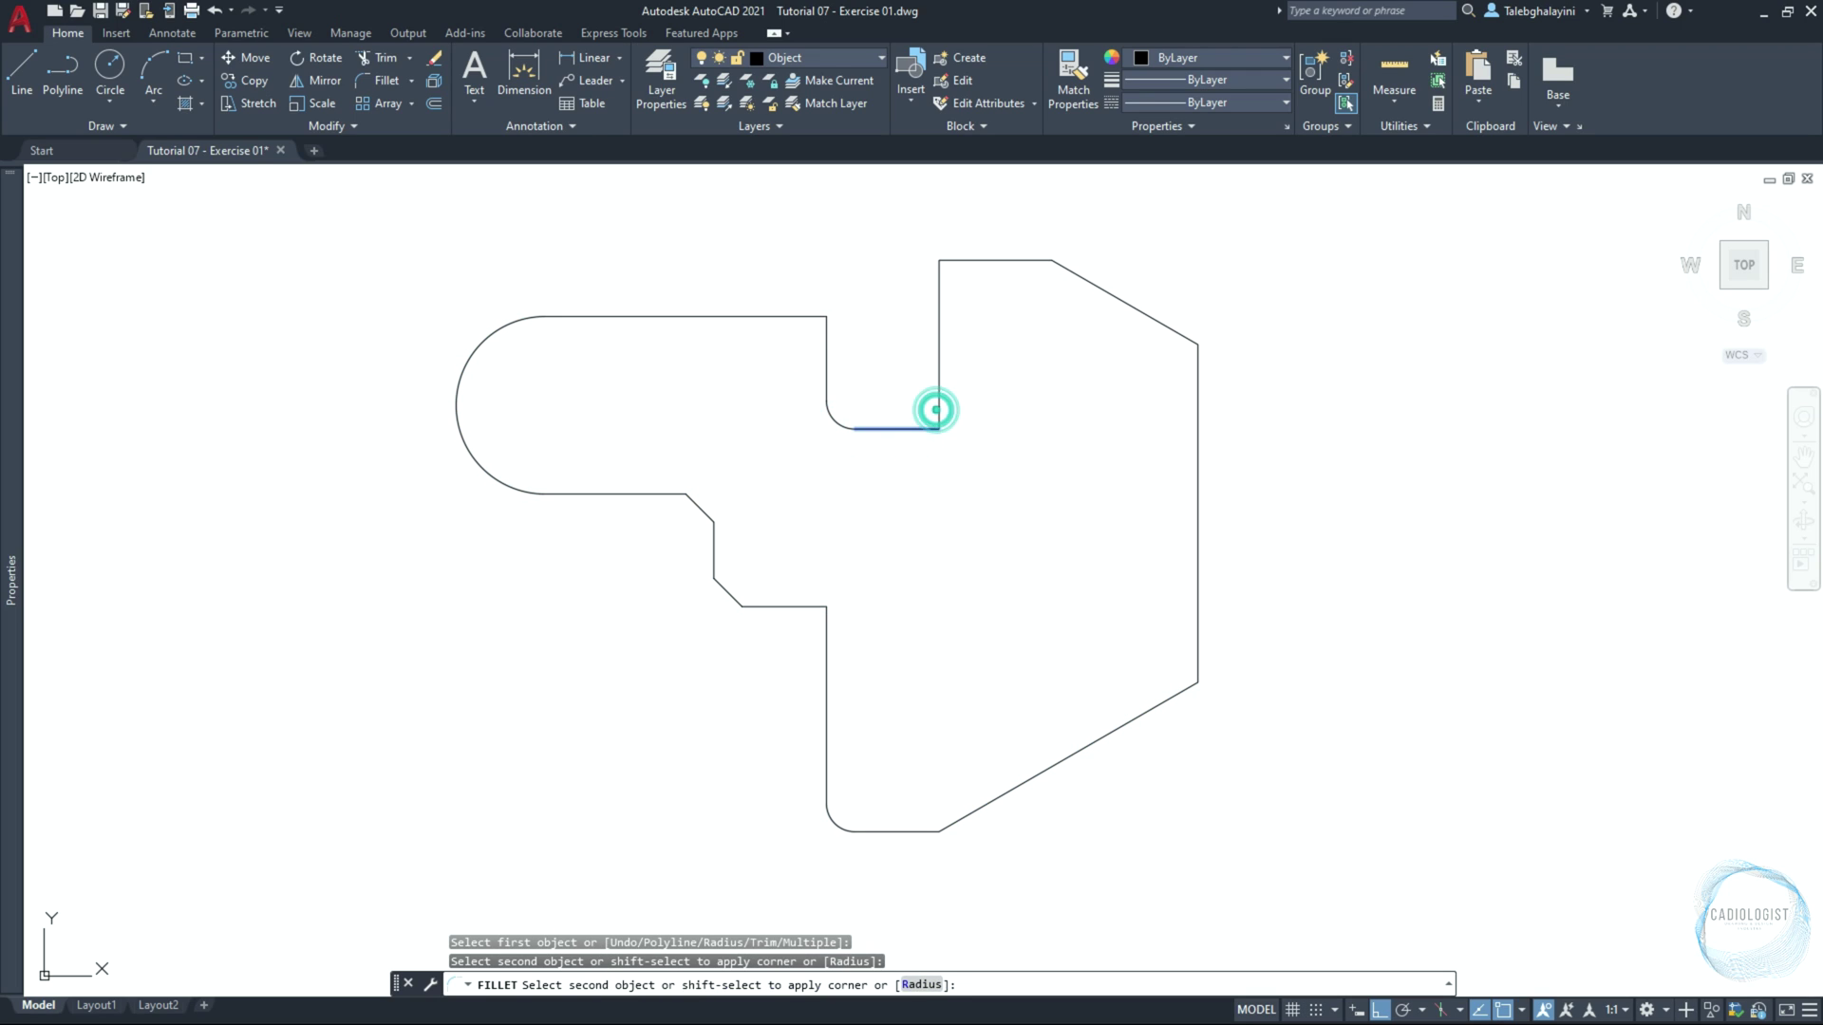
# Fillet the corners at both ends of the lower sloped edge with a radius of 10
pyautogui.write('r')
pyautogui.press('Return')
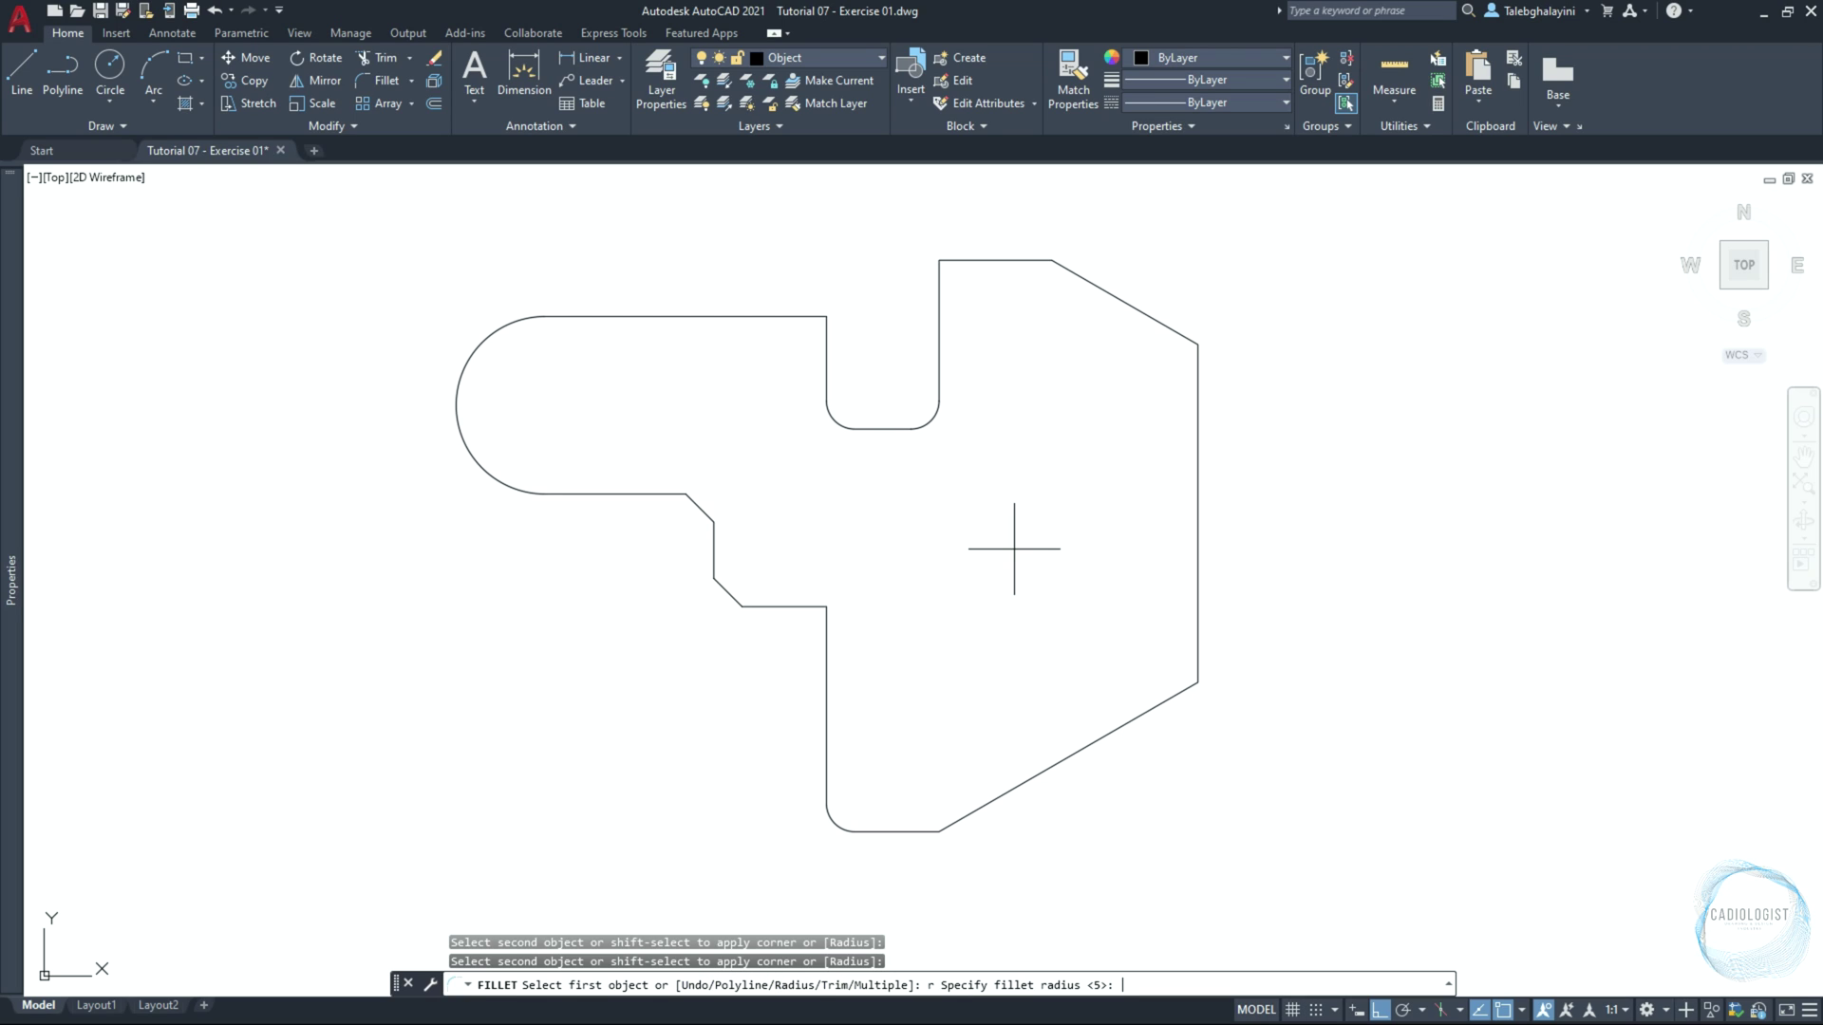
pyautogui.write('10')
pyautogui.press('Return')
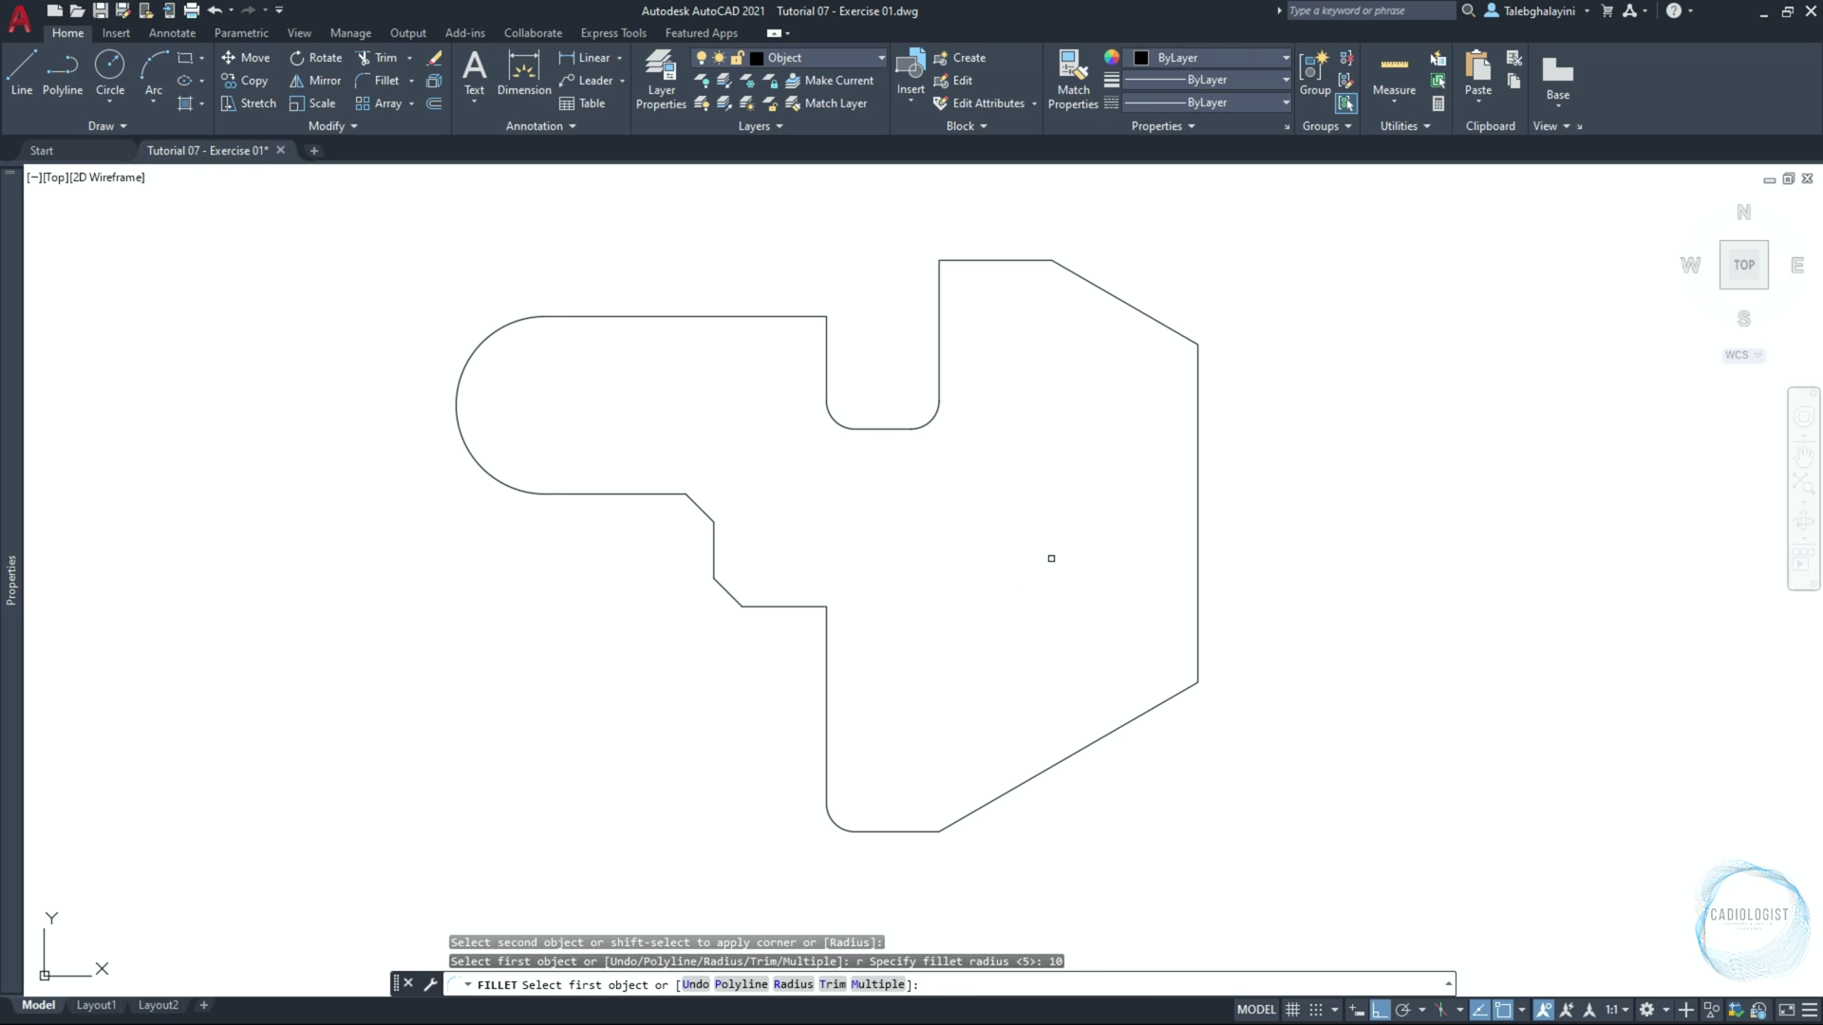
pyautogui.click(1199, 611)
pyautogui.click(1159, 703)
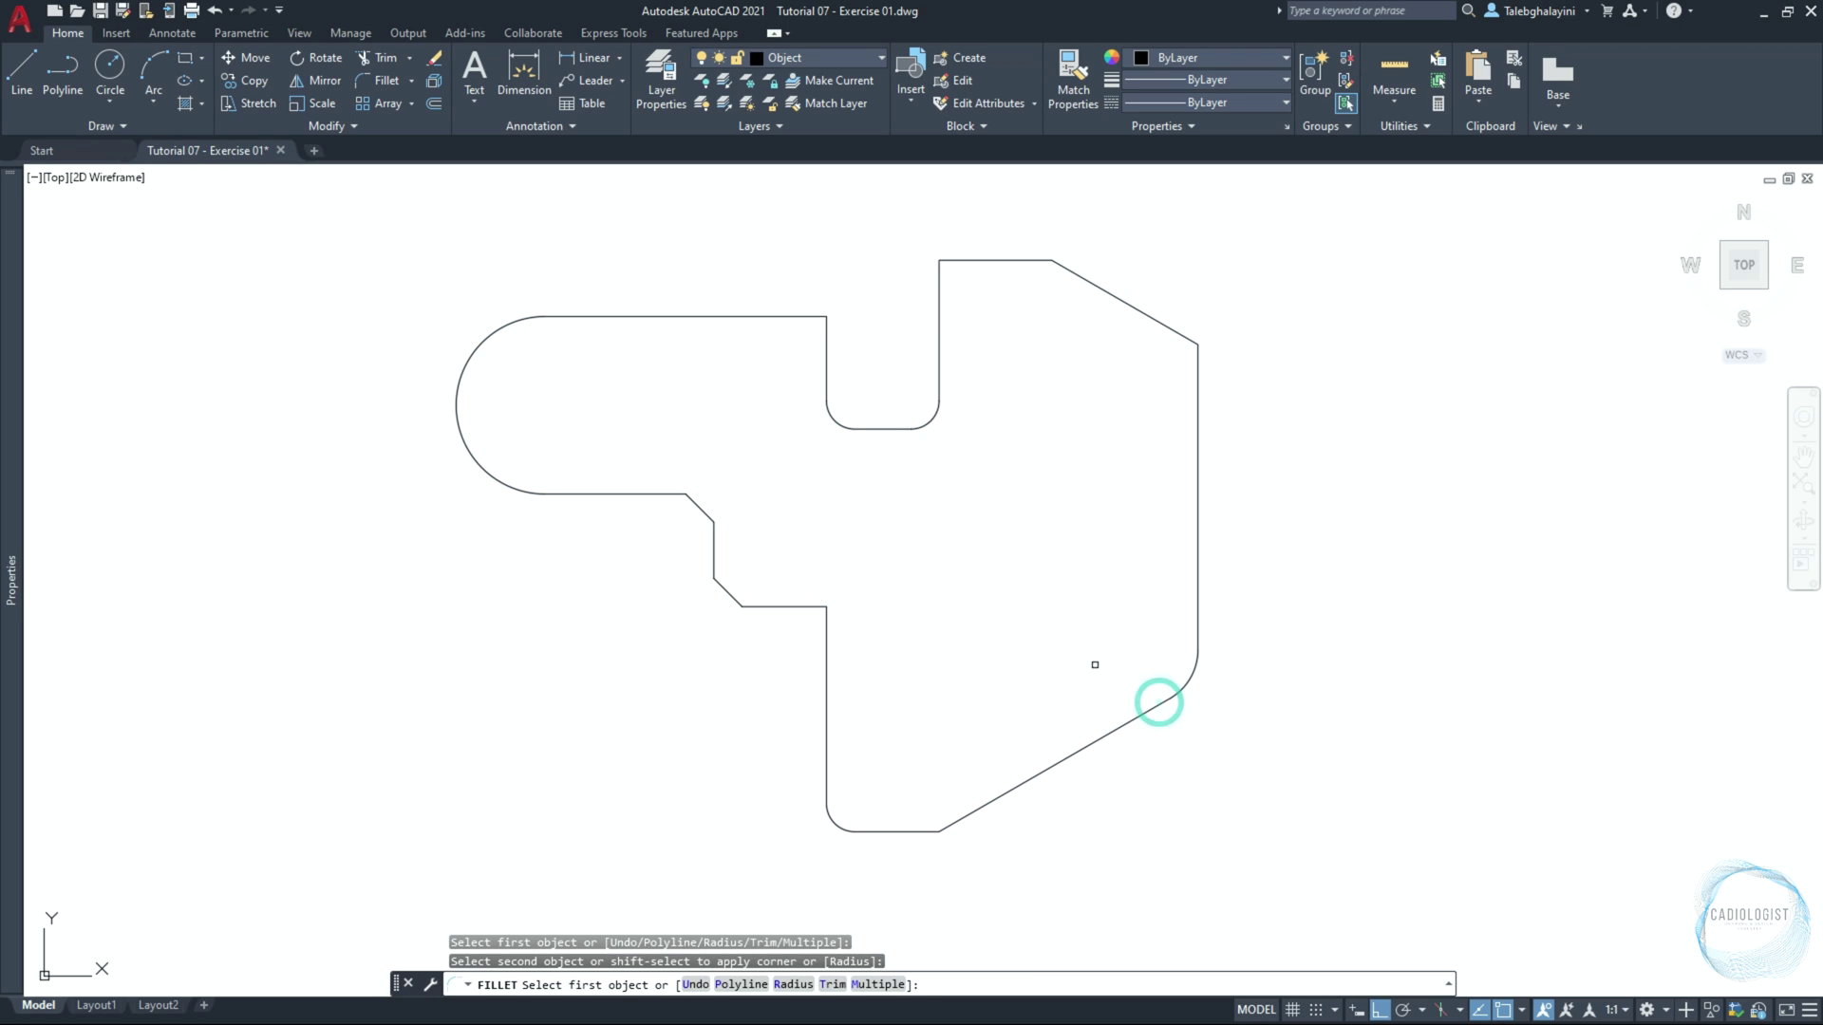
pyautogui.click(954, 819)
pyautogui.click(925, 830)
pyautogui.press('Escape')
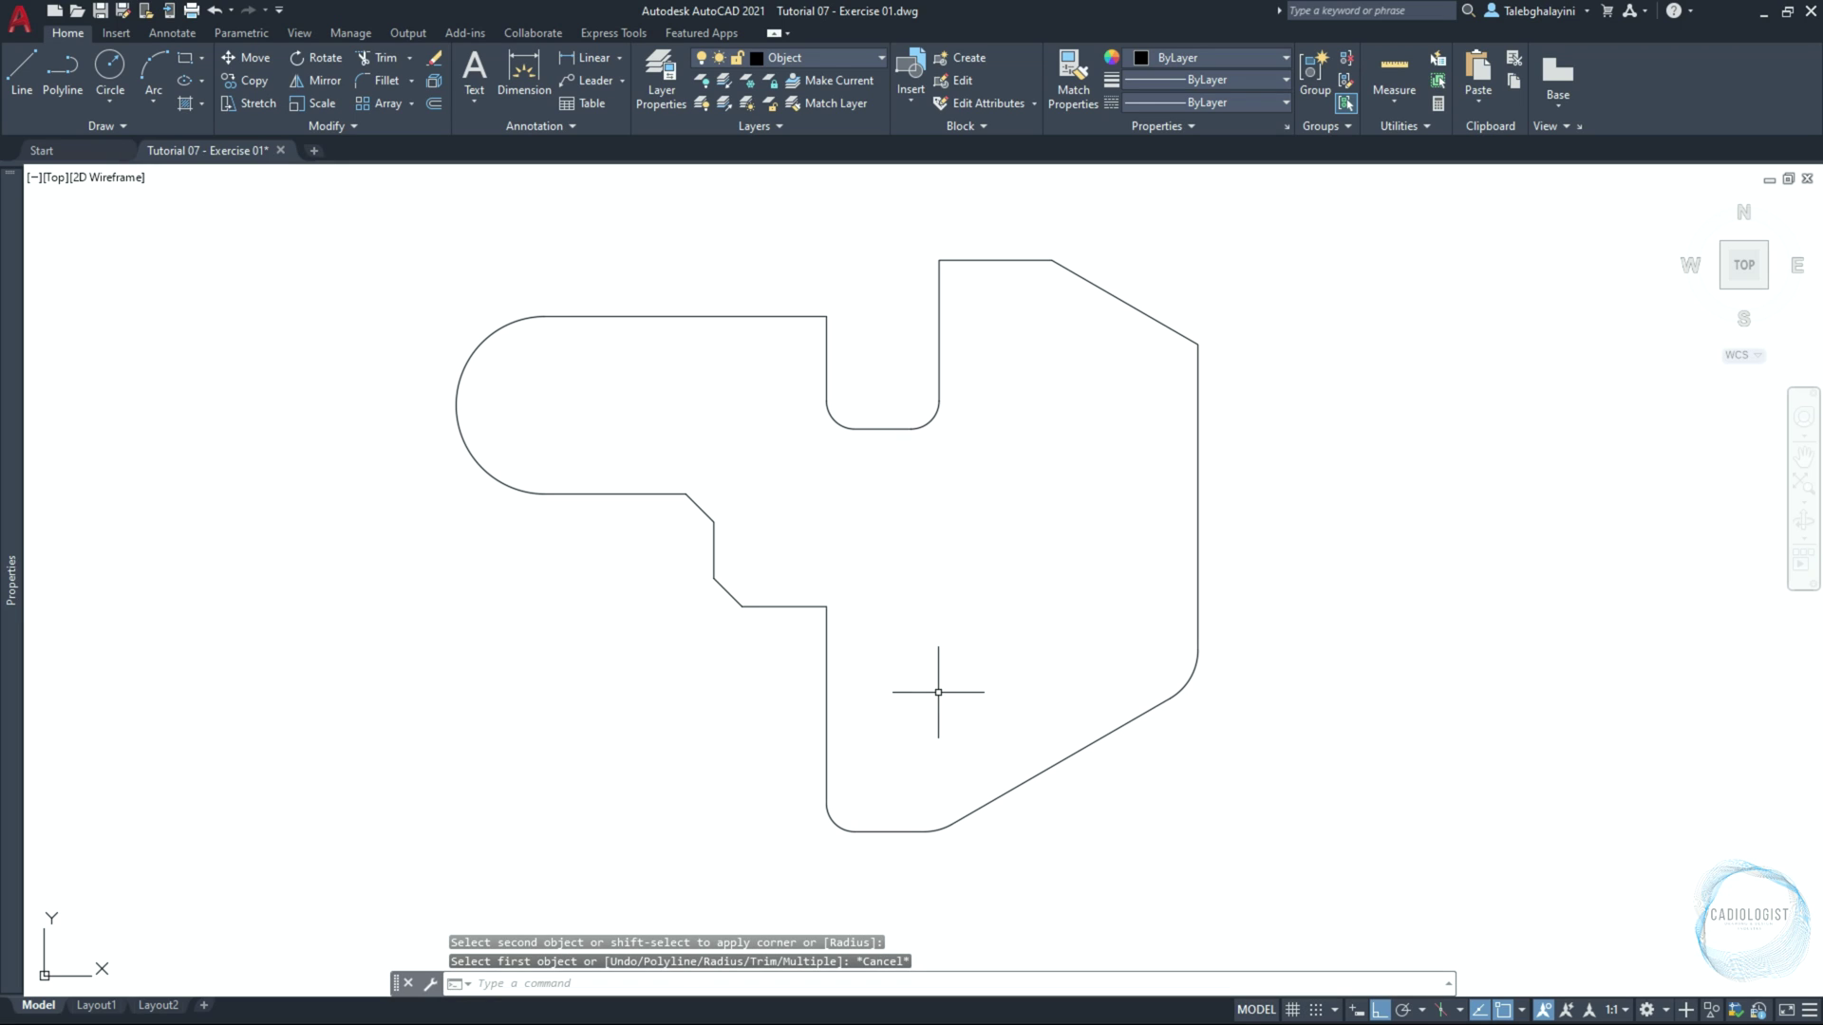
# Draw a circle of radius 5 centred on the lower-right fillet arc's center
pyautogui.click(476, 984)
pyautogui.write('c')
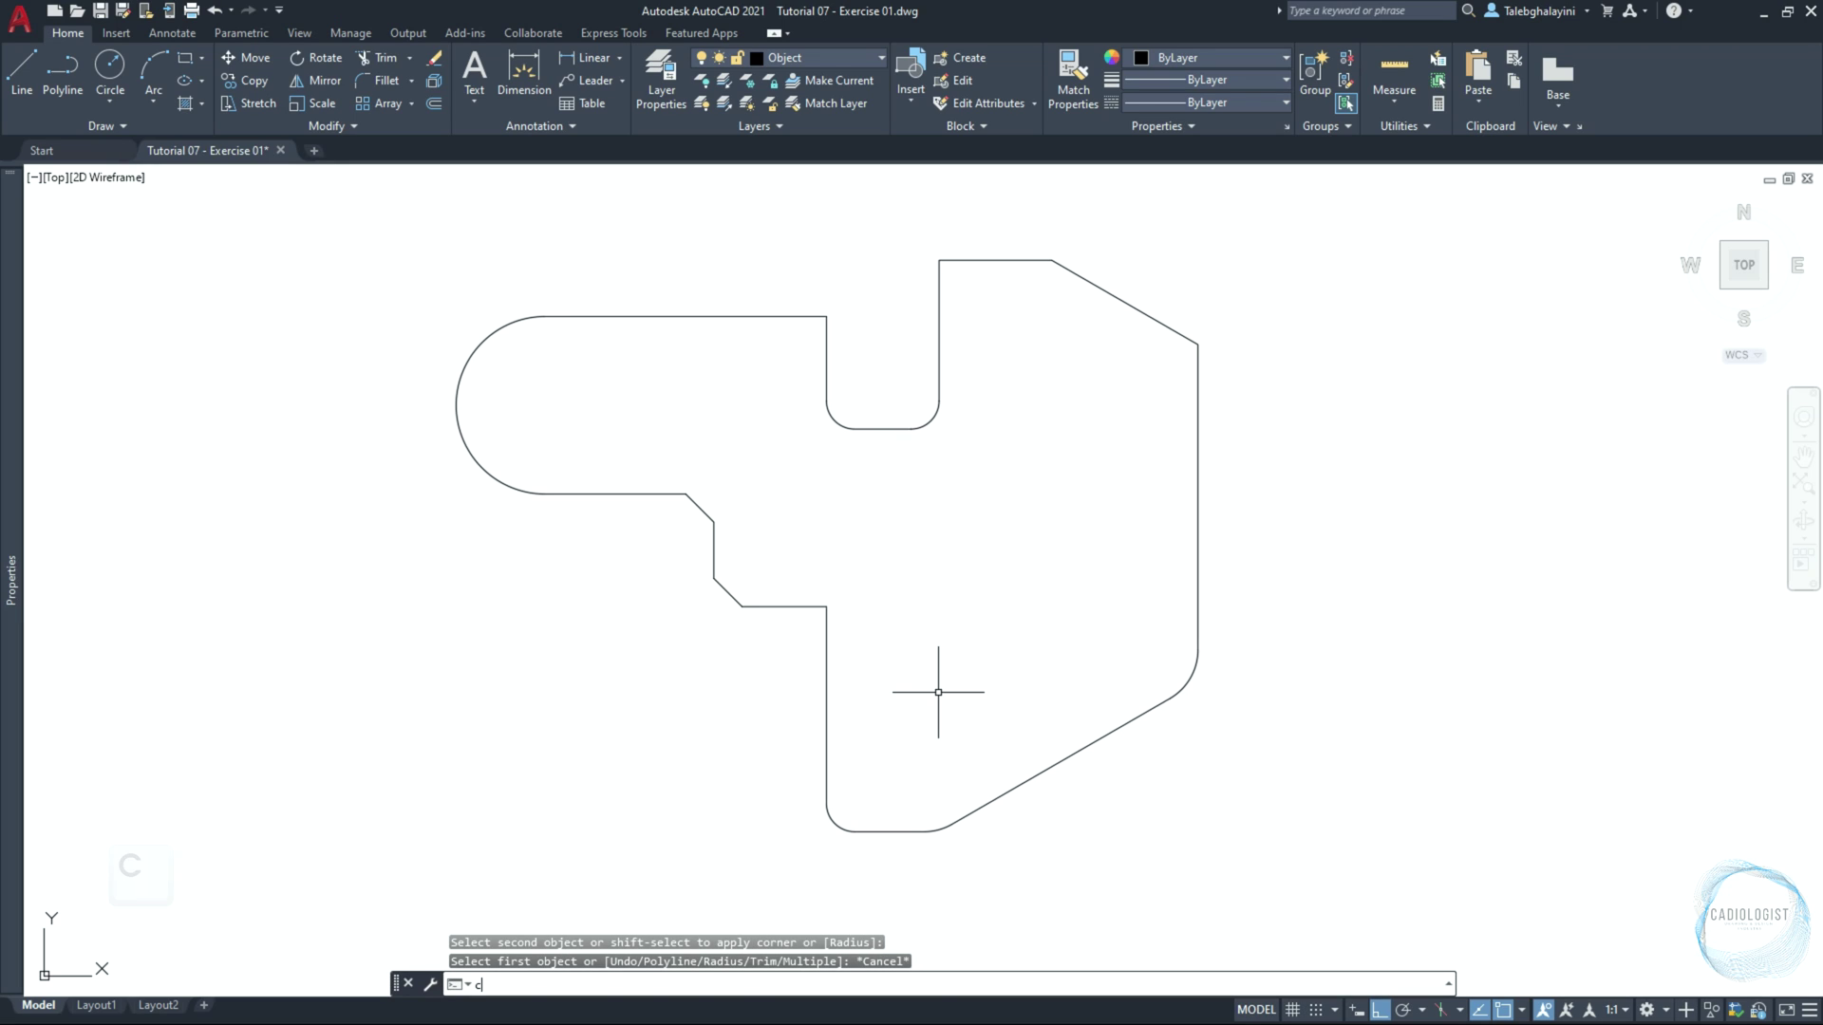
pyautogui.press('Return')
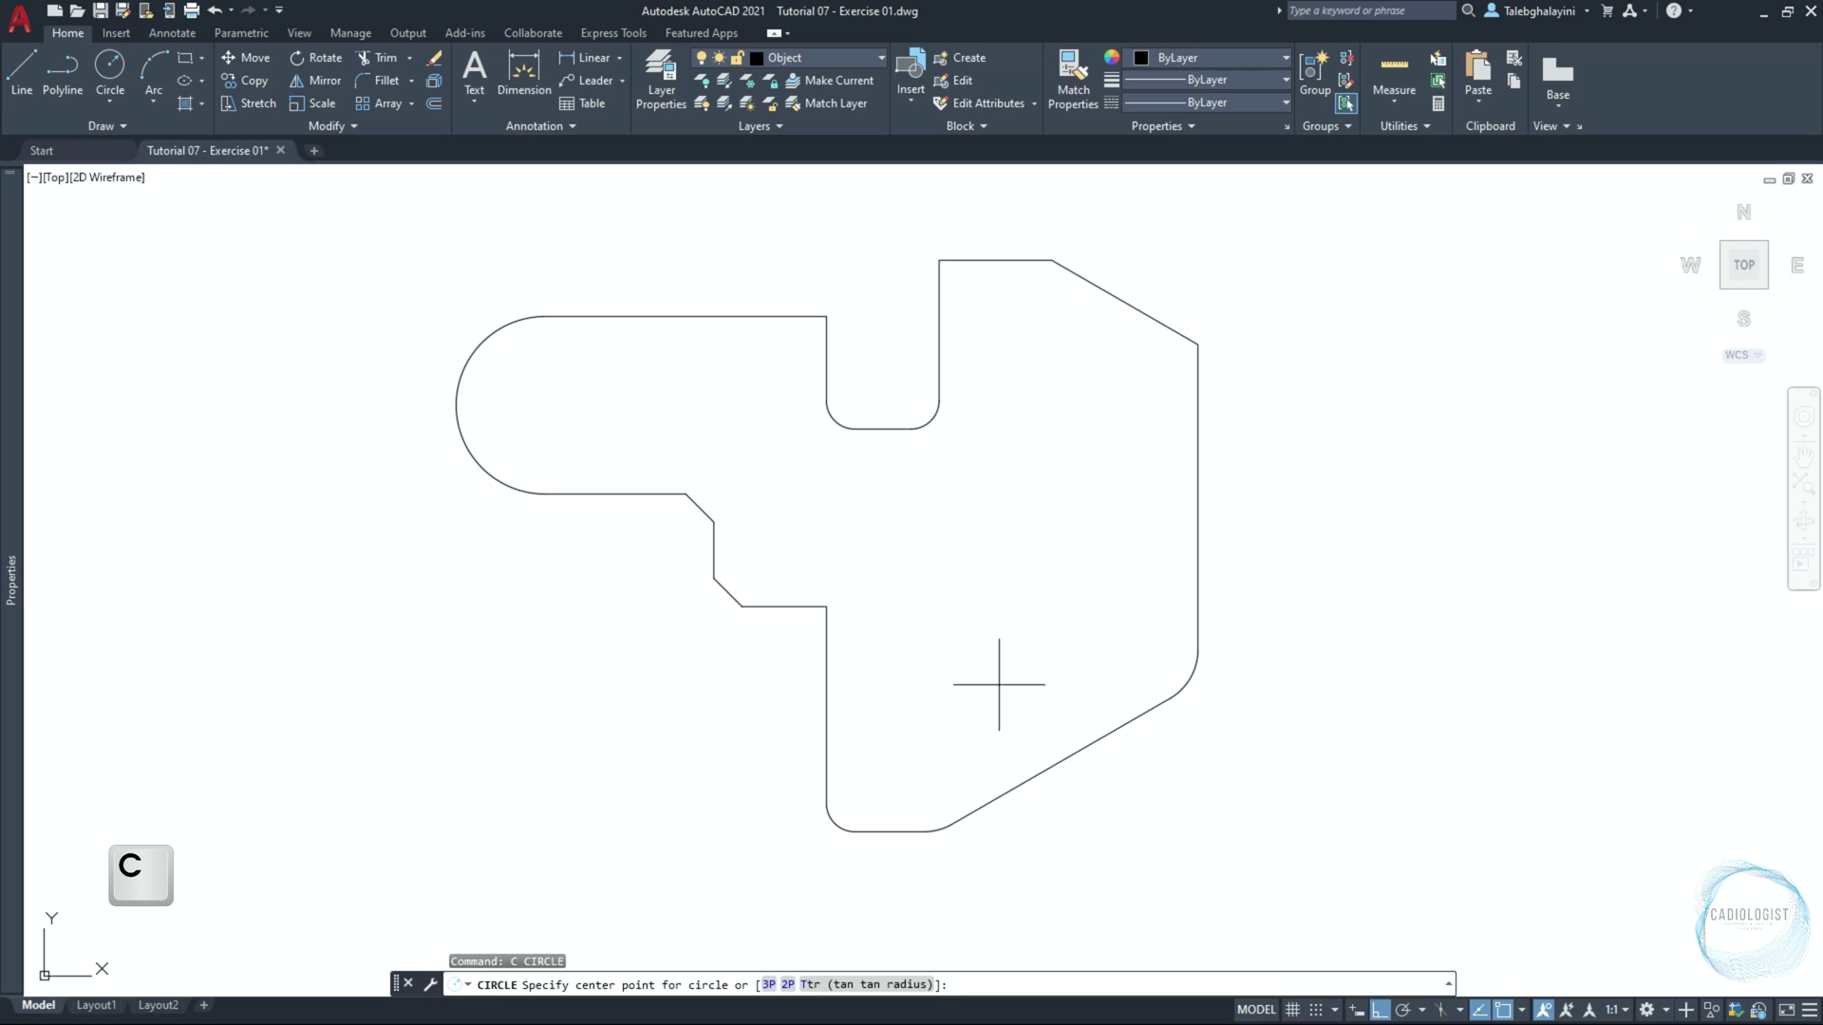
pyautogui.click(1142, 650)
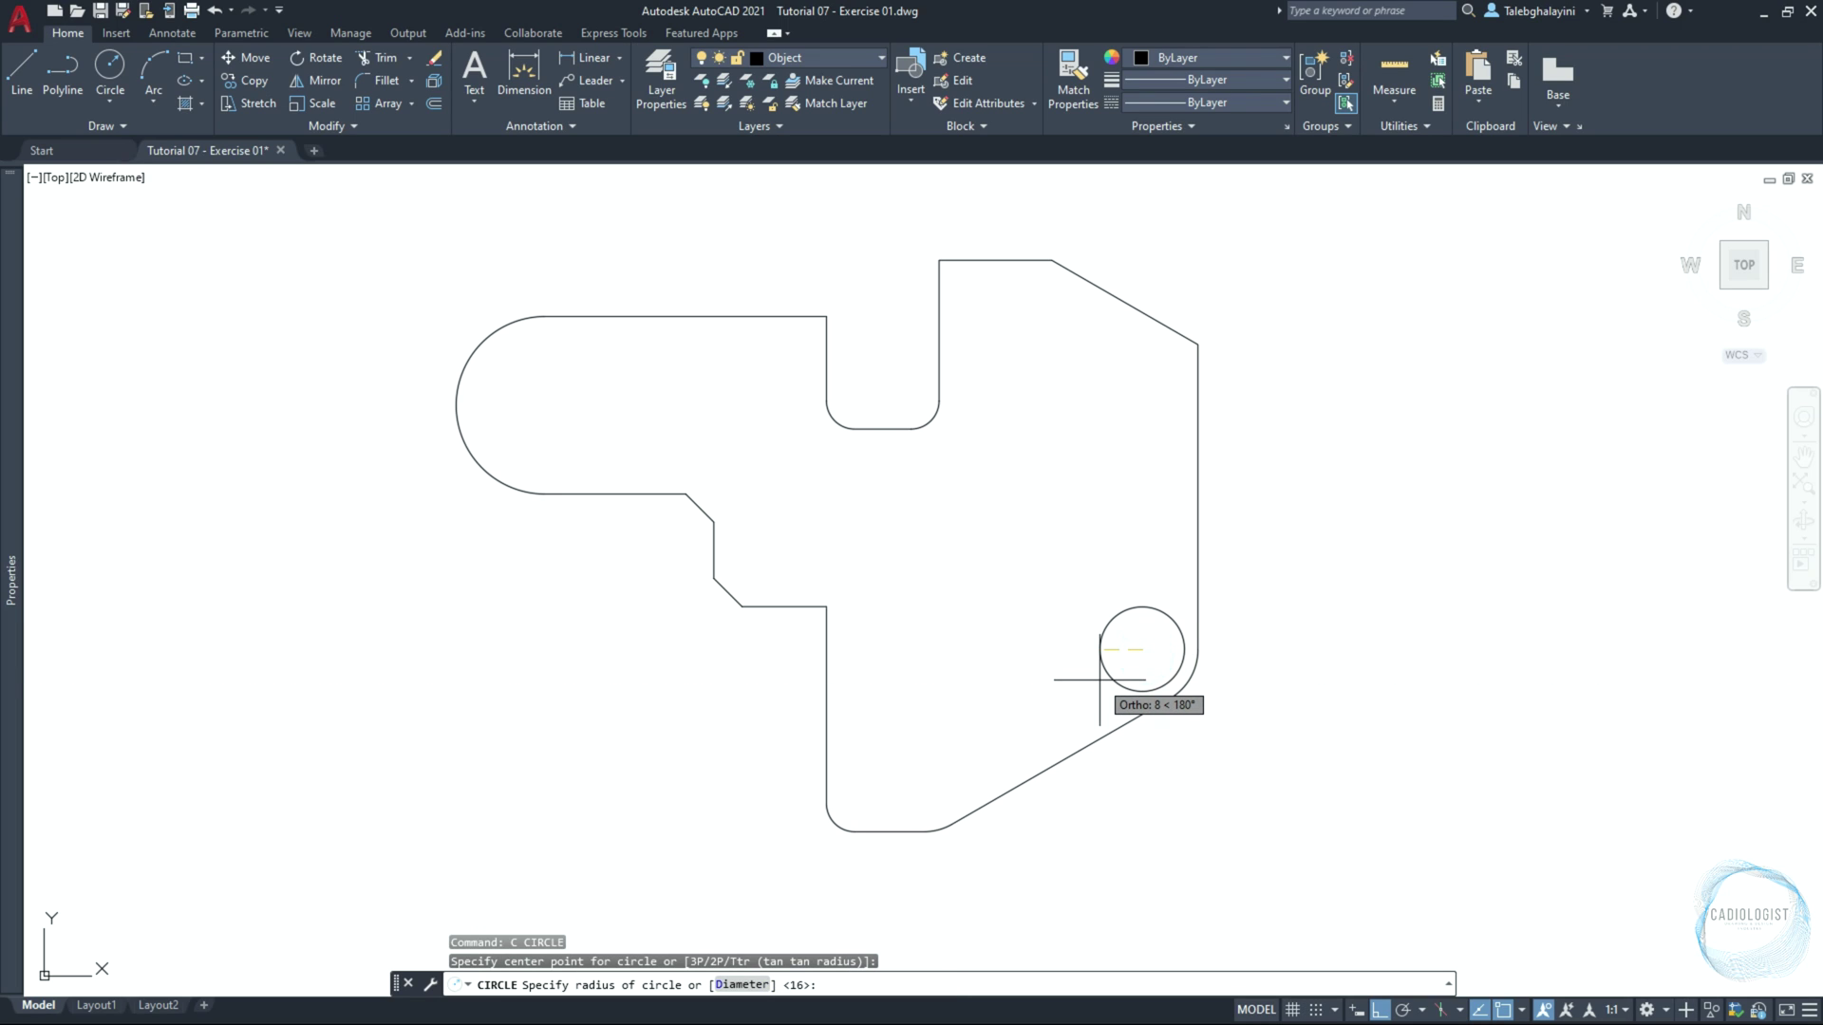
pyautogui.write('5')
pyautogui.press('Return')
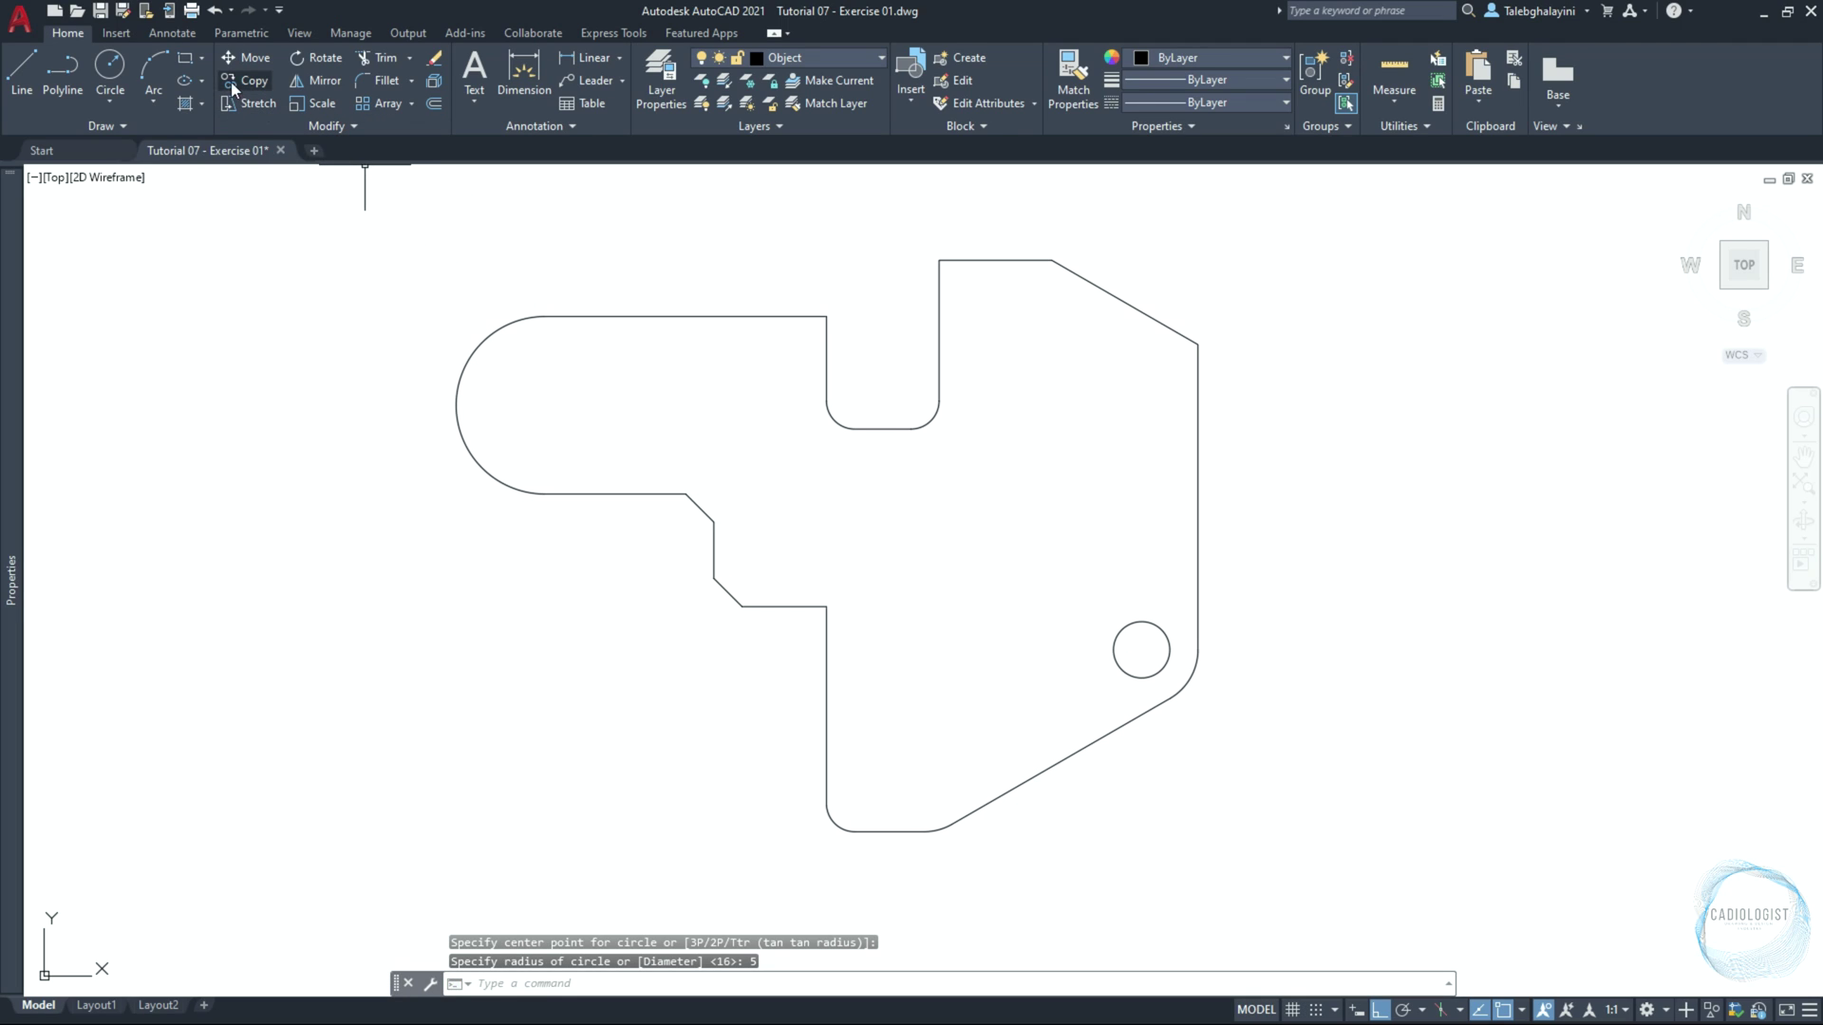
# Draw an eight-sided polygon centred on the rounded end's arc center, inscribed in a circle of radius 5
pyautogui.click(202, 59)
pyautogui.click(228, 125)
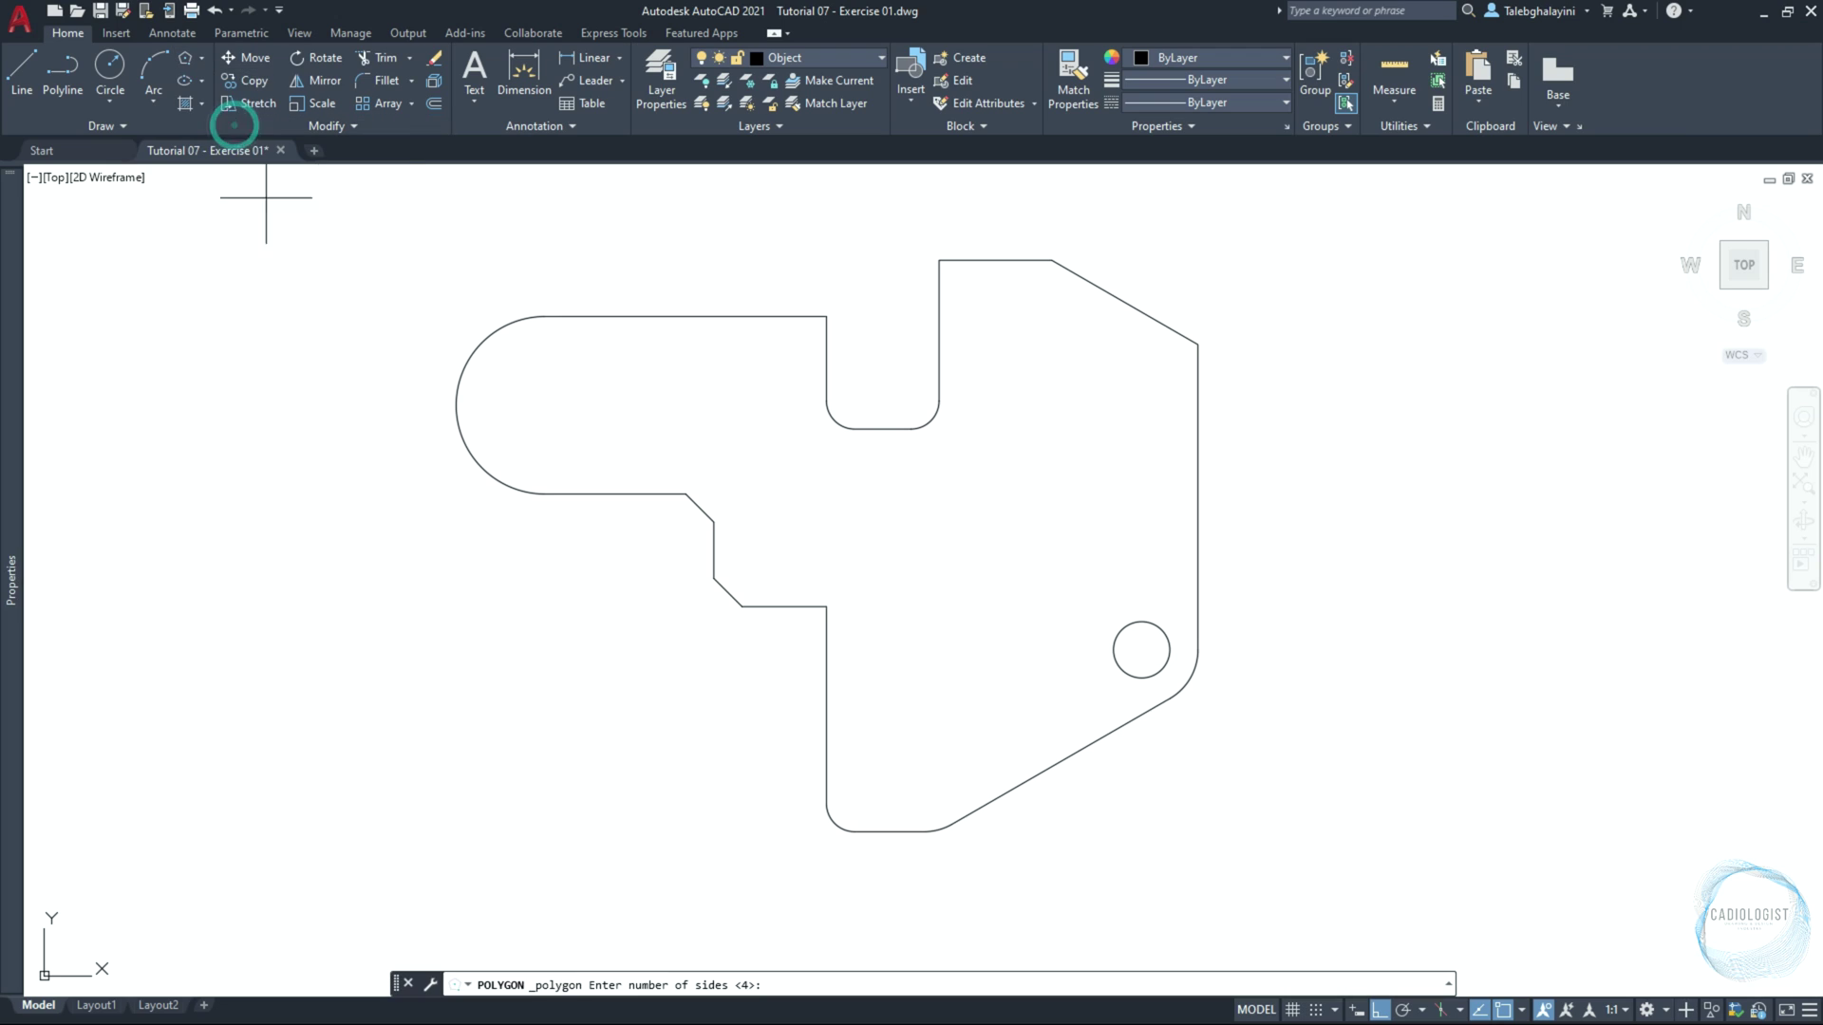
pyautogui.scroll(1, 342, 354)
pyautogui.scroll(1, 342, 355)
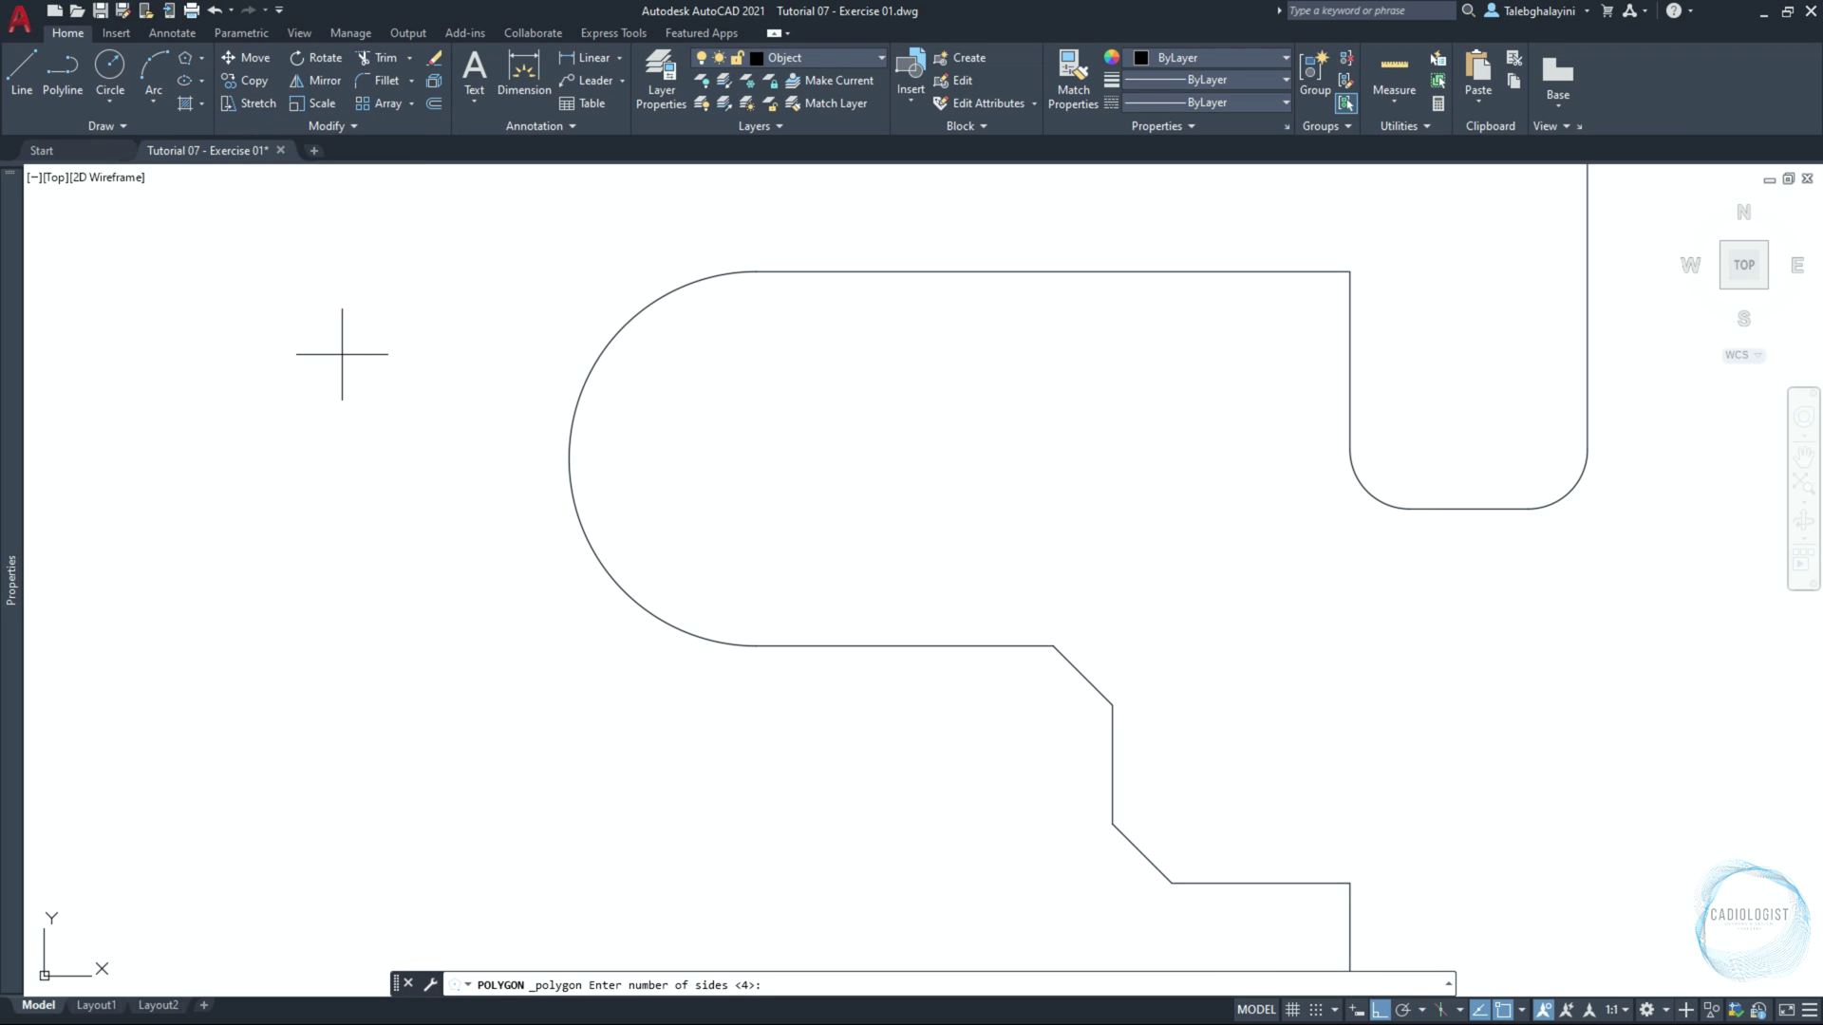
pyautogui.write('8')
pyautogui.press('Return')
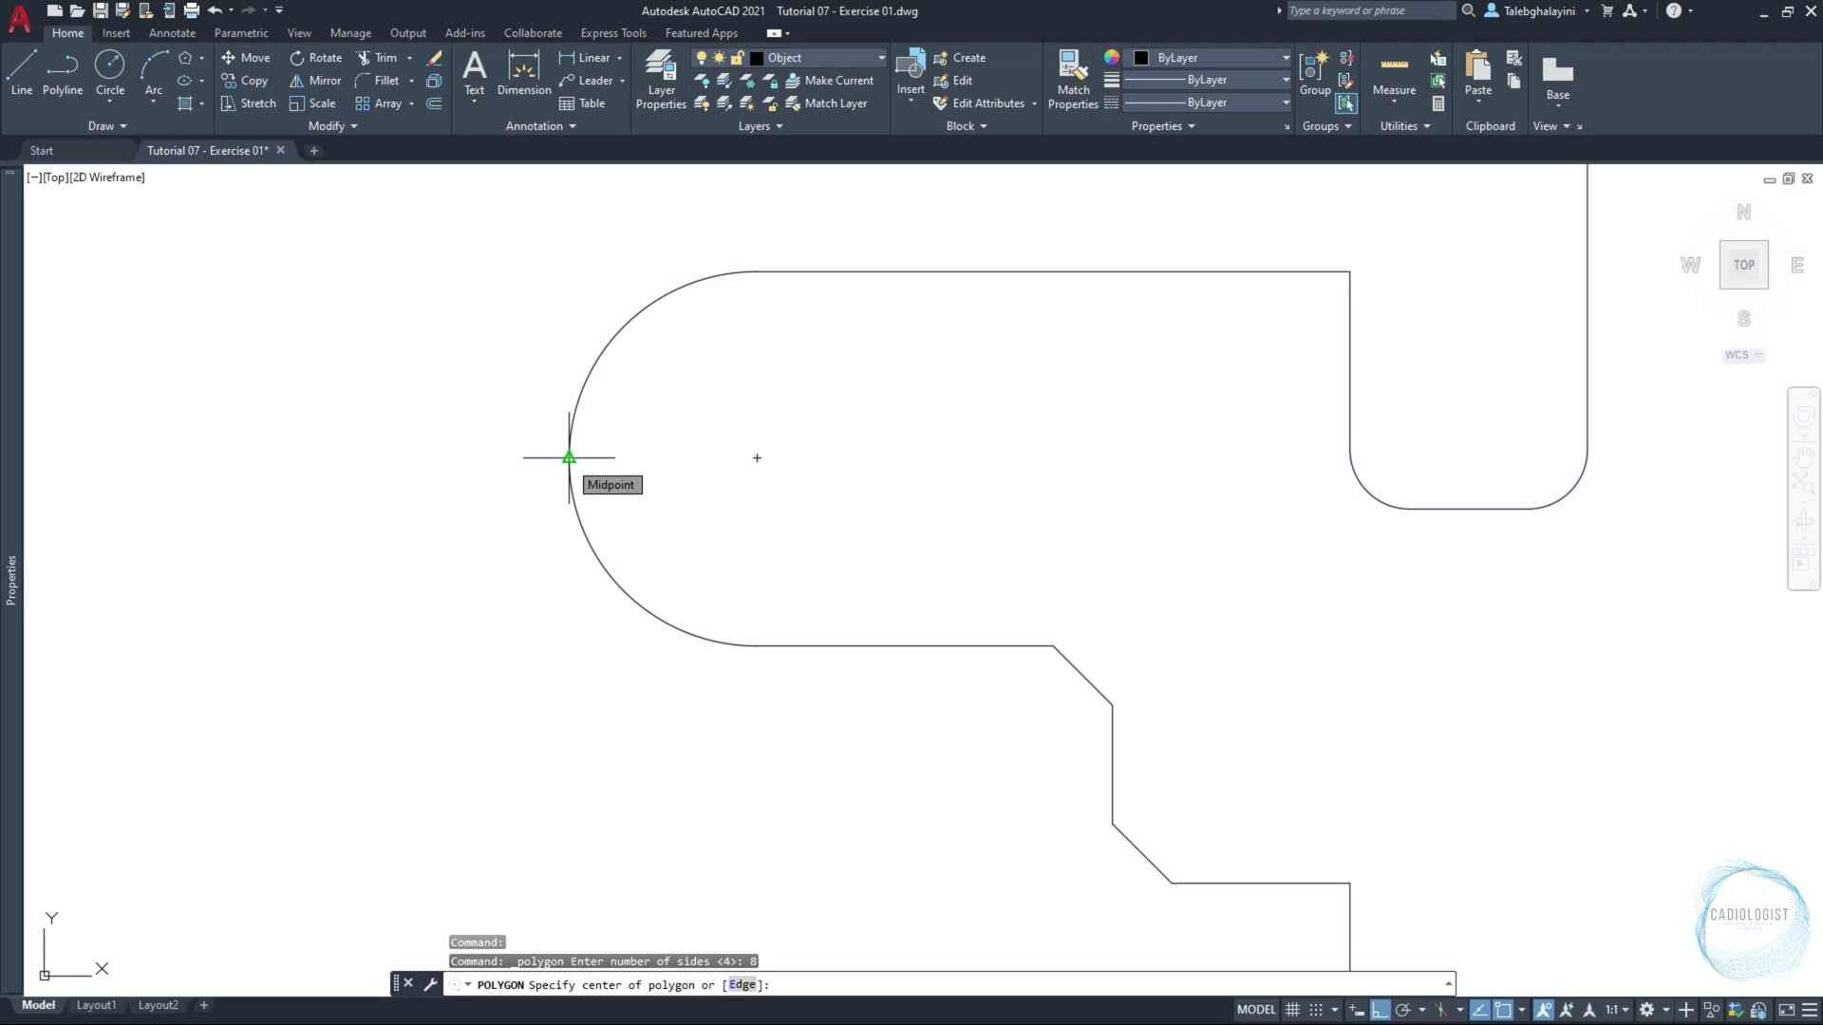
pyautogui.click(757, 458)
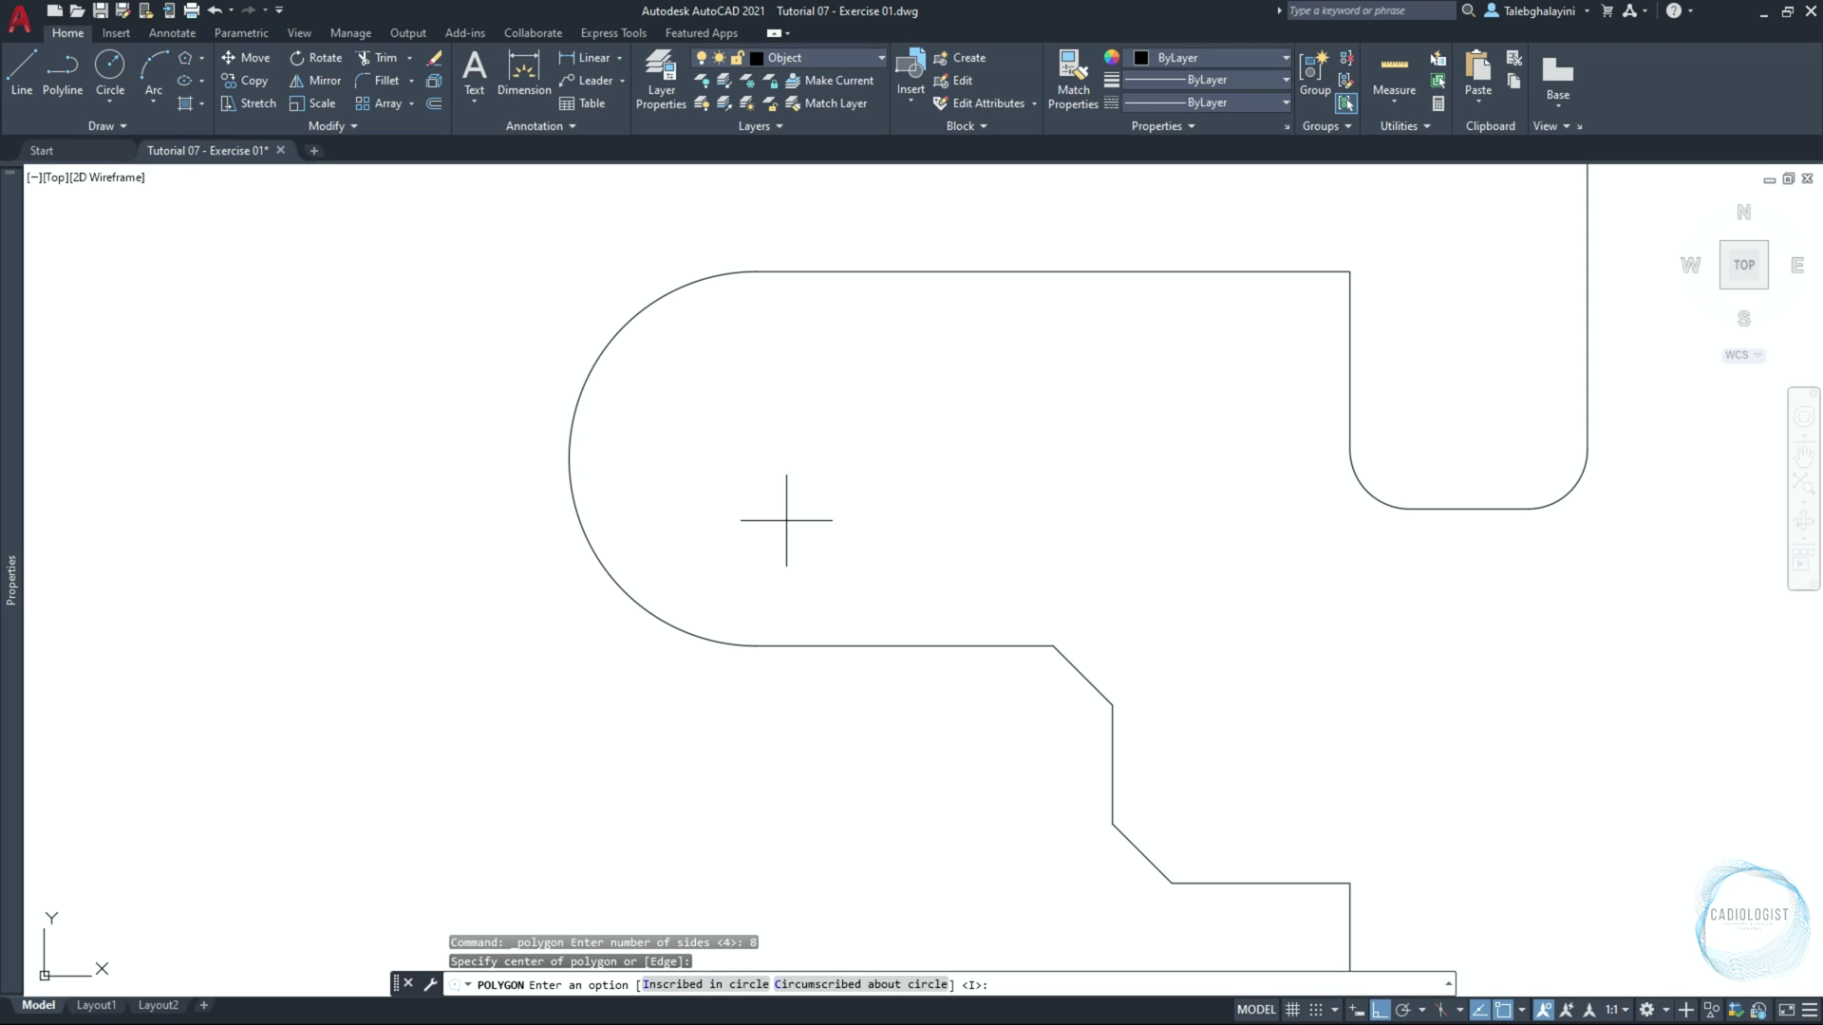
pyautogui.press('Return')
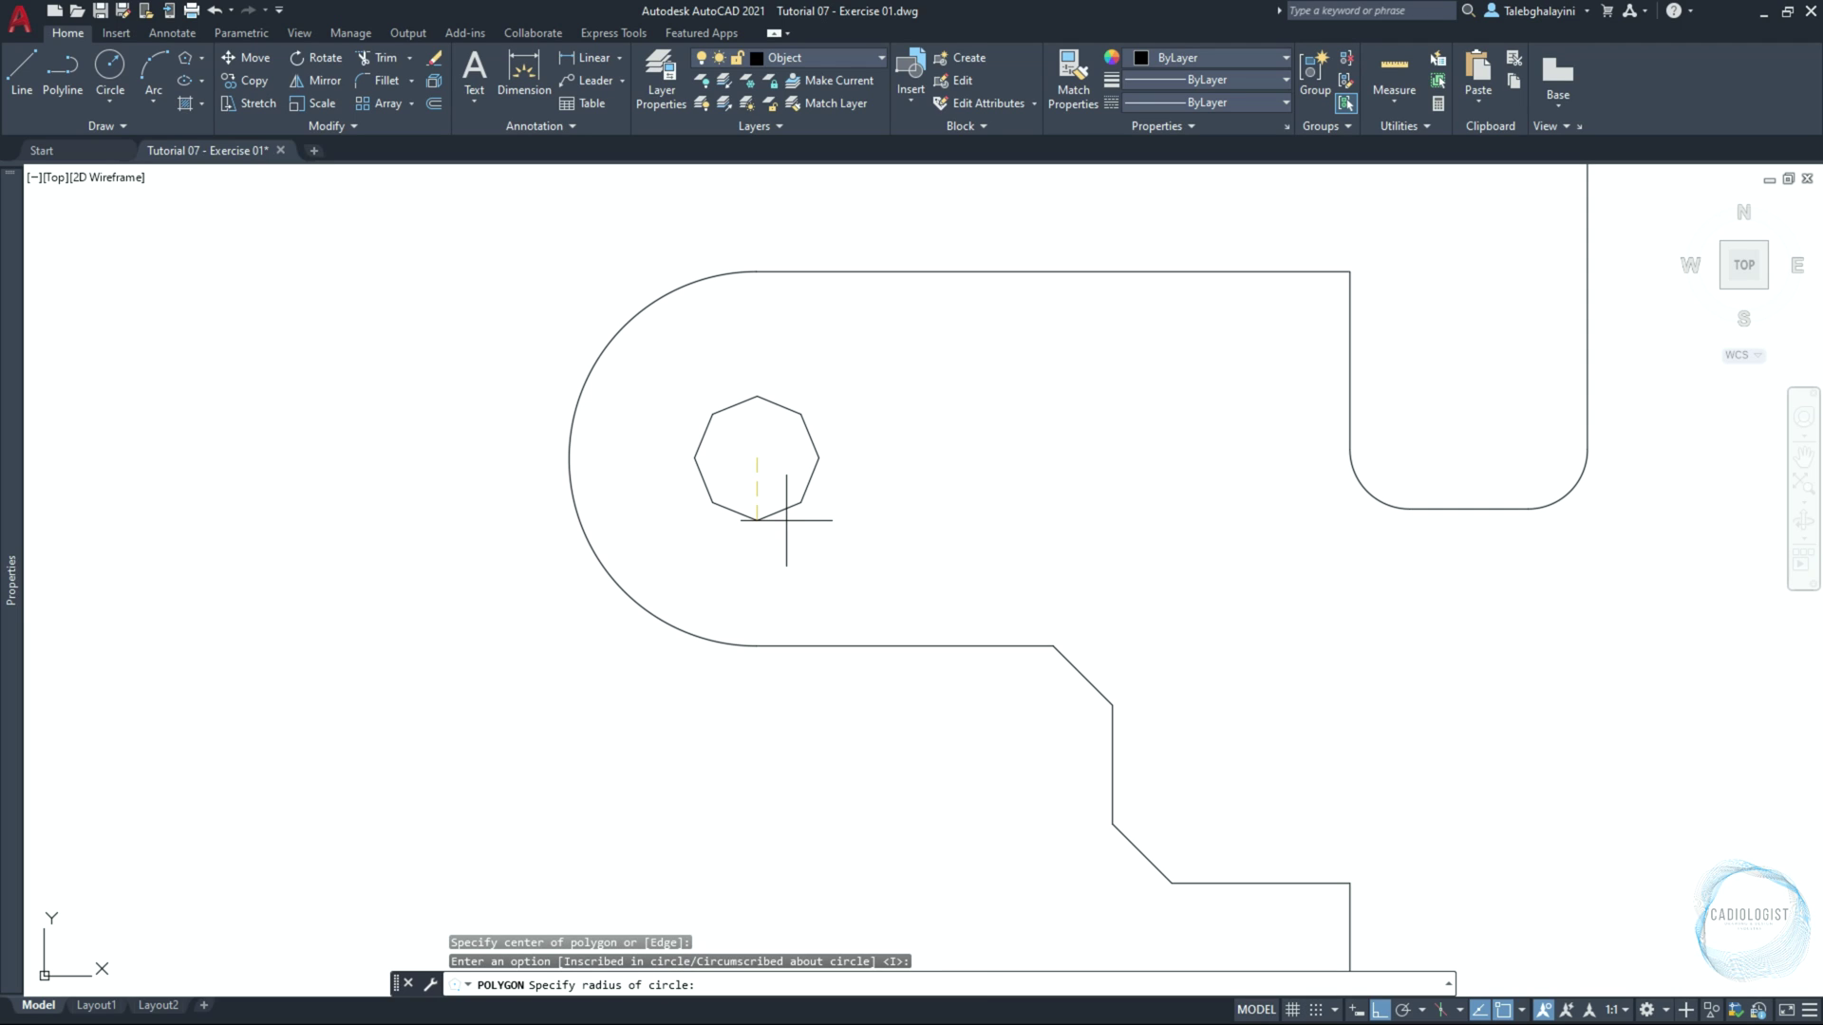
pyautogui.write('5')
pyautogui.press('Return')
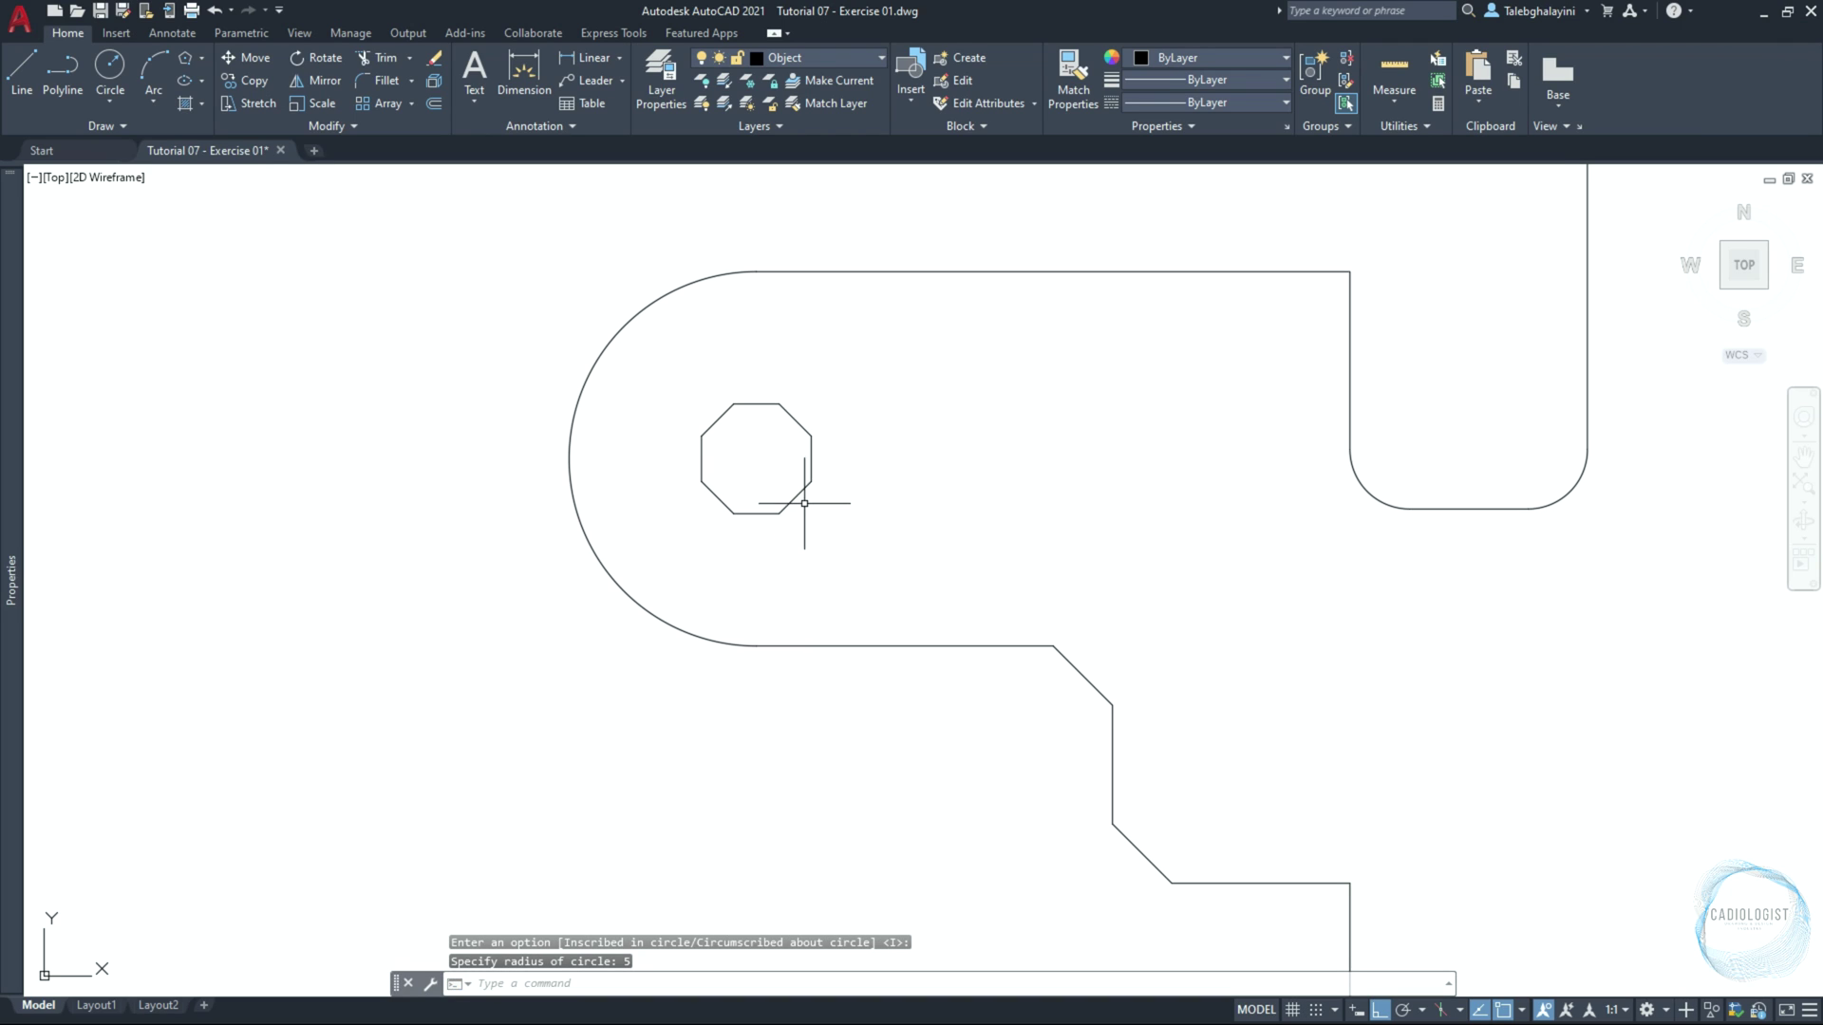
# Offset the octagon outward by a distance of 2
pyautogui.click(799, 500)
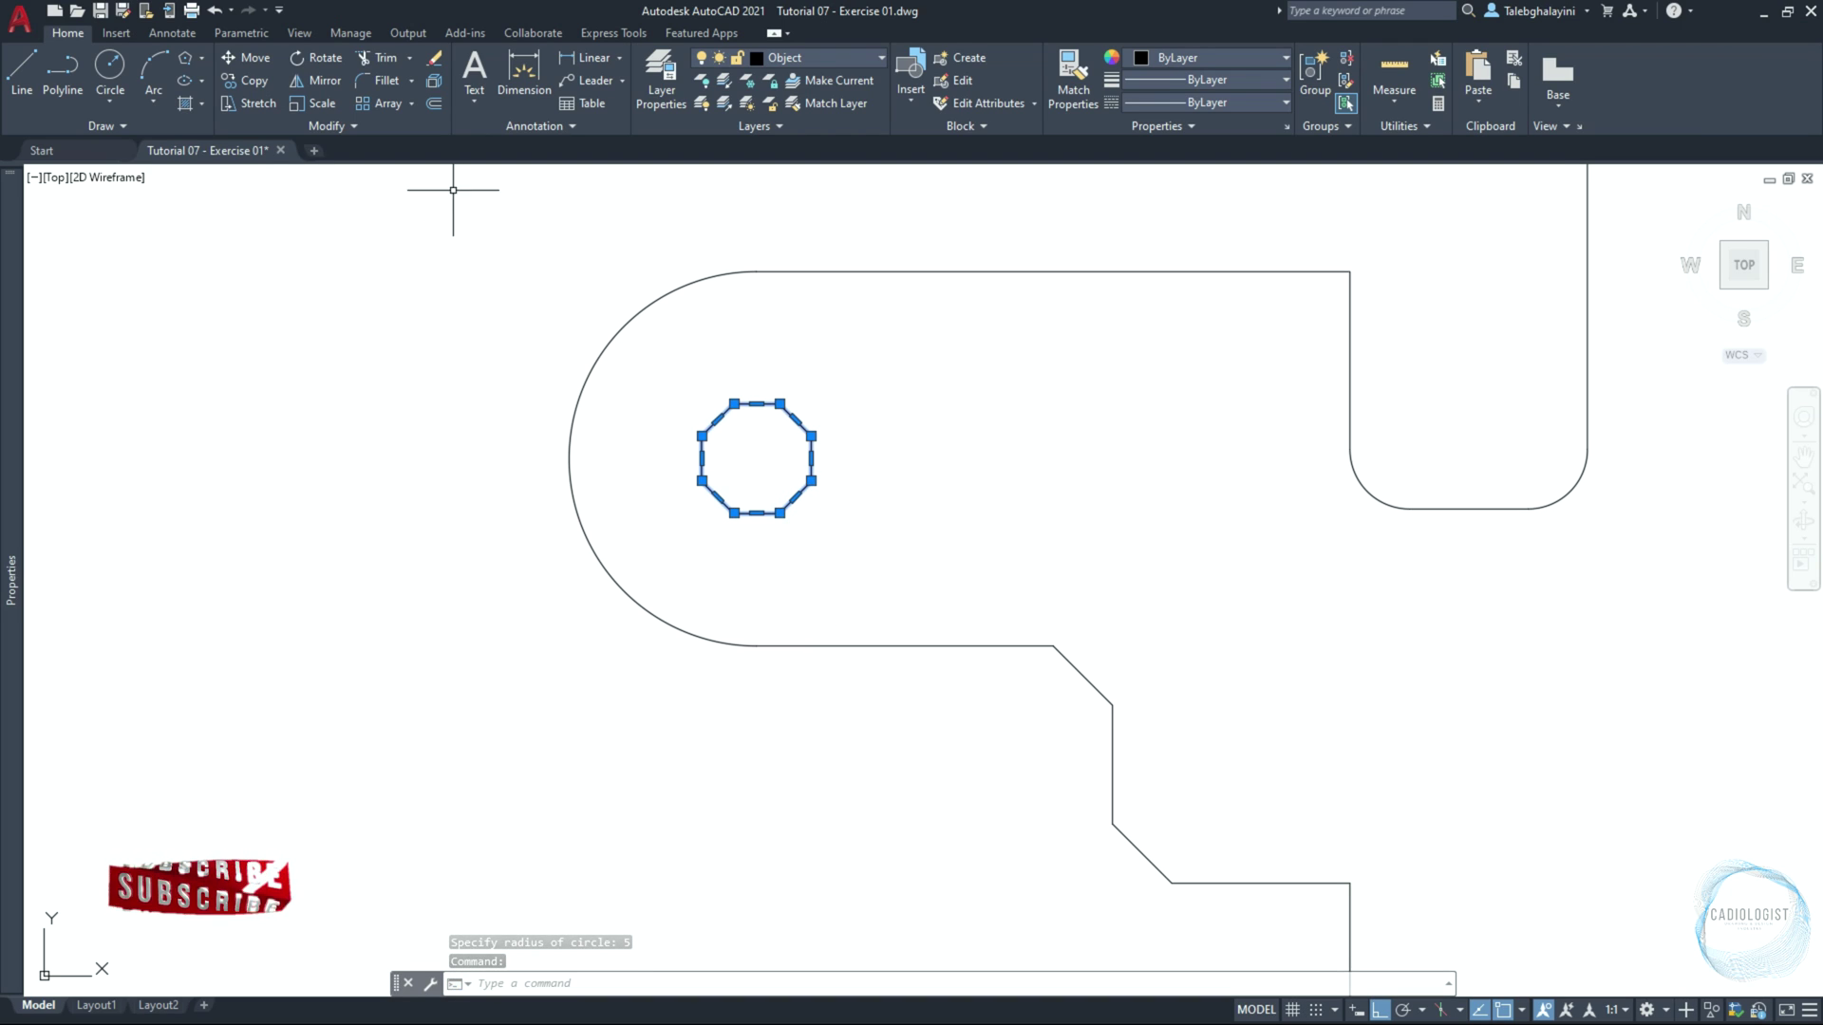
pyautogui.click(434, 103)
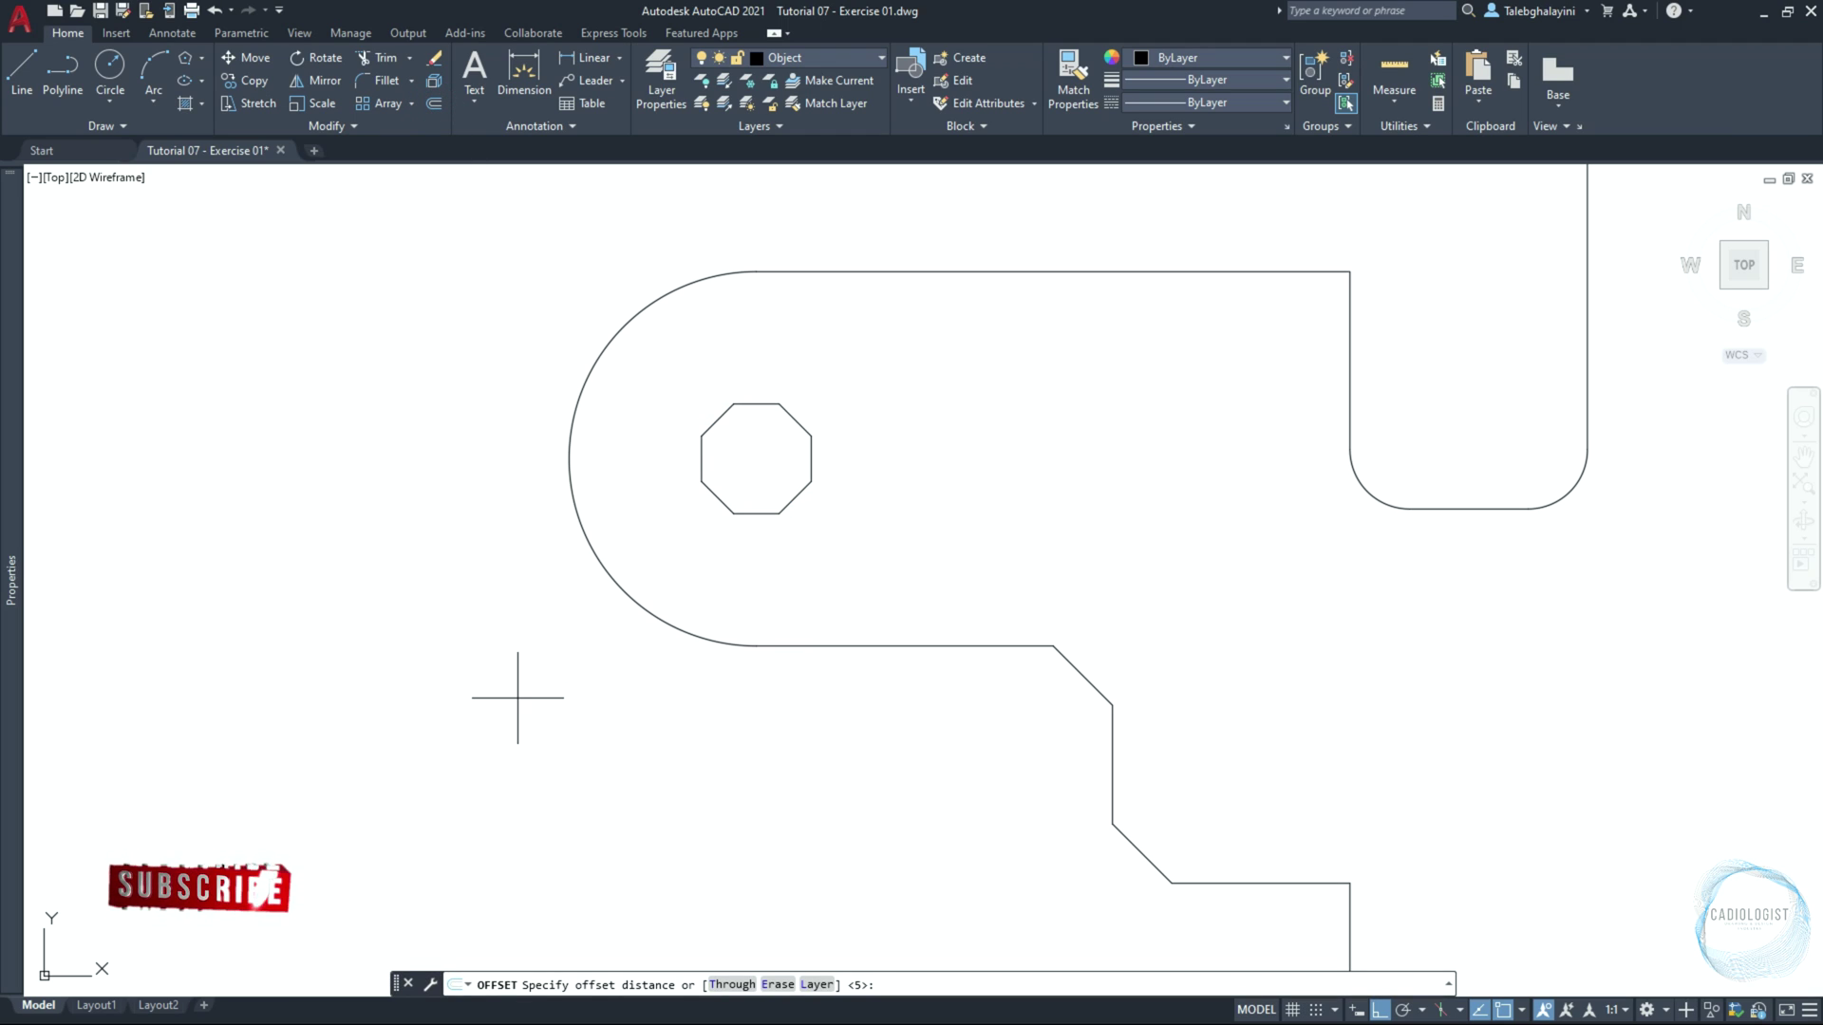
pyautogui.write('2')
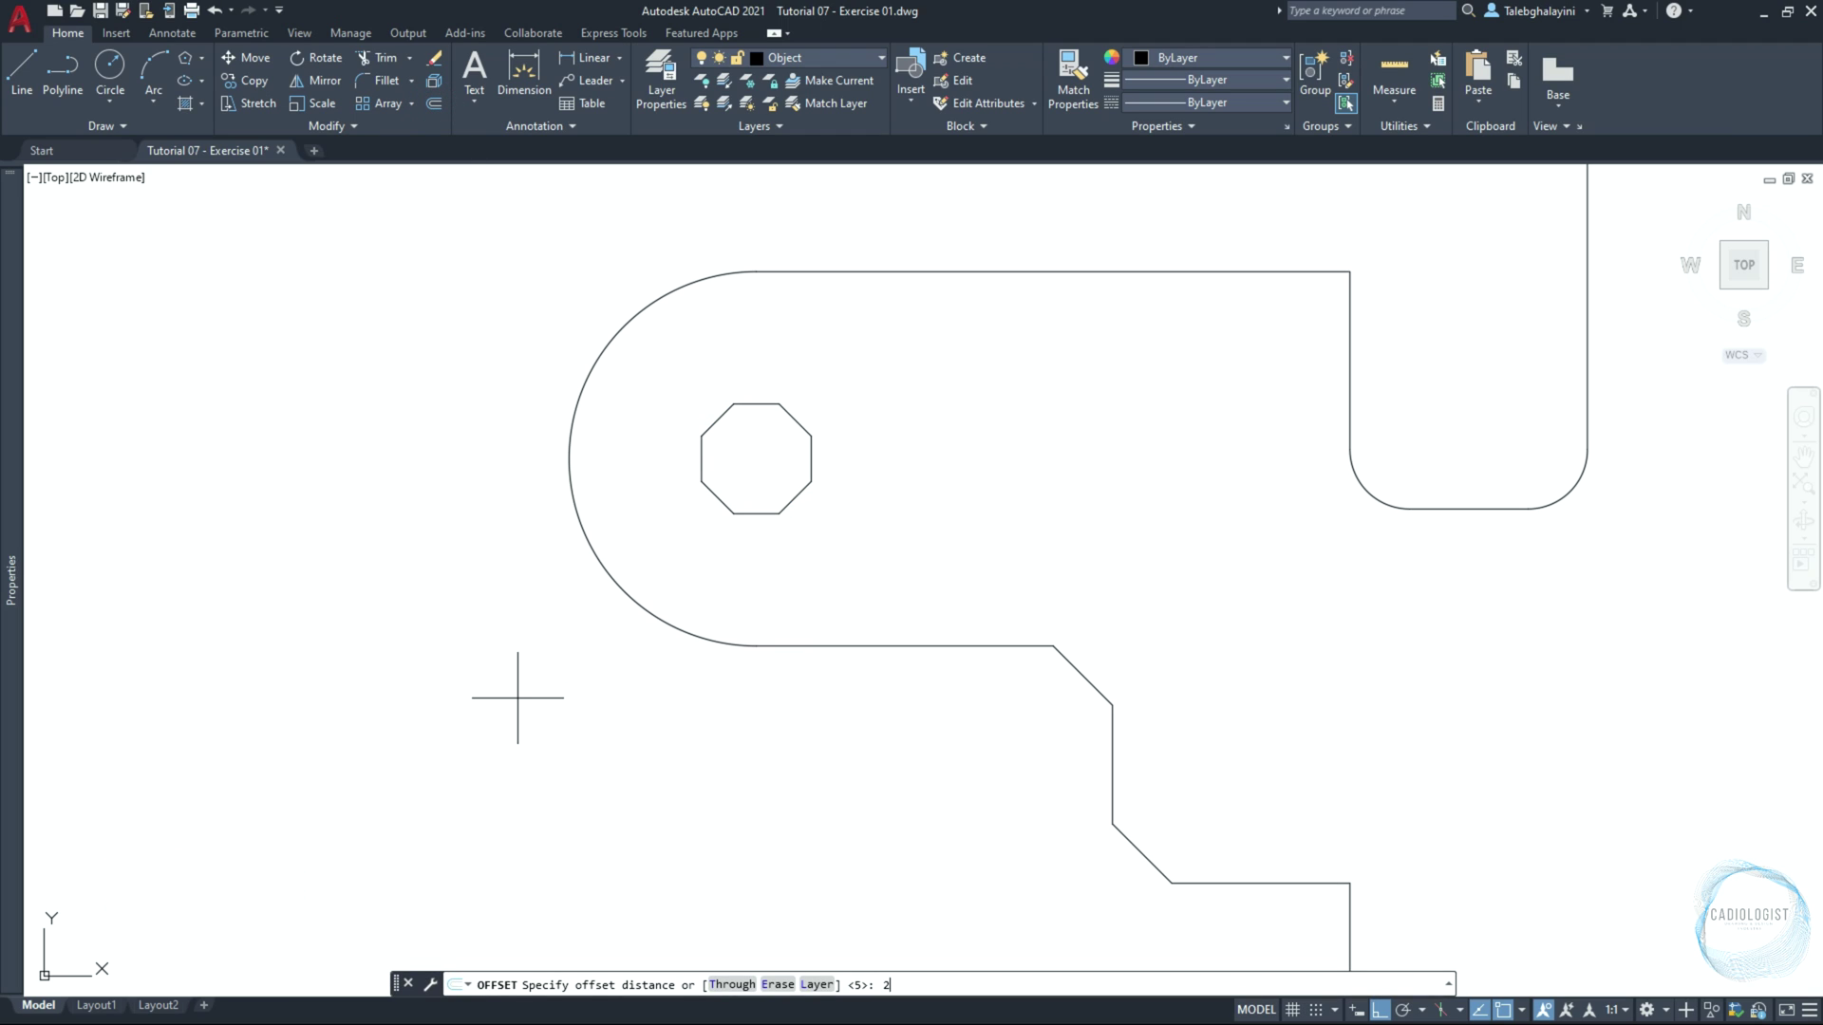
pyautogui.press('Return')
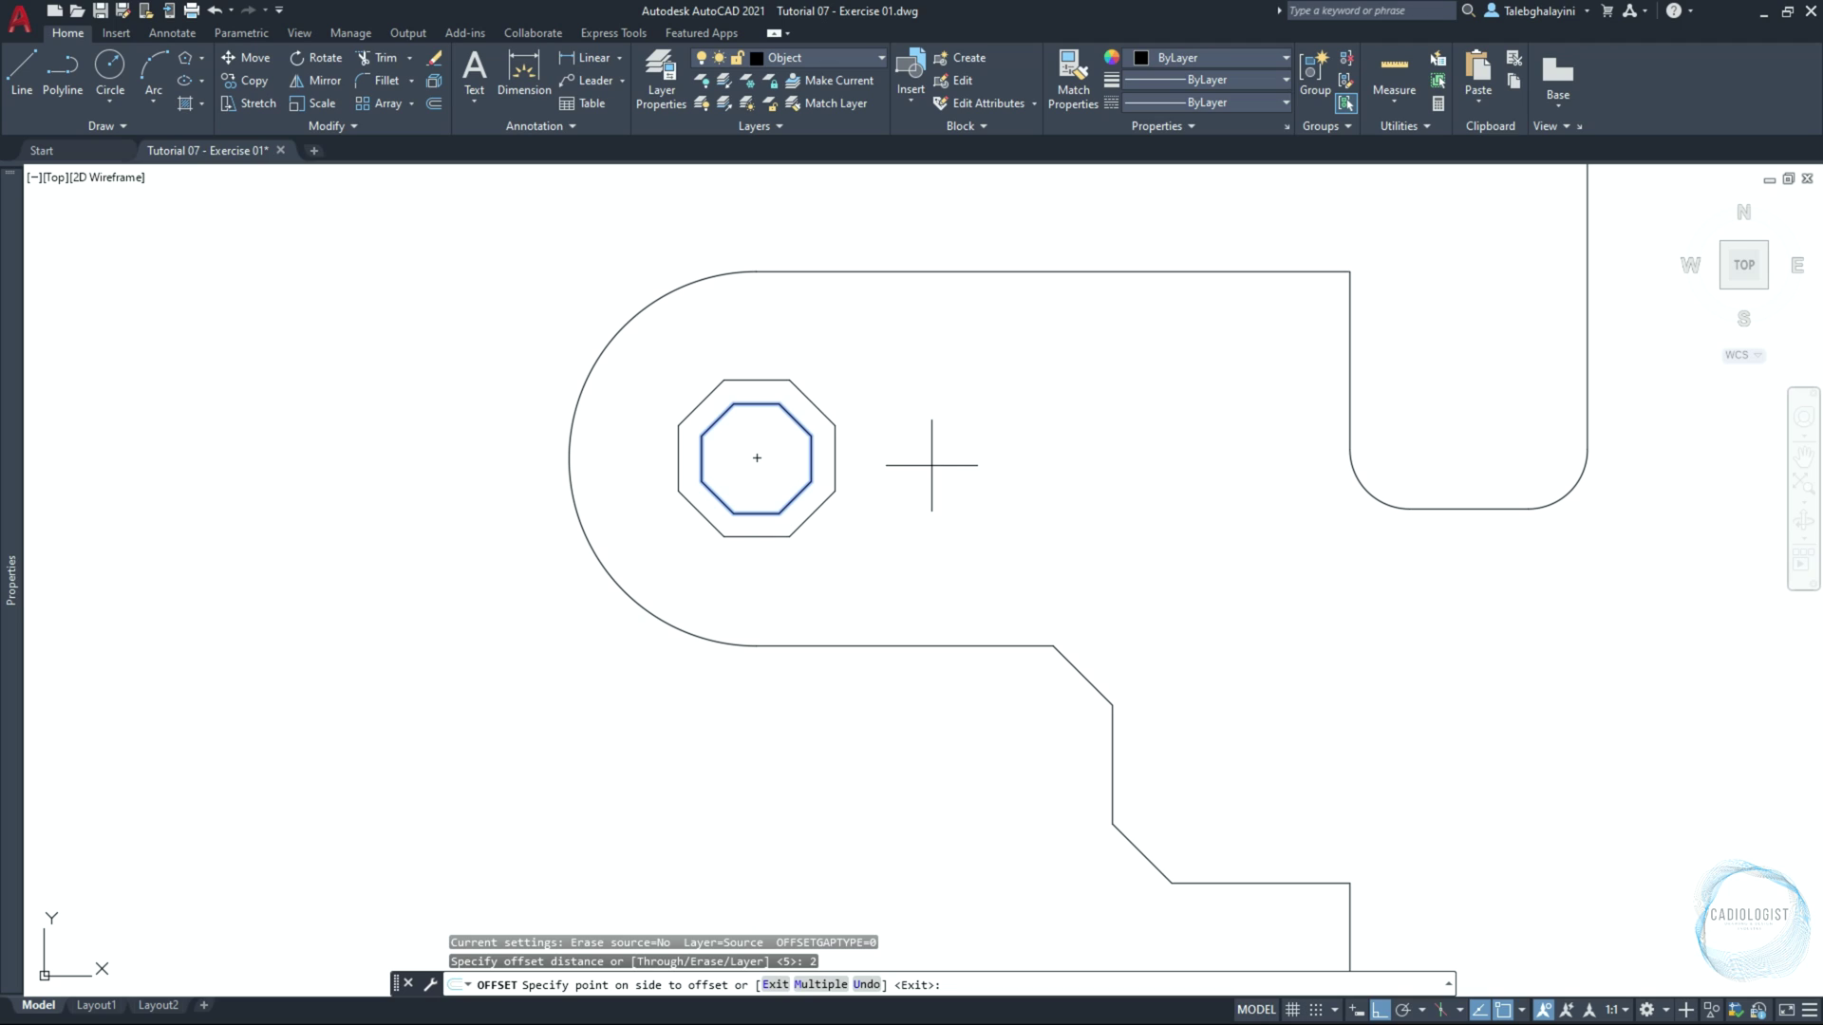
pyautogui.click(931, 465)
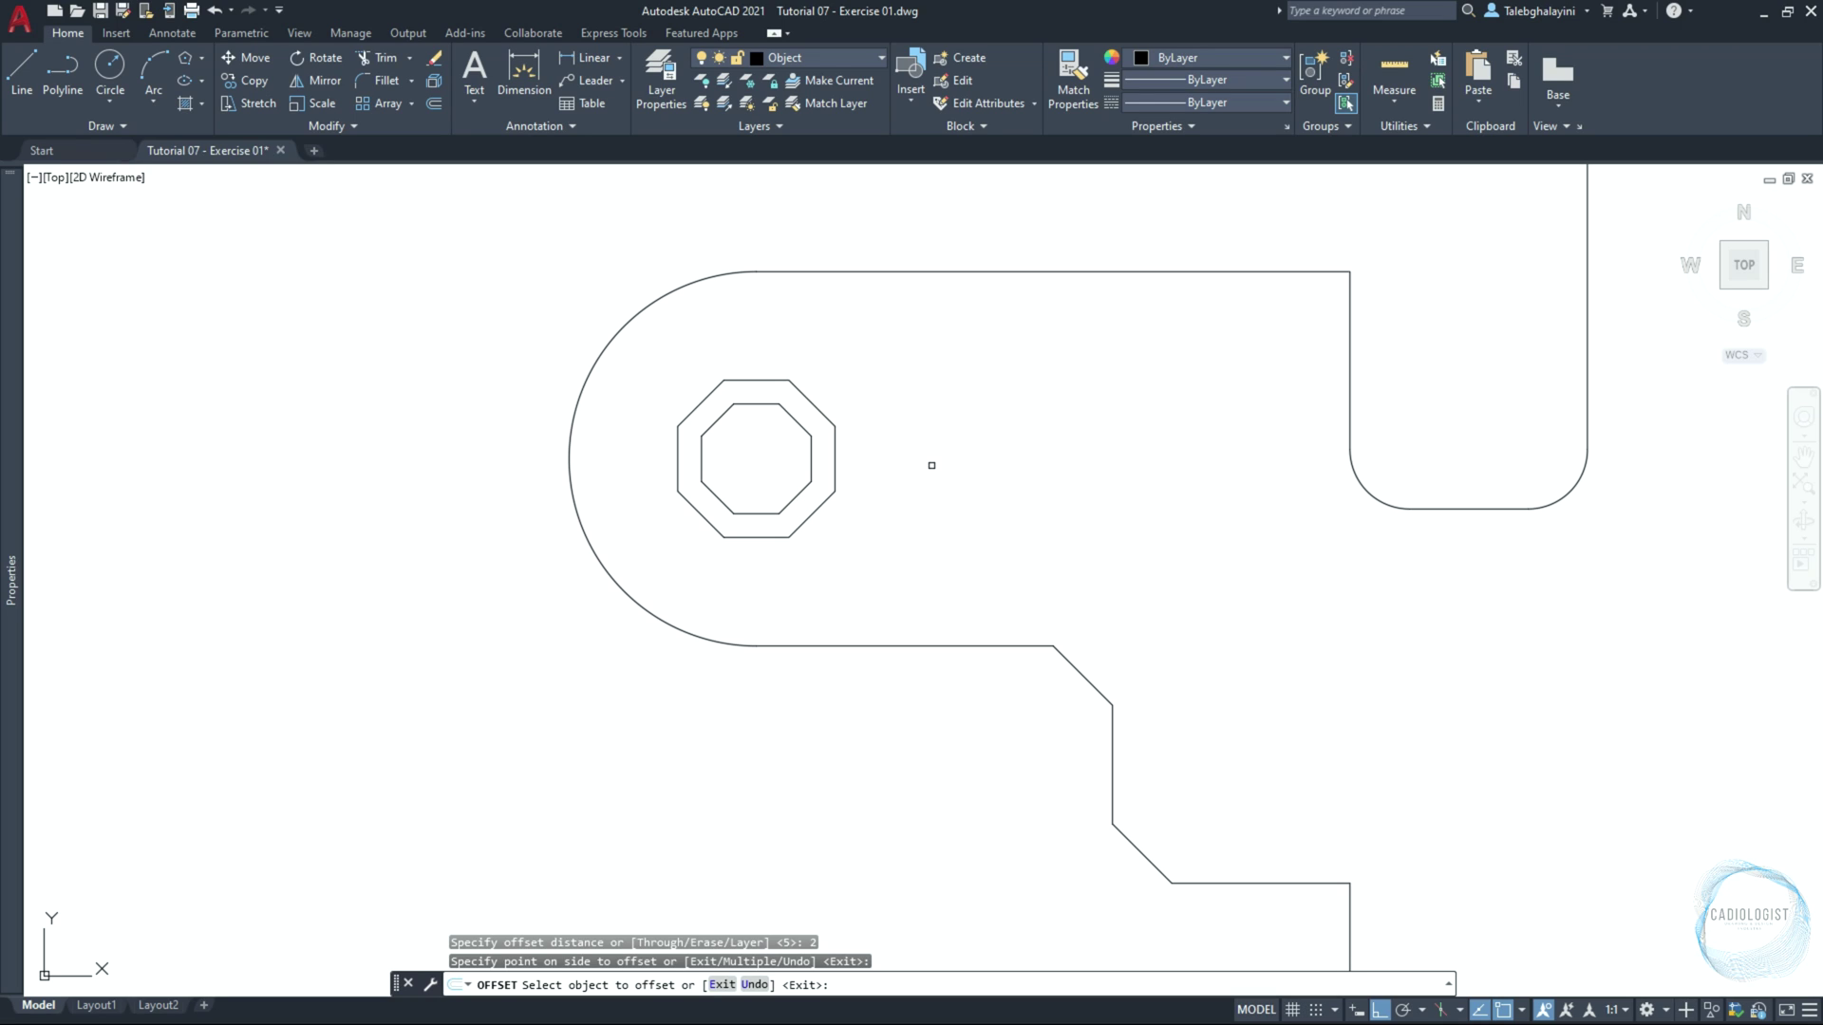
pyautogui.press('Escape')
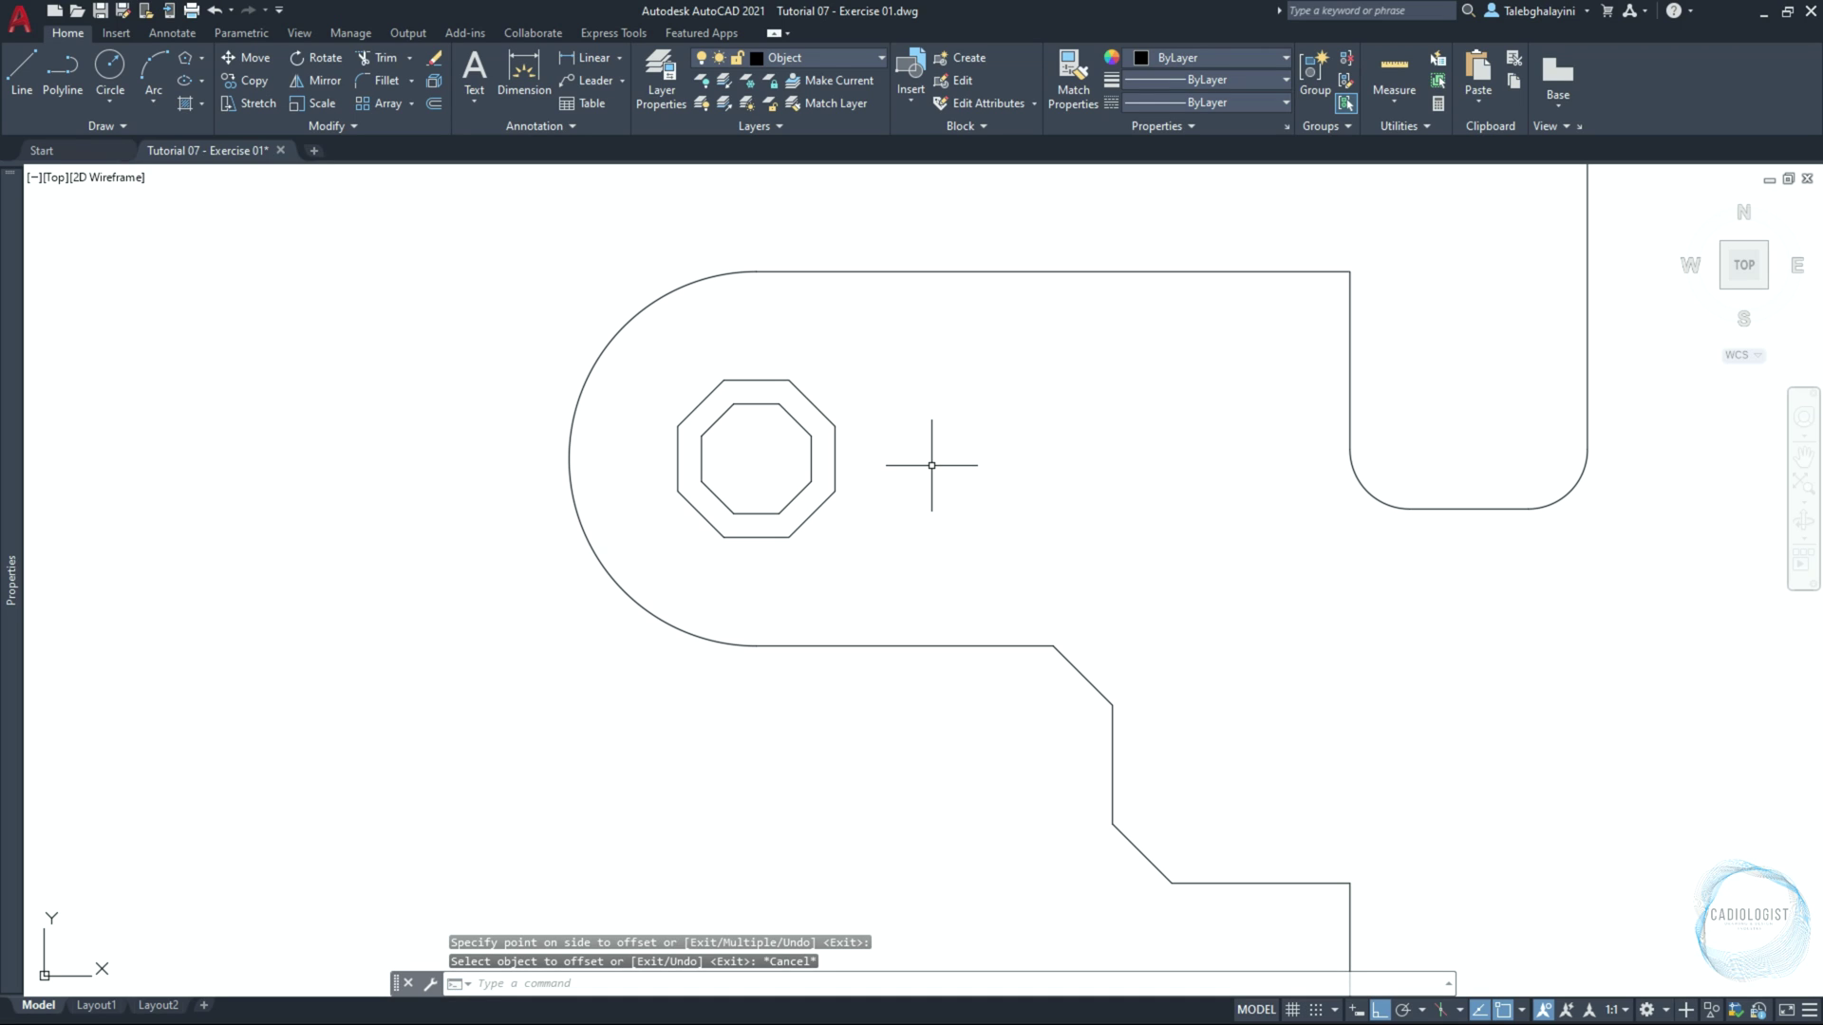
# Offset the closed outer profile by 5, once to the outside and once to the inside
pyautogui.write('z')
pyautogui.press('Return')
pyautogui.write('e')
pyautogui.press('Return')
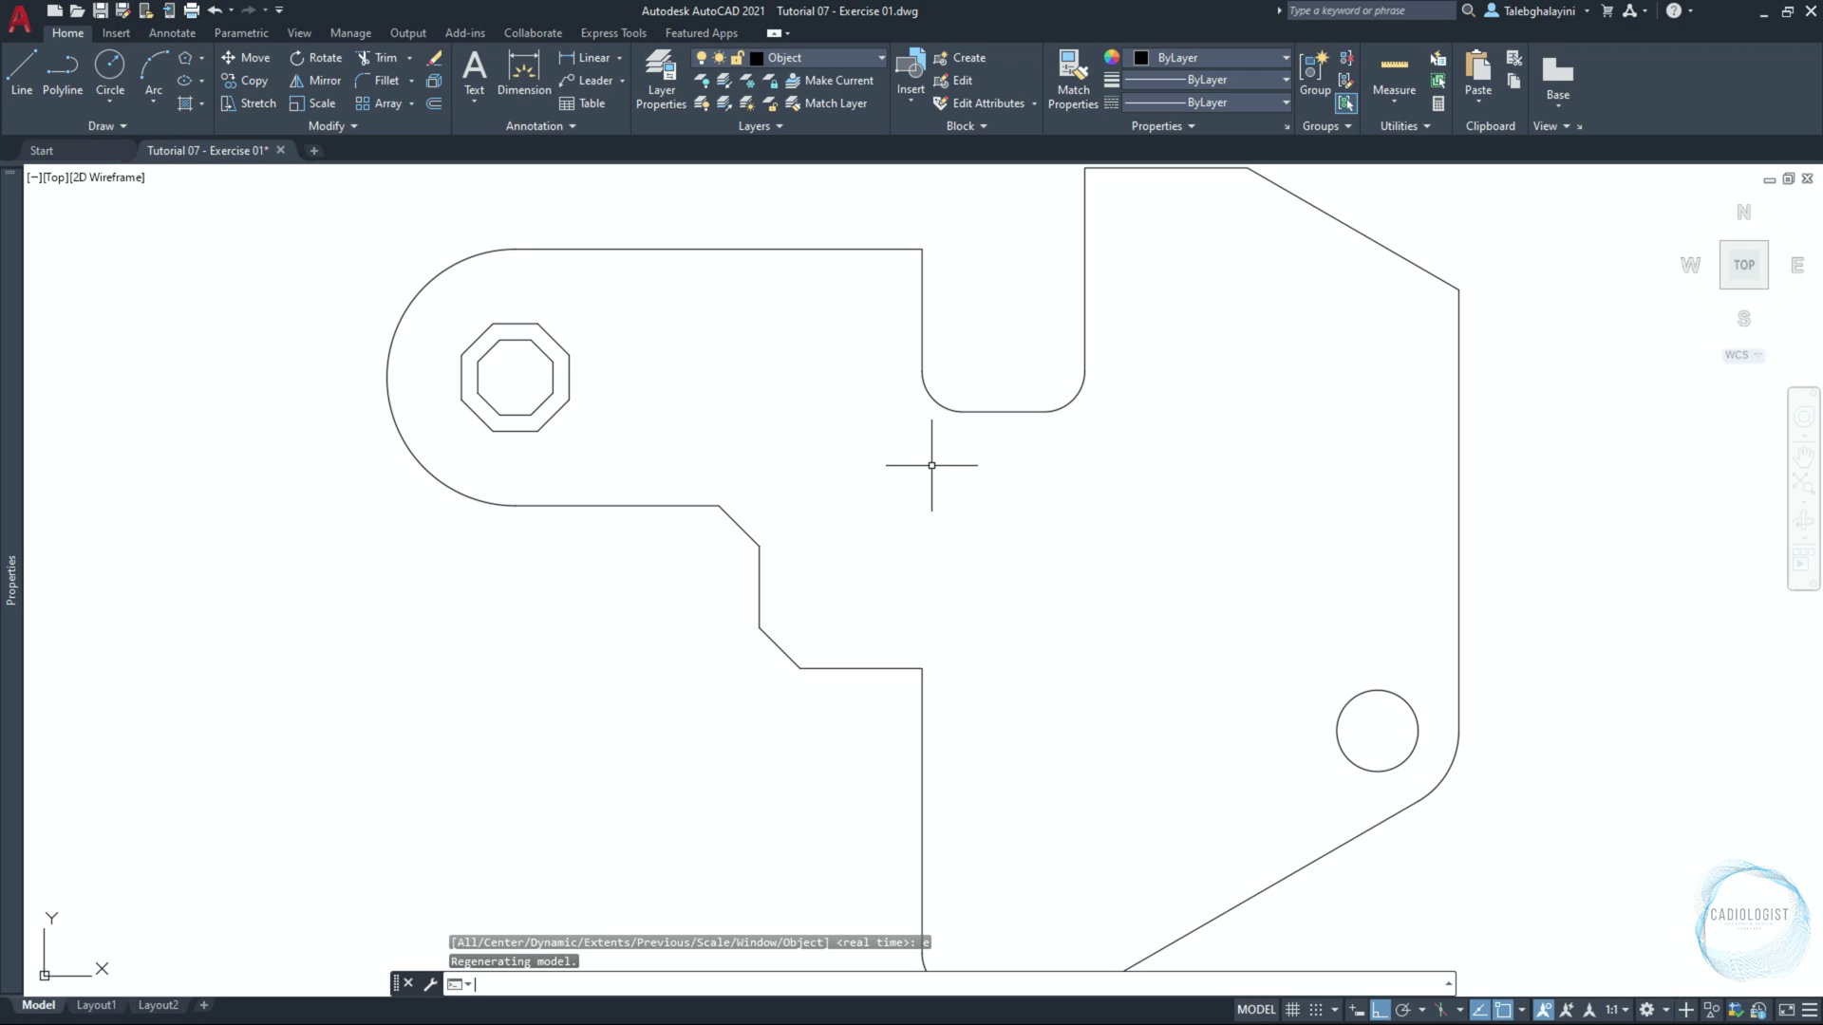
pyautogui.scroll(-1, 932, 465)
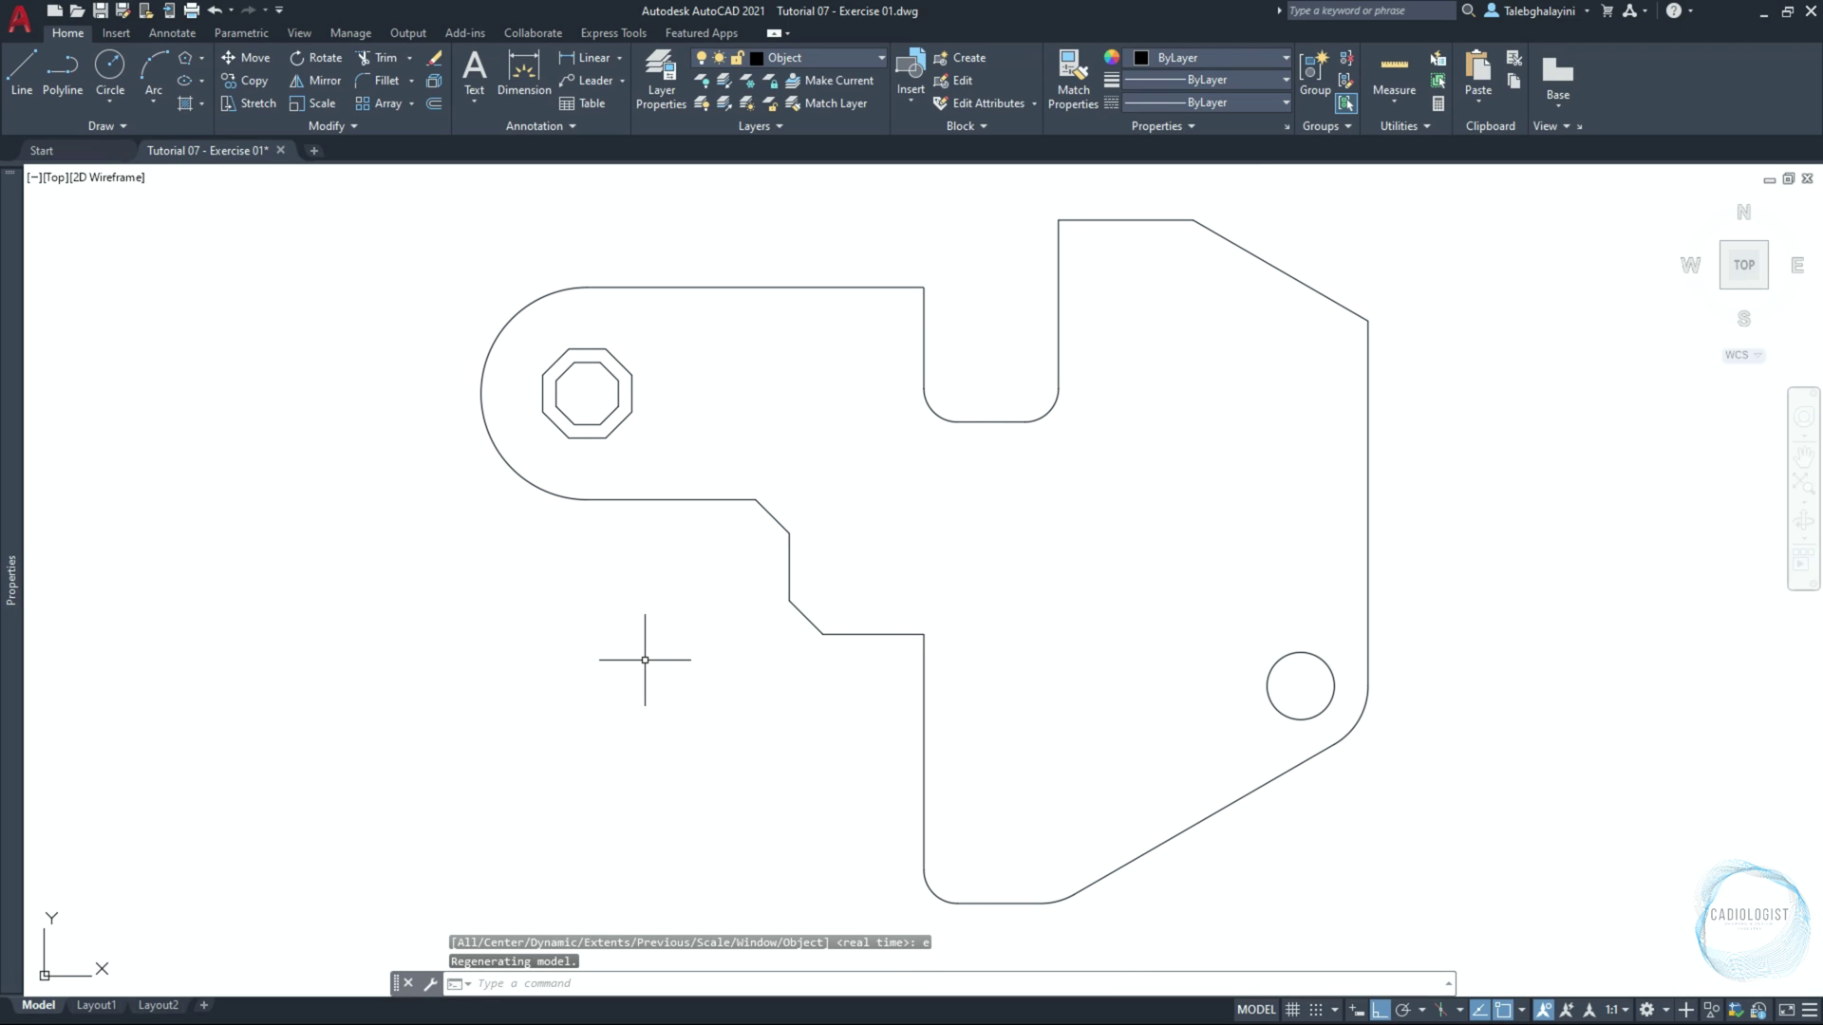
pyautogui.scroll(-1, 651, 647)
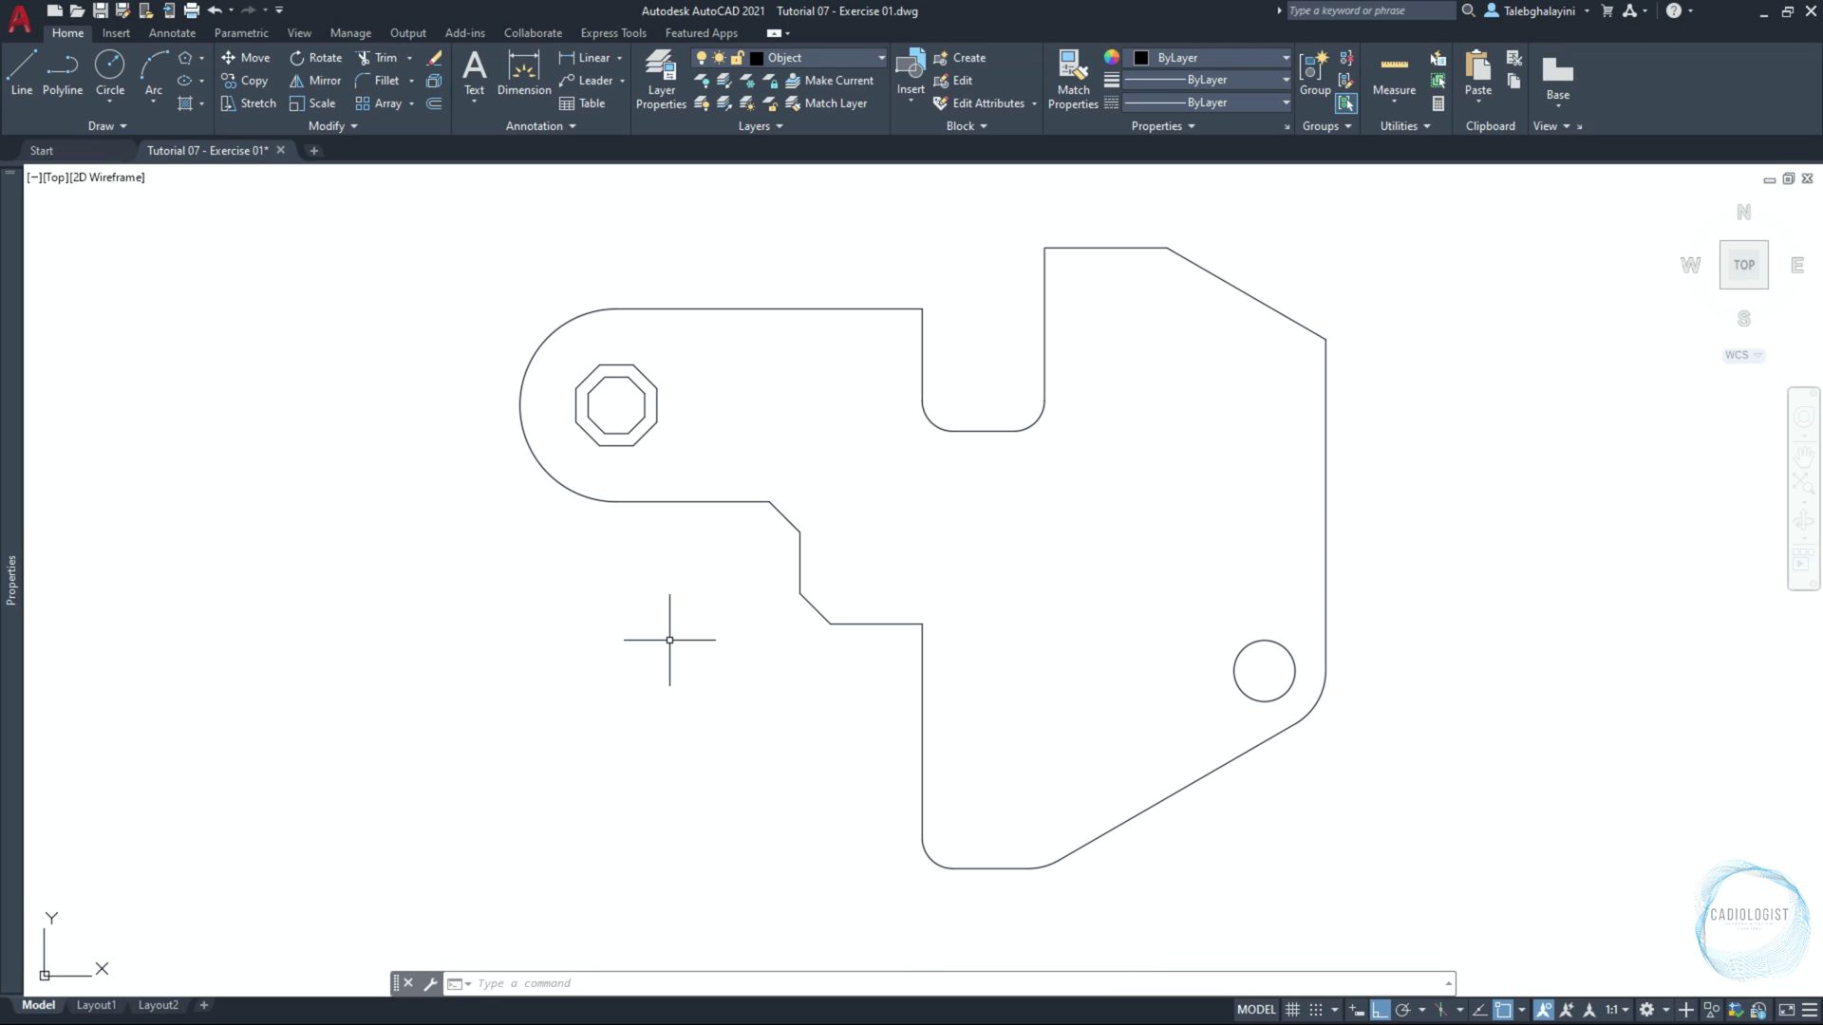
pyautogui.click(895, 624)
pyautogui.write('offset')
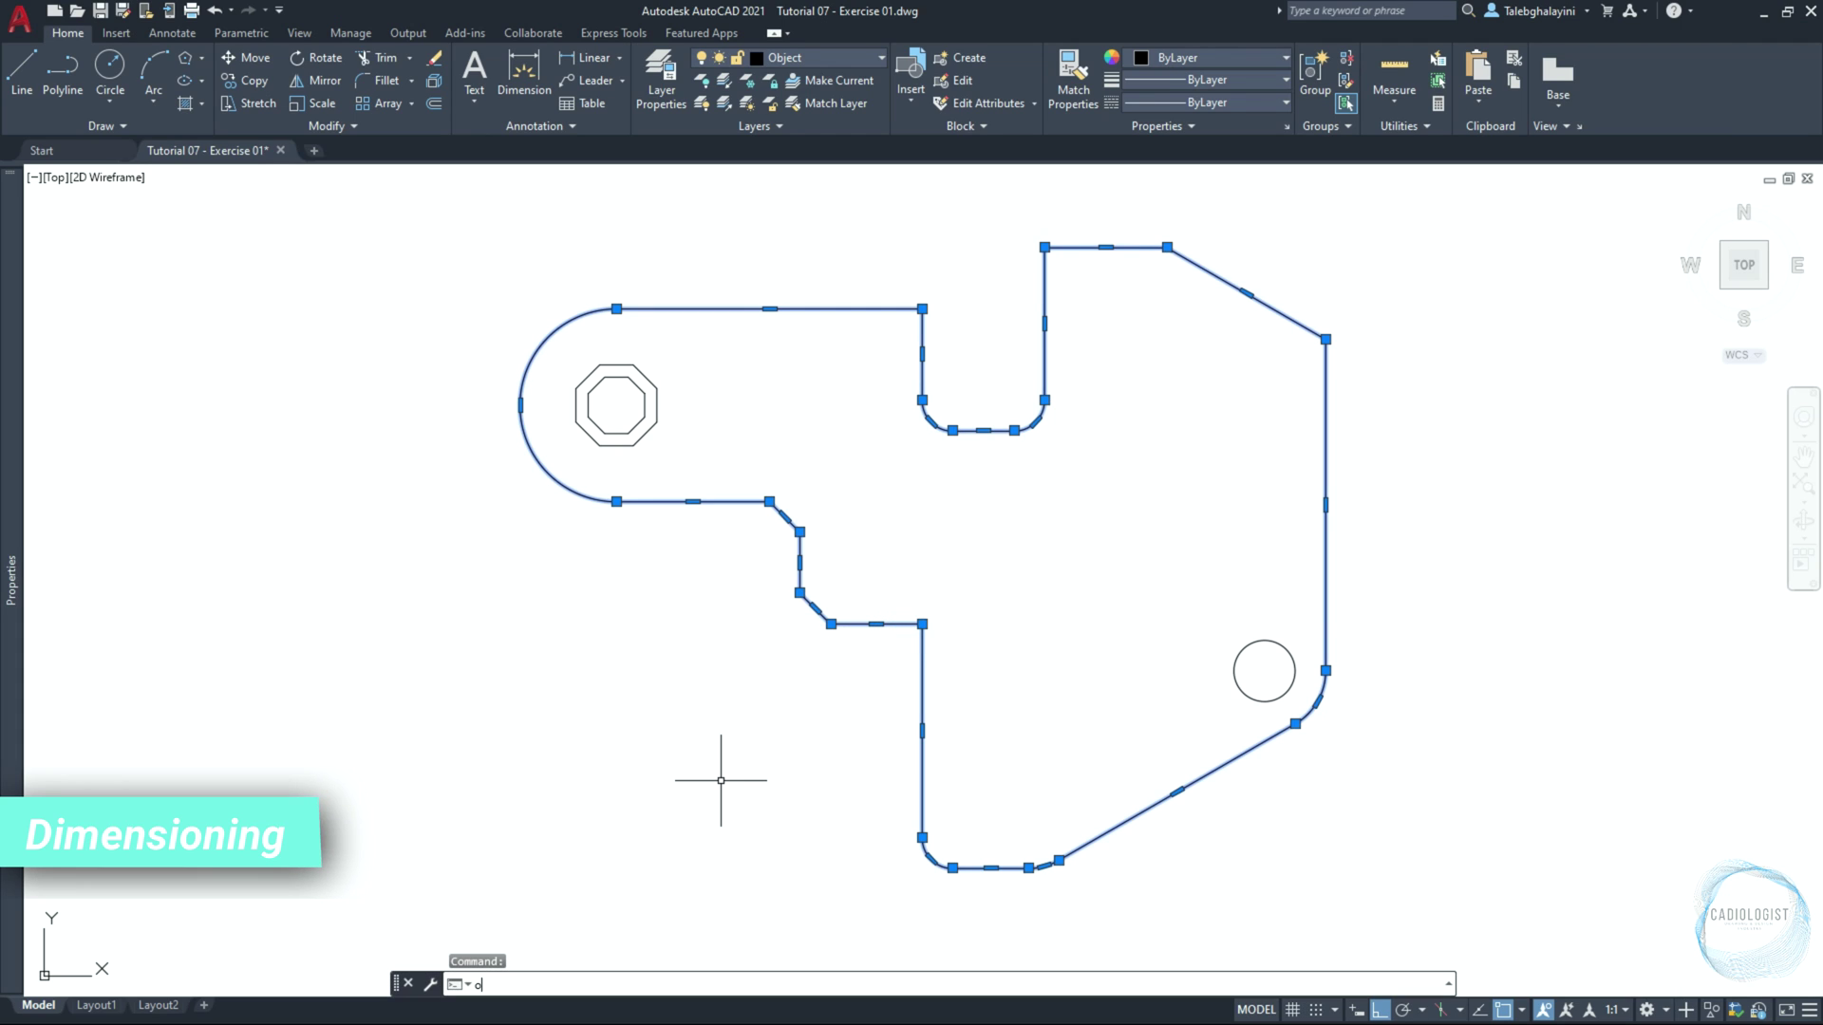
pyautogui.press('Return')
pyautogui.write('5')
pyautogui.press('Return')
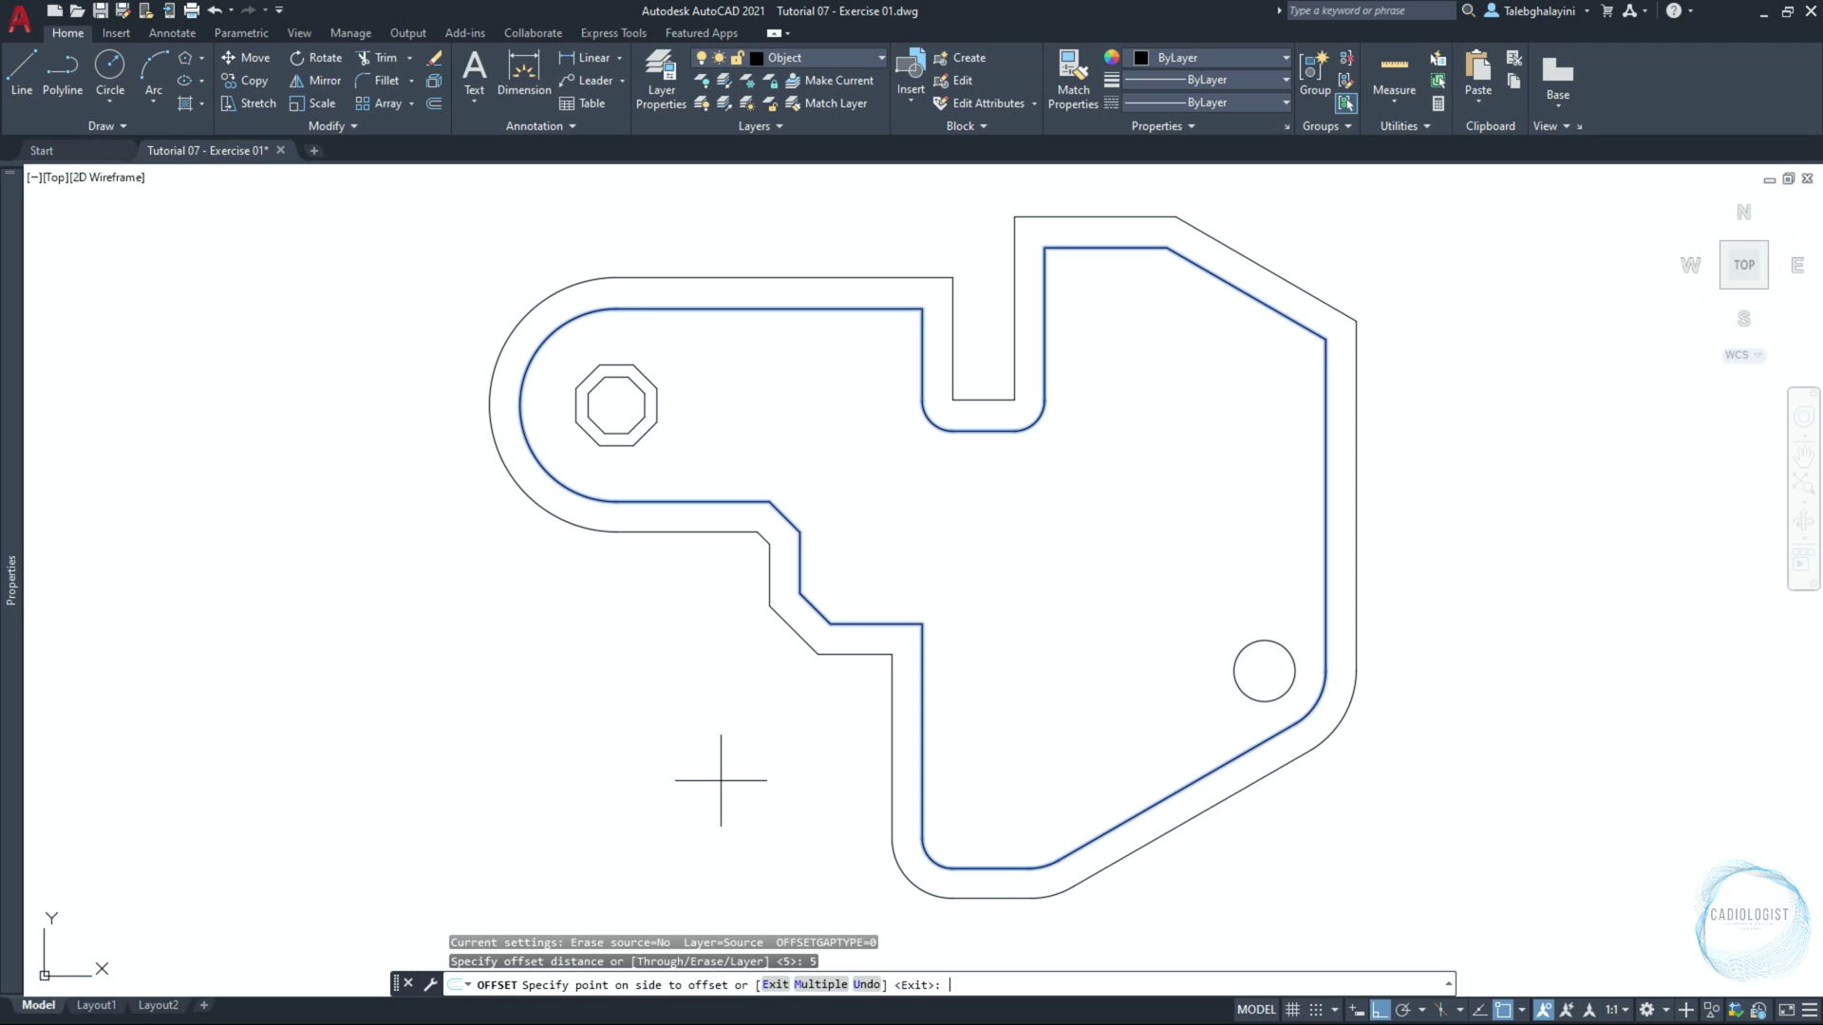
pyautogui.click(721, 780)
pyautogui.click(867, 621)
pyautogui.click(887, 530)
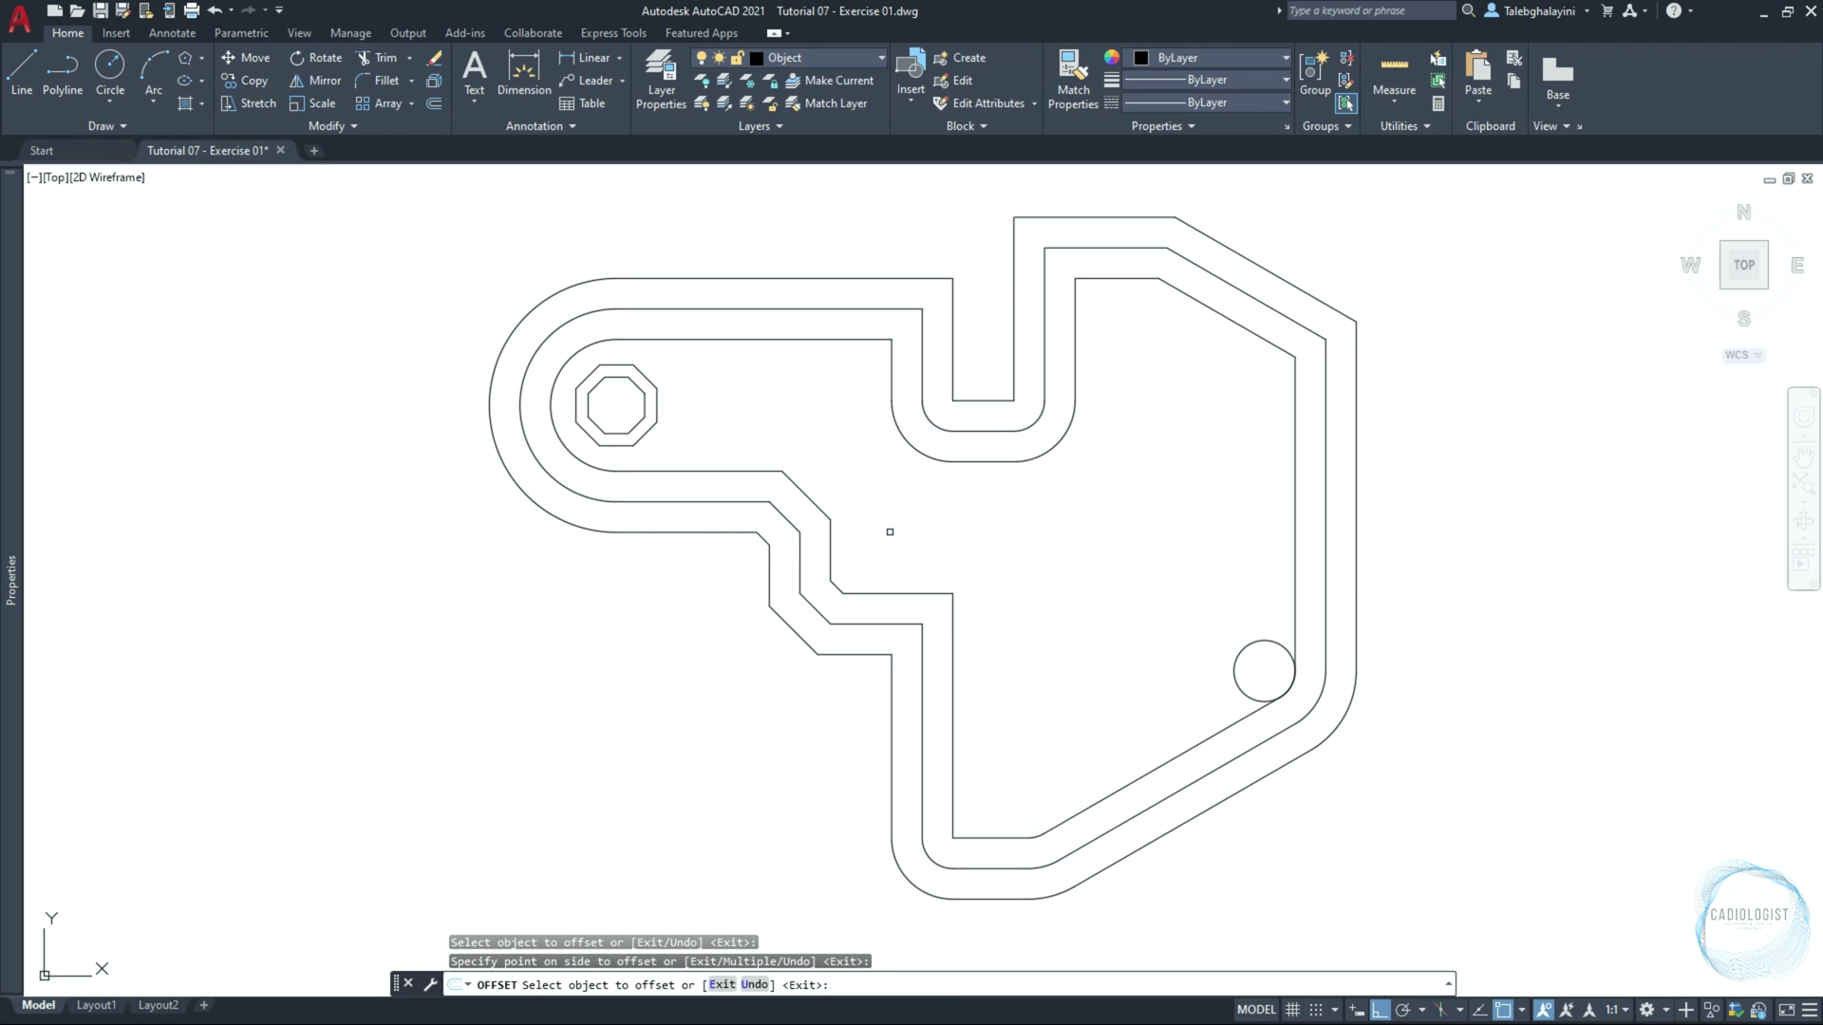
pyautogui.press('Escape')
# Change the color of the inner and outer offset copies of the profile to Color 9
pyautogui.click(893, 592)
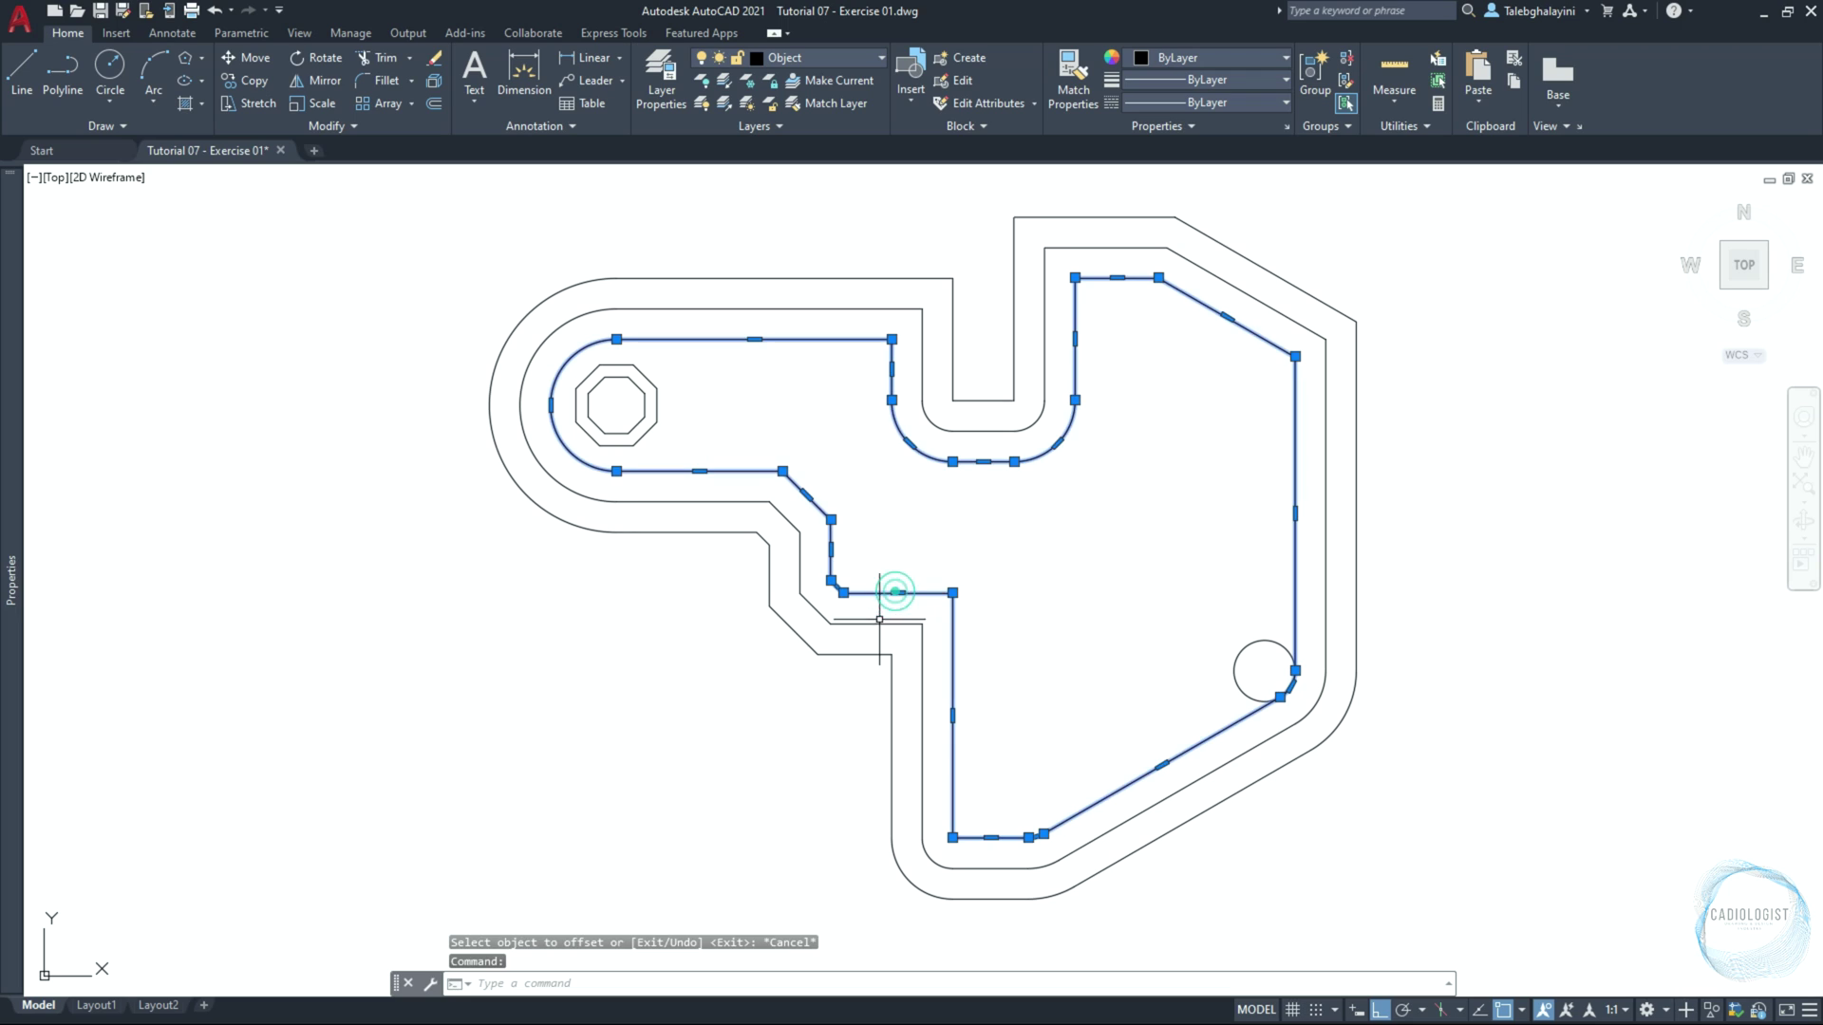
pyautogui.click(868, 654)
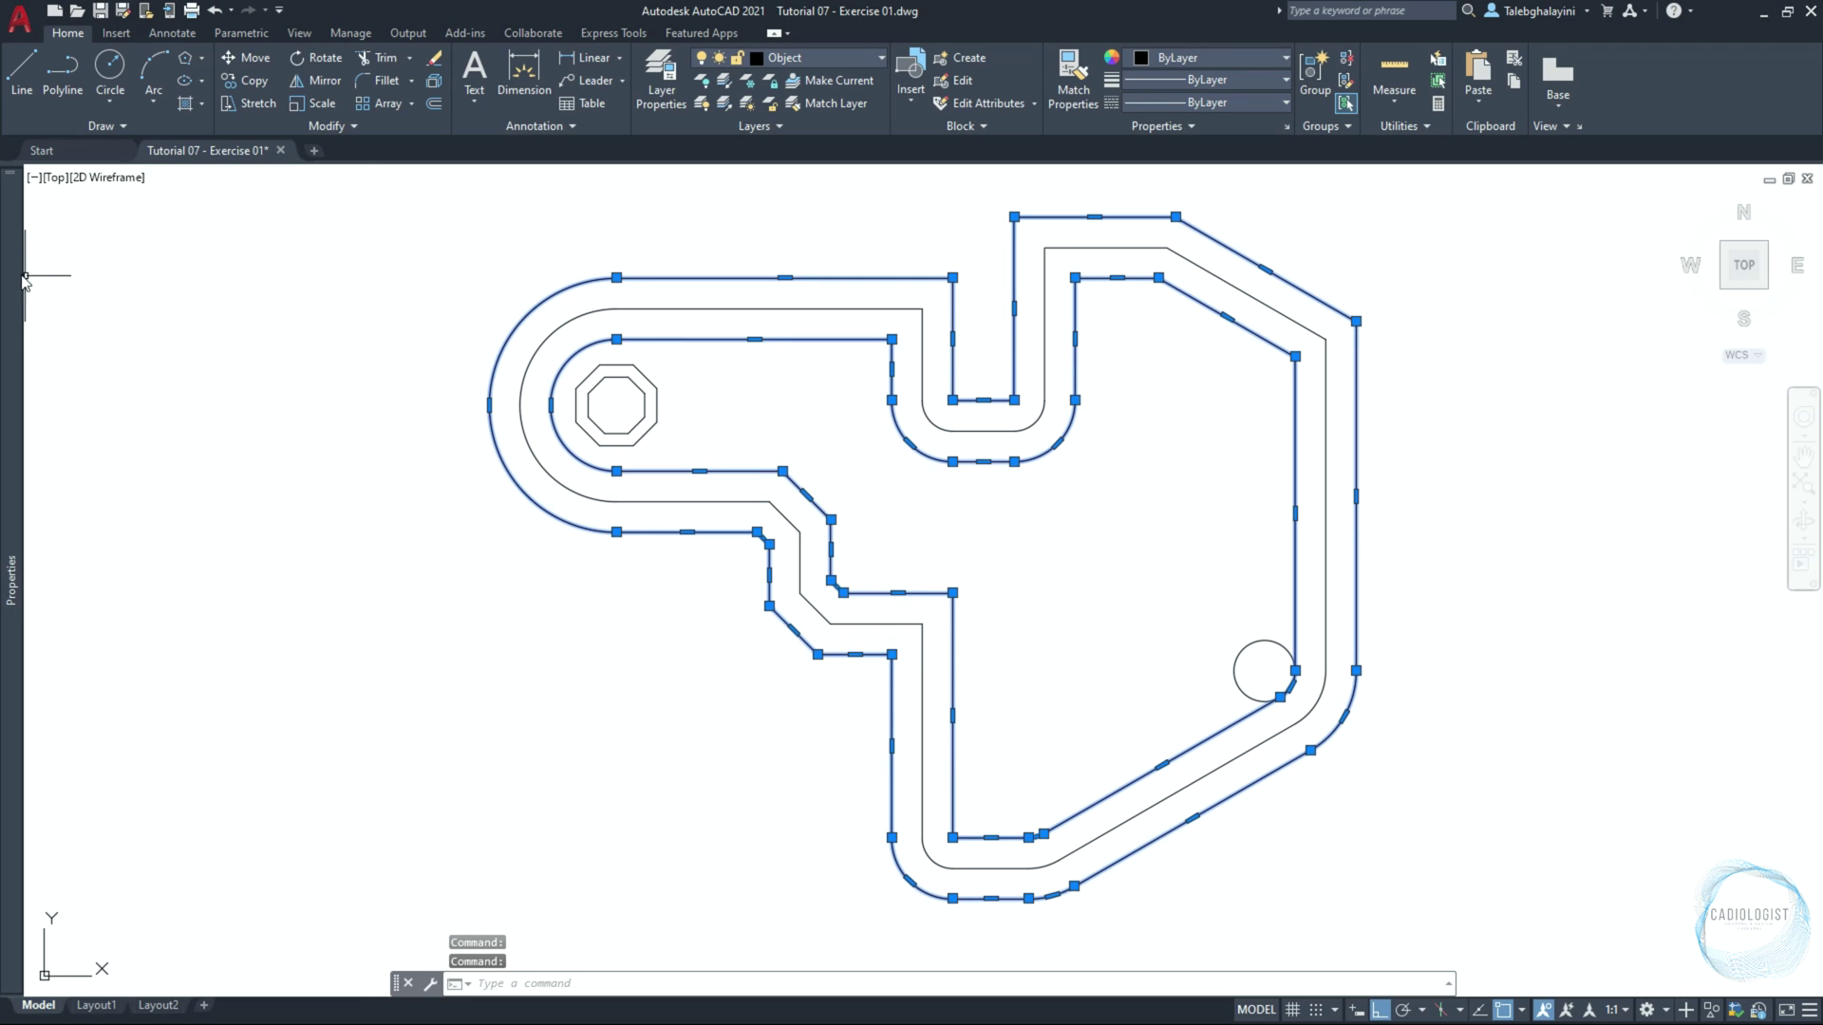
pyautogui.moveTo(24, 280)
pyautogui.click(321, 237)
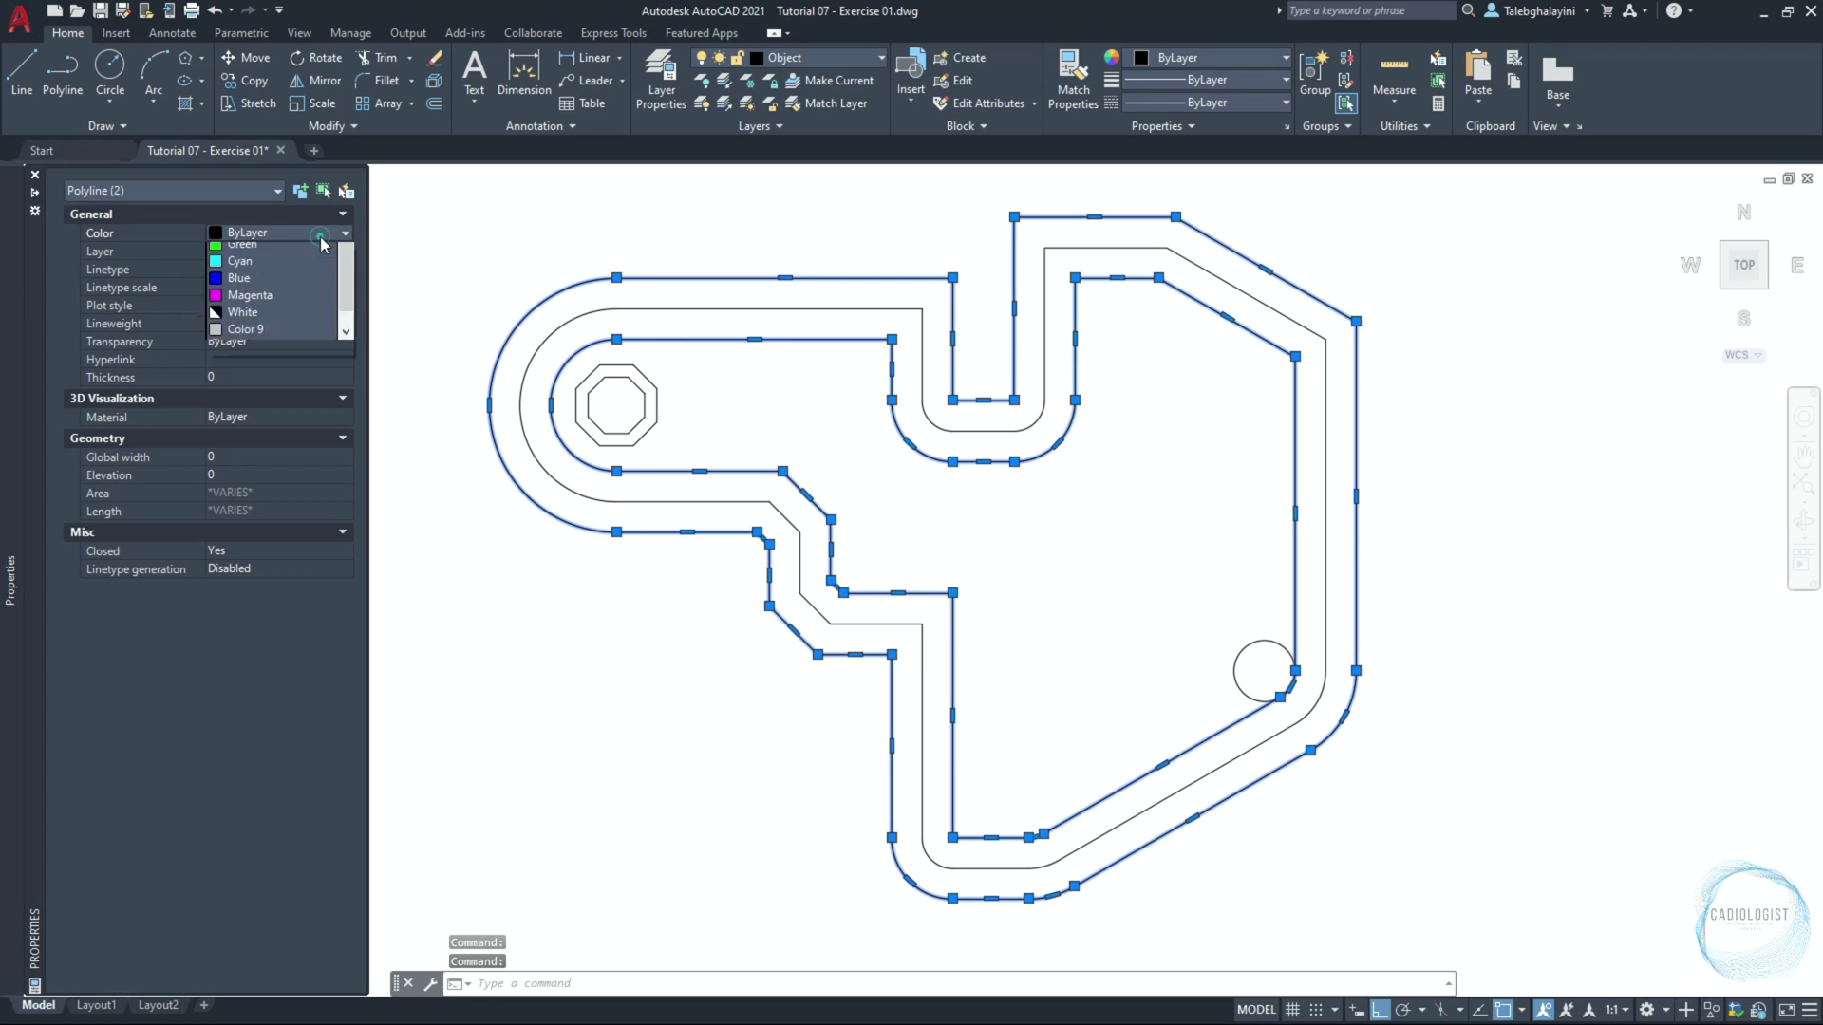
pyautogui.click(247, 398)
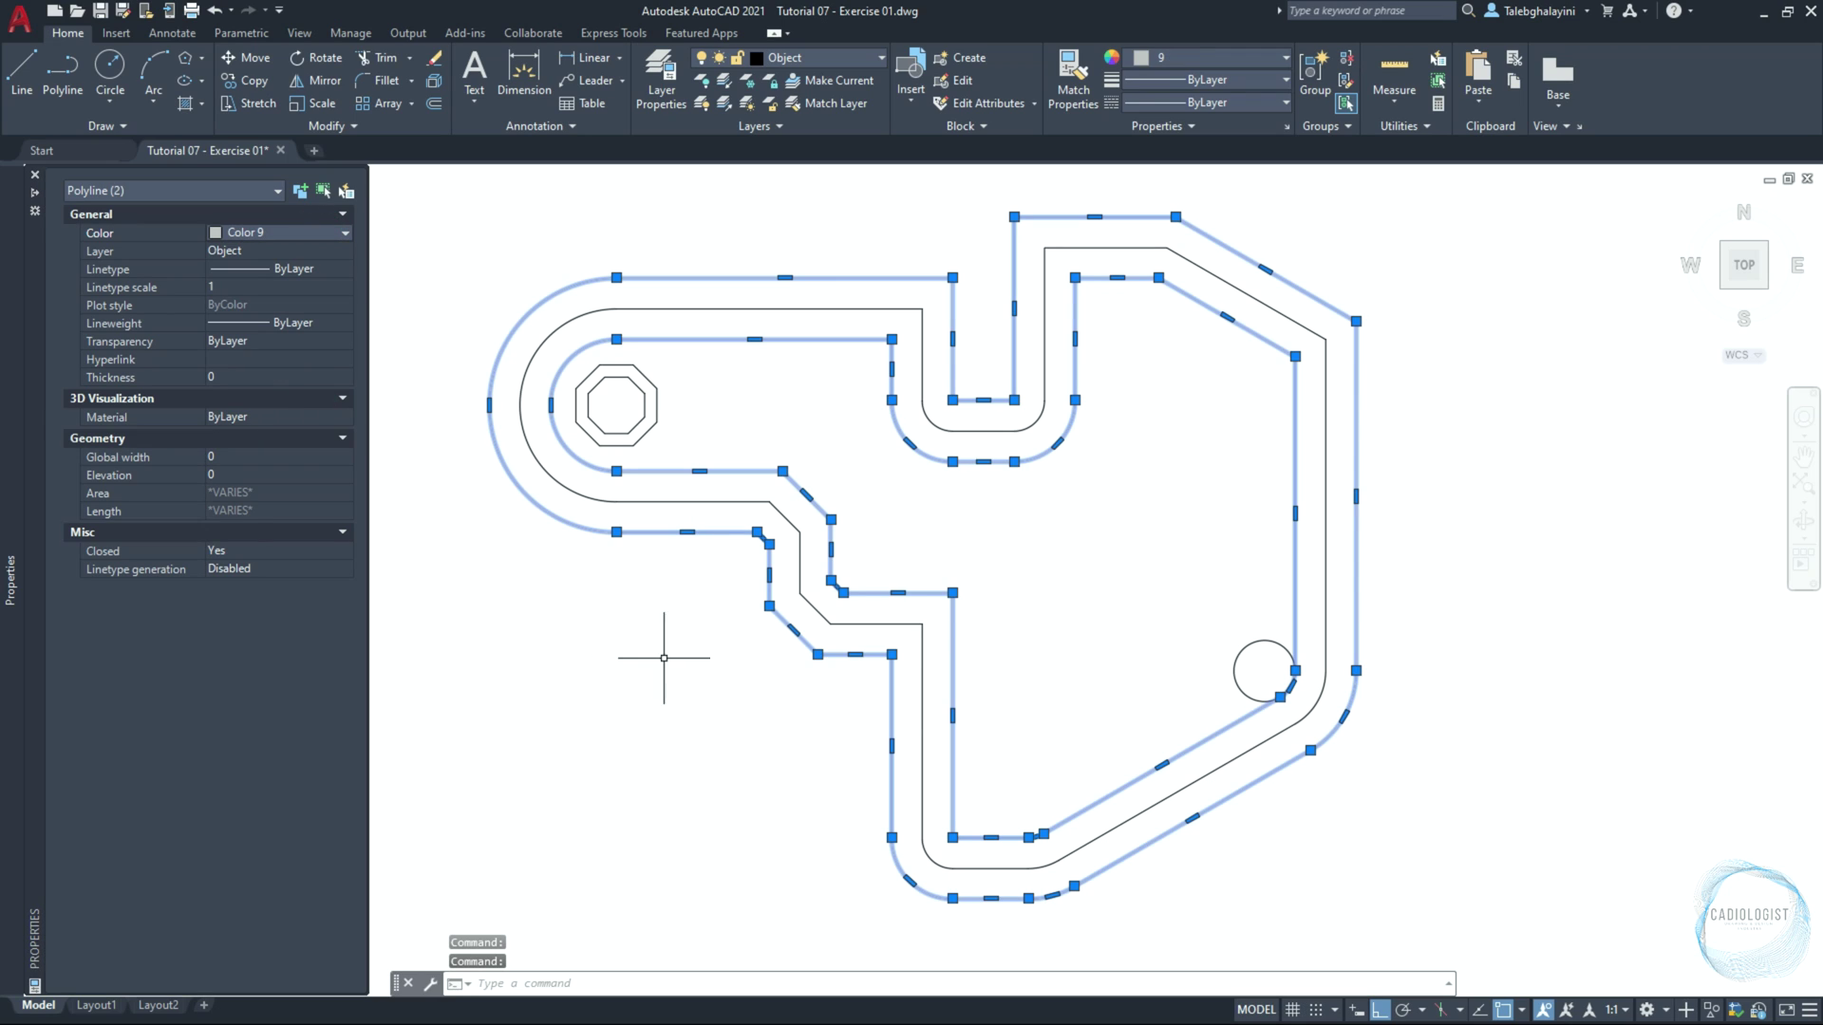
pyautogui.press('Escape')
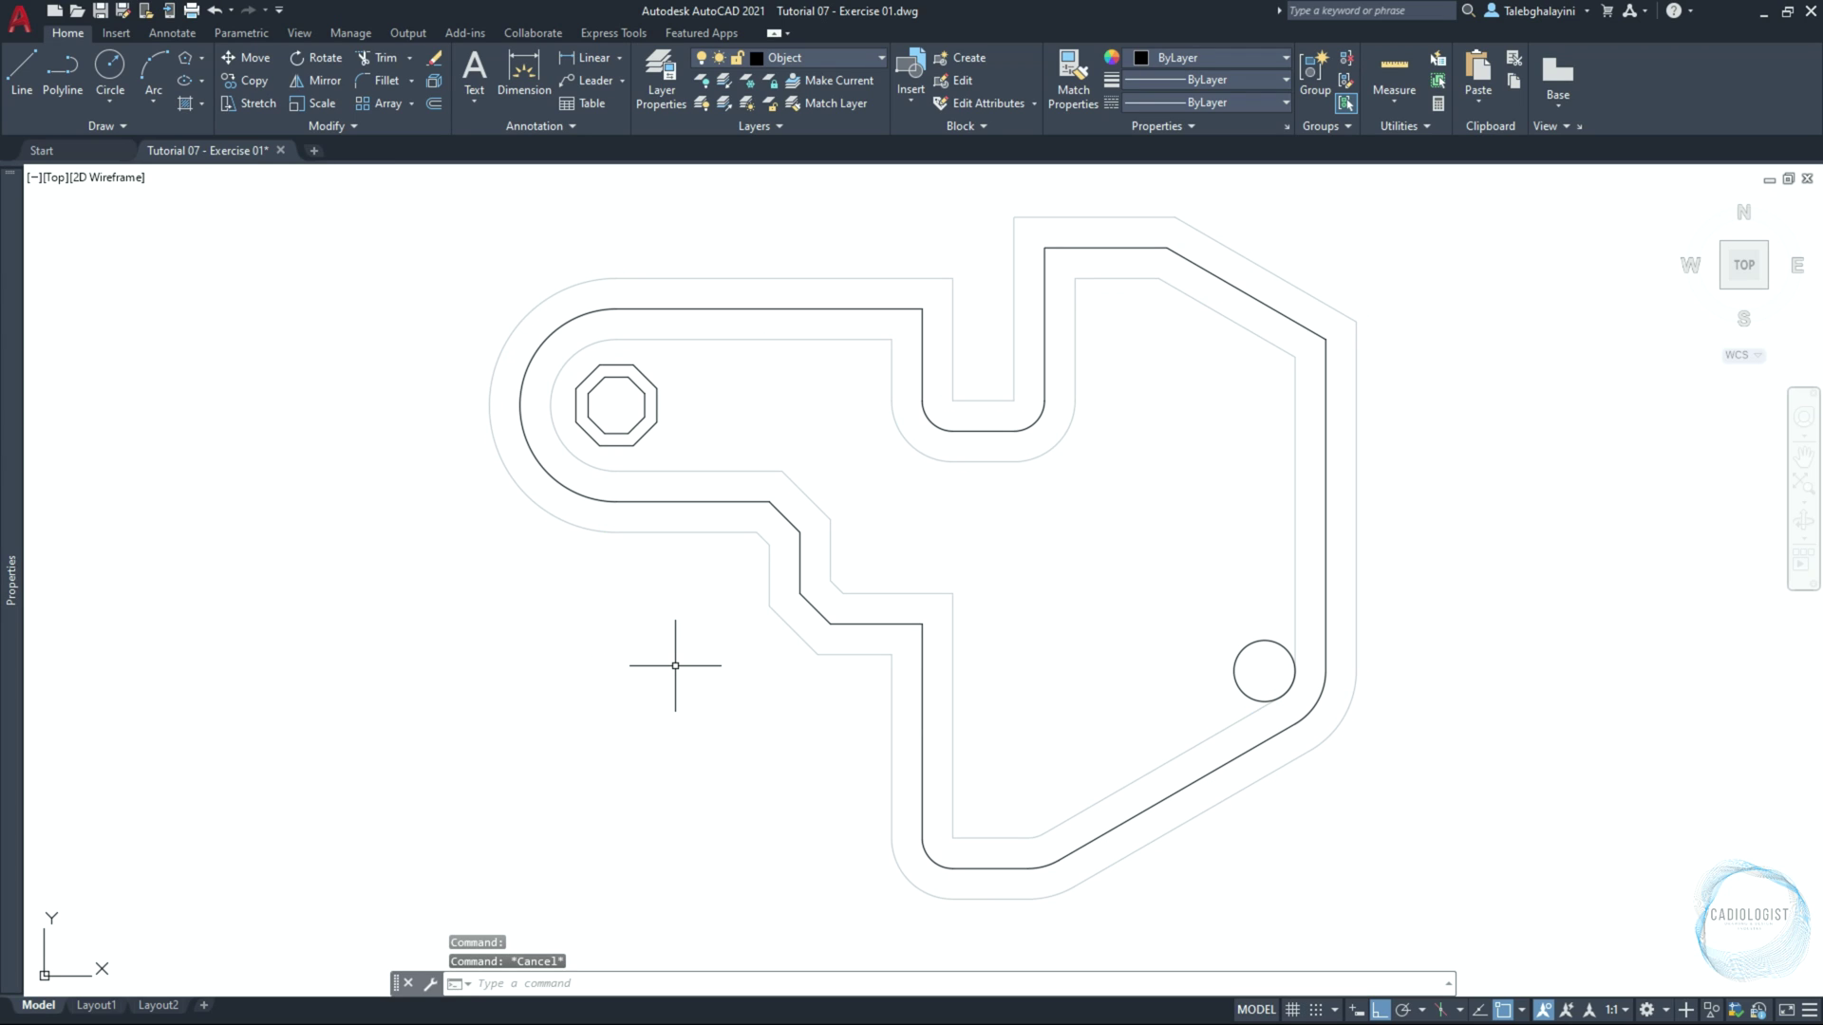
# Turn off object snap tracking and create a new dimension style named Dim 01, starting with ISO-25
pyautogui.press('F11')
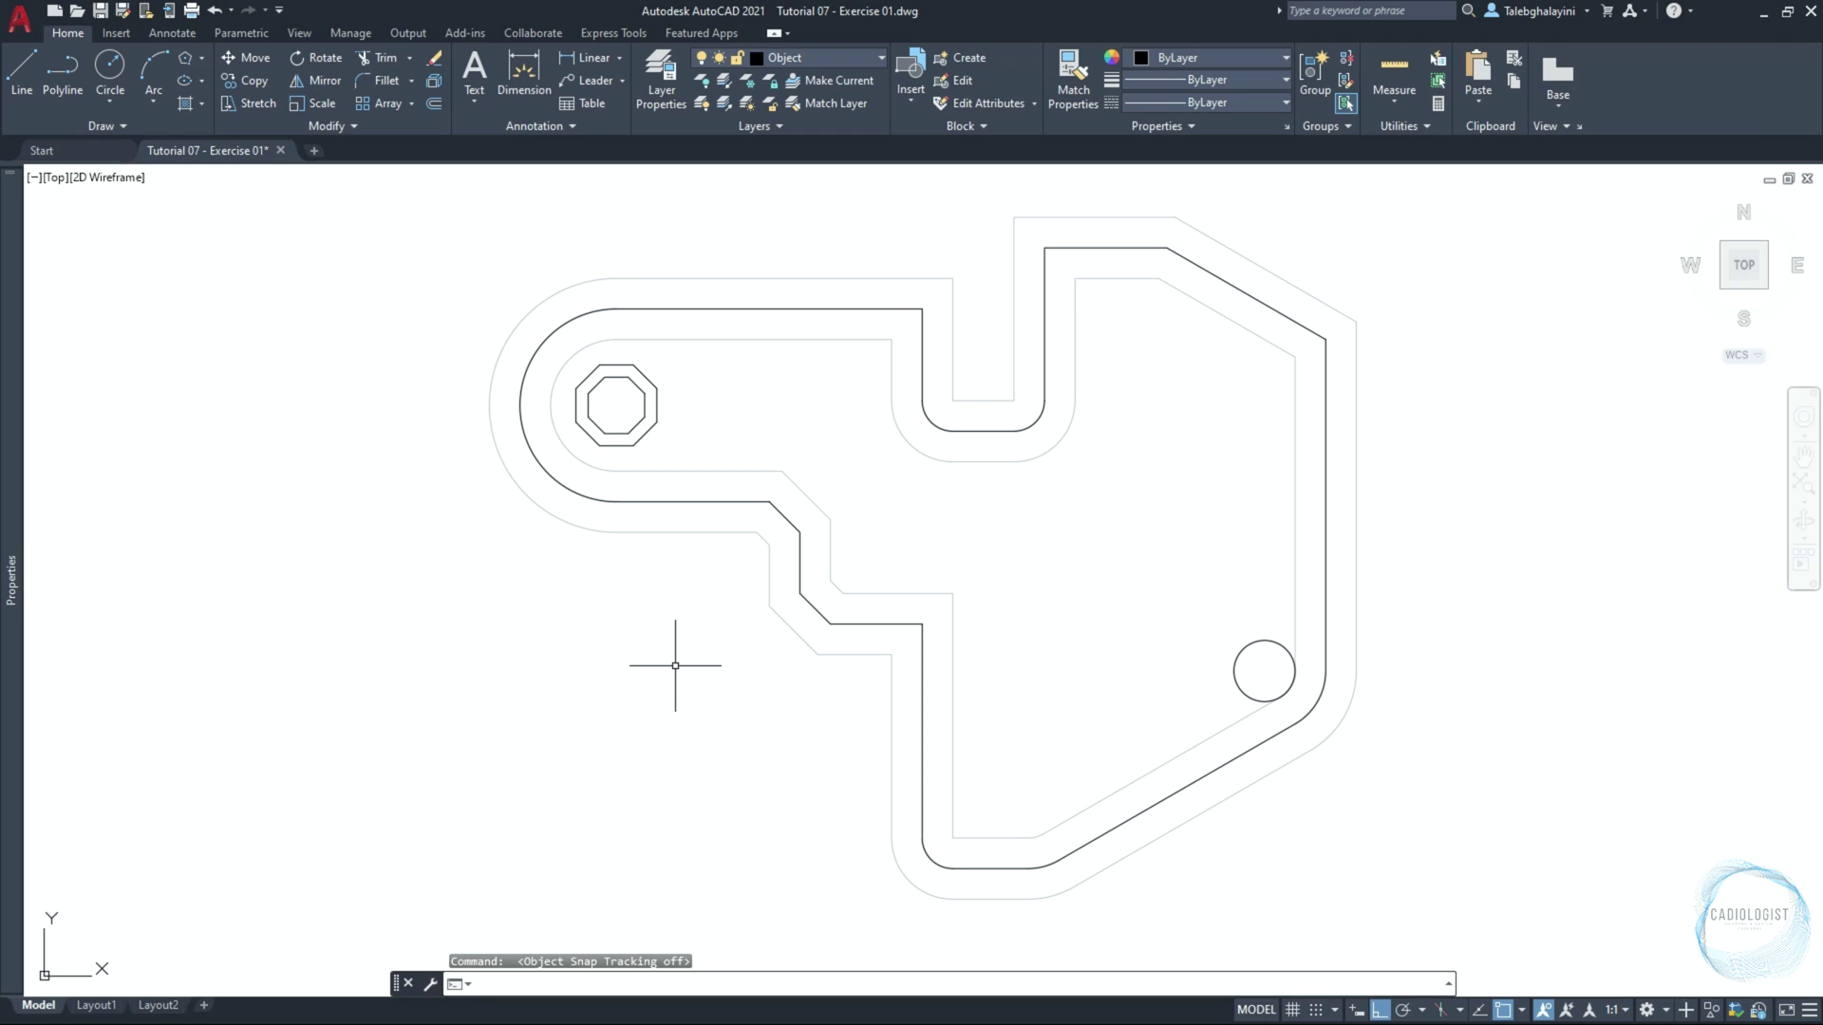
pyautogui.write('D')
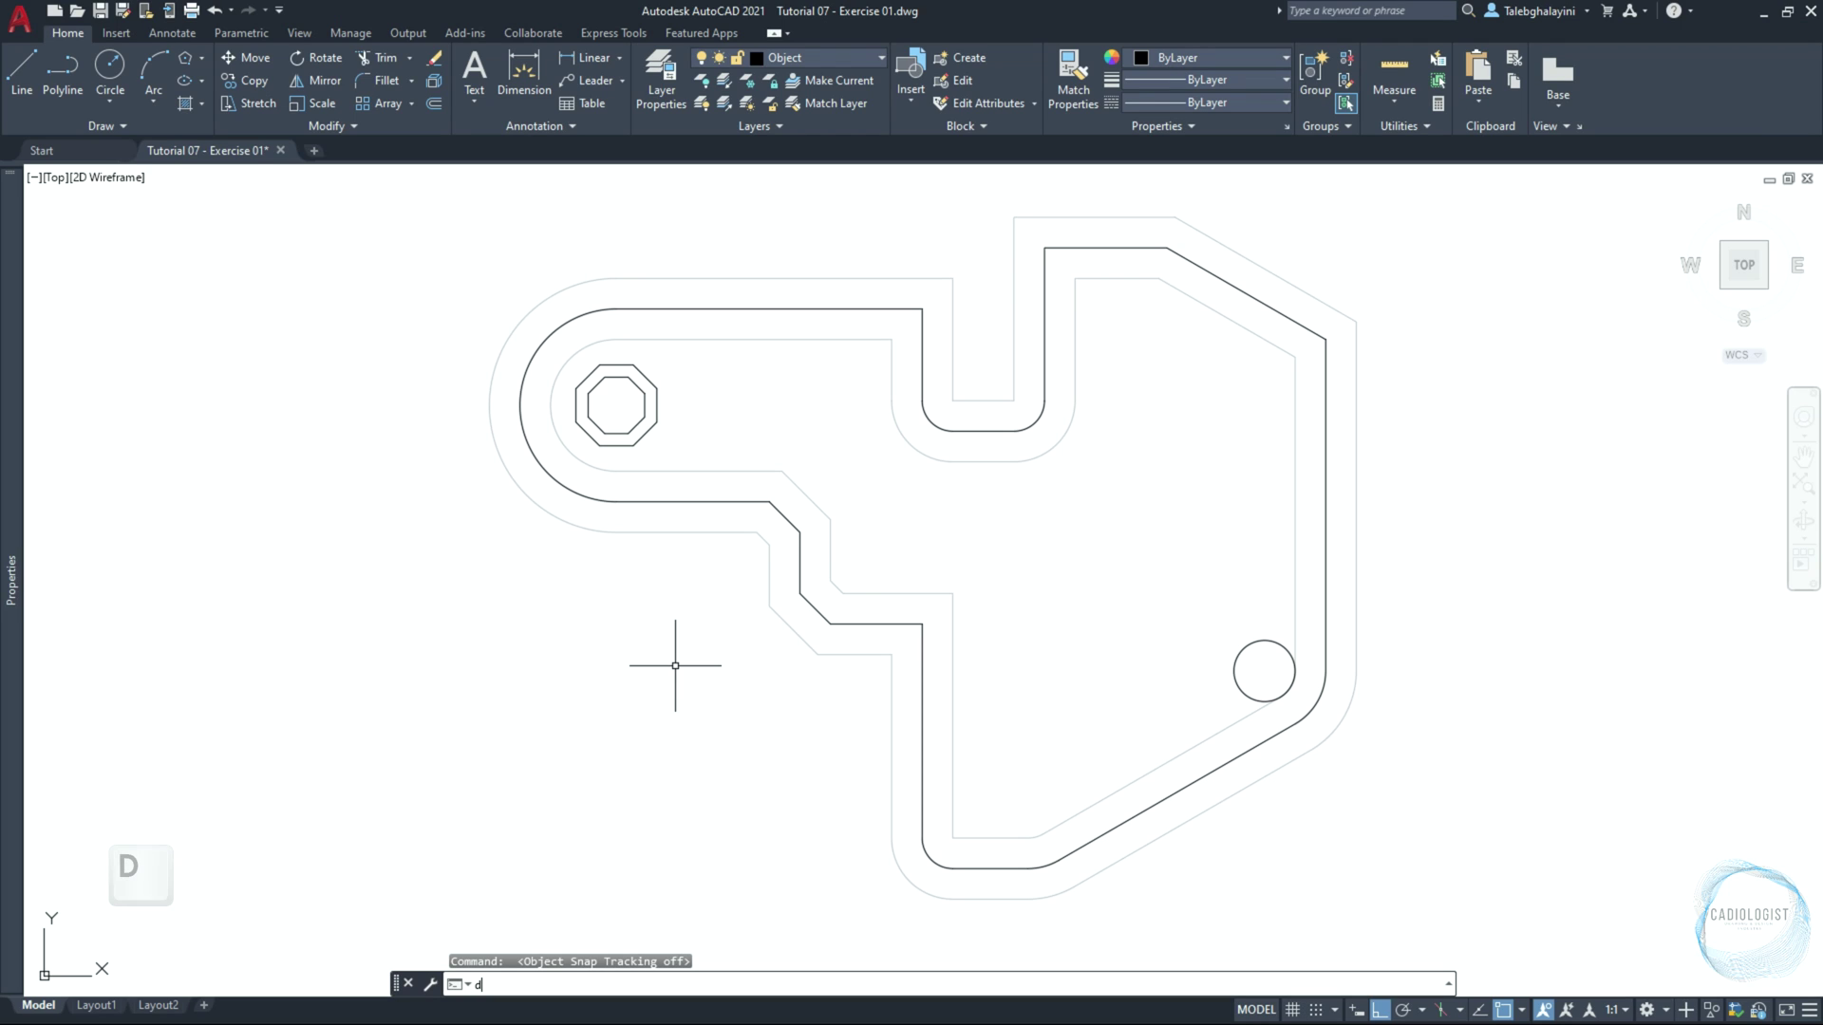
pyautogui.press('Return')
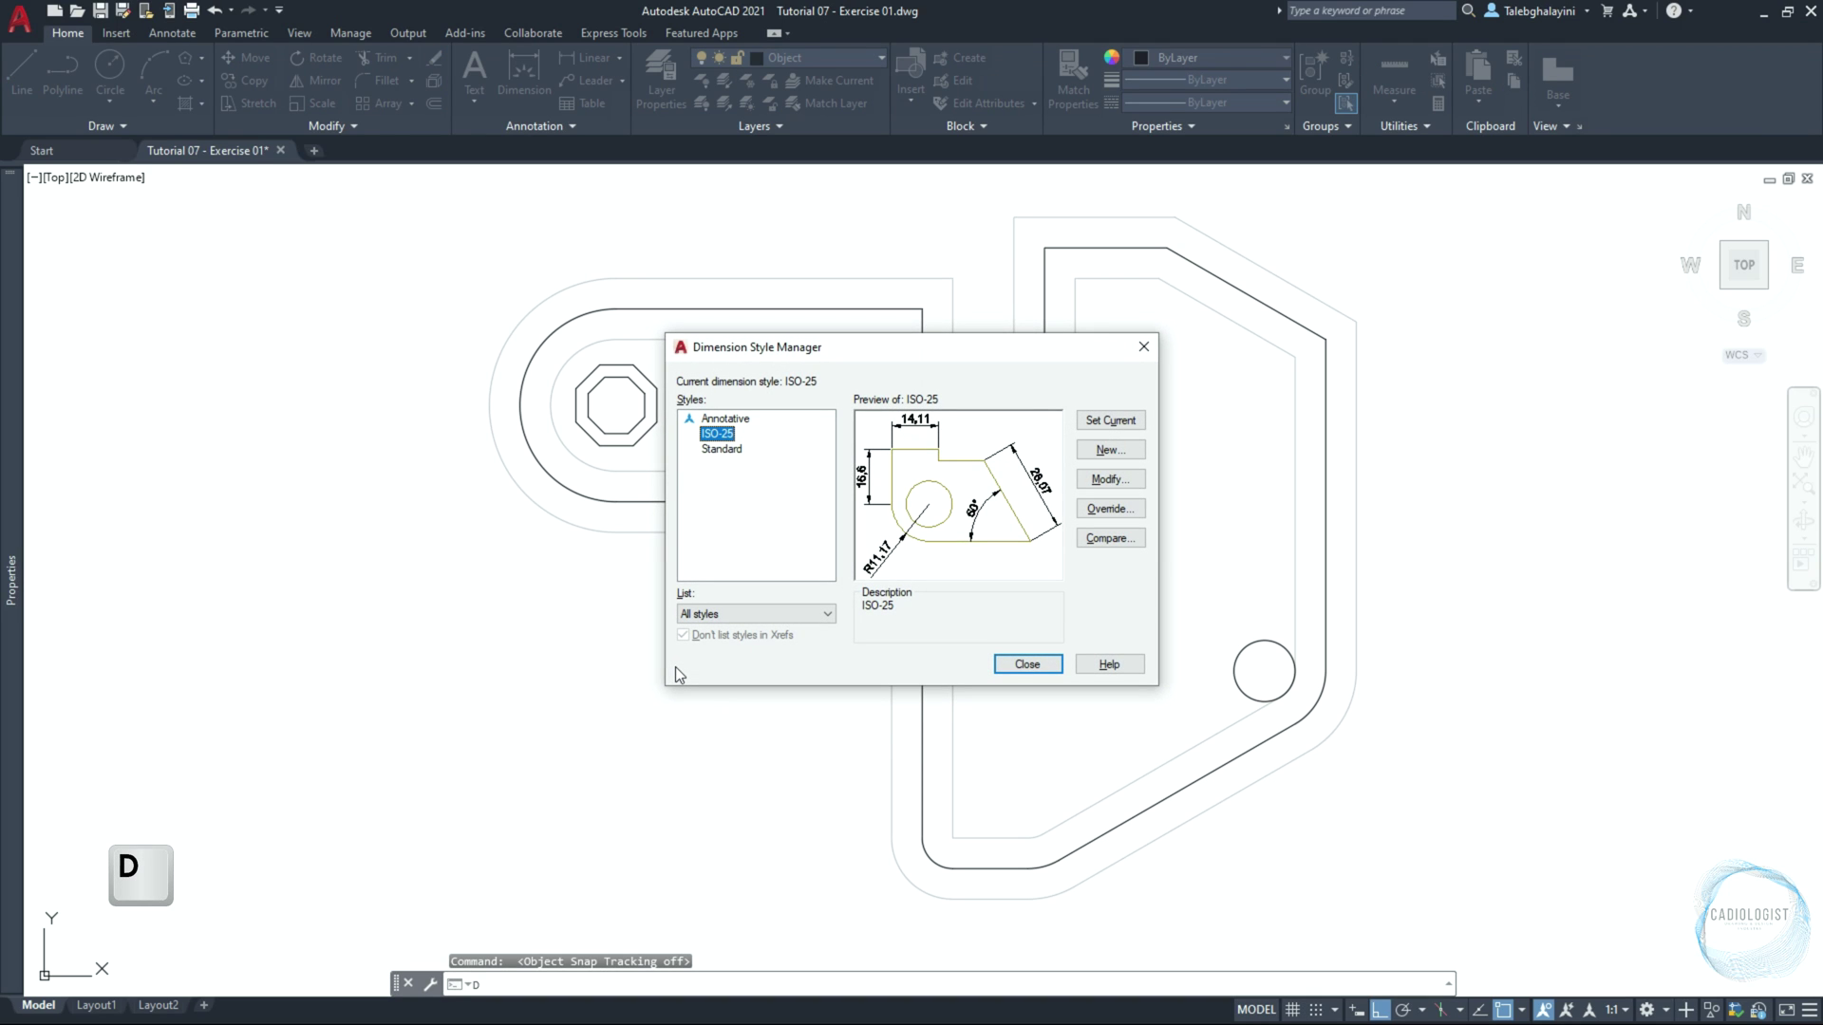
pyautogui.click(1107, 450)
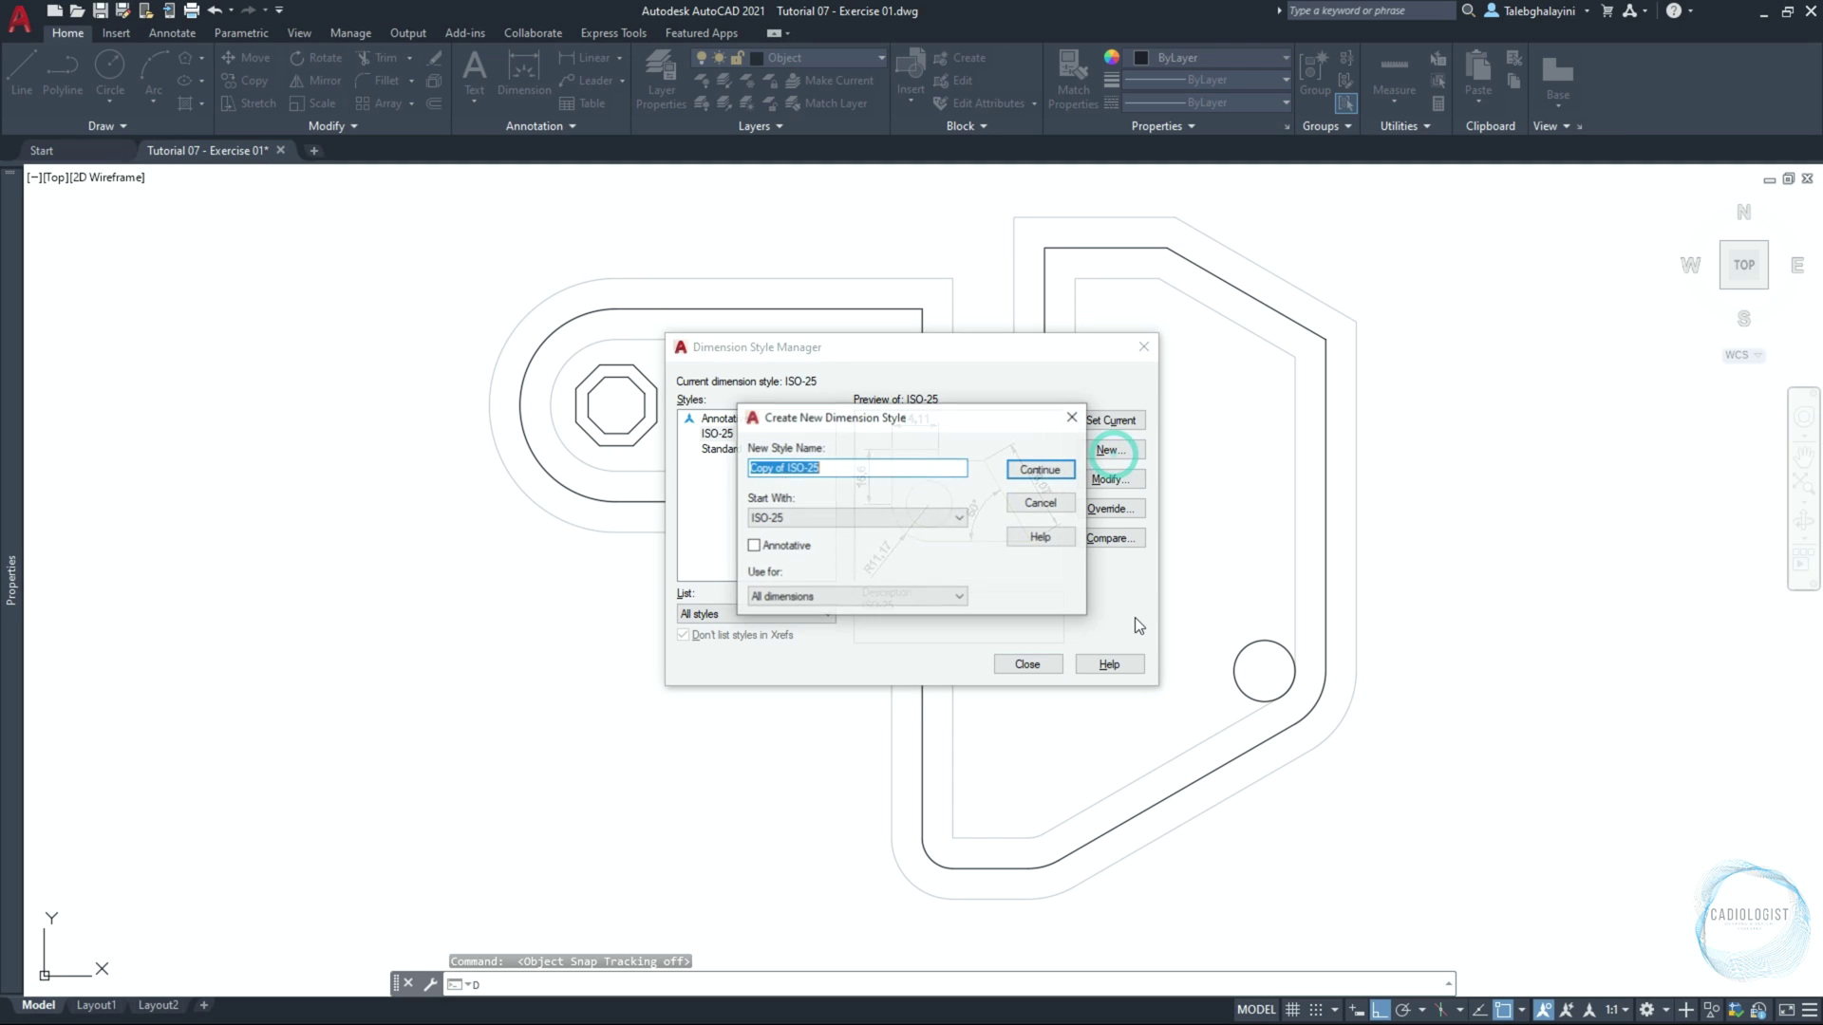
pyautogui.write('Dim')
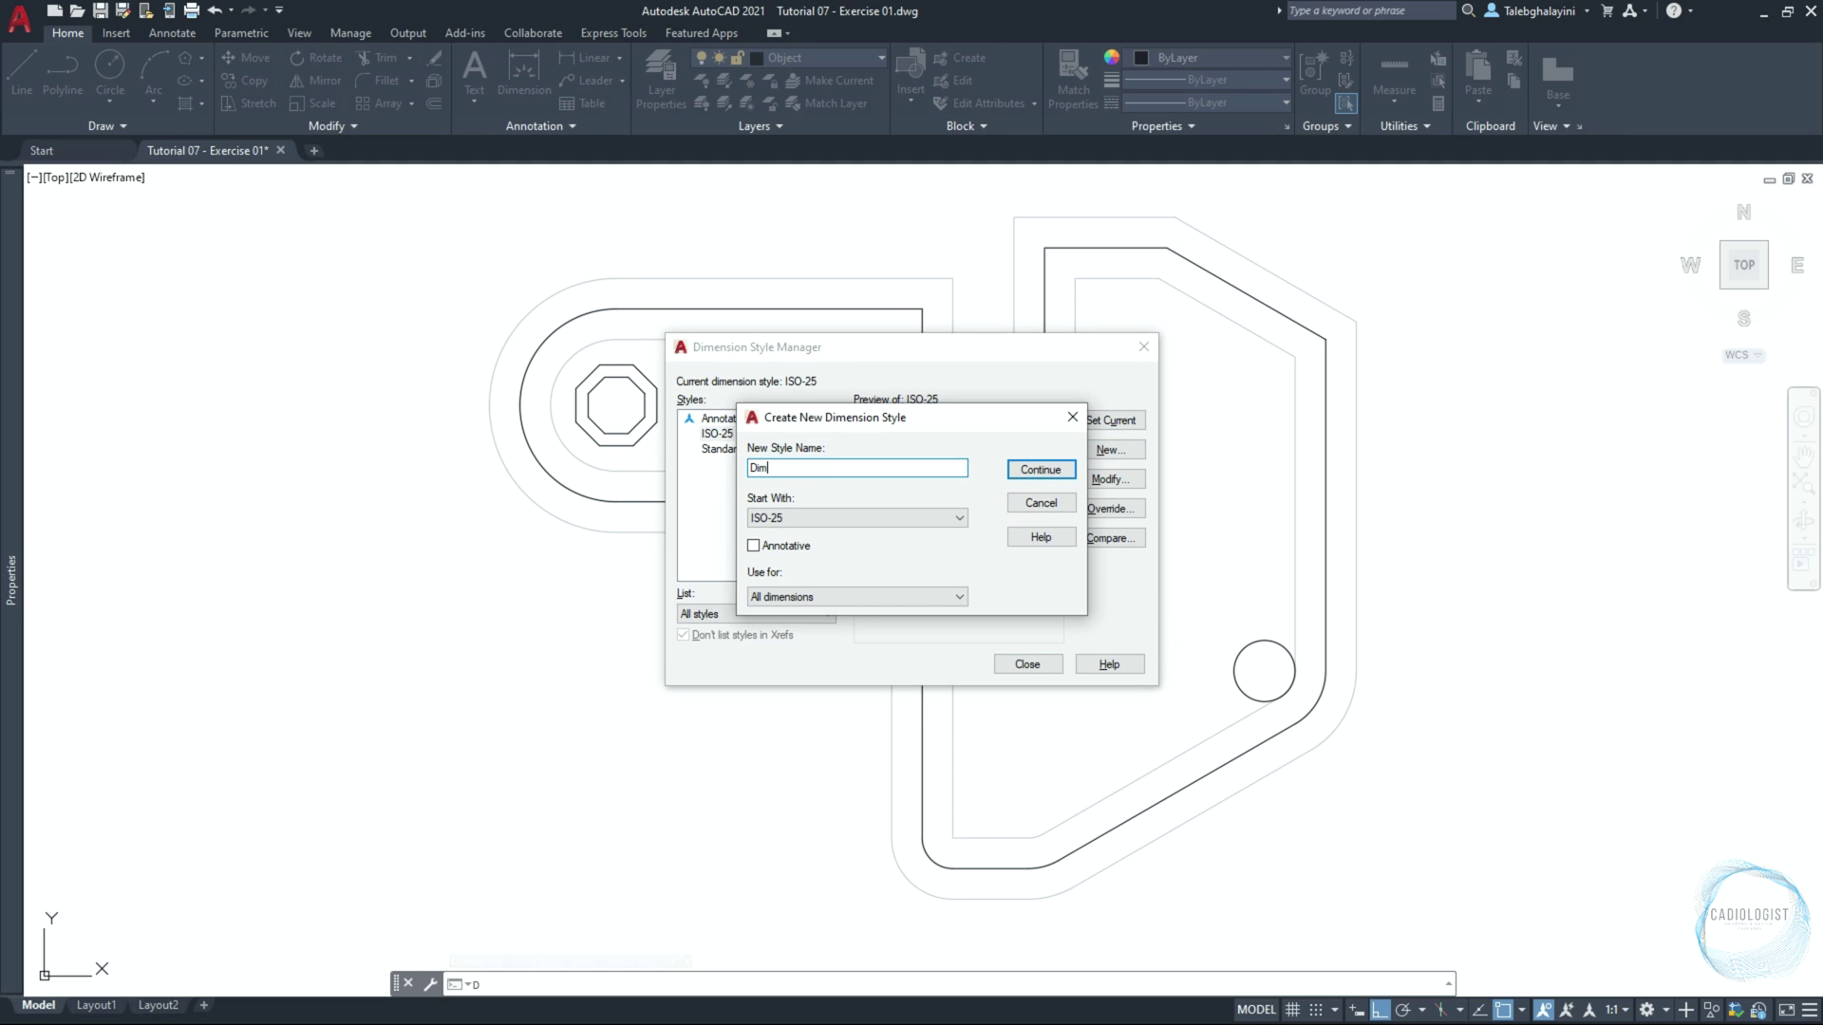
pyautogui.write(' 01')
pyautogui.click(1058, 465)
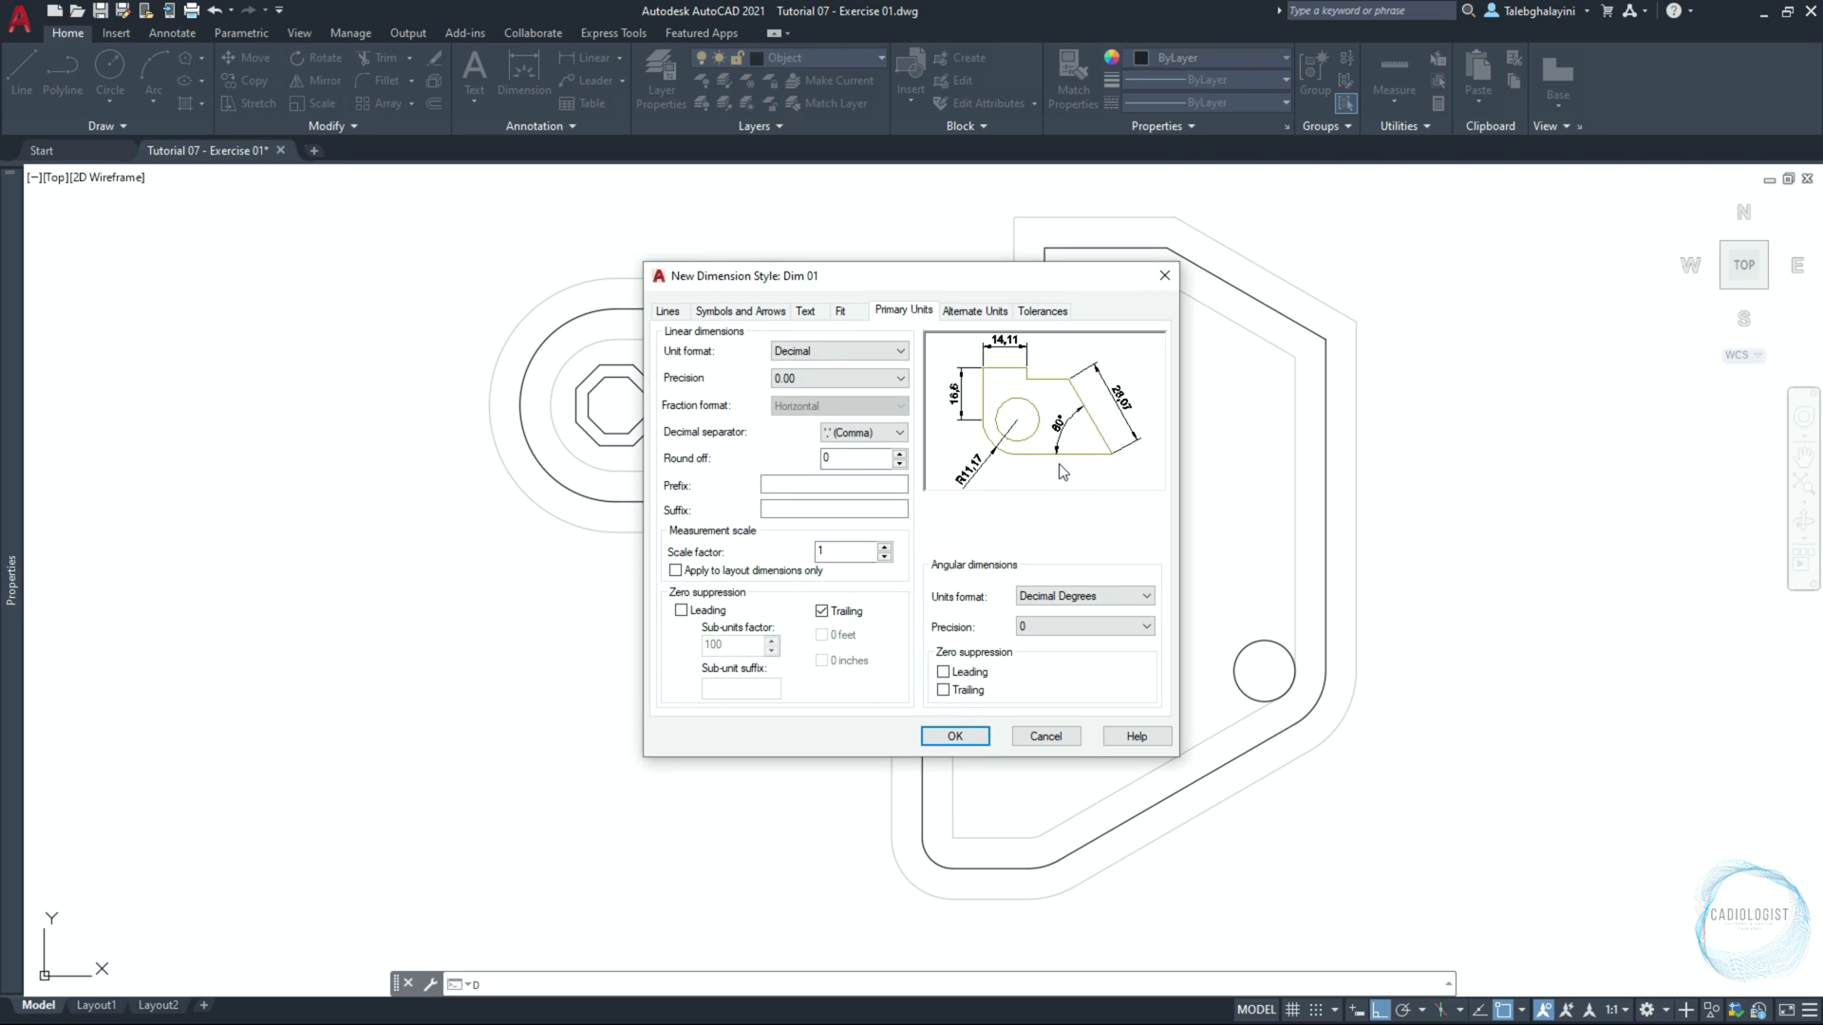
# Set the extension lines' offset from origin to 1 in the Dim 01 style
pyautogui.click(671, 312)
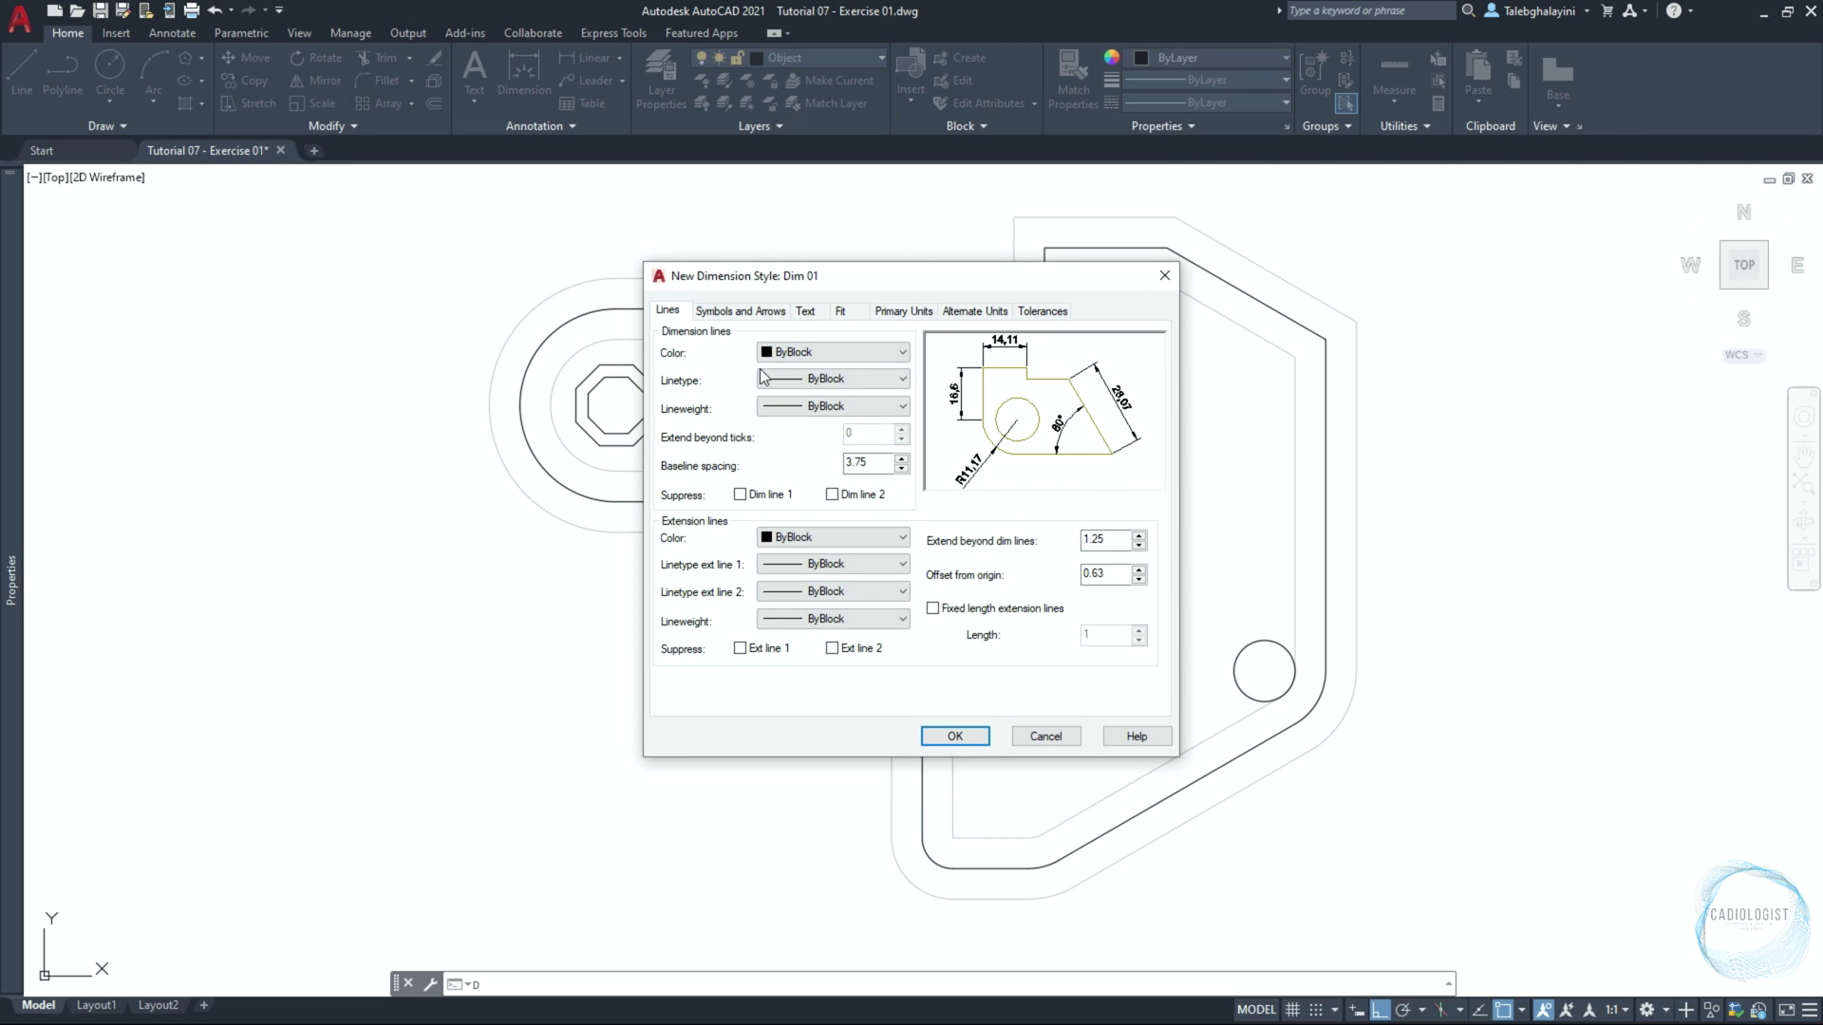
pyautogui.click(881, 464)
pyautogui.click(1108, 540)
pyautogui.doubleClick(1104, 574)
pyautogui.write('1')
# Set the Dim 01 style's arrow size to 1.8
pyautogui.click(742, 311)
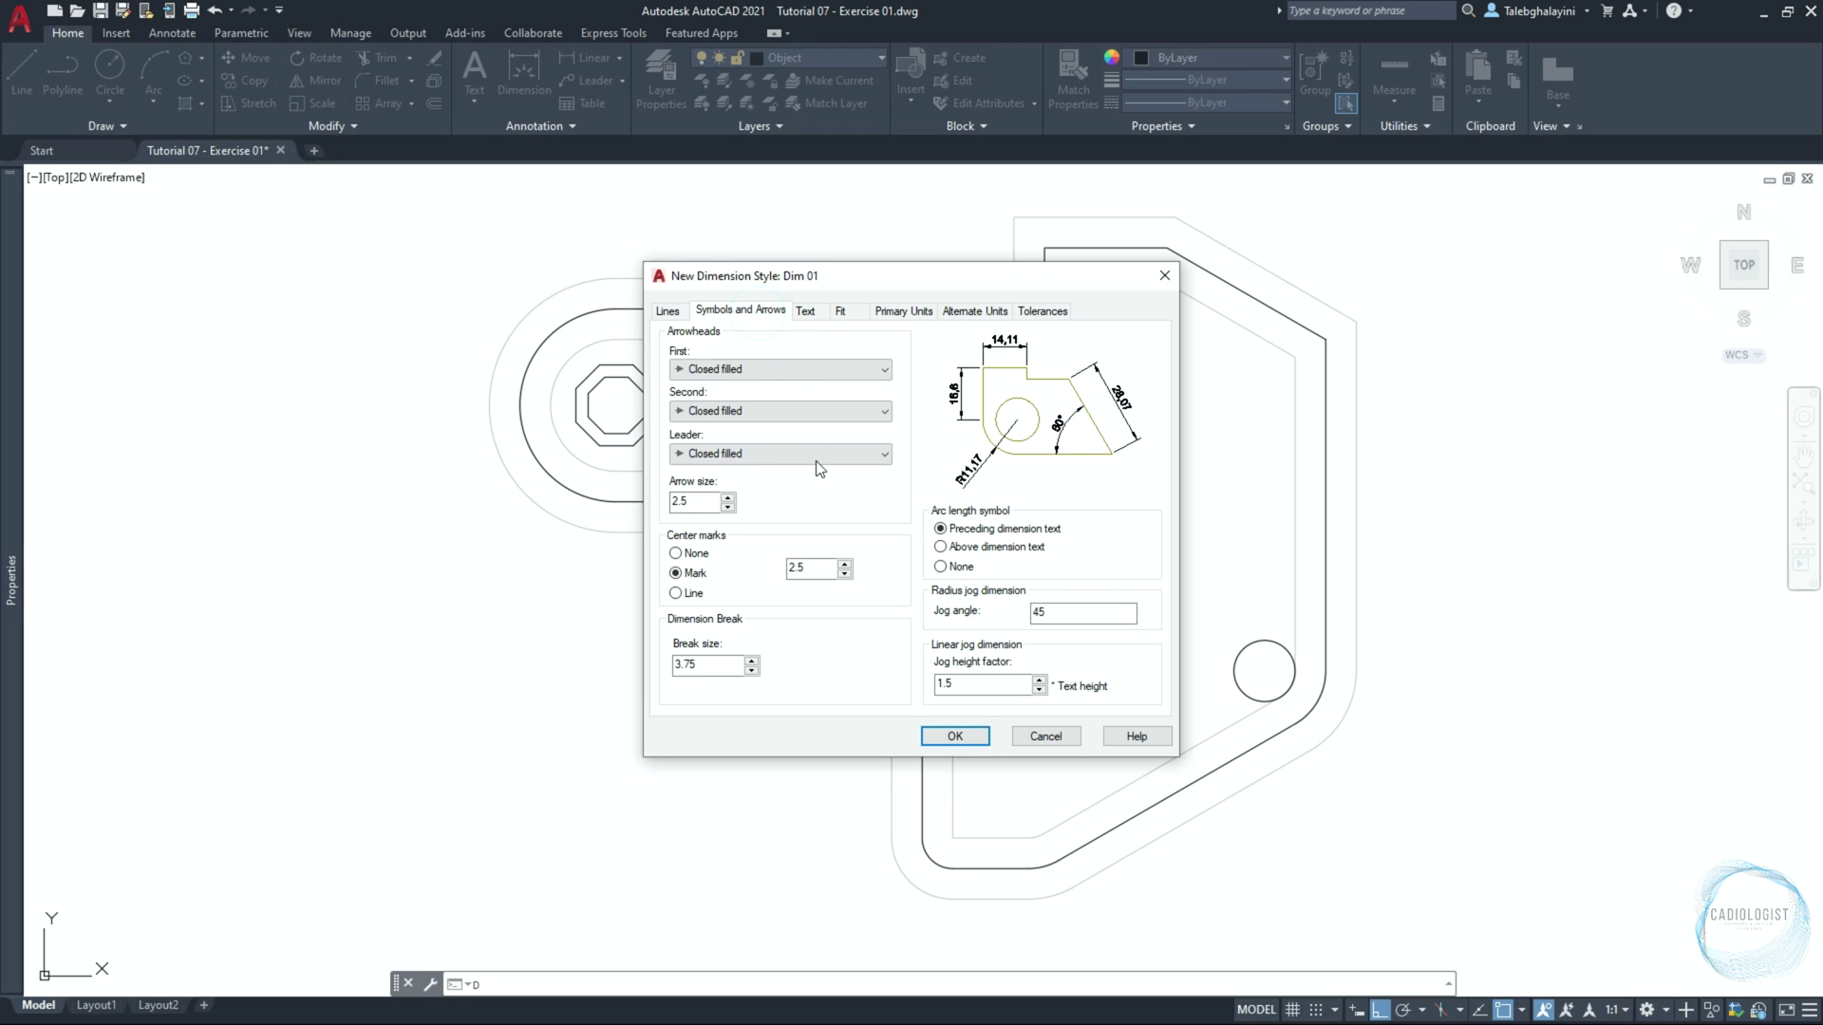
pyautogui.doubleClick(686, 501)
pyautogui.write('1.8')
pyautogui.doubleClick(710, 664)
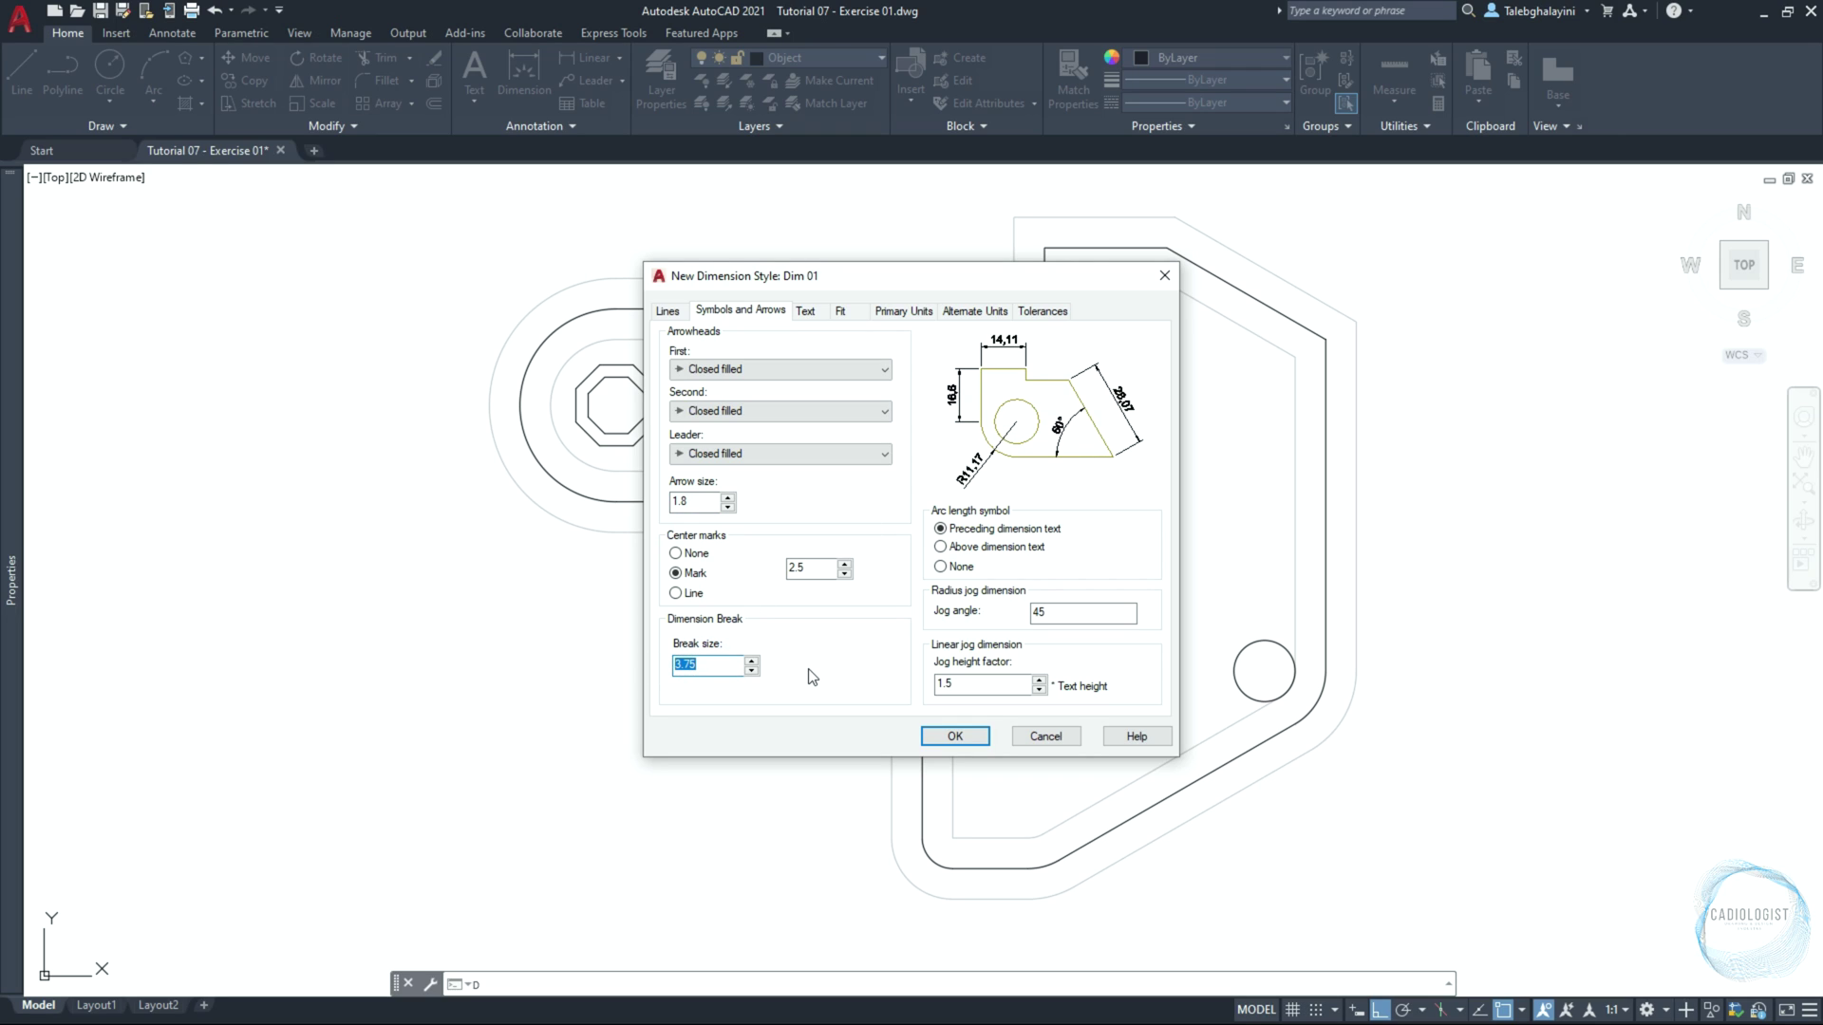
# Set the Dim 01 style's text height to 2, with Centered as the horizontal text placement
pyautogui.click(805, 311)
pyautogui.doubleClick(874, 449)
pyautogui.write('2')
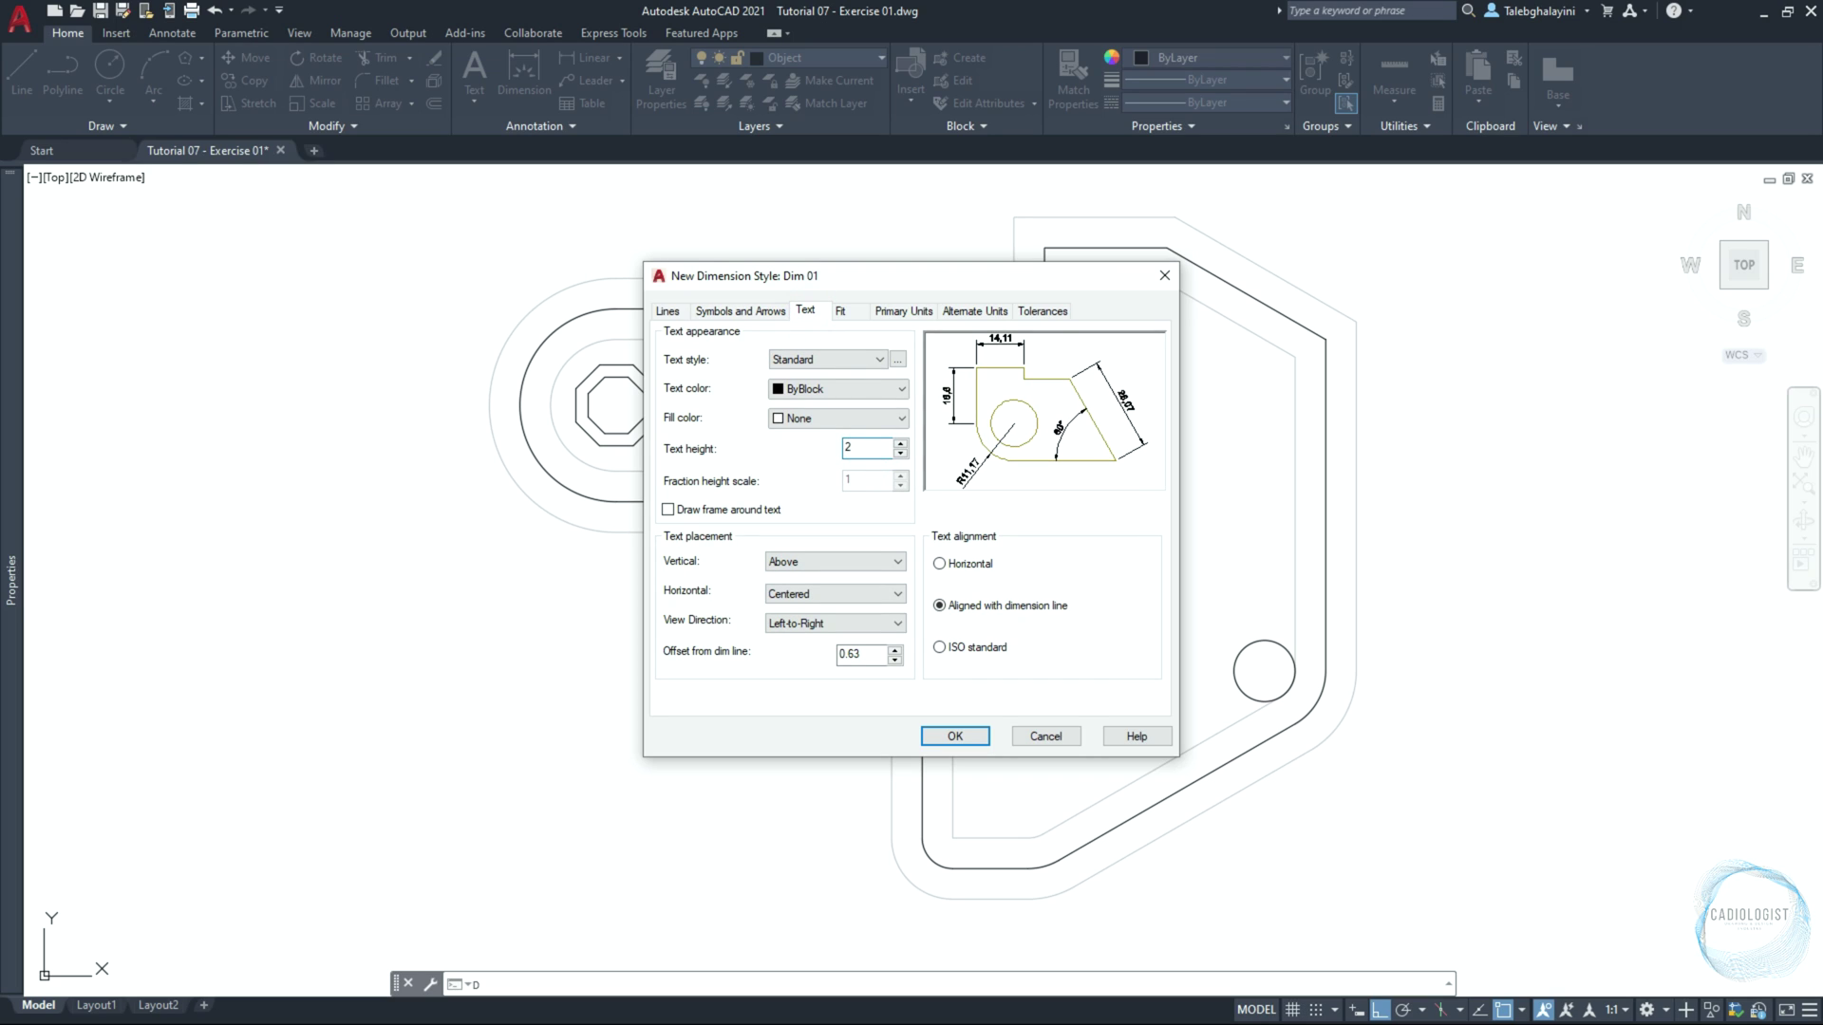
pyautogui.click(860, 562)
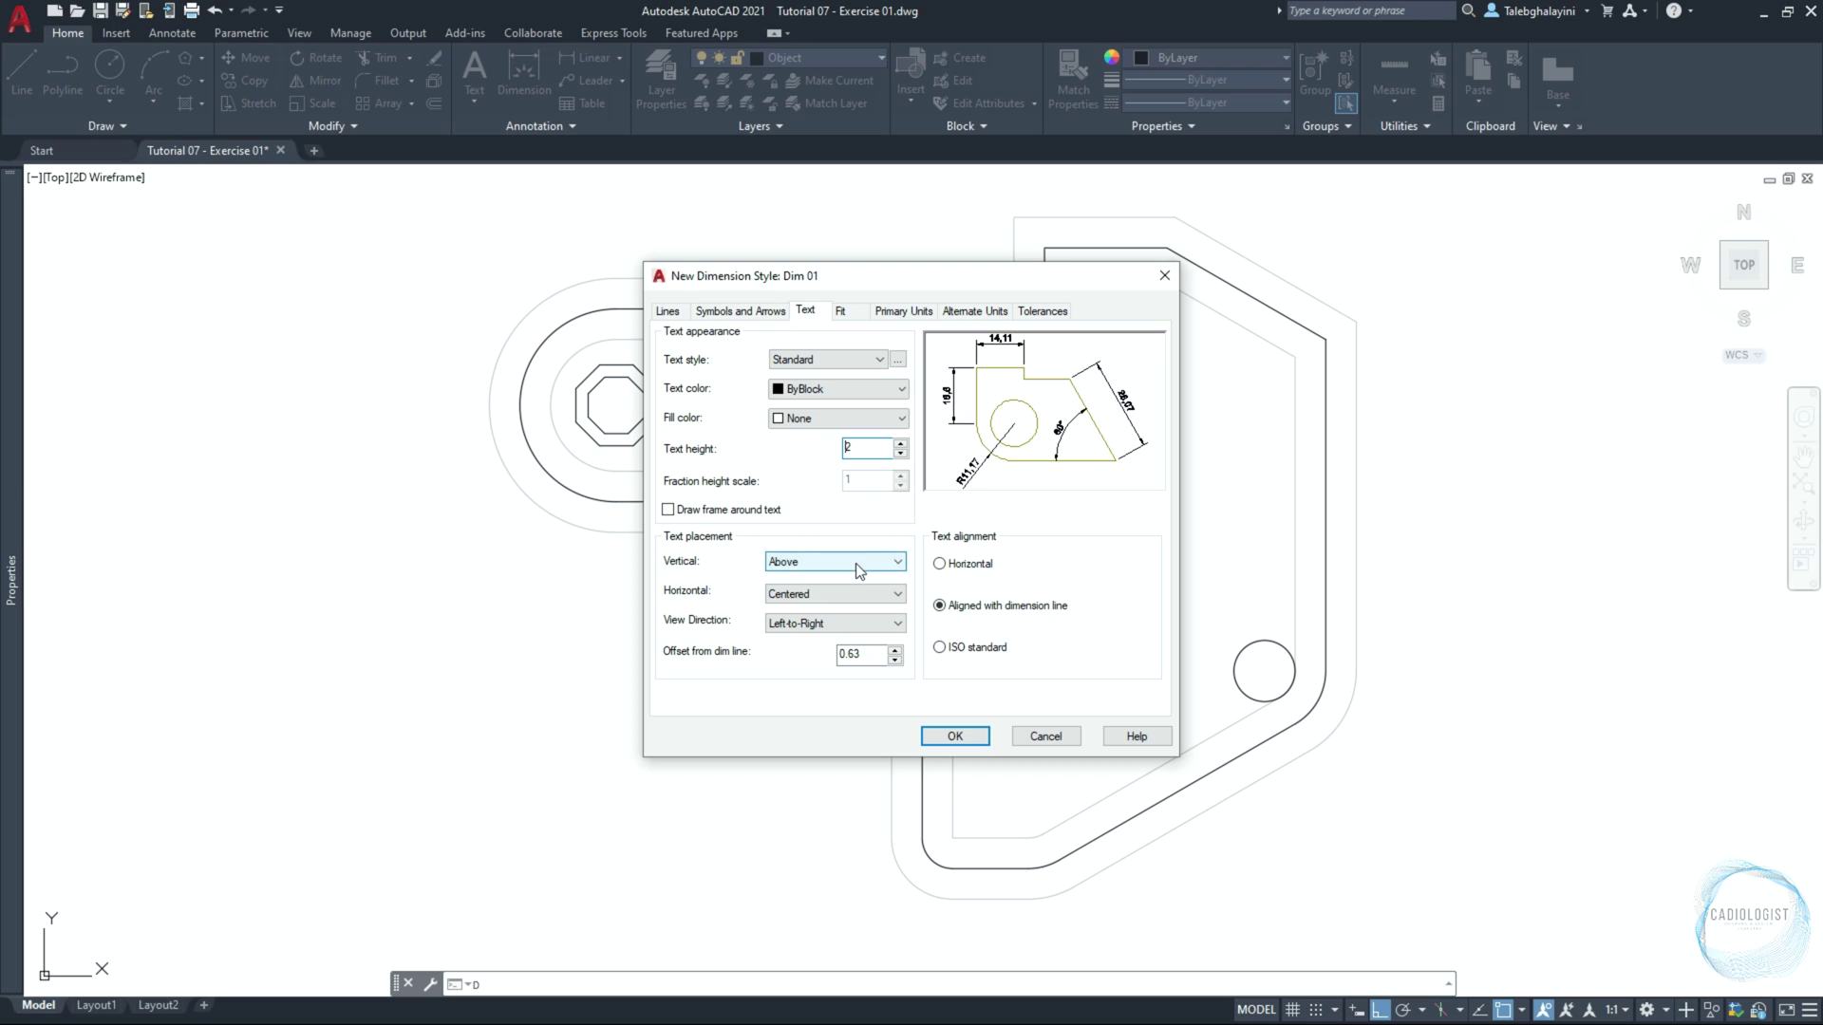
pyautogui.click(857, 592)
pyautogui.click(855, 592)
pyautogui.click(853, 611)
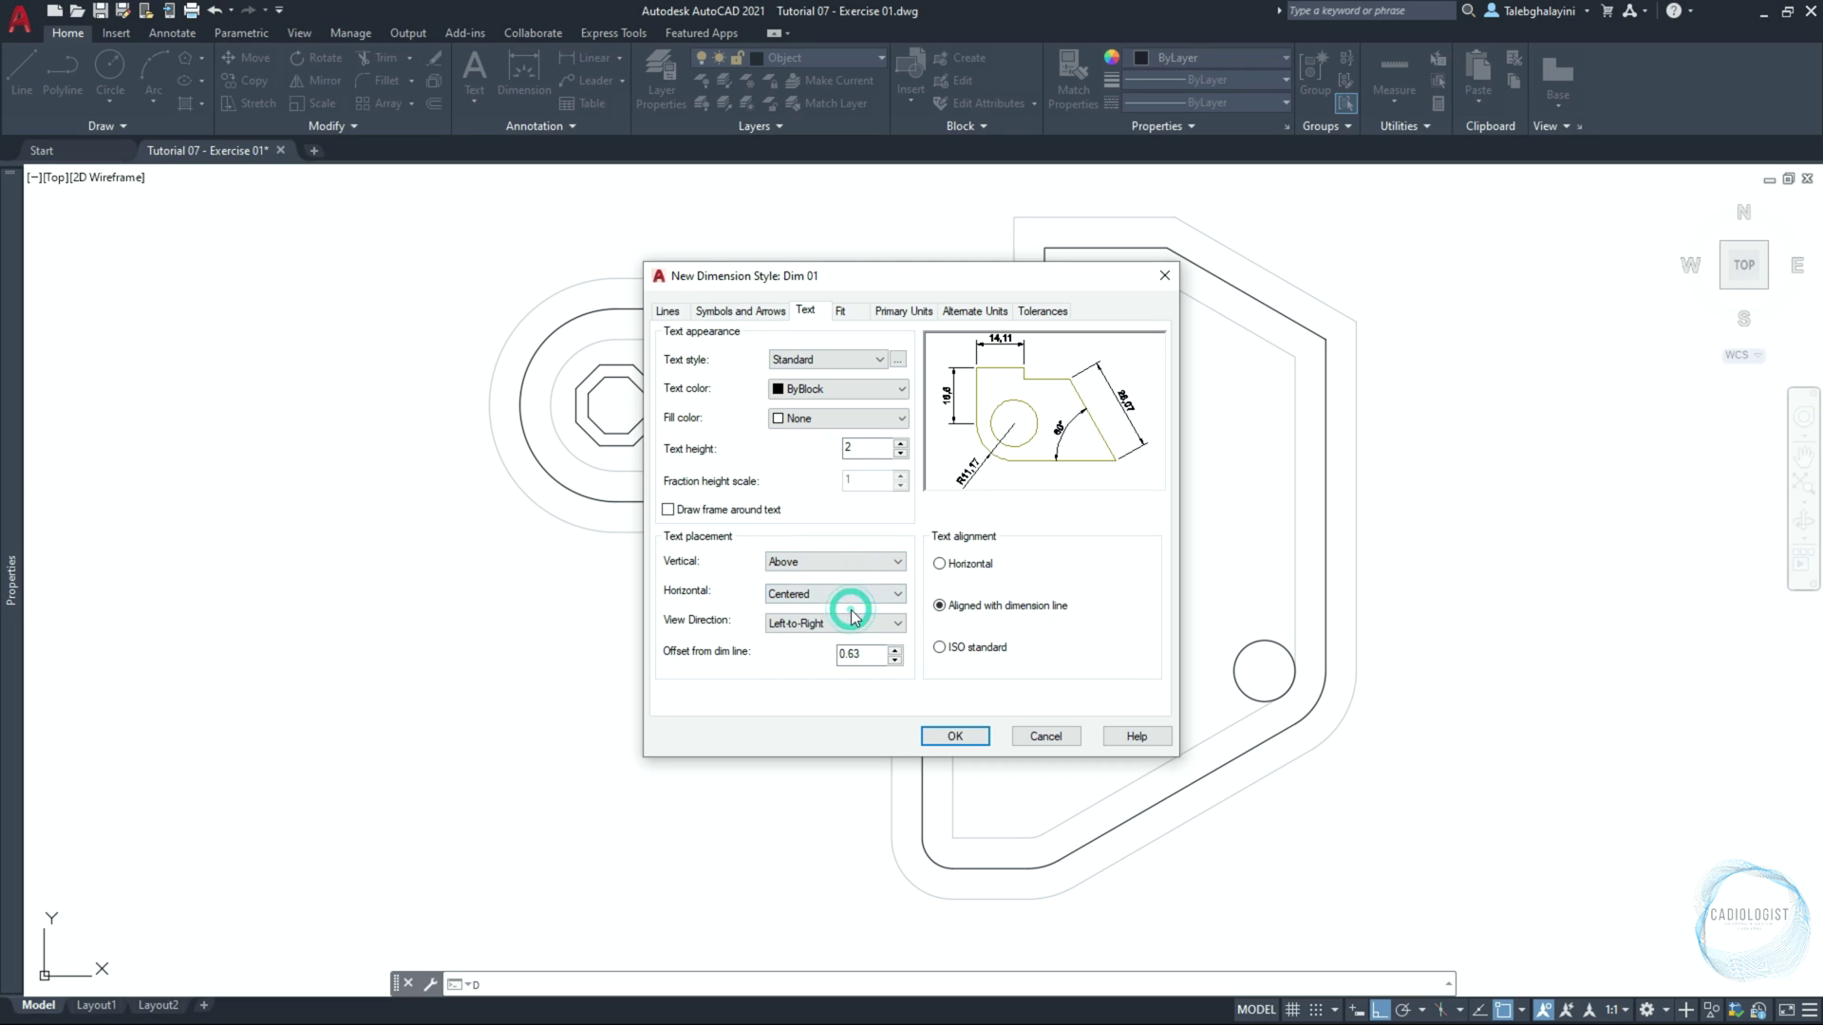
# Set the Dim 01 style's text offset from the dimension line to 1, with horizontal text alignment
pyautogui.click(854, 655)
pyautogui.doubleClick(853, 655)
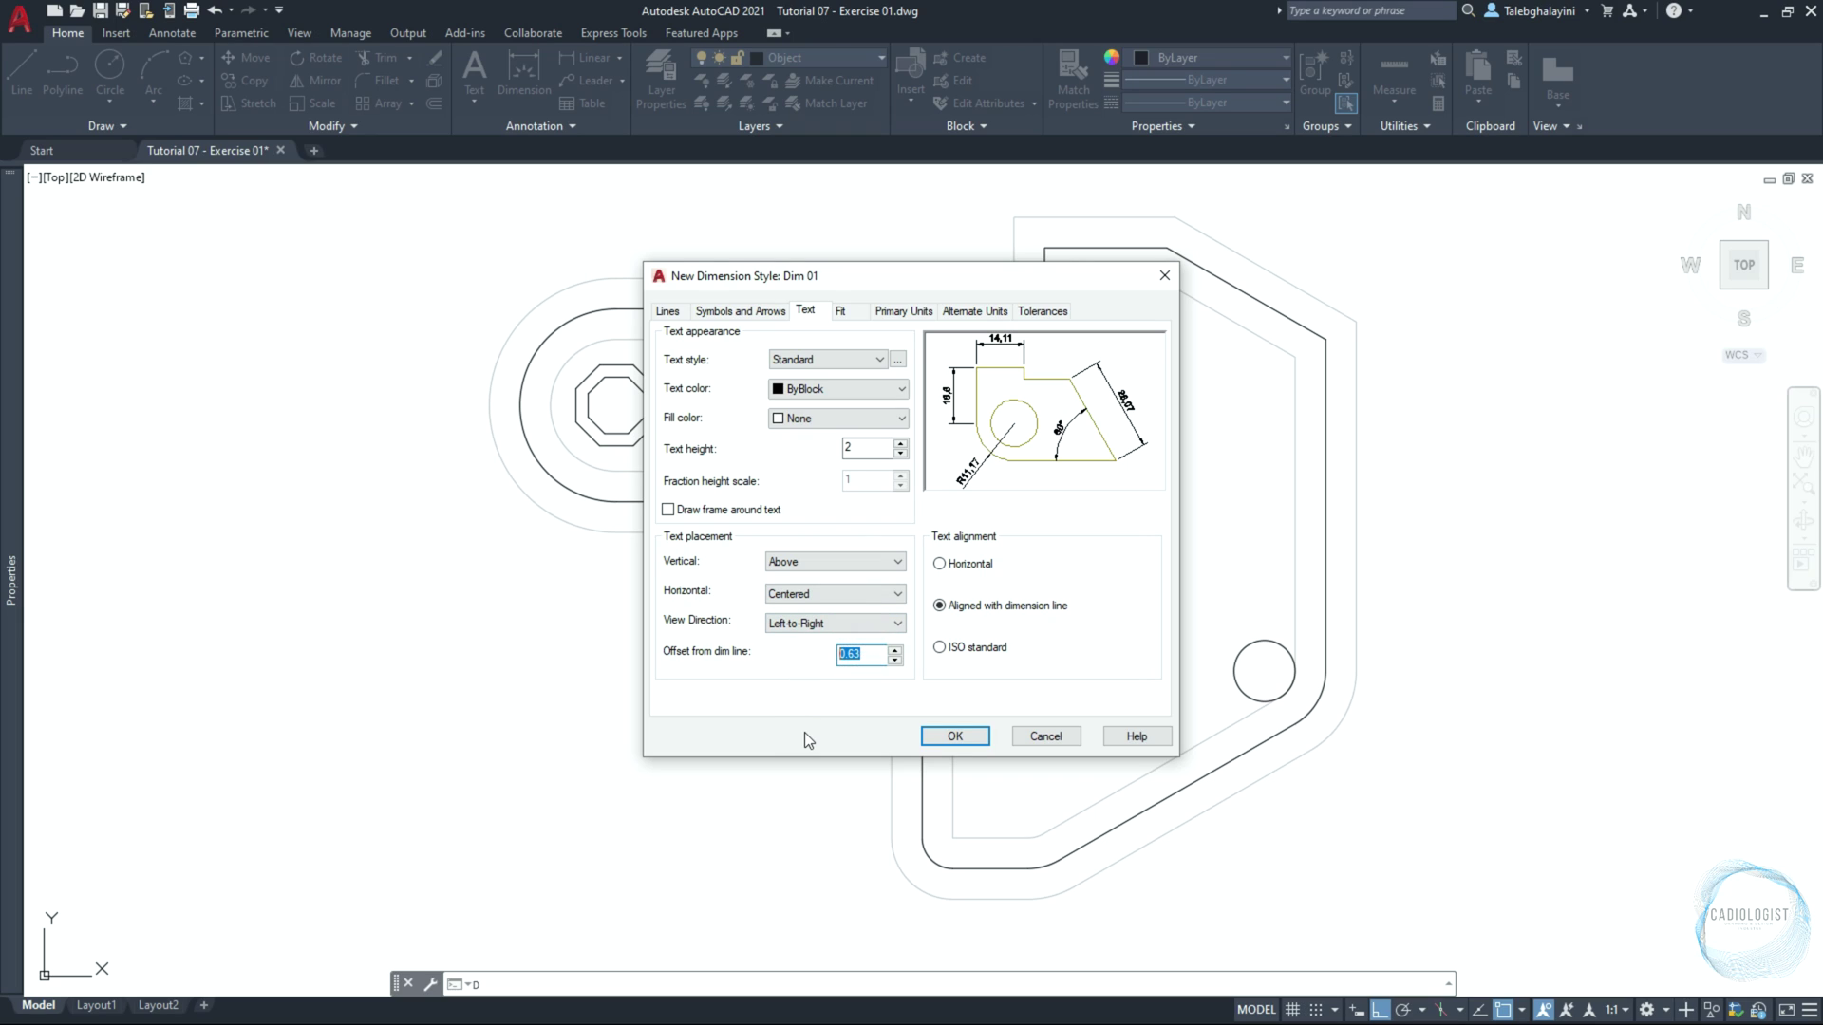
pyautogui.write('1')
pyautogui.click(940, 565)
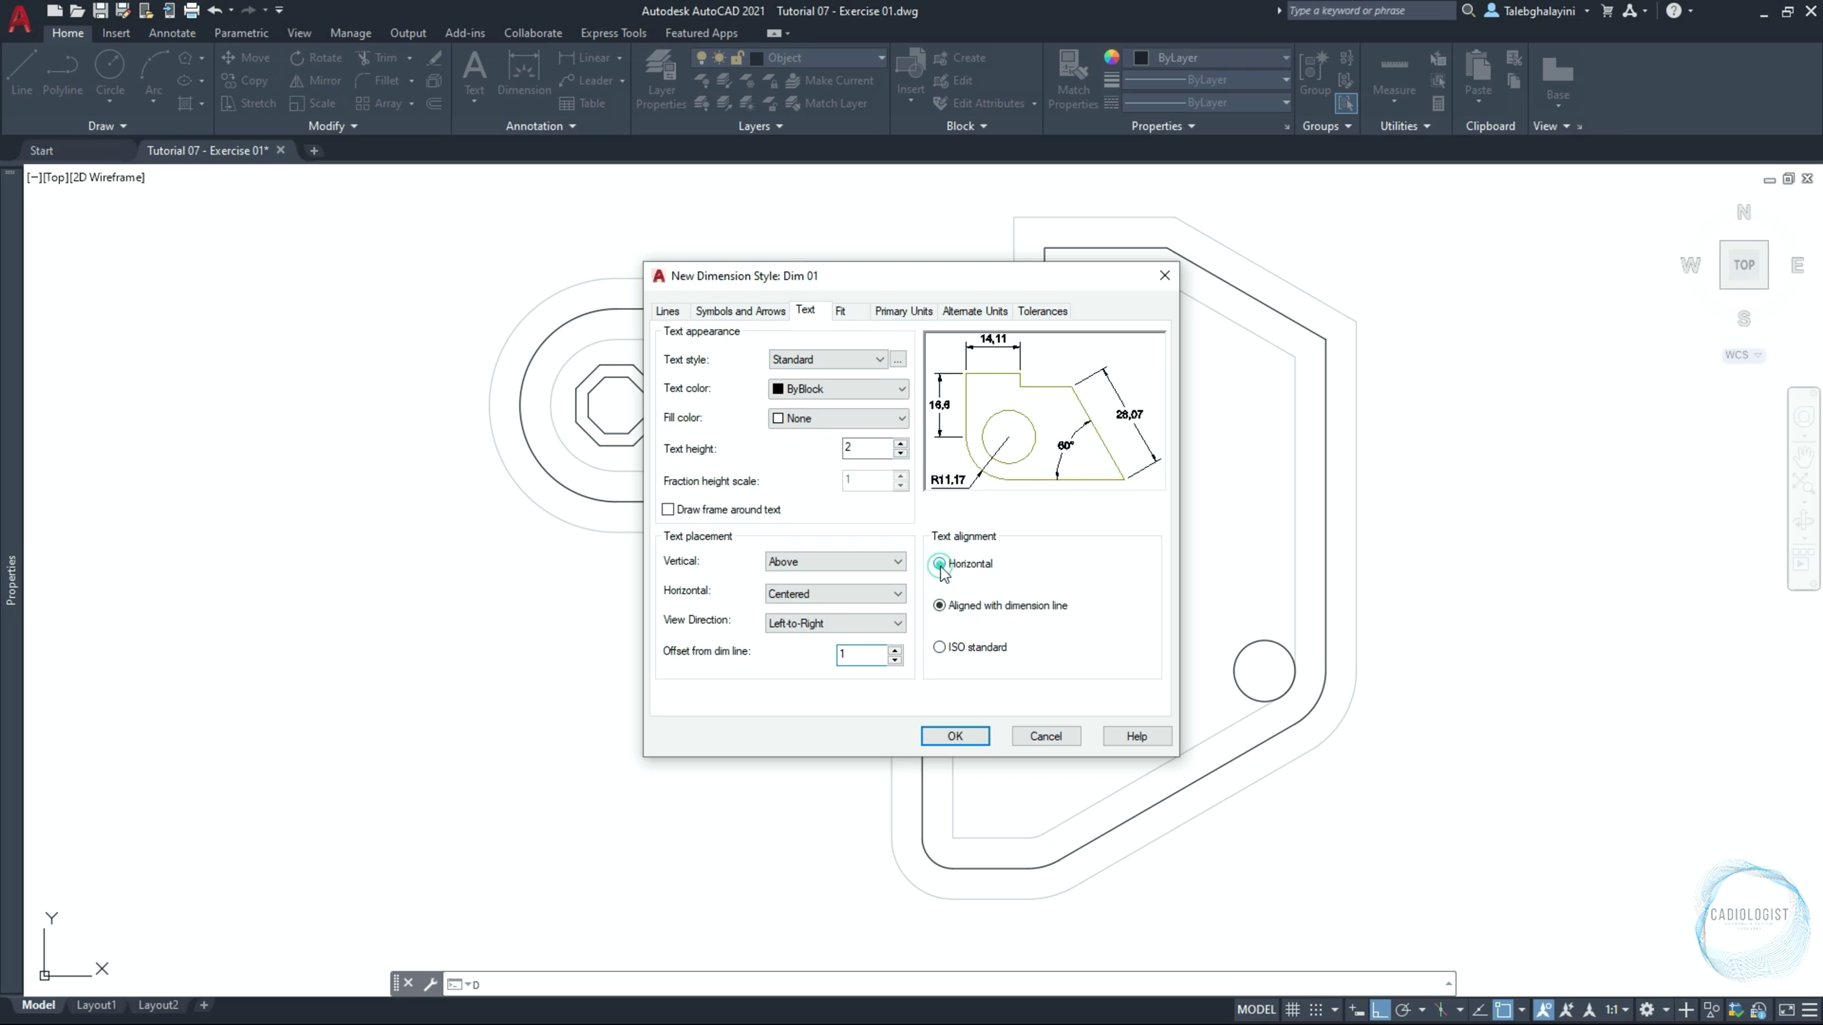
# Using an overall scale of 1, set the Dim 01 style's linear and angular precision to 0 and finish the style
pyautogui.click(860, 314)
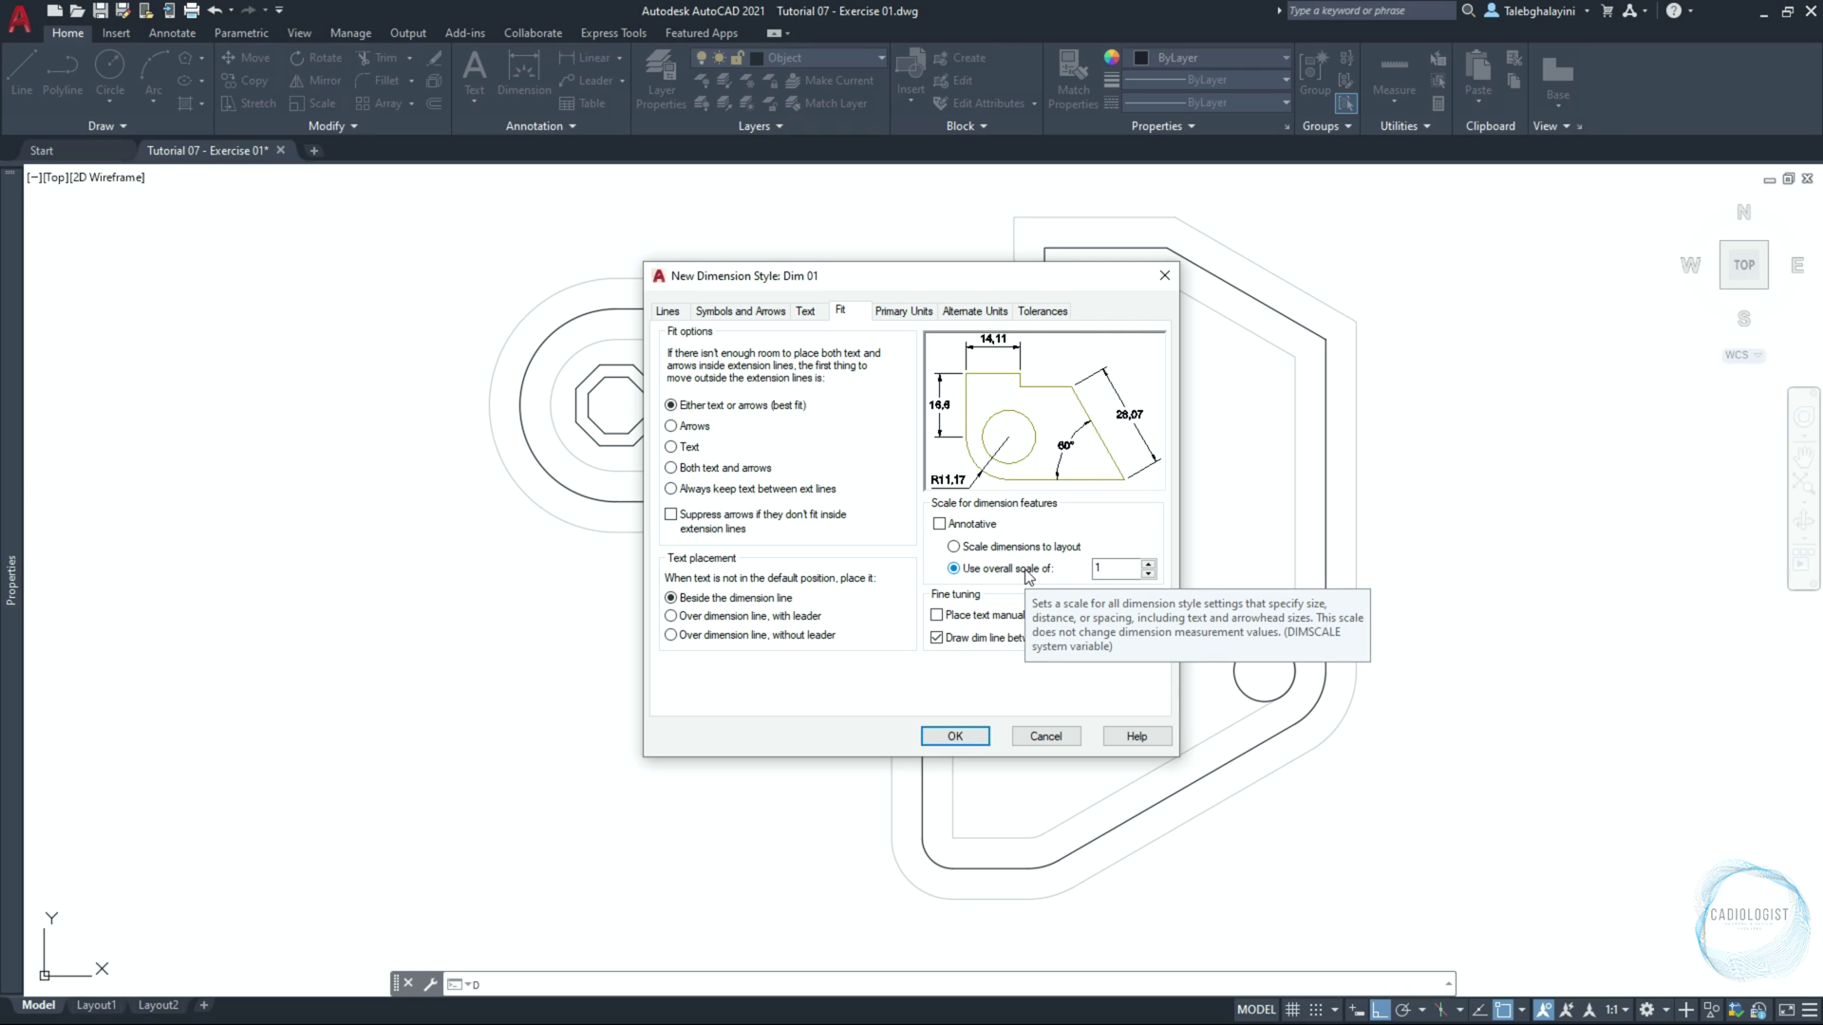
pyautogui.click(1029, 570)
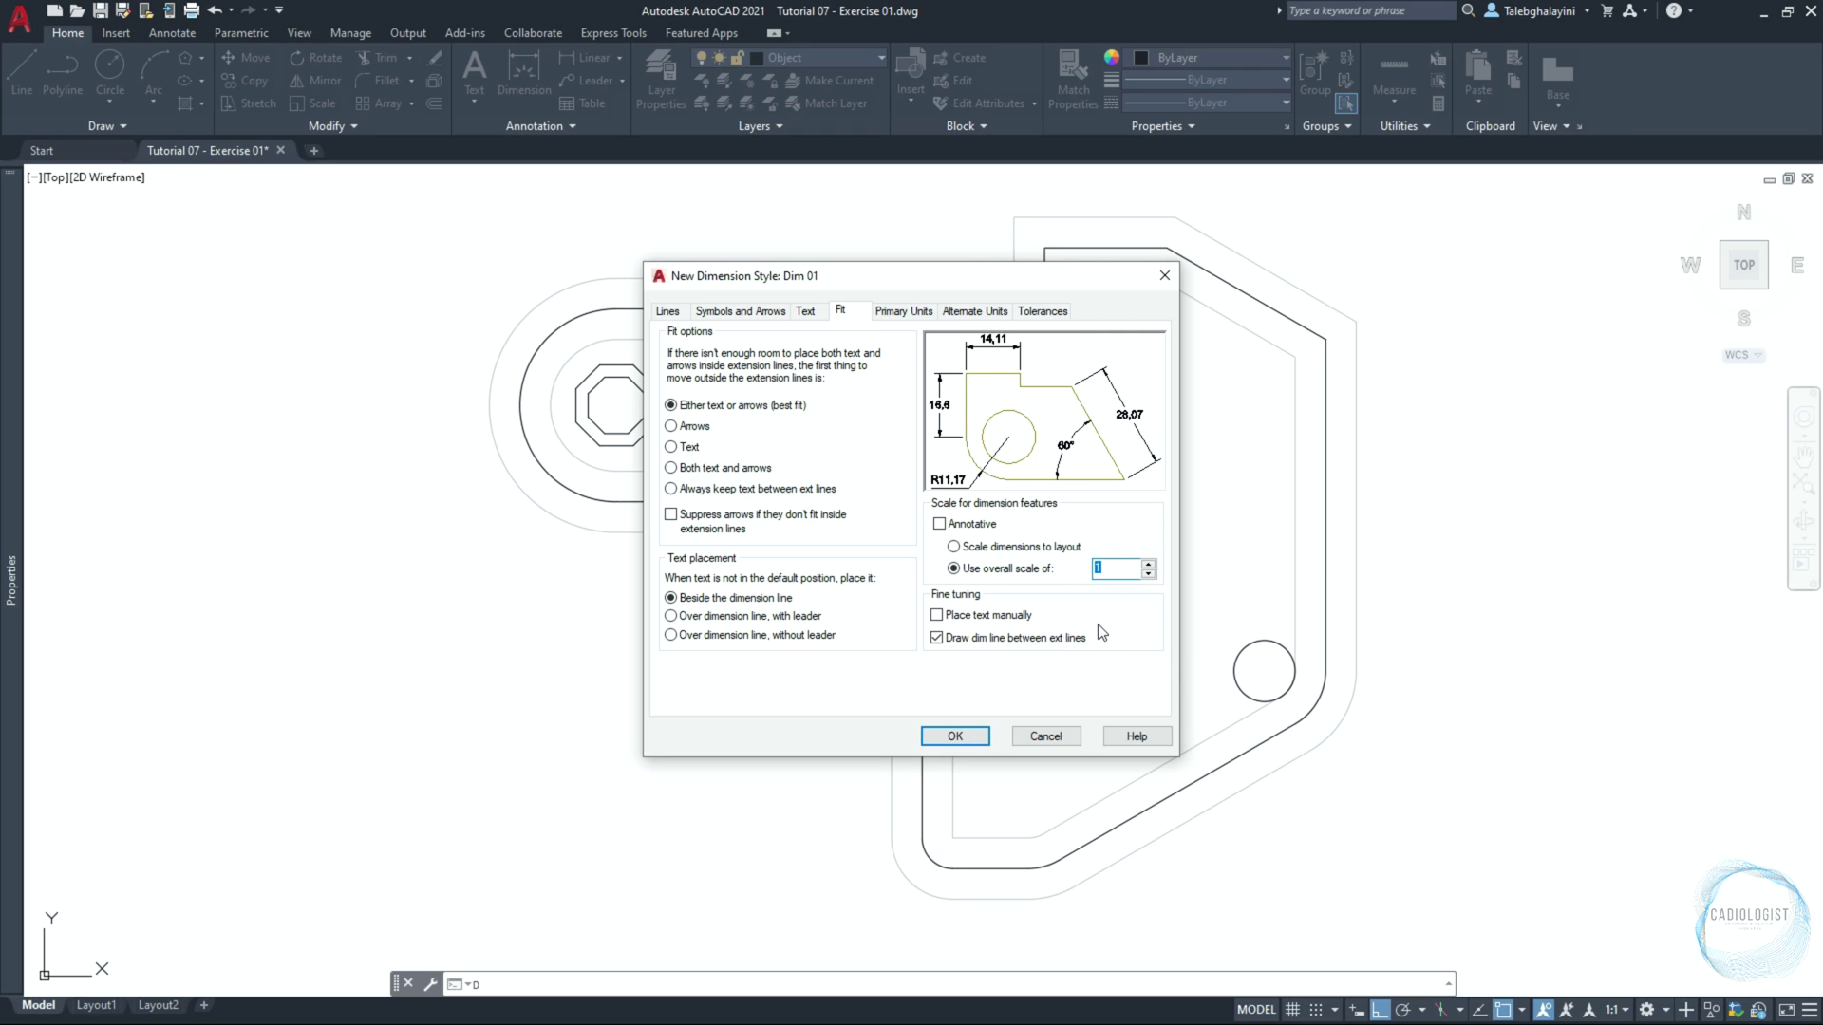
pyautogui.click(904, 312)
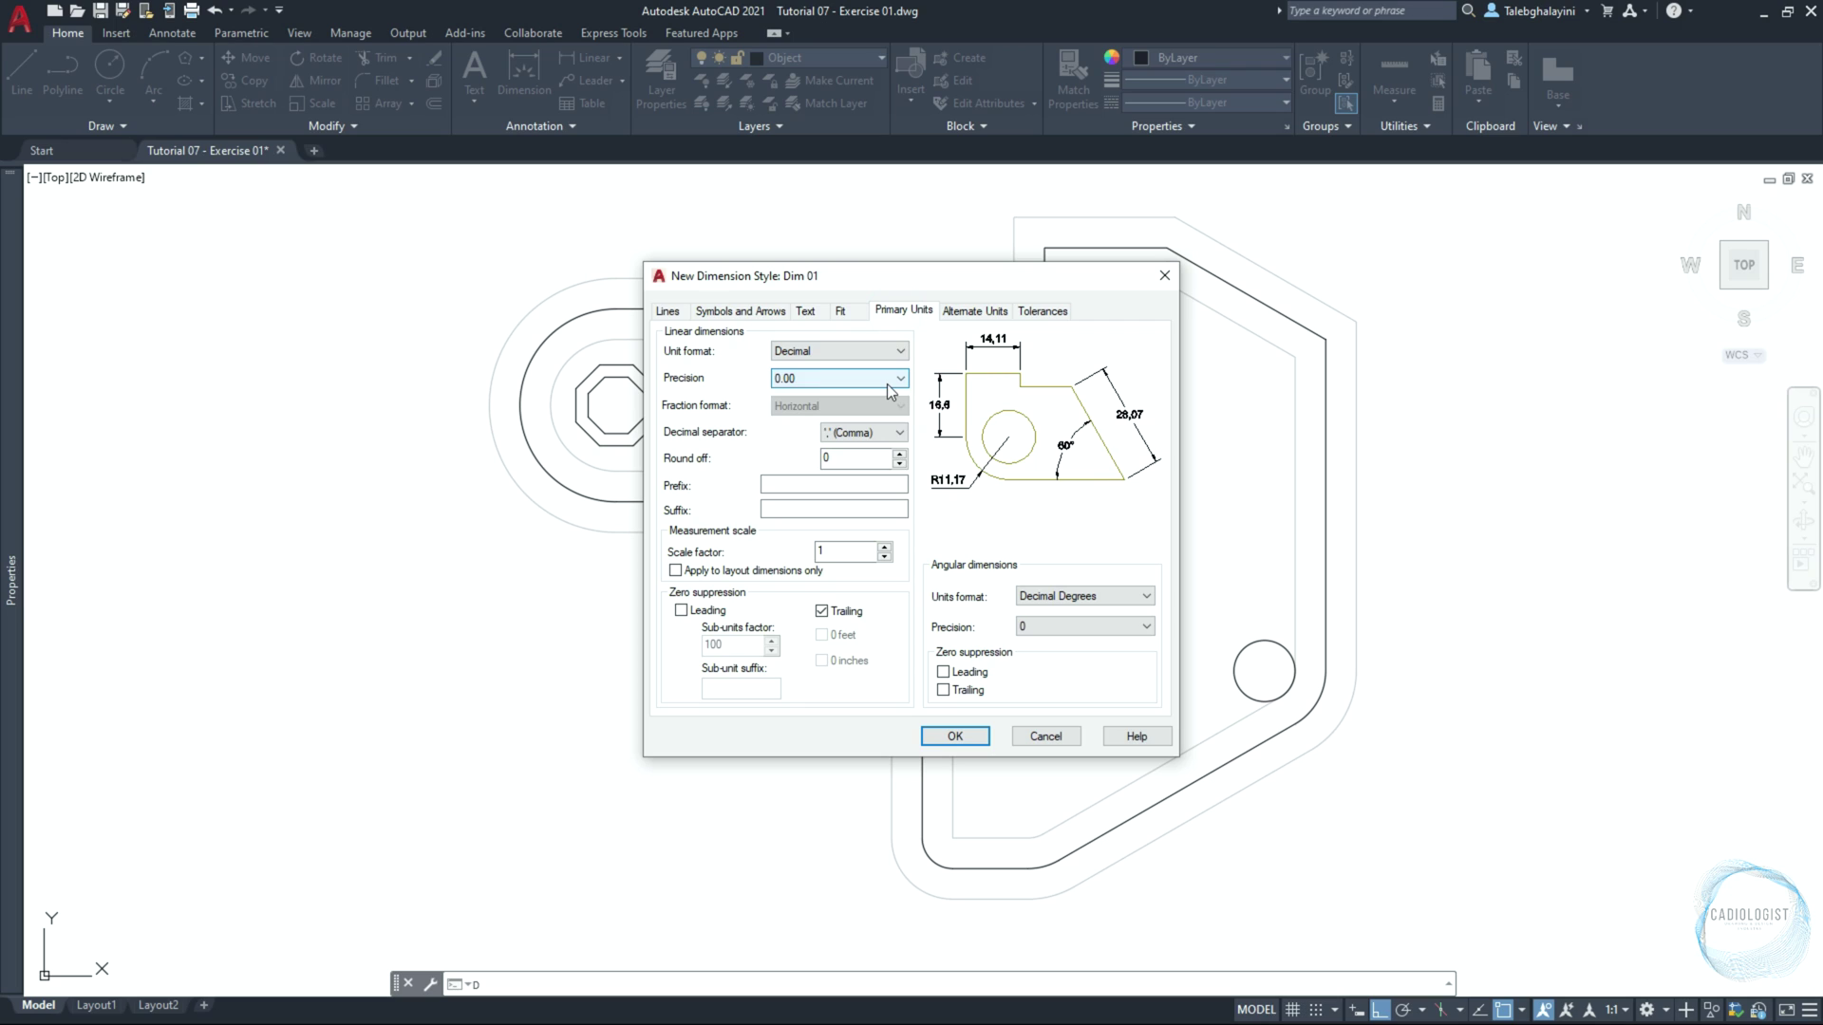
pyautogui.click(889, 382)
pyautogui.click(883, 397)
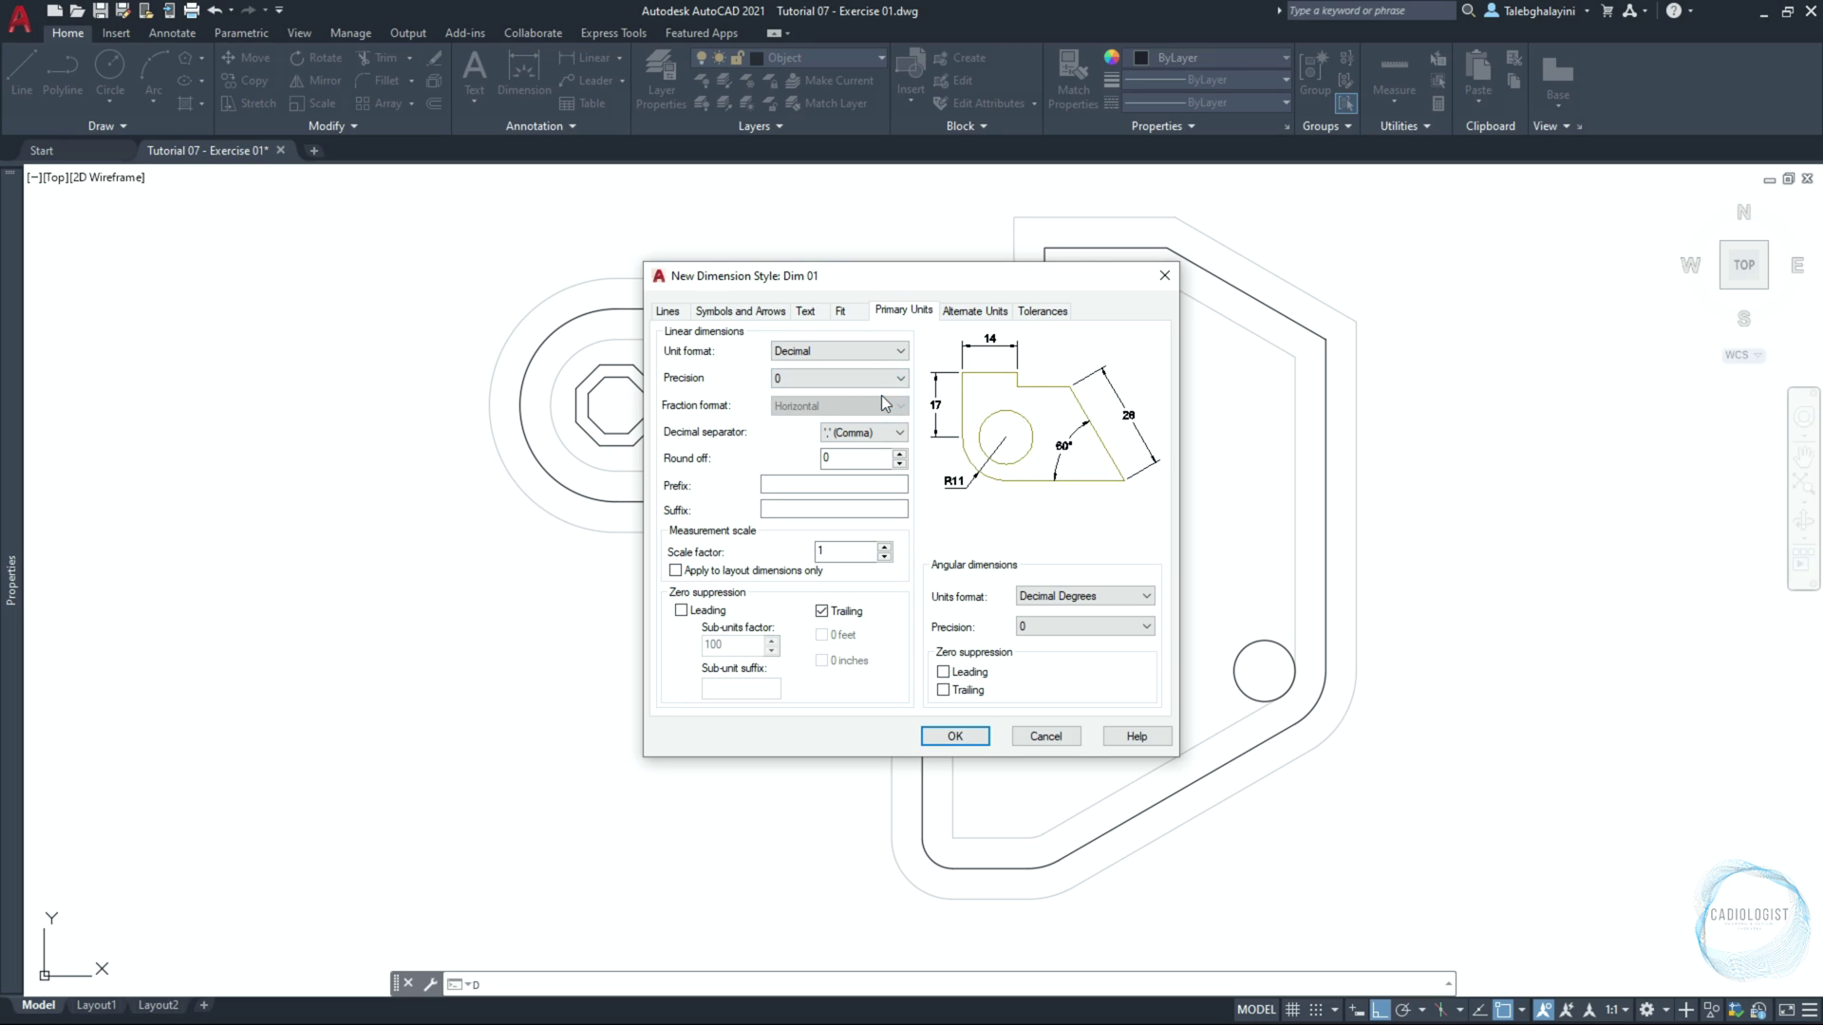
pyautogui.click(1051, 627)
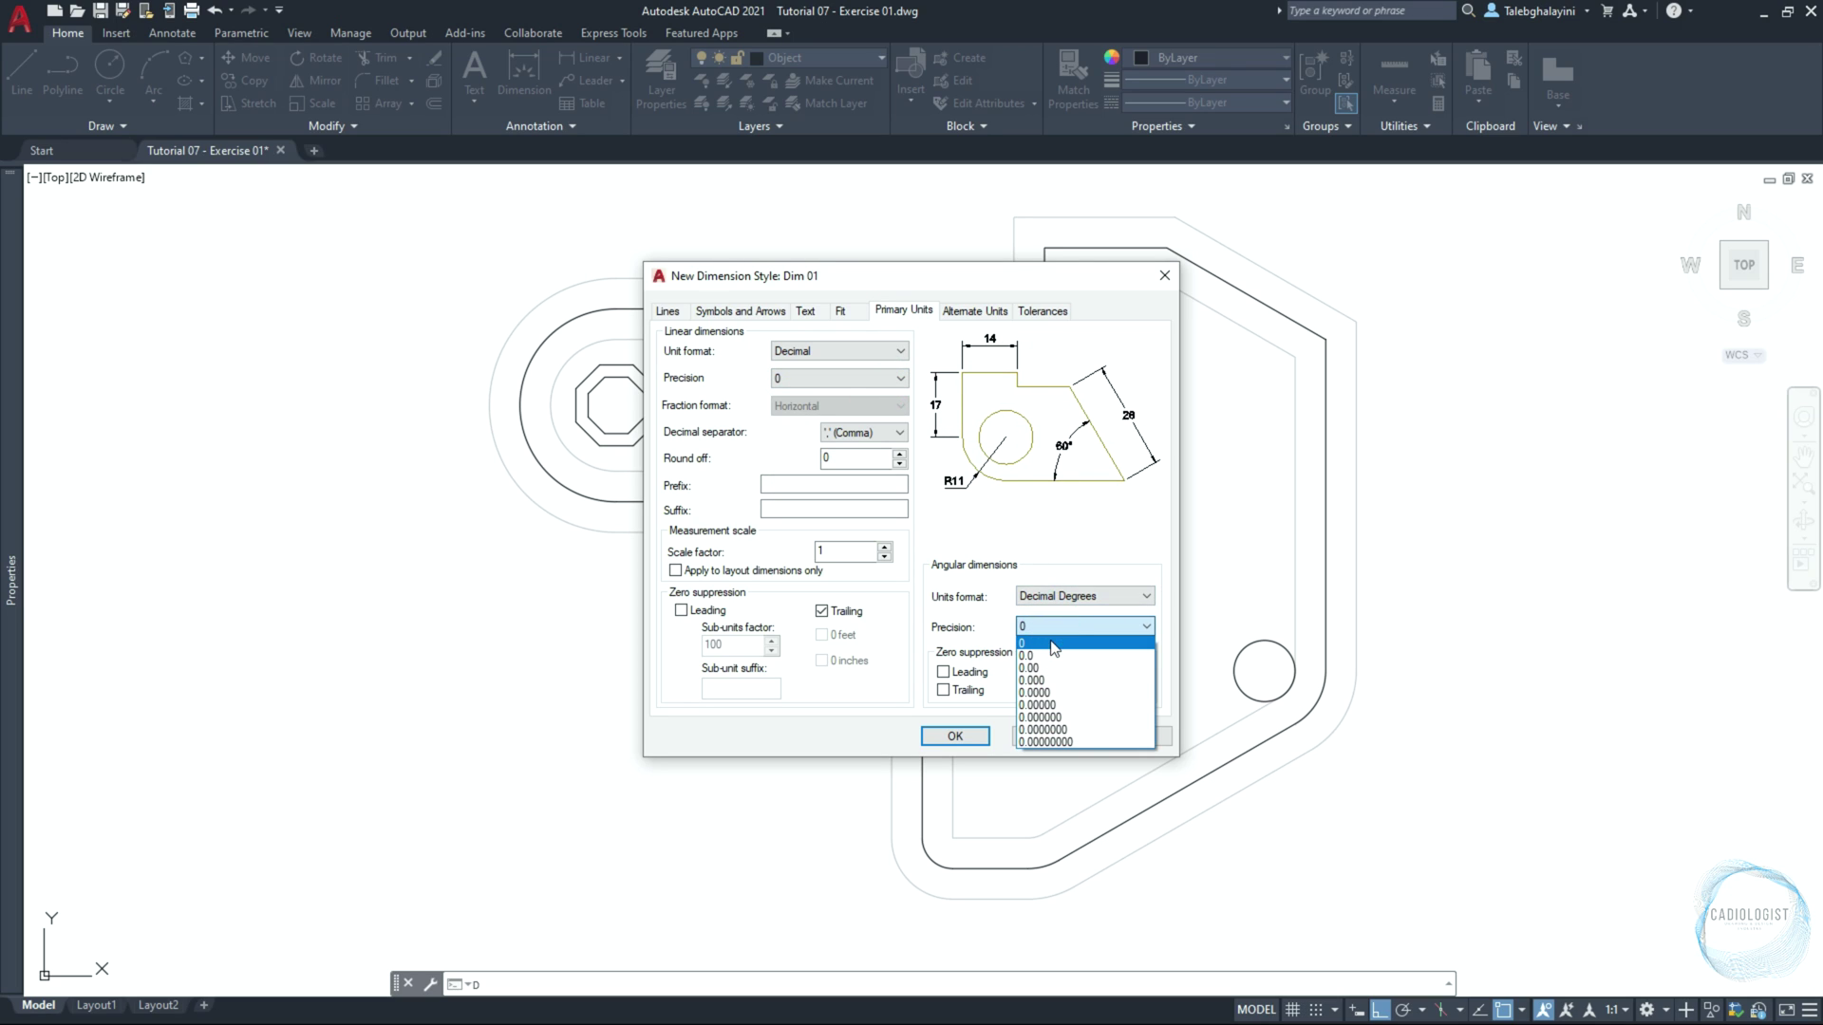
pyautogui.click(1054, 644)
pyautogui.click(961, 737)
pyautogui.click(1017, 666)
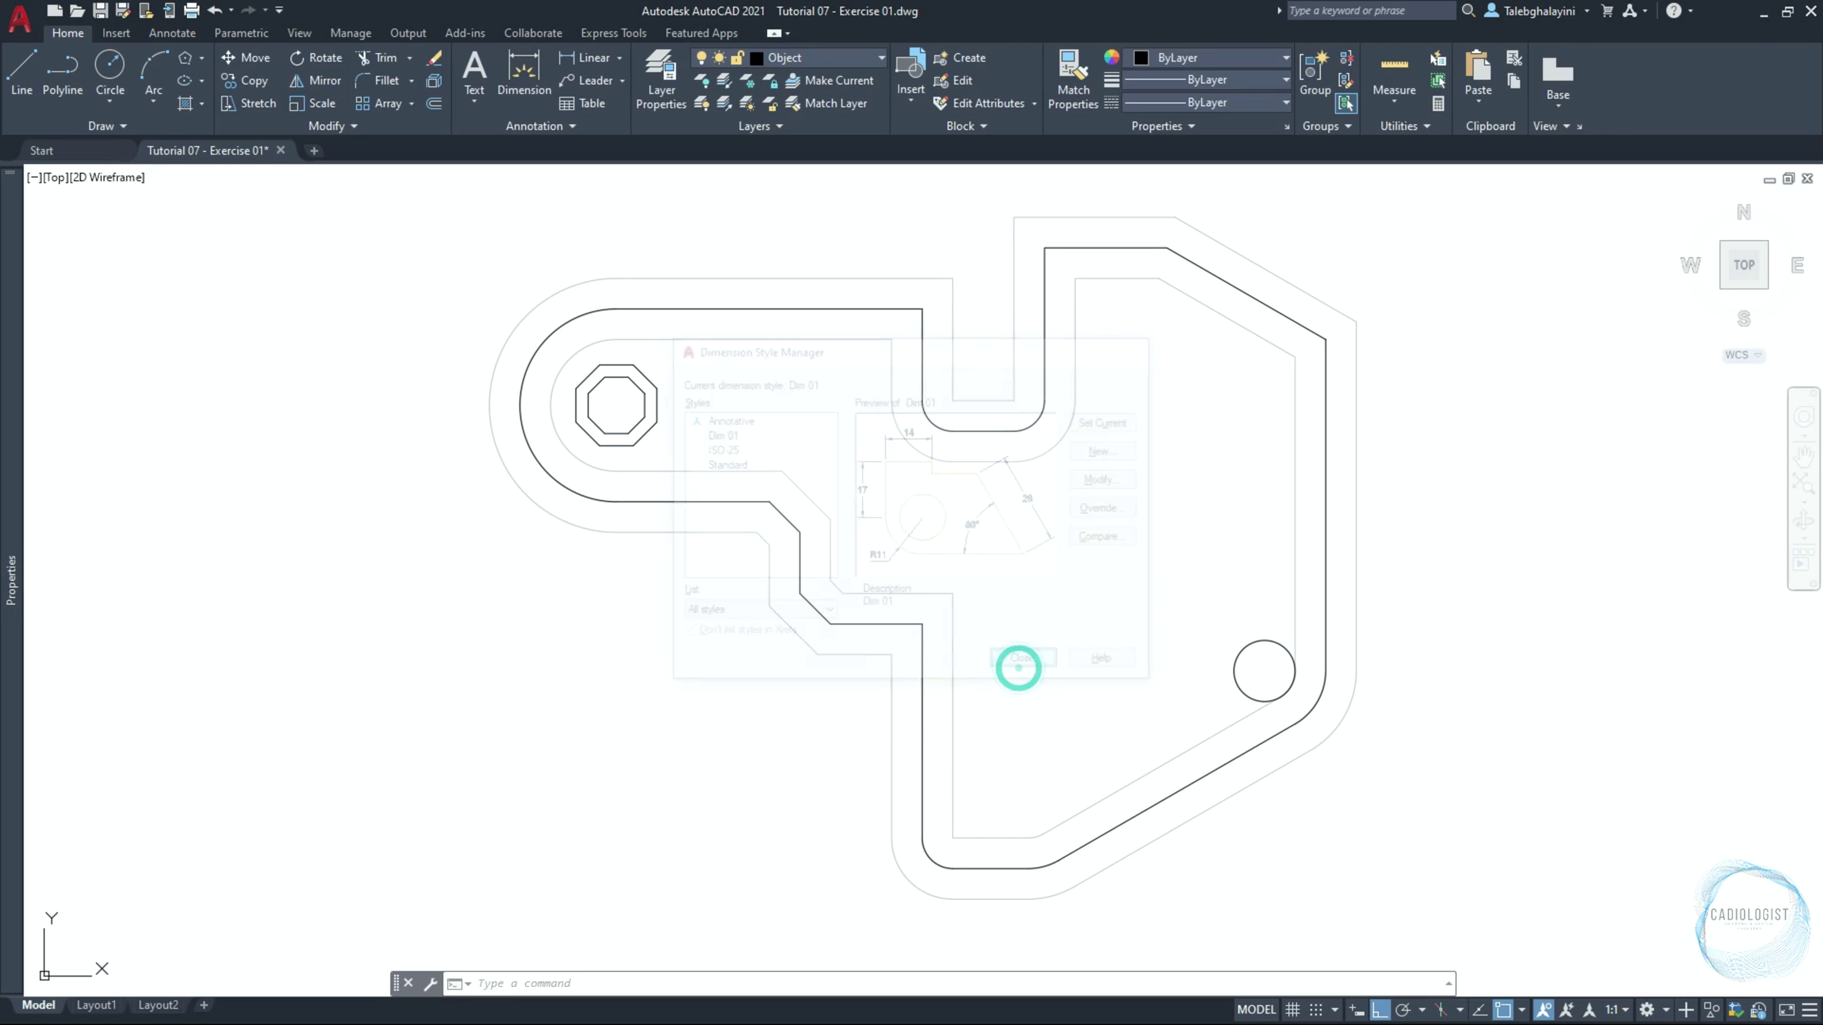
# Make Dim the current layer
pyautogui.moveTo(19, 237)
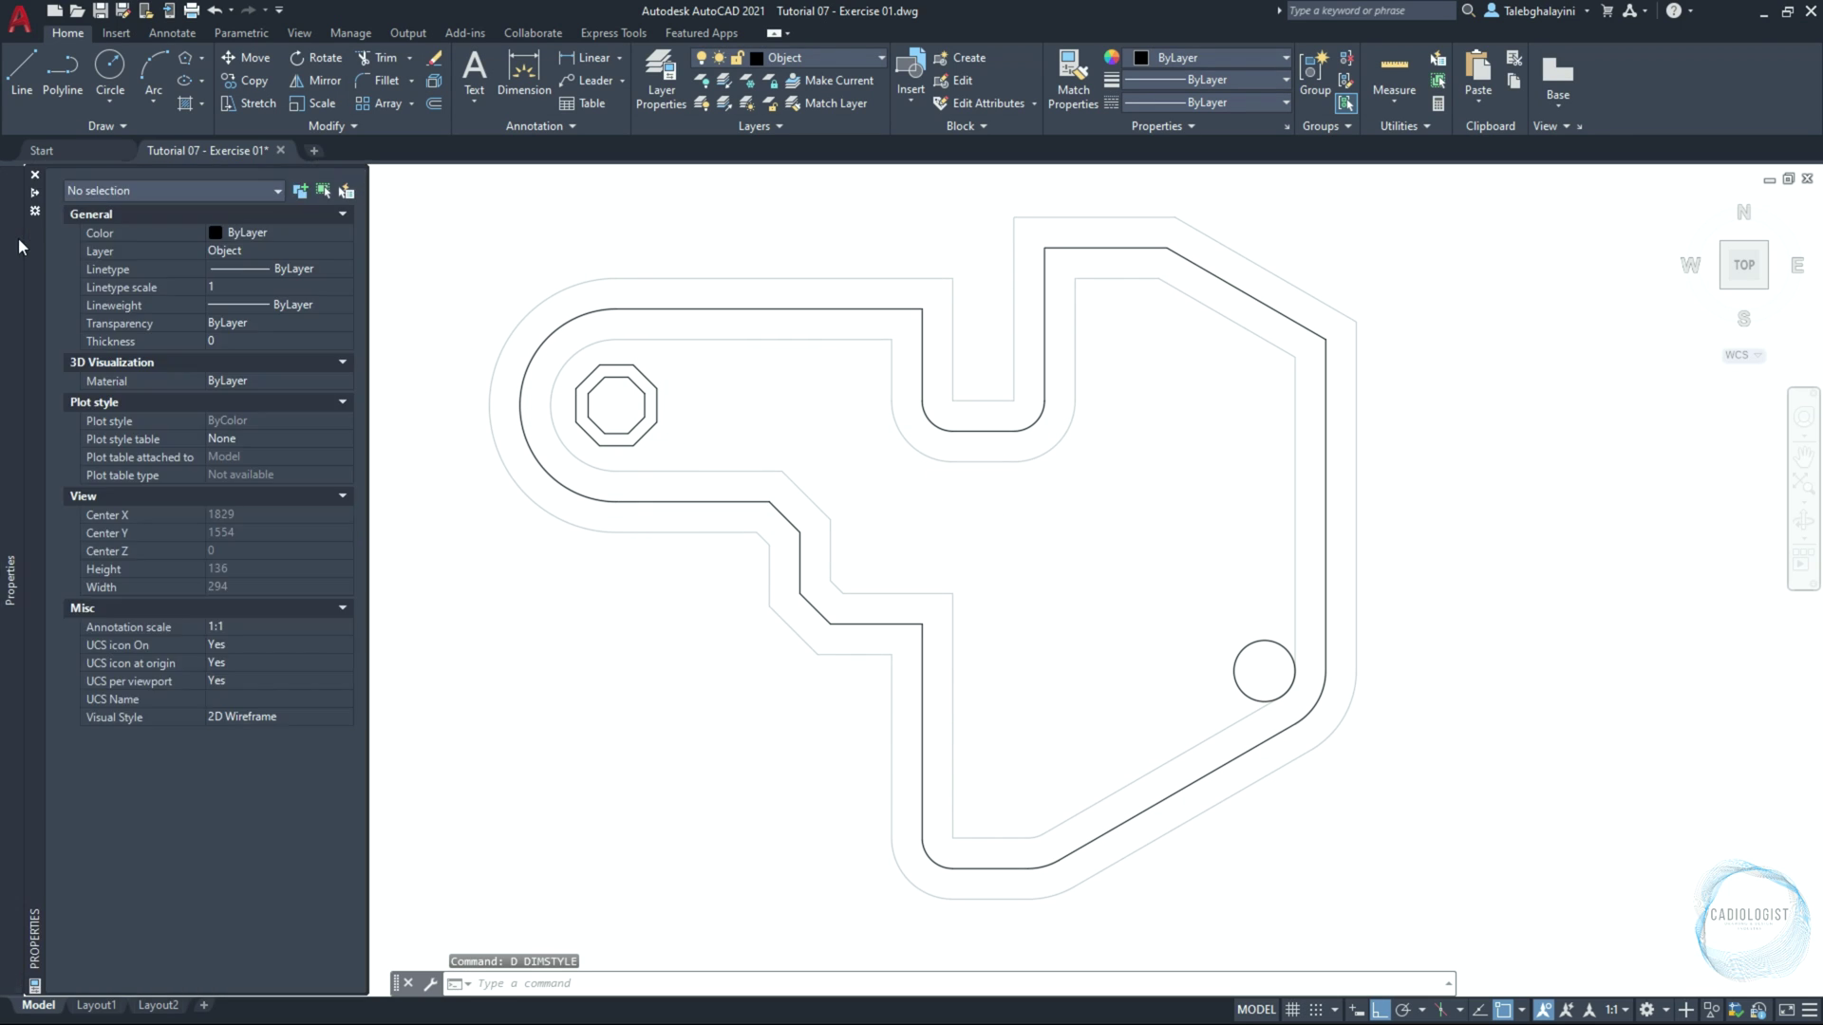
pyautogui.click(215, 251)
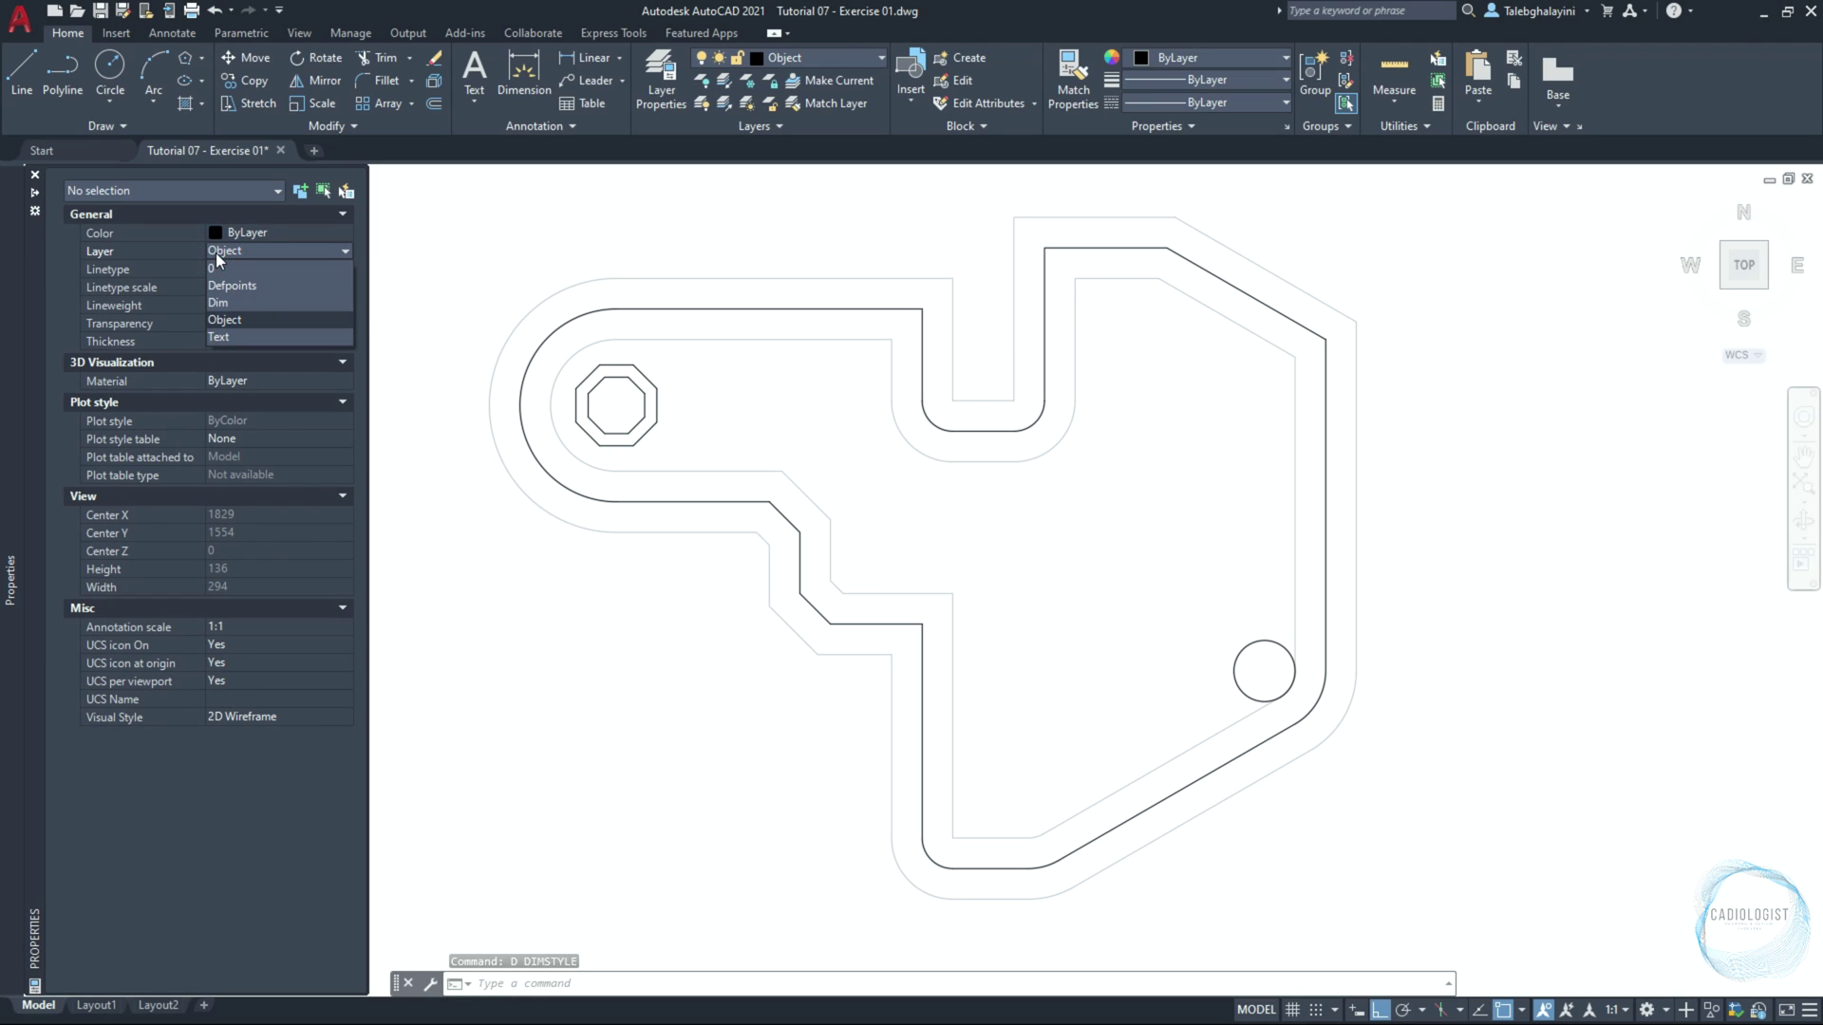
pyautogui.click(241, 298)
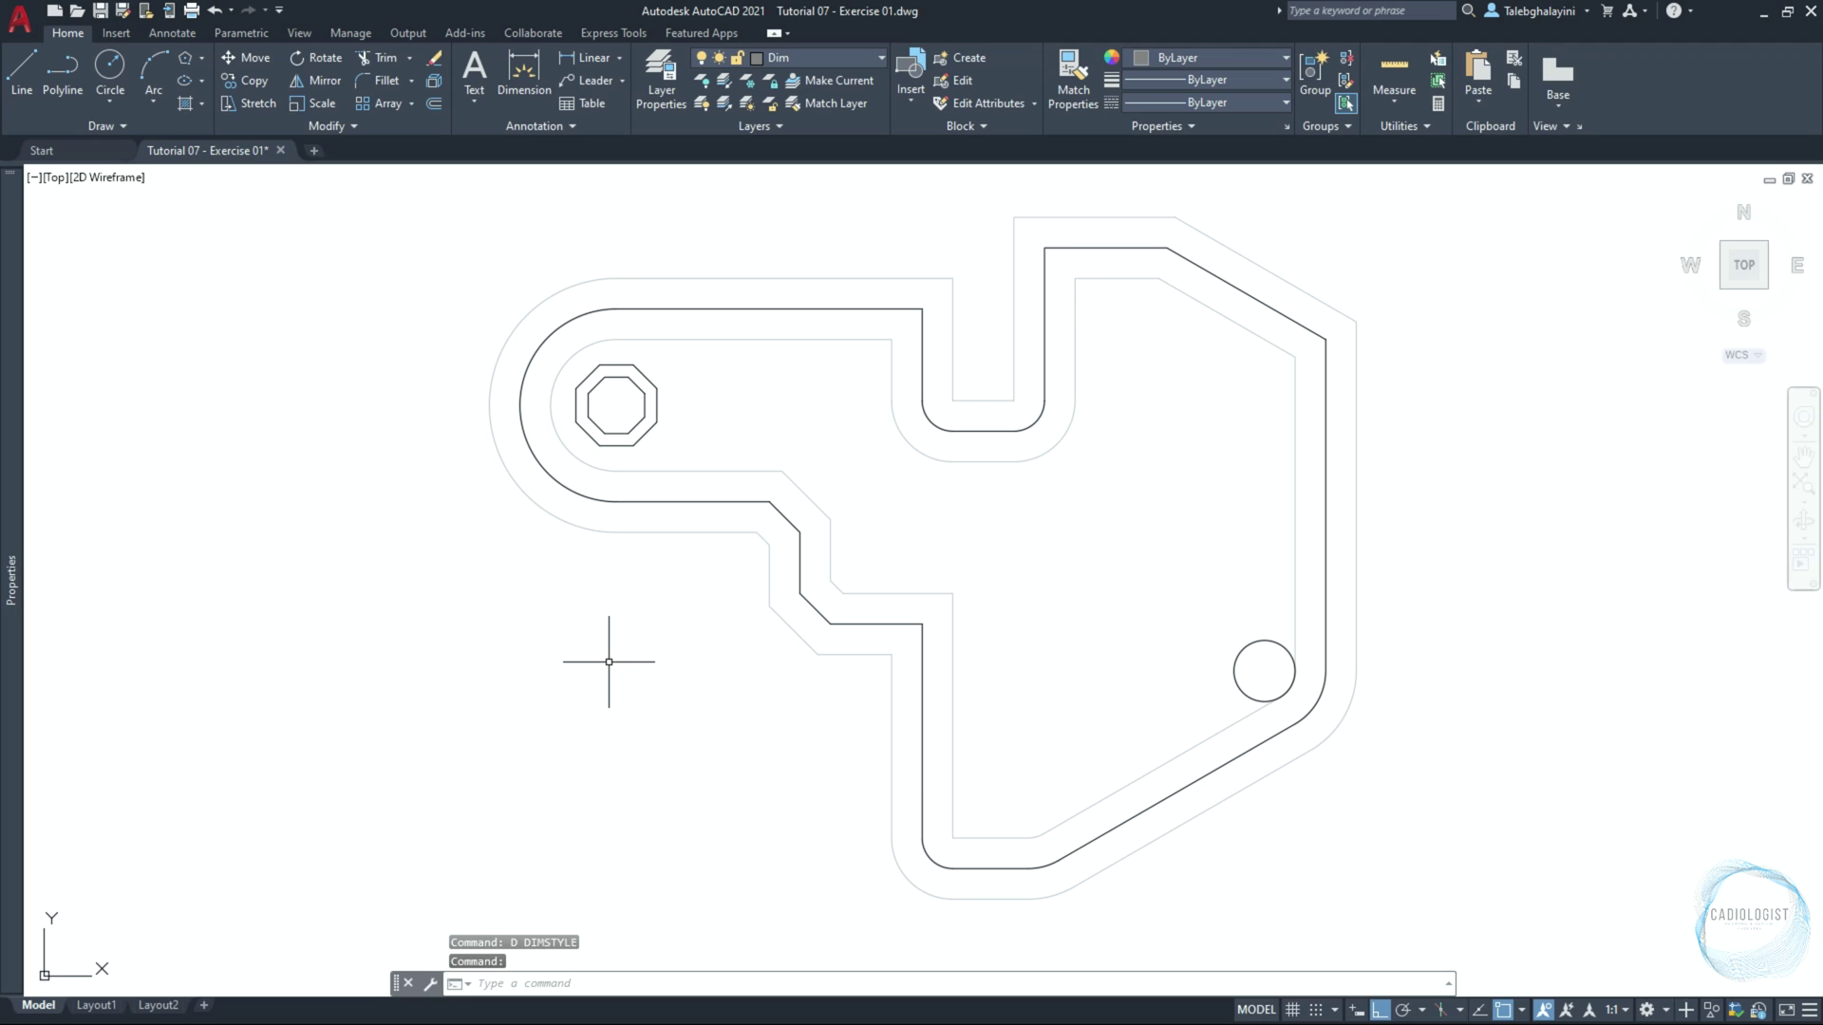
# Add a linear dimension to the left arm's upper straight edge, its line level with the outer guide's topmost edge
pyautogui.click(172, 32)
pyautogui.click(428, 103)
pyautogui.click(422, 137)
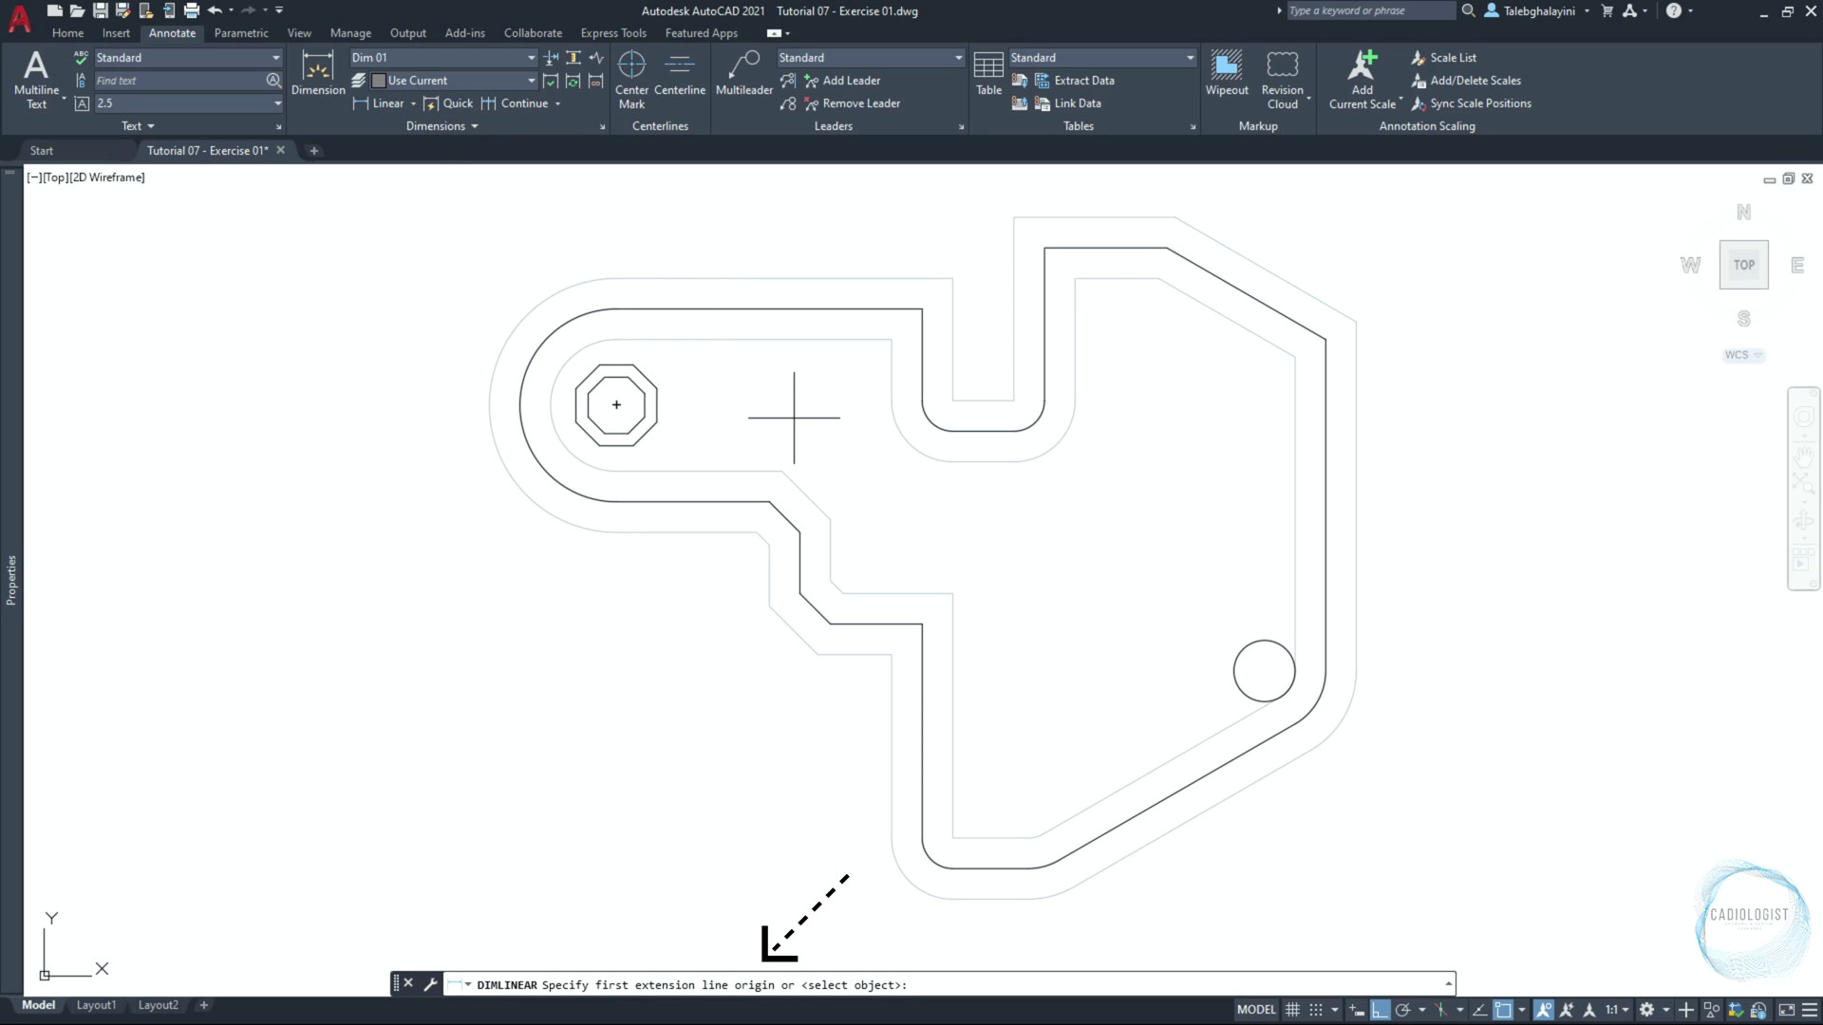
pyautogui.click(619, 309)
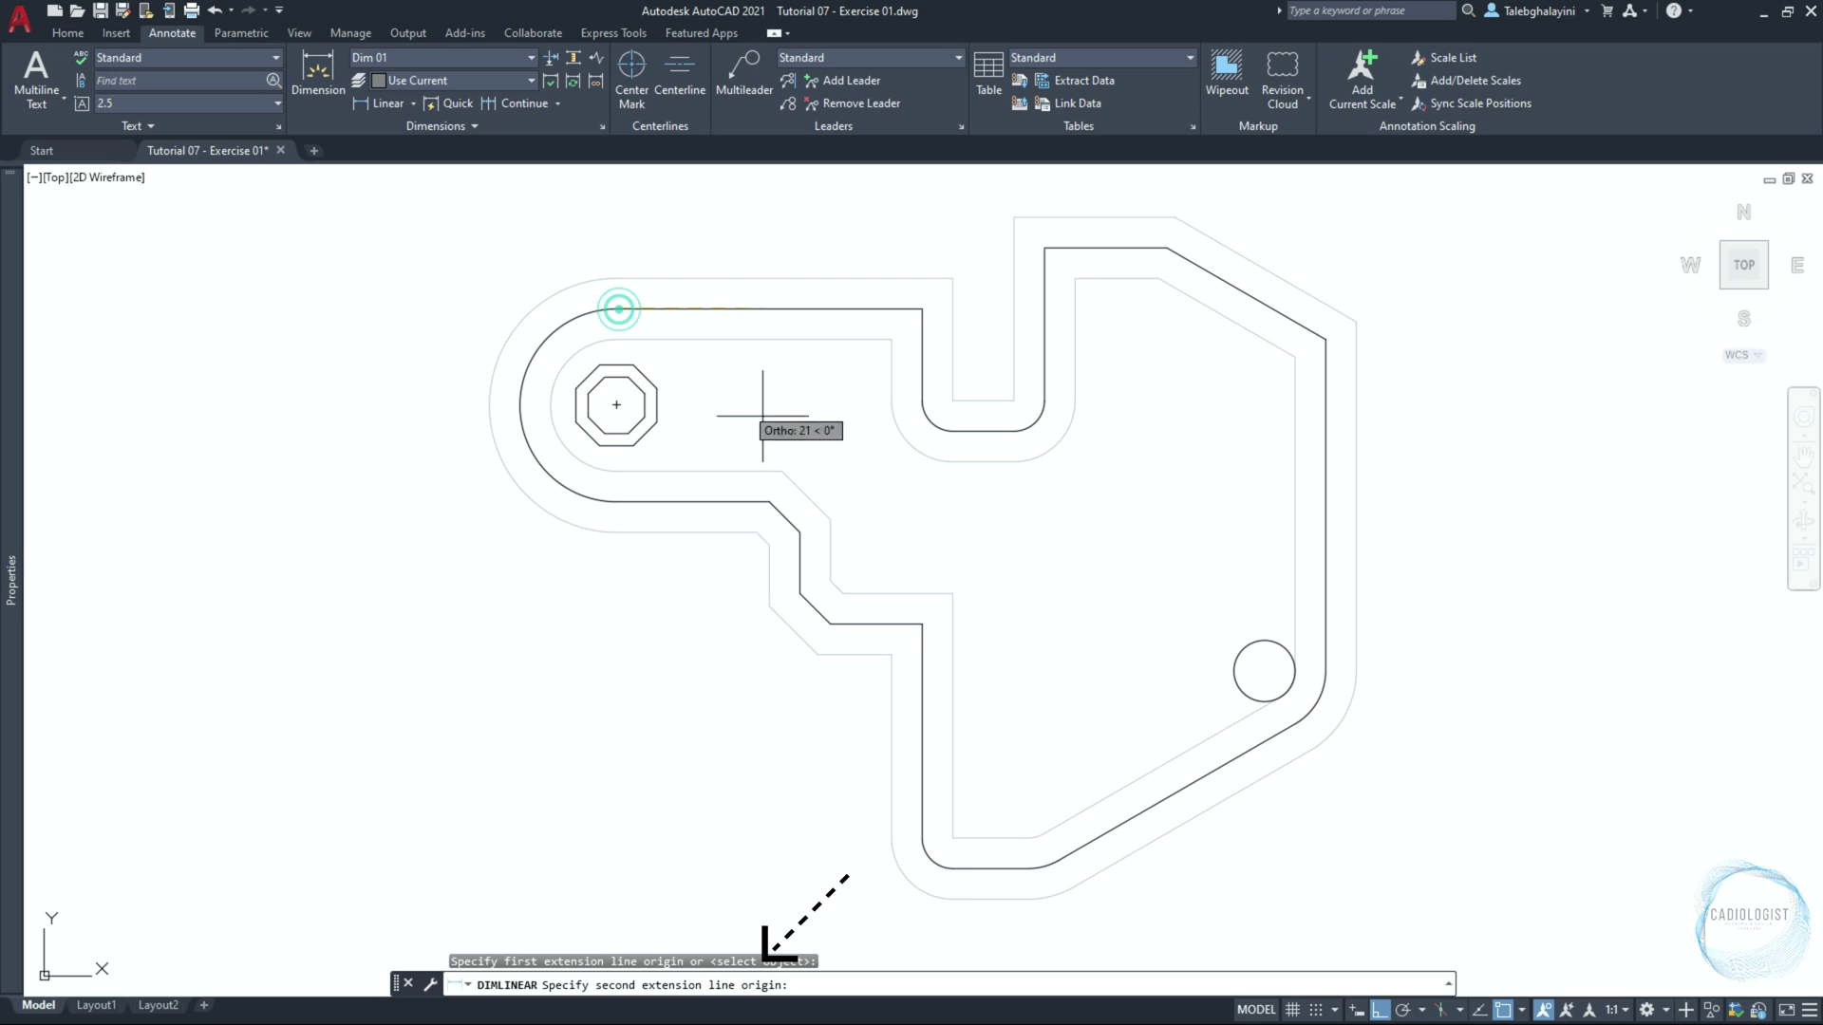
pyautogui.moveTo(826, 399); pyautogui.dragTo(822, 504, button='middle')
pyautogui.scroll(3, 824, 520)
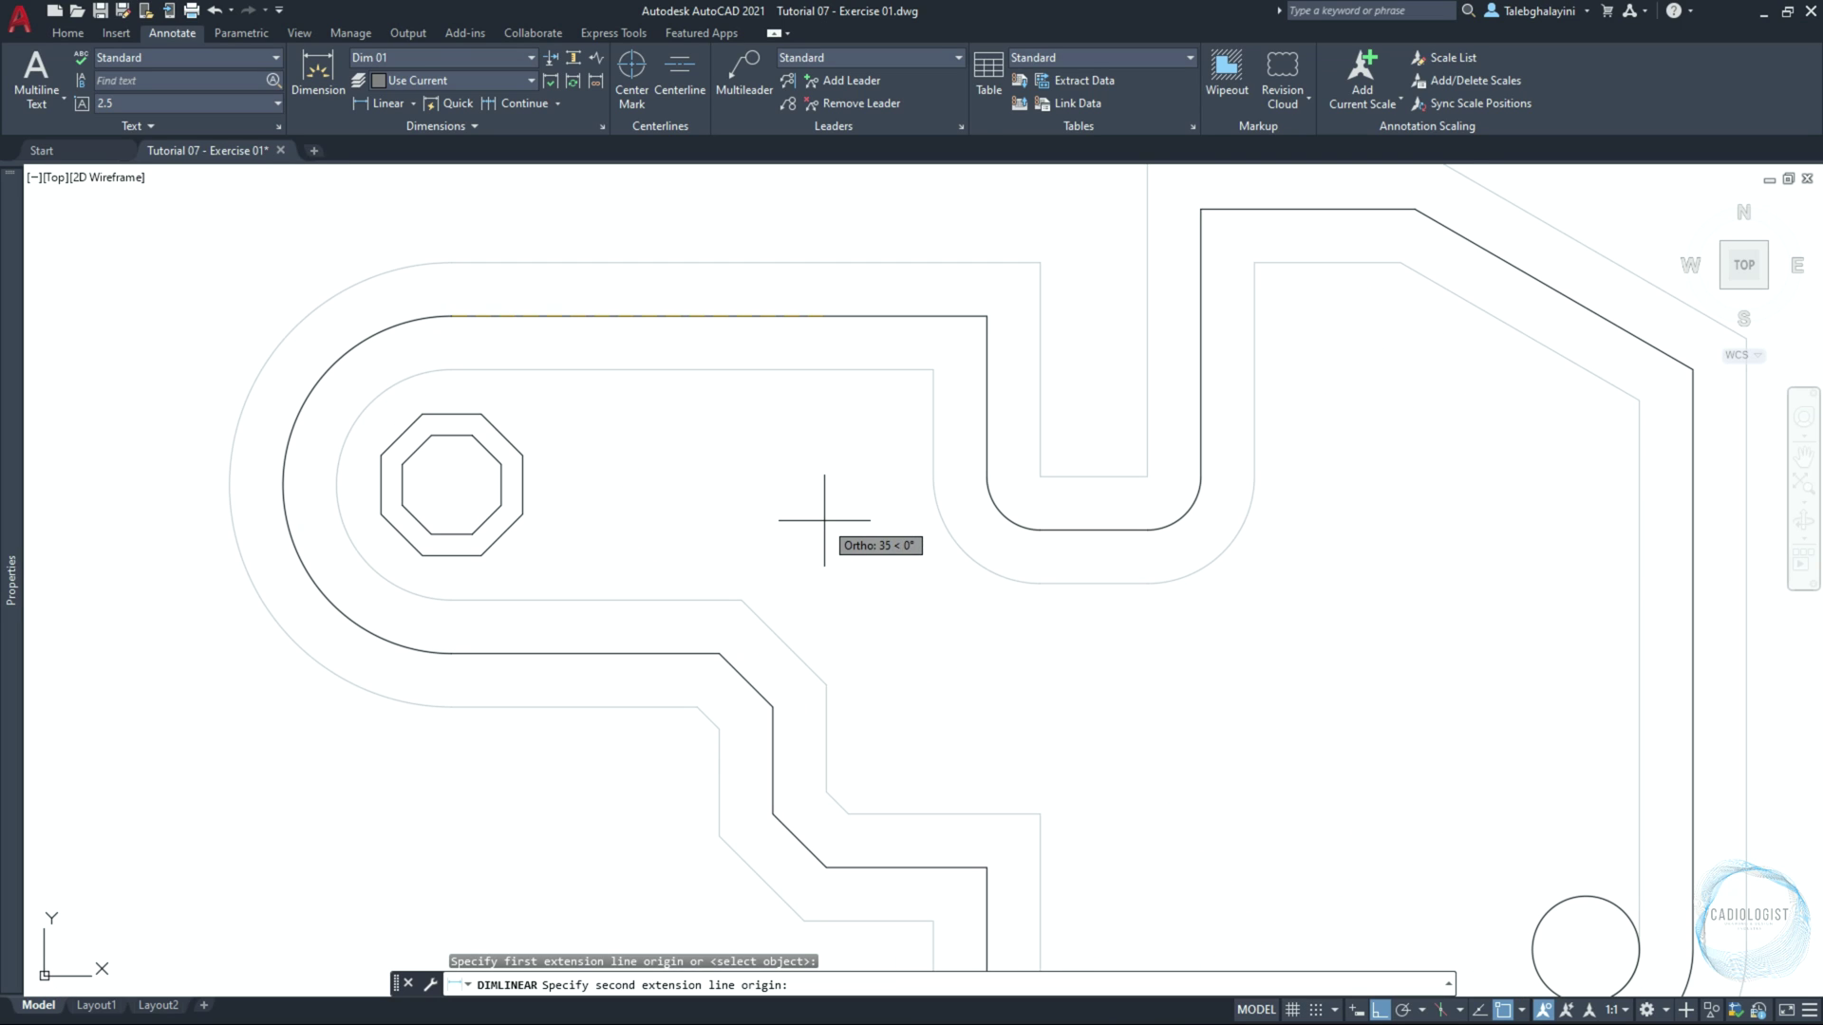
pyautogui.click(986, 316)
pyautogui.scroll(-1, 845, 499)
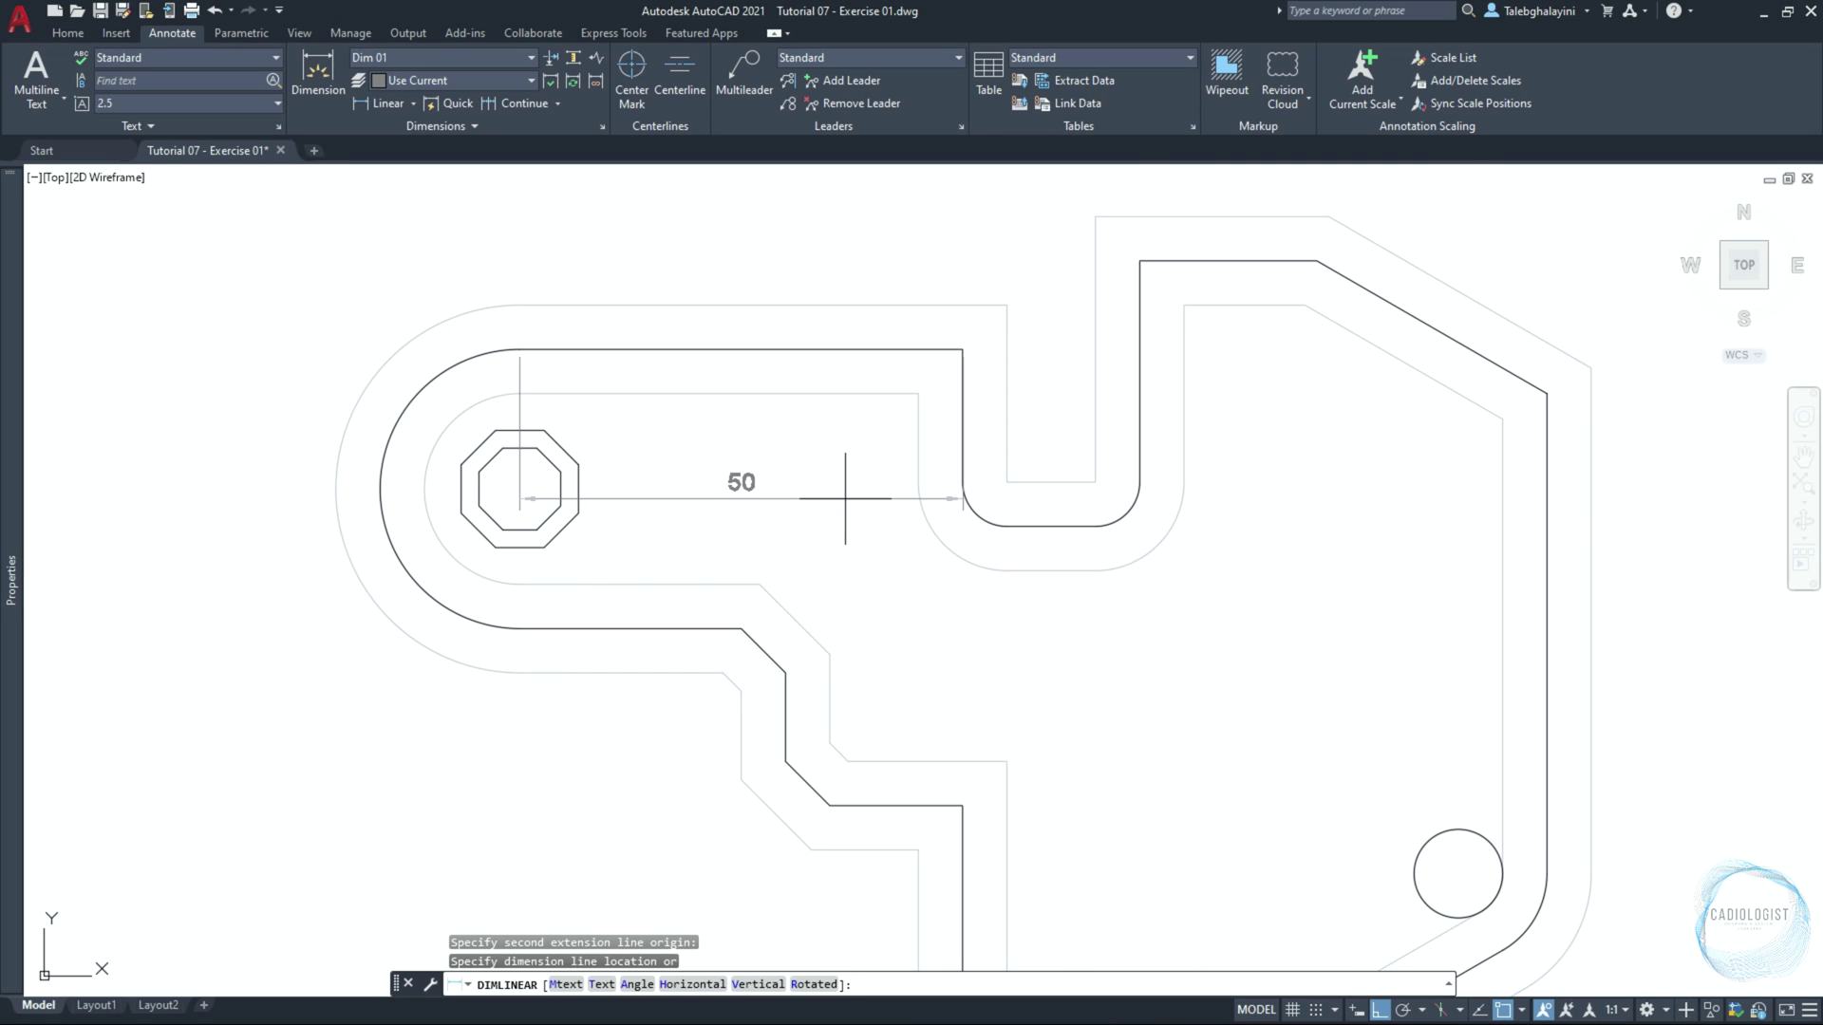
pyautogui.click(1095, 217)
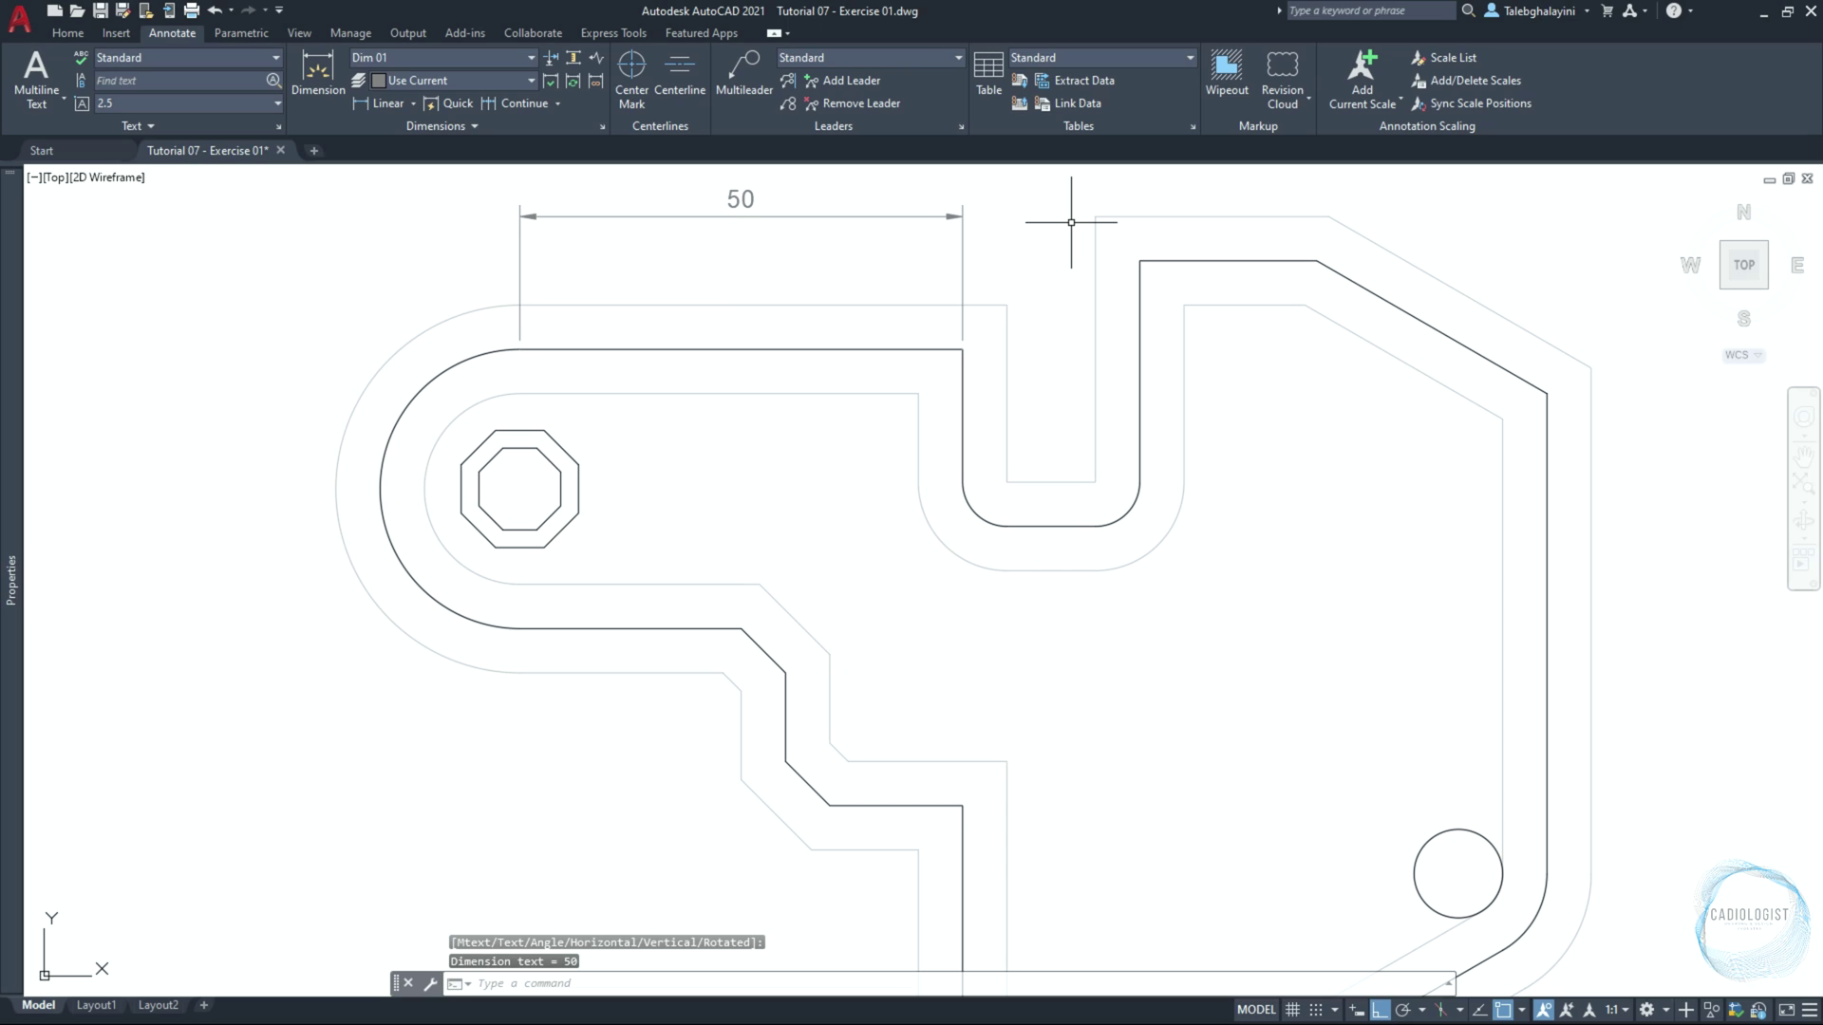
# Turn off object snap tracking and continue the dimension chain across the slot and the profile's top edge
pyautogui.press('F11')
pyautogui.write('dimc')
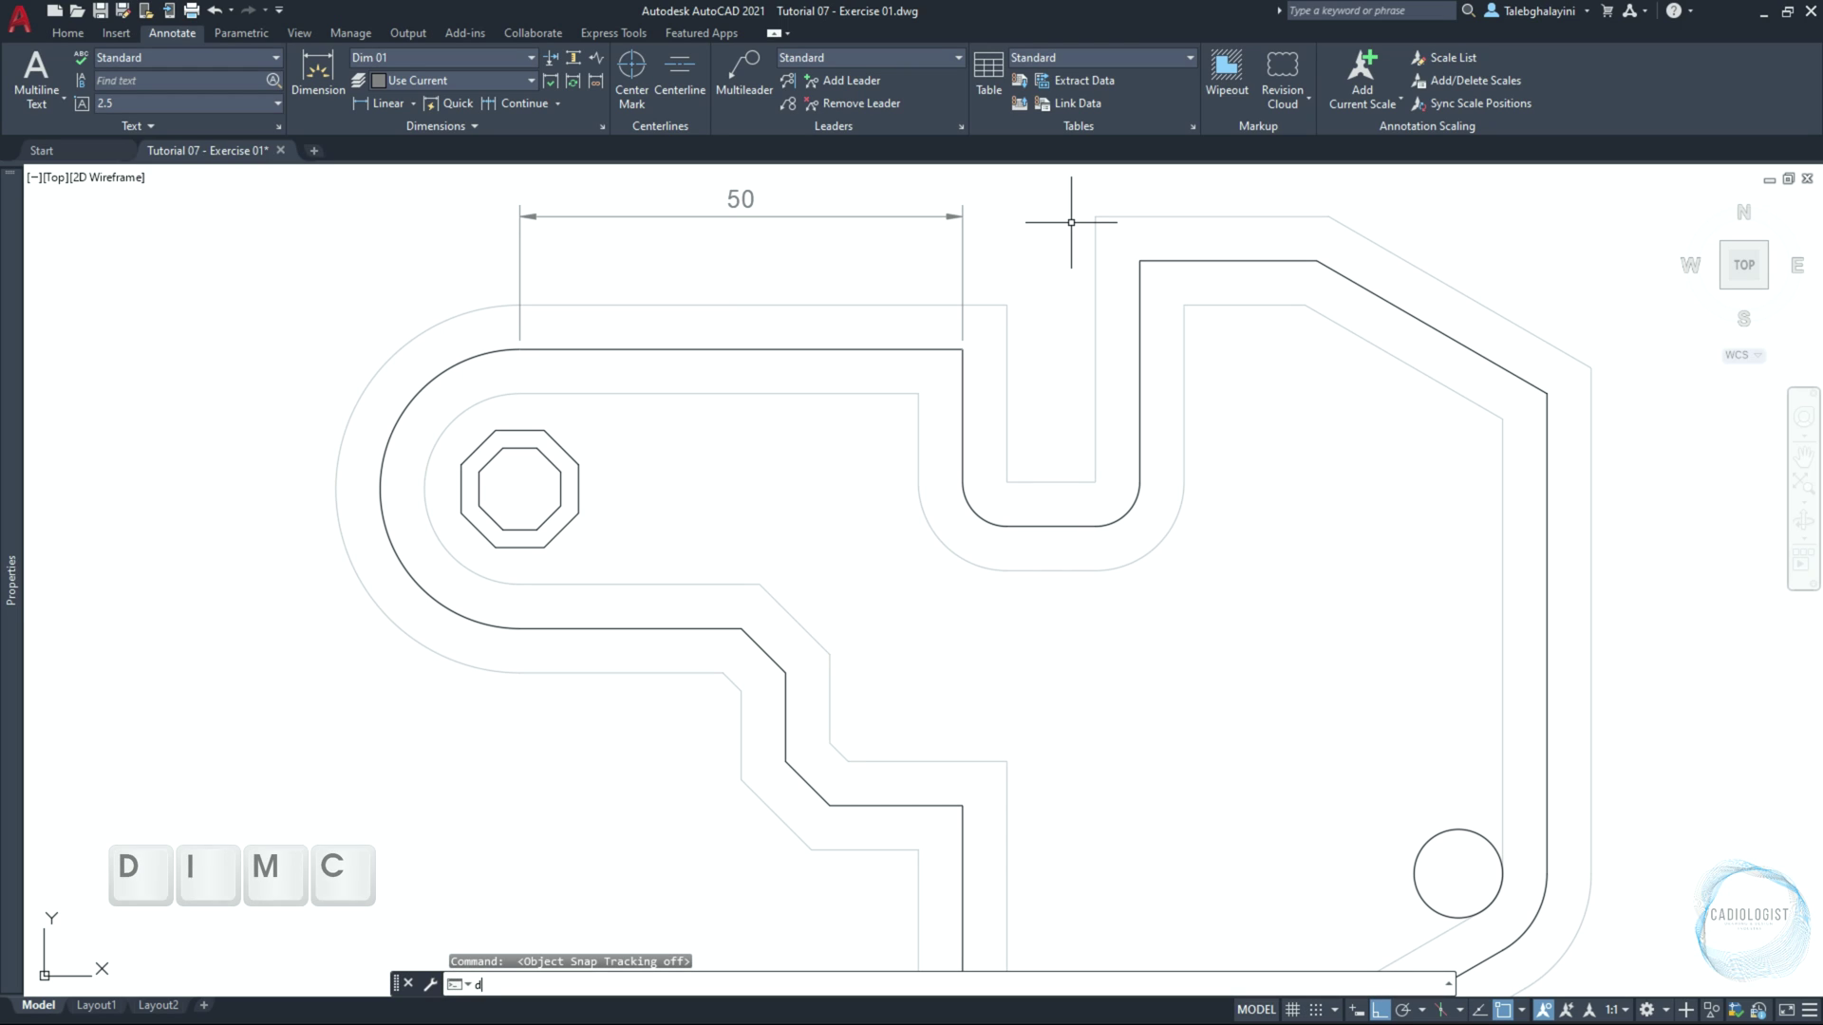
pyautogui.press('Return')
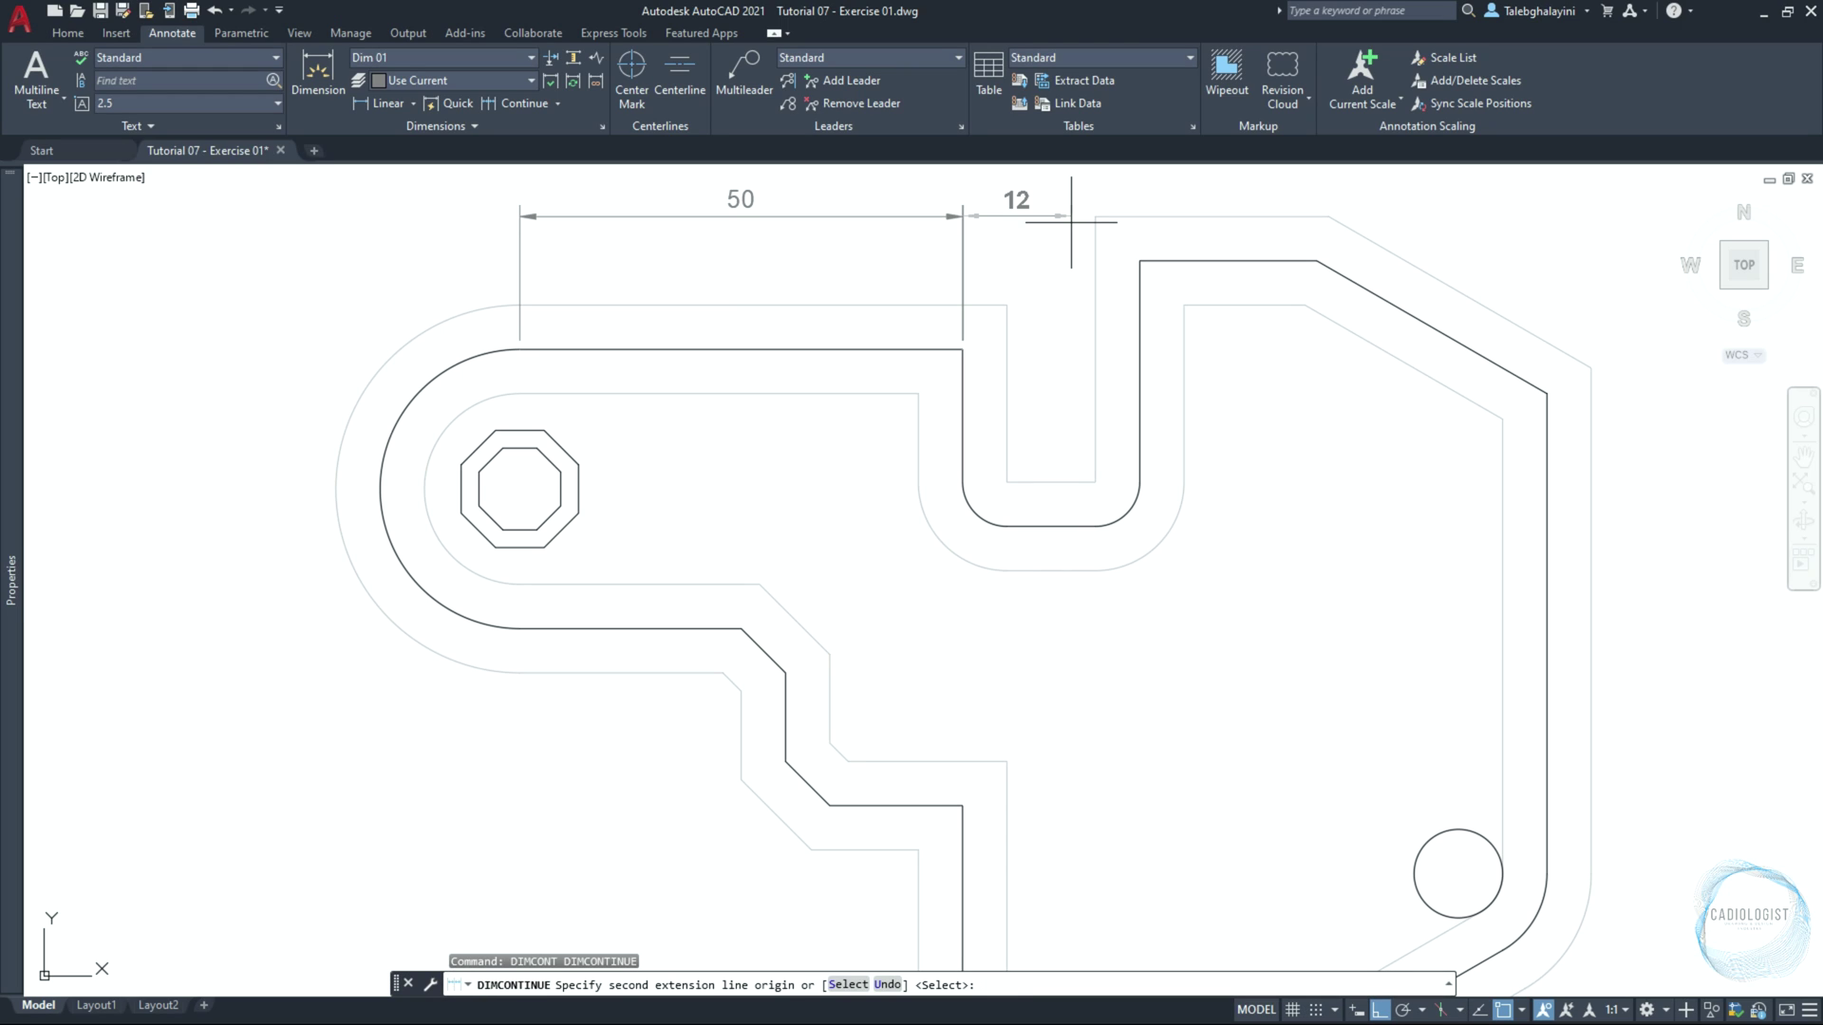
pyautogui.press('space')
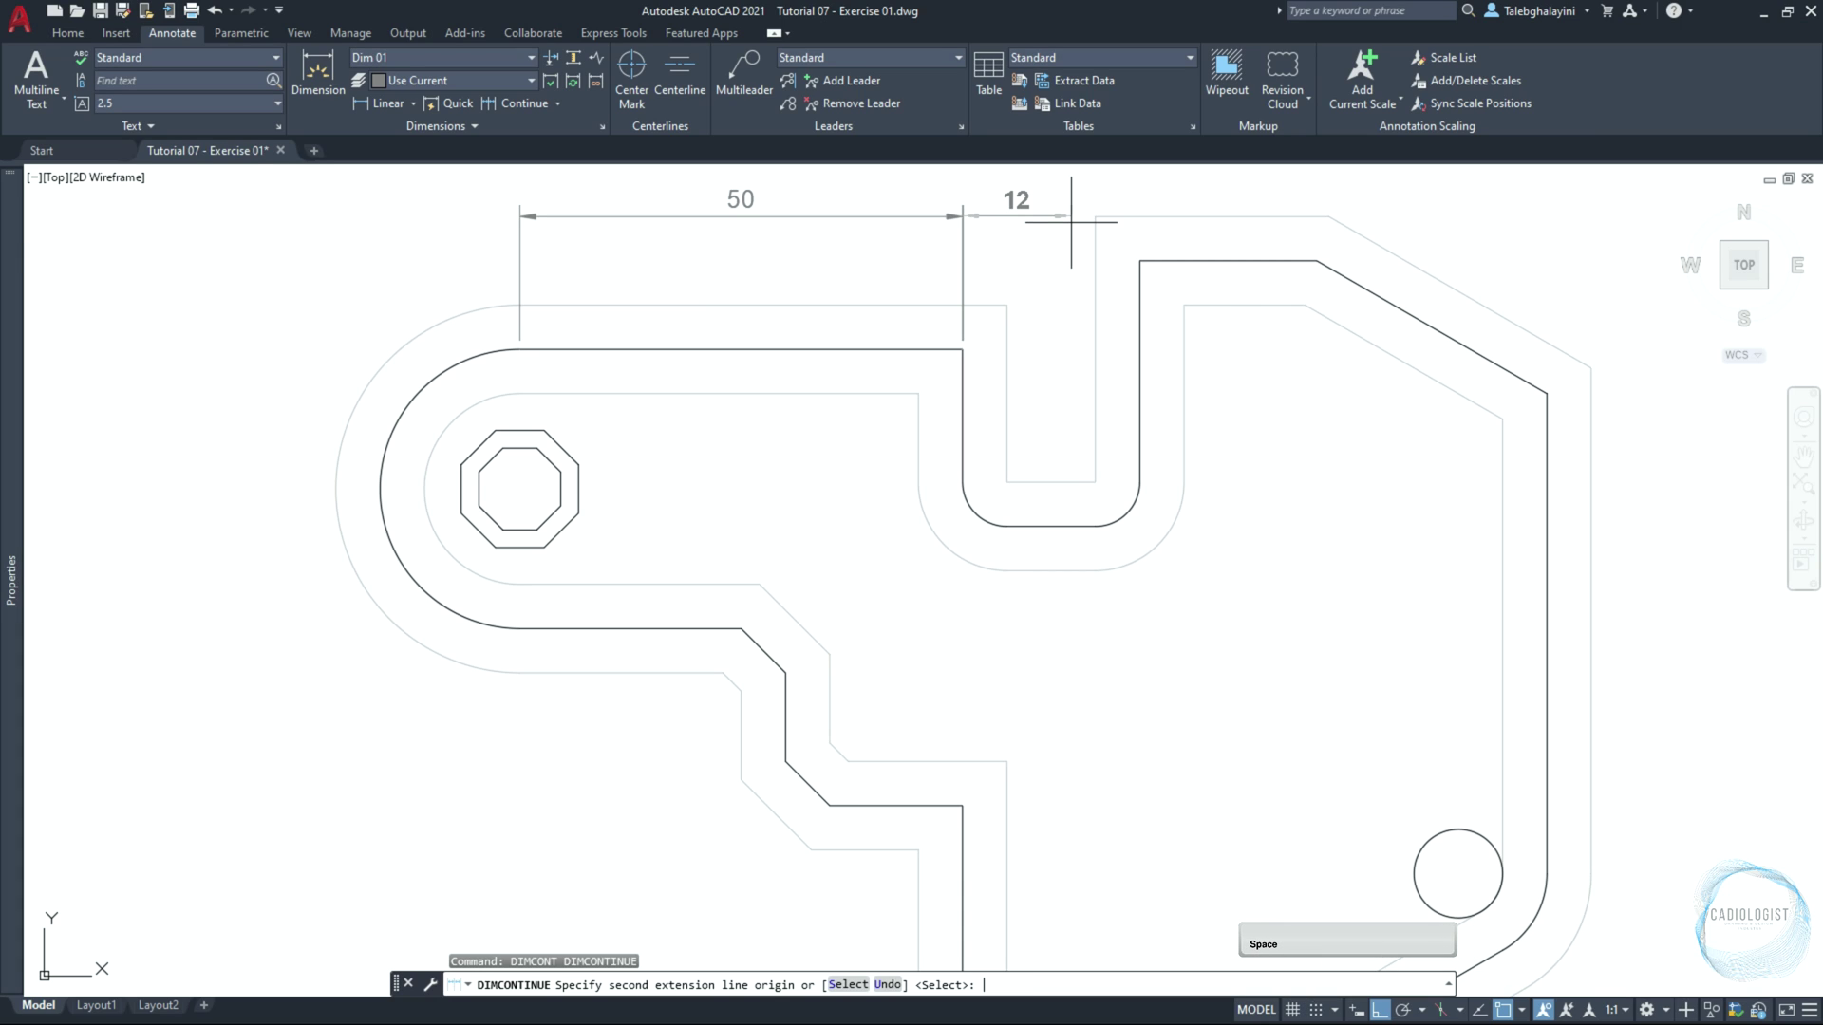
pyautogui.scroll(-2, 1071, 222)
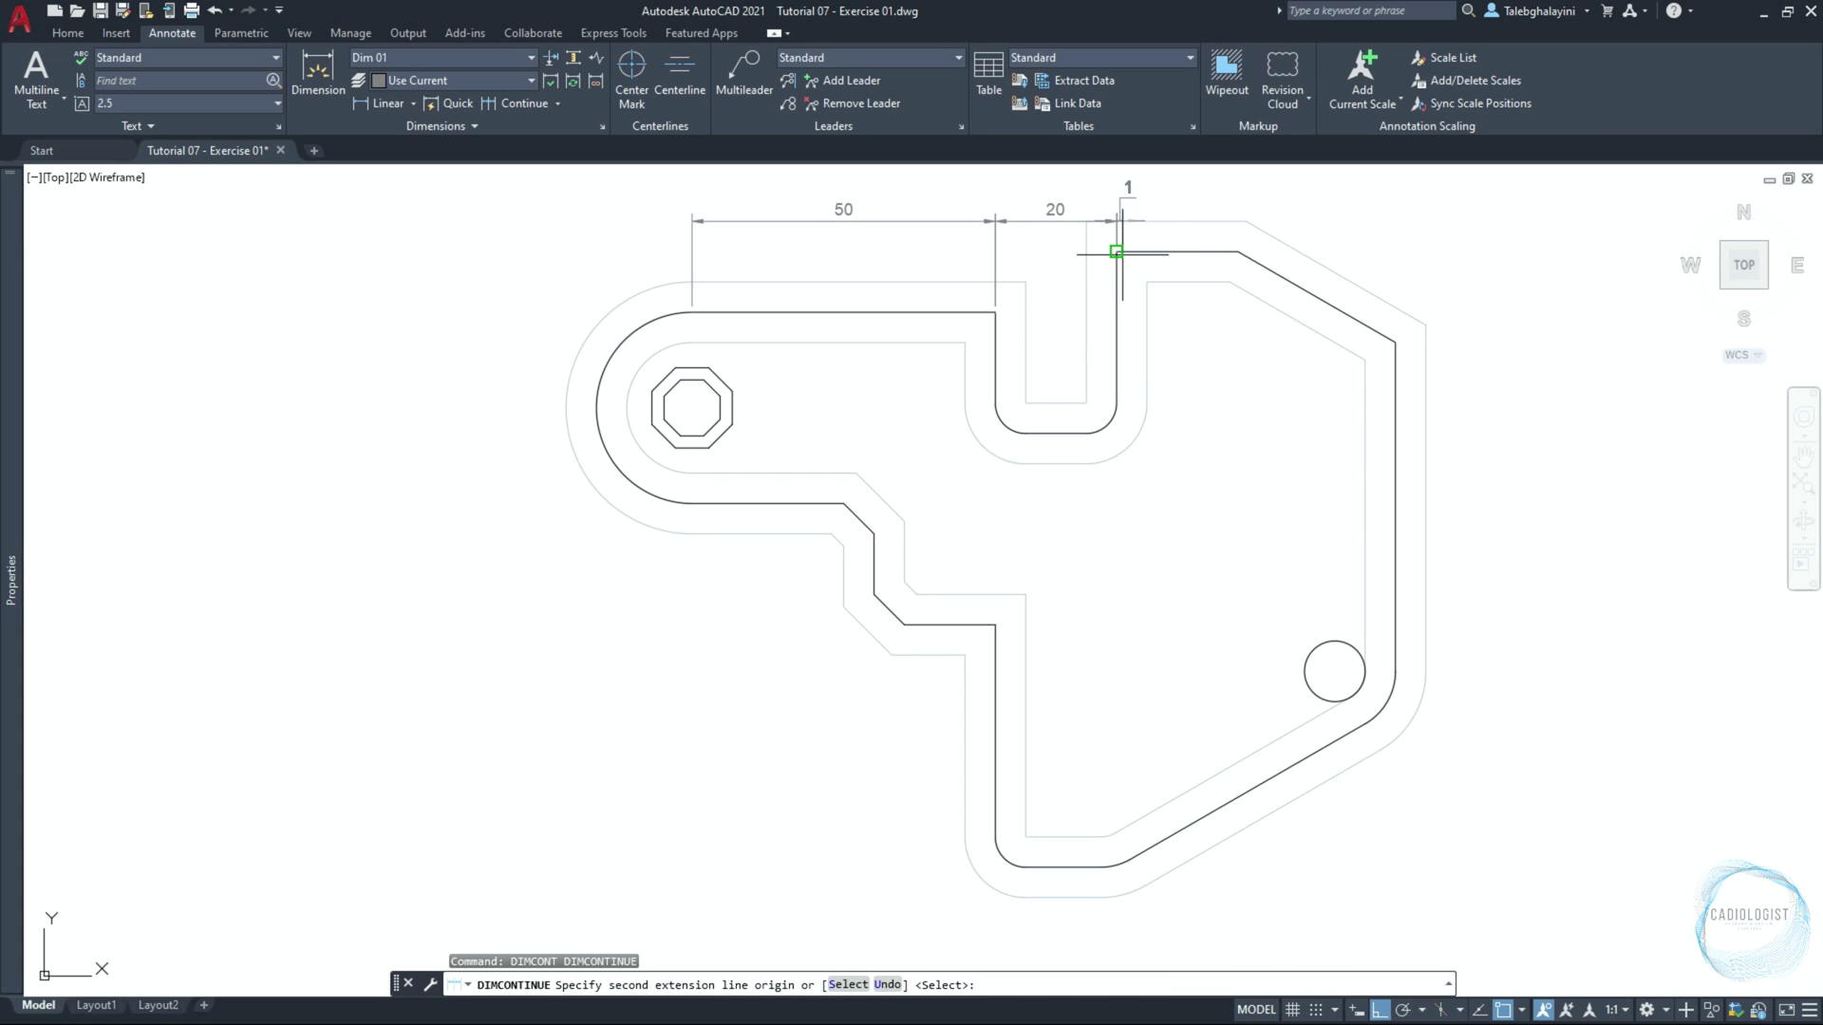
pyautogui.click(1238, 253)
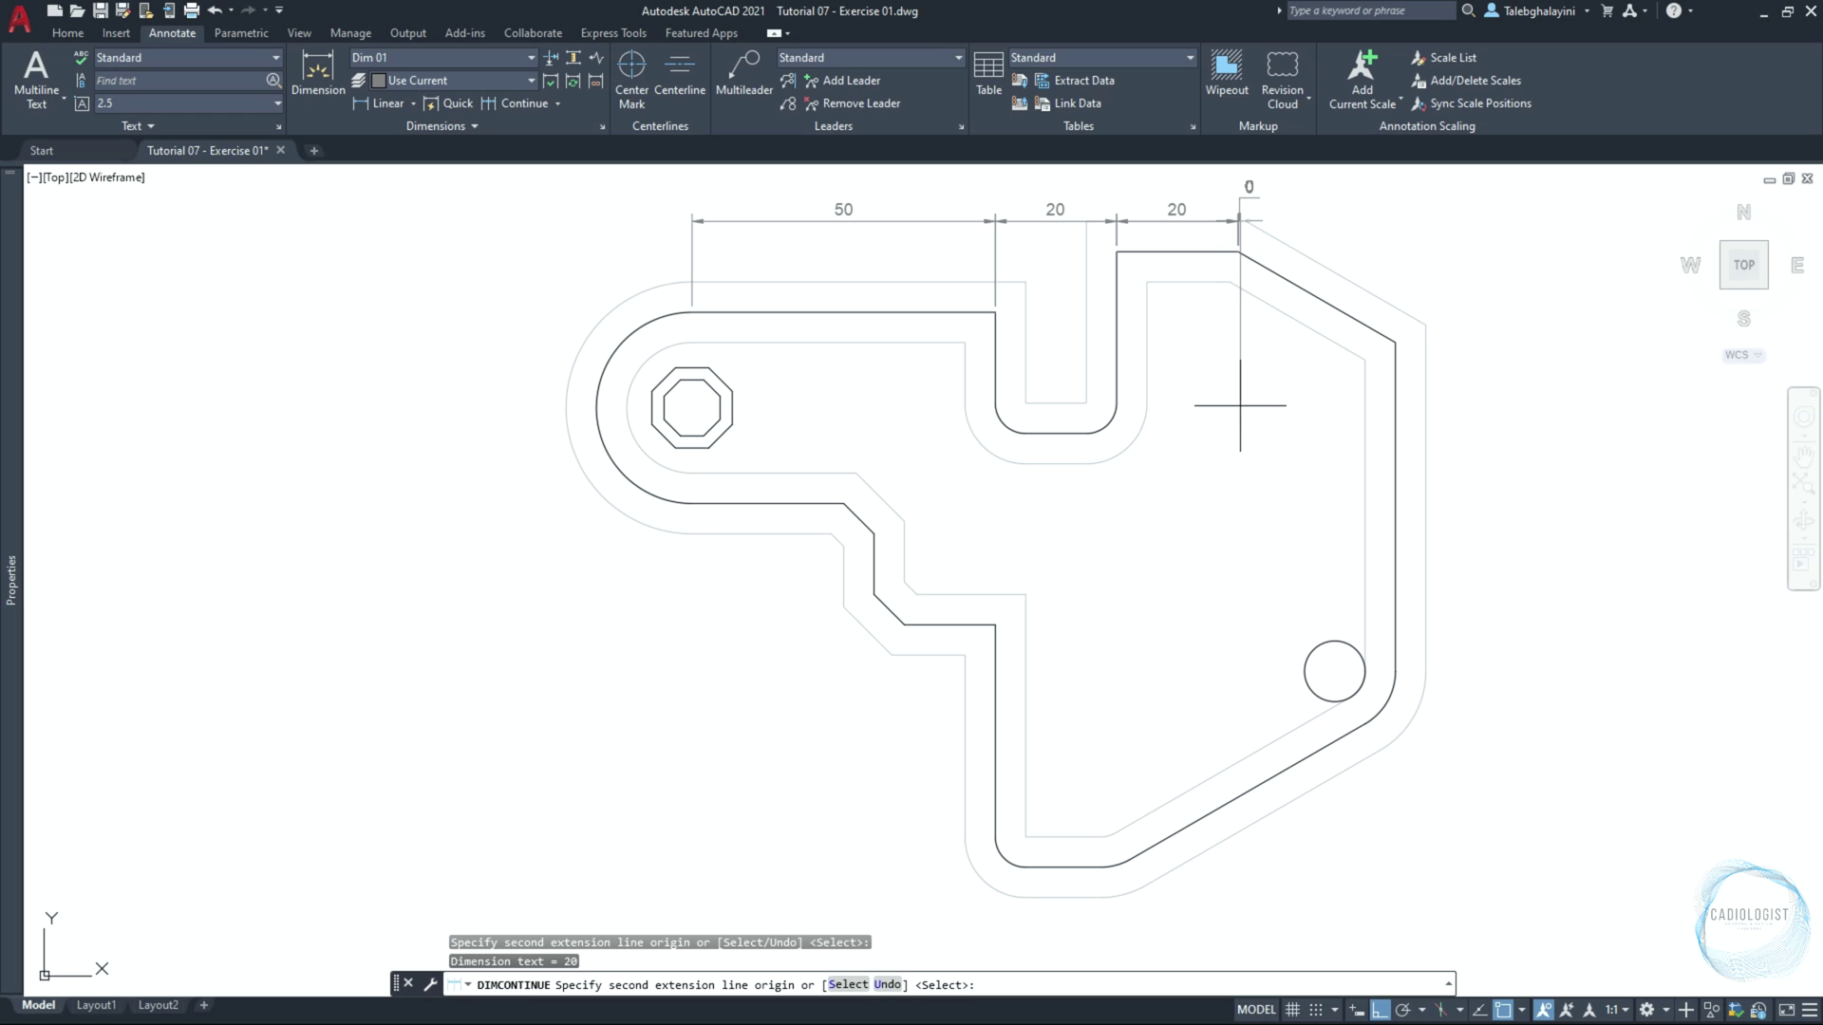
pyautogui.press('Return')
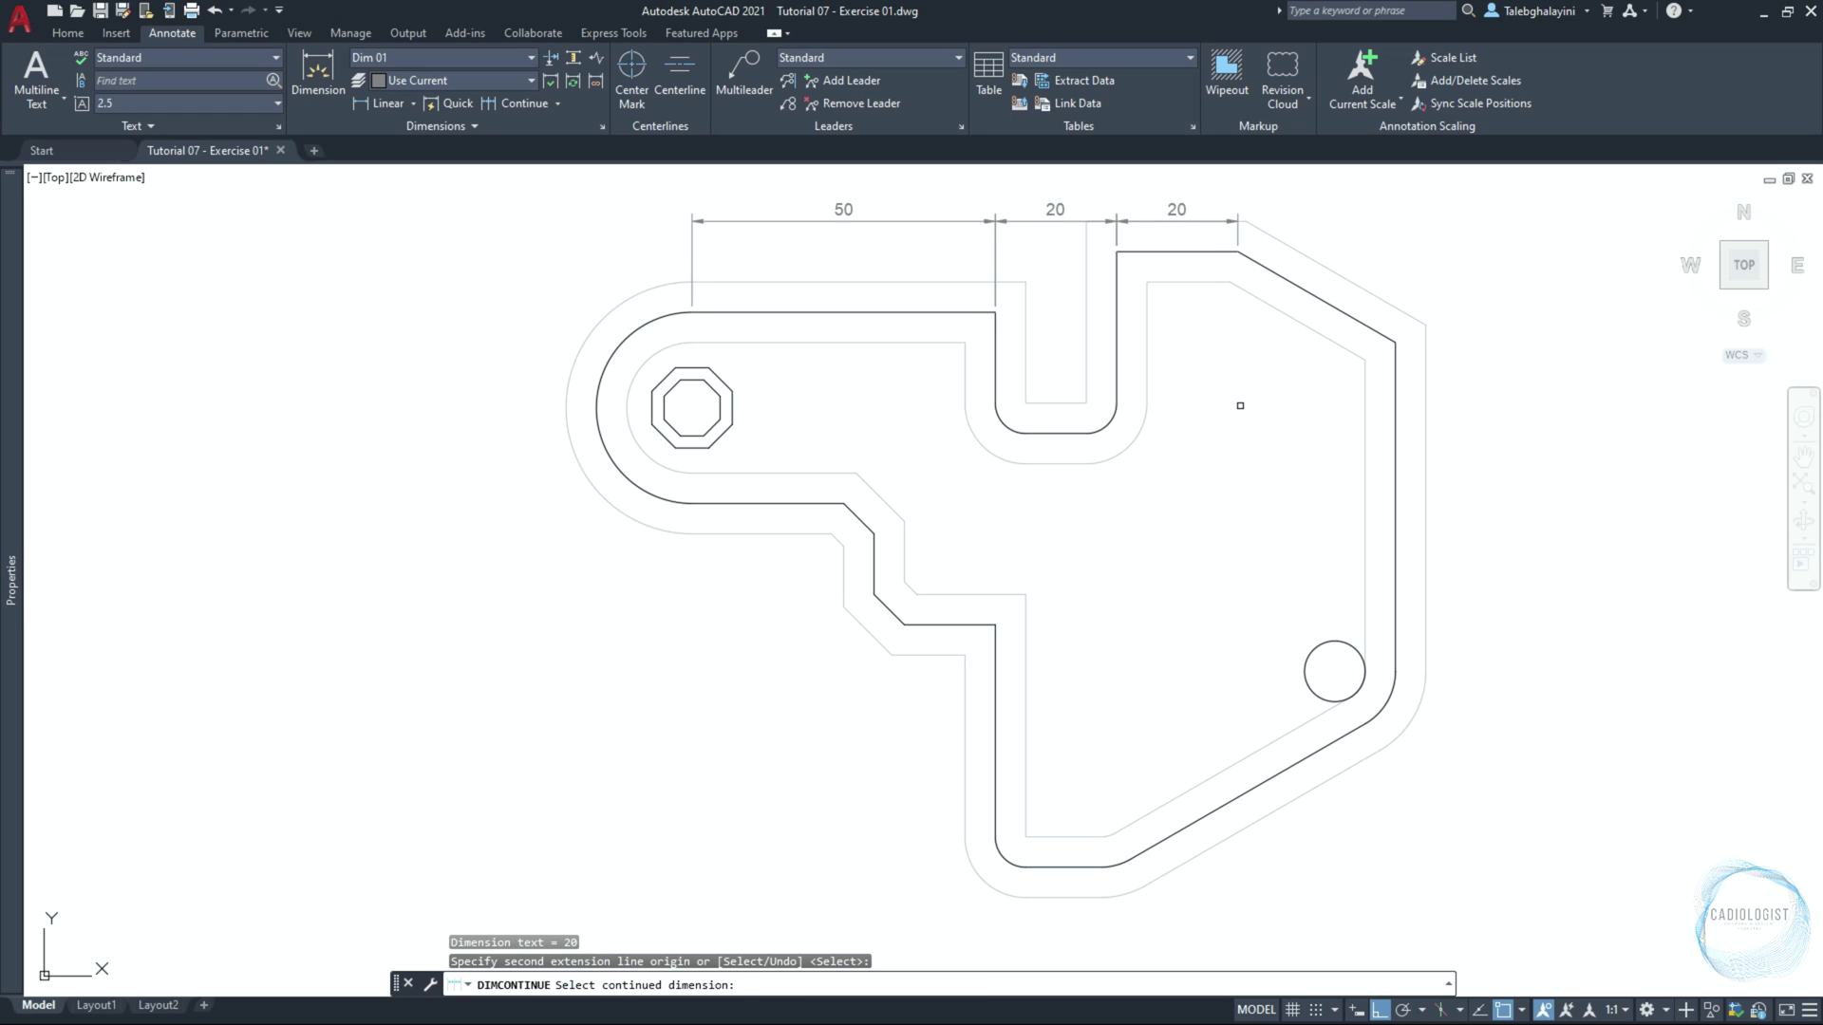
pyautogui.scroll(1, 1240, 405)
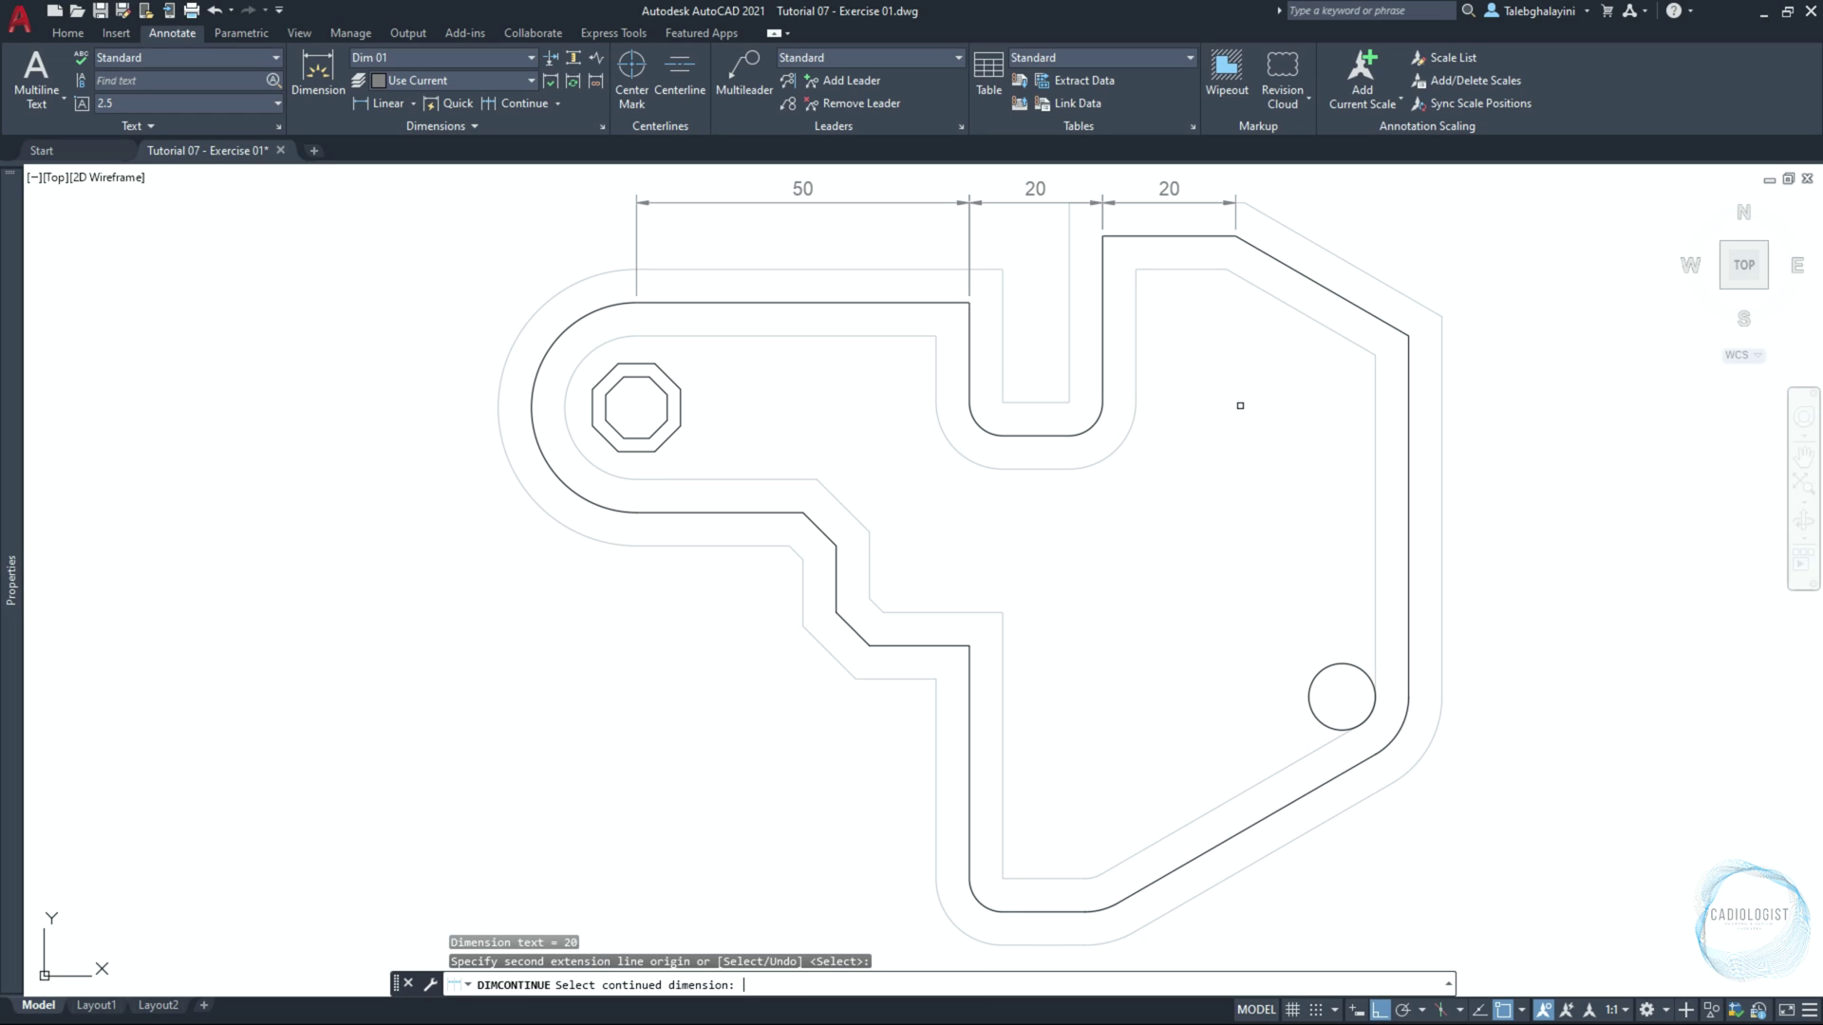
# Add an aligned dimension to the upper-right sloped edge, placing its line on the outer guide outline
pyautogui.click(413, 103)
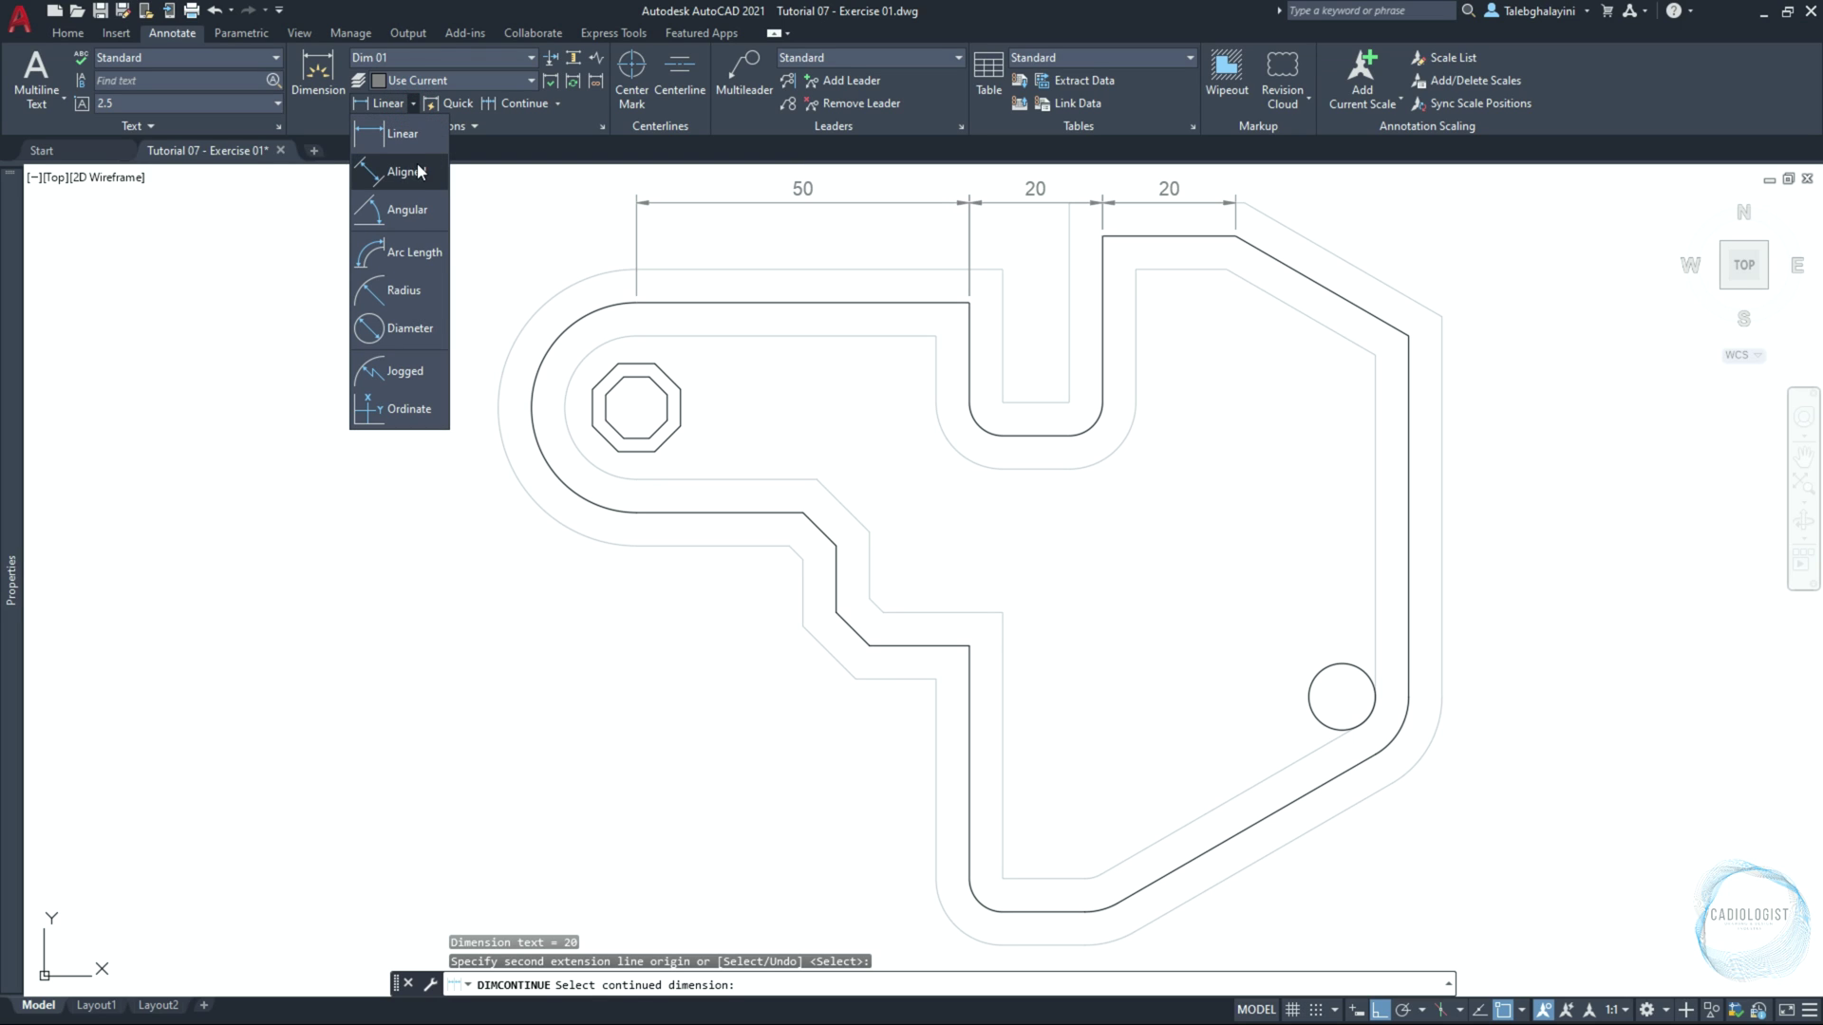
pyautogui.click(406, 172)
pyautogui.scroll(5, 1292, 262)
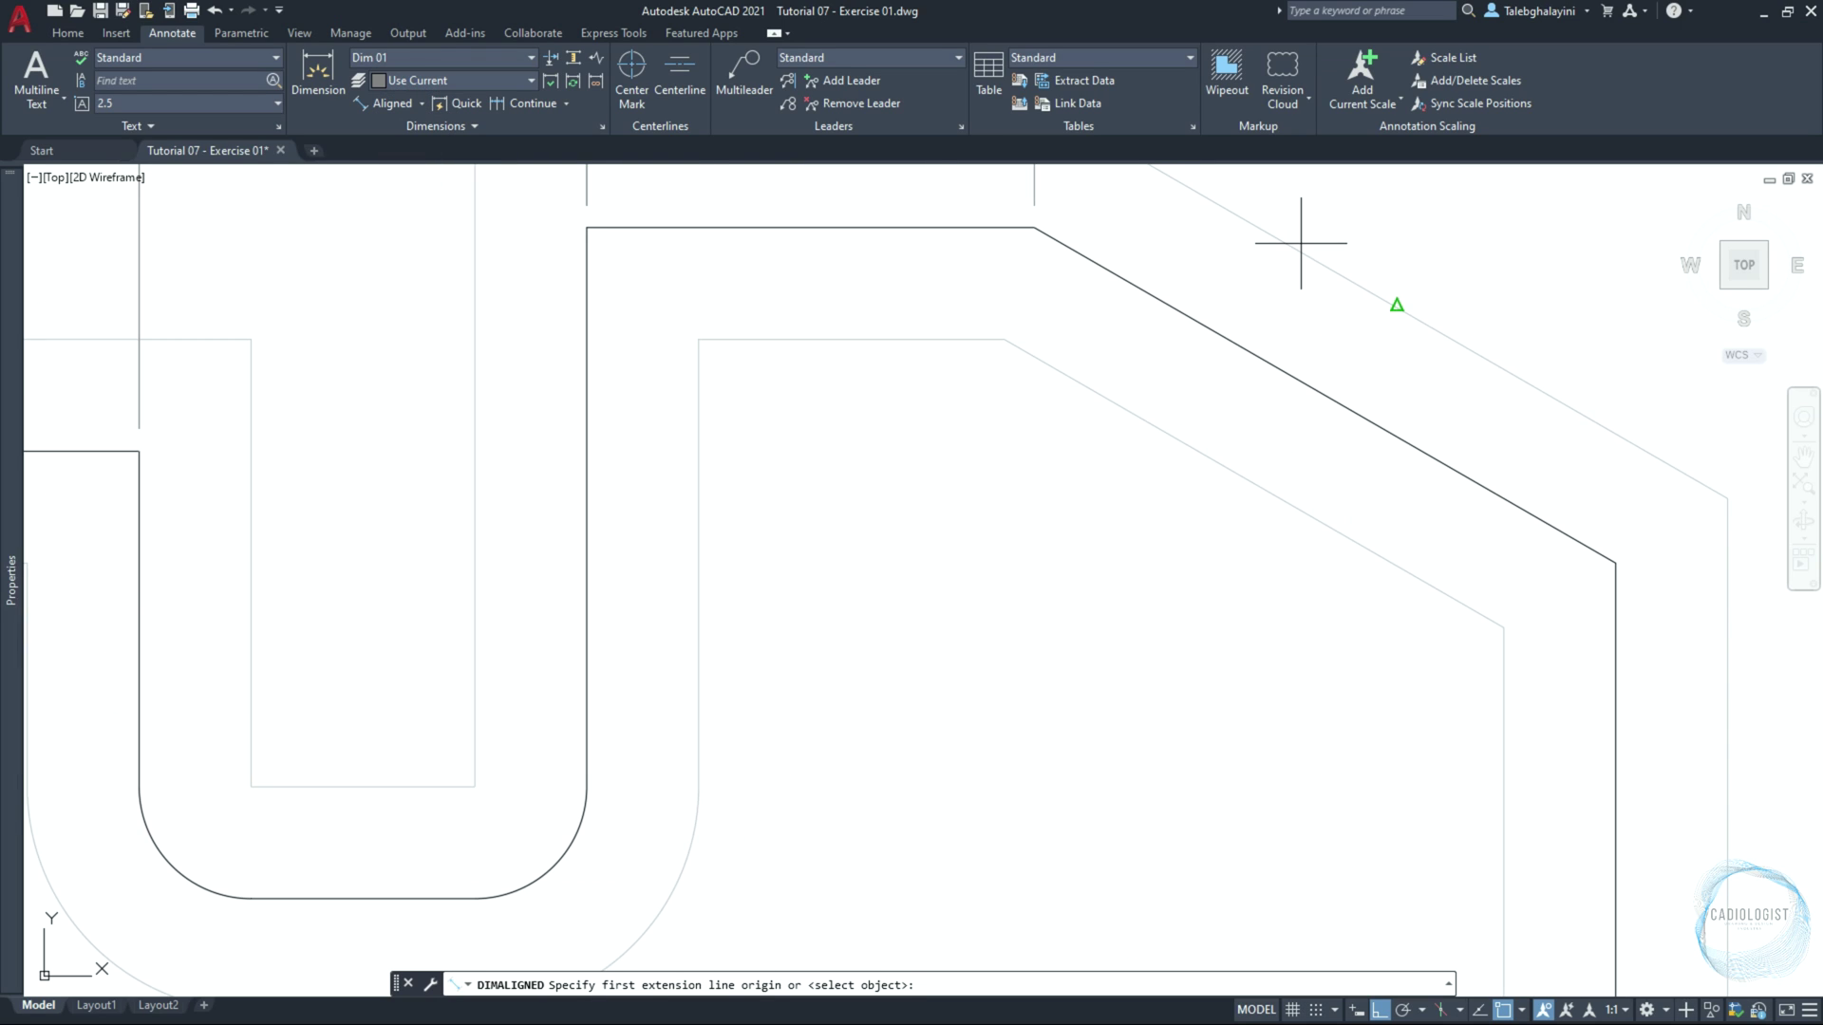
pyautogui.click(966, 418)
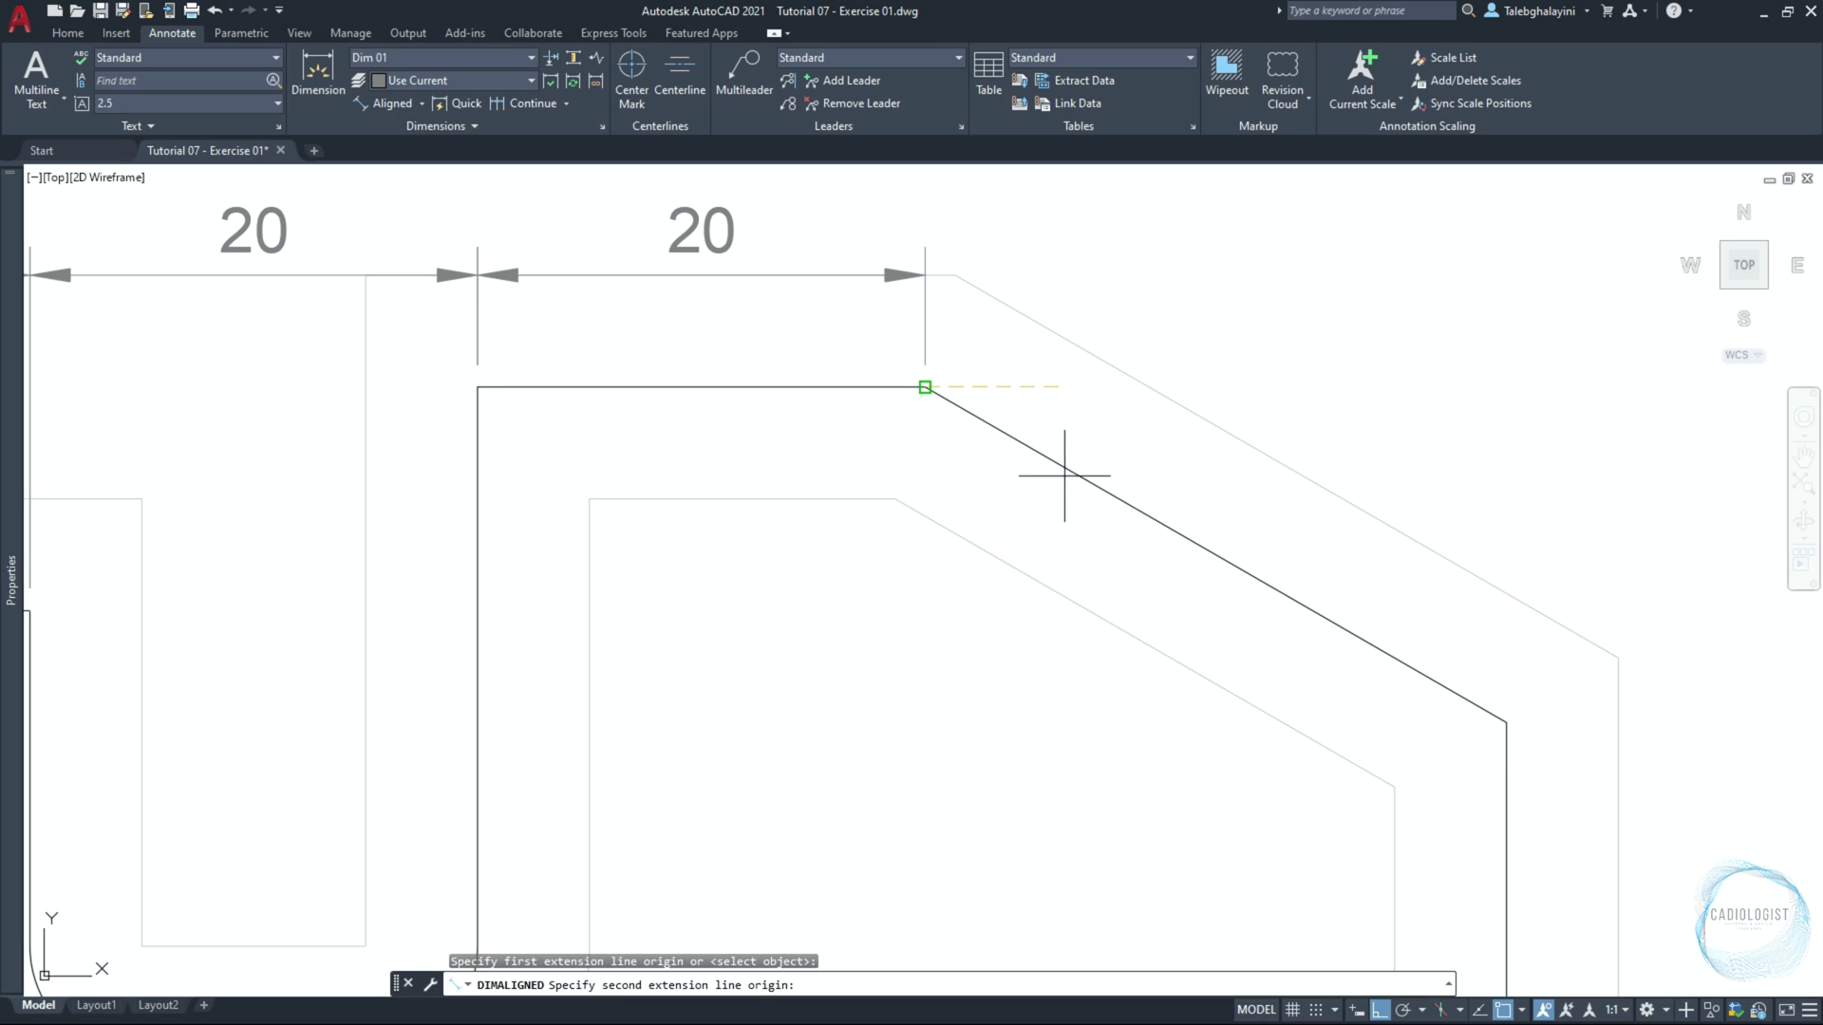
pyautogui.click(1483, 709)
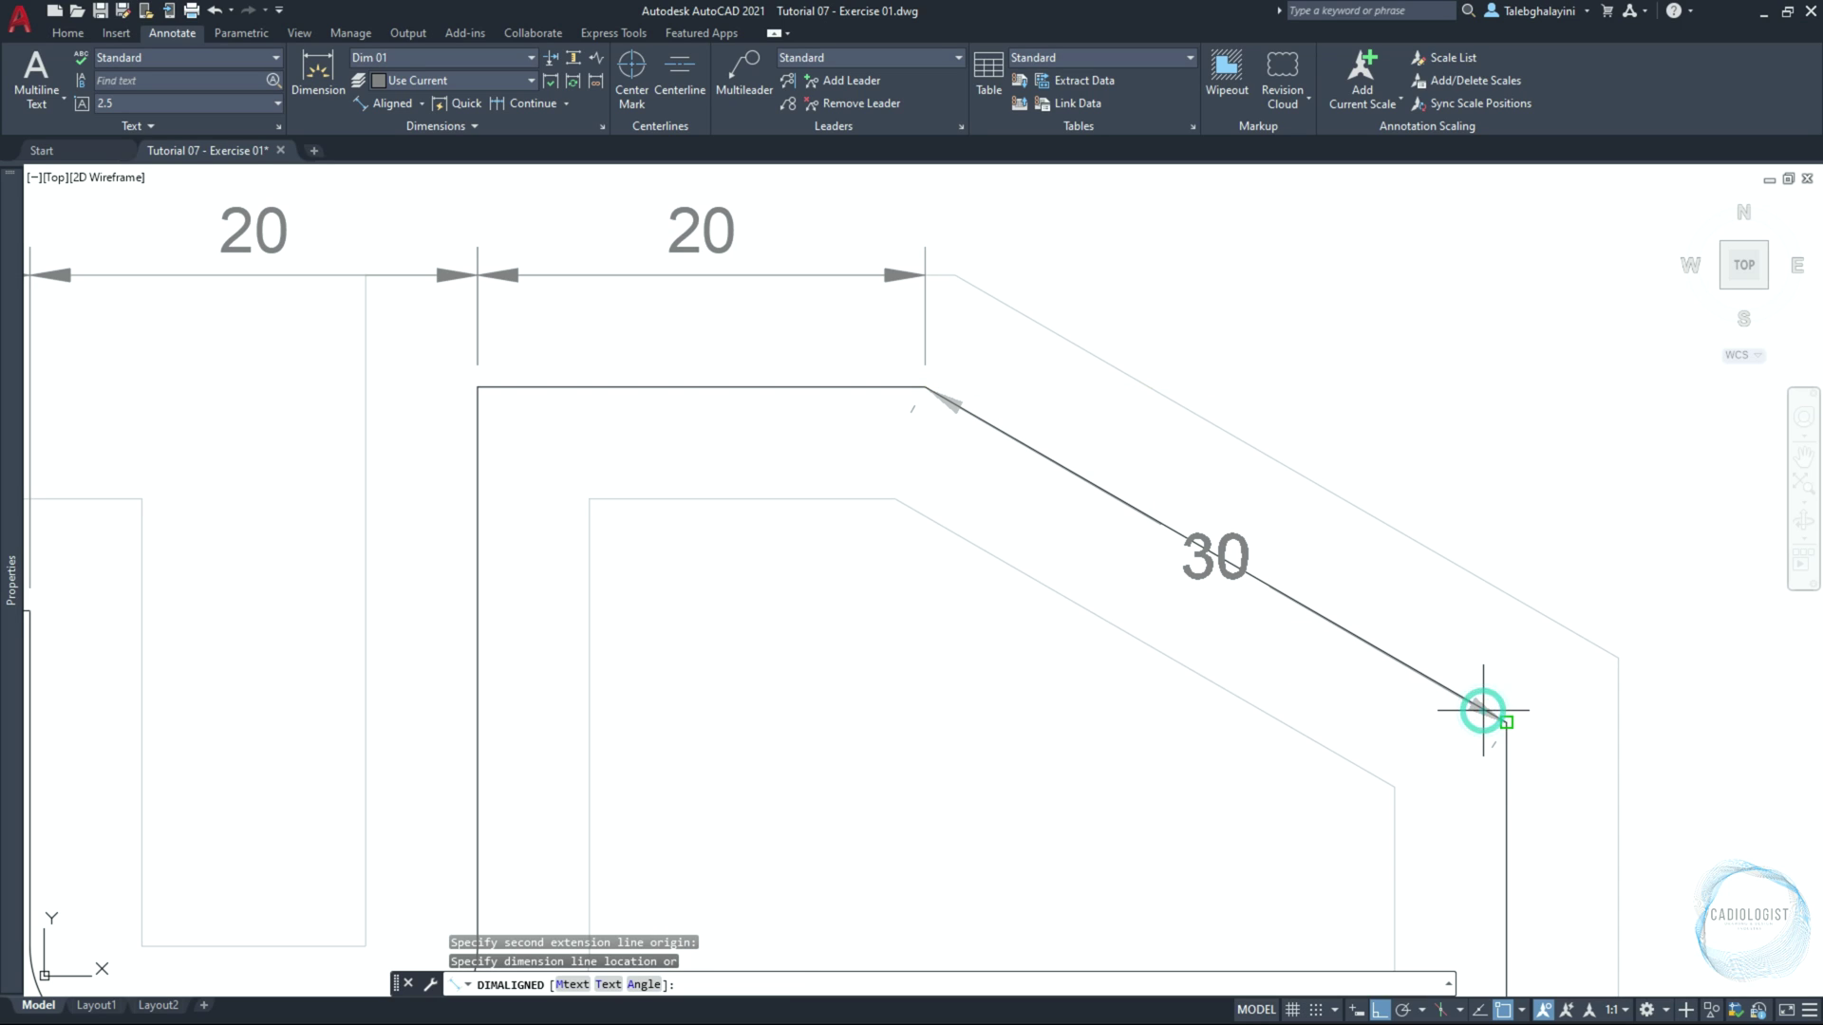
pyautogui.click(1288, 466)
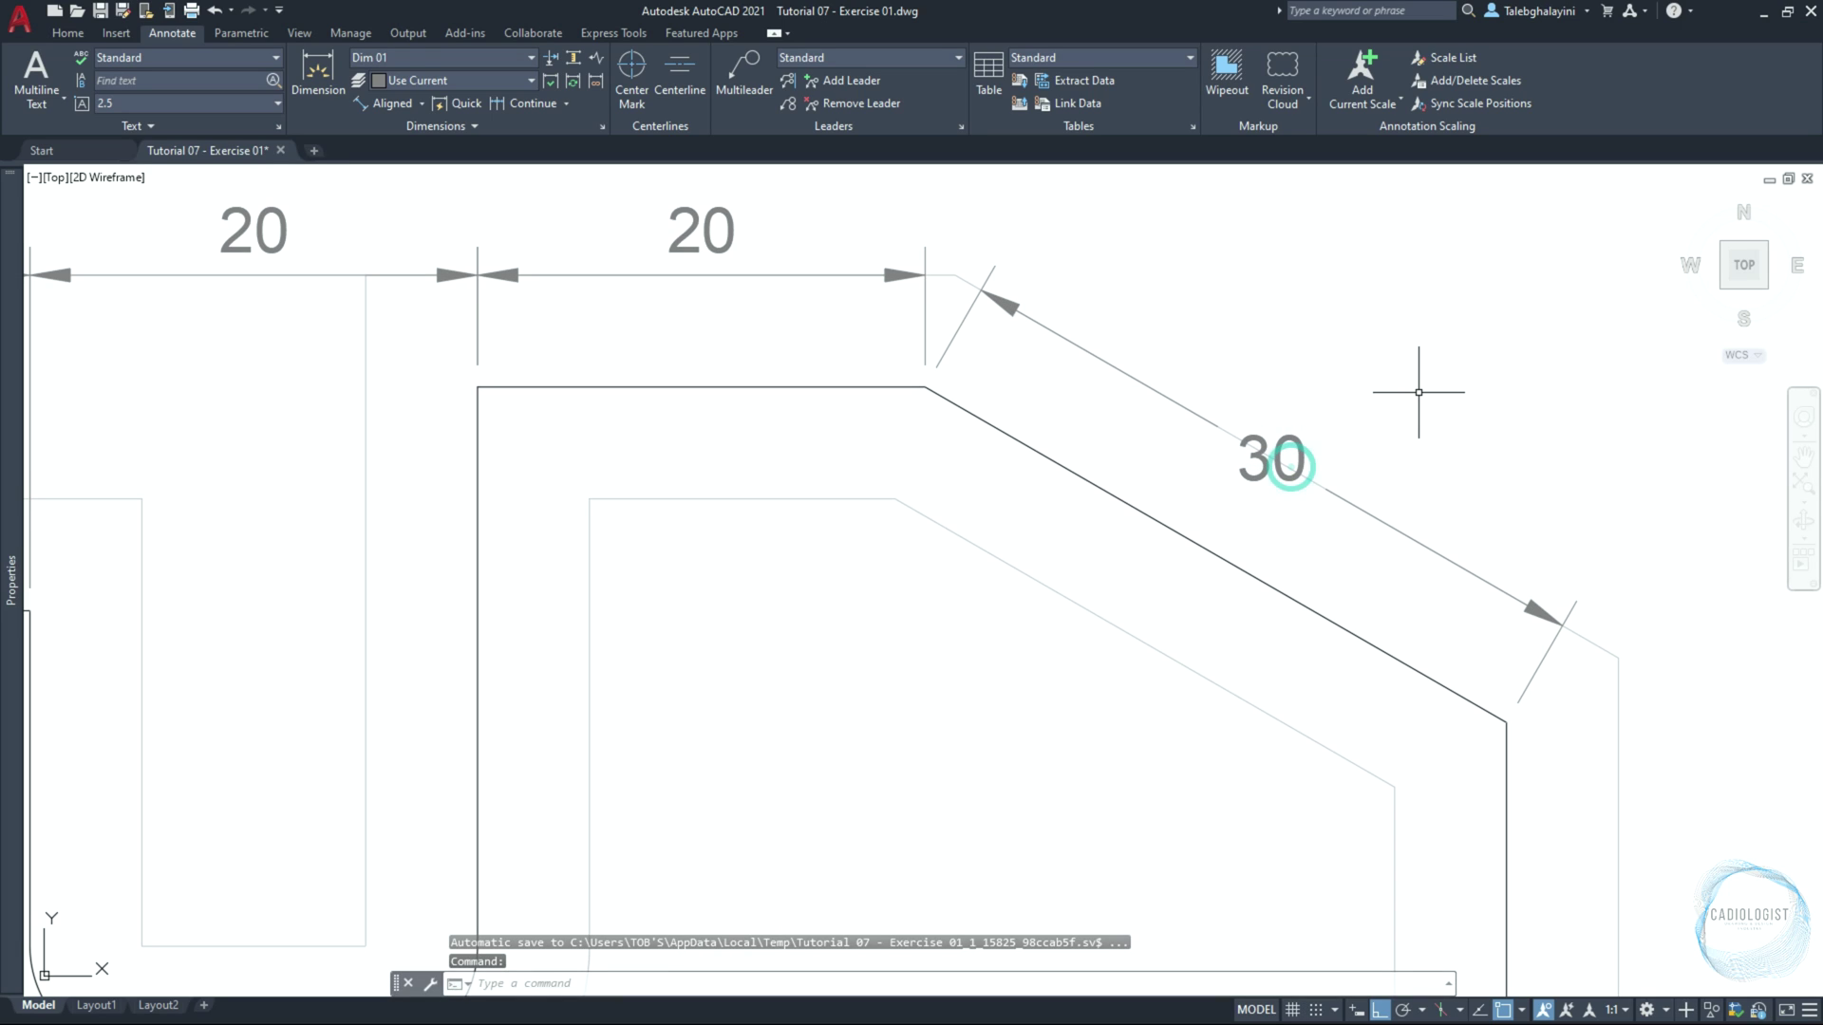
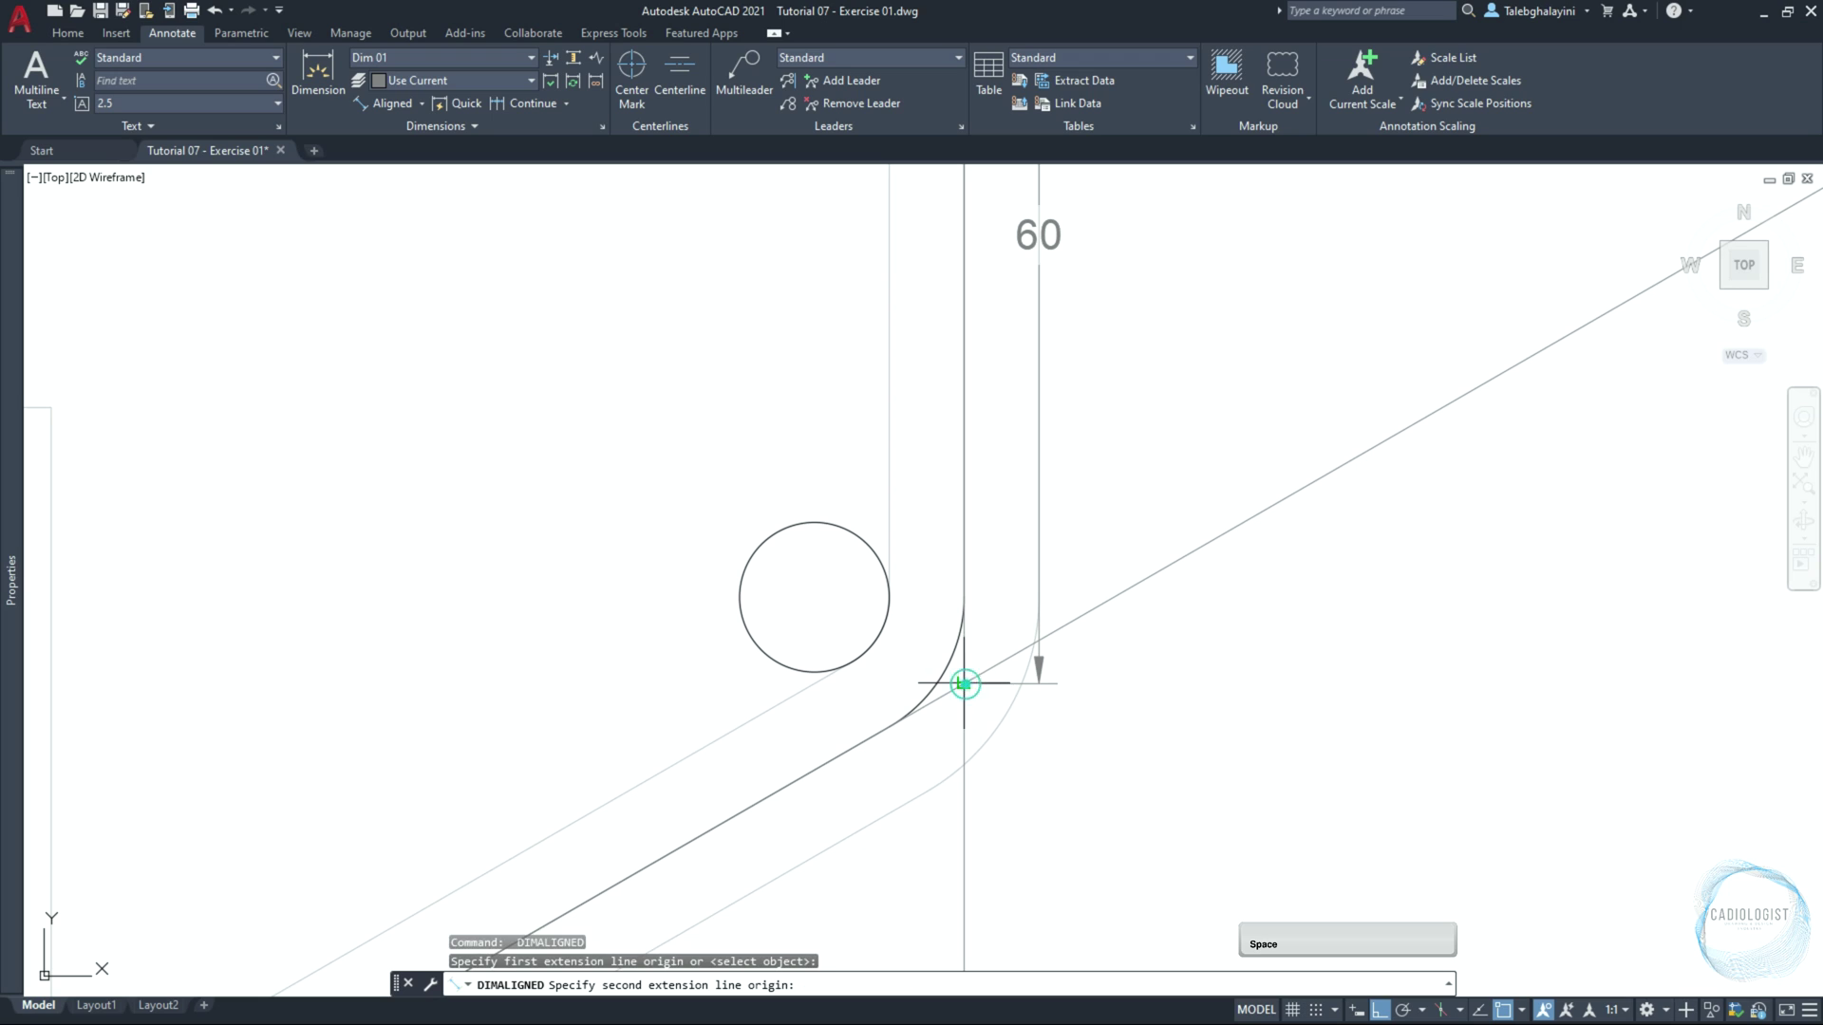
# Dimension the lower sloped edge between its construction-line intersections with an aligned dimension placed along the outer guide
pyautogui.scroll(-4, 831, 655)
pyautogui.scroll(4, 741, 807)
pyautogui.click(701, 767)
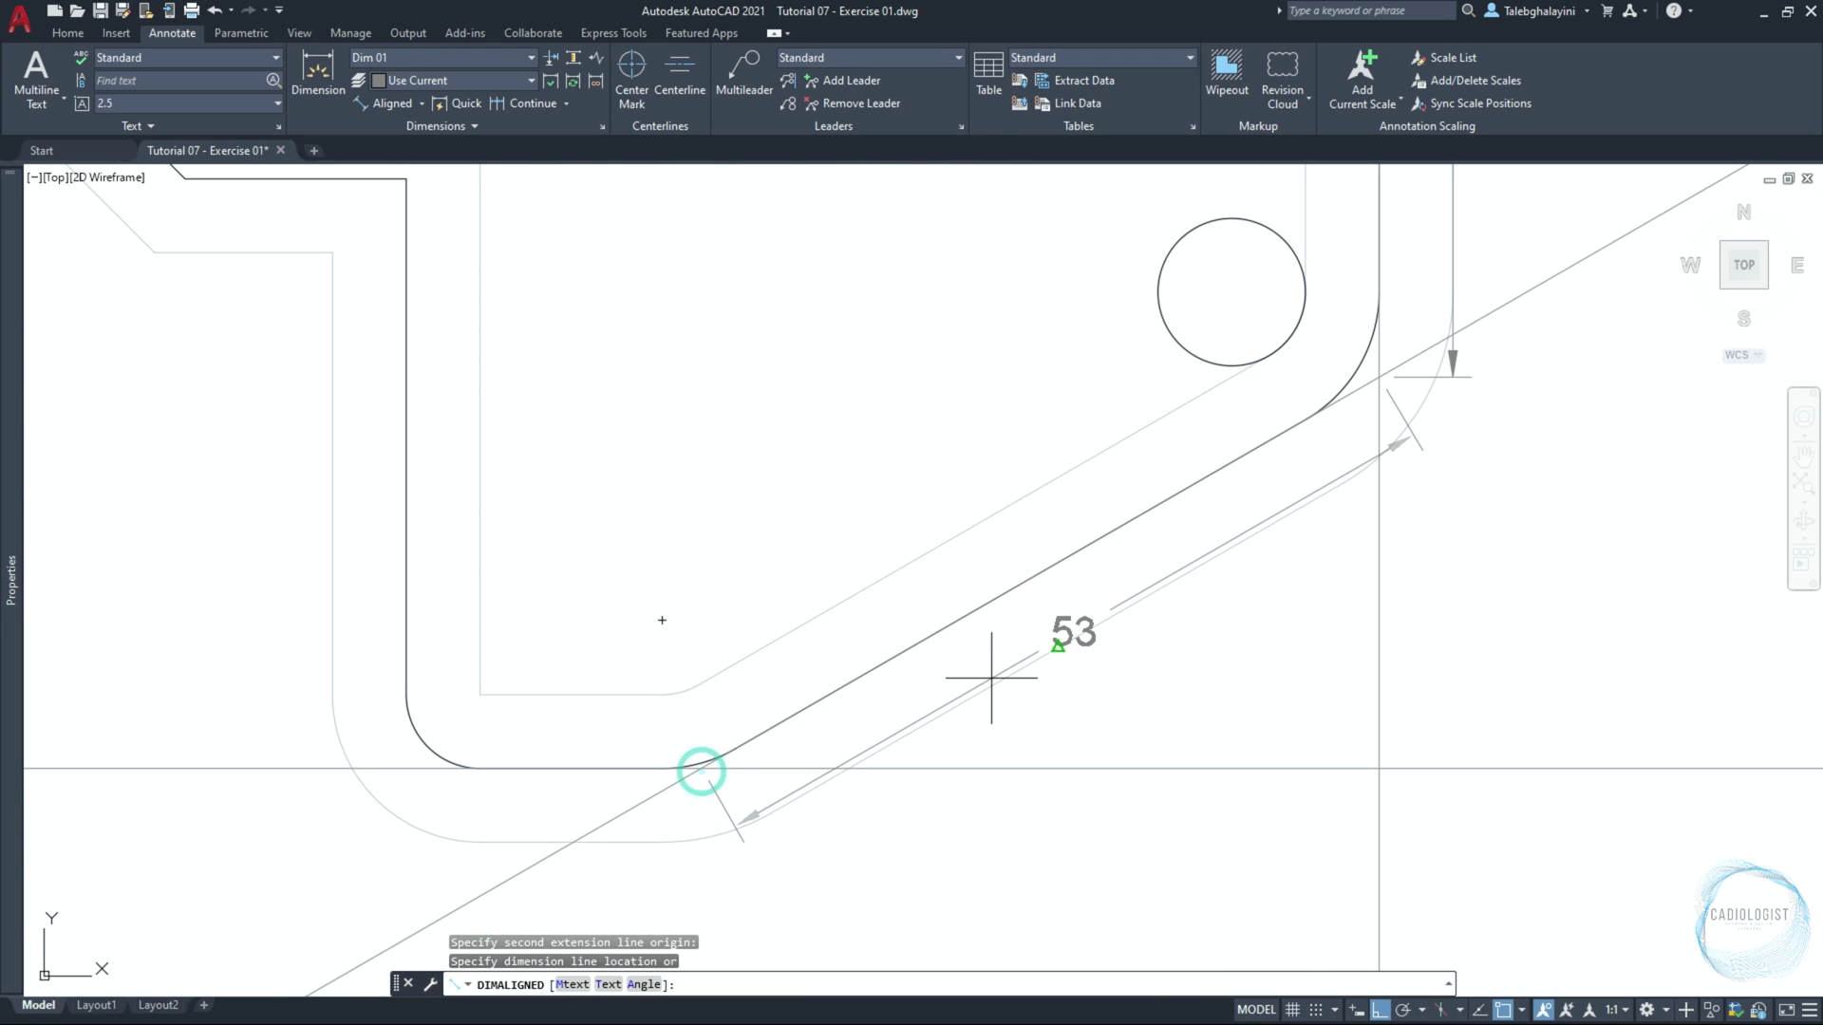
pyautogui.click(993, 674)
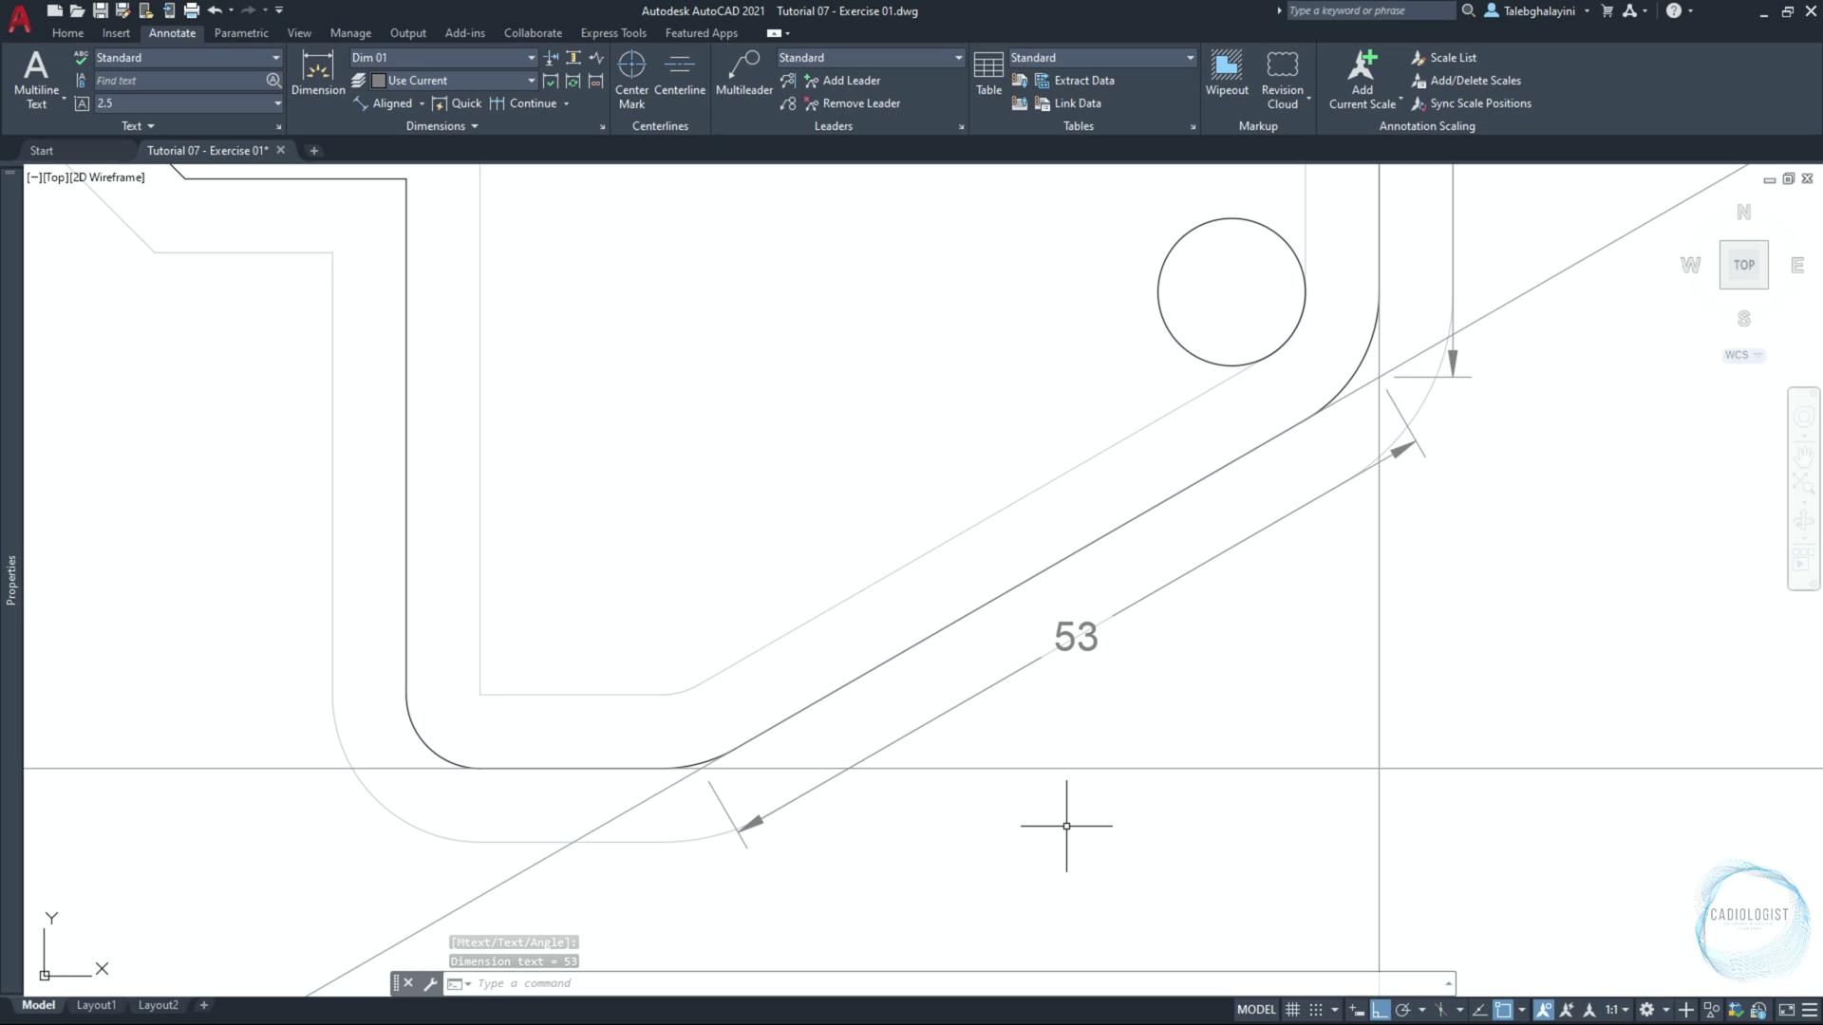
# Add a linear dimension to the profile's bottom edge, from the construction-line intersection to the left vertical side, its line on the outer guide
pyautogui.write('dli')
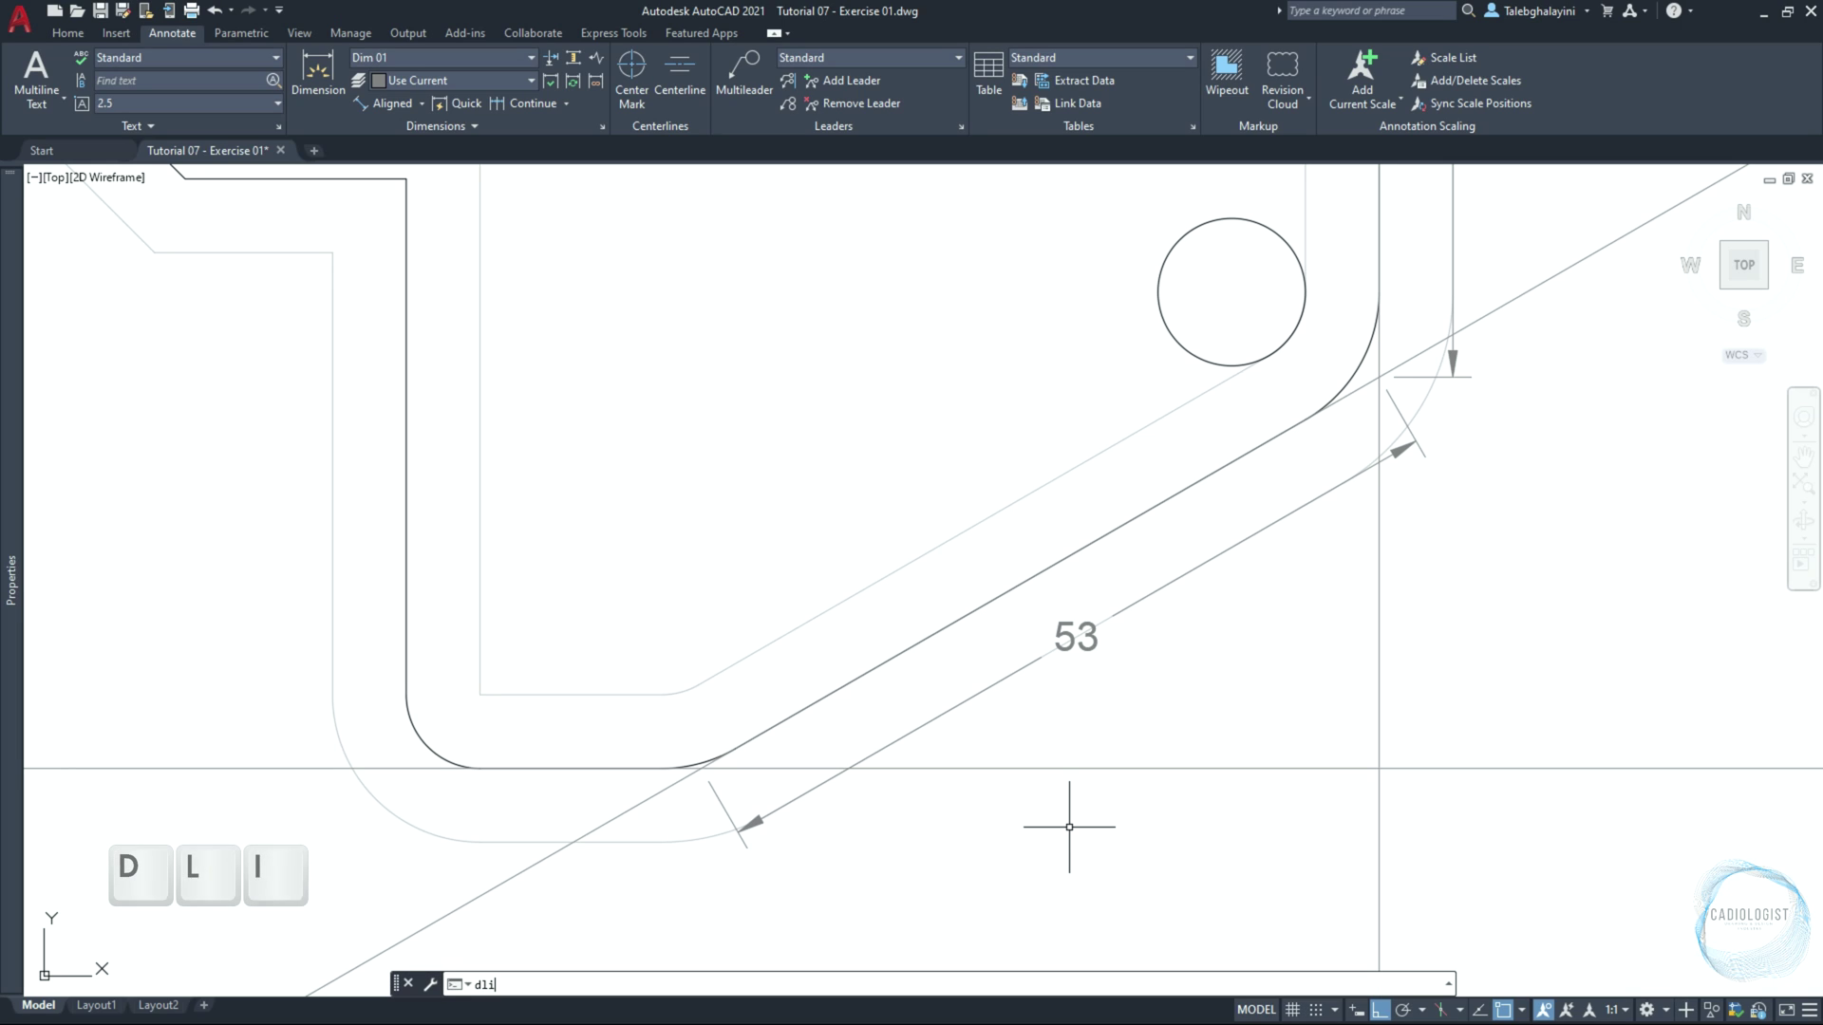
pyautogui.press('Return')
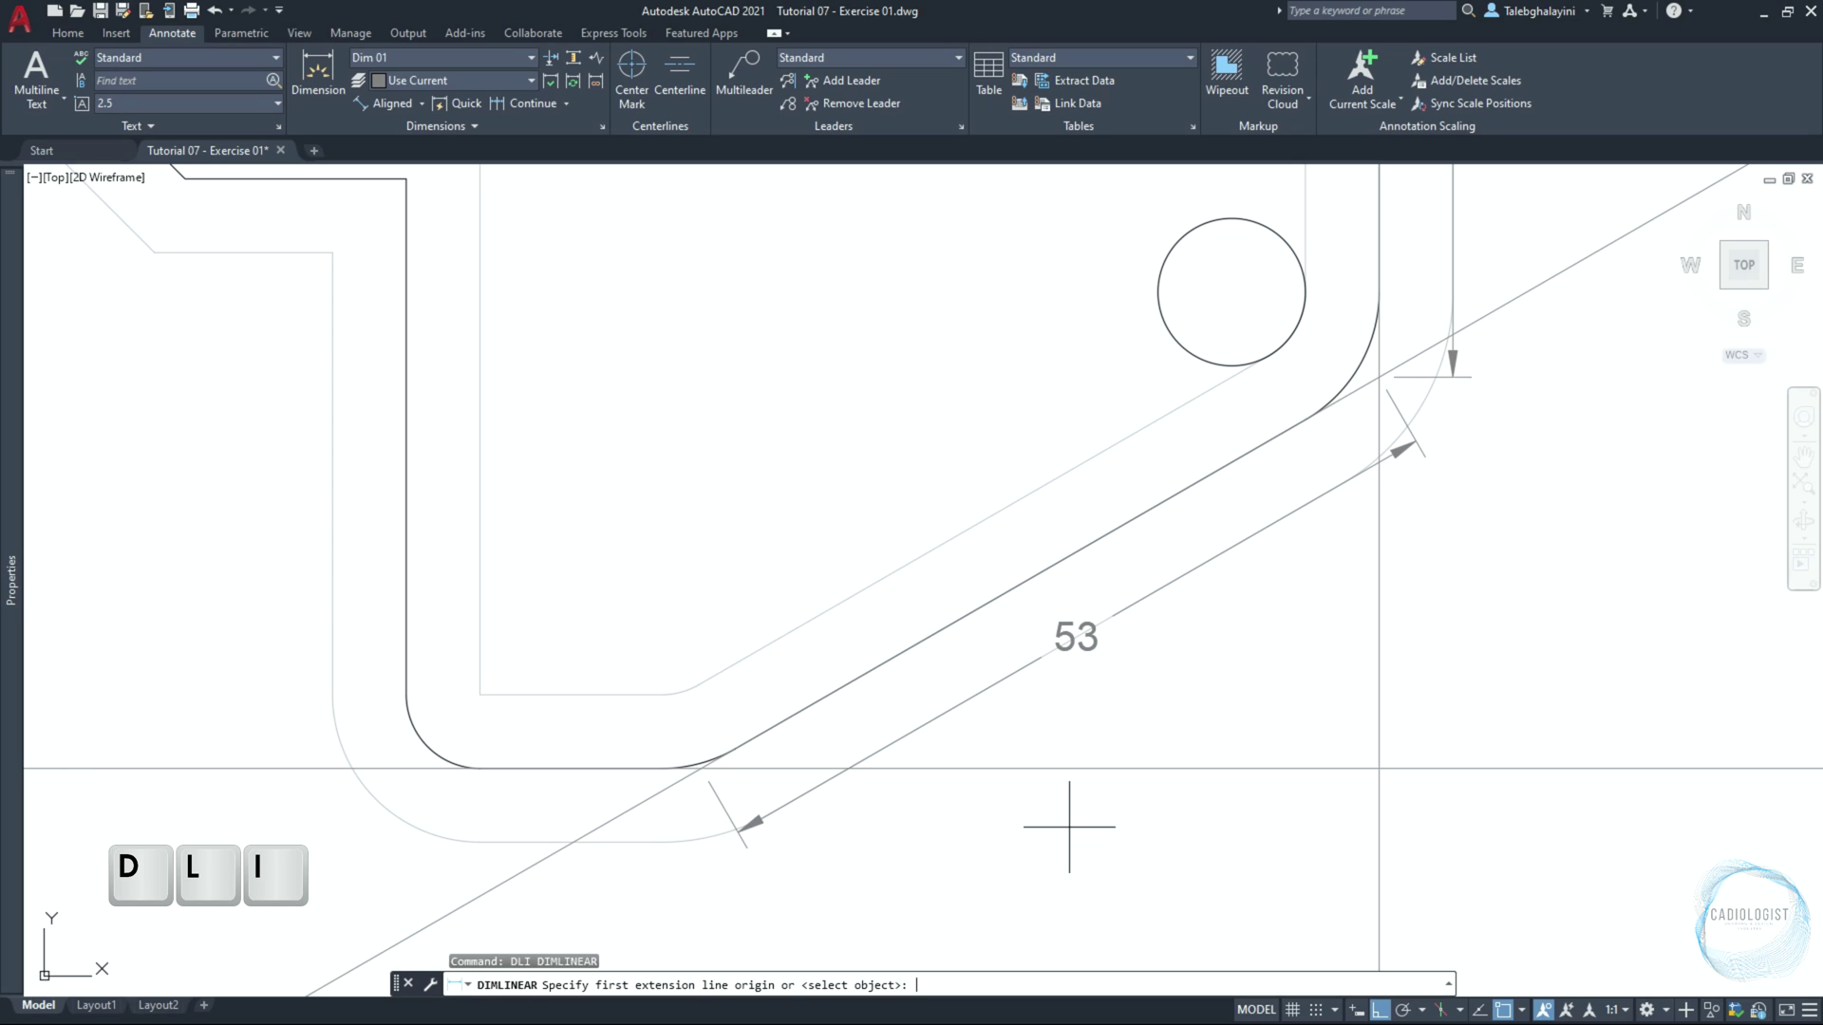
pyautogui.scroll(1, 675, 768)
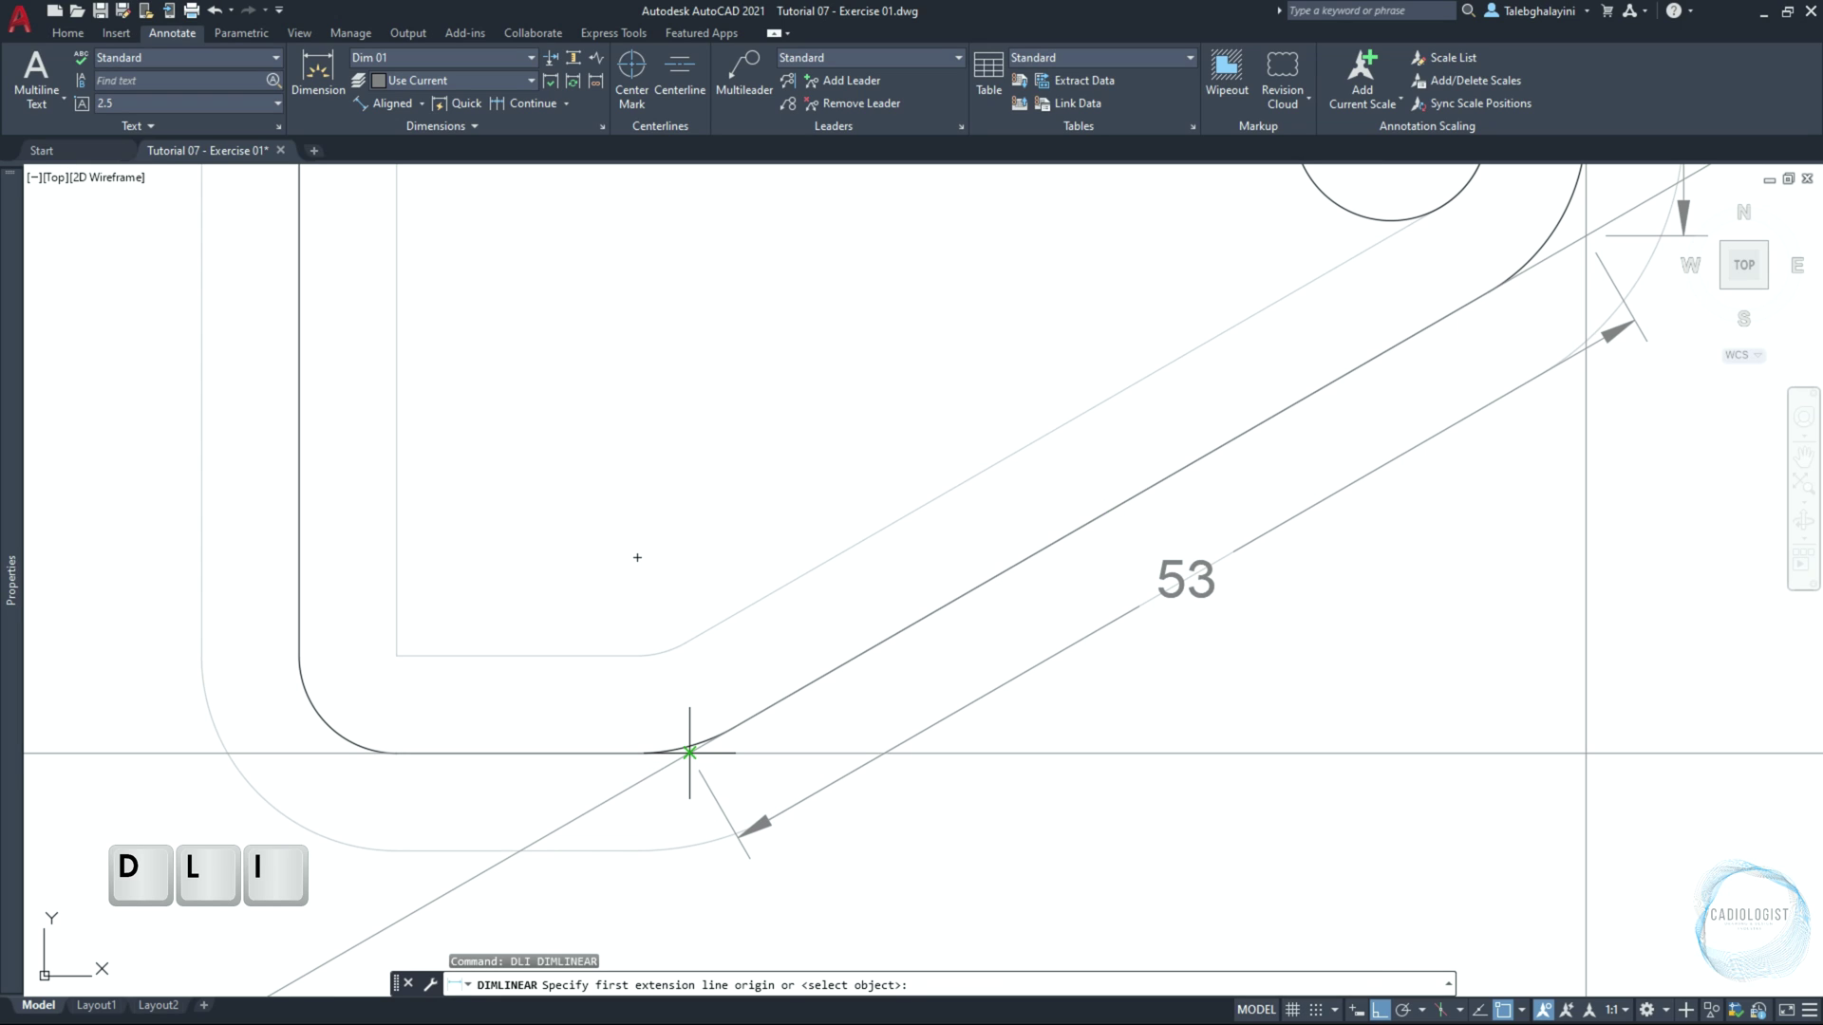
pyautogui.click(689, 753)
pyautogui.click(299, 653)
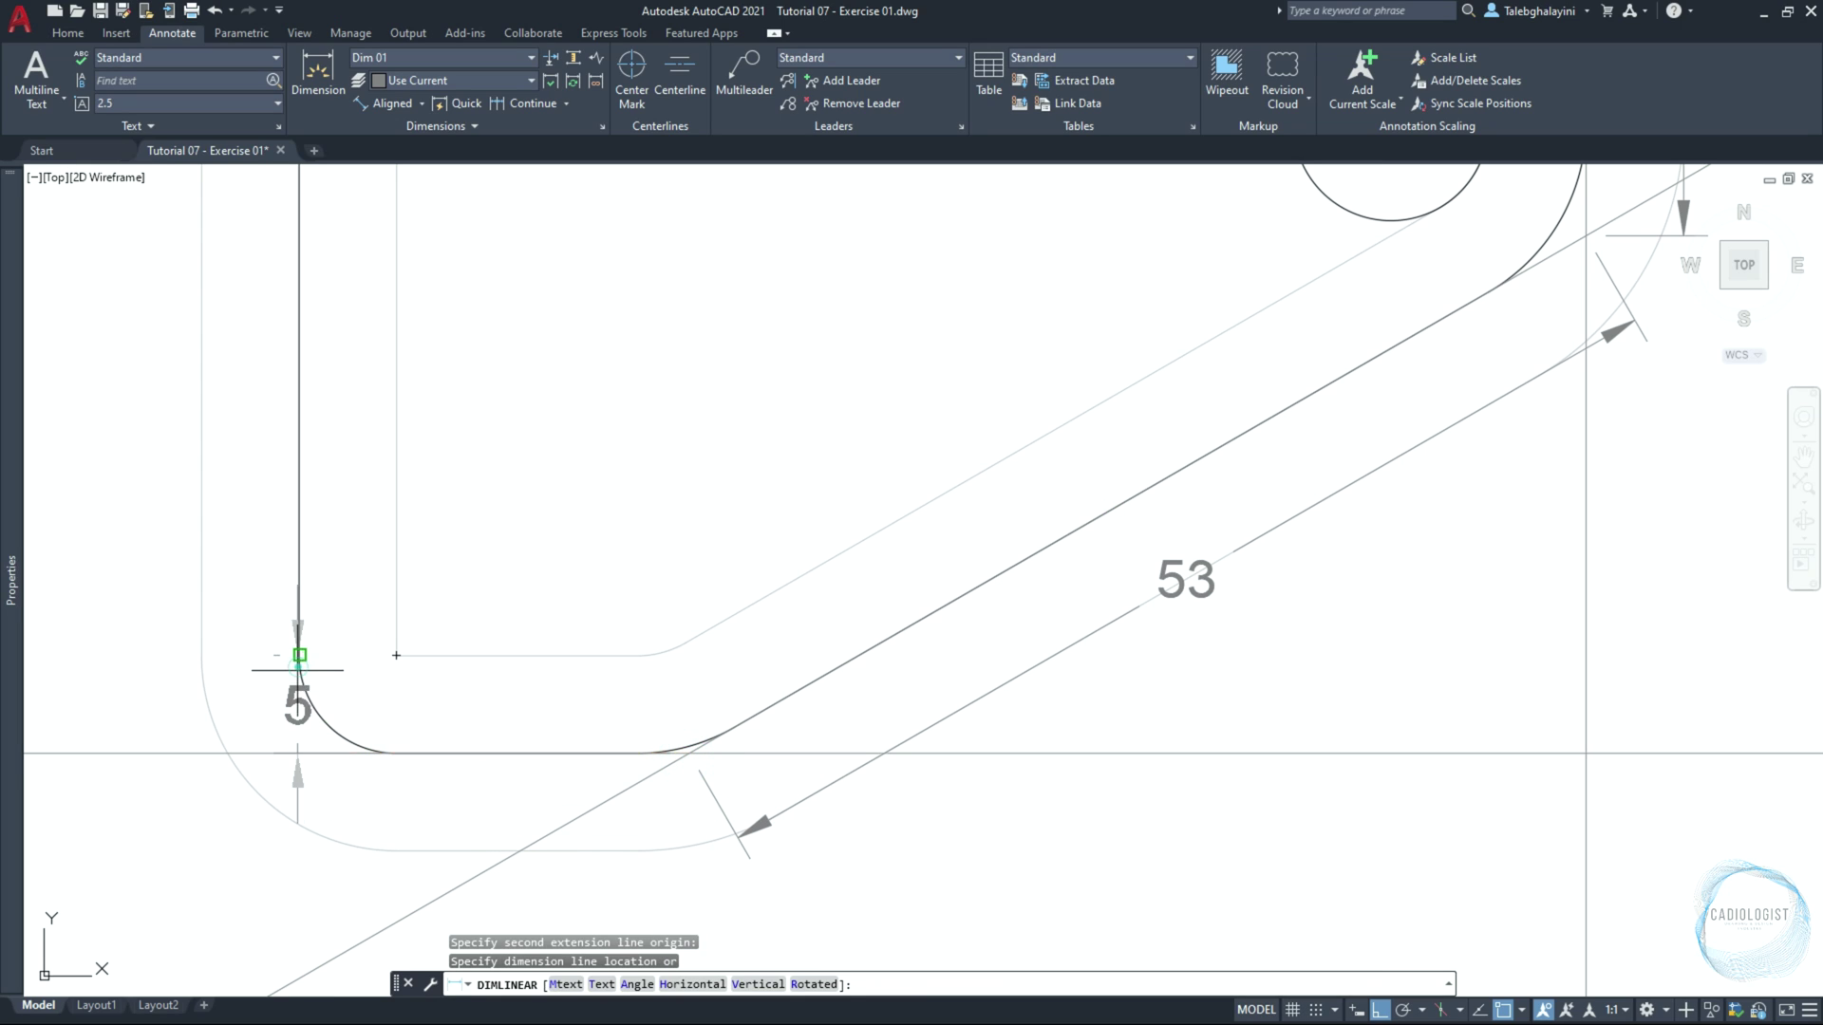
pyautogui.click(423, 852)
# Dimension the long lower-left vertical side from the bottom edge to its upper corner, placing the vertical dimension on the outer guide
pyautogui.press('Return')
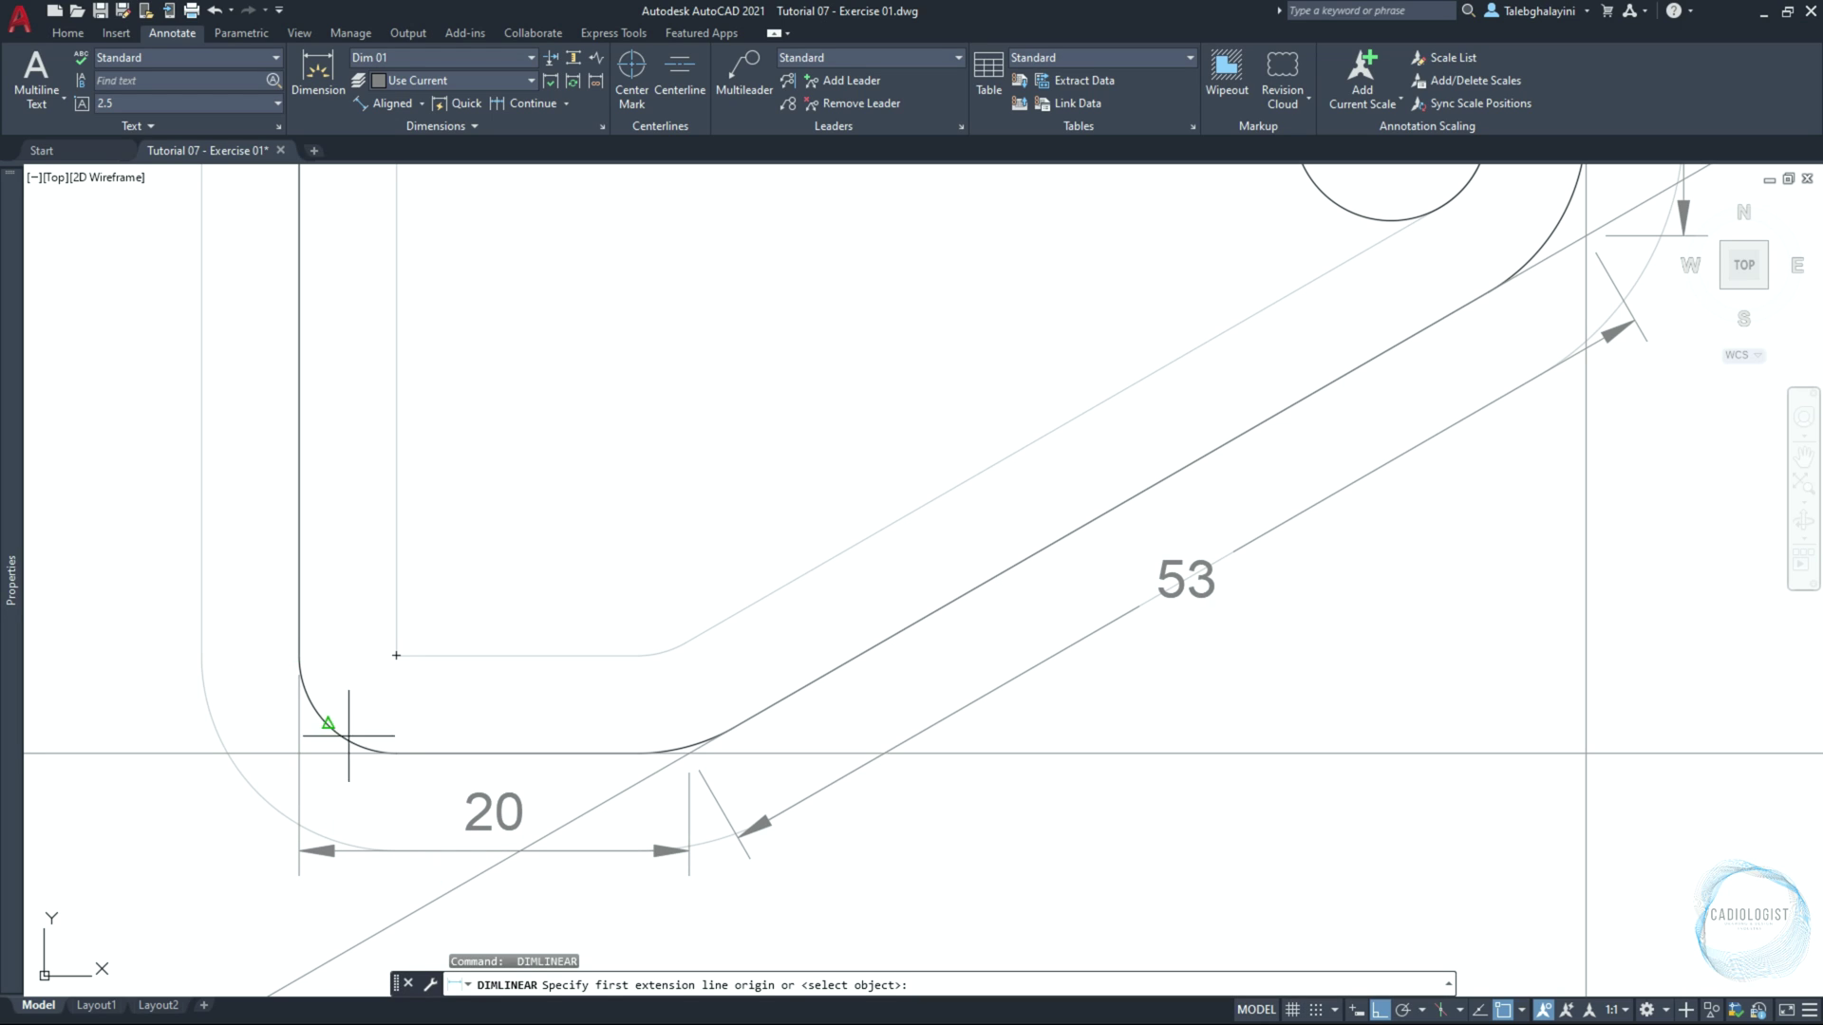
pyautogui.click(394, 753)
pyautogui.scroll(-3, 370, 683)
pyautogui.scroll(2, 360, 404)
pyautogui.click(365, 374)
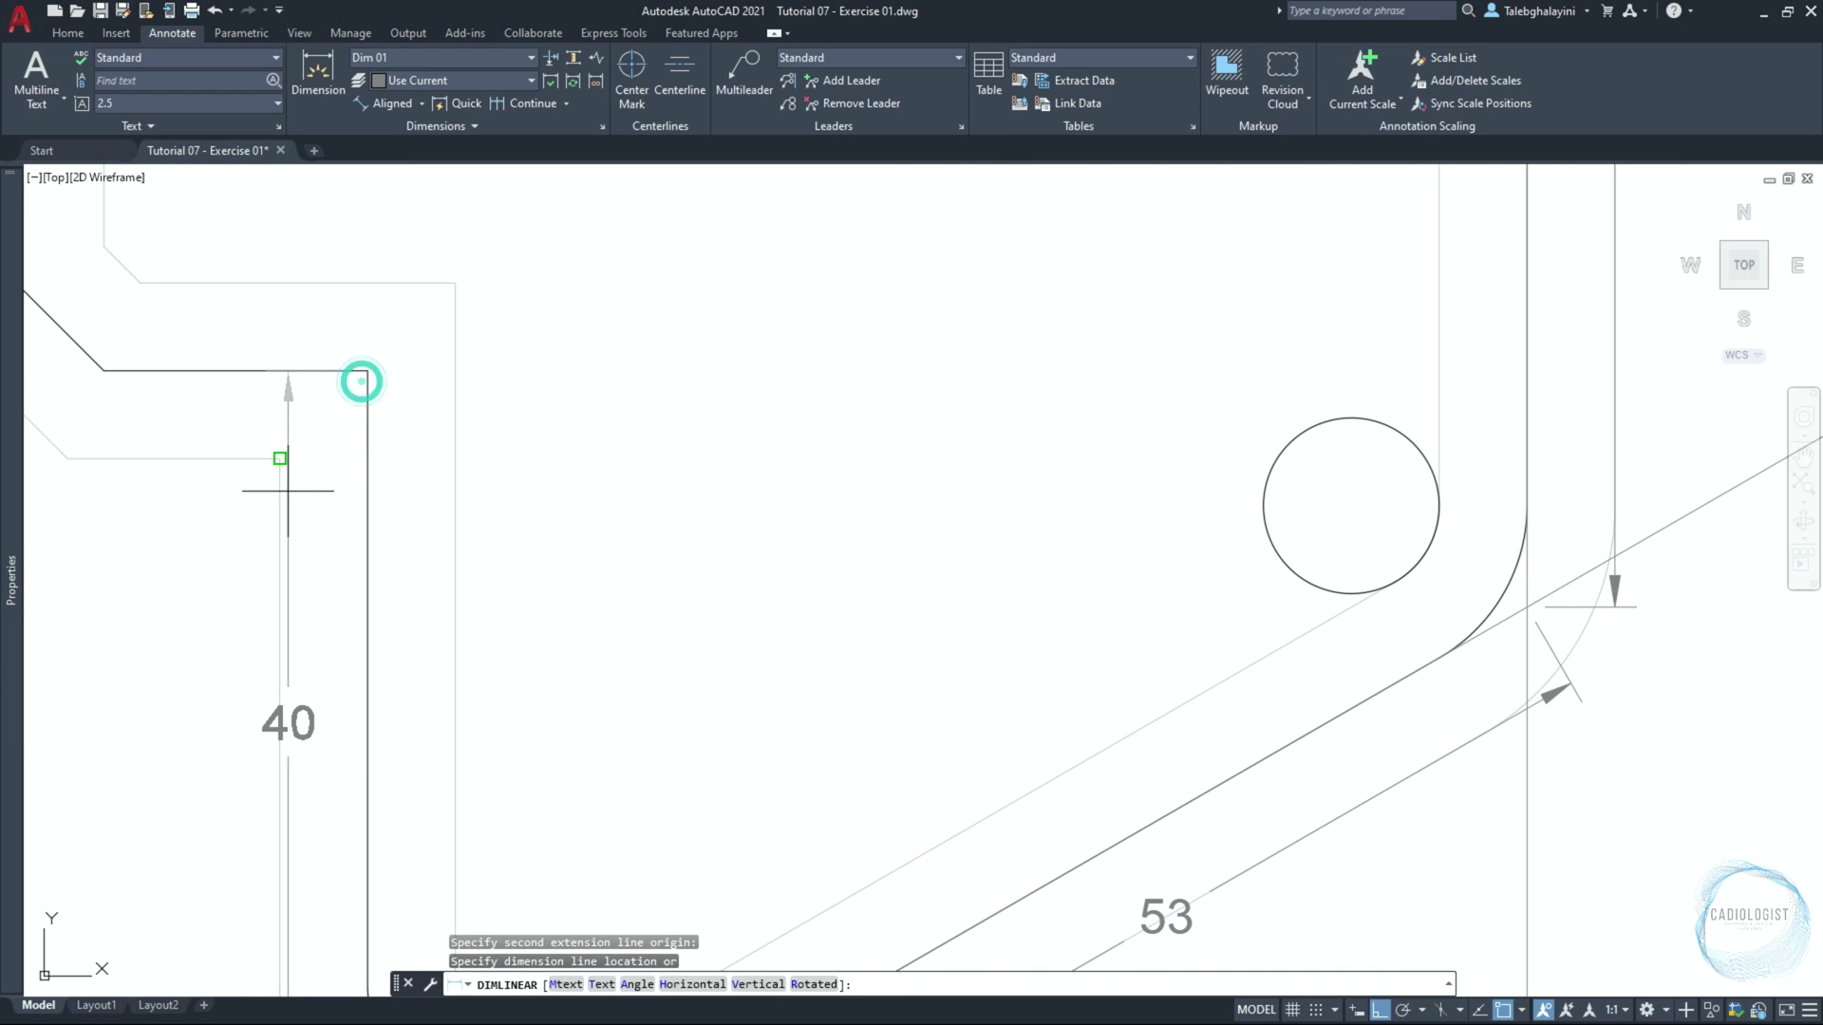
pyautogui.click(280, 491)
# Add a horizontal linear dimension below the short step edge at the top of the long left side, on the outer guide
pyautogui.press('Return')
pyautogui.click(368, 371)
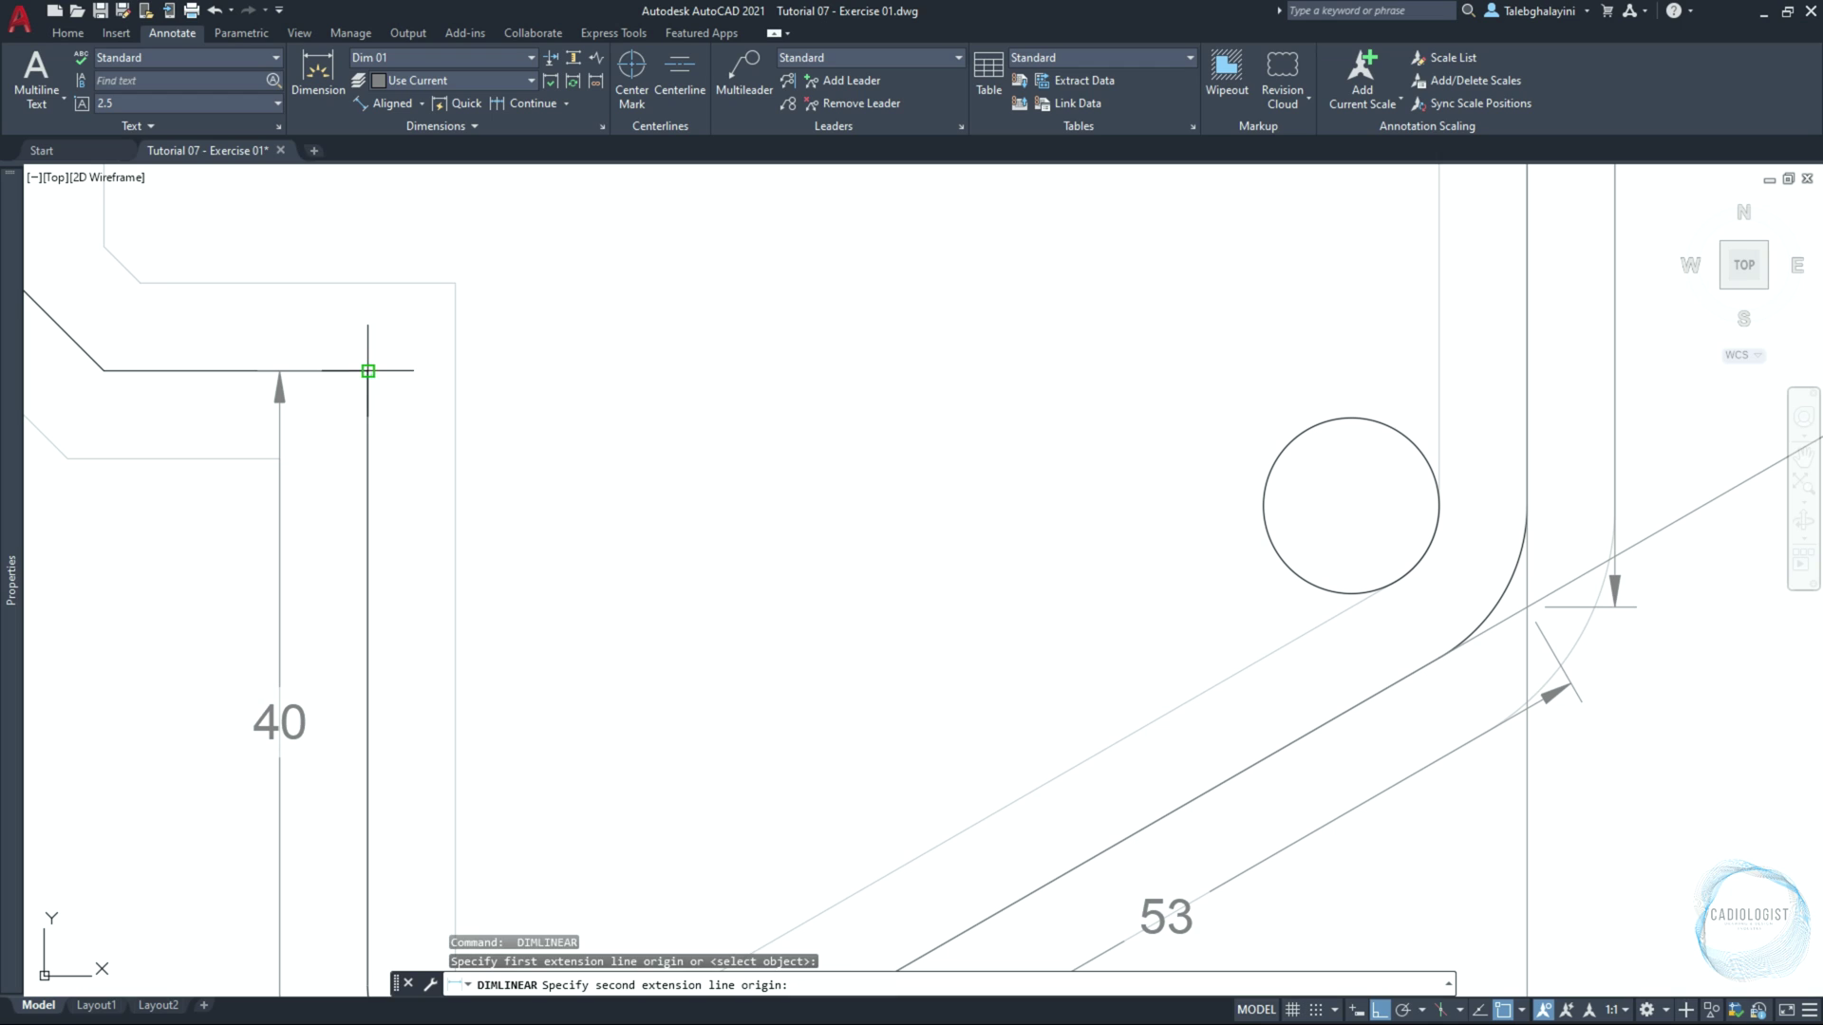
pyautogui.click(104, 371)
pyautogui.click(142, 450)
# Dimension the short vertical edge between the two small sloped edges, placing the linear dimension on the outer guide
pyautogui.scroll(-2, 180, 480)
pyautogui.moveTo(196, 488); pyautogui.dragTo(835, 837, button='middle')
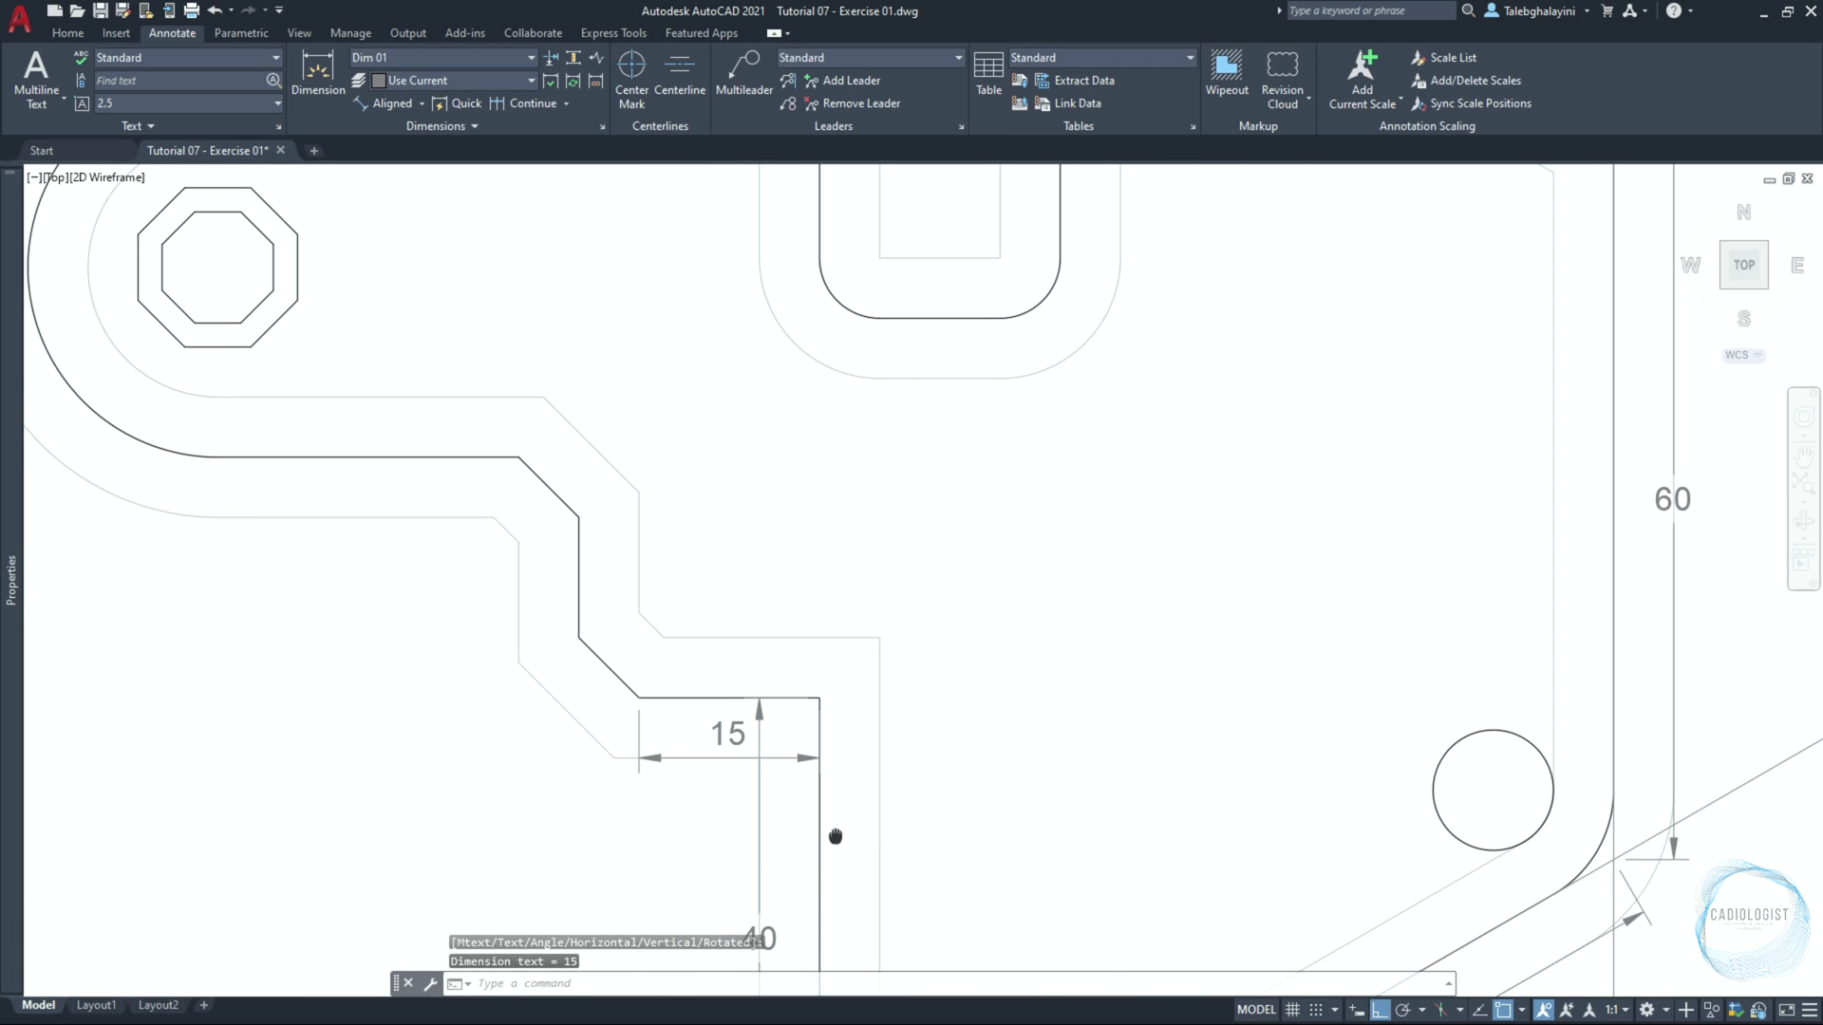
pyautogui.press('Return')
pyautogui.click(580, 637)
pyautogui.click(580, 518)
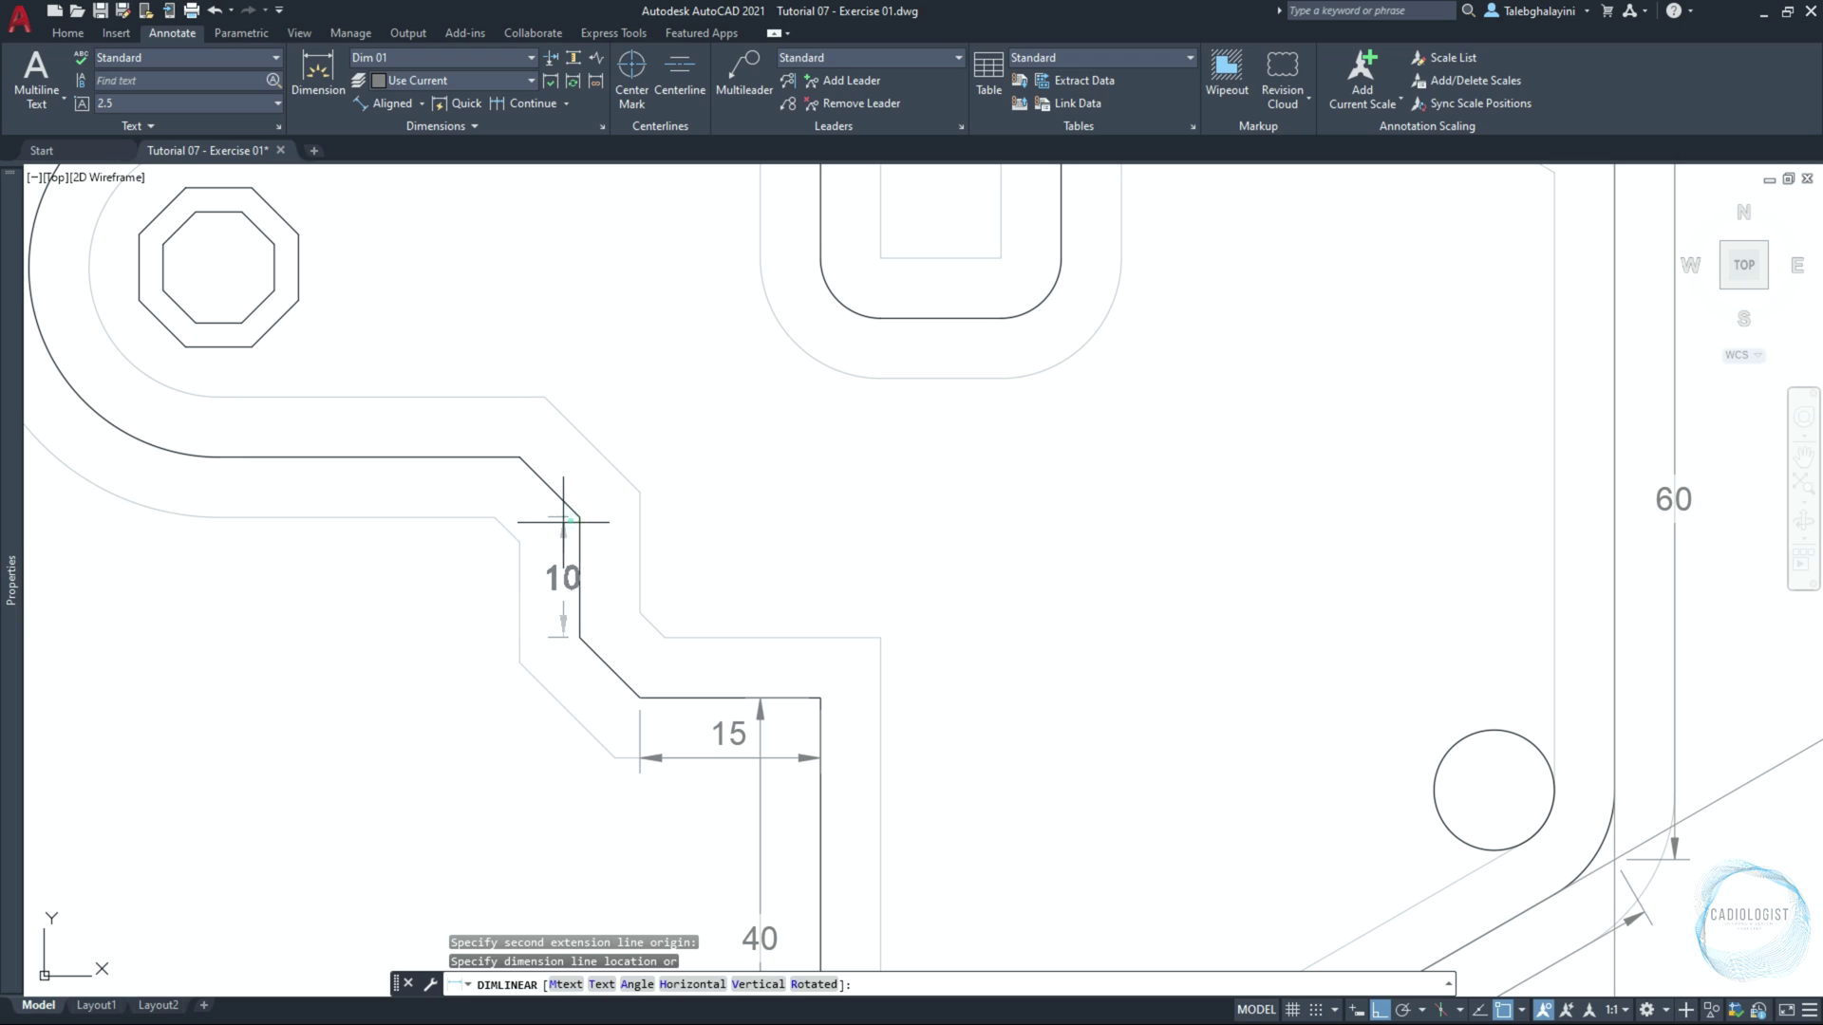
pyautogui.click(513, 543)
# Add a linear dimension to the left arm's lower straight edge, placing its line above the edge on the inner guide
pyautogui.press('Return')
pyautogui.click(519, 457)
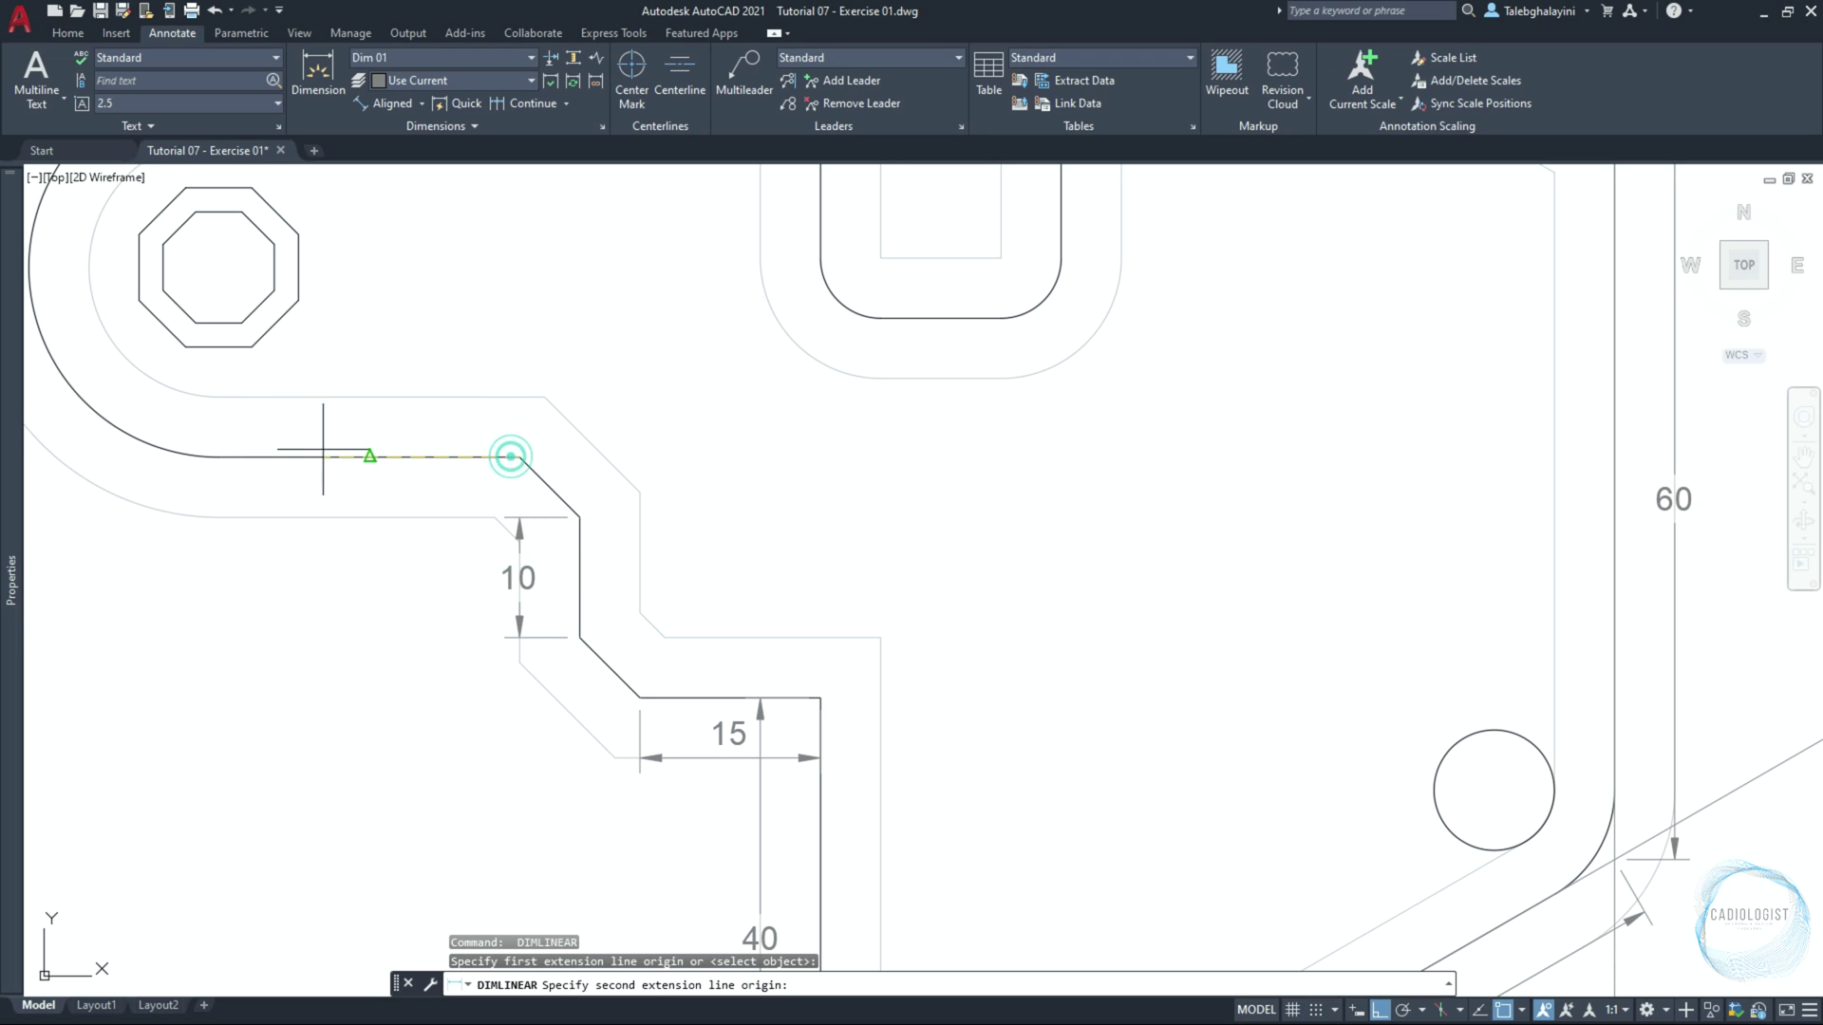
pyautogui.click(219, 457)
pyautogui.click(302, 403)
# Add vertical linear dimensions for the slot's left and right walls down to its bottom edge, their lines on the guide inside the slot
pyautogui.scroll(-3, 481, 358)
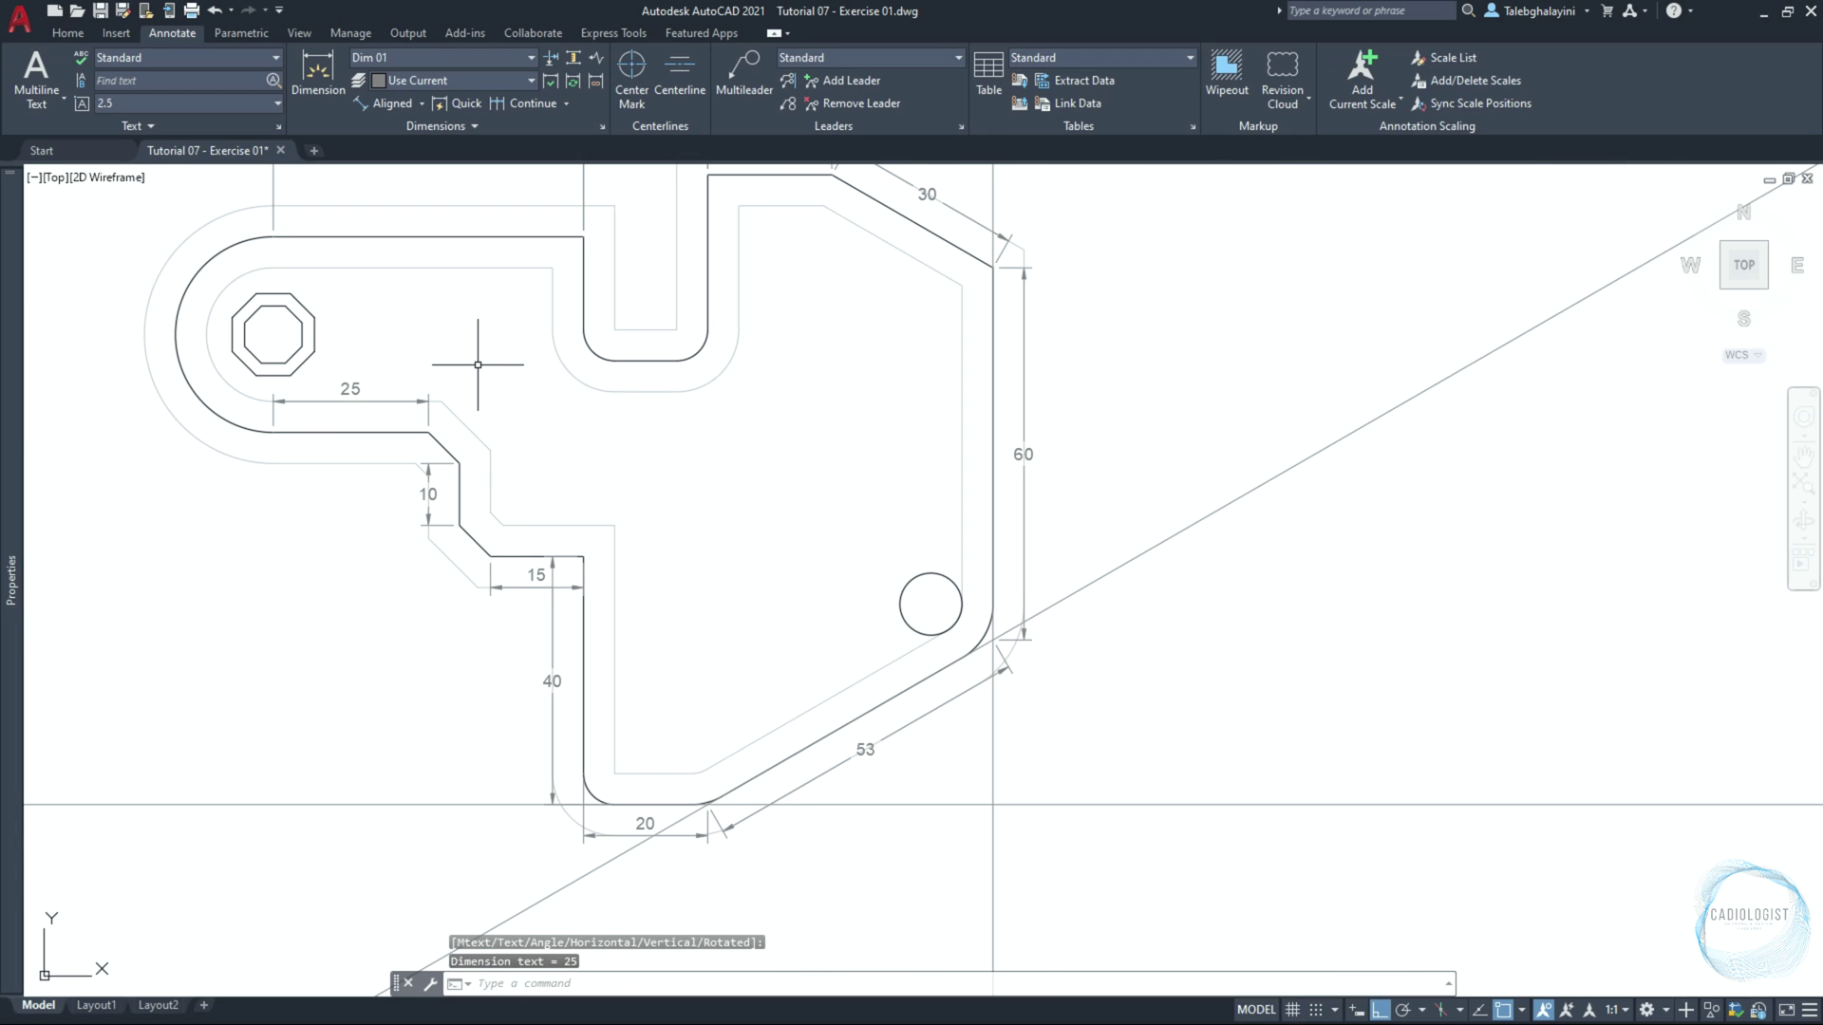
pyautogui.press('Return')
pyautogui.scroll(3, 543, 482)
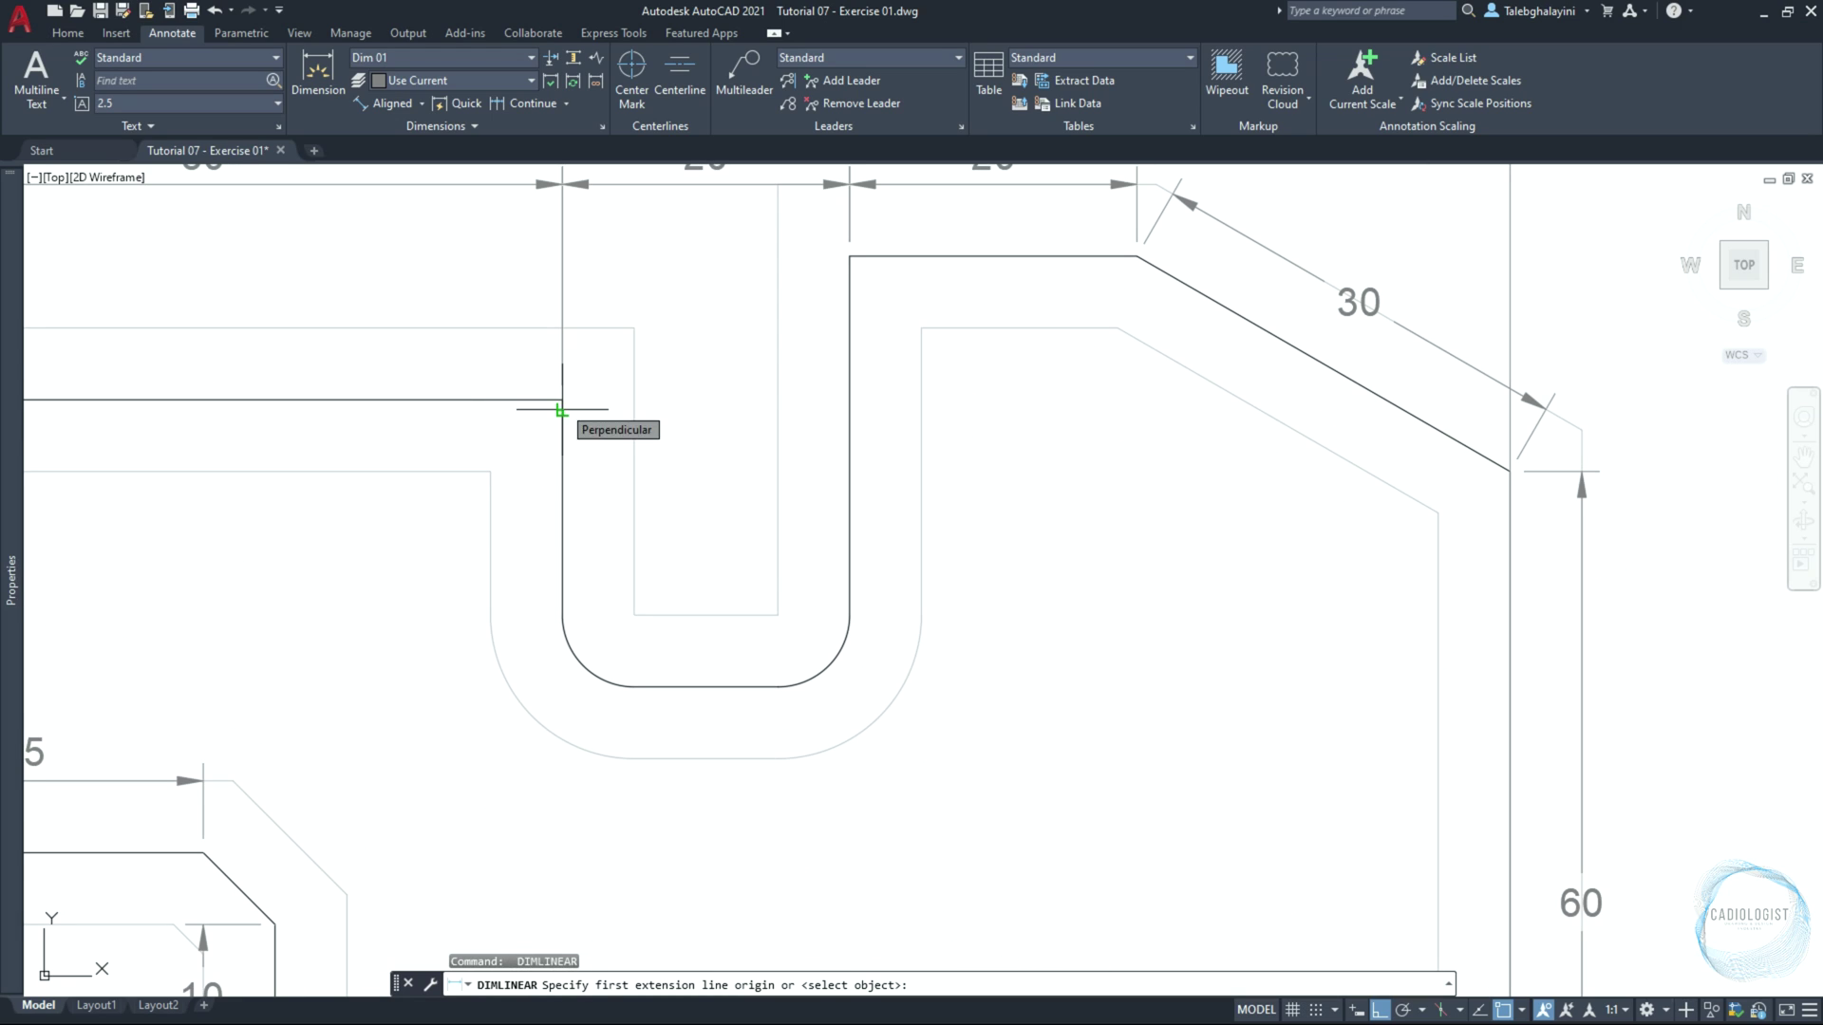
pyautogui.click(561, 408)
pyautogui.click(633, 684)
pyautogui.click(631, 564)
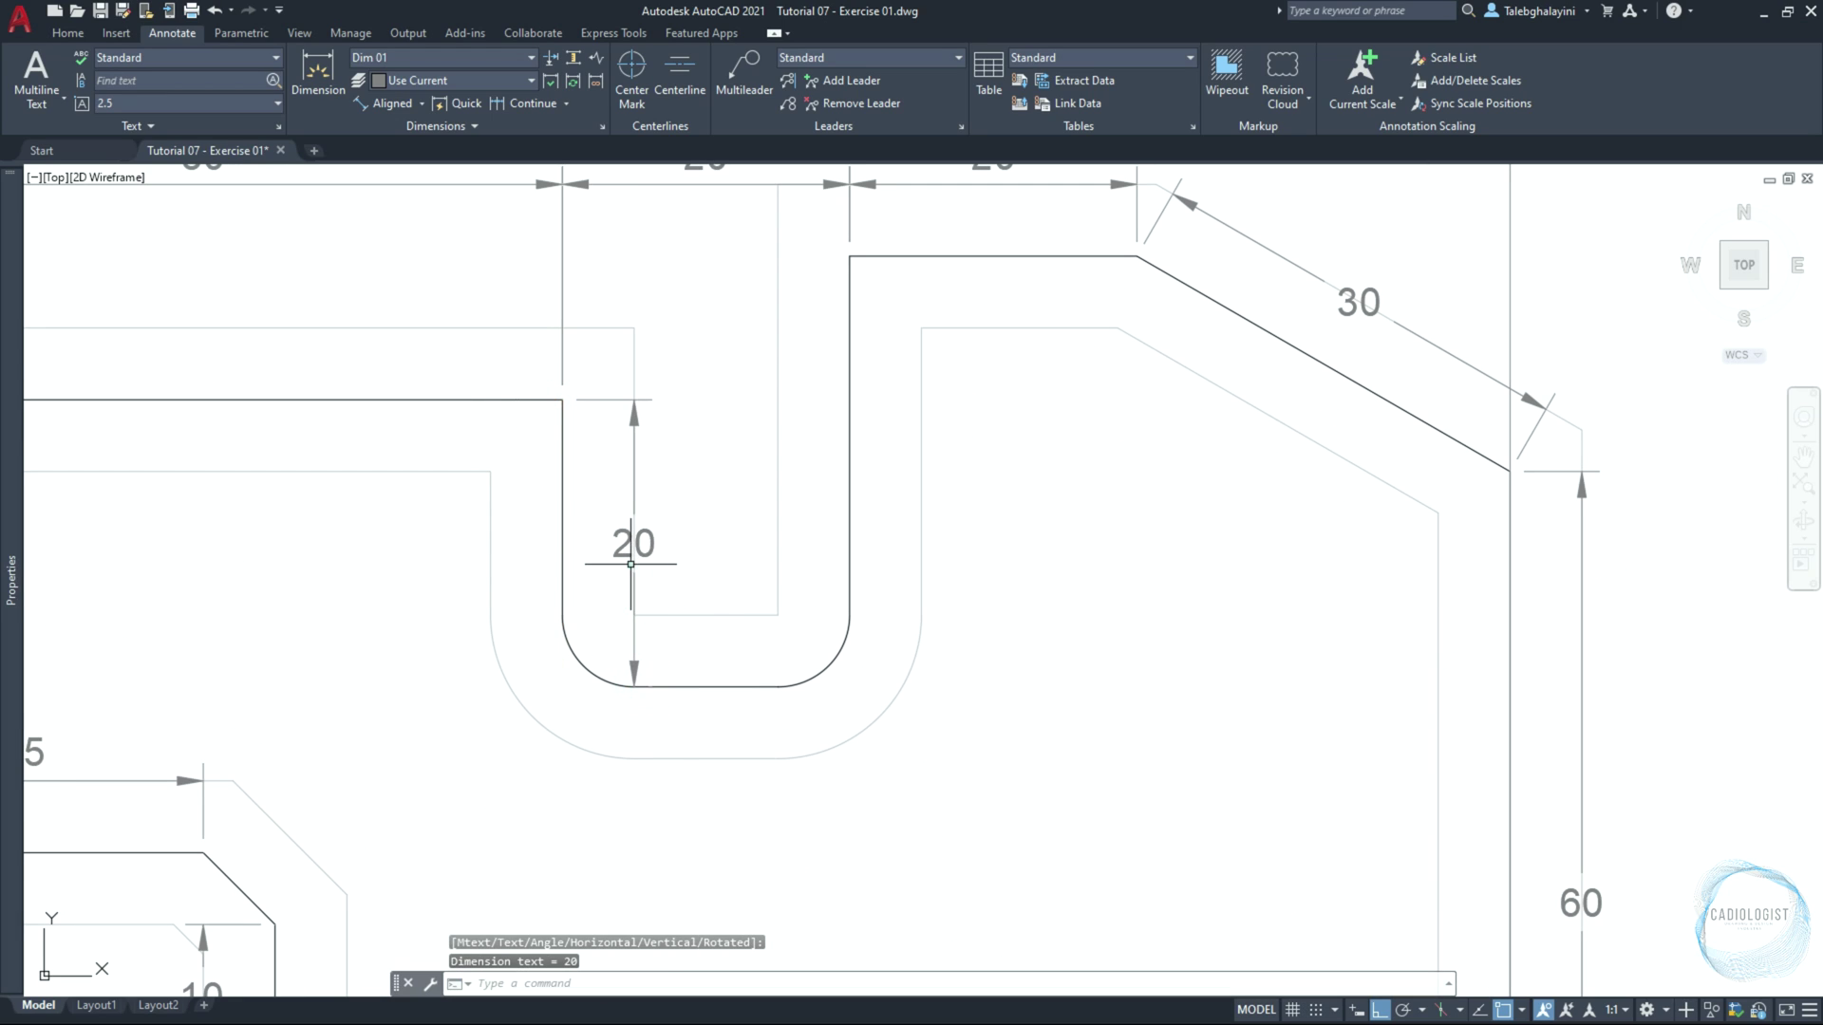
pyautogui.press('Return')
pyautogui.click(849, 256)
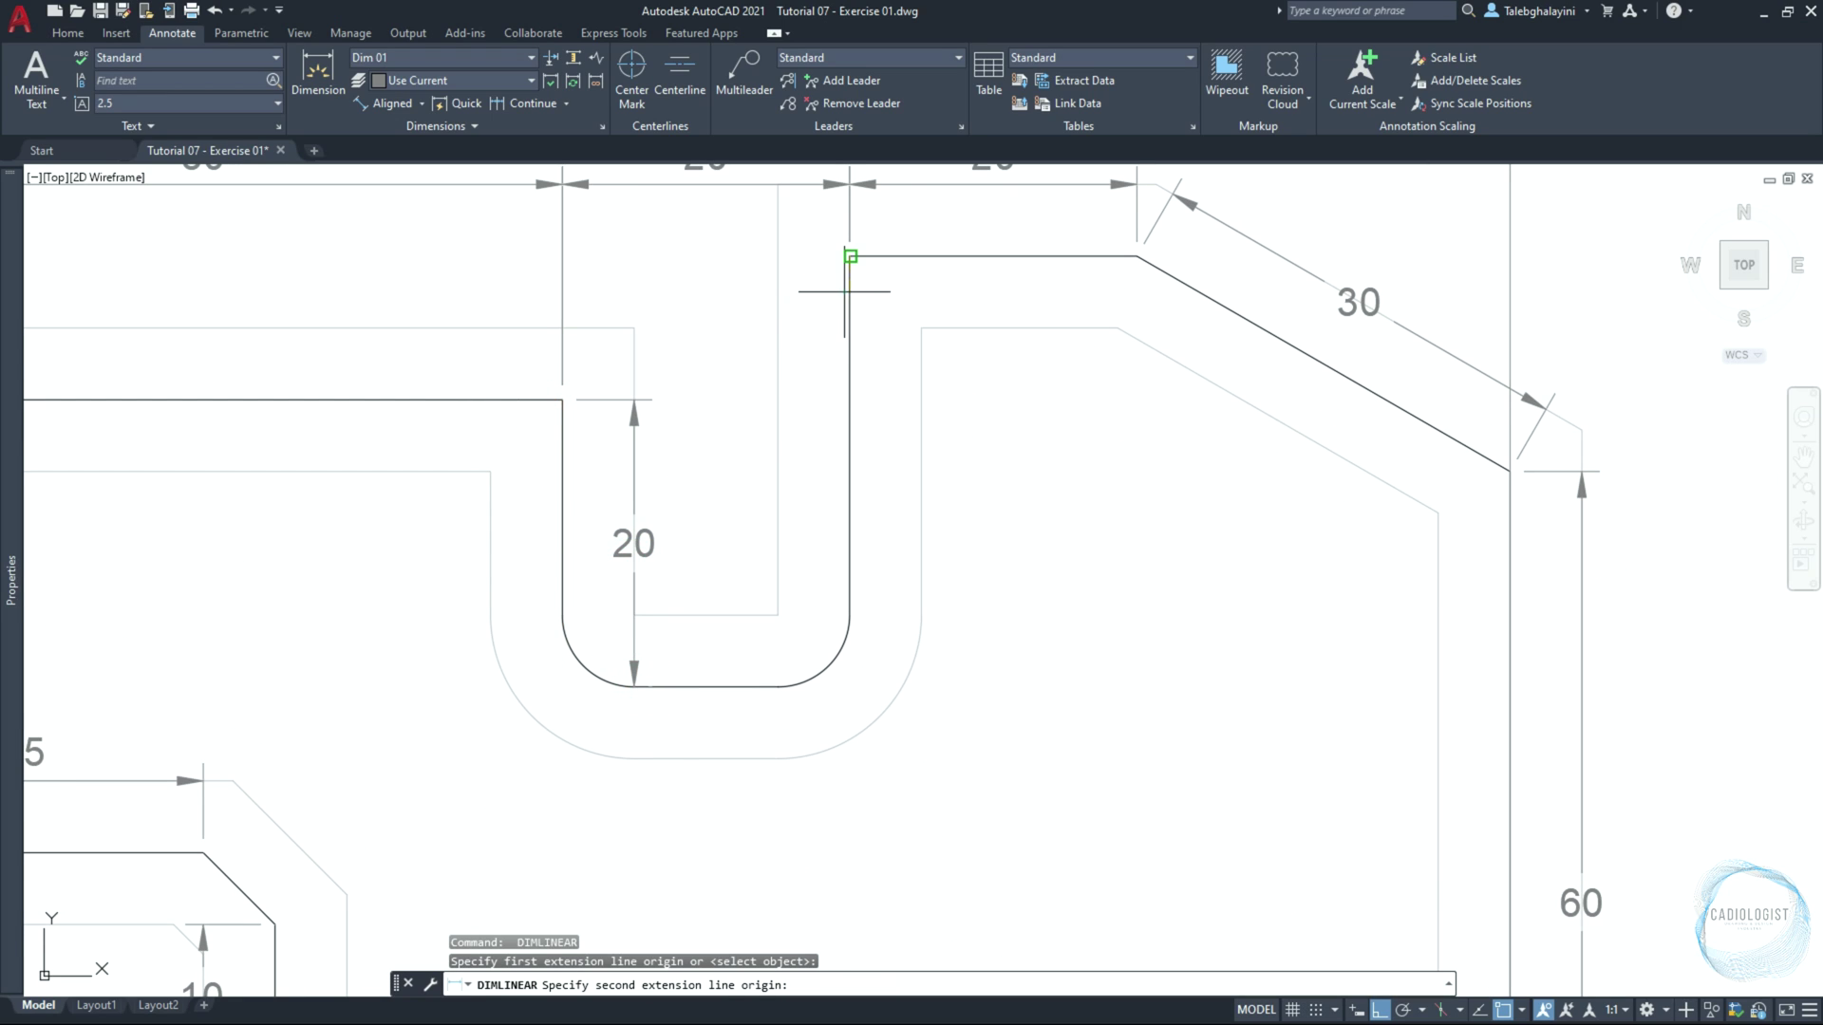
pyautogui.click(777, 686)
pyautogui.click(774, 585)
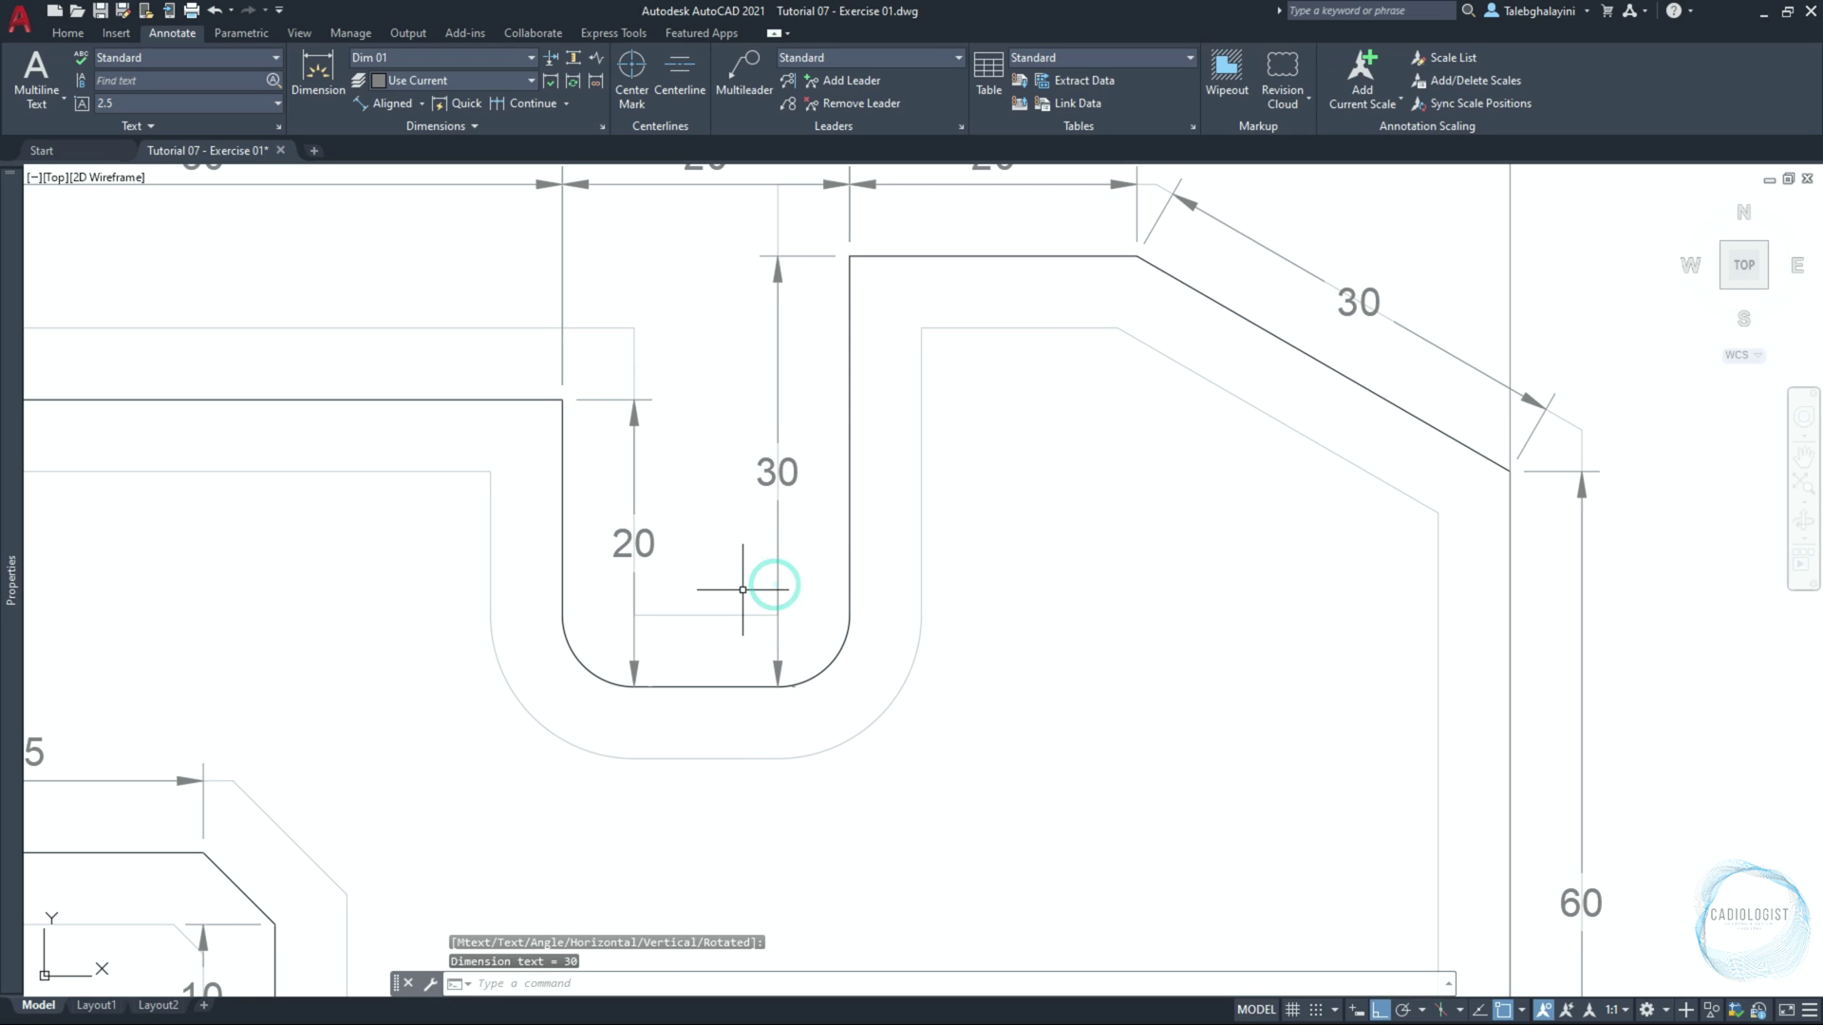
# Add an aligned dimension to the lower small sloped edge of the stepped corner, placing its line on the outer guide
pyautogui.scroll(-4, 743, 590)
pyautogui.scroll(4, 553, 844)
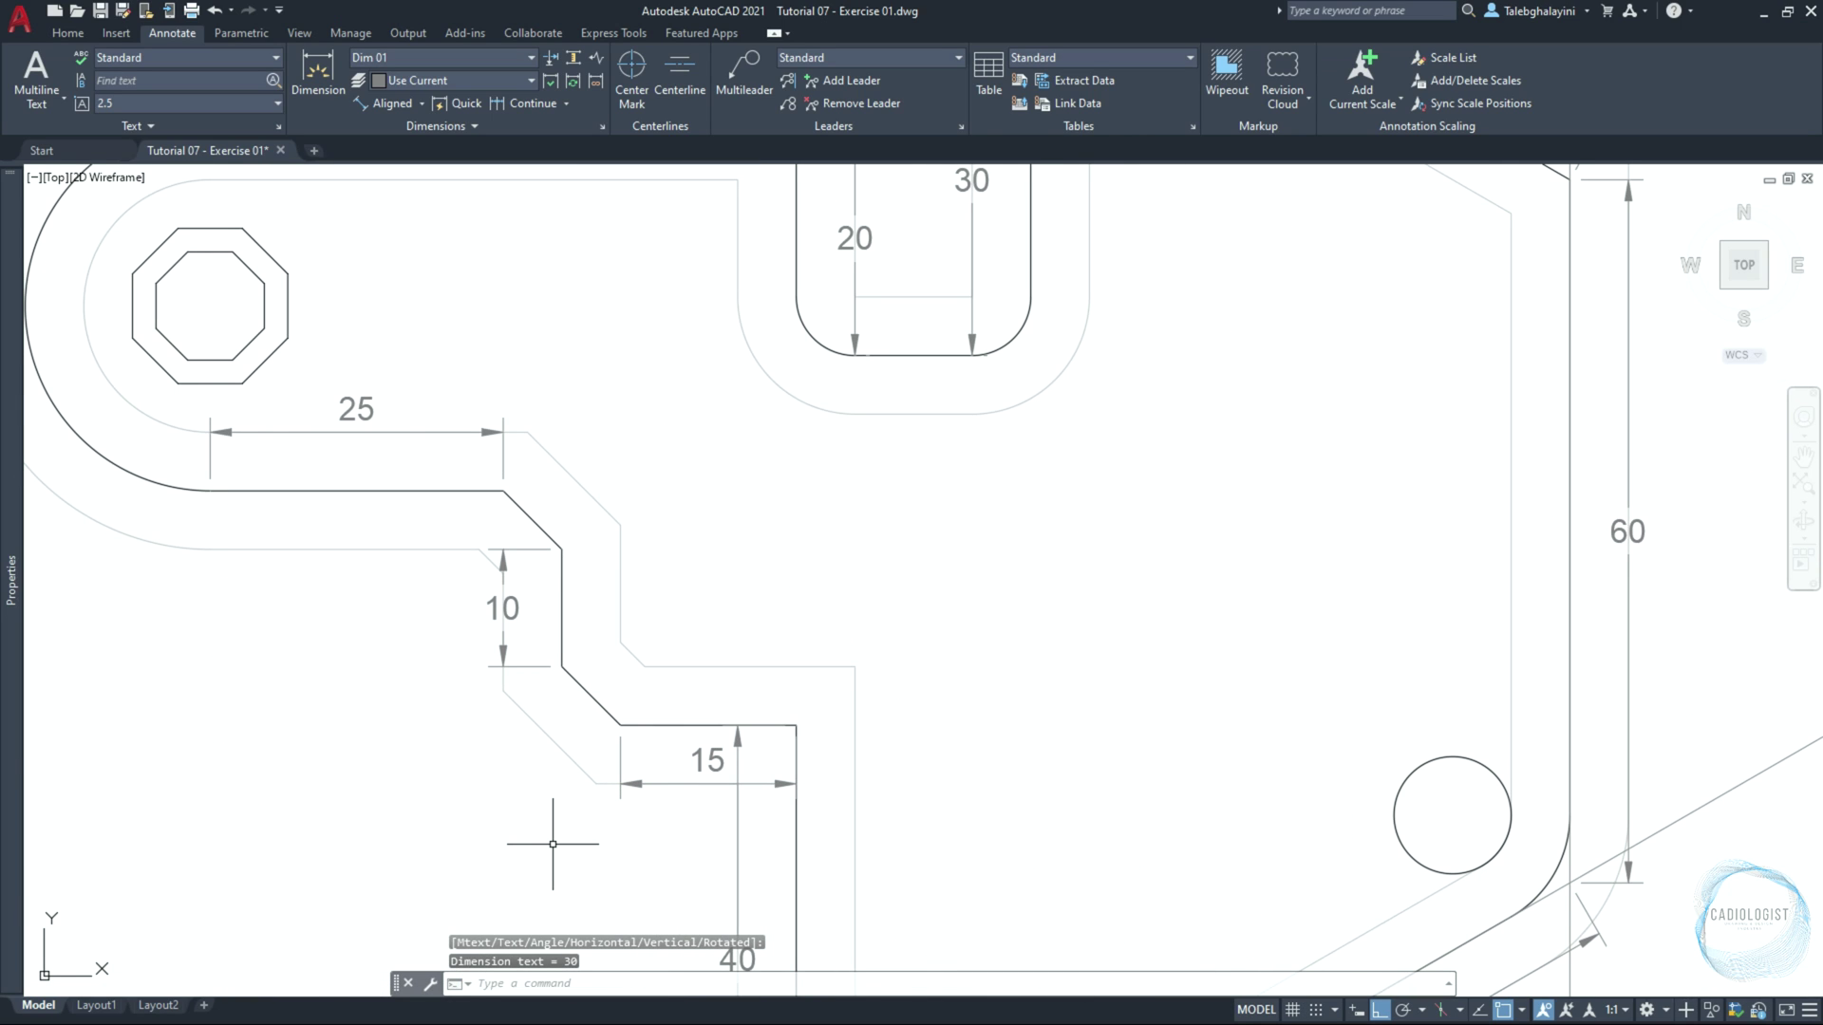
pyautogui.write('DAL')
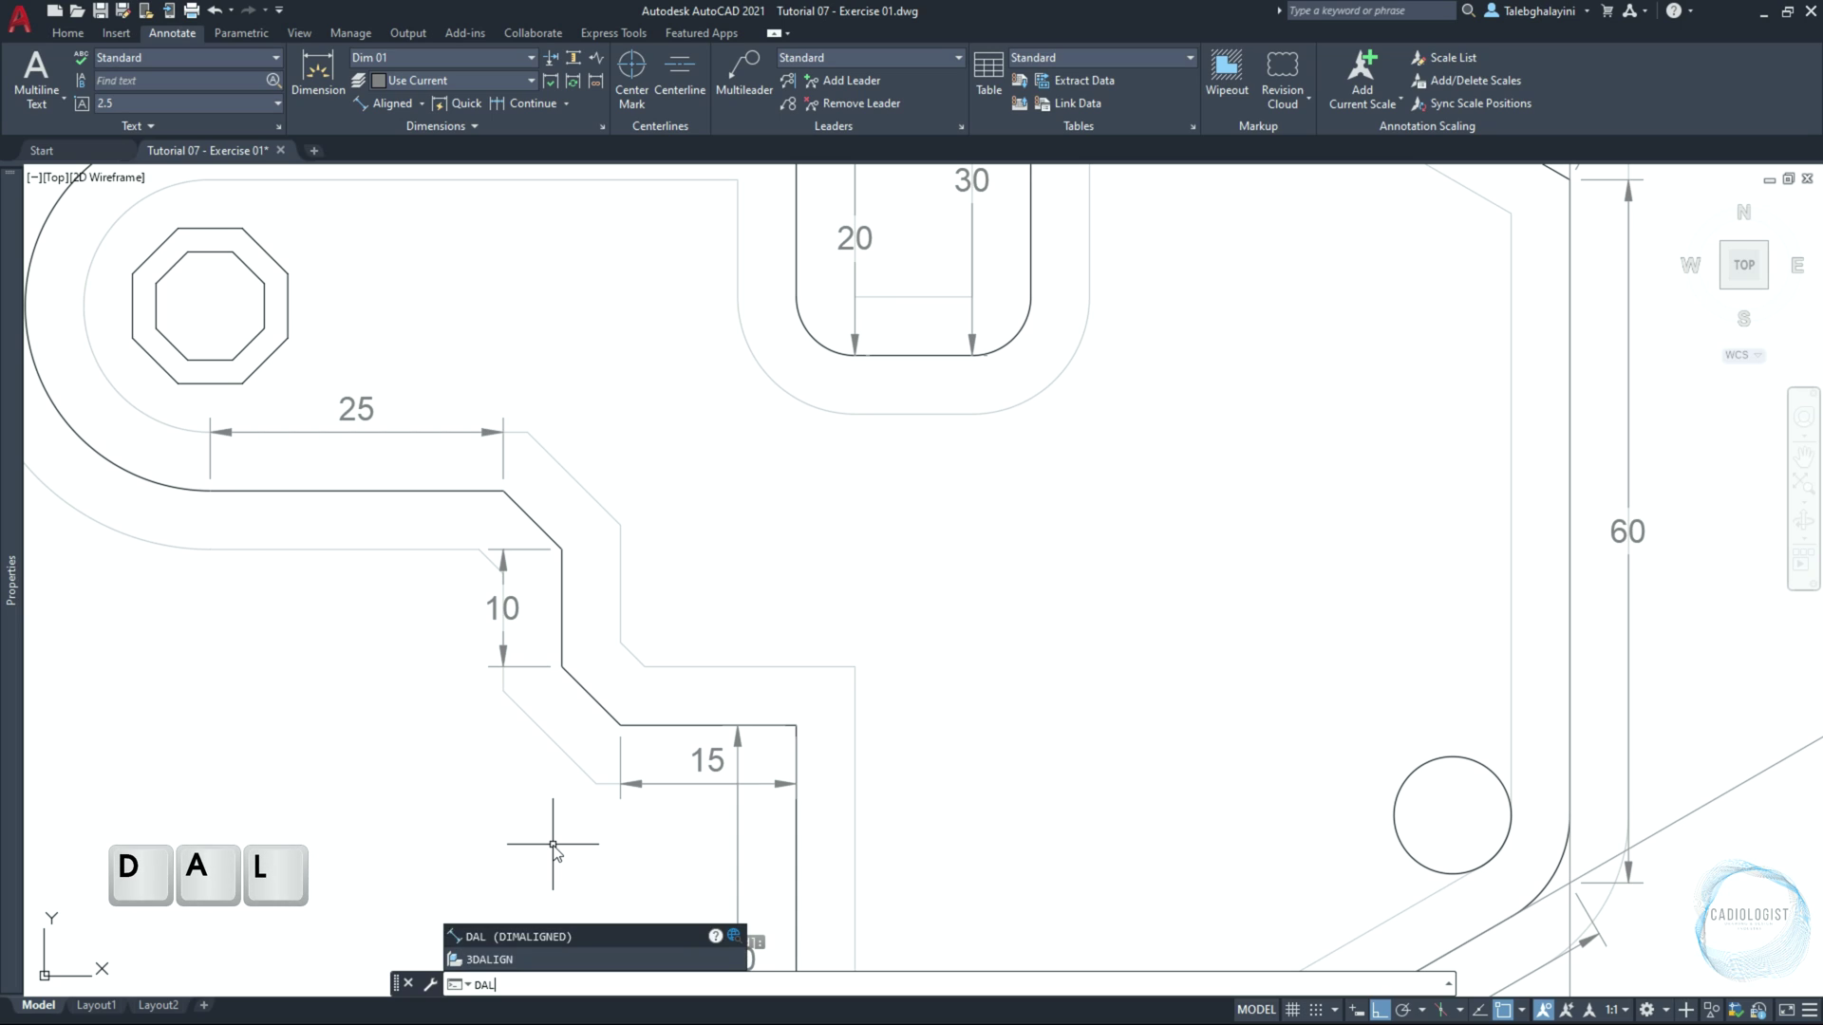
pyautogui.press('Return')
pyautogui.click(620, 724)
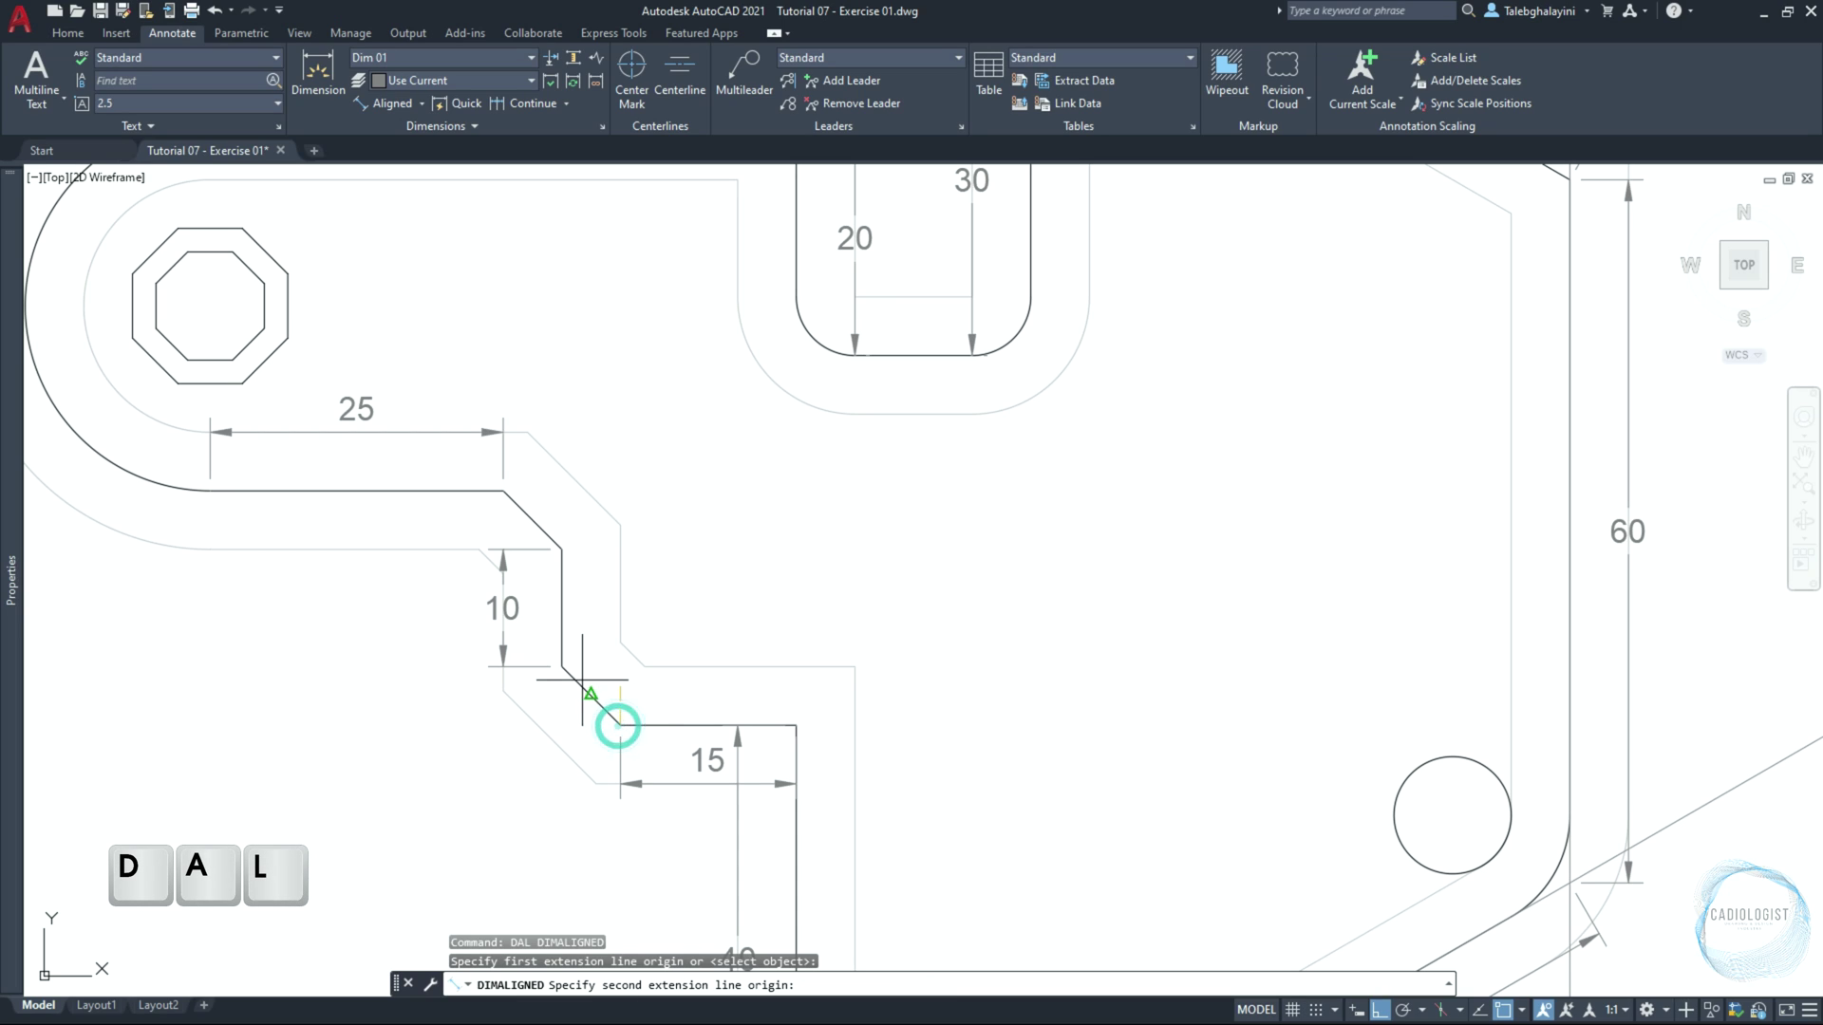
pyautogui.click(562, 667)
pyautogui.click(541, 737)
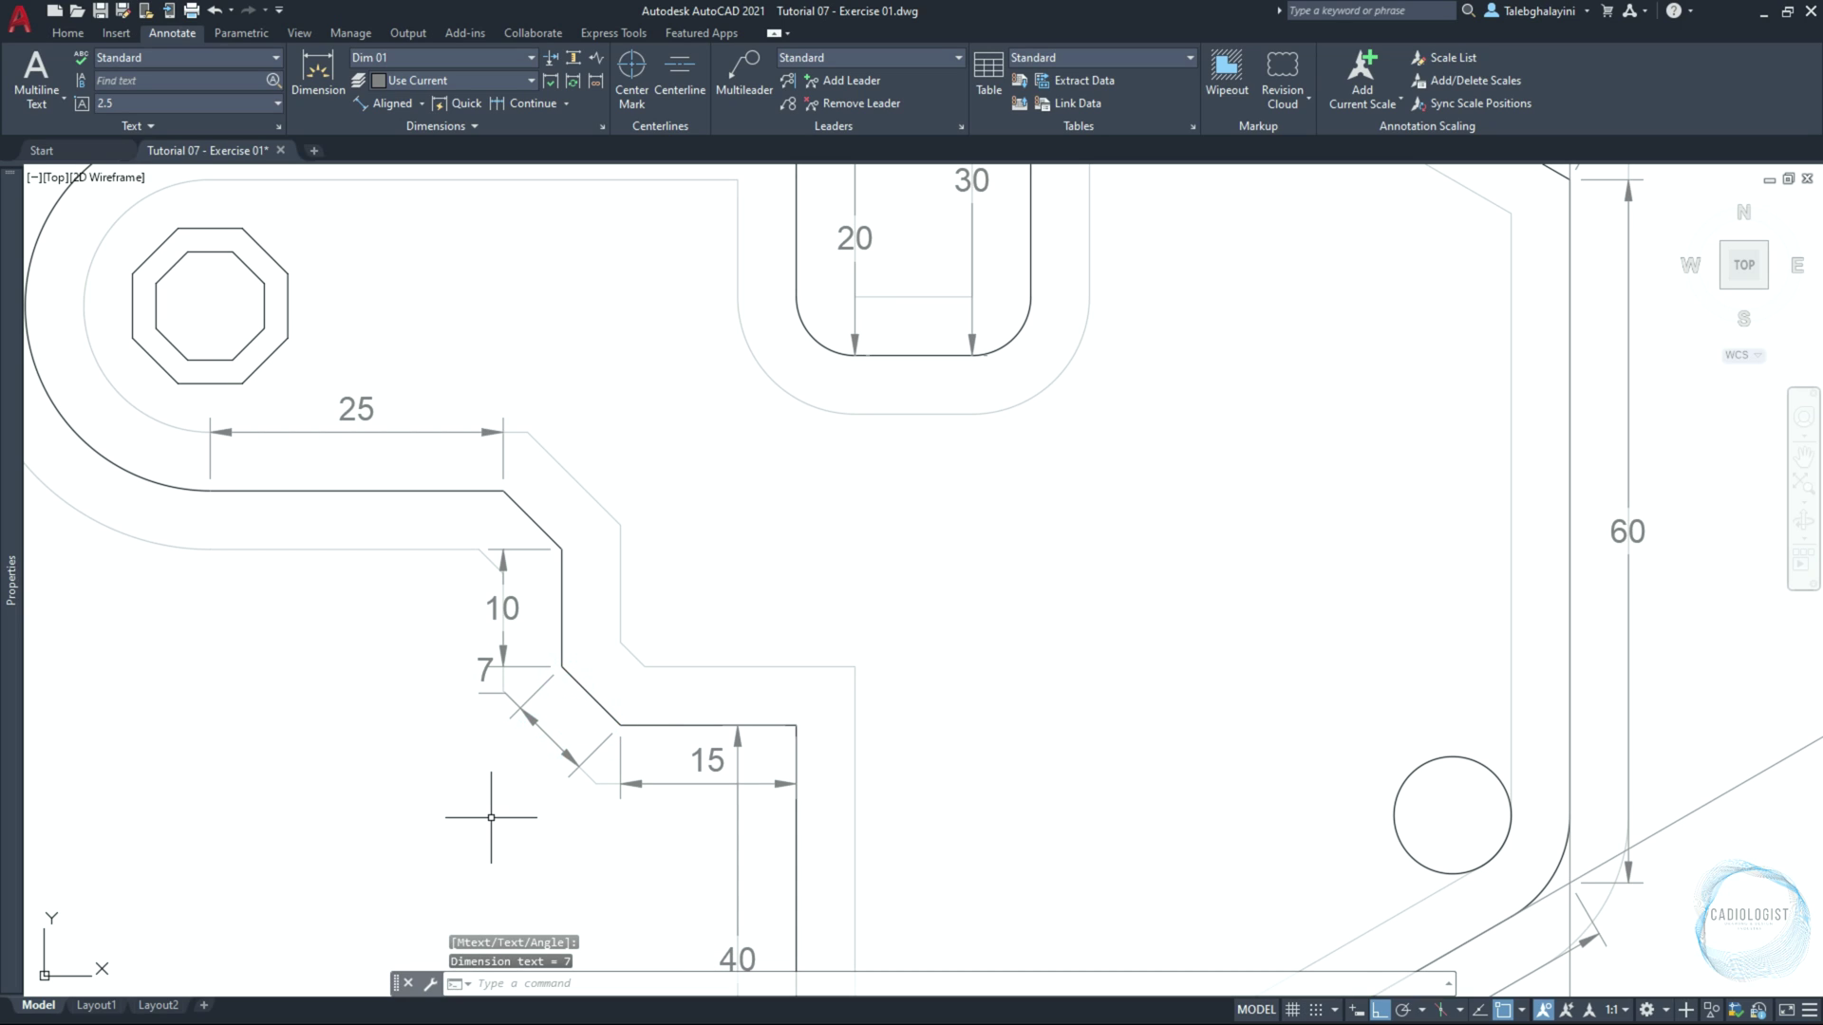
# Add an aligned dimension to the upper small sloped edge beside the left arm, placing its line on the inner guide
pyautogui.press('Return')
pyautogui.click(562, 549)
pyautogui.click(504, 490)
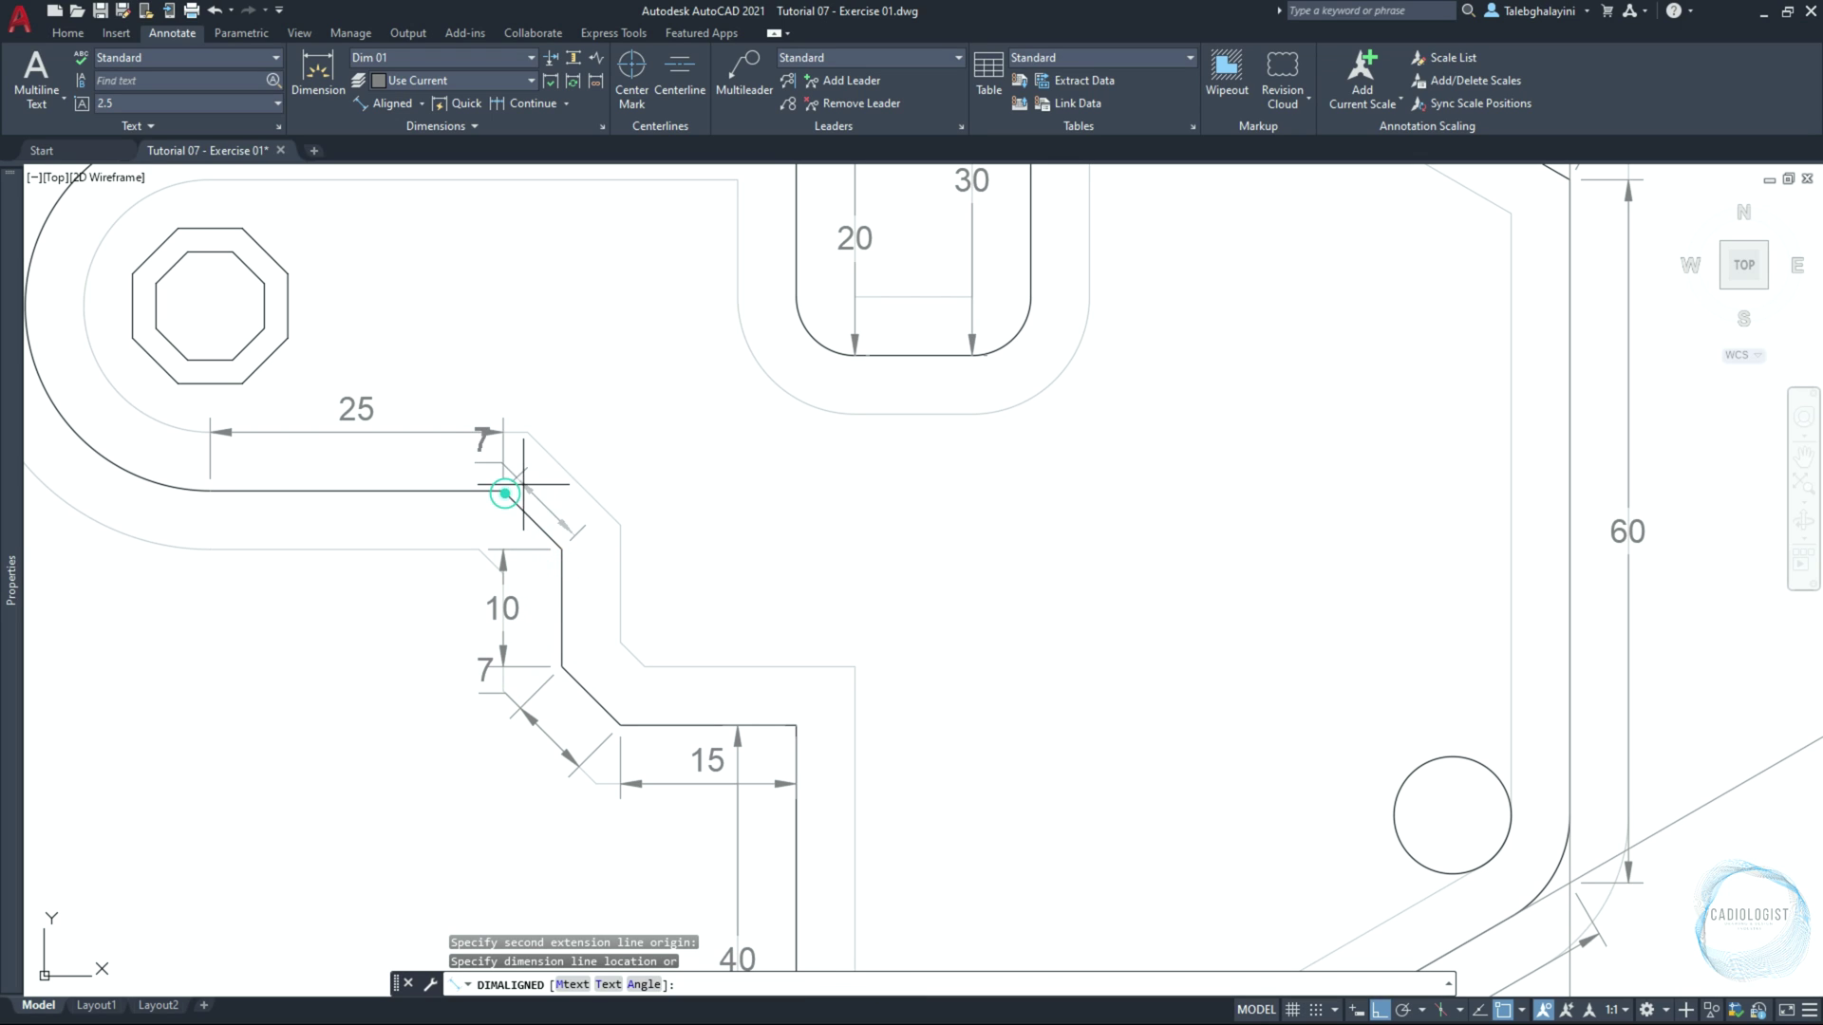
pyautogui.click(582, 480)
# Delete the three construction lines together with the outer and inner offset guide outlines
pyautogui.scroll(-3, 752, 490)
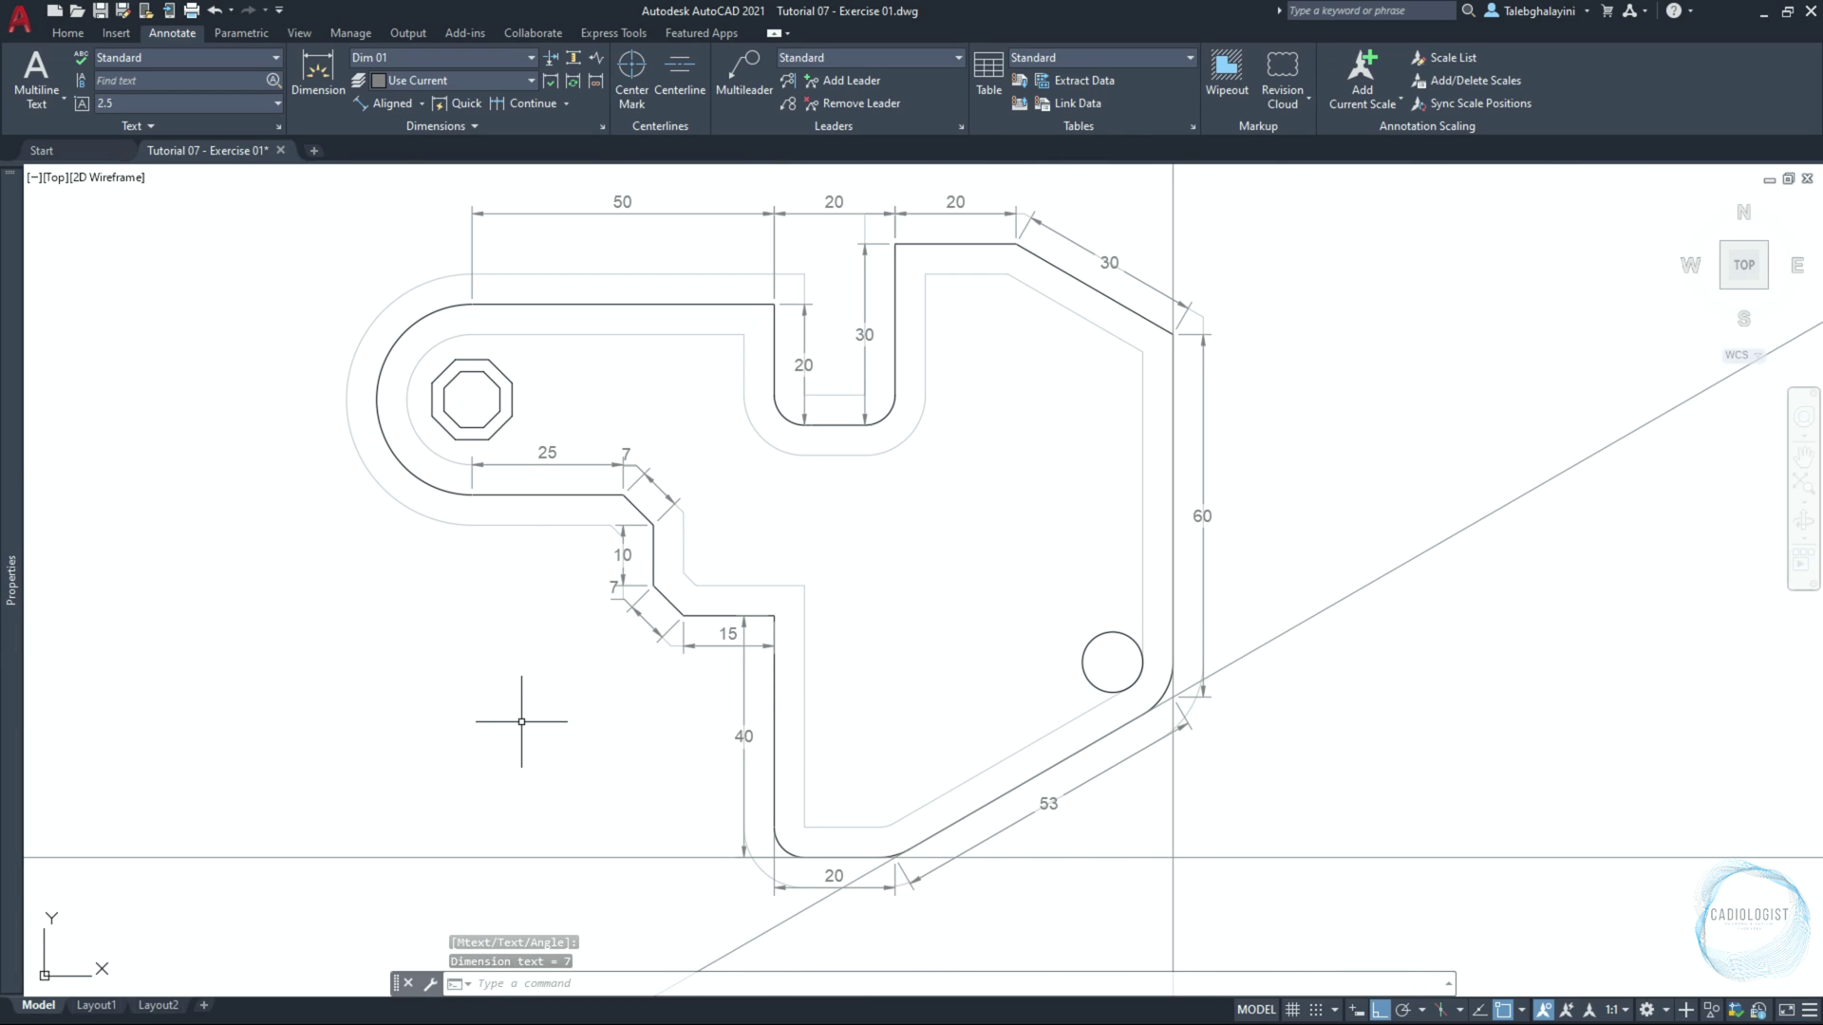
pyautogui.scroll(-3, 525, 722)
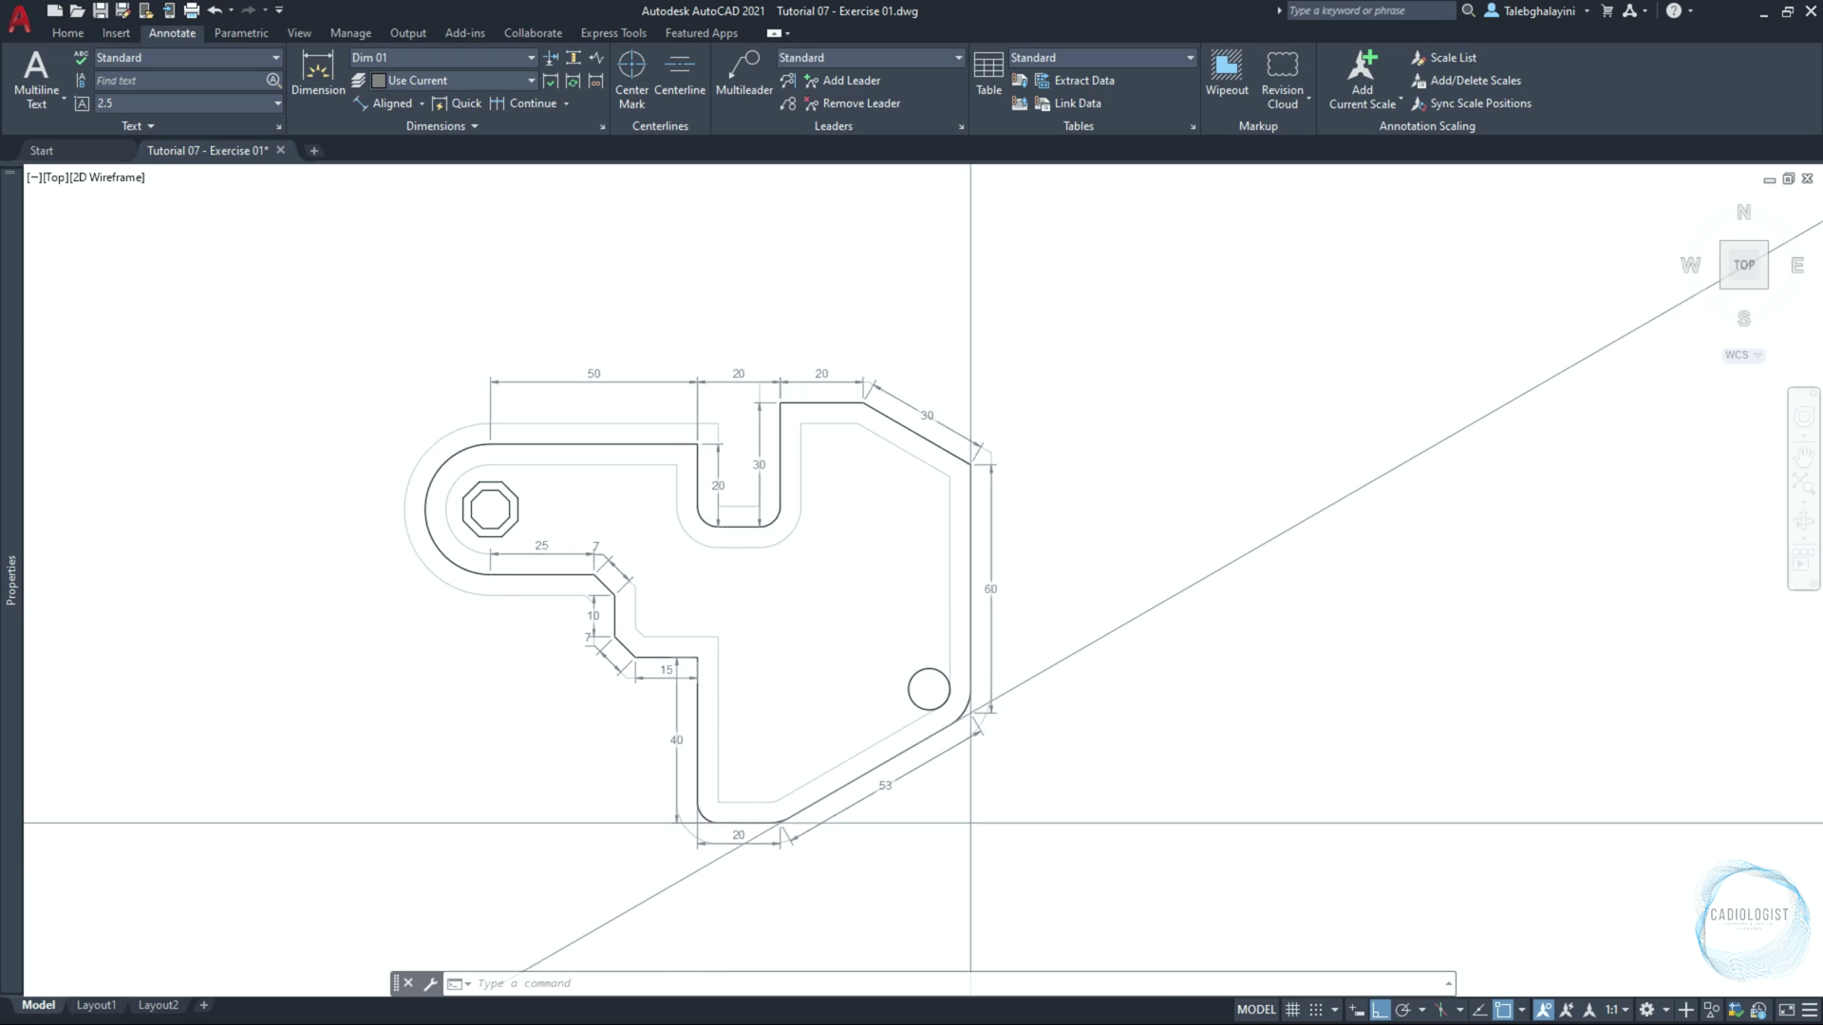
pyautogui.click(1008, 910)
pyautogui.click(917, 907)
pyautogui.click(568, 789)
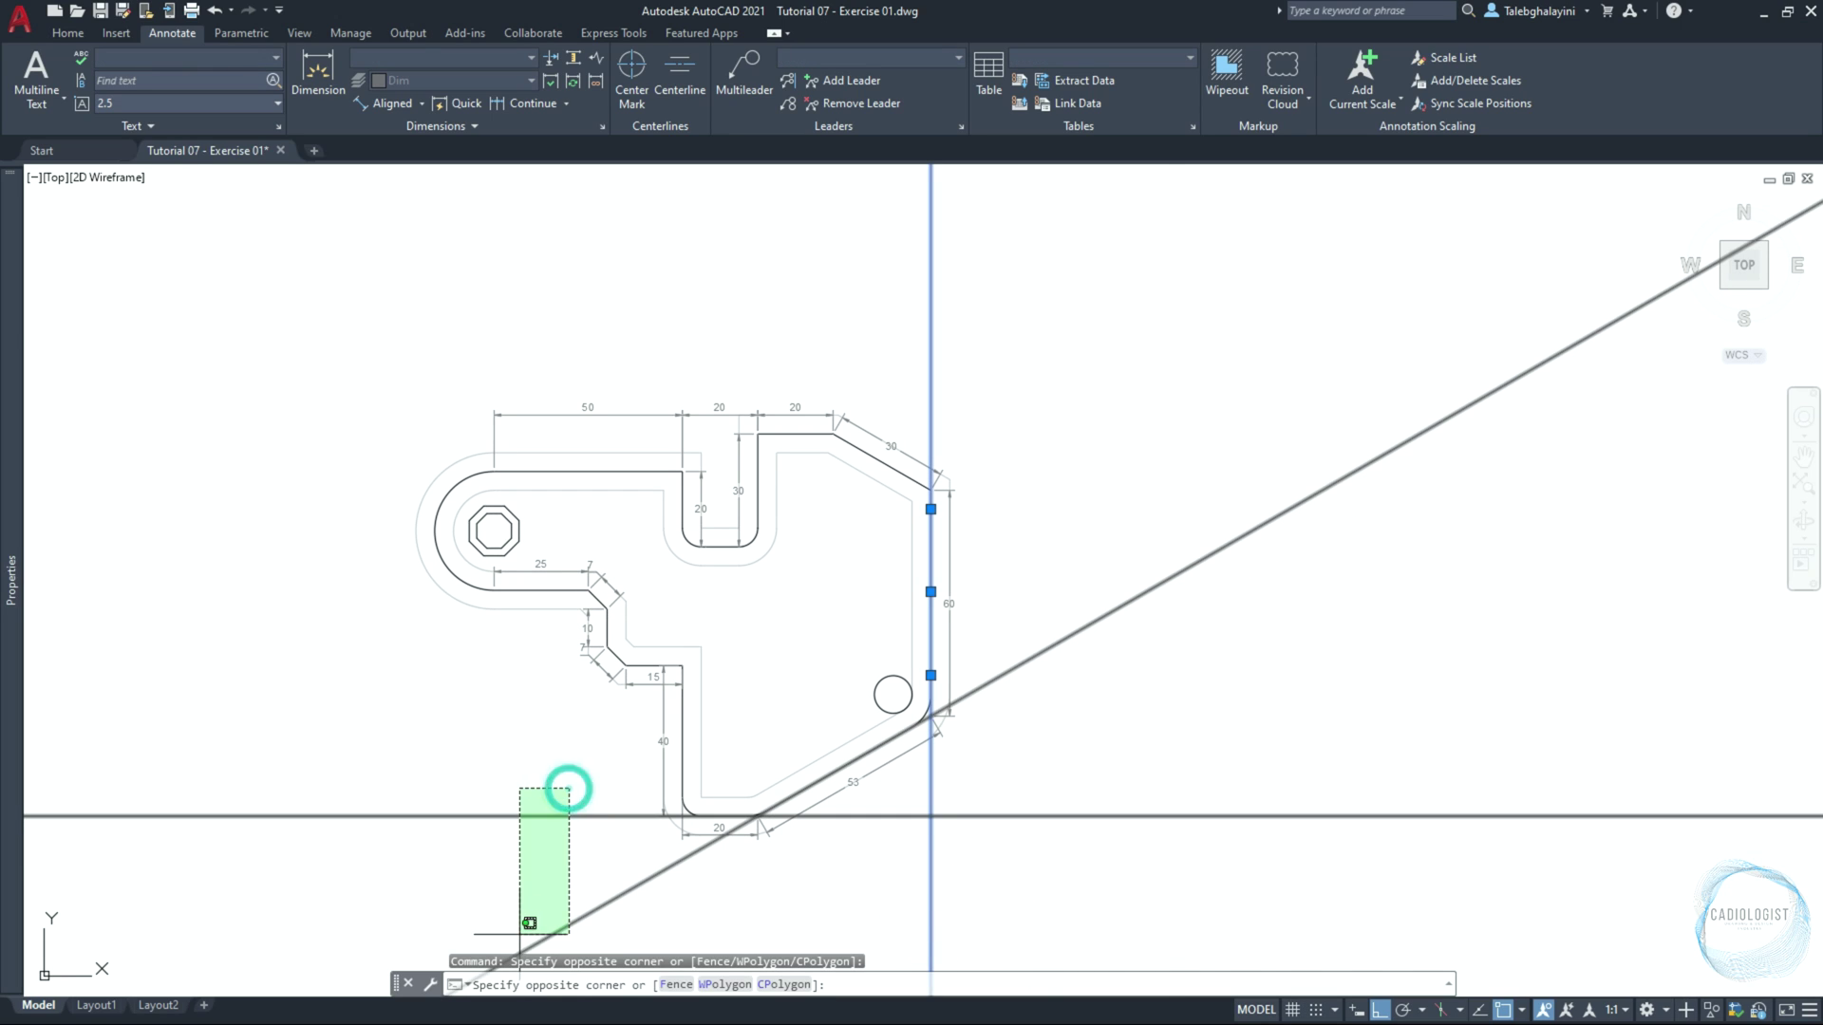
pyautogui.click(523, 935)
pyautogui.click(430, 574)
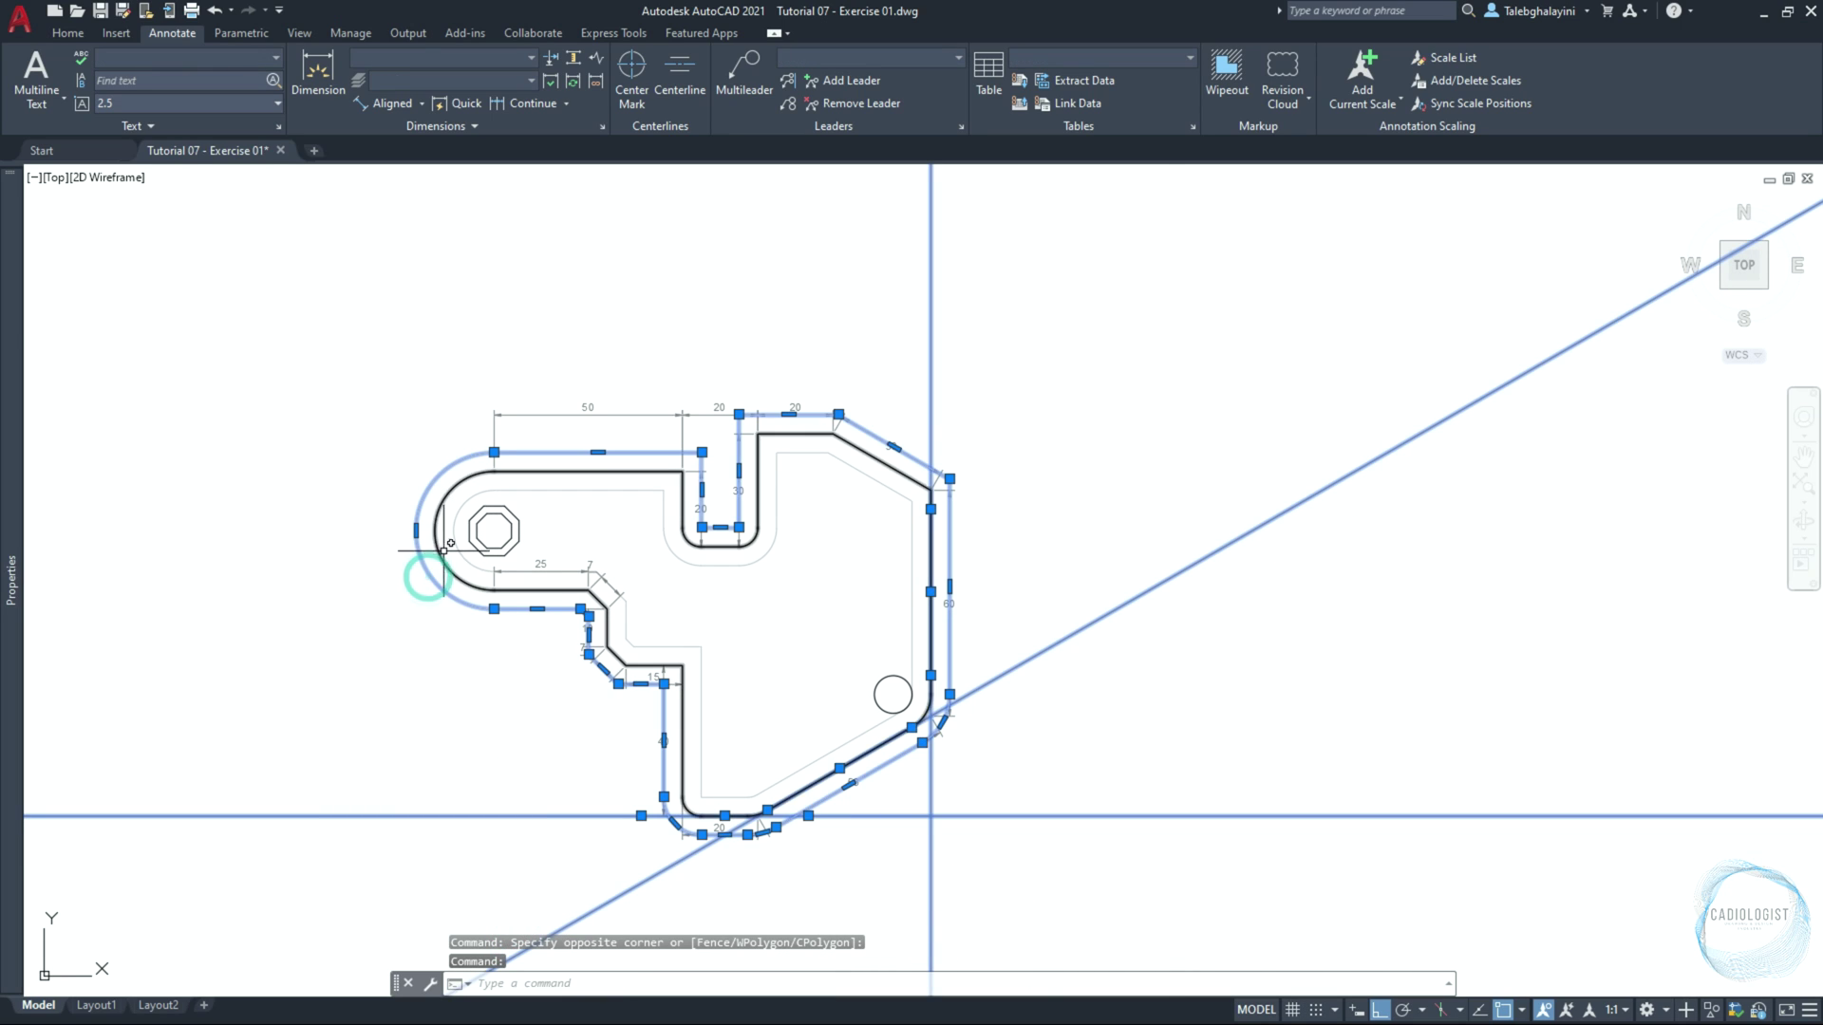
pyautogui.click(455, 546)
pyautogui.press('Delete')
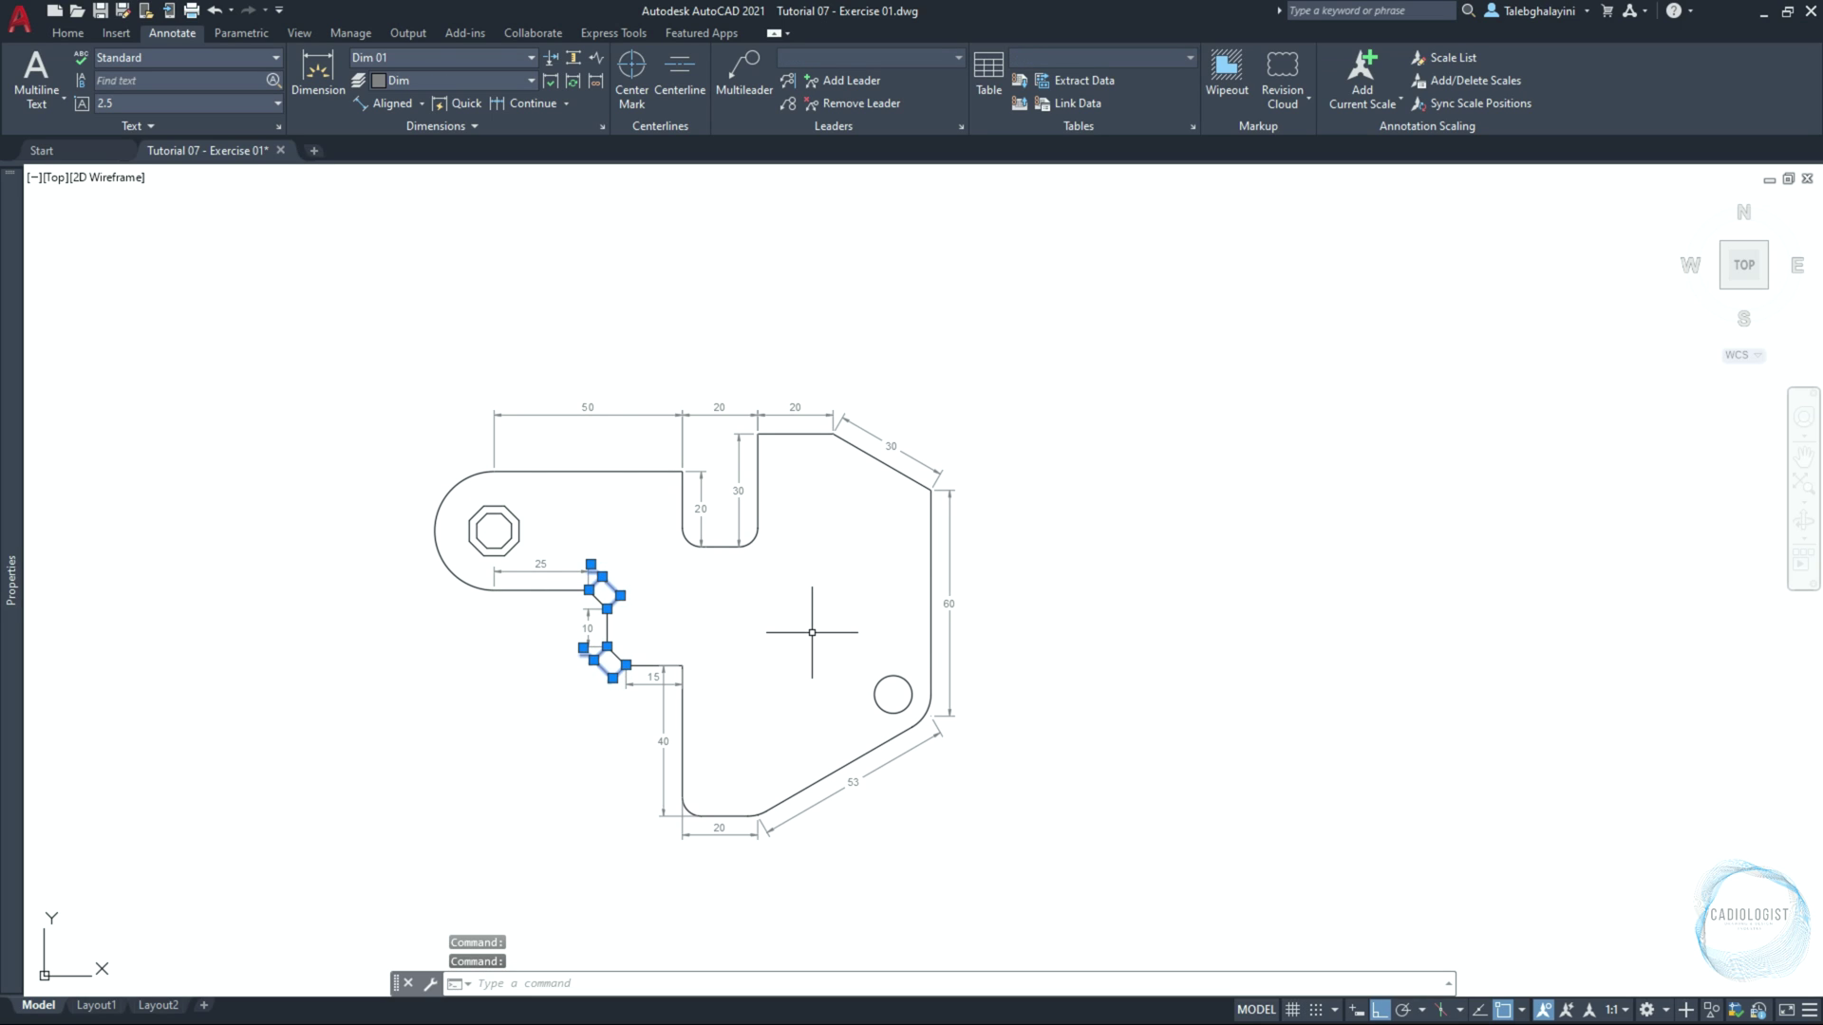
# Set the vertical text position of the two small sloped-edge aligned dimensions to Outside
pyautogui.moveTo(8, 456)
pyautogui.scroll(-10, 224, 600)
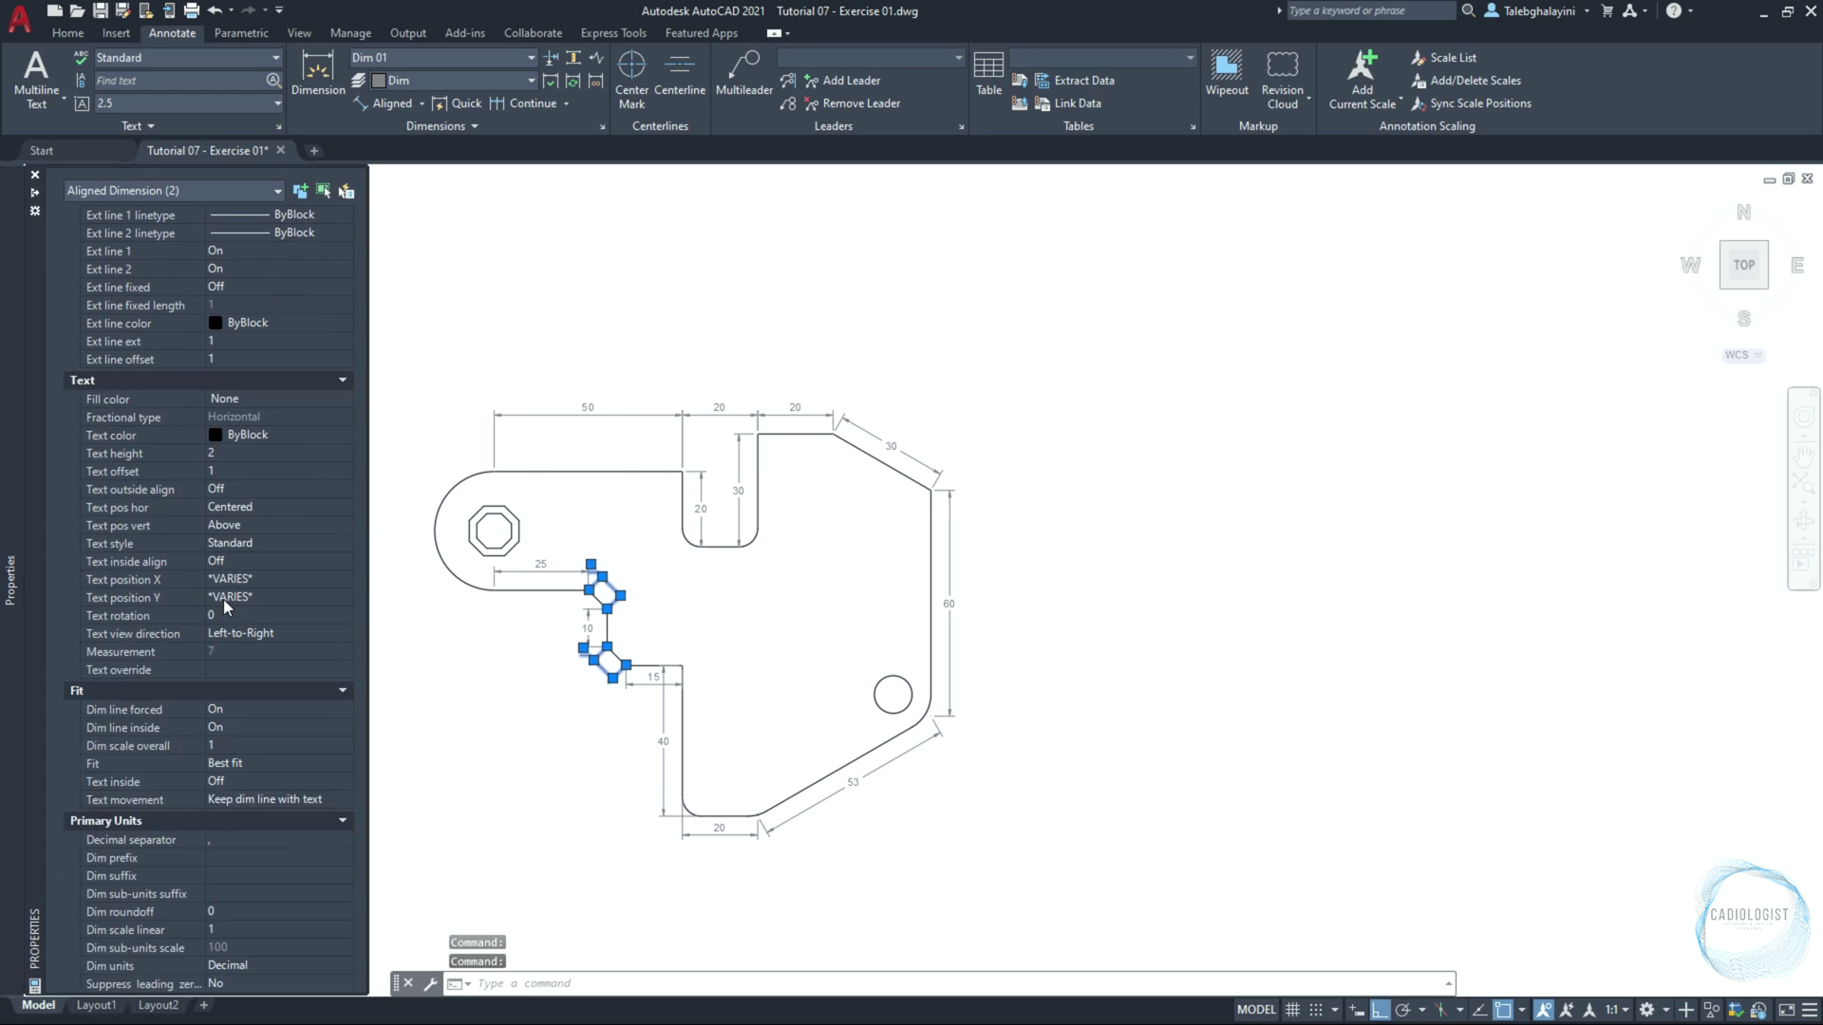
pyautogui.scroll(-1, 224, 600)
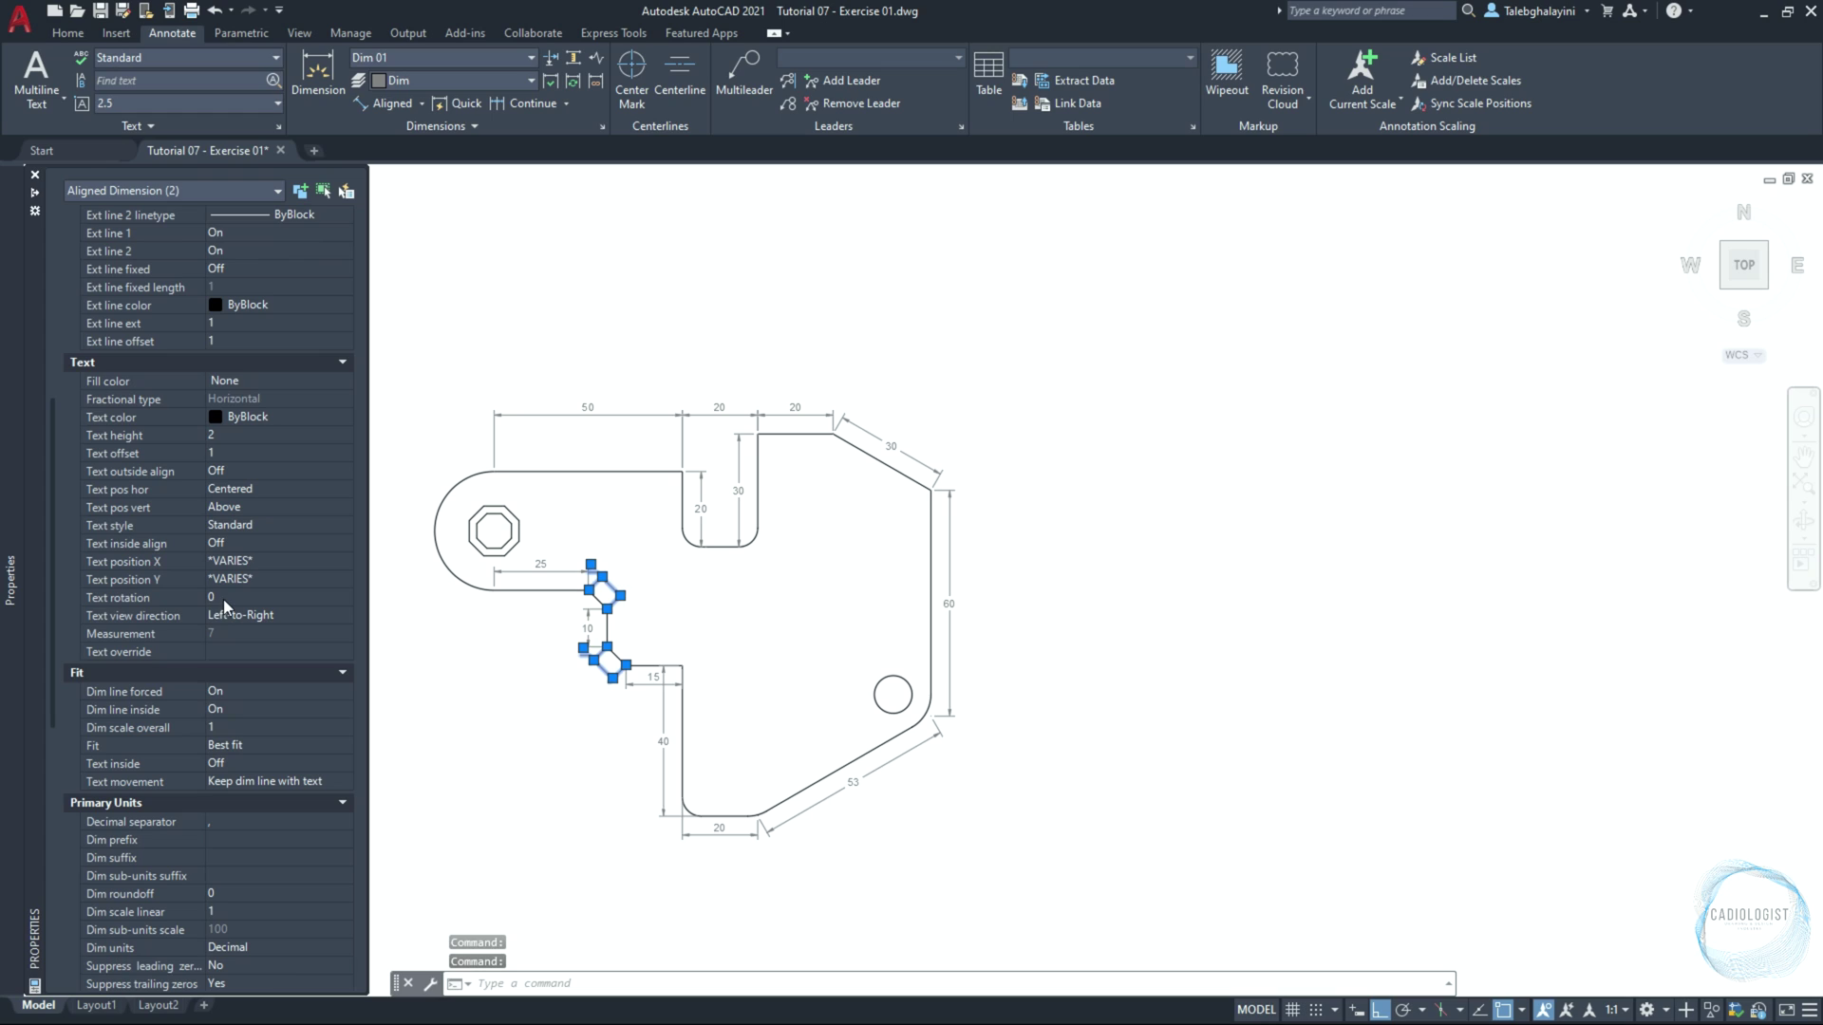
pyautogui.click(273, 508)
pyautogui.click(273, 507)
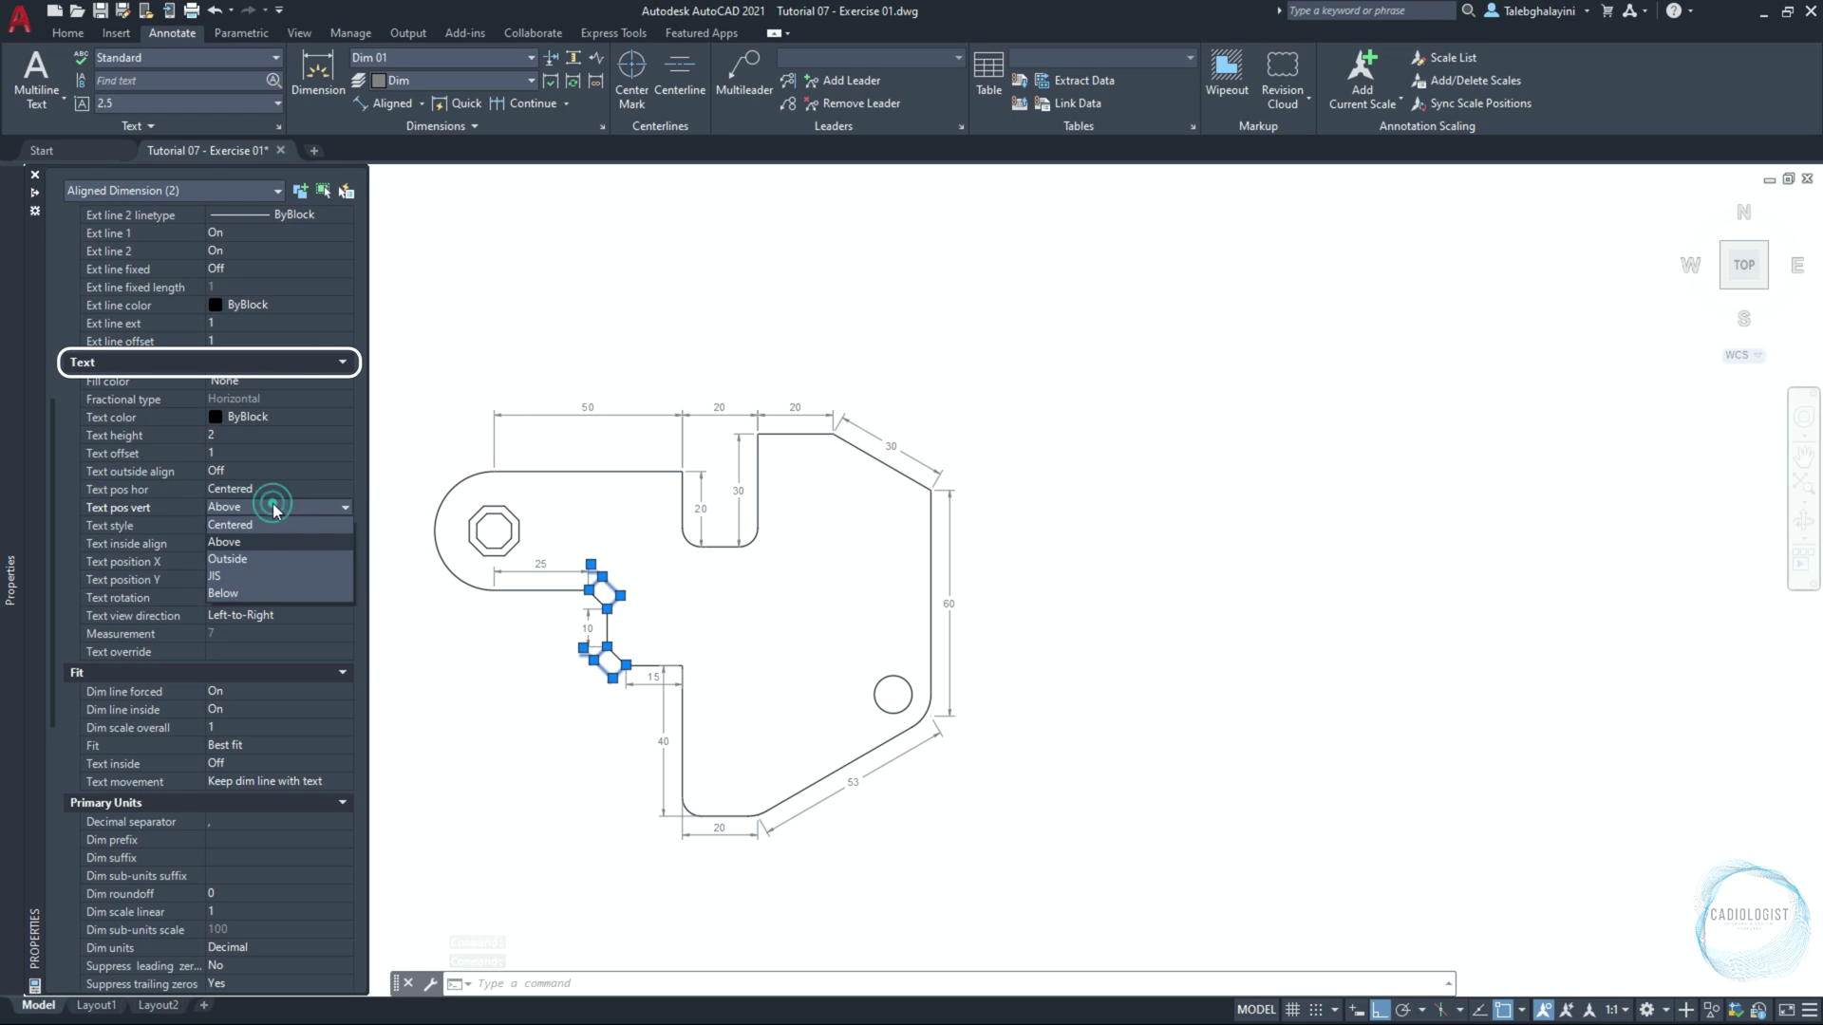
pyautogui.click(272, 559)
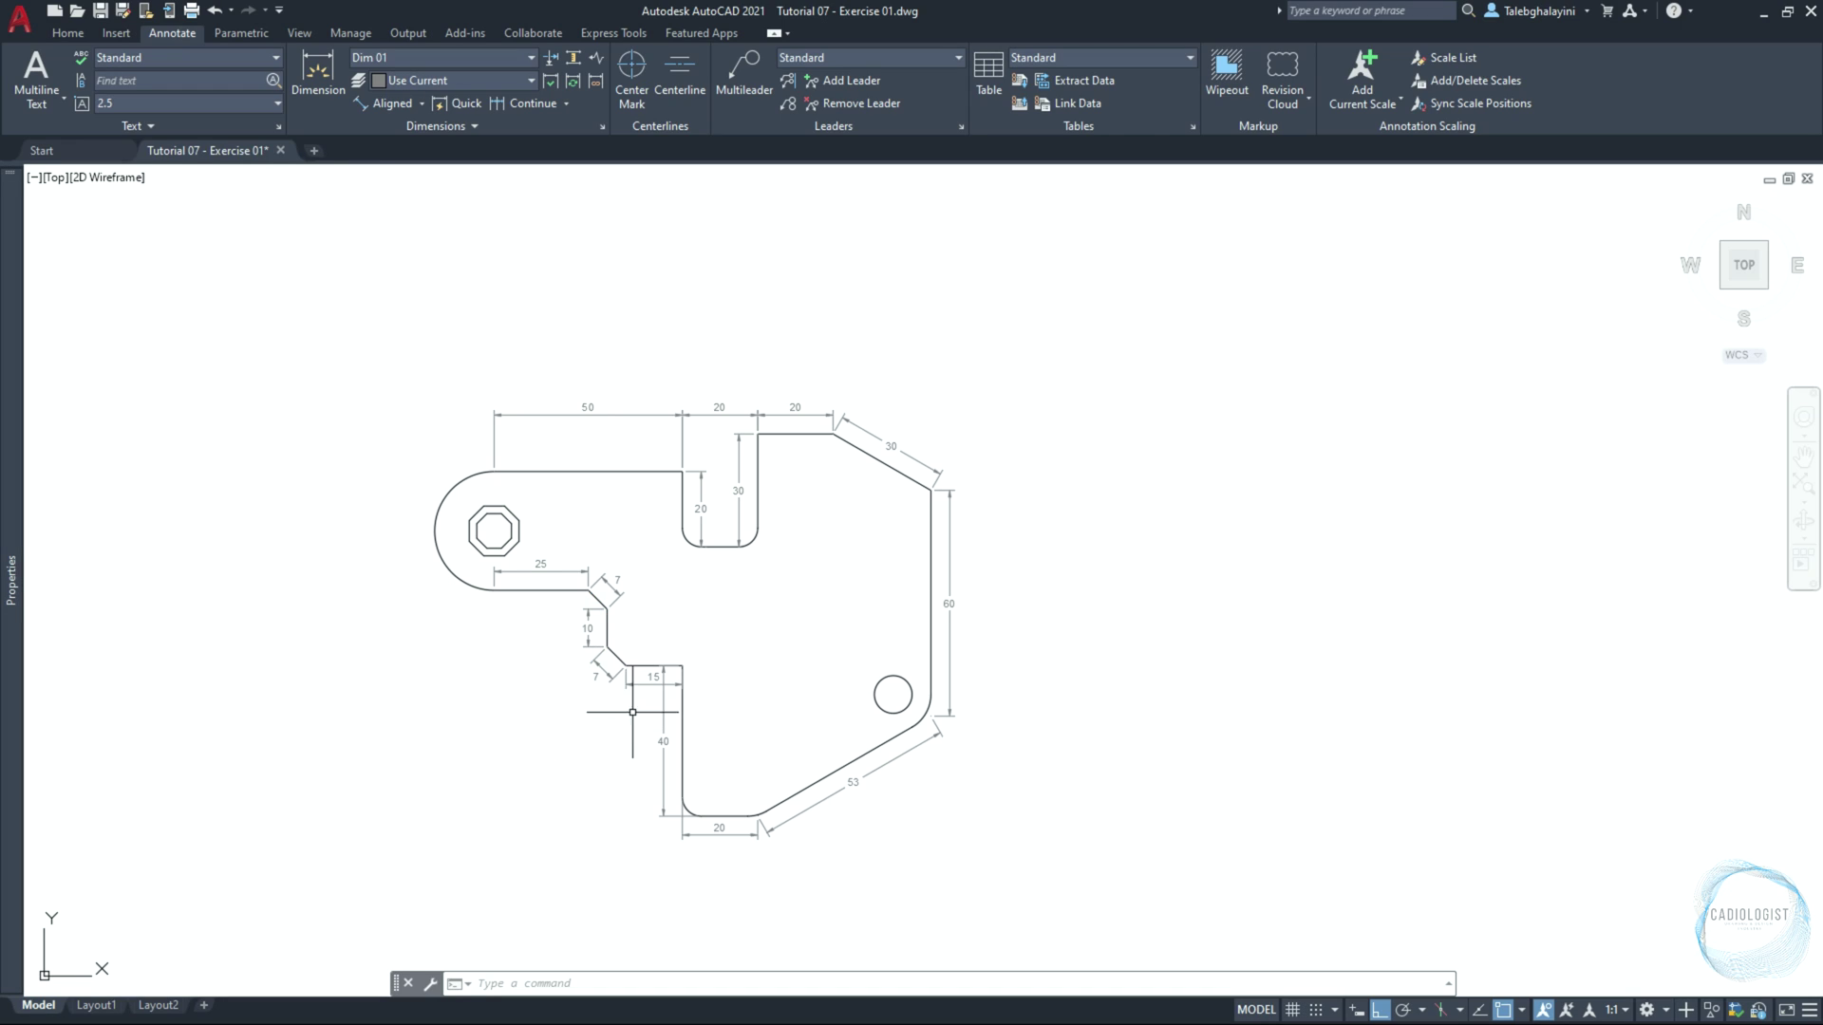
# Set the horizontal text position of the 15 dimension on the short step edge to Second extension line and deselect it
pyautogui.click(645, 684)
pyautogui.moveTo(5, 430)
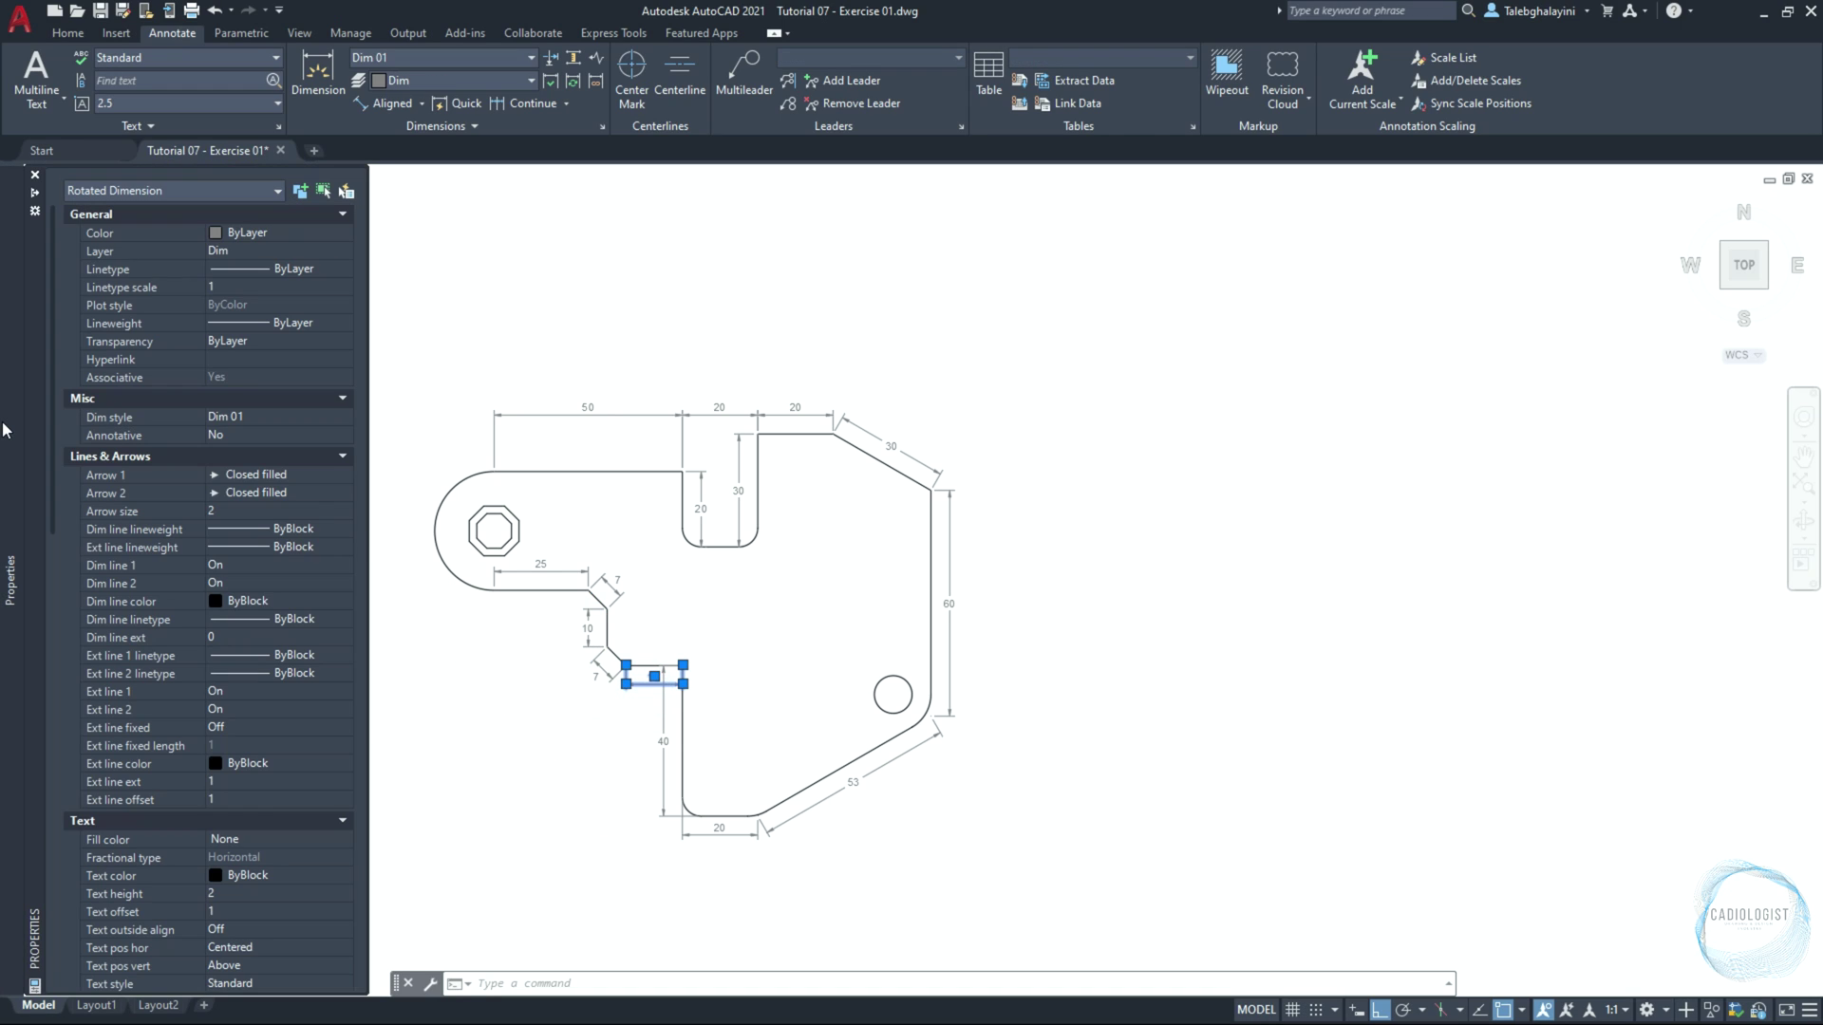
pyautogui.scroll(-5, 195, 643)
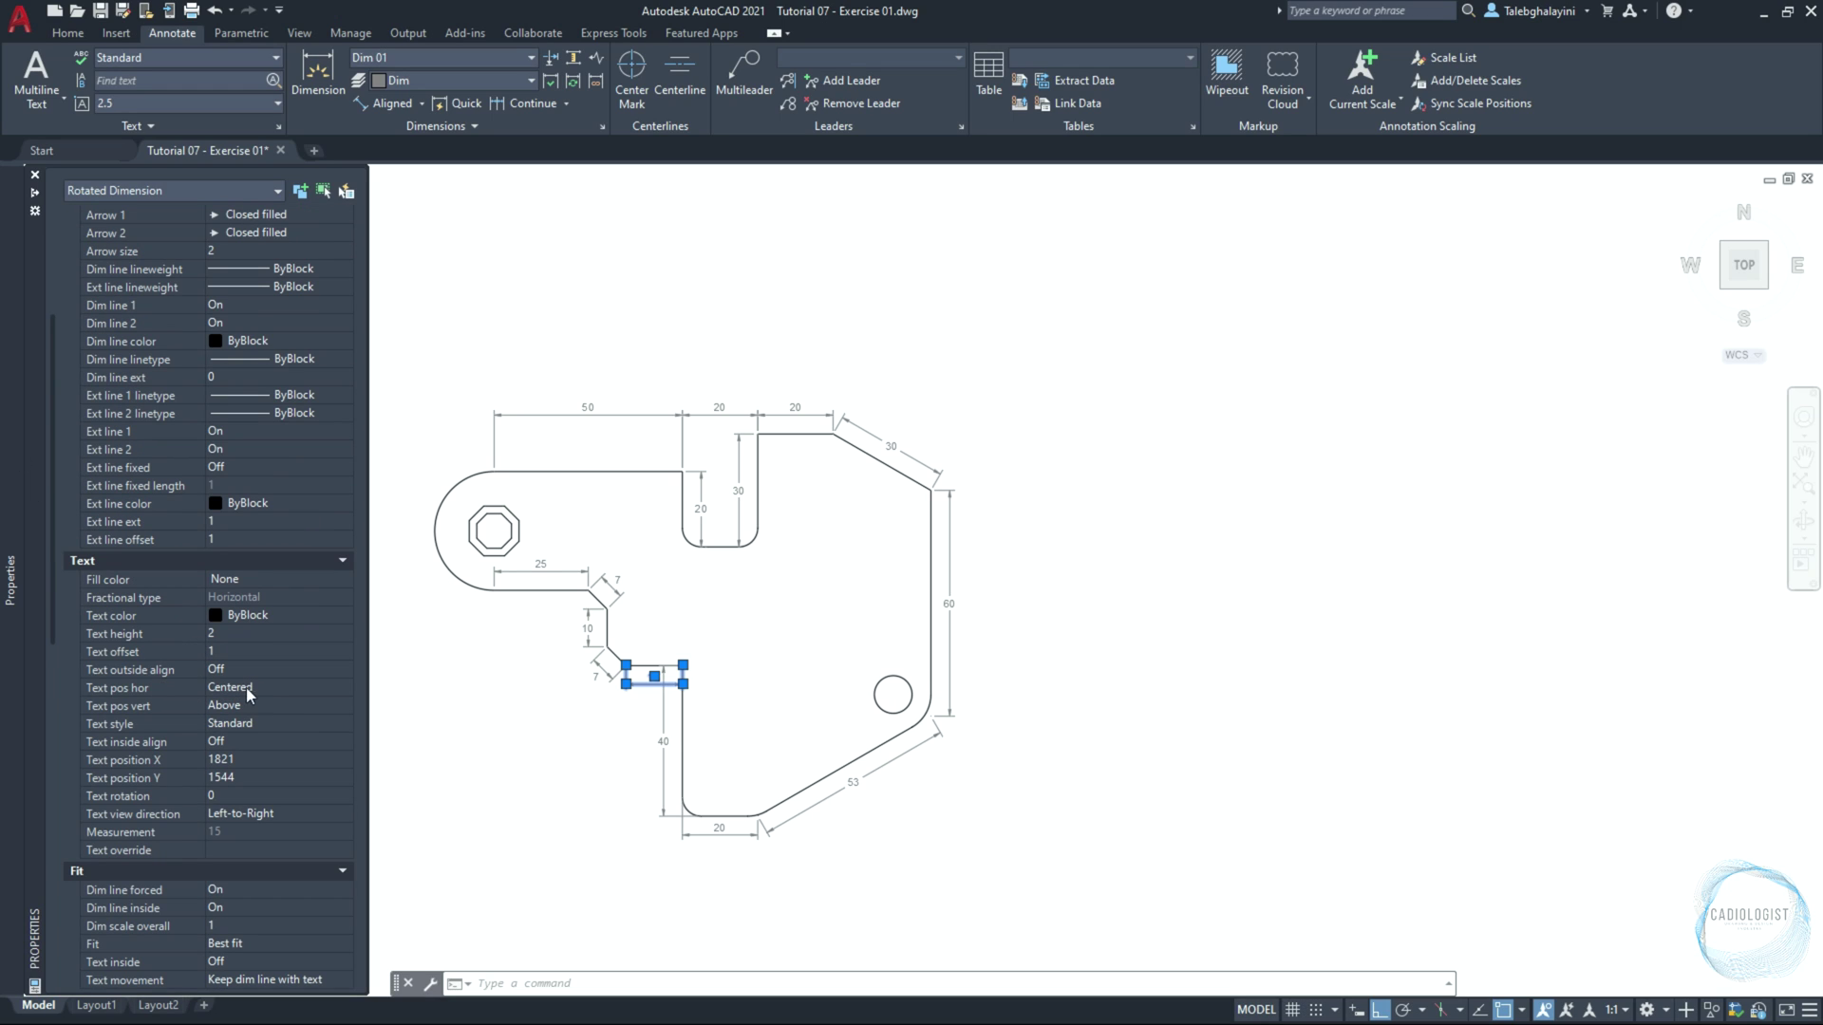
pyautogui.click(293, 688)
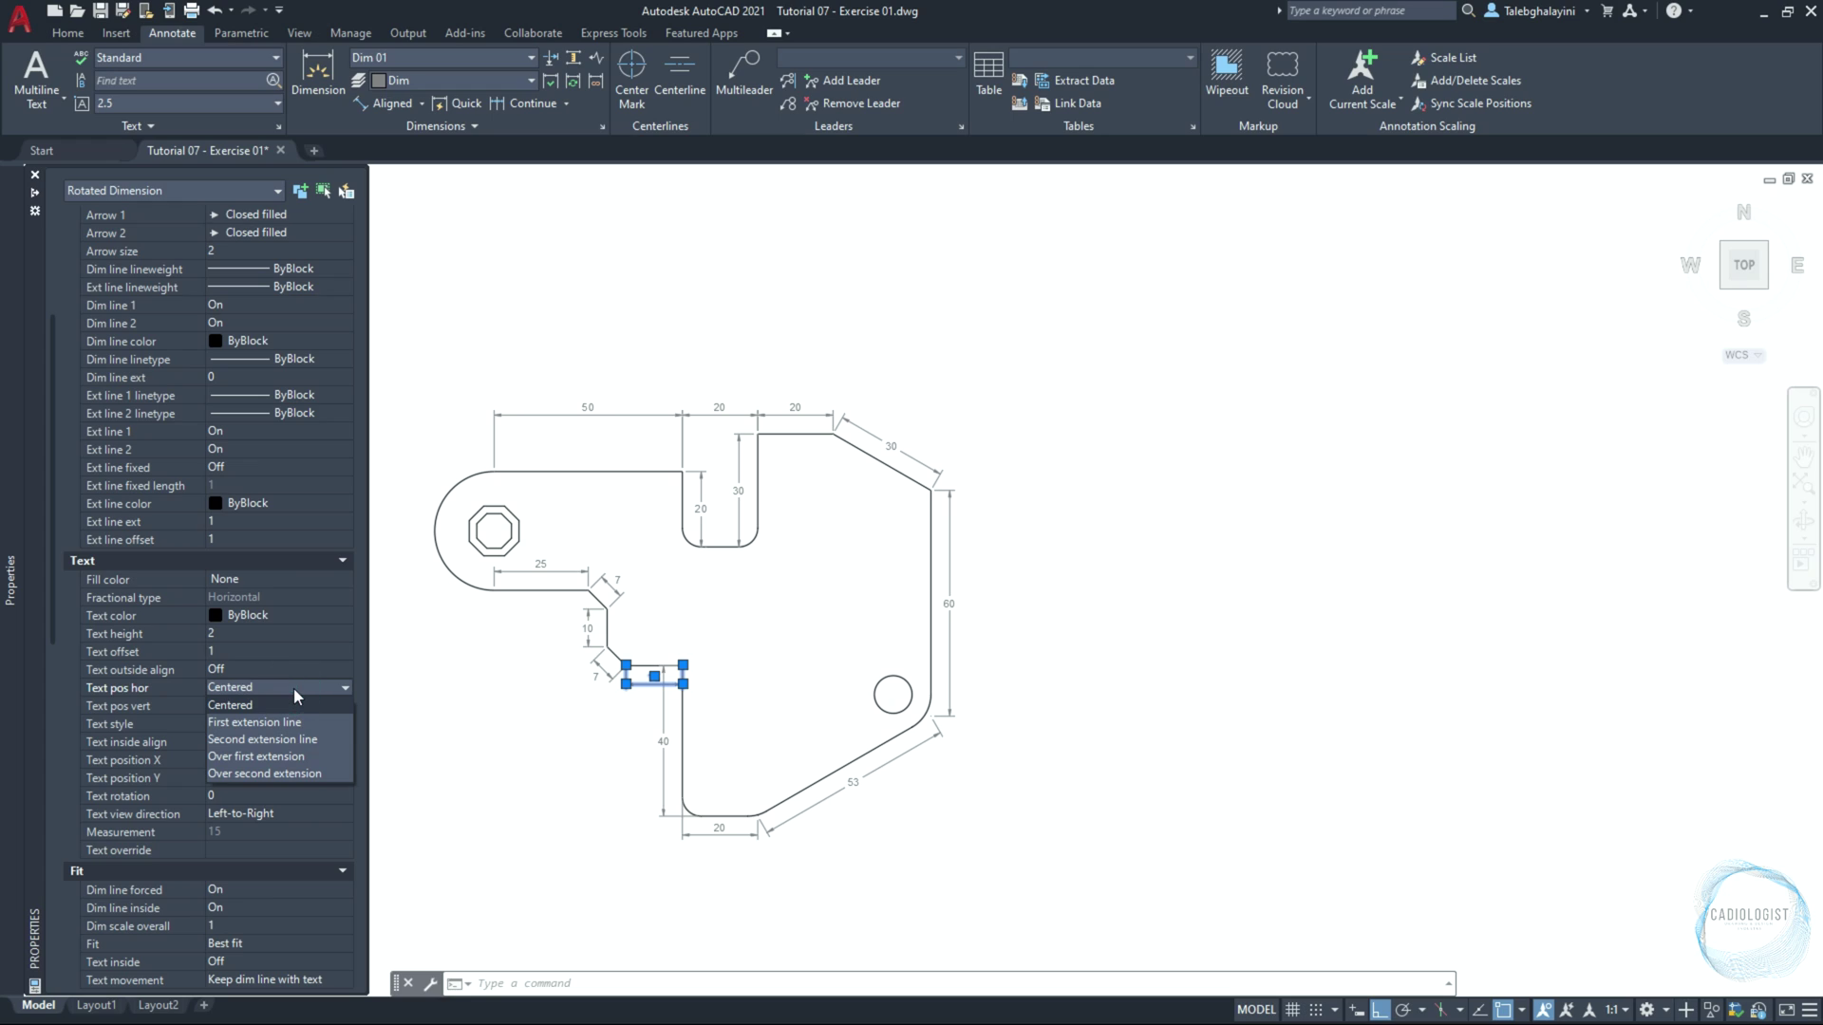
pyautogui.click(304, 745)
pyautogui.hotkey('ctrl', '1')
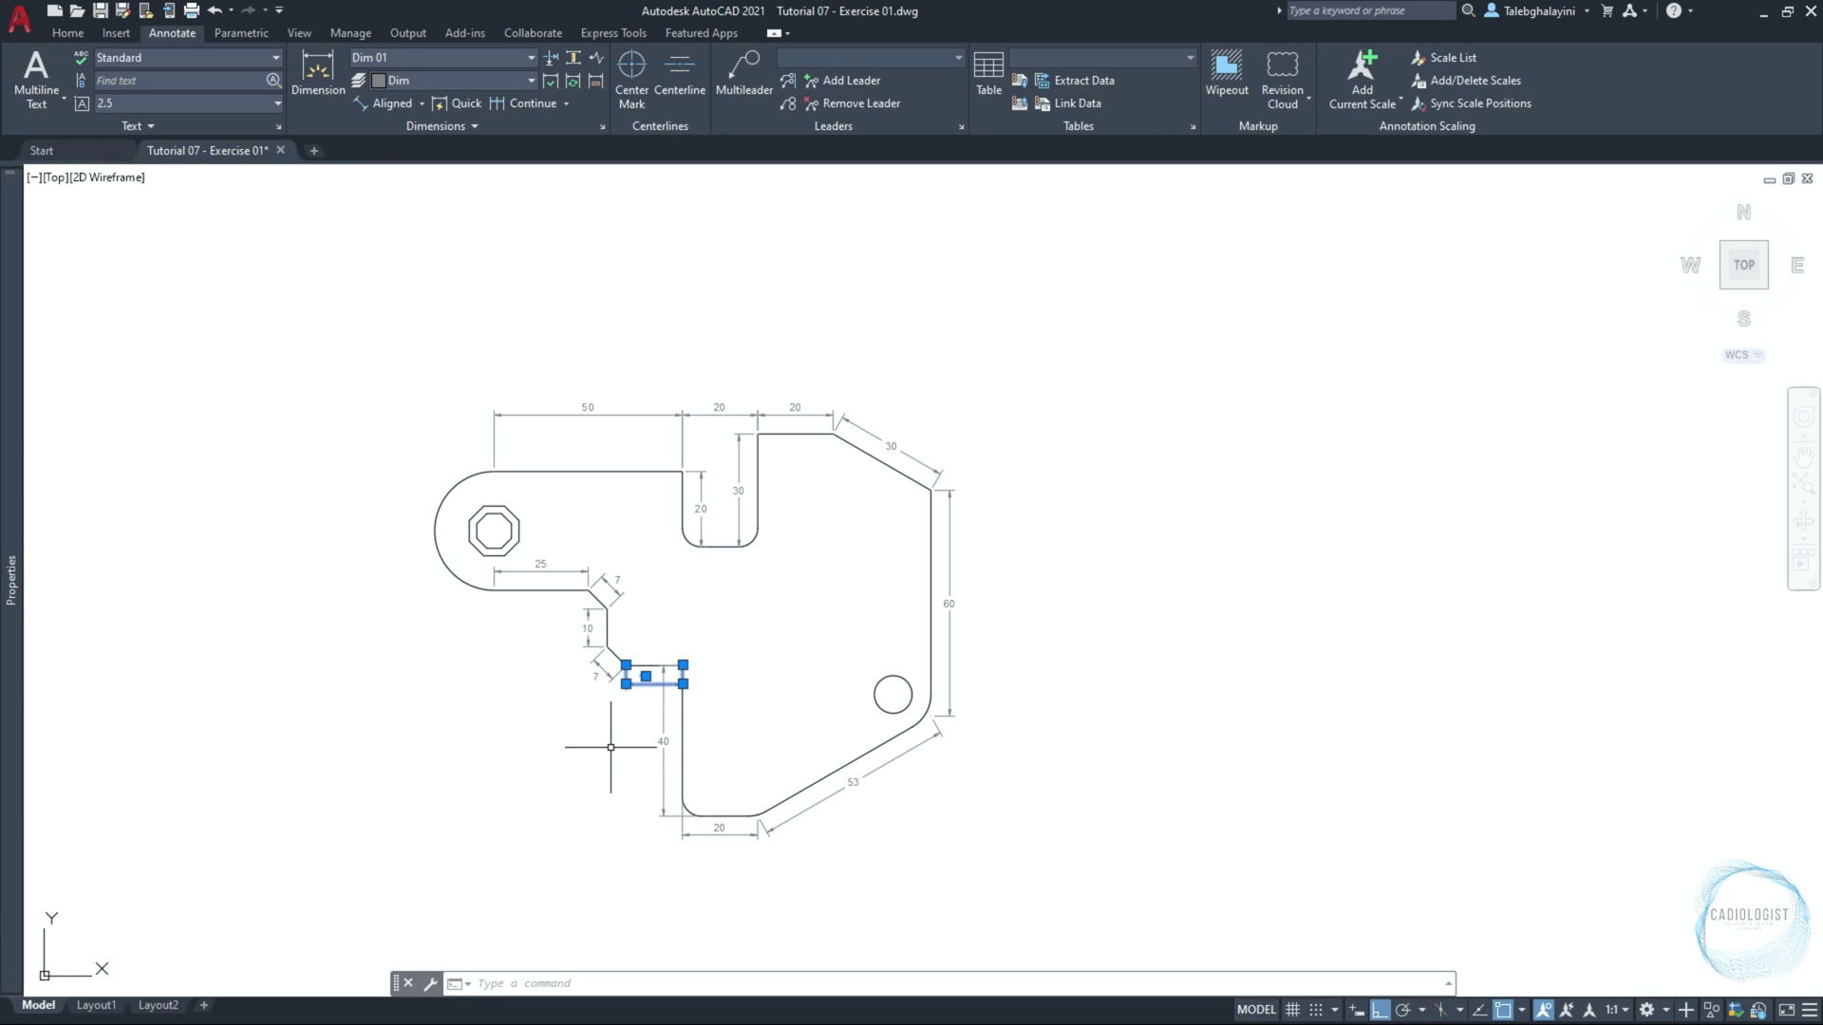
pyautogui.press('Escape')
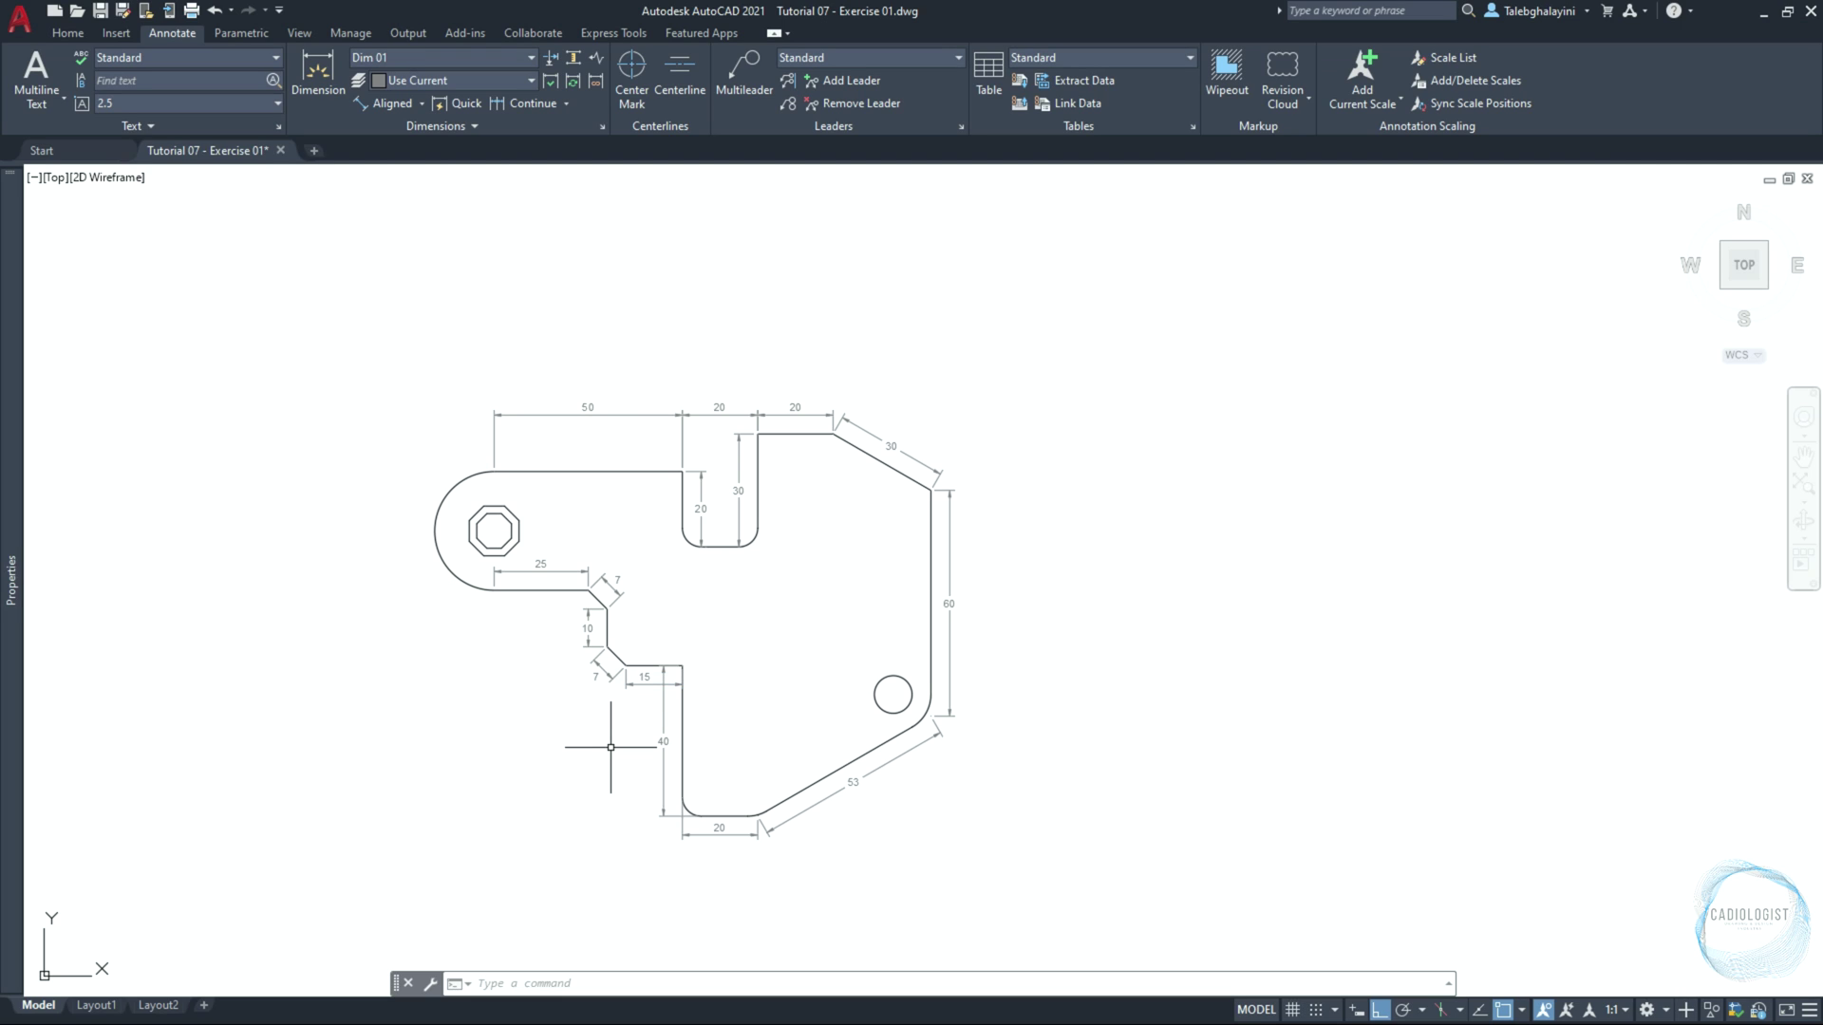
# Turn off object snap tracking and offset the outer octagon outward by 3 as a dimension guide
pyautogui.press('F11')
pyautogui.scroll(5, 516, 504)
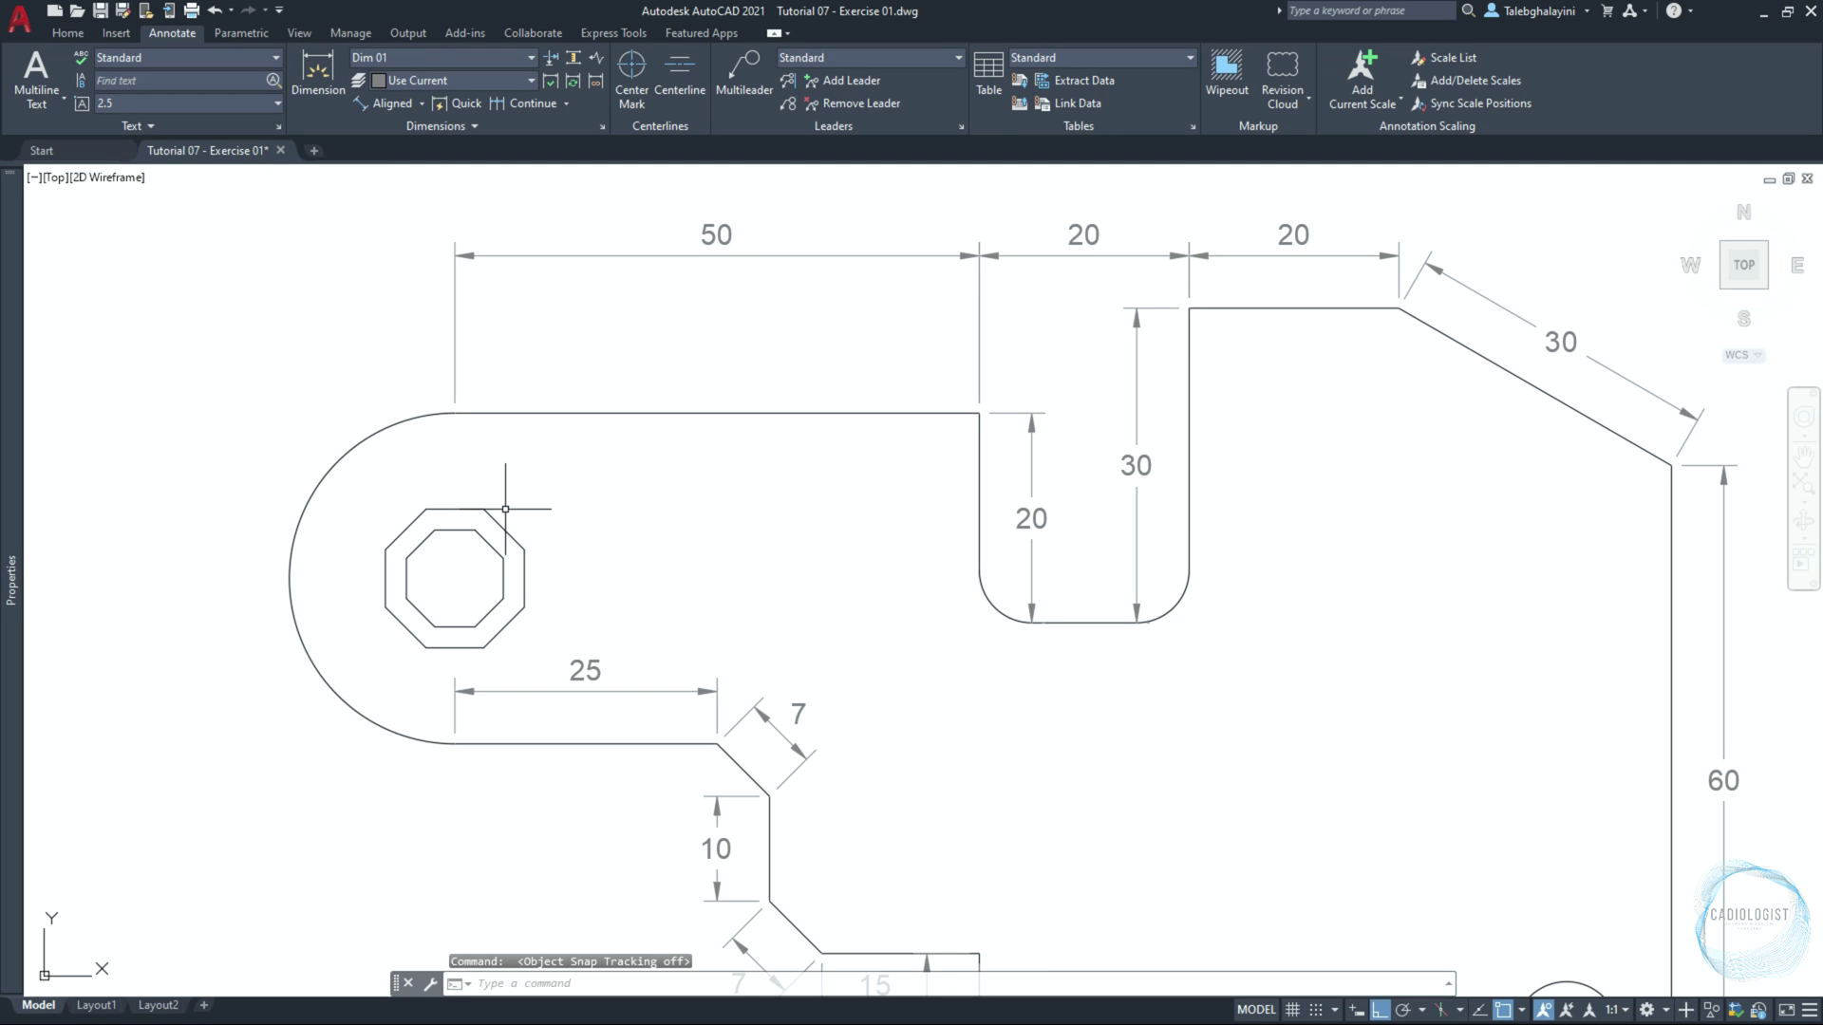
pyautogui.click(511, 513)
pyautogui.write('o')
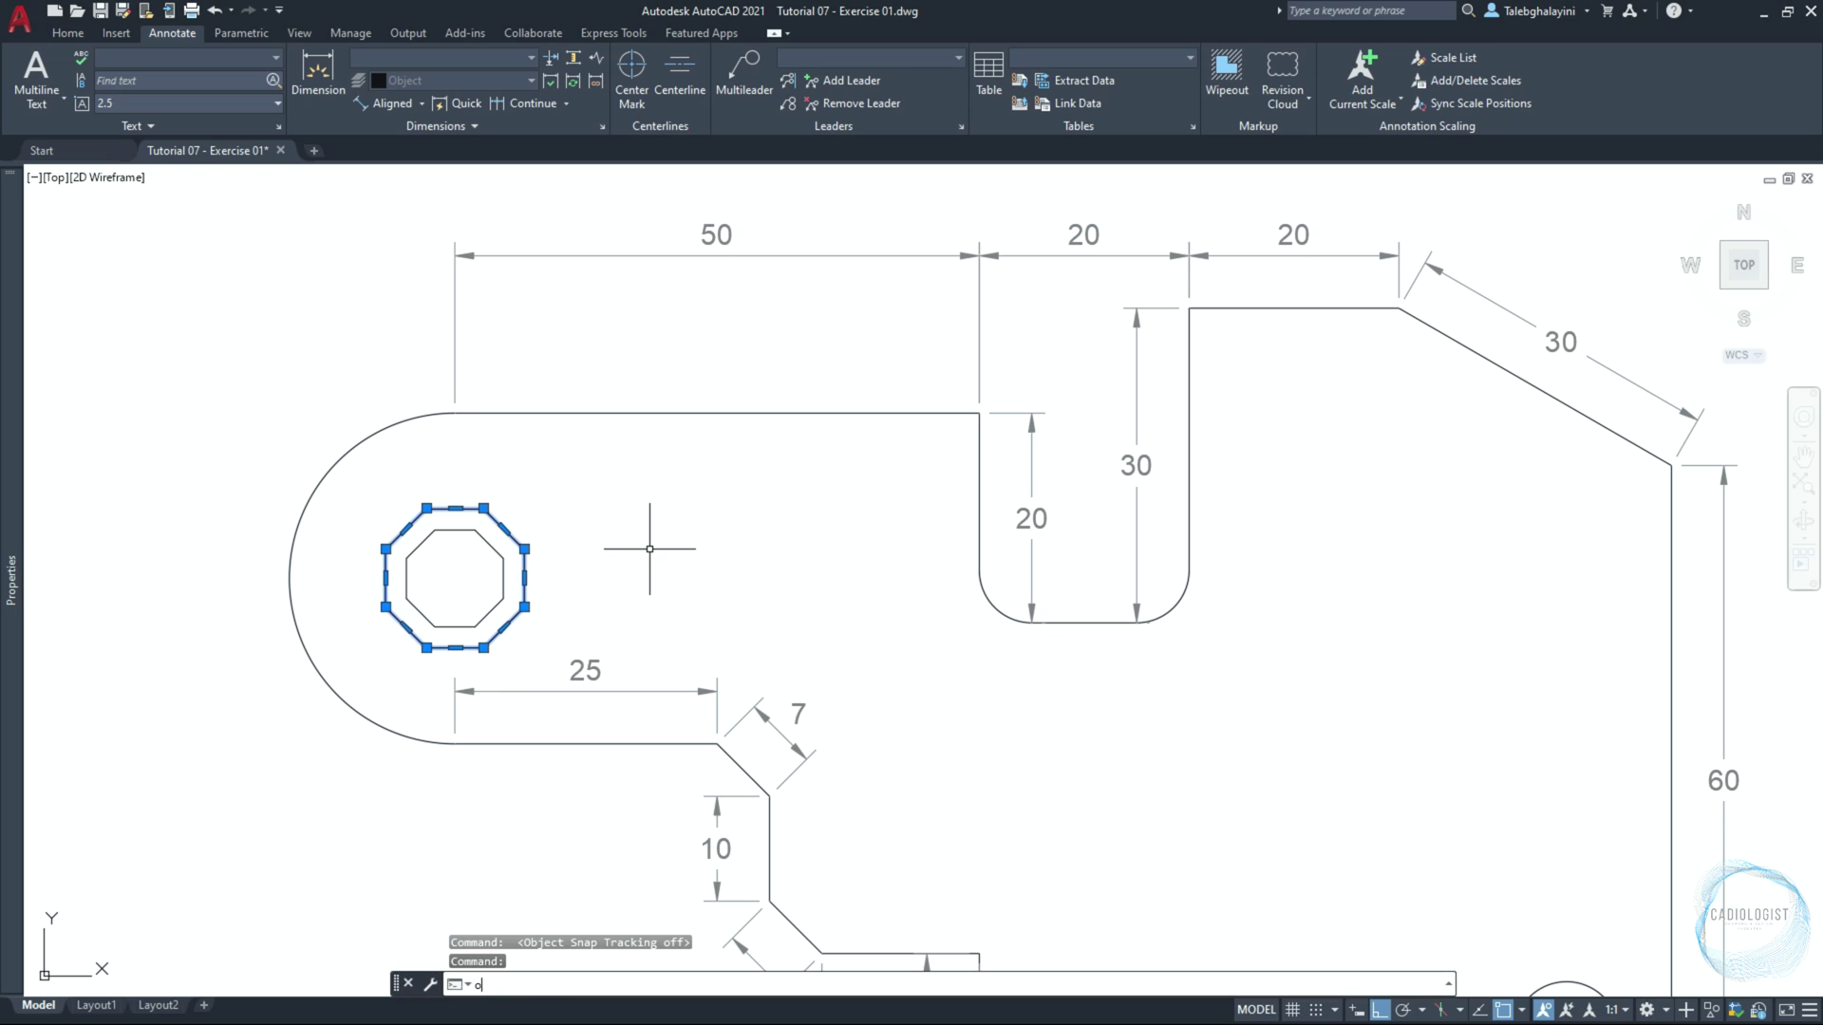
pyautogui.press('Return')
pyautogui.write('3')
pyautogui.press('Return')
pyautogui.click(524, 573)
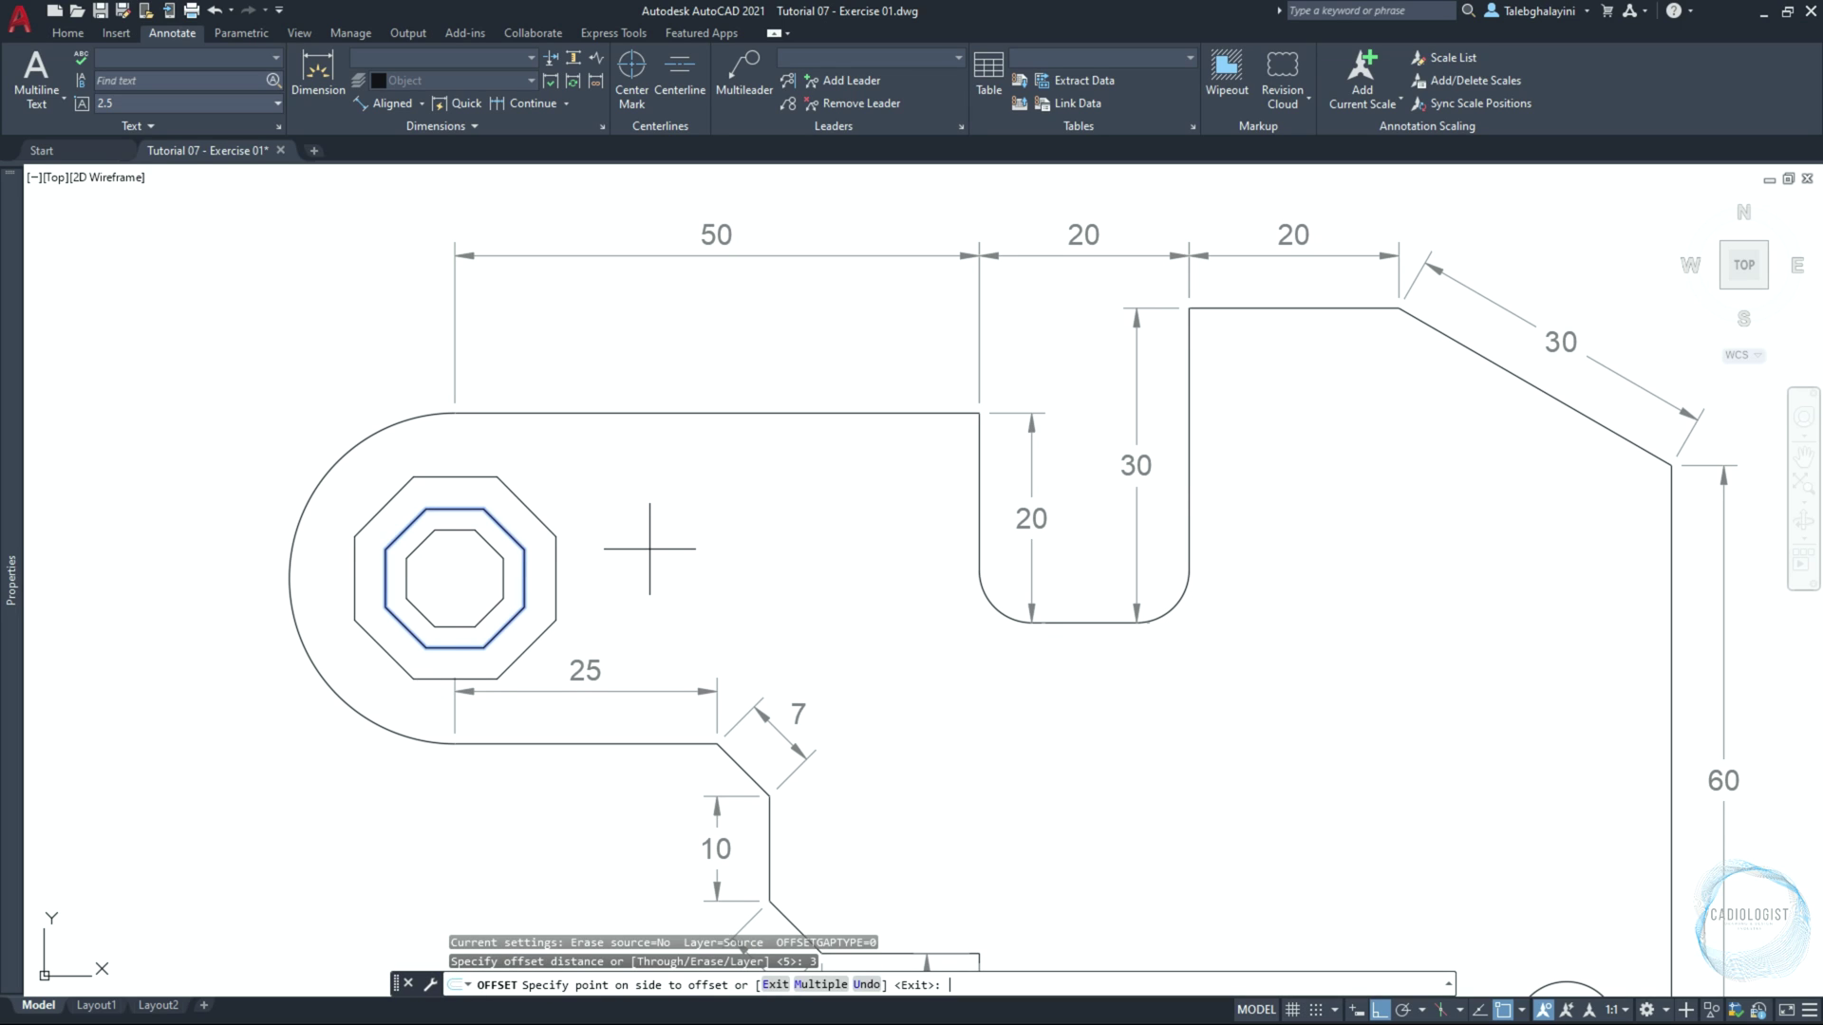
pyautogui.scroll(1, 651, 543)
pyautogui.click(697, 543)
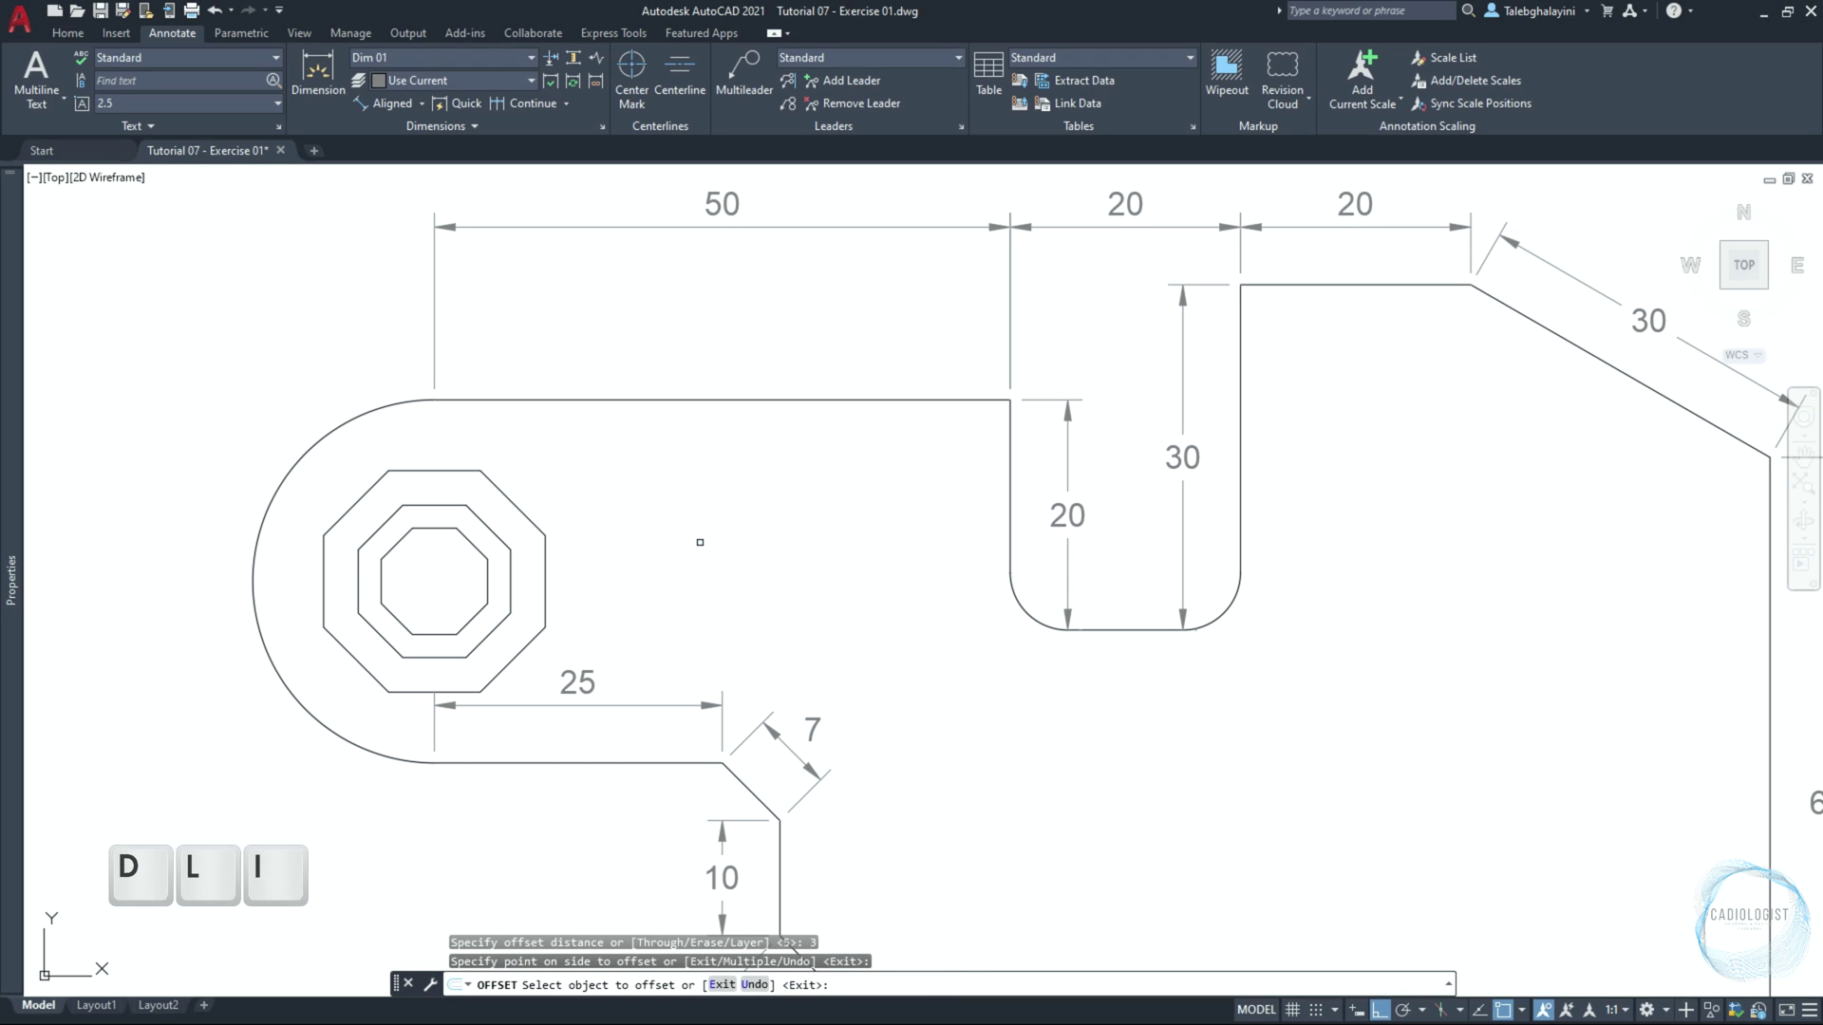
pyautogui.press('Escape')
# Add a horizontal linear dimension across the inner octagon's width, placing its line on the guide octagon's upper edge
pyautogui.write('dli')
pyautogui.press('Return')
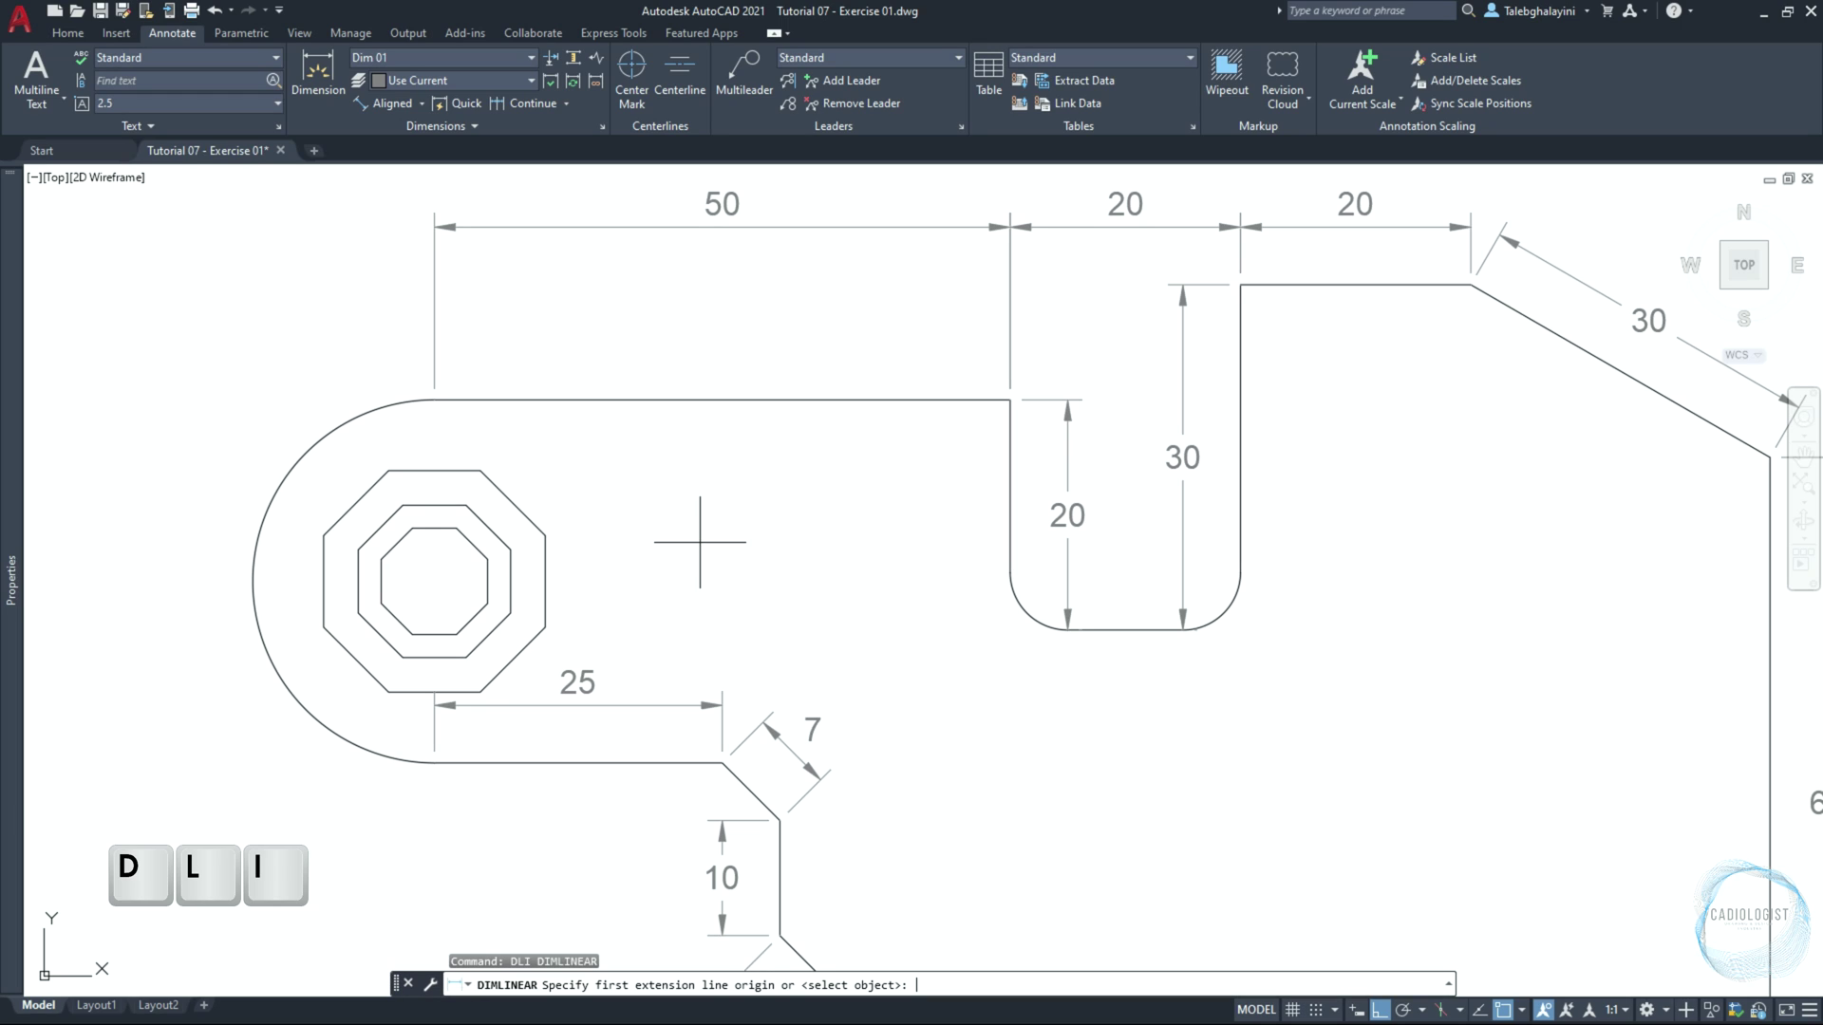
pyautogui.click(487, 556)
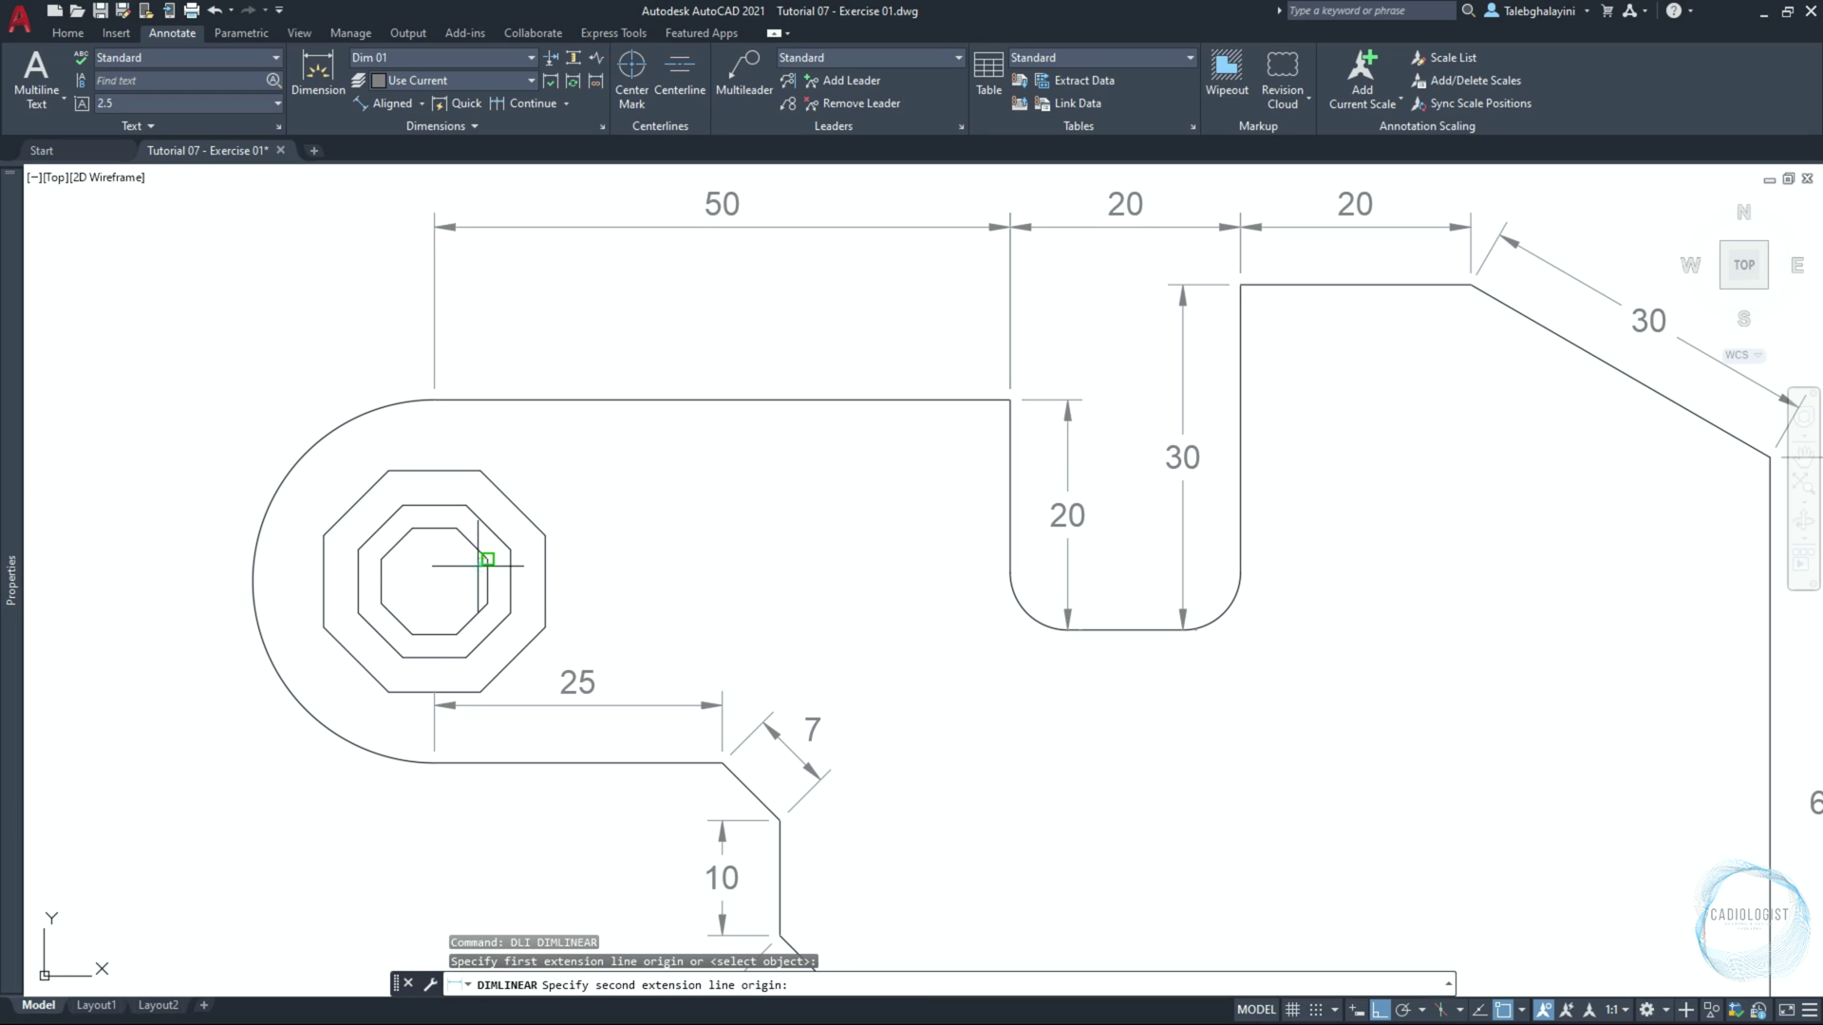
pyautogui.click(382, 558)
pyautogui.click(409, 470)
# Add a vertical linear dimension for the outer octagon's height on the guide's left edge, and delete the guide octagon
pyautogui.press('Return')
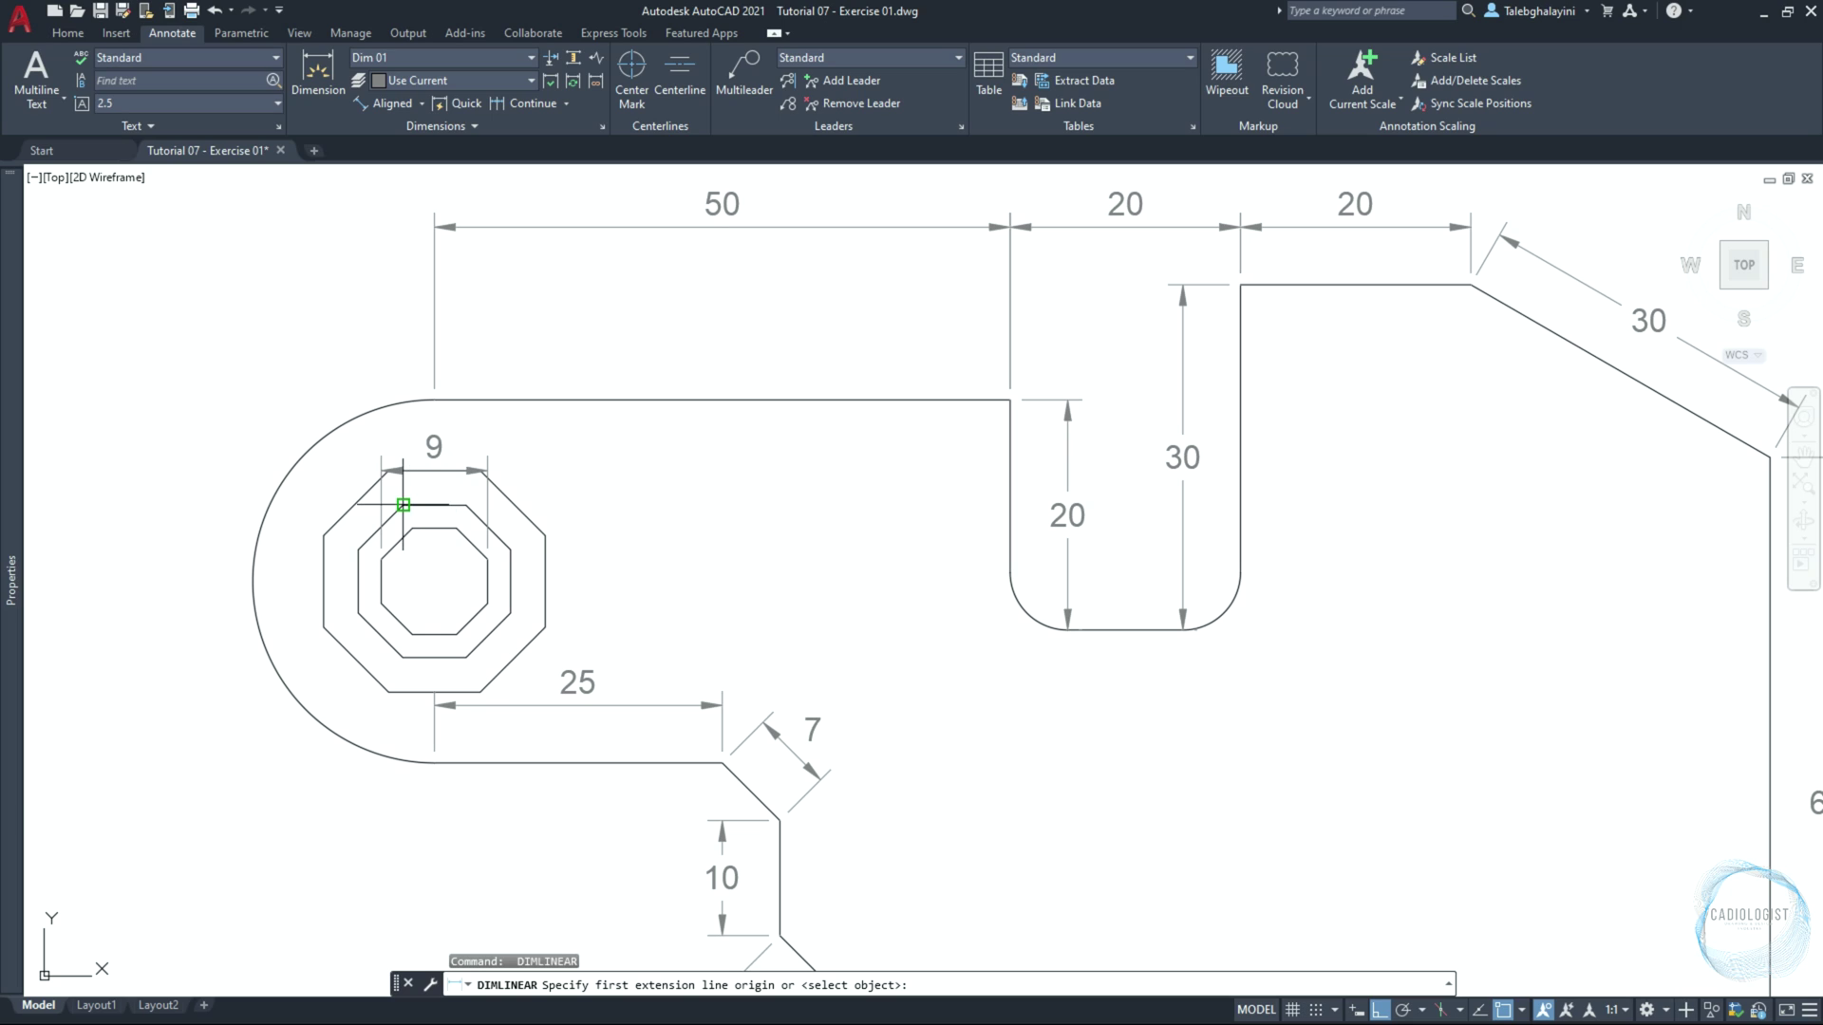
pyautogui.click(404, 509)
pyautogui.click(393, 658)
pyautogui.click(323, 581)
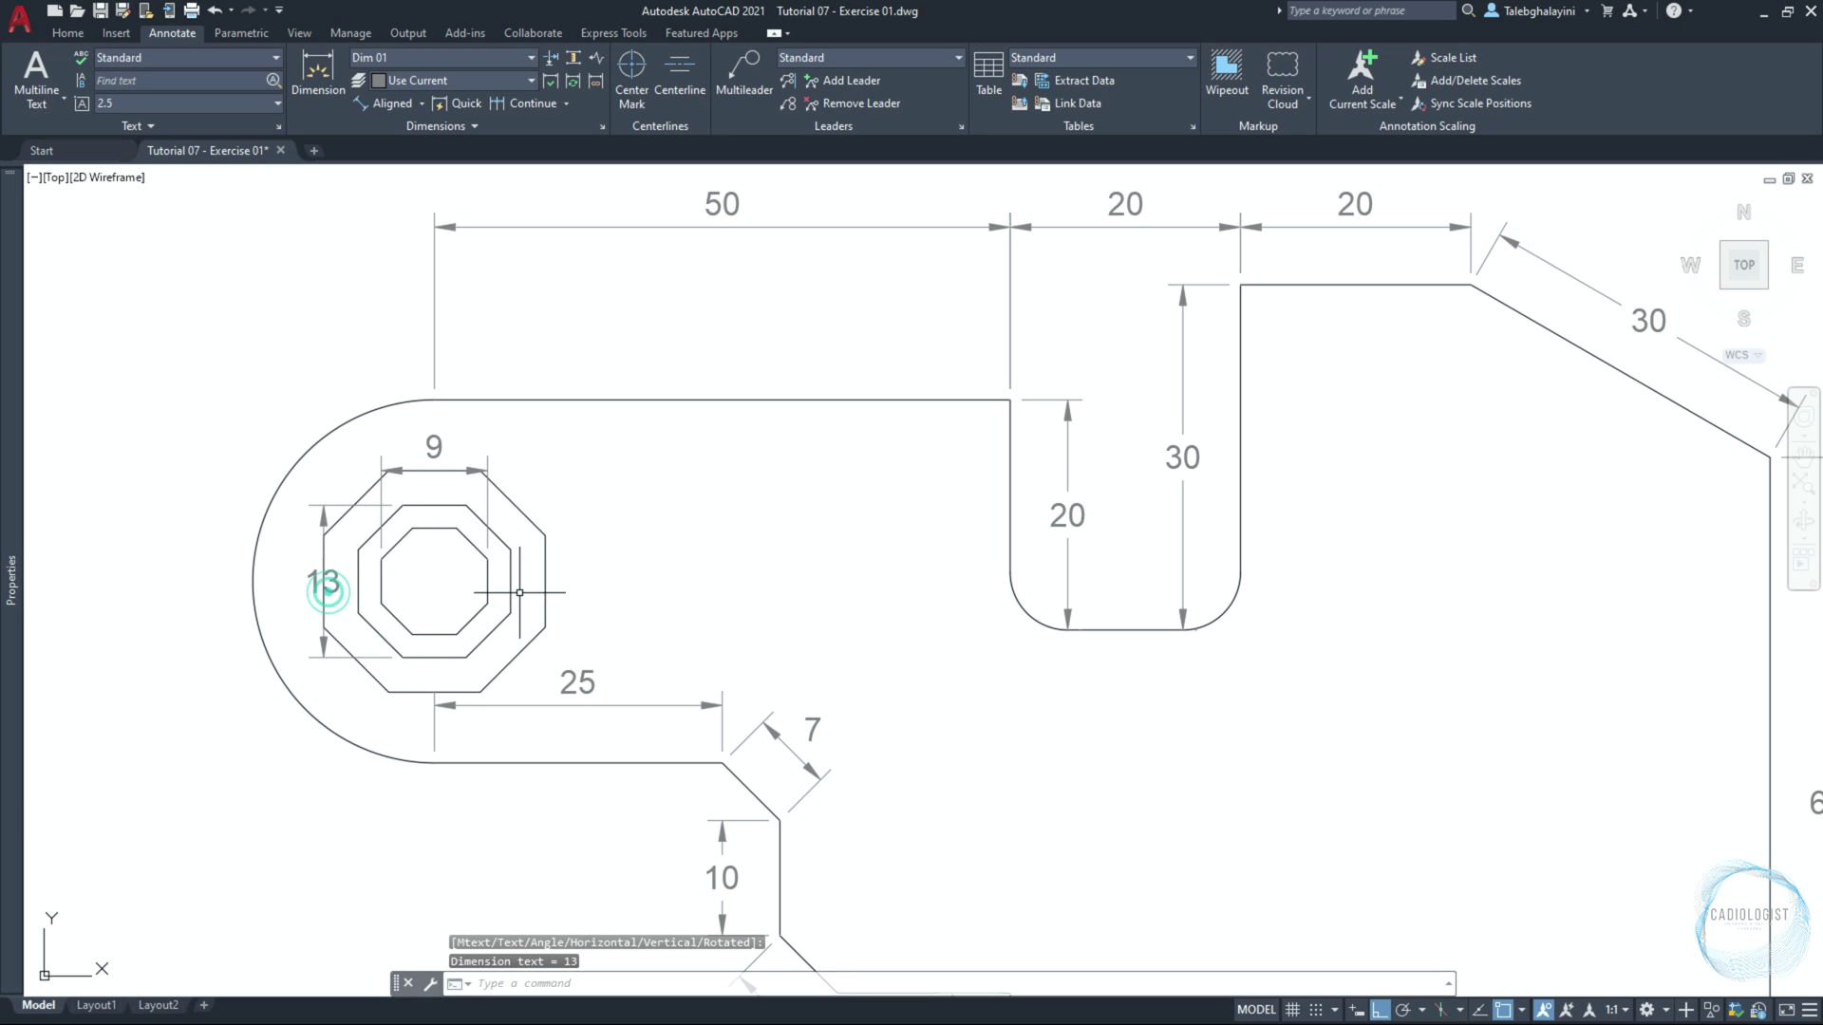
pyautogui.click(545, 593)
pyautogui.press('Delete')
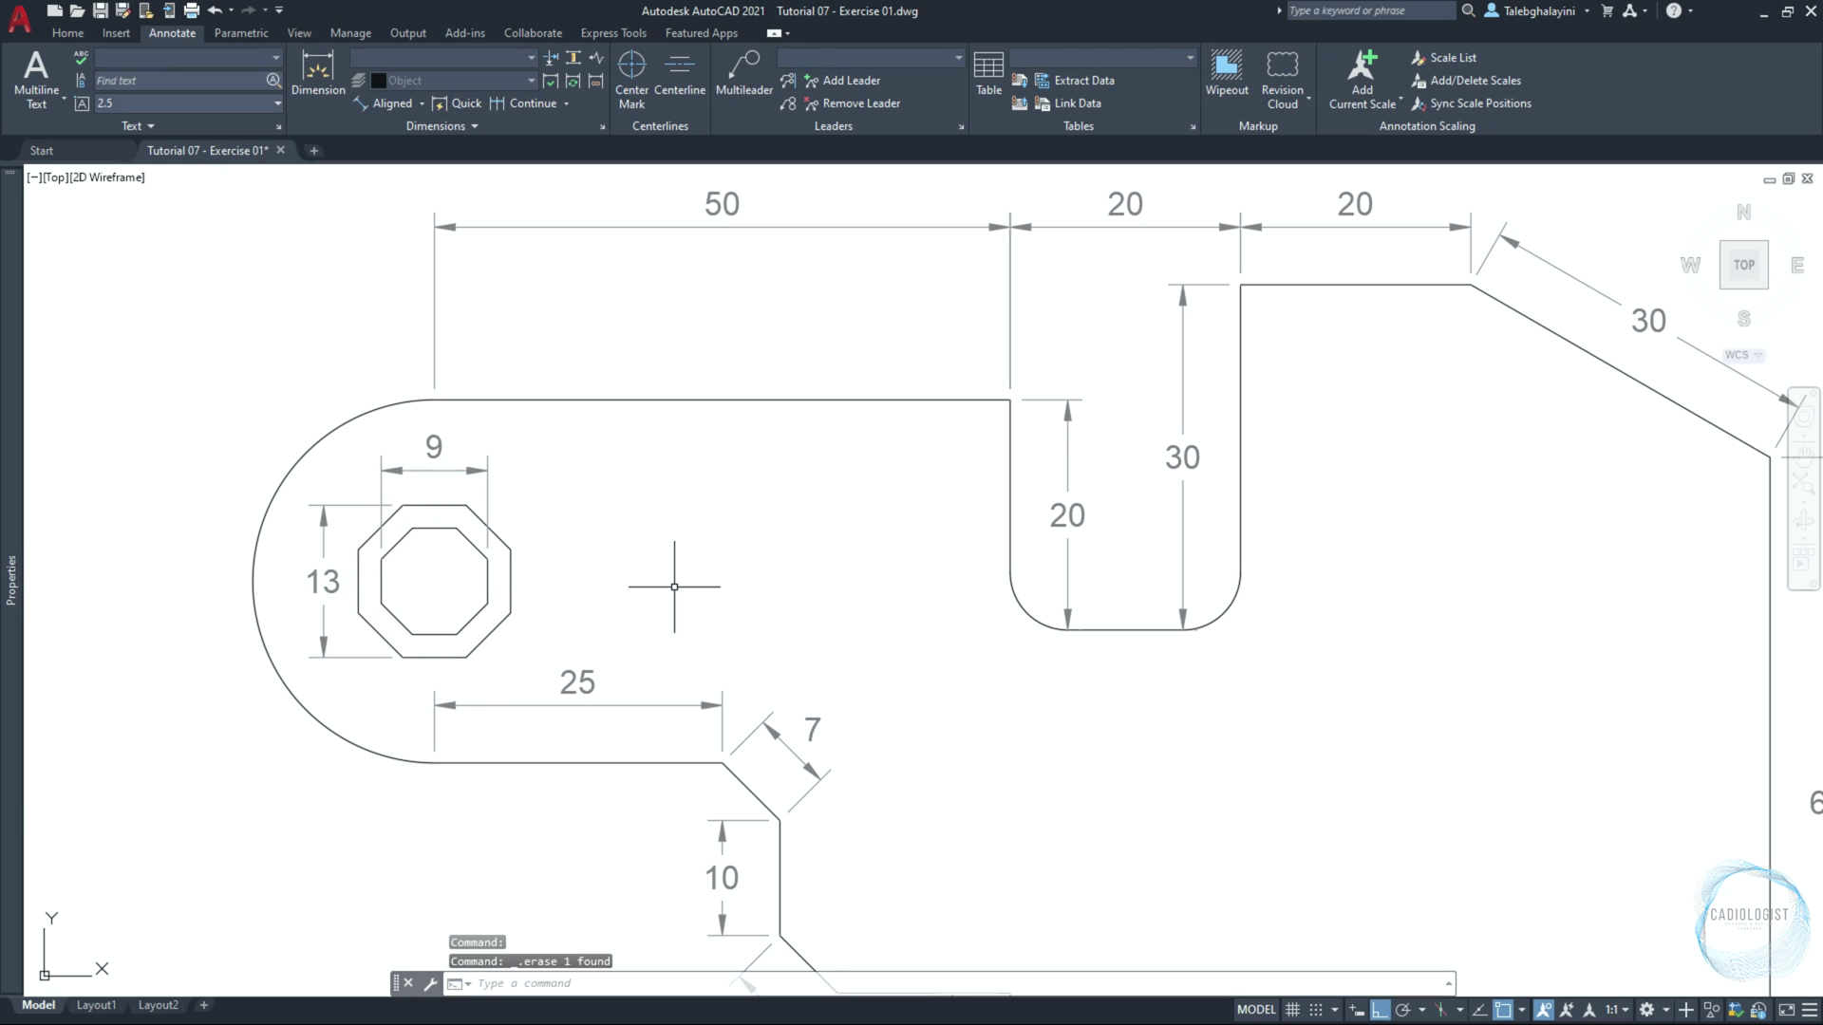
# With object snap tracking off, add an angular dimension inside the profile between the top edge and the upper-right sloped edge
pyautogui.press('F11')
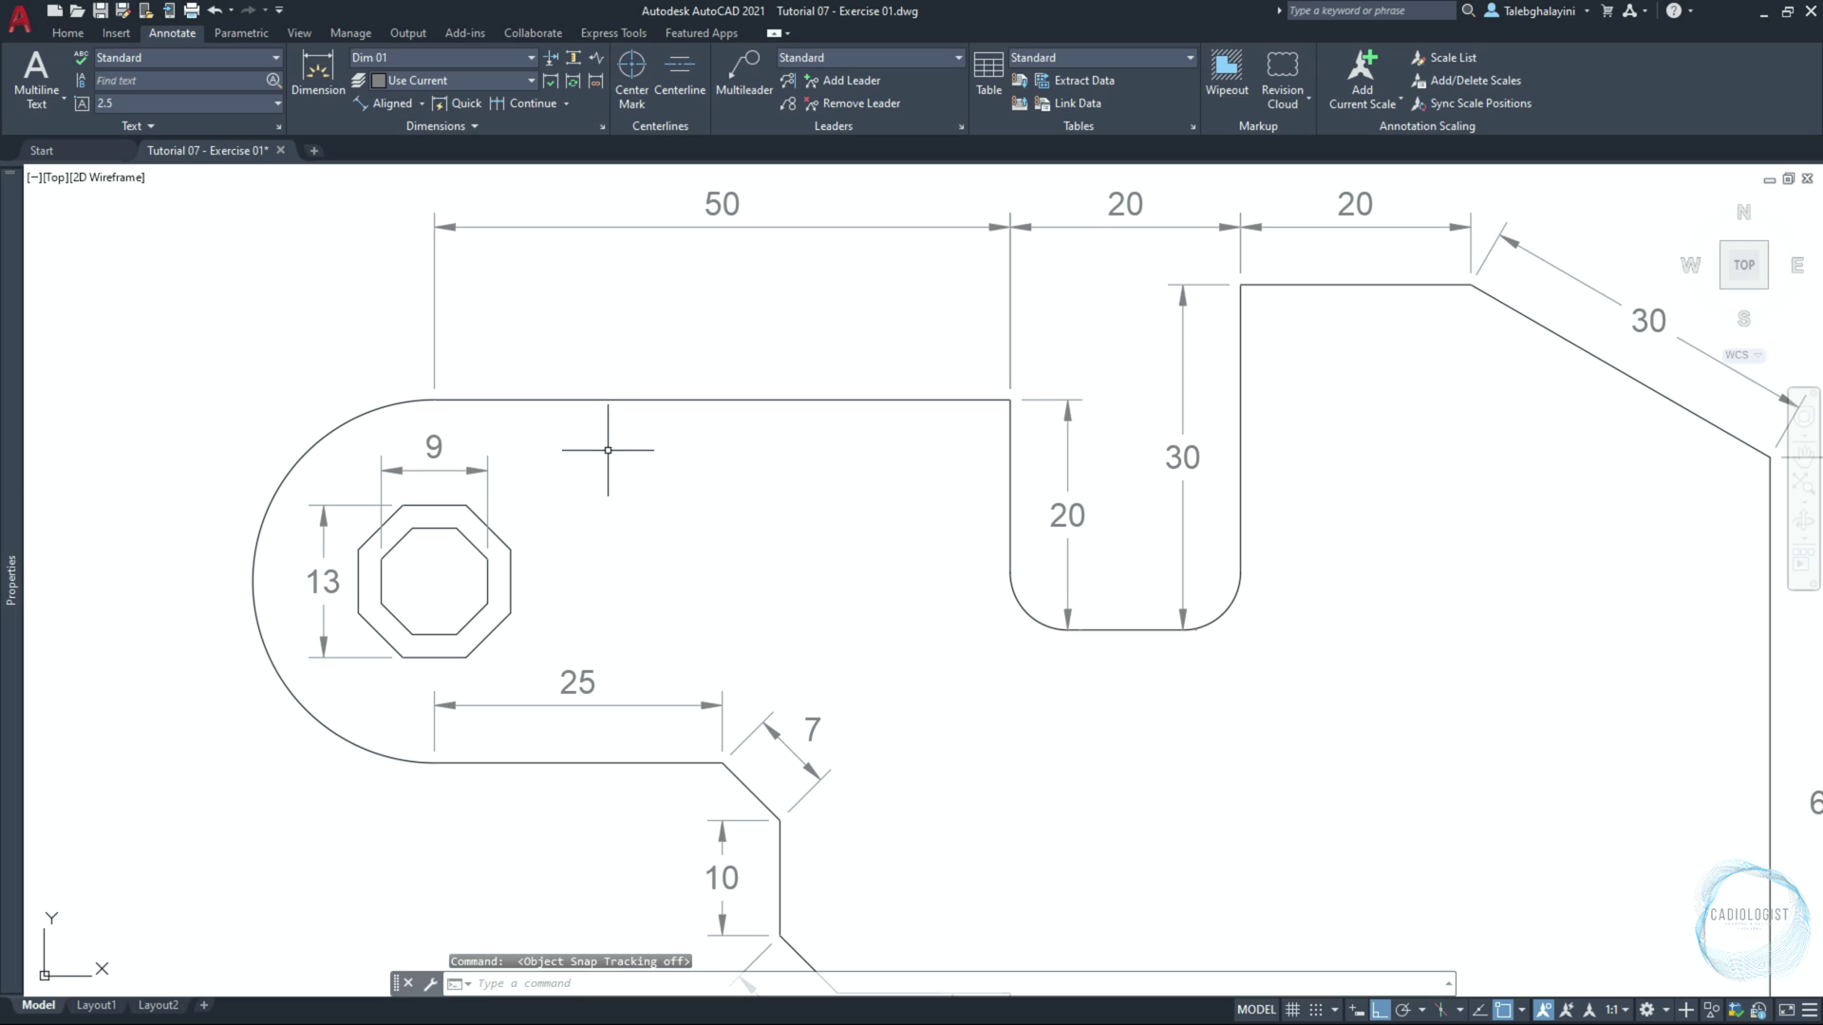
pyautogui.click(421, 105)
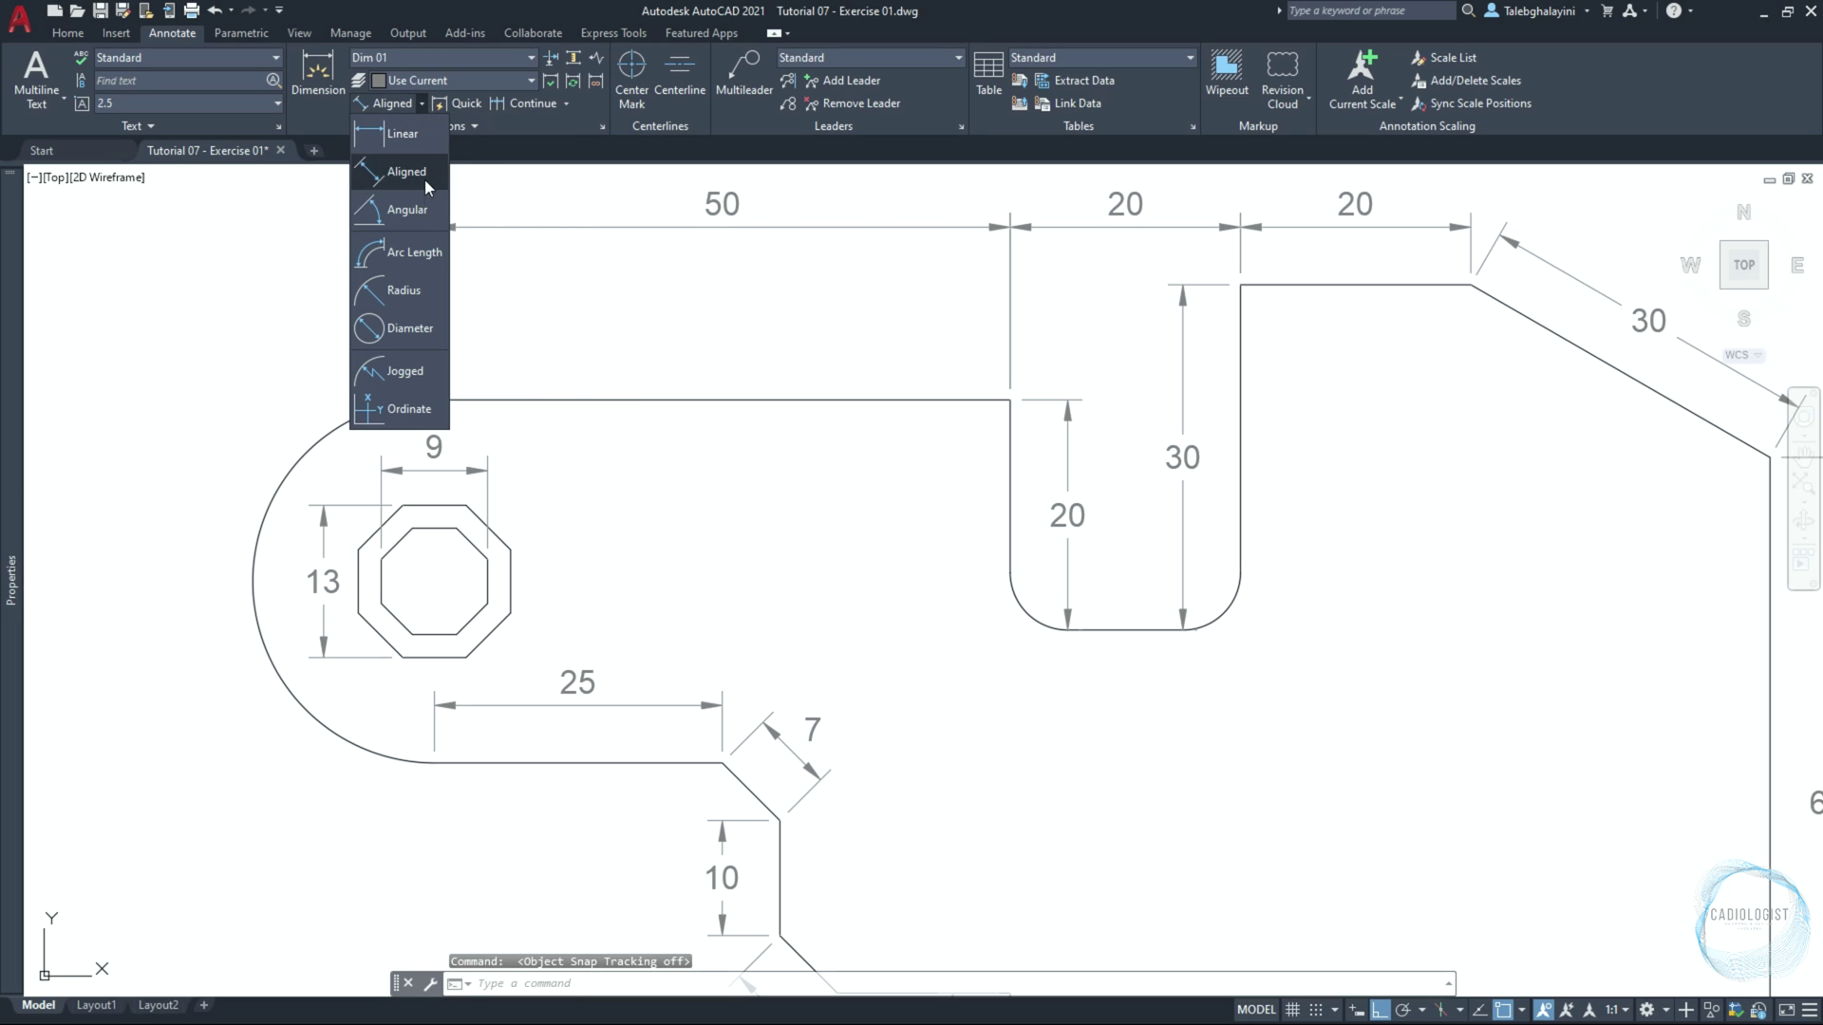
pyautogui.click(418, 209)
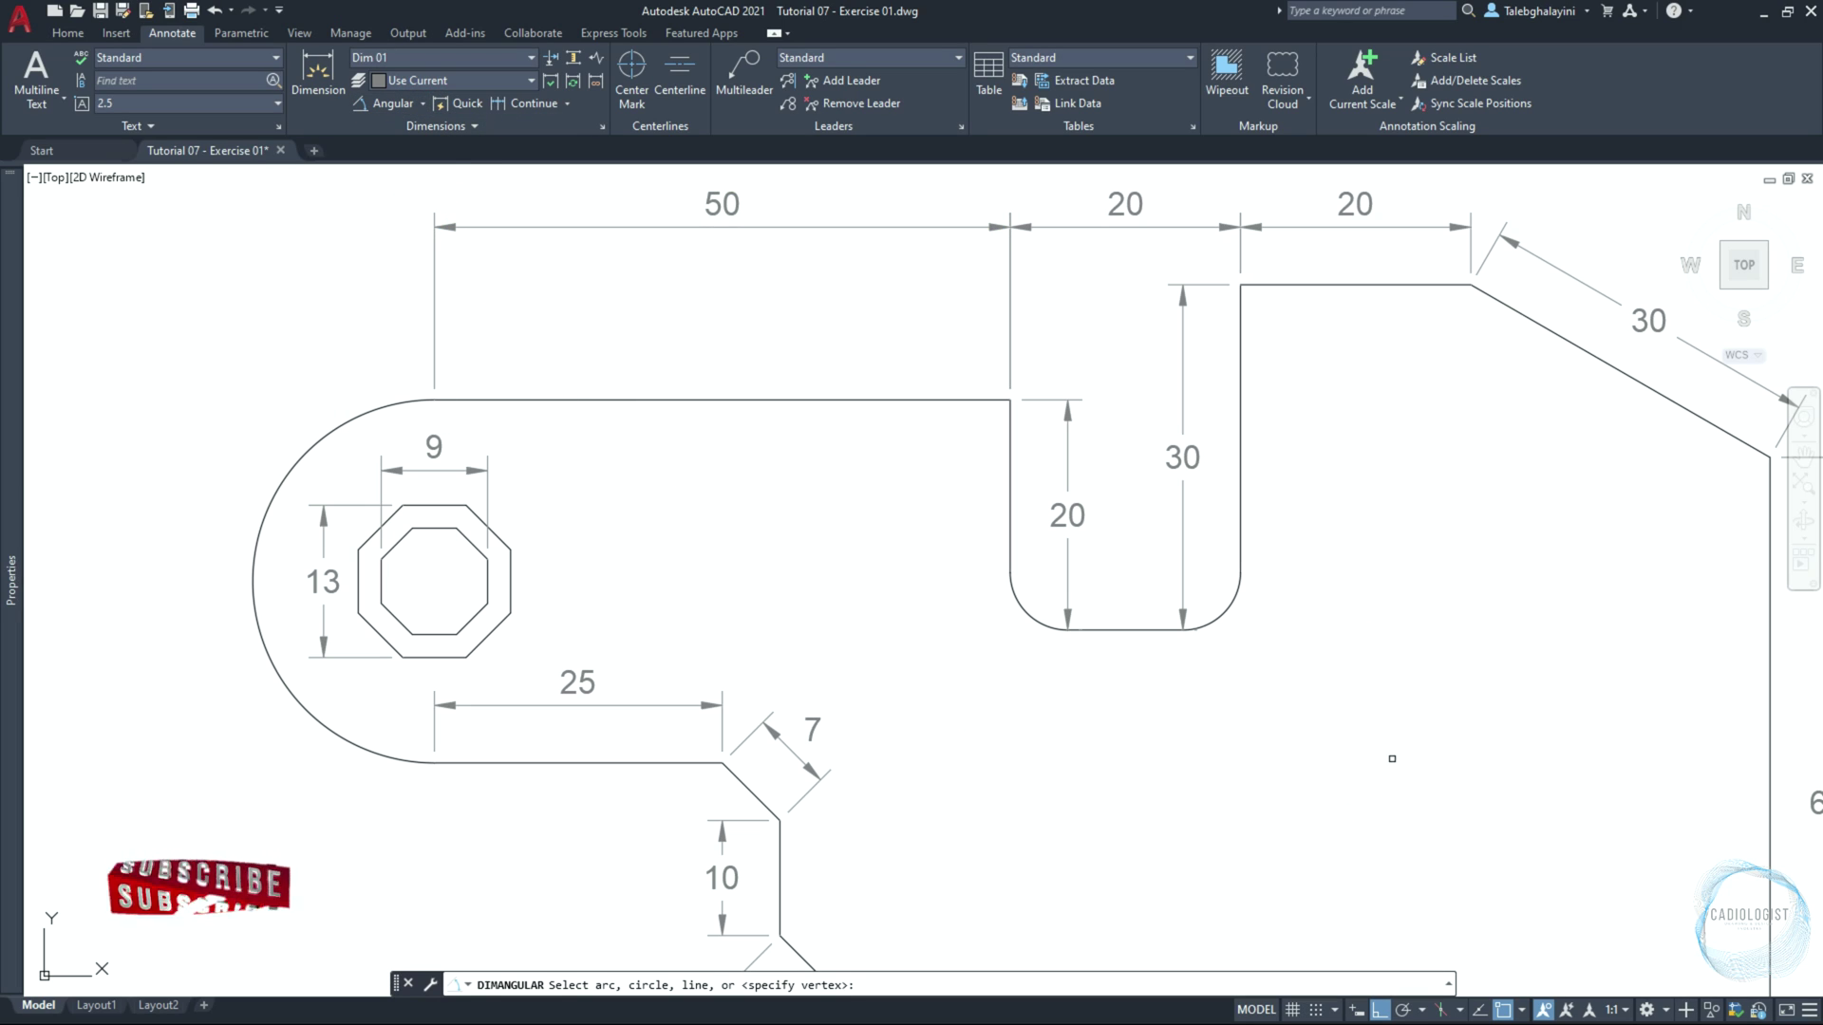
pyautogui.click(1433, 284)
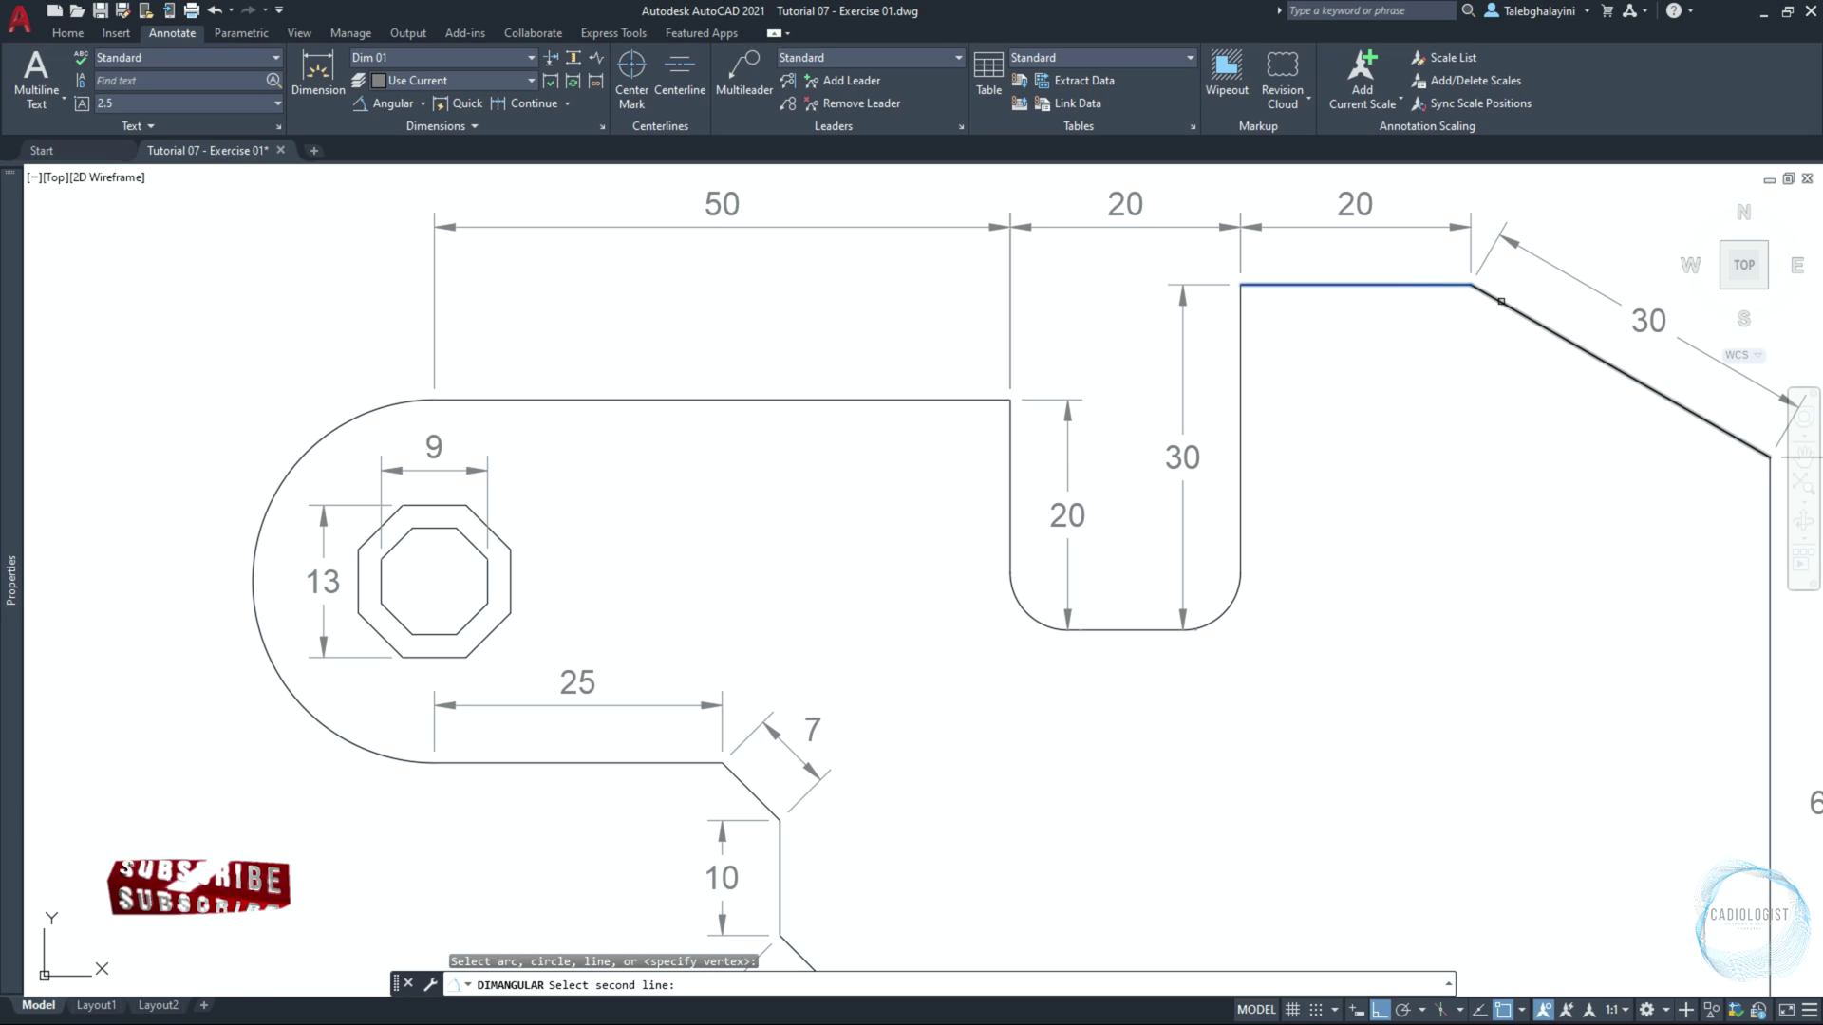
pyautogui.click(1500, 301)
pyautogui.click(1438, 363)
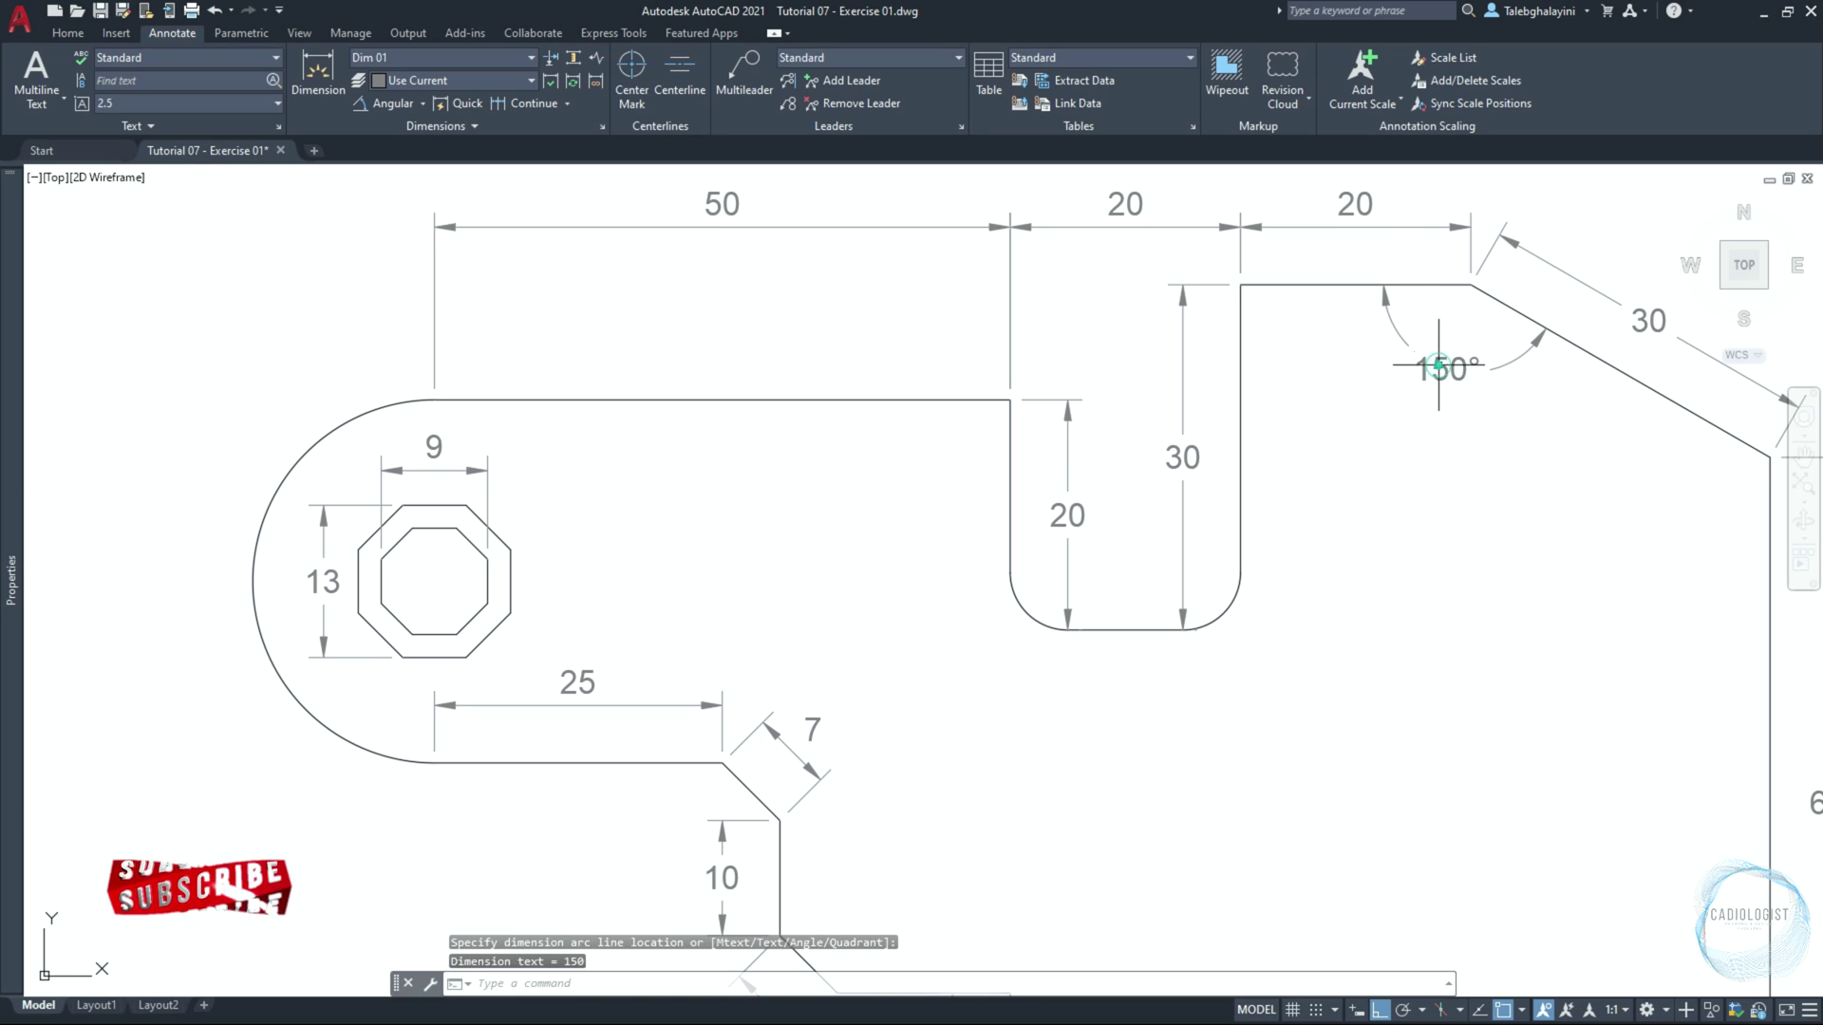
# Add an angular dimension inside the profile between the upper-right sloped edge and the right vertical edge
pyautogui.press('space')
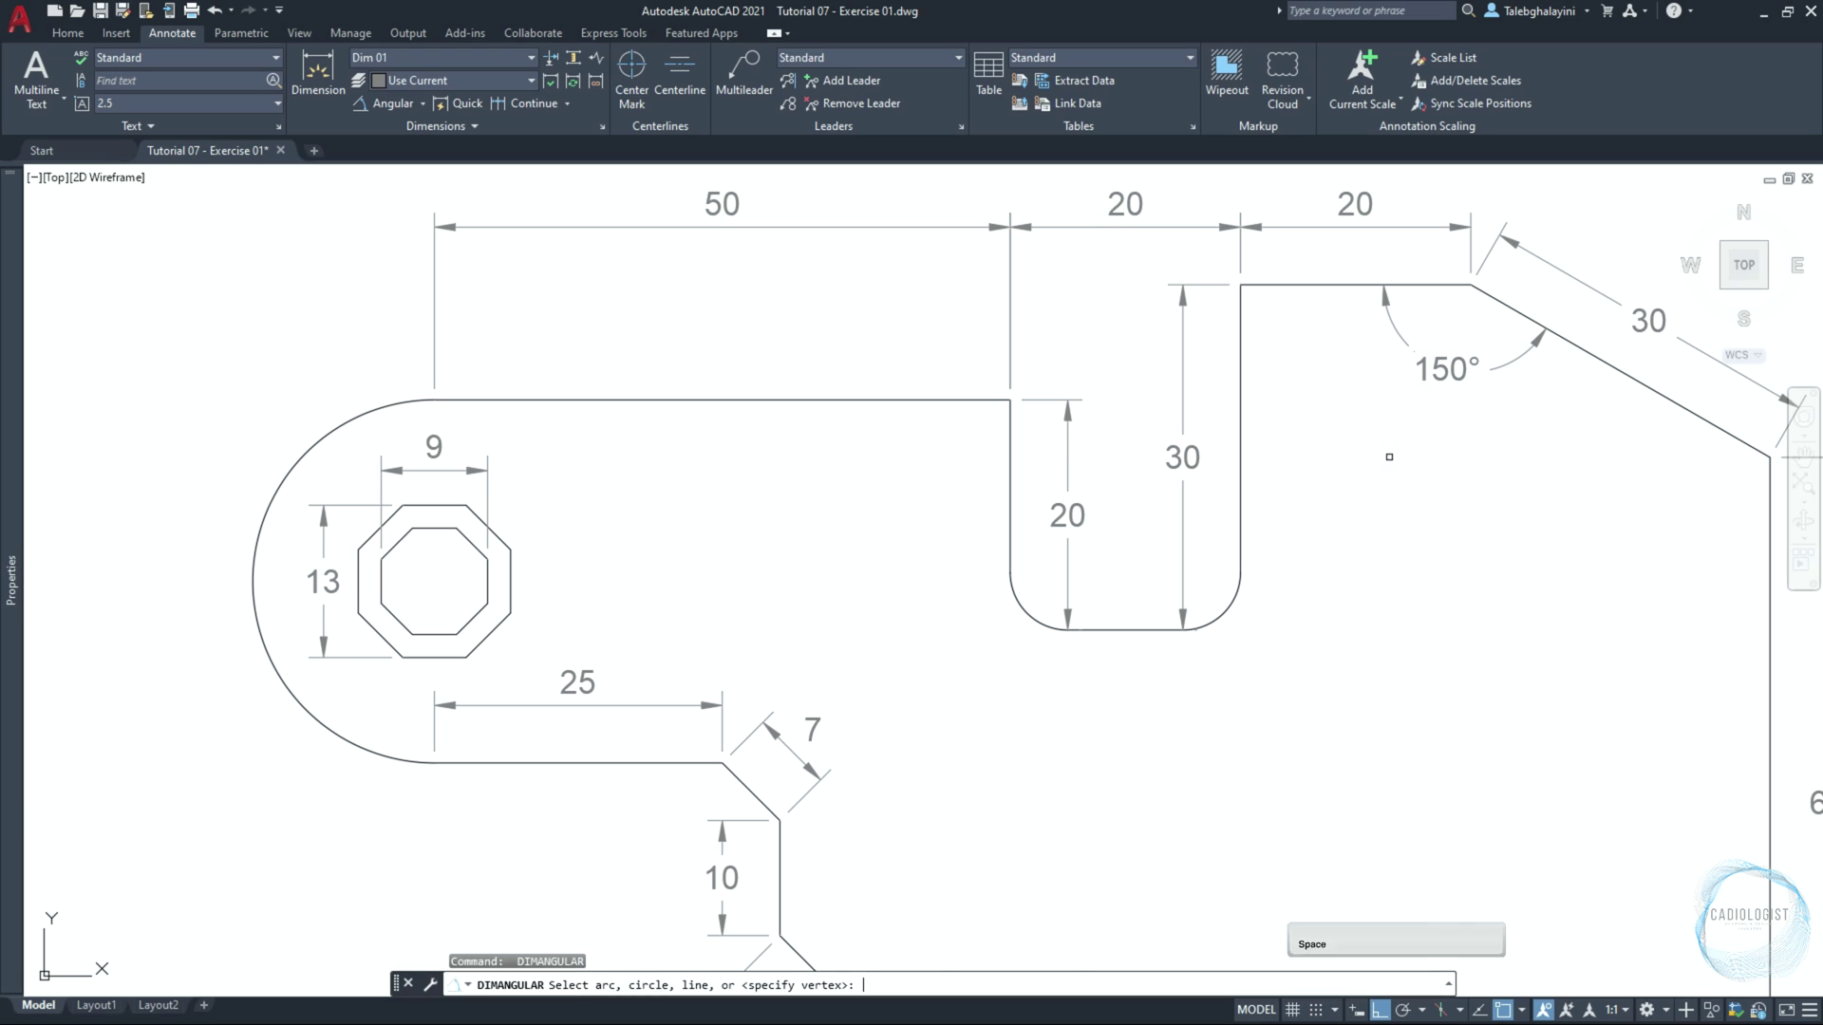
pyautogui.scroll(-1, 1405, 451)
pyautogui.scroll(3, 1757, 442)
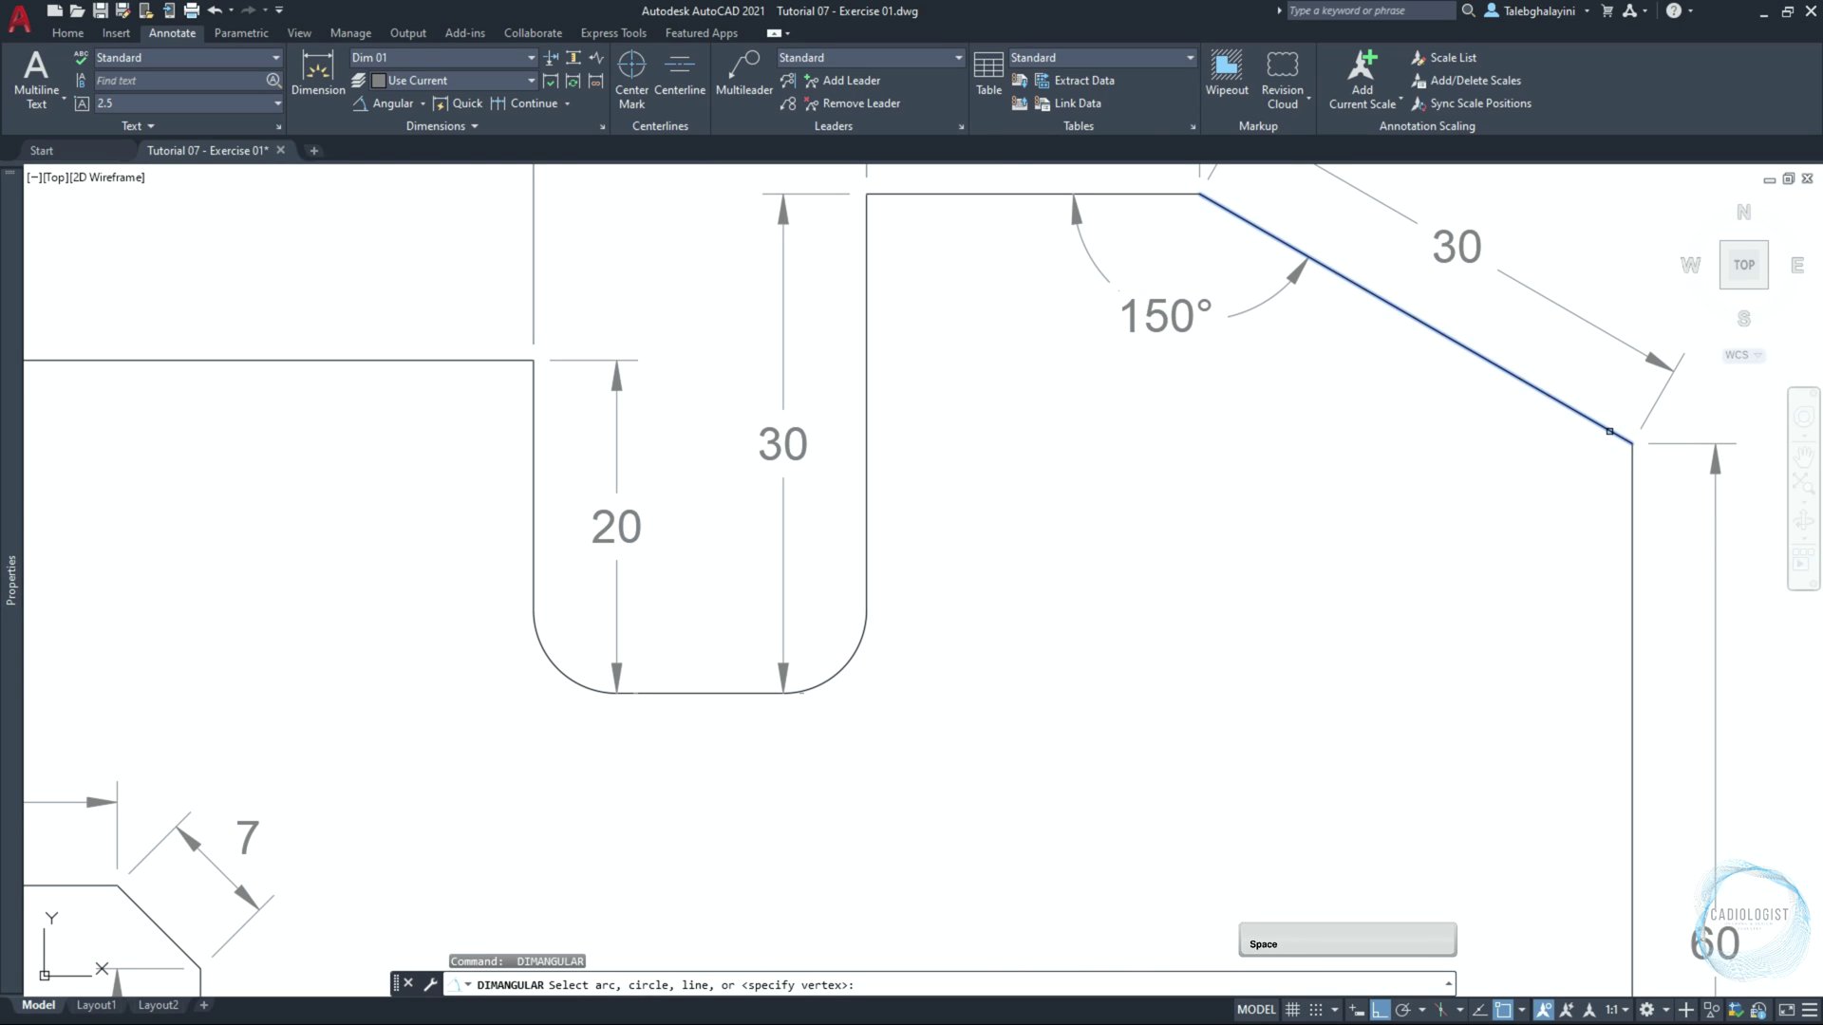
pyautogui.click(1609, 432)
pyautogui.click(1631, 475)
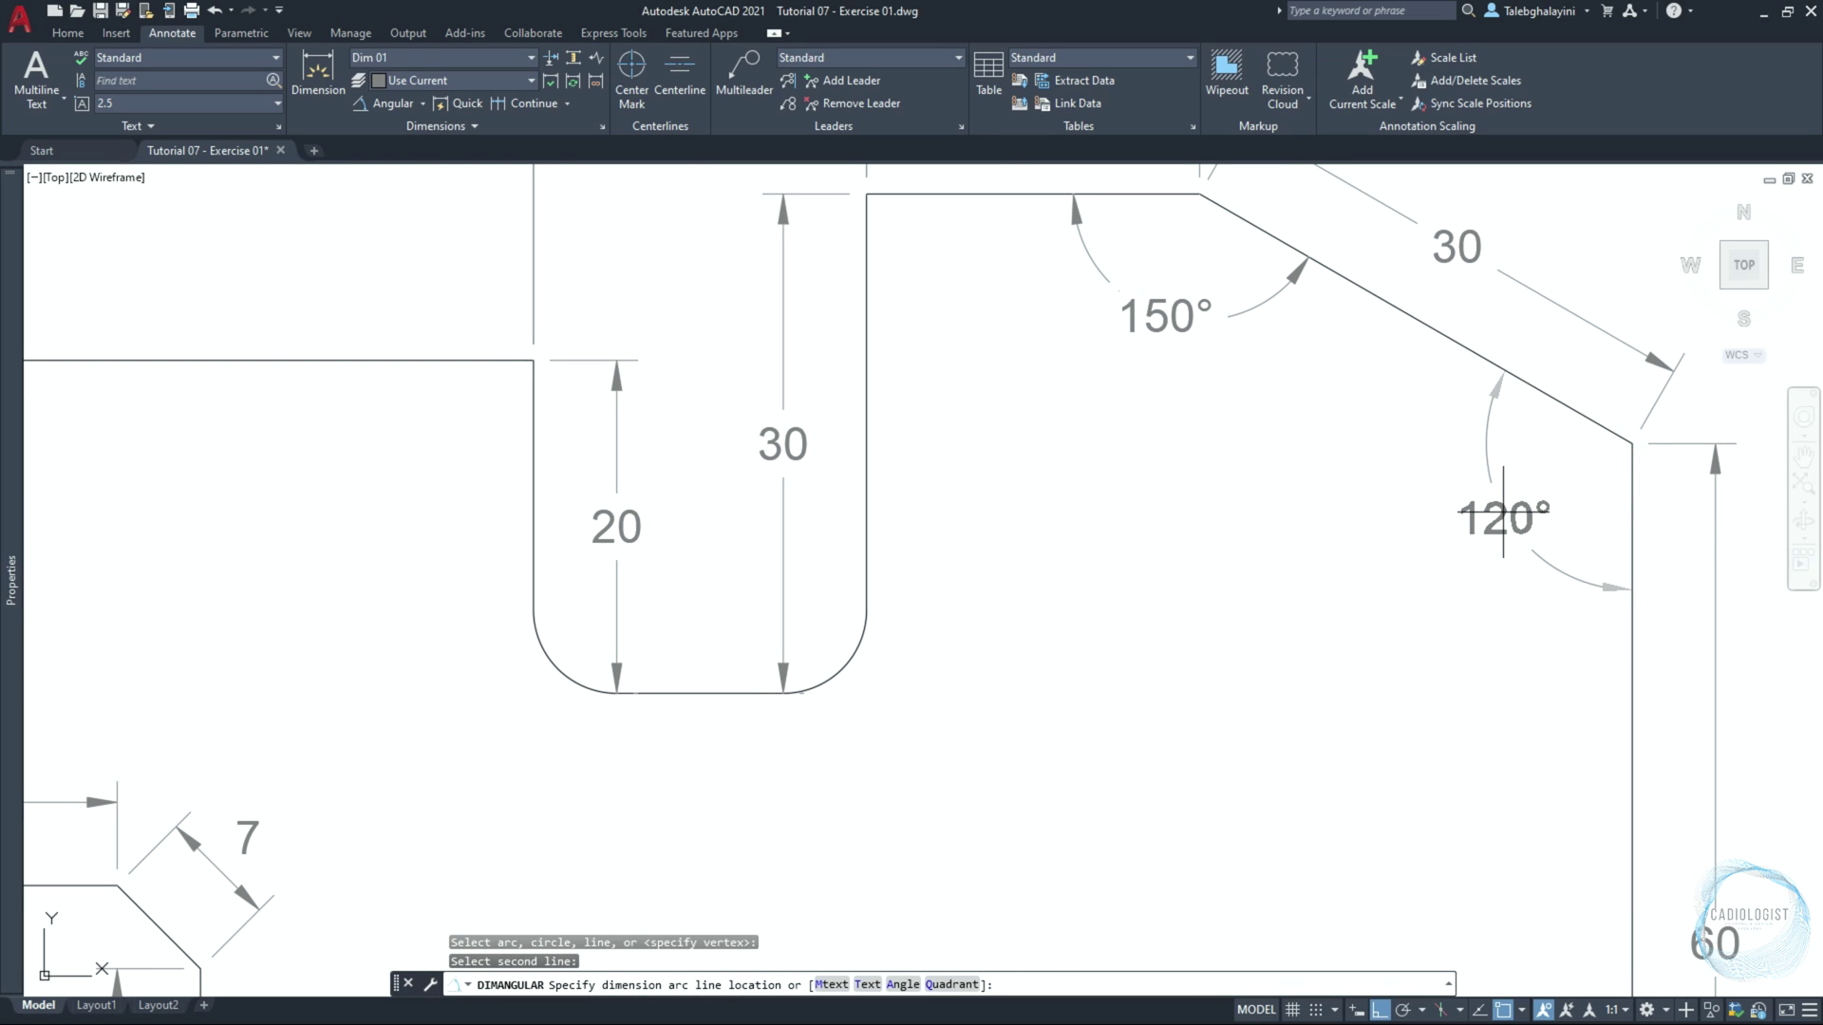
pyautogui.click(1505, 512)
# With object snap tracking off, add a radius dimension to the lower-right fillet beside the circle, placing its text outside the profile
pyautogui.press('F11')
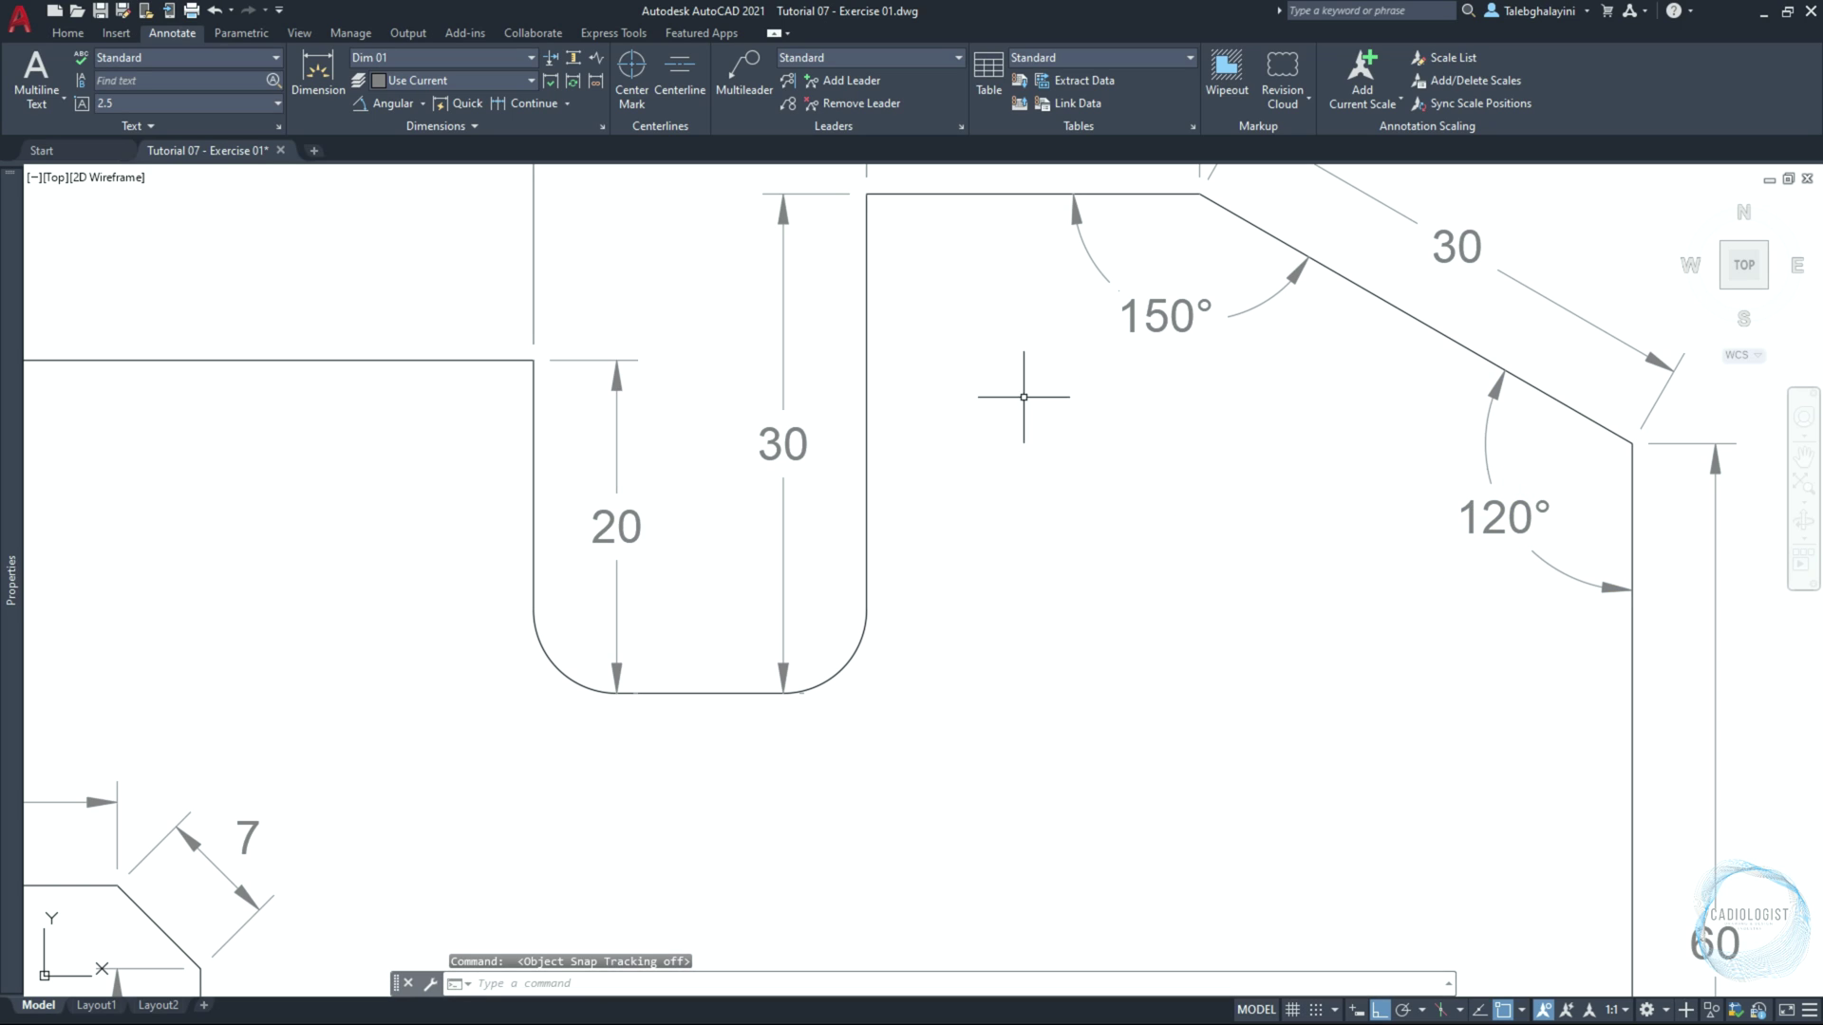
pyautogui.click(422, 104)
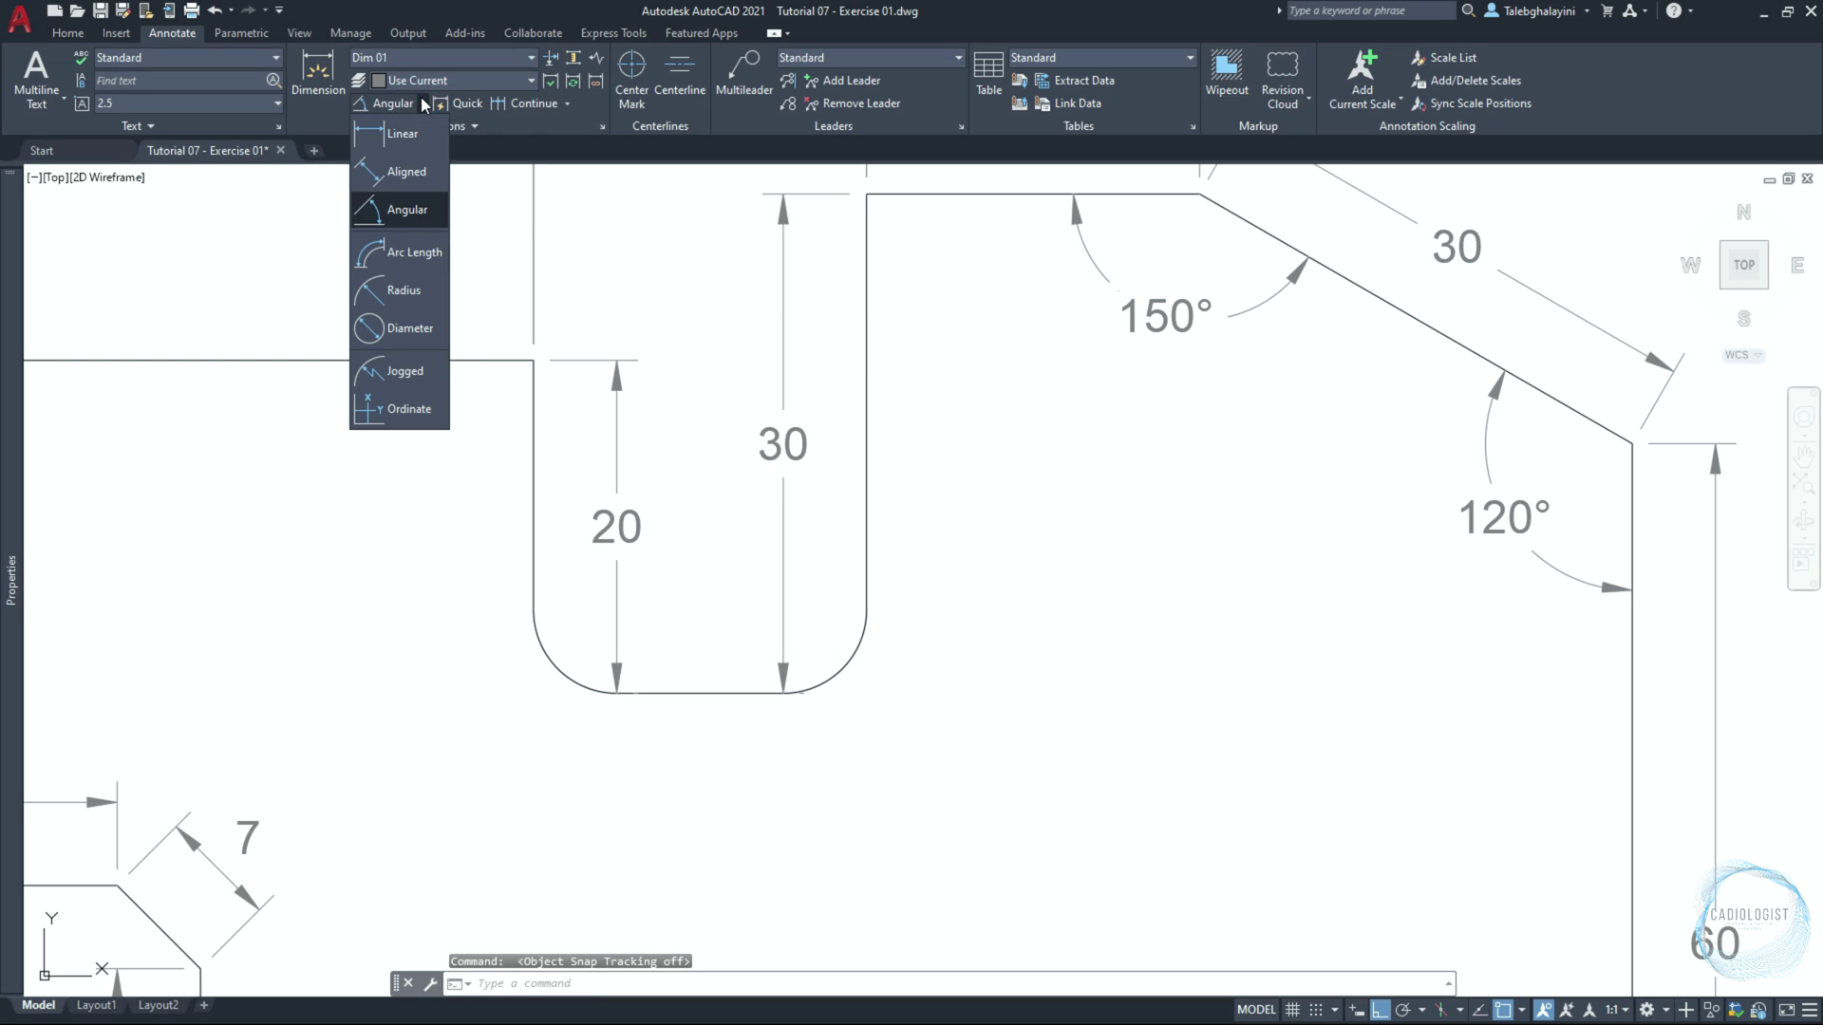
pyautogui.click(408, 290)
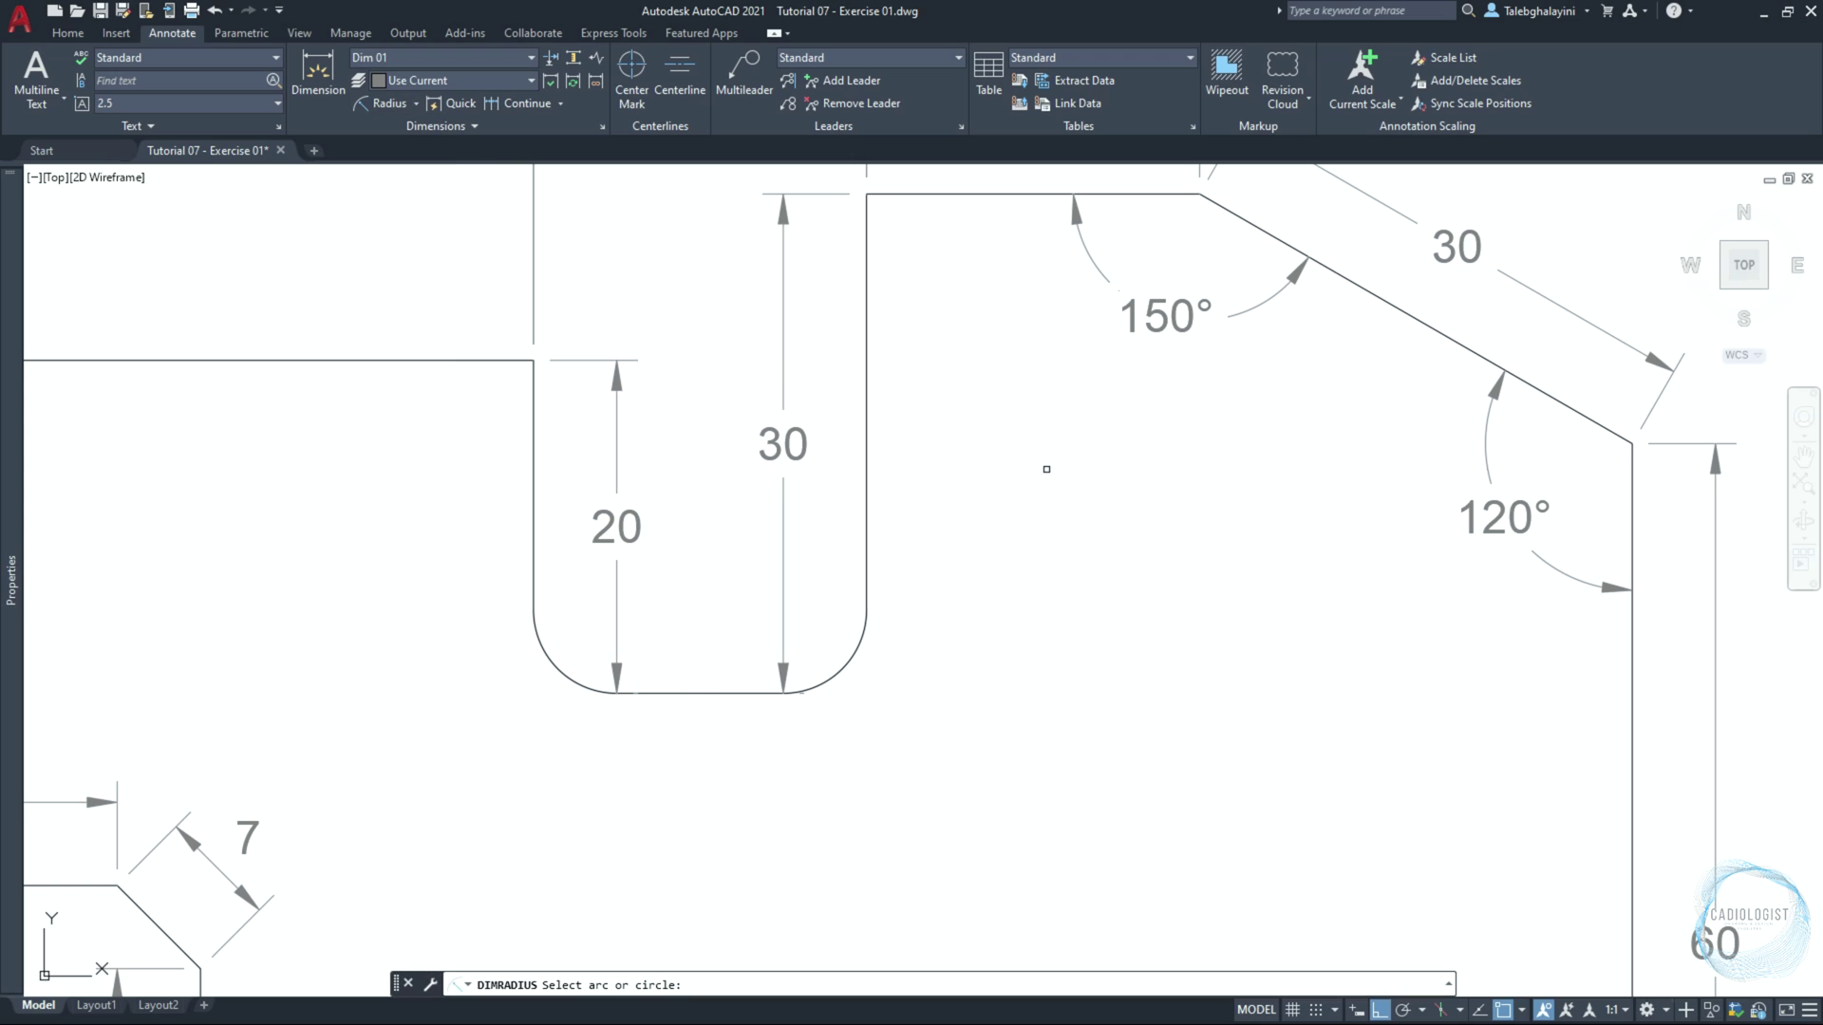
pyautogui.scroll(-6, 1049, 424)
pyautogui.scroll(5, 1269, 753)
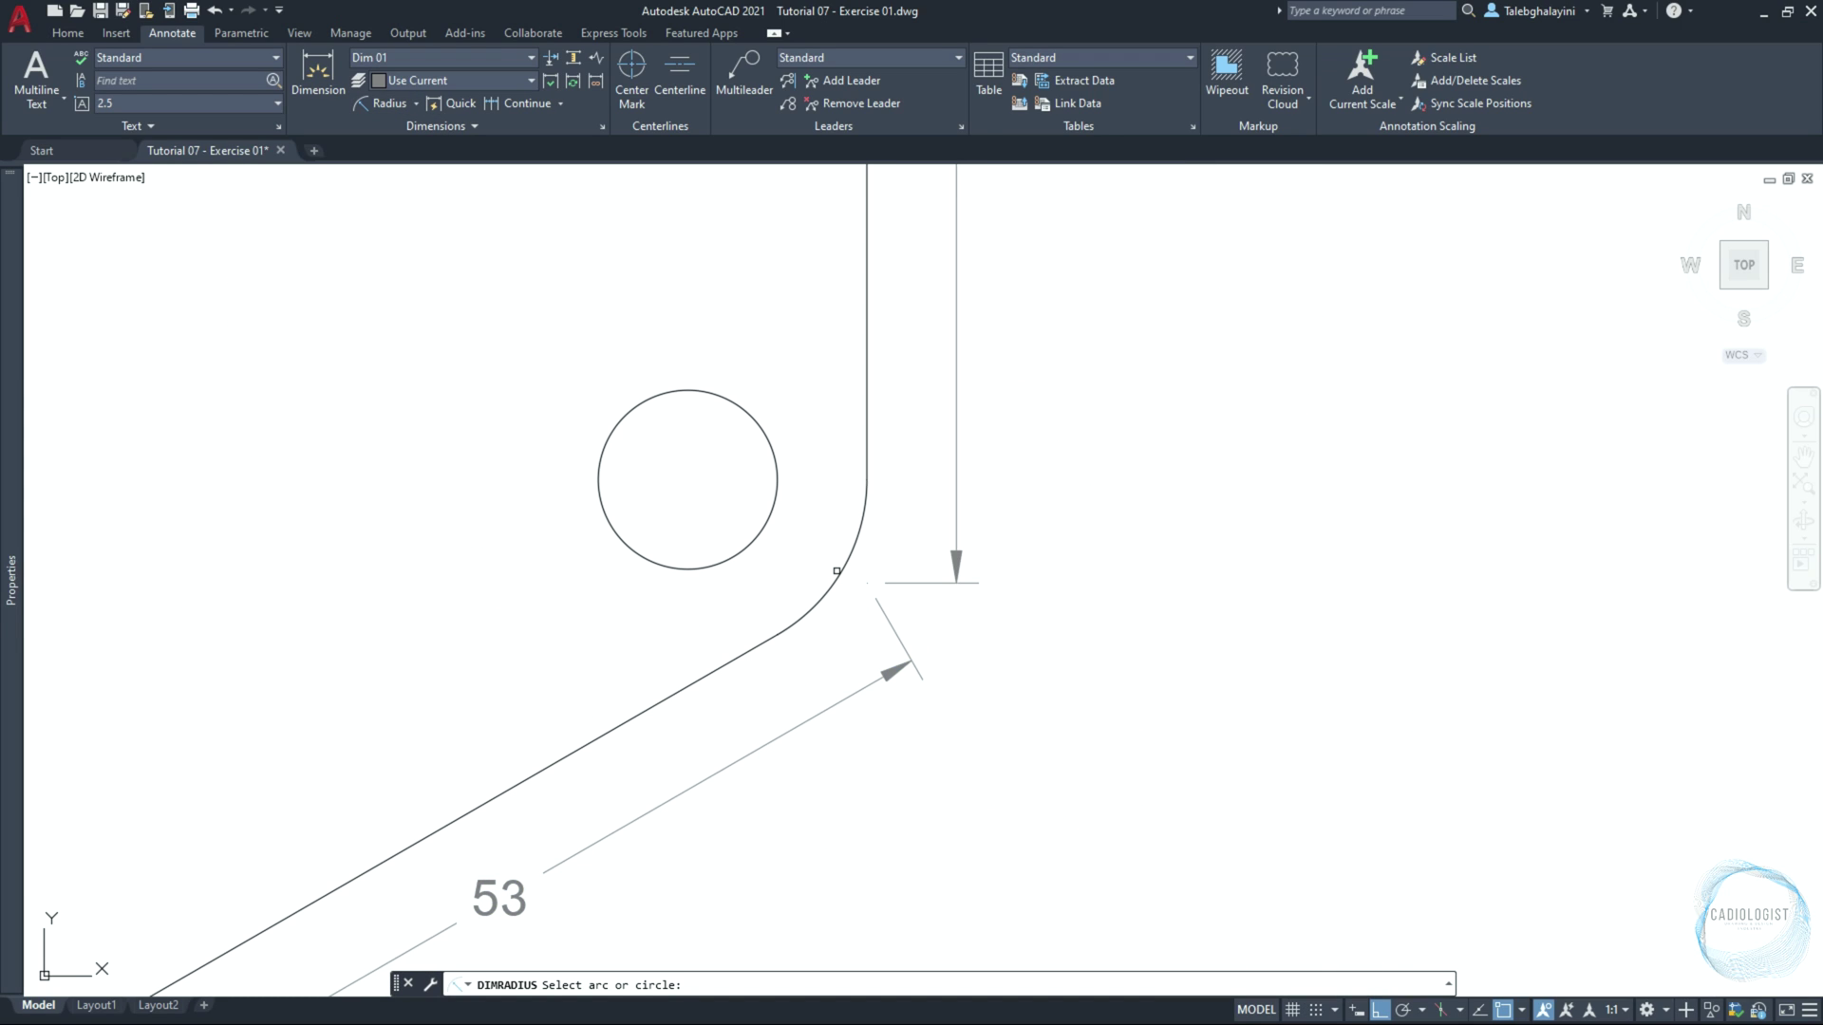
pyautogui.click(837, 571)
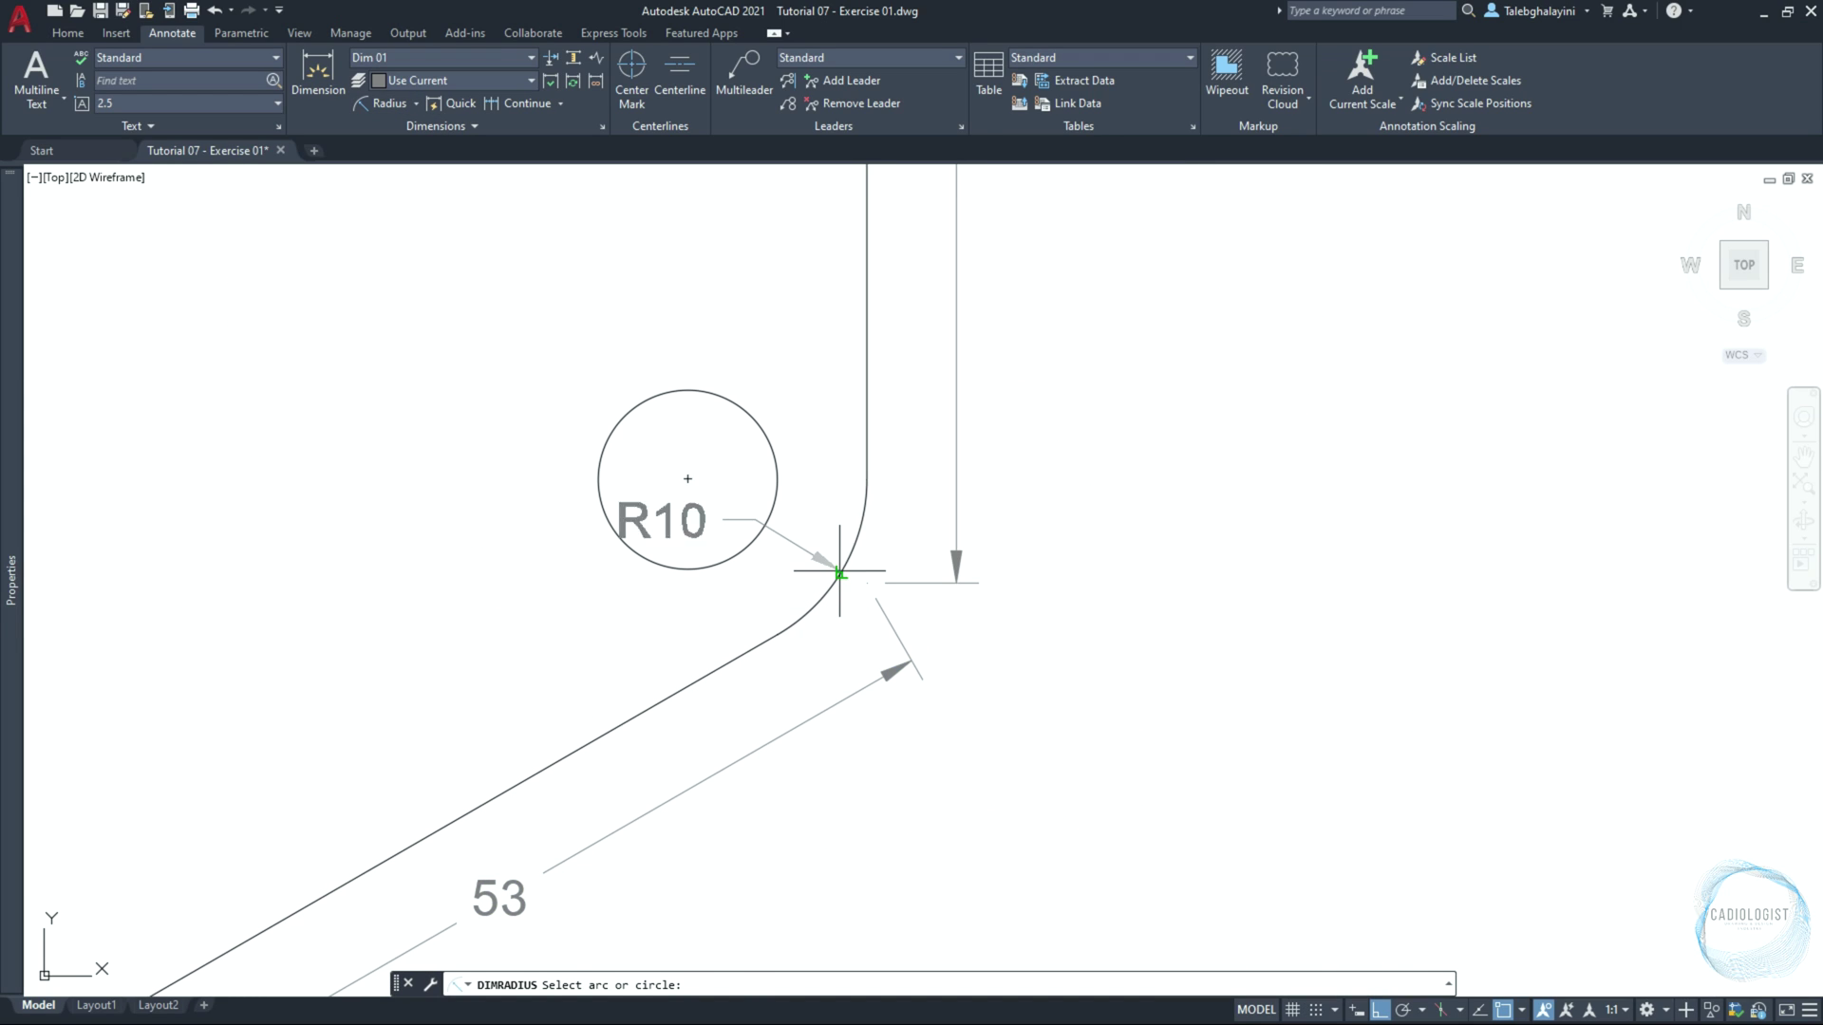
pyautogui.click(1011, 666)
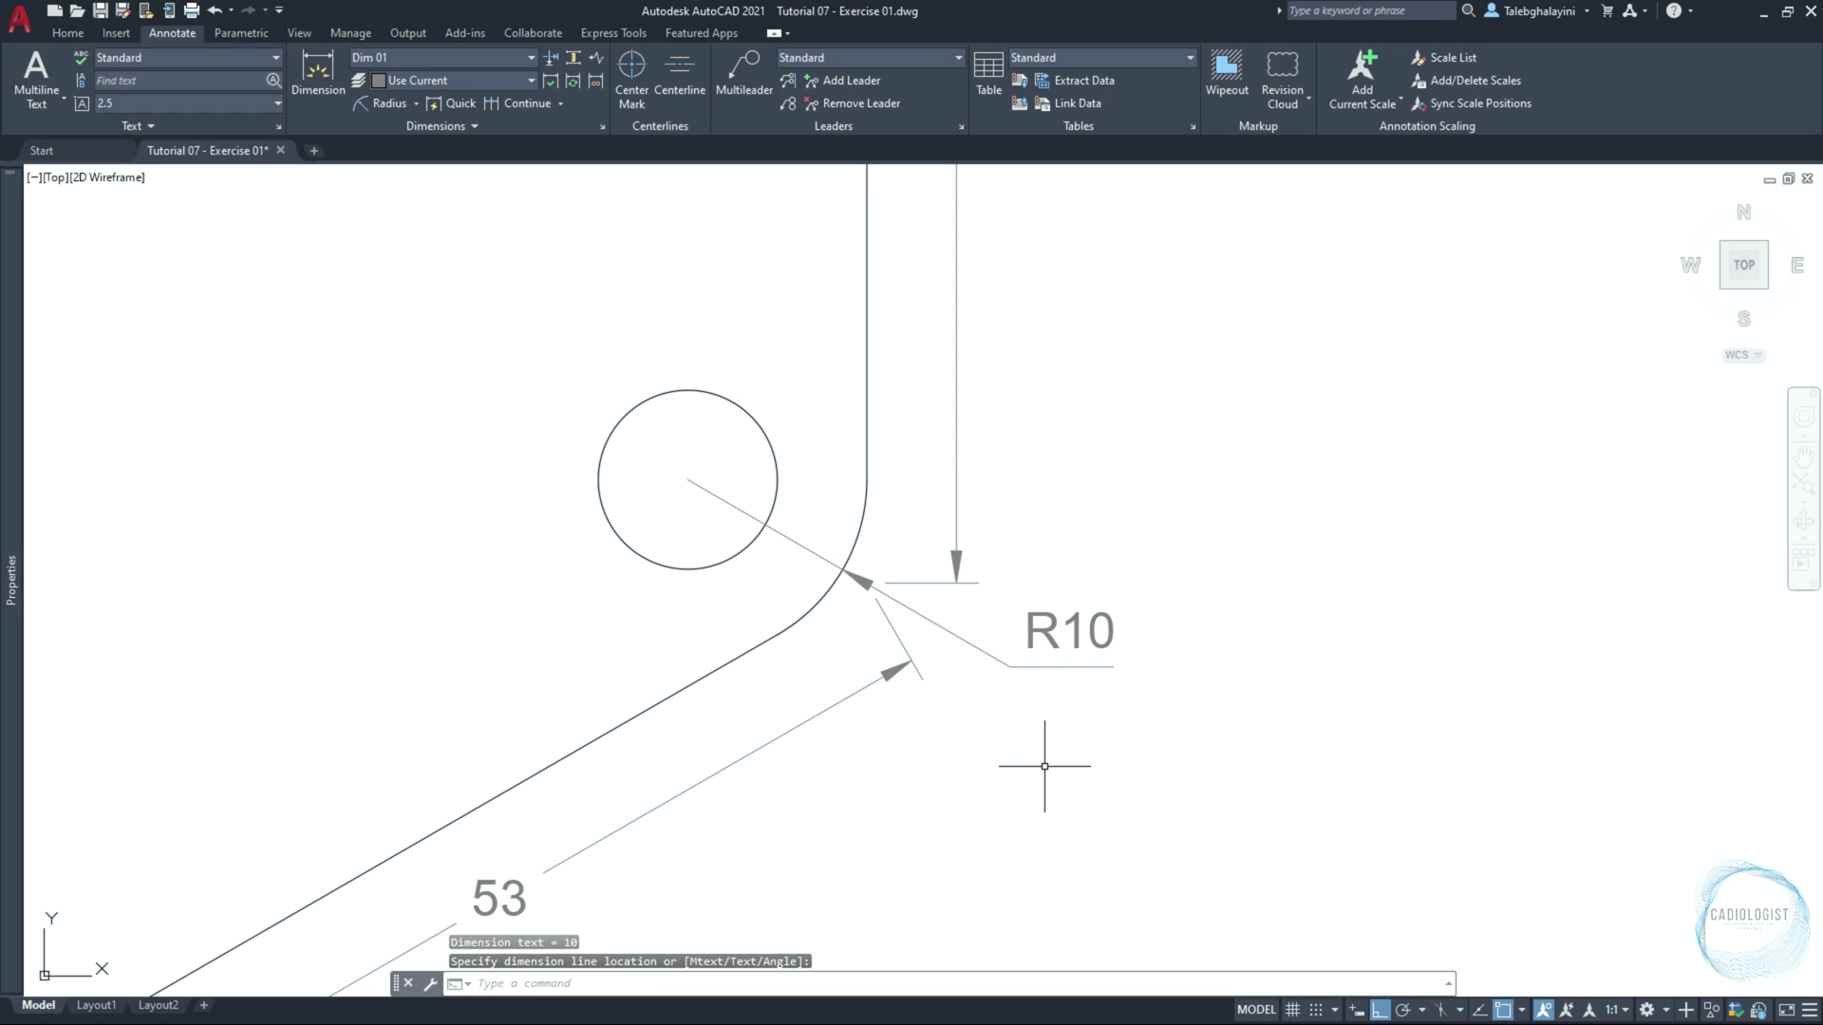
# Add a radius dimension to the fillet joining the bottom edge and the lower sloped edge, placing its text inside the profile
pyautogui.write('dim')
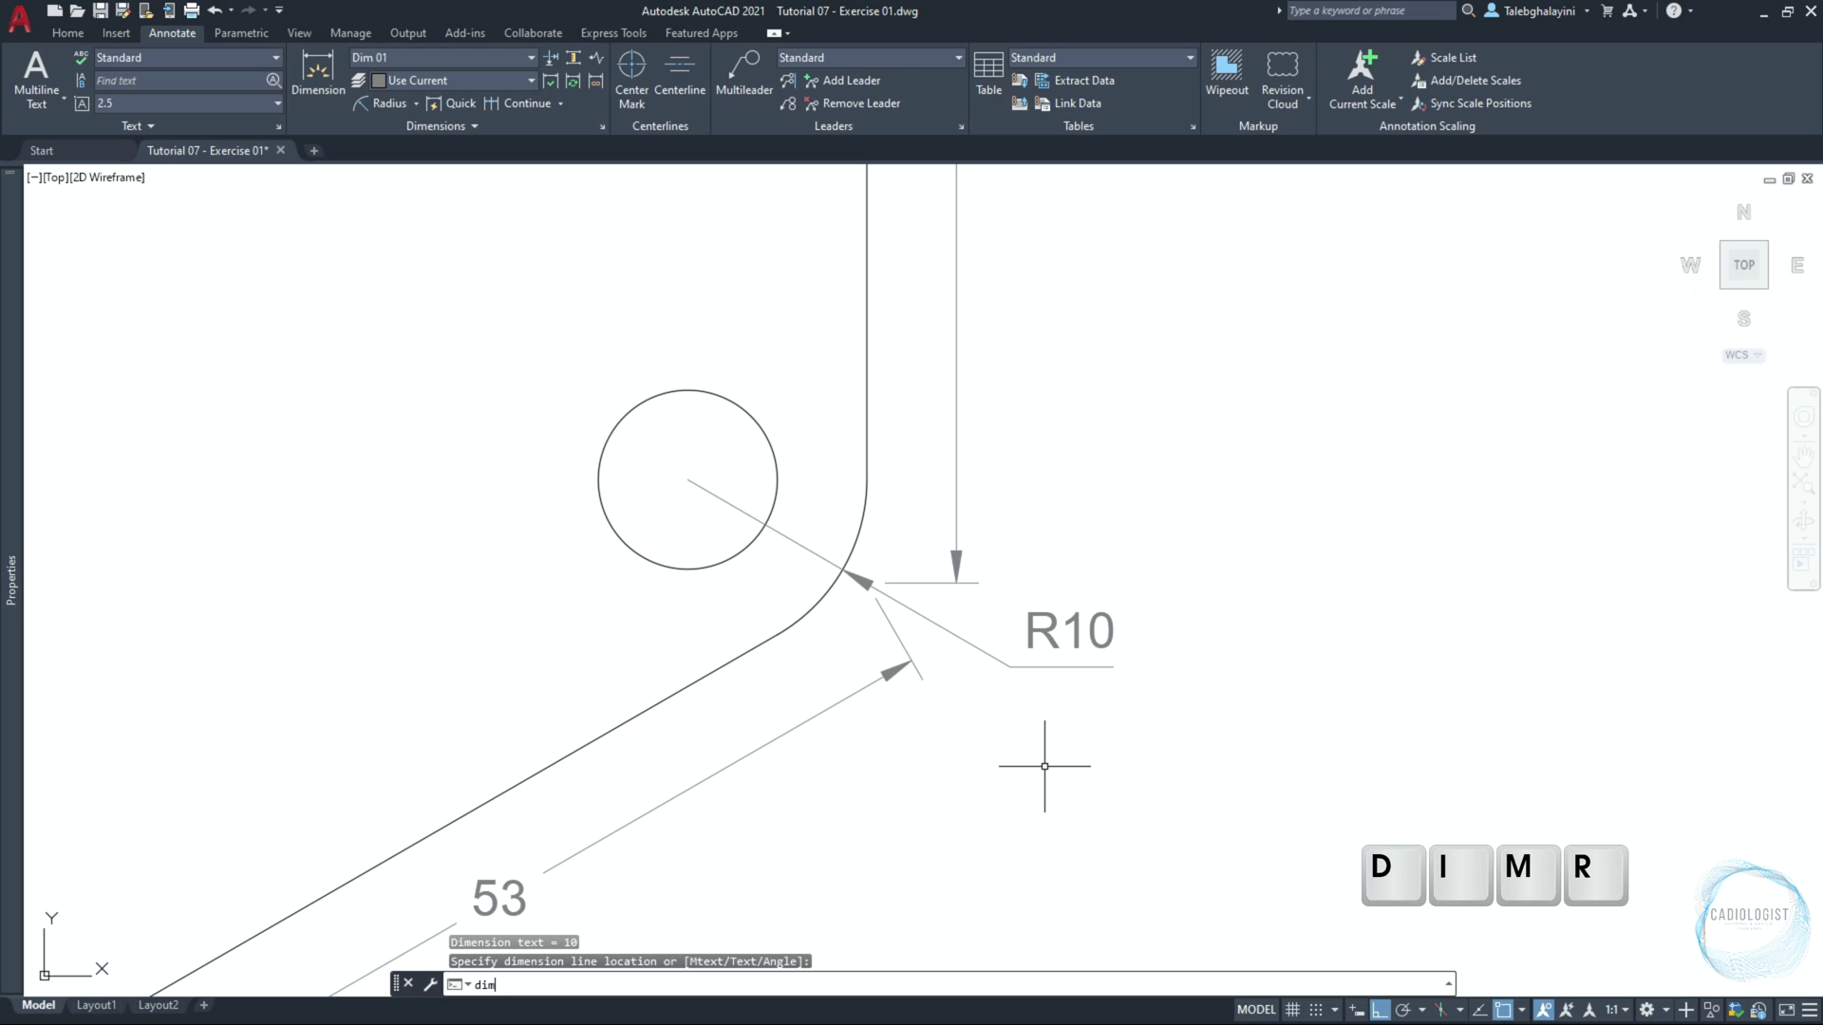
pyautogui.write('r')
pyautogui.press('Return')
pyautogui.scroll(-3, 1044, 766)
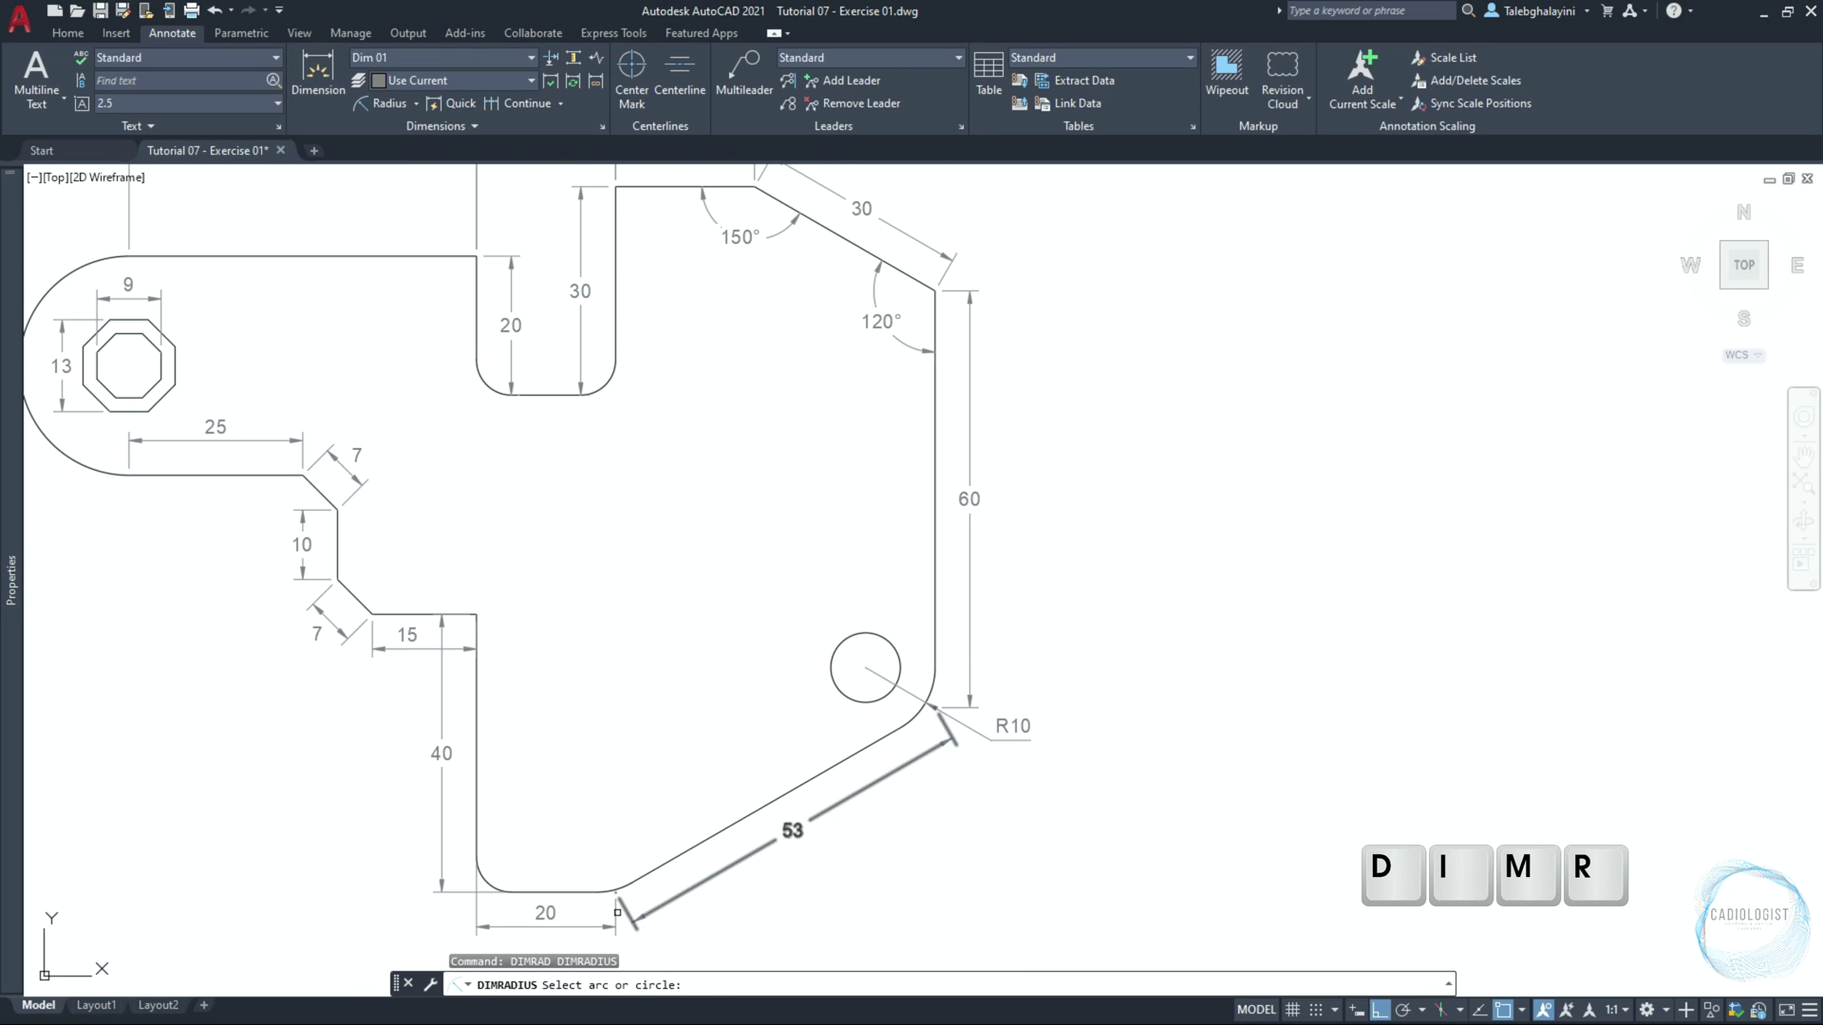
pyautogui.scroll(4, 618, 912)
pyautogui.click(632, 810)
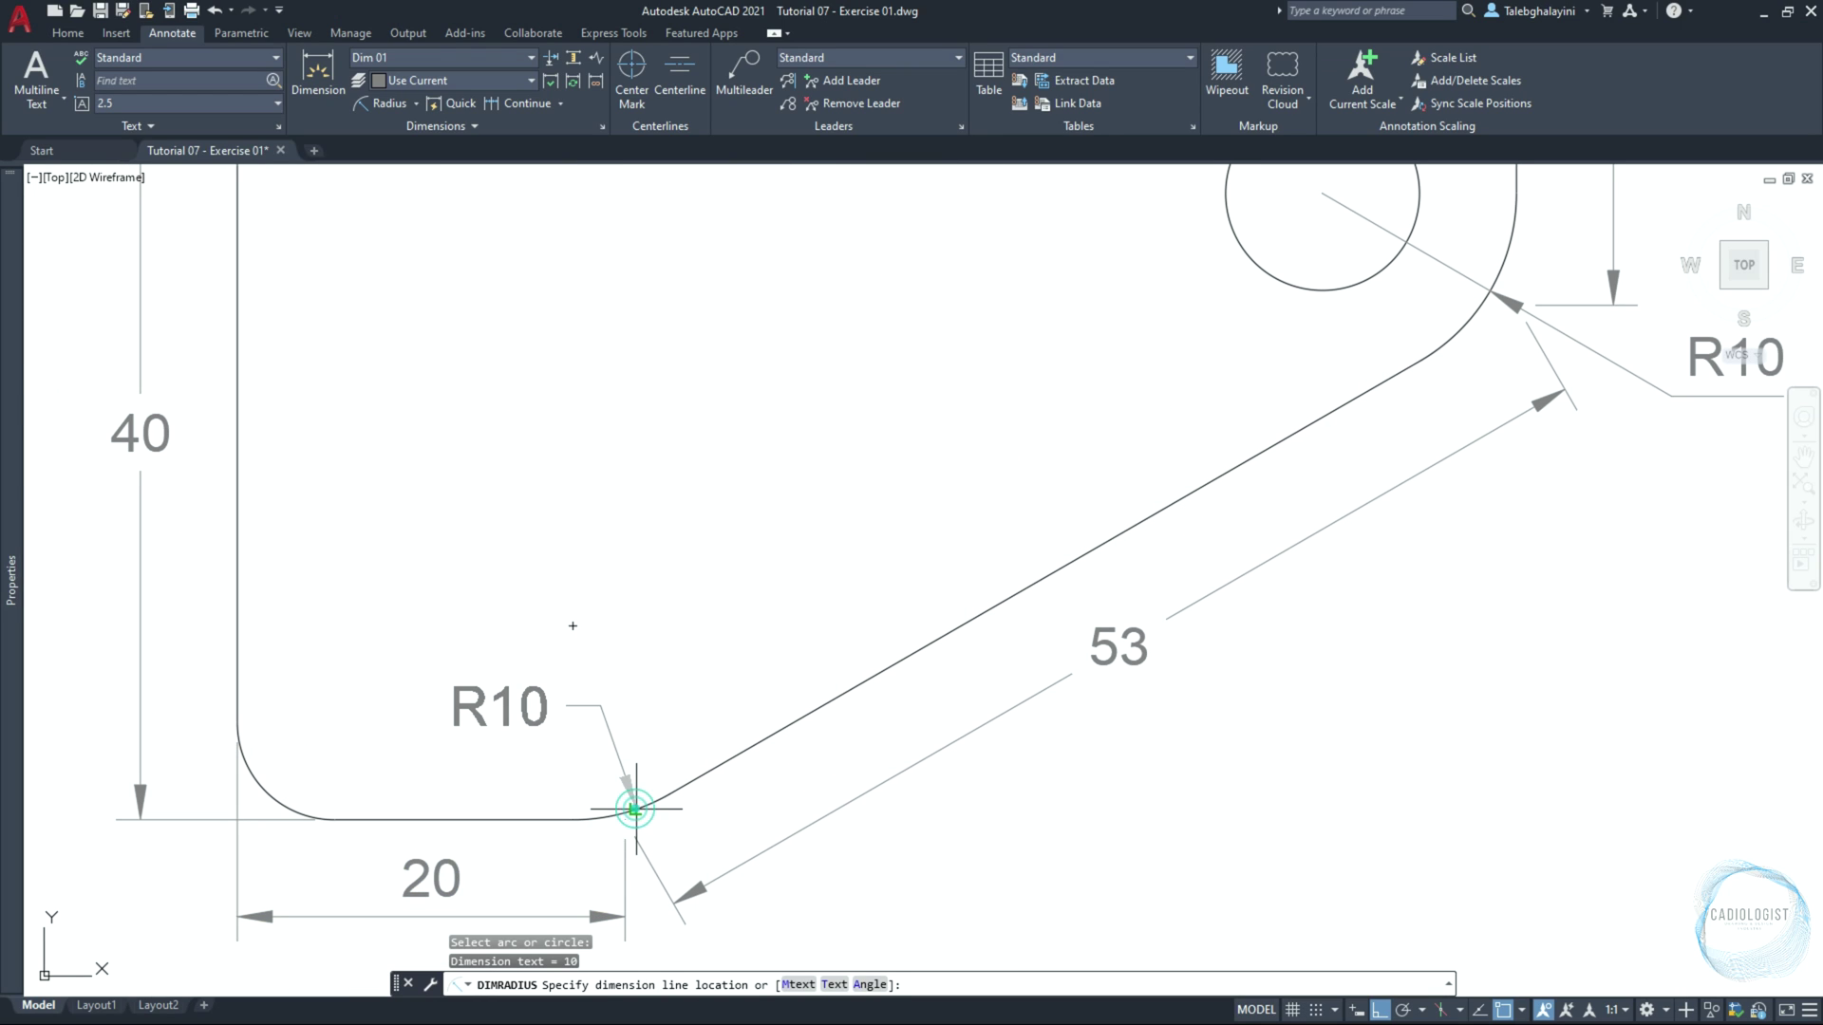
pyautogui.click(577, 623)
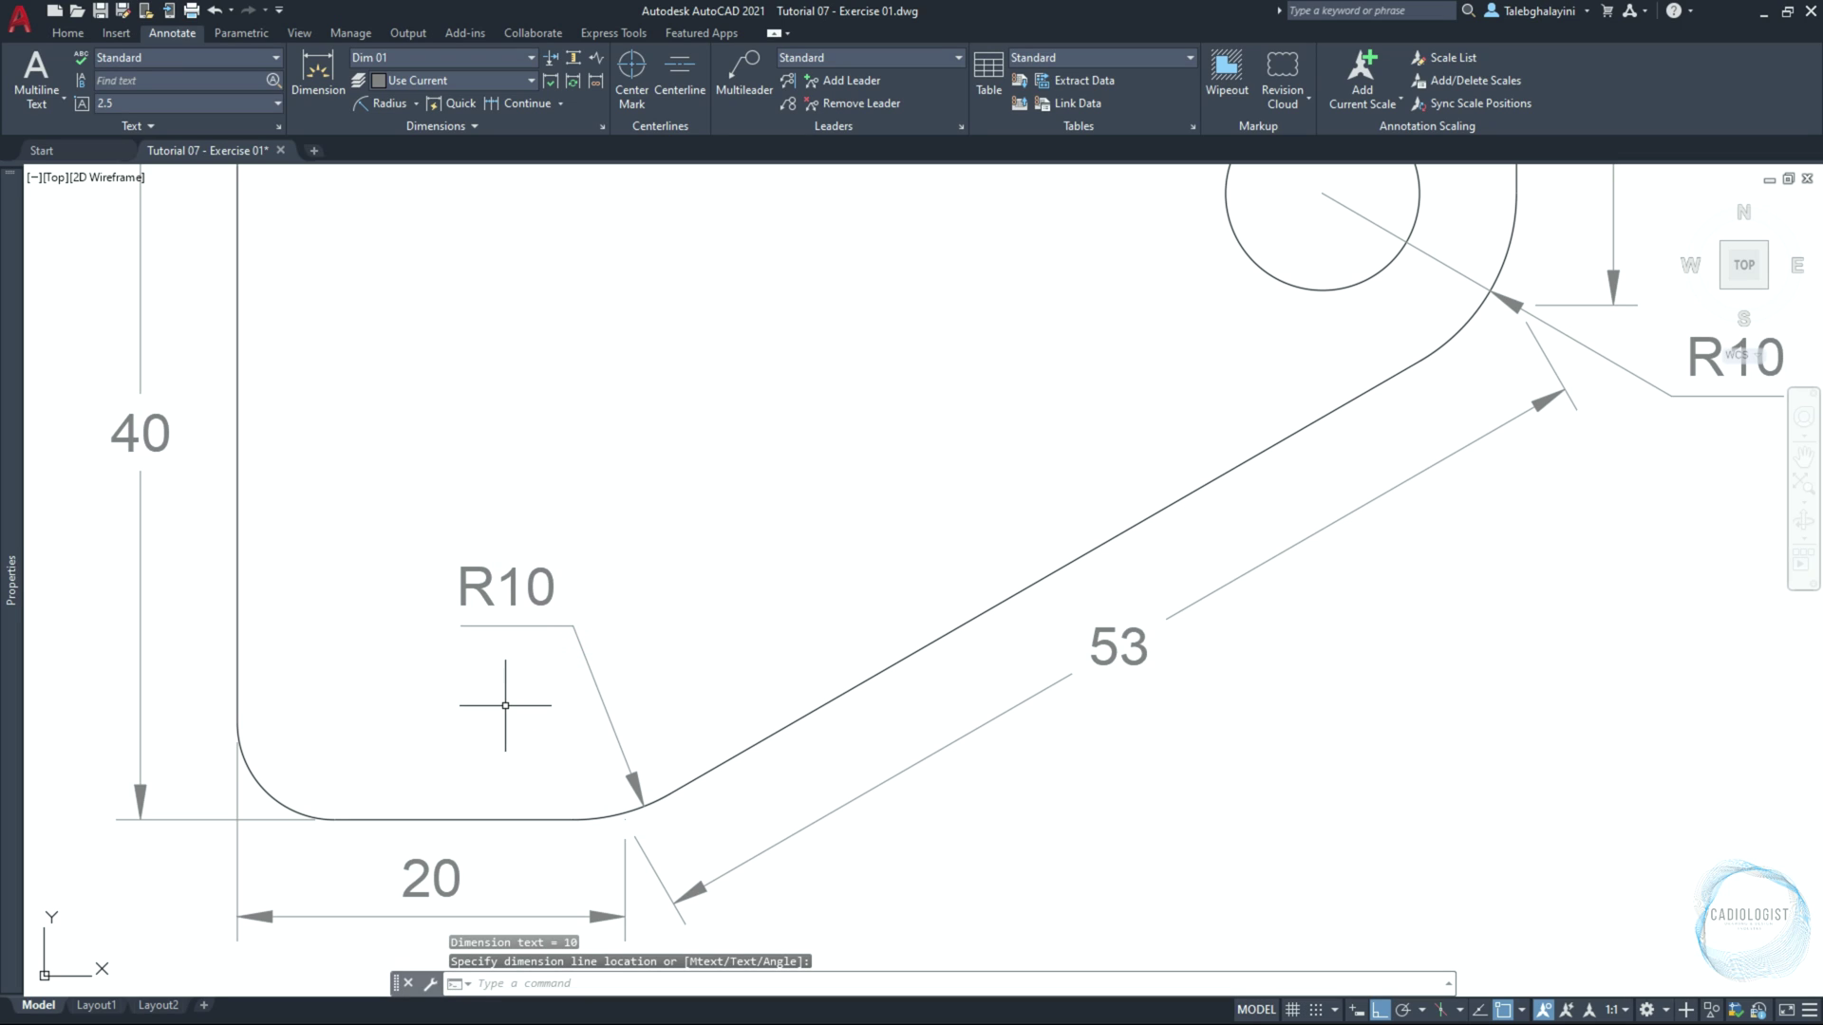
# Add a radius dimension to the profile's bottom-left corner fillet, placing its text outside, below and left of the corner
pyautogui.press('space')
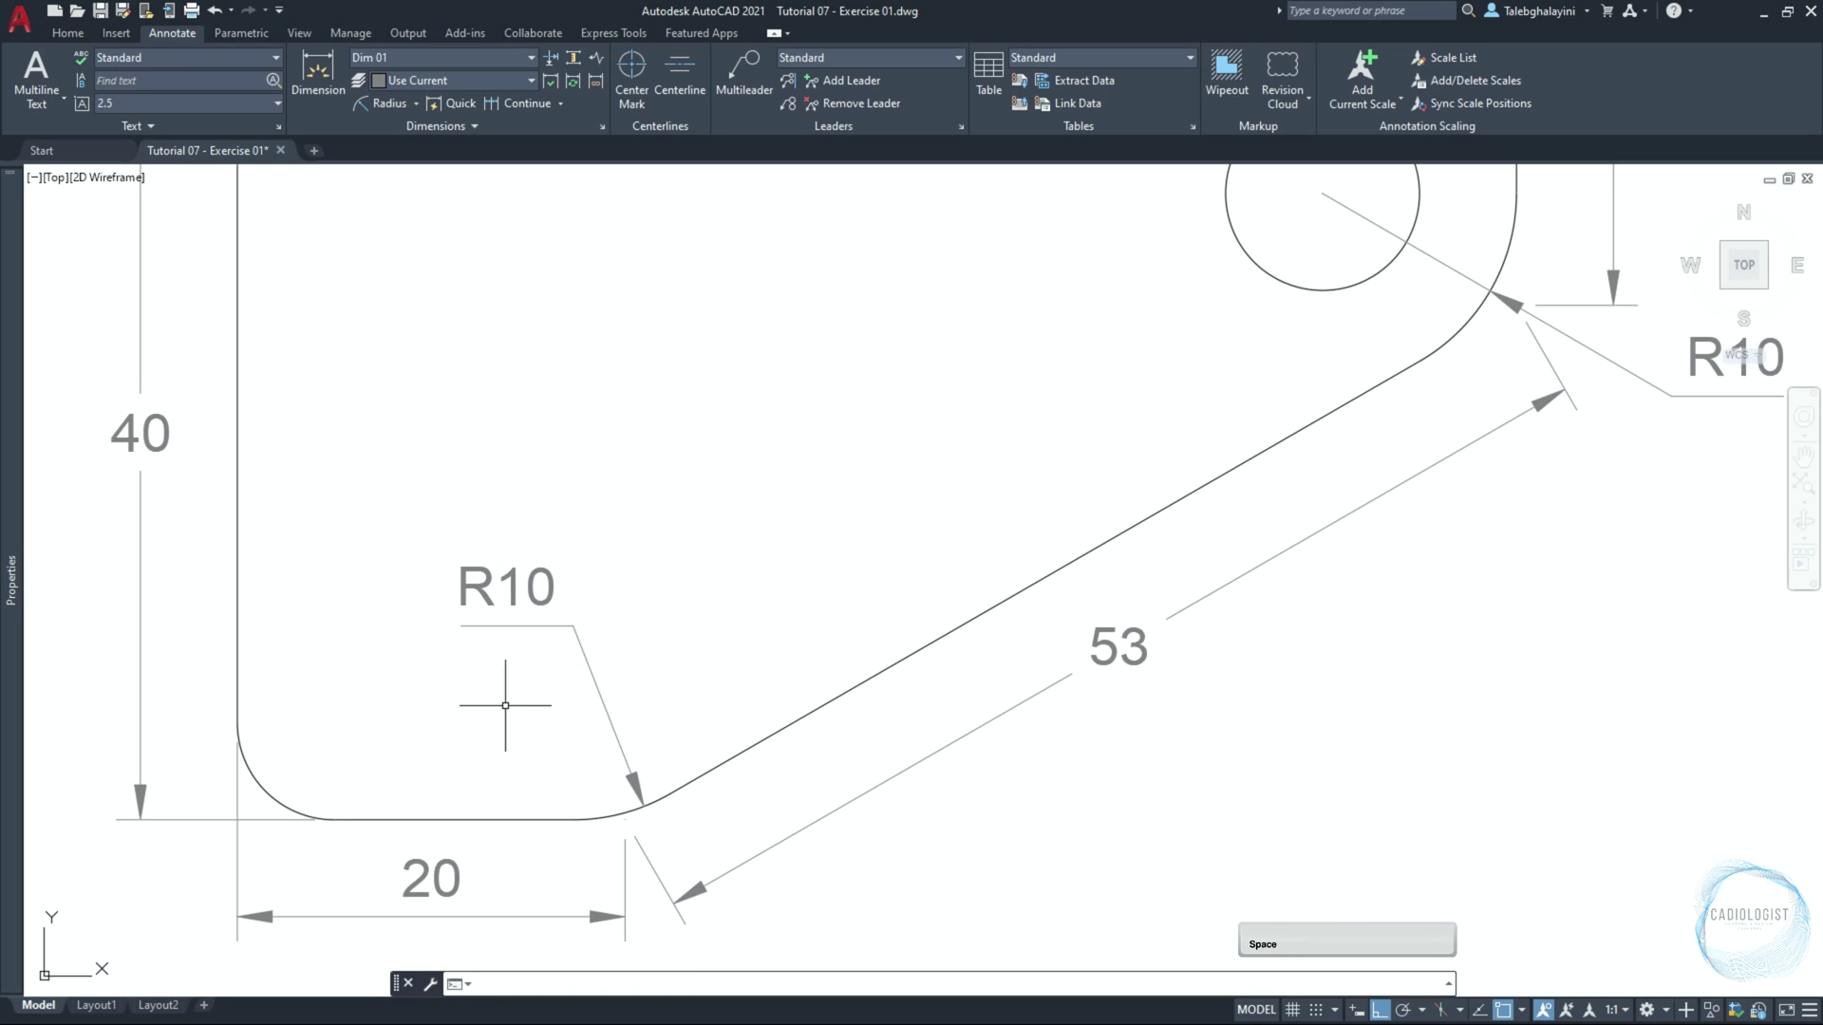
pyautogui.scroll(-1, 505, 705)
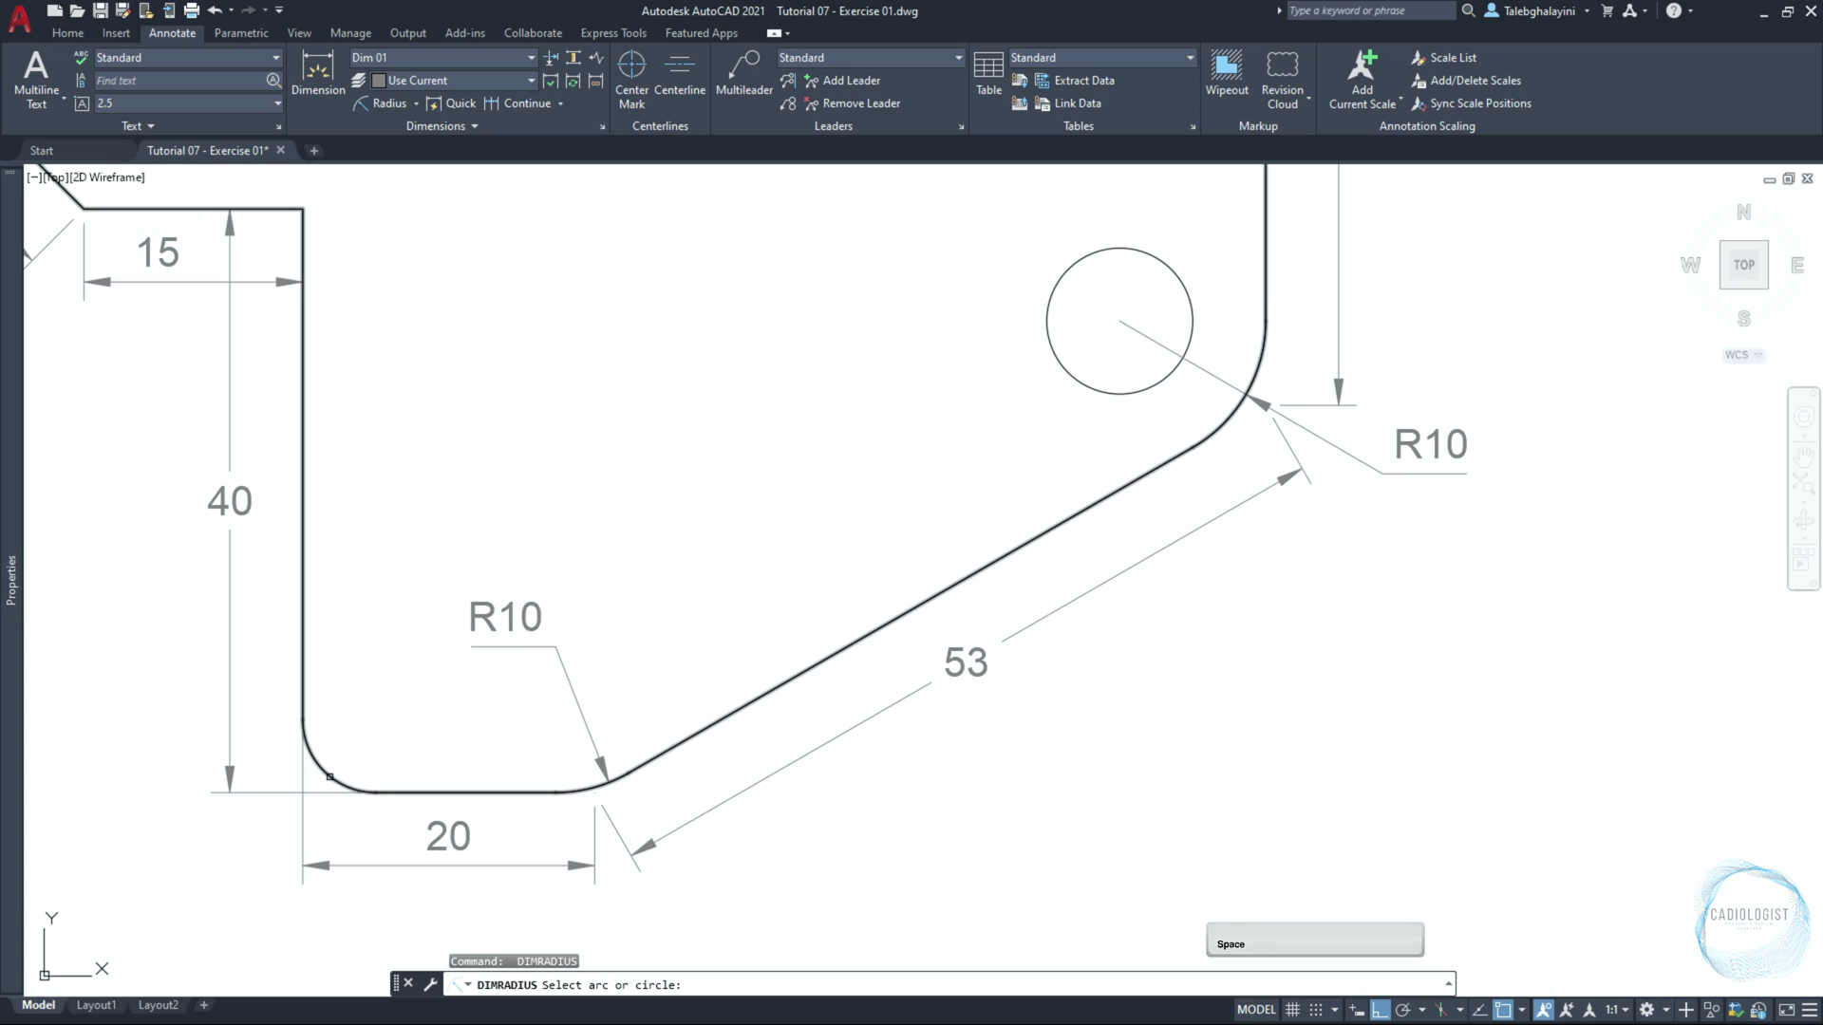
pyautogui.click(321, 771)
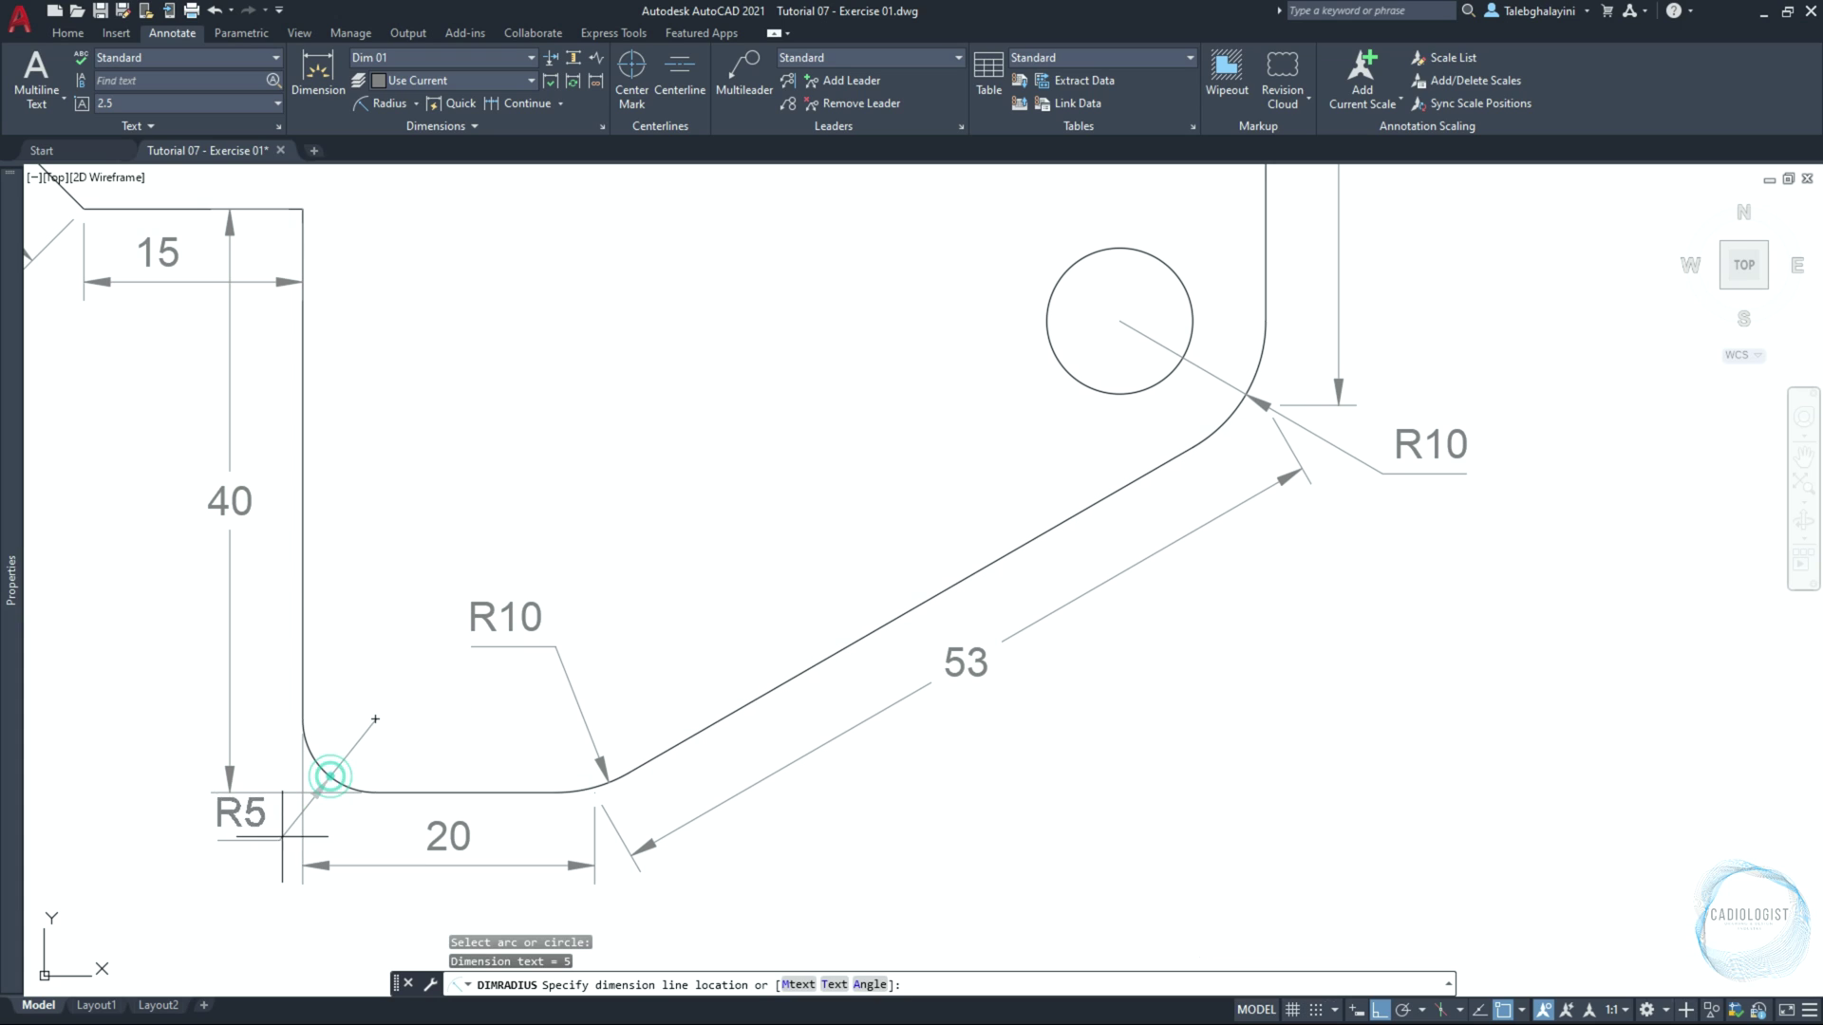
pyautogui.click(224, 866)
# Add radius dimensions to both bottom fillets of the upper slot, placing each text diagonally below its corner
pyautogui.scroll(-3, 386, 384)
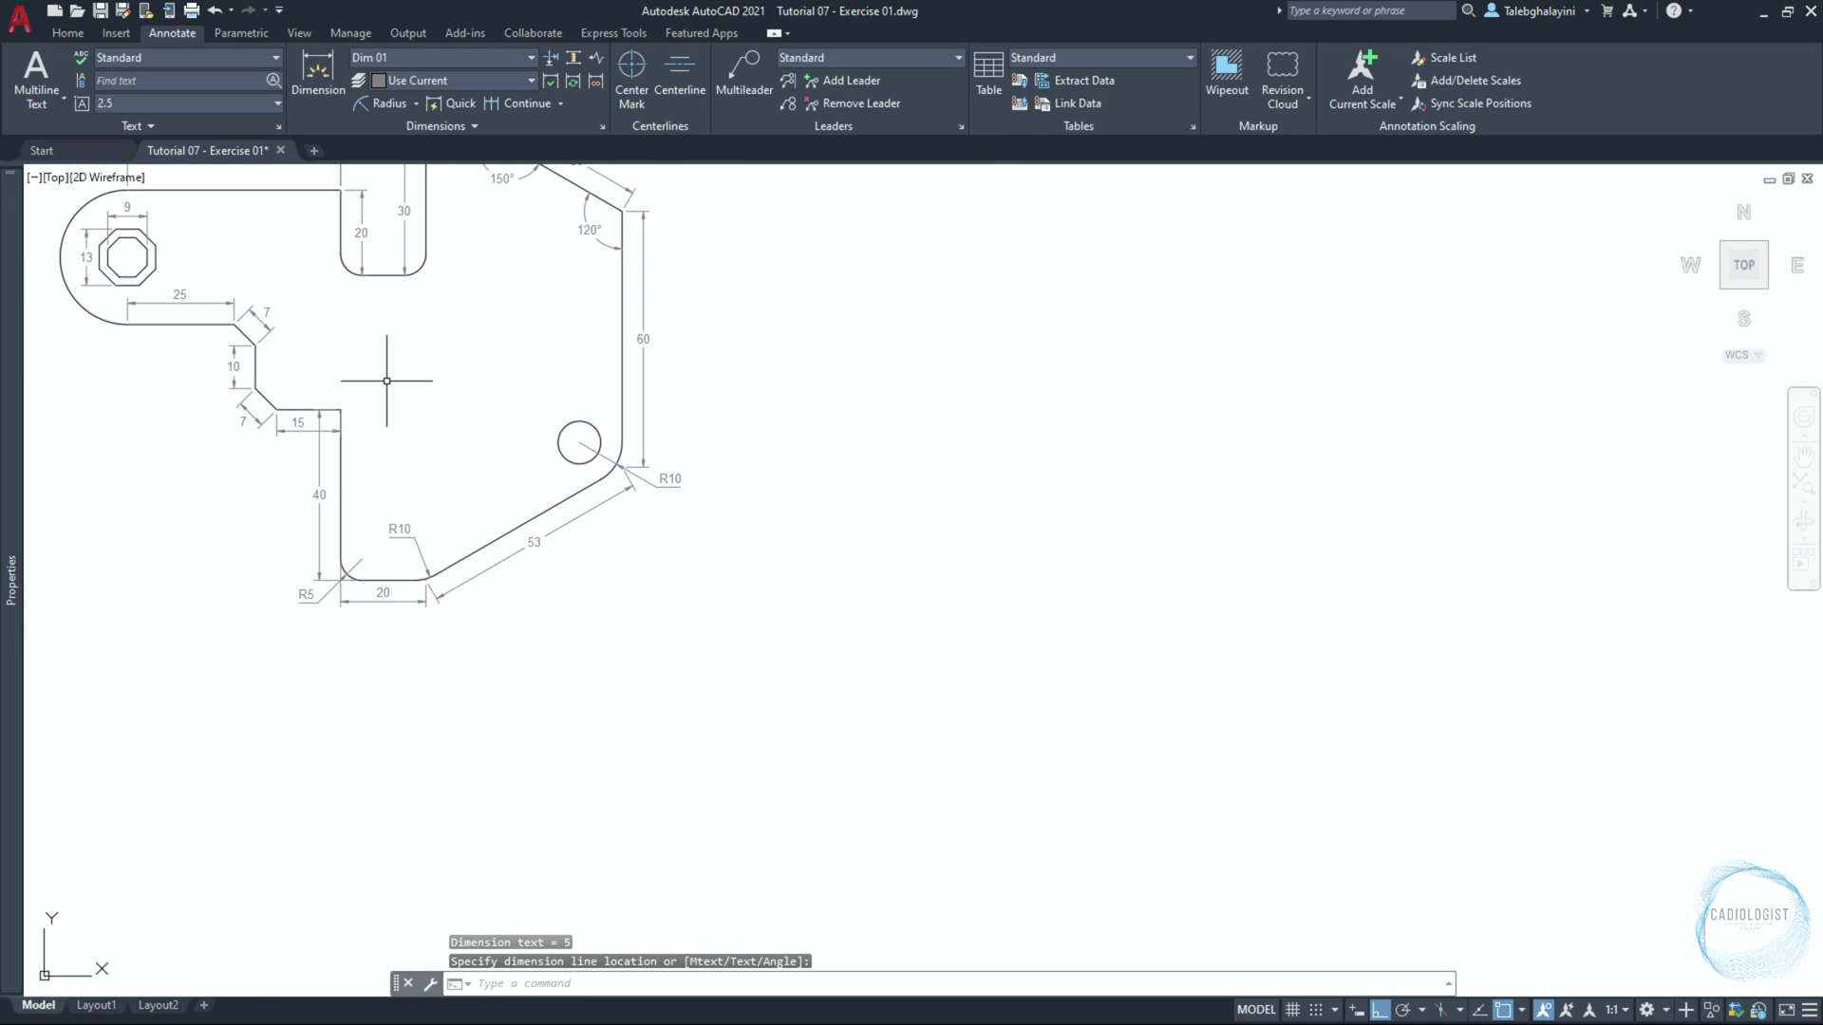
pyautogui.scroll(5, 340, 276)
pyautogui.press('Return')
pyautogui.click(340, 276)
pyautogui.click(270, 330)
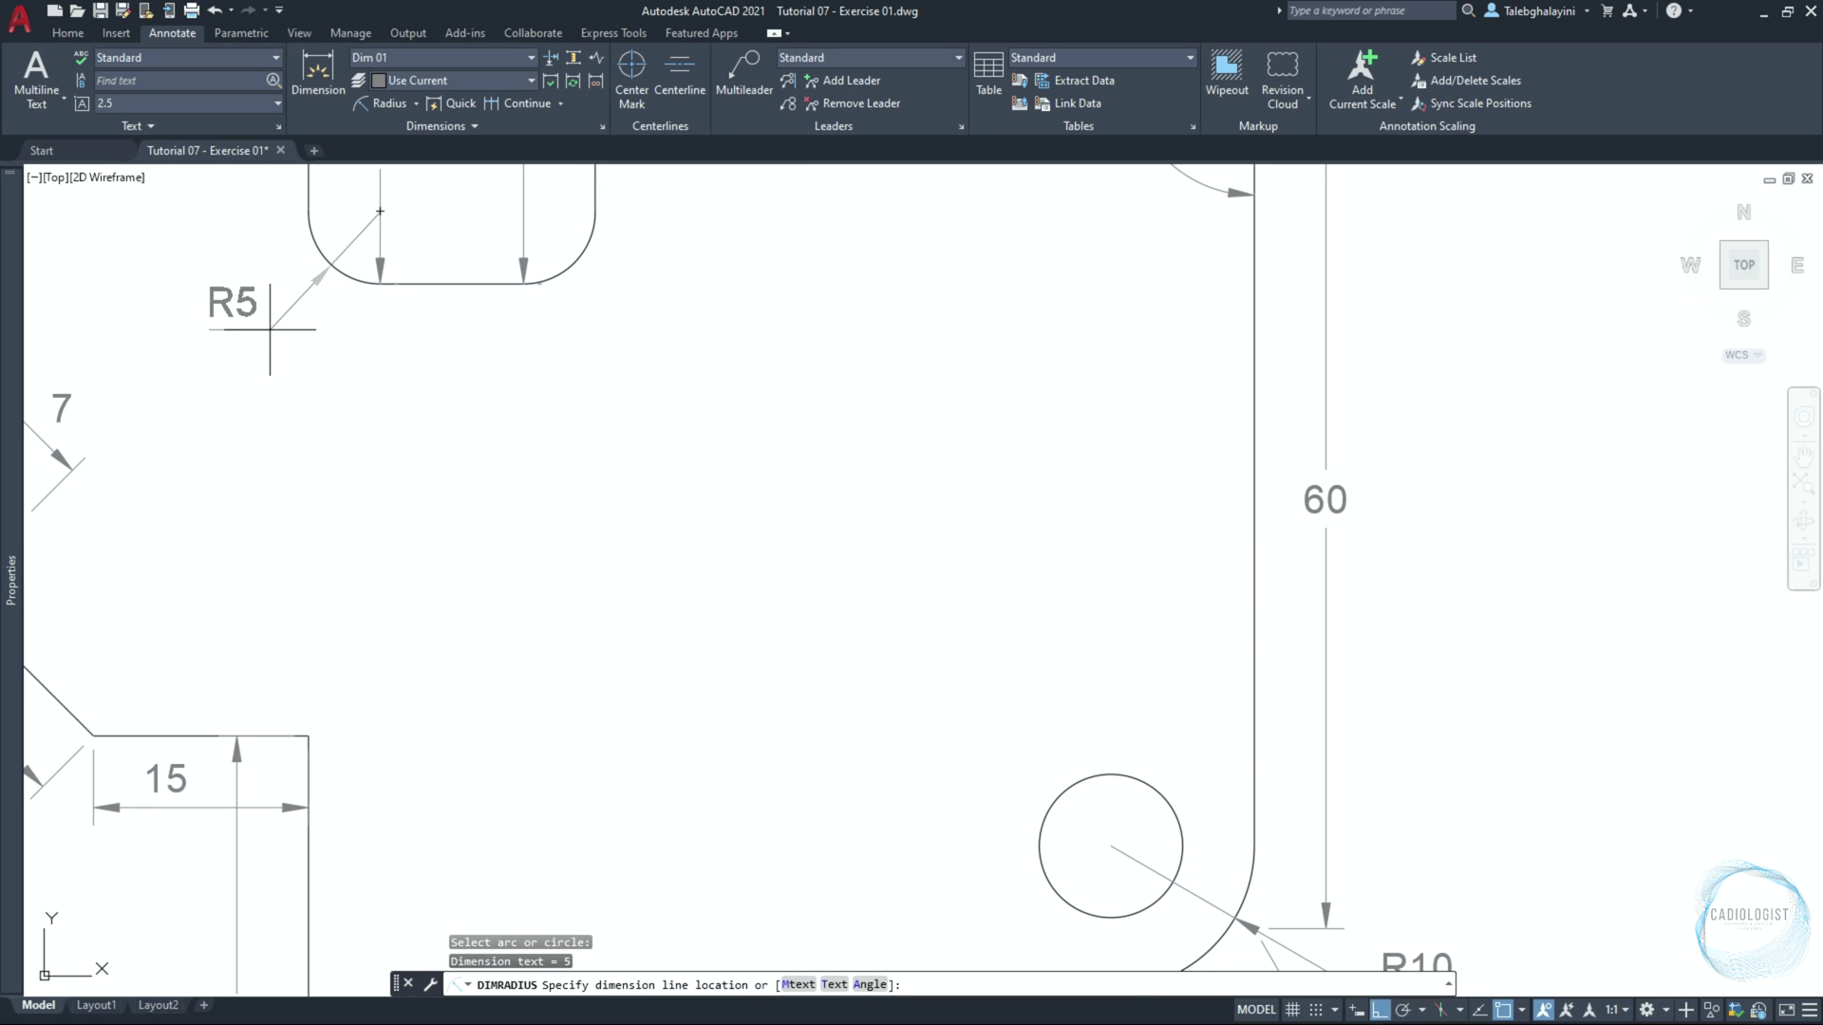
pyautogui.press('Return')
pyautogui.click(581, 255)
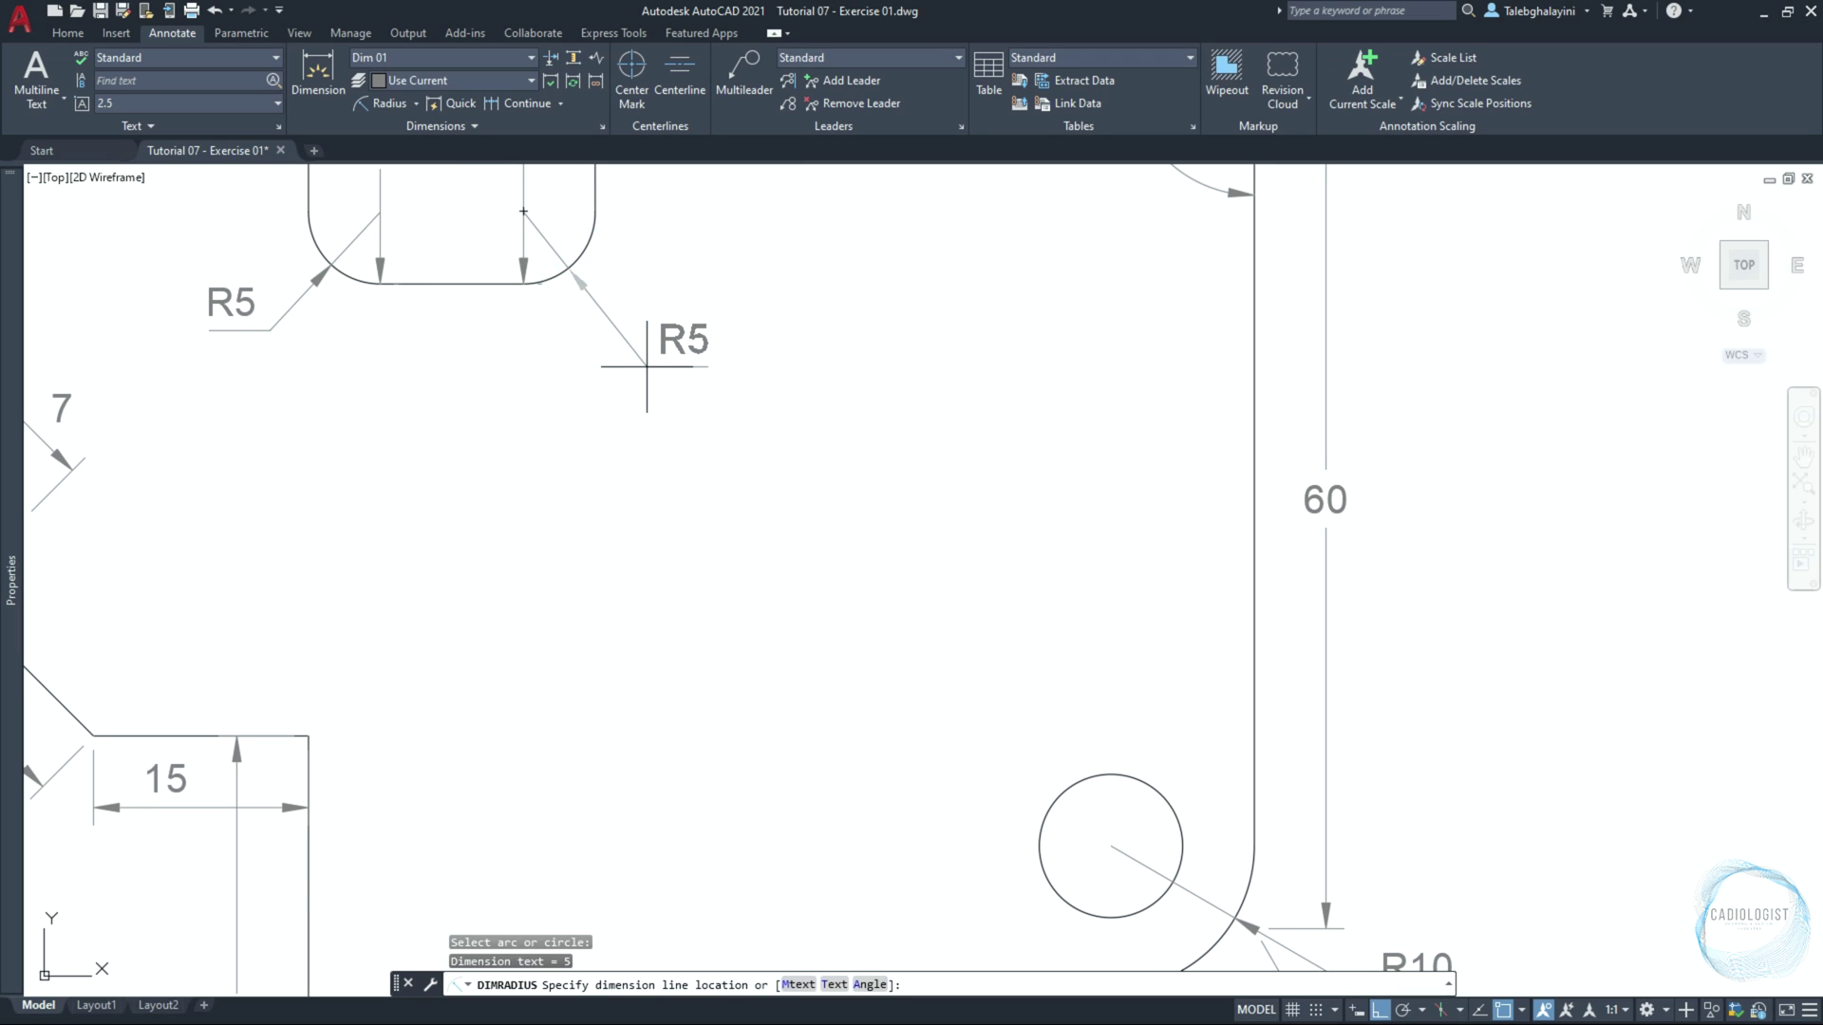
pyautogui.click(631, 343)
# Add a radius dimension to the large rounded left end of the profile, placing its text inside, up and right of the octagons
pyautogui.press('Return')
pyautogui.scroll(-4, 630, 332)
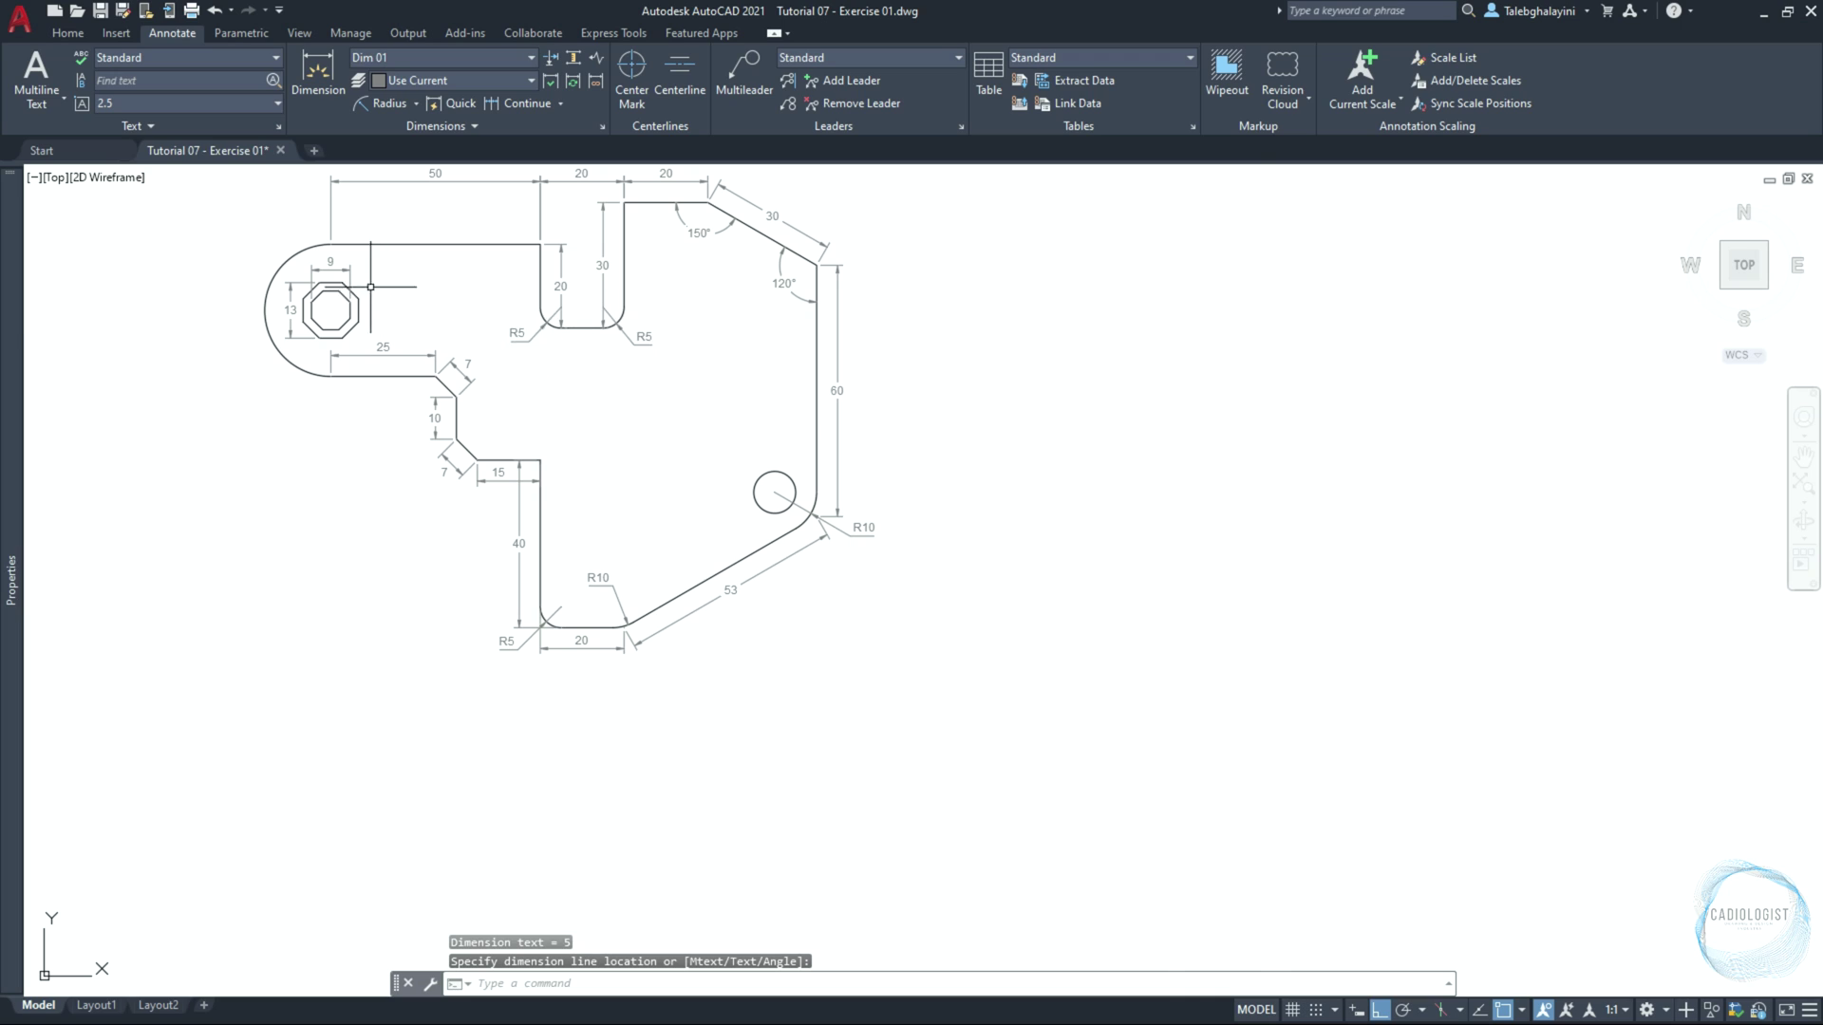
pyautogui.scroll(3, 242, 244)
pyautogui.click(208, 220)
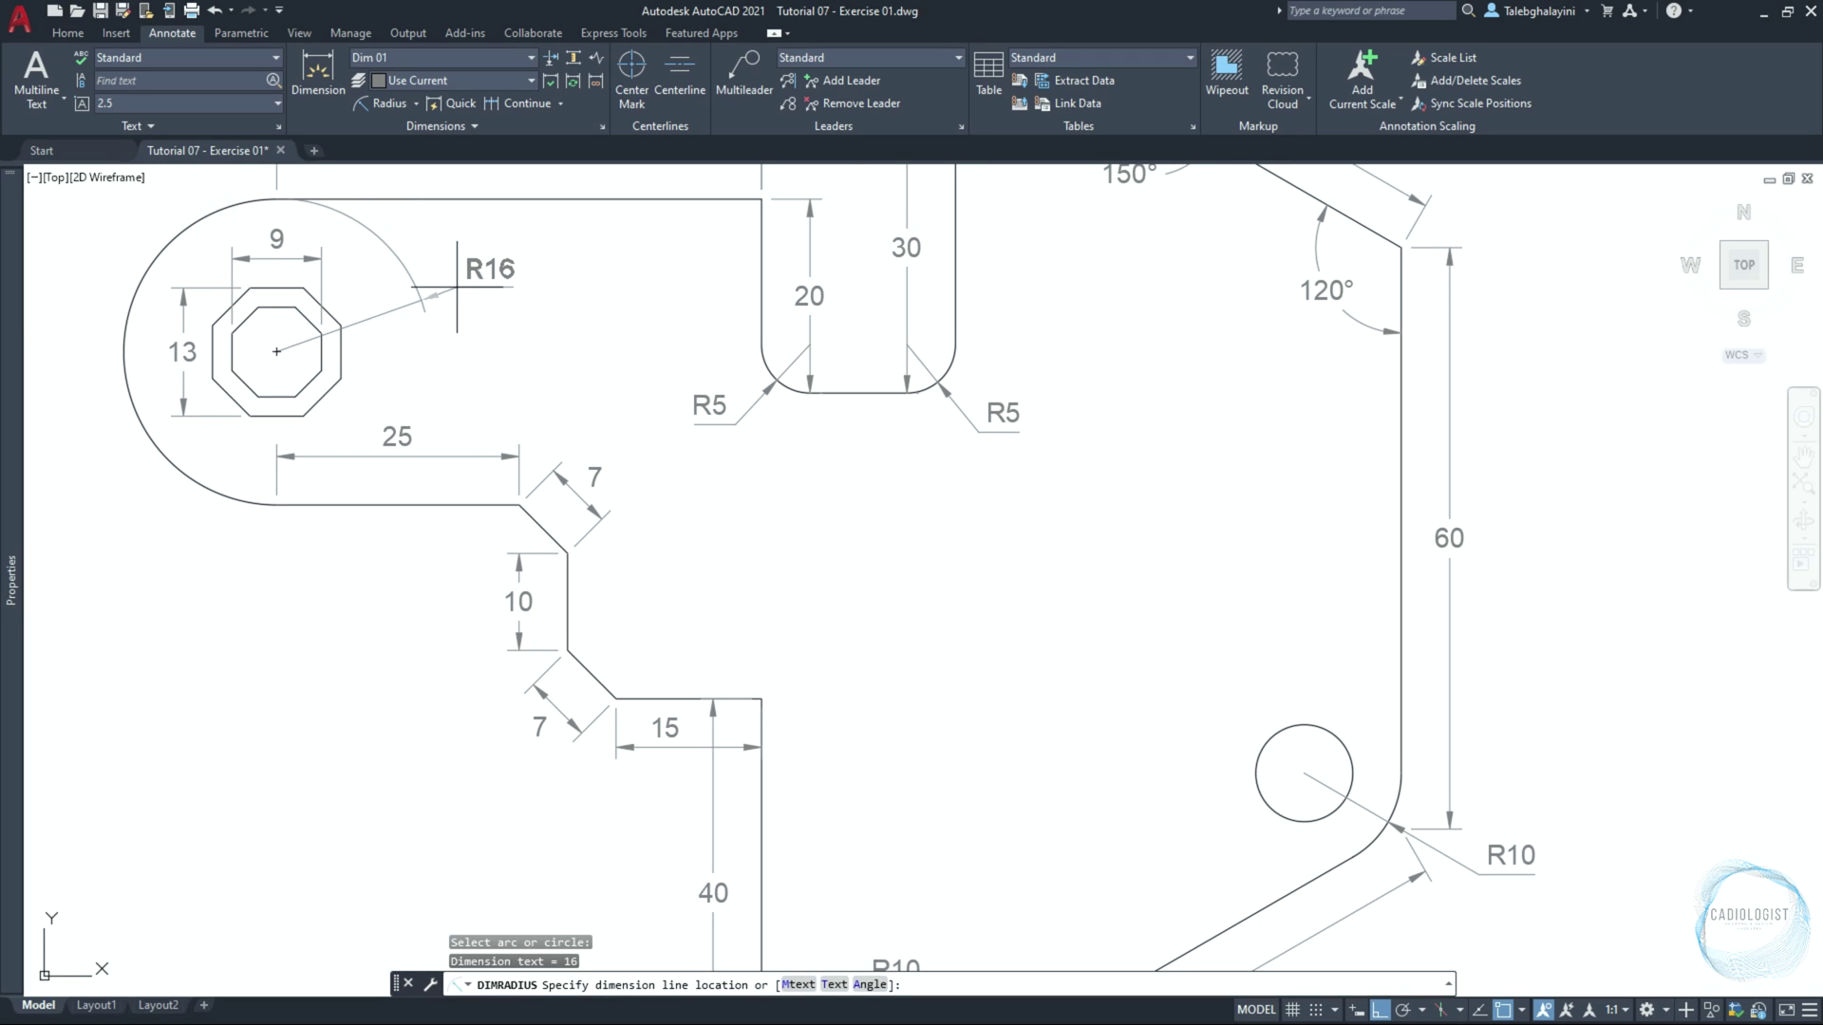
pyautogui.click(437, 250)
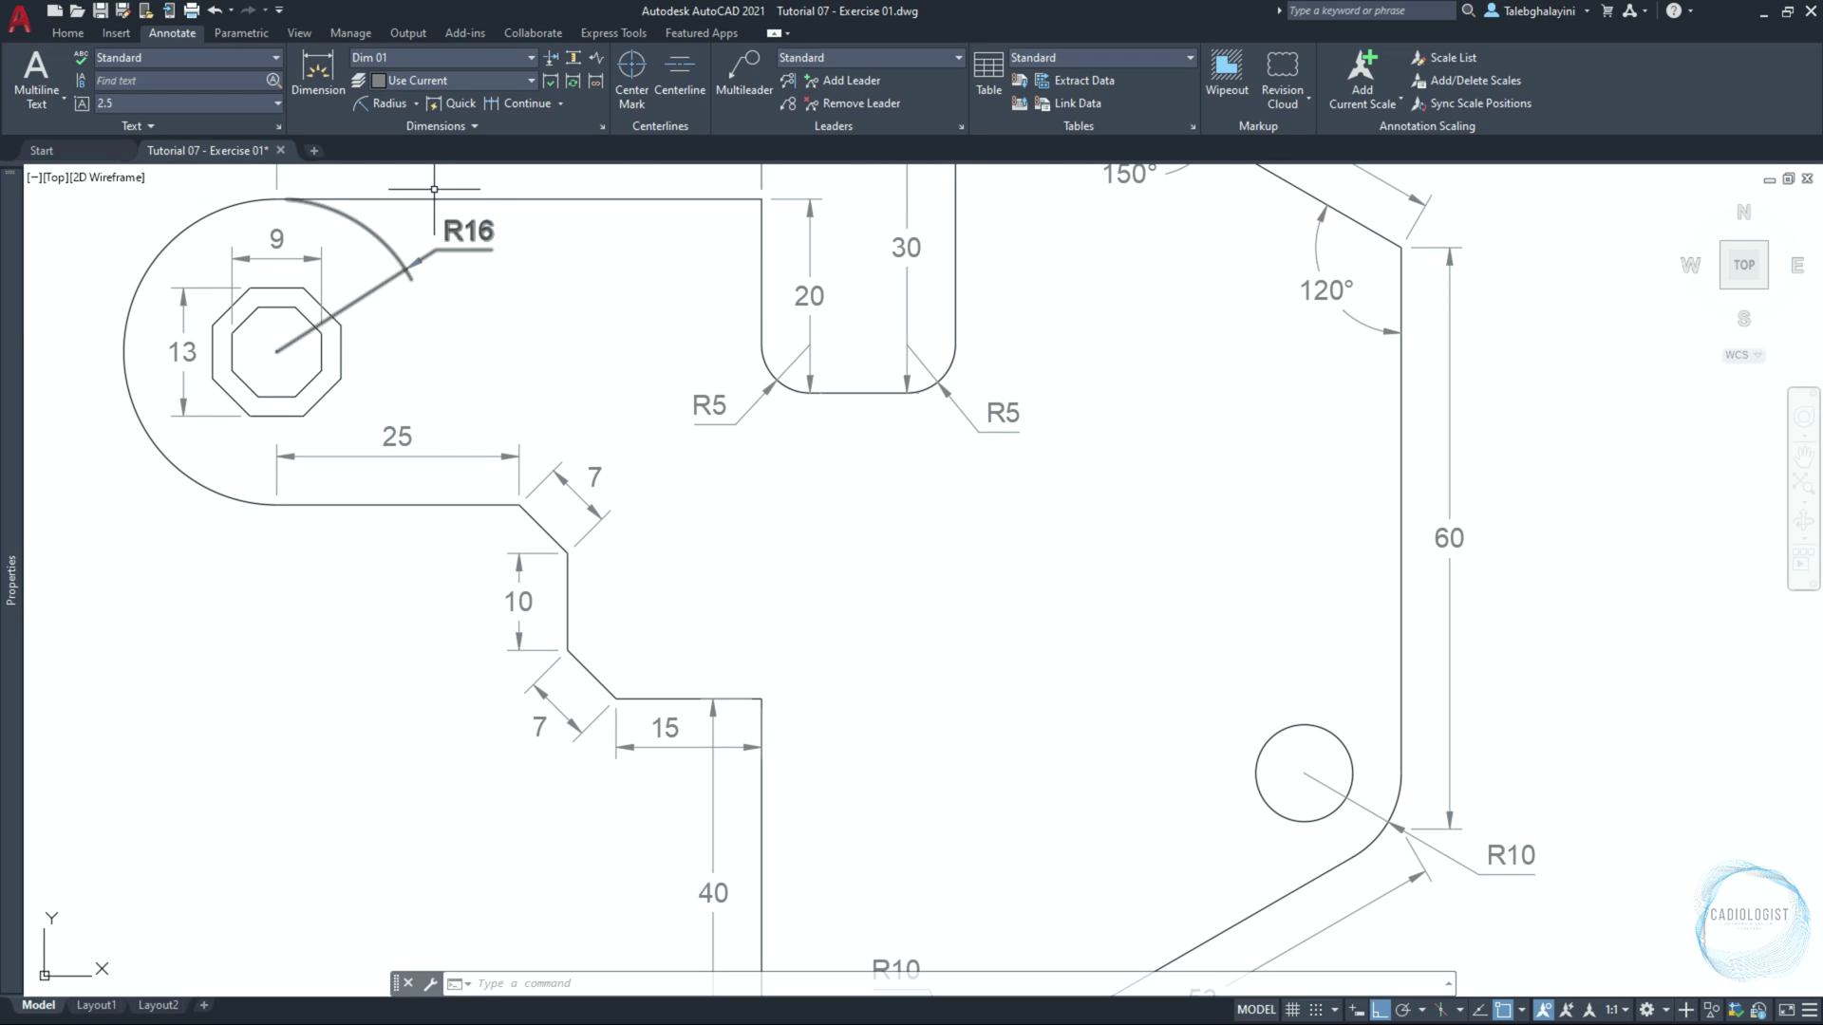
# Add a diameter dimension to the circle near the lower-right fillet, placing its text inside the profile, below and left of the circle
pyautogui.click(414, 105)
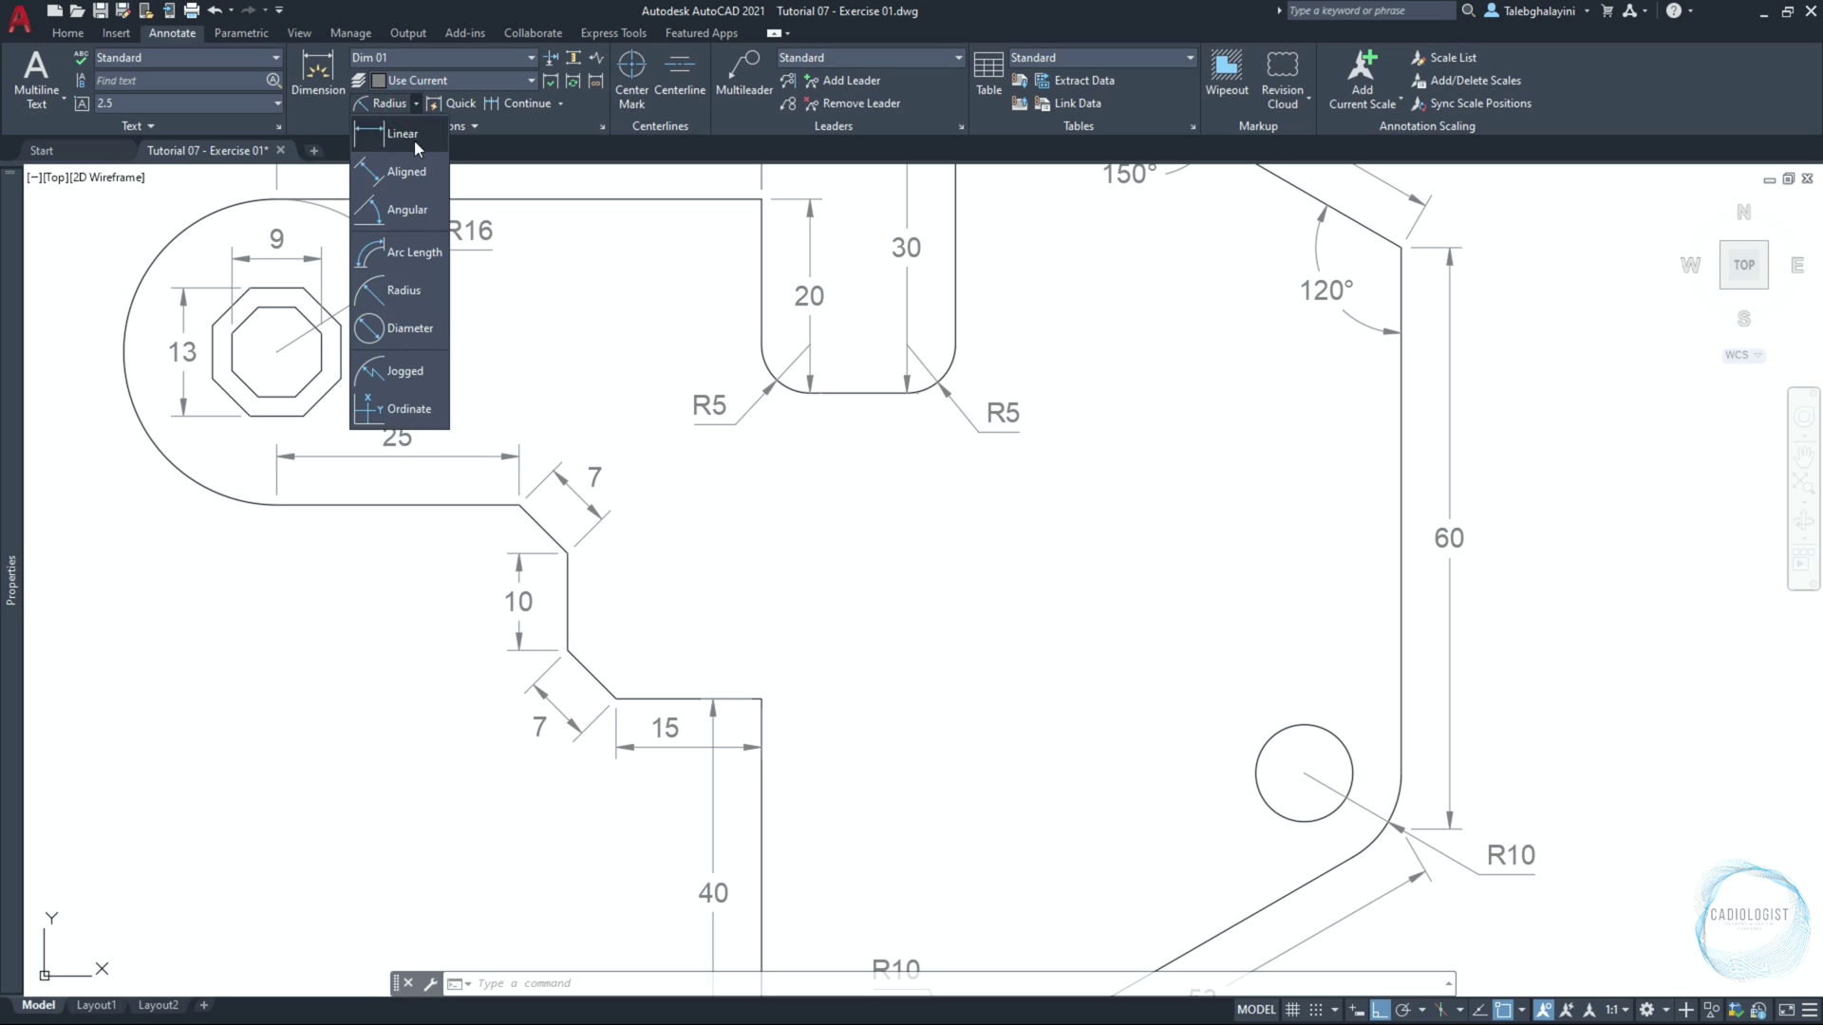
pyautogui.click(417, 332)
pyautogui.click(1259, 804)
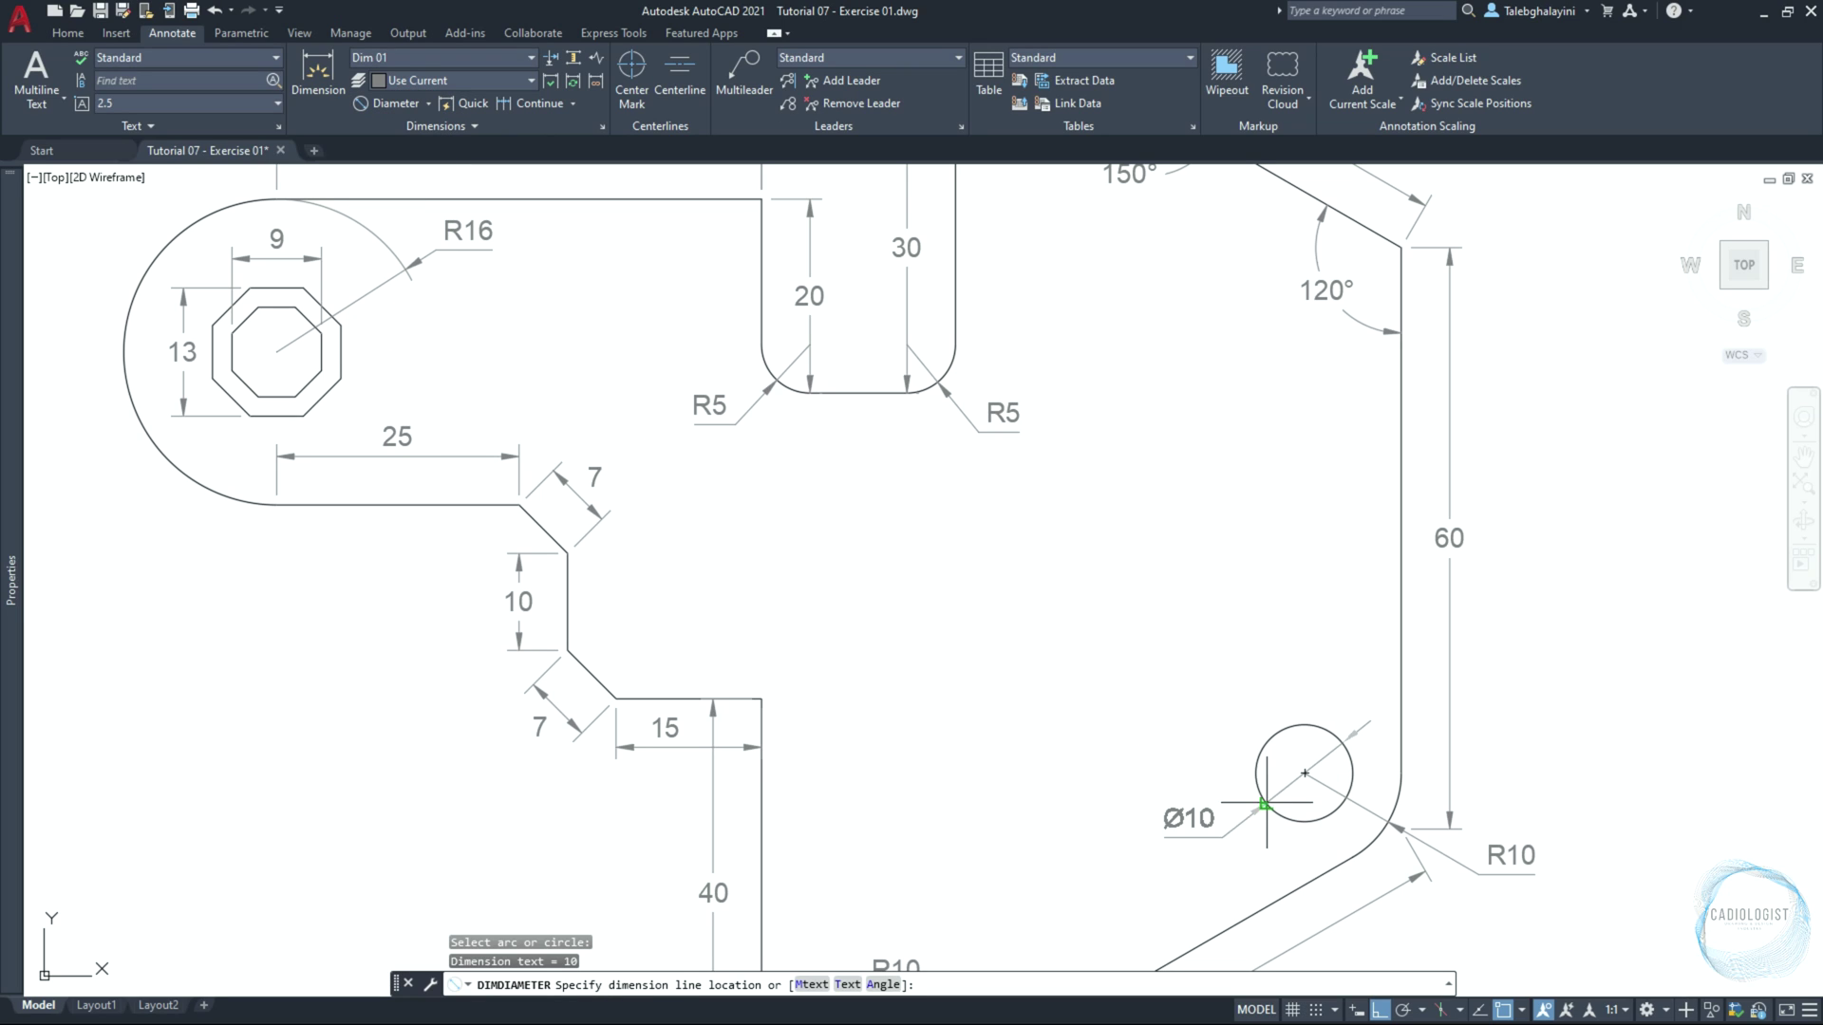
pyautogui.click(1194, 856)
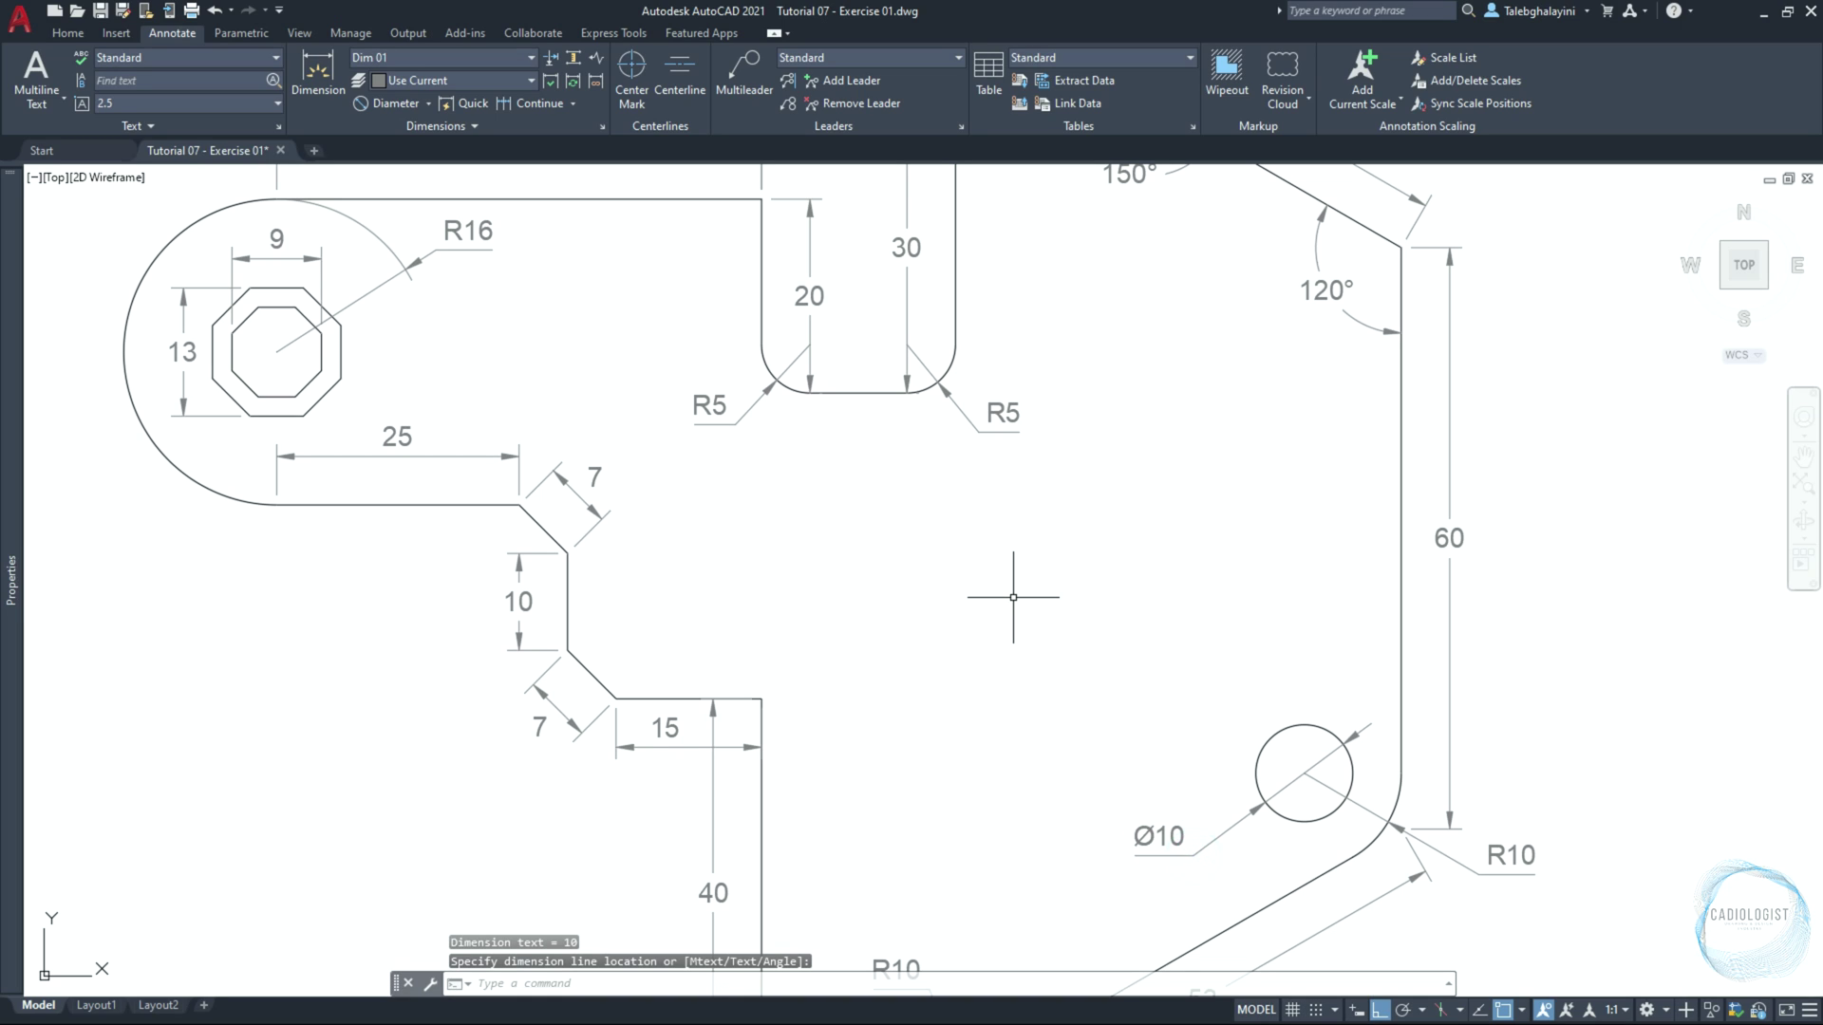
pyautogui.press('F11')
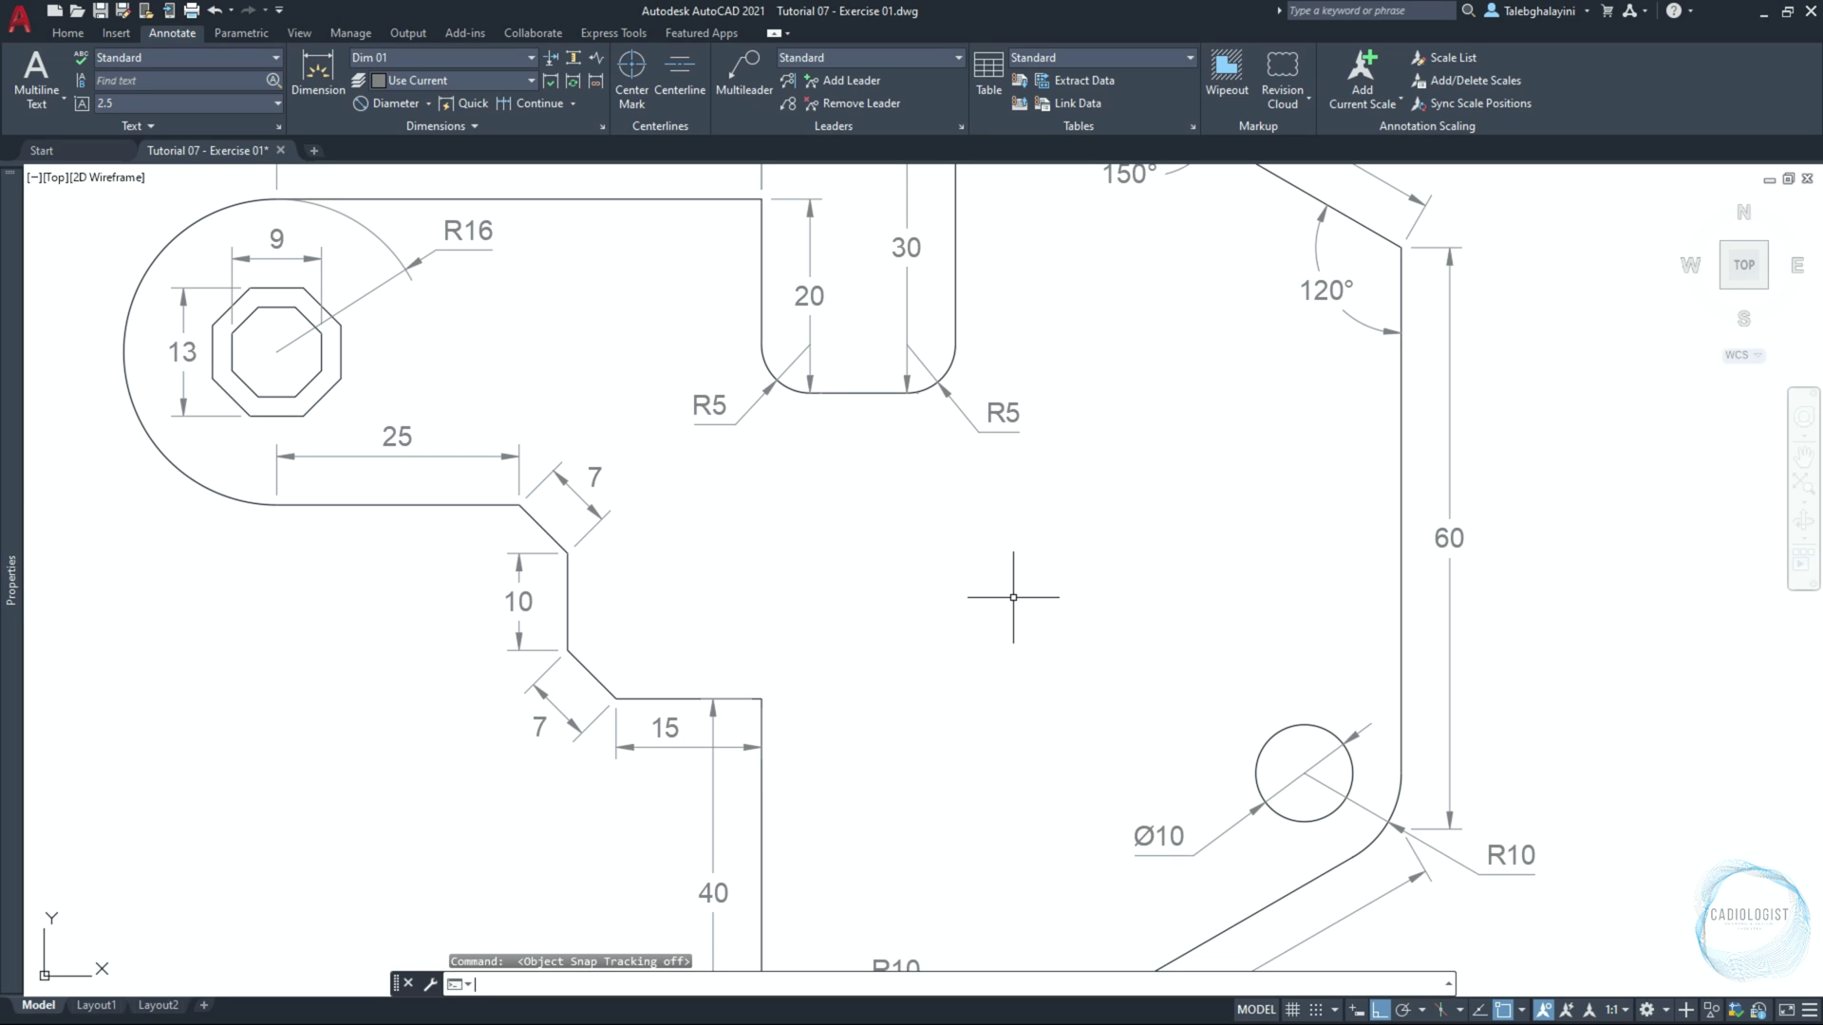
pyautogui.scroll(-3, 1013, 597)
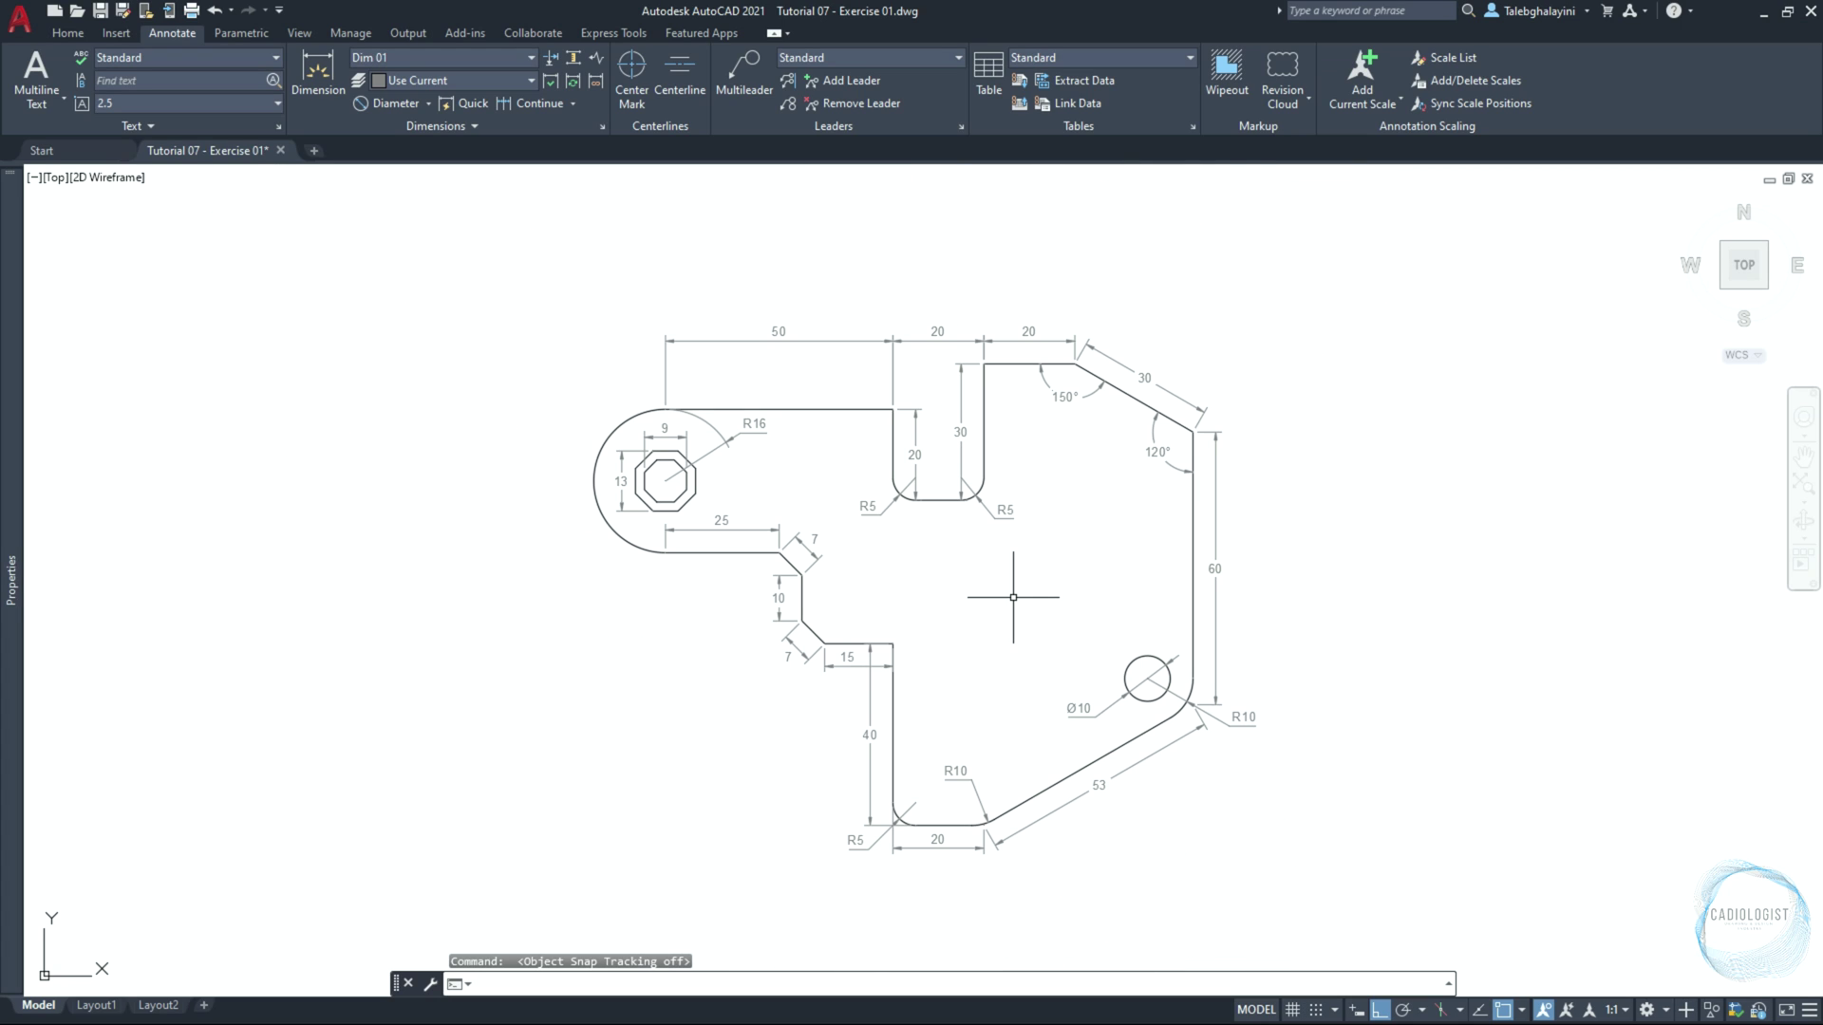
# Make Text the current layer
pyautogui.moveTo(1, 274)
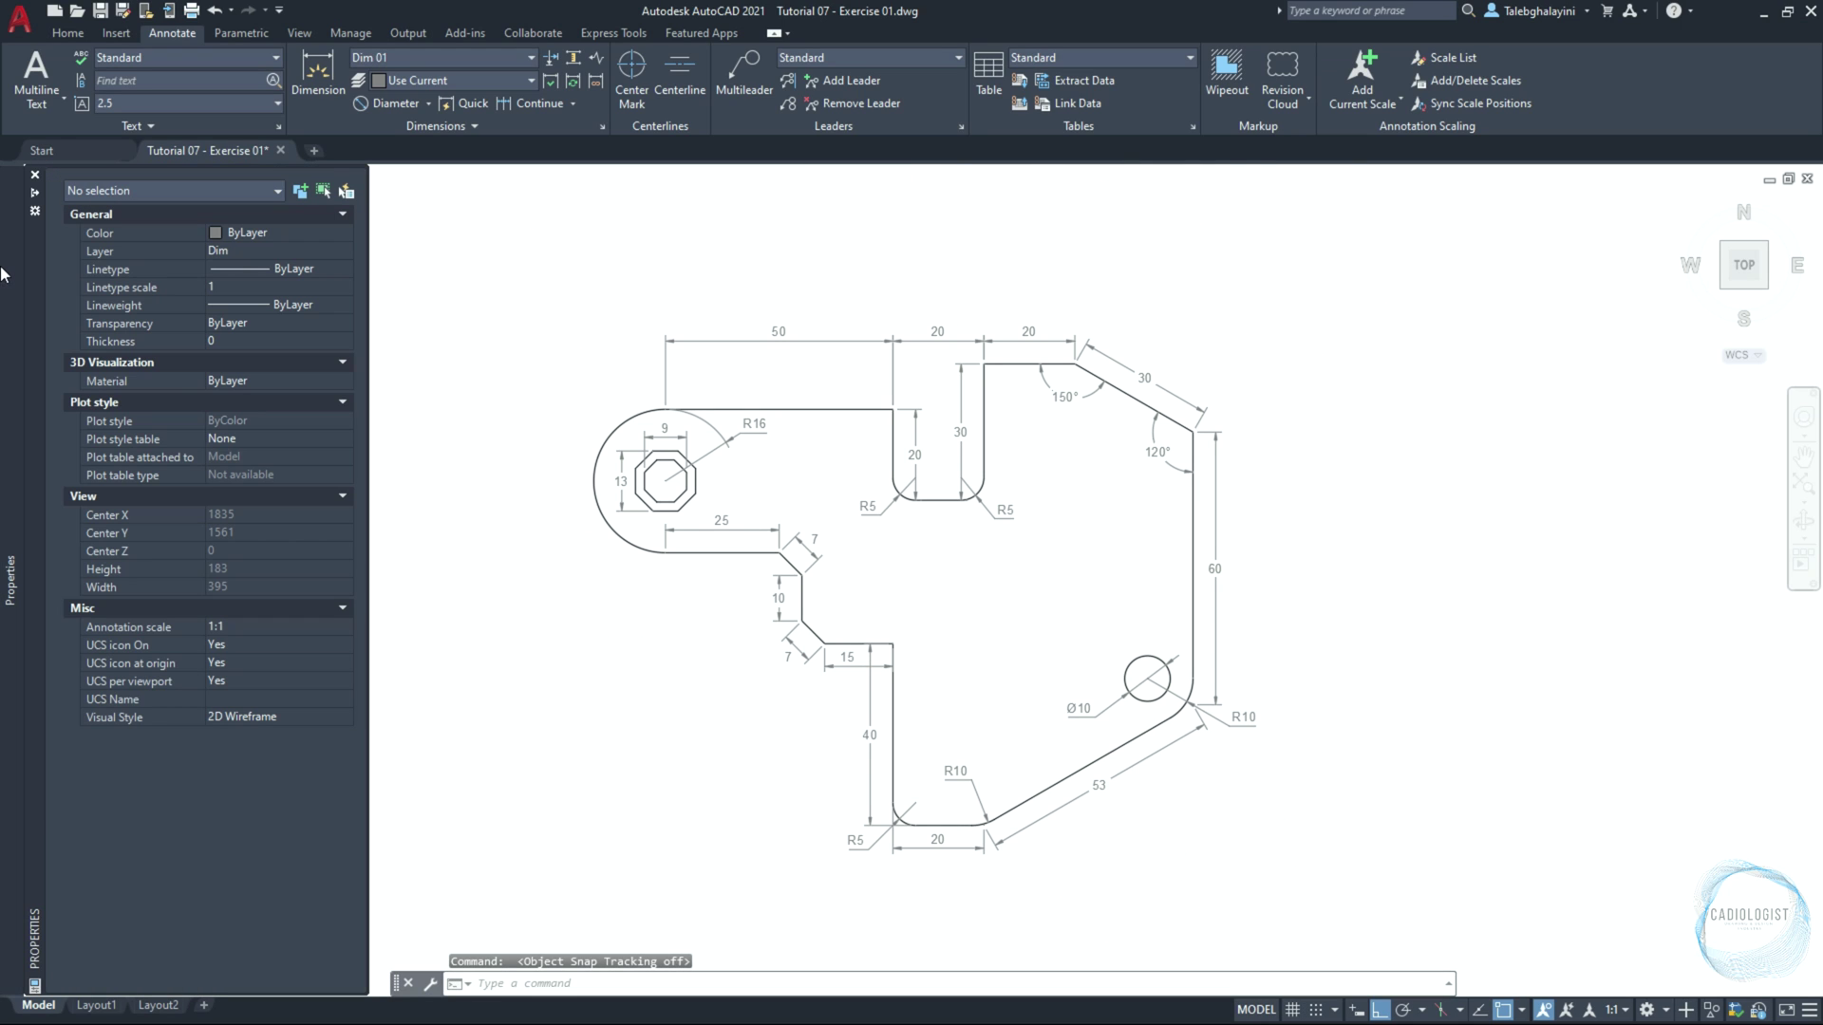
pyautogui.click(258, 253)
pyautogui.click(258, 252)
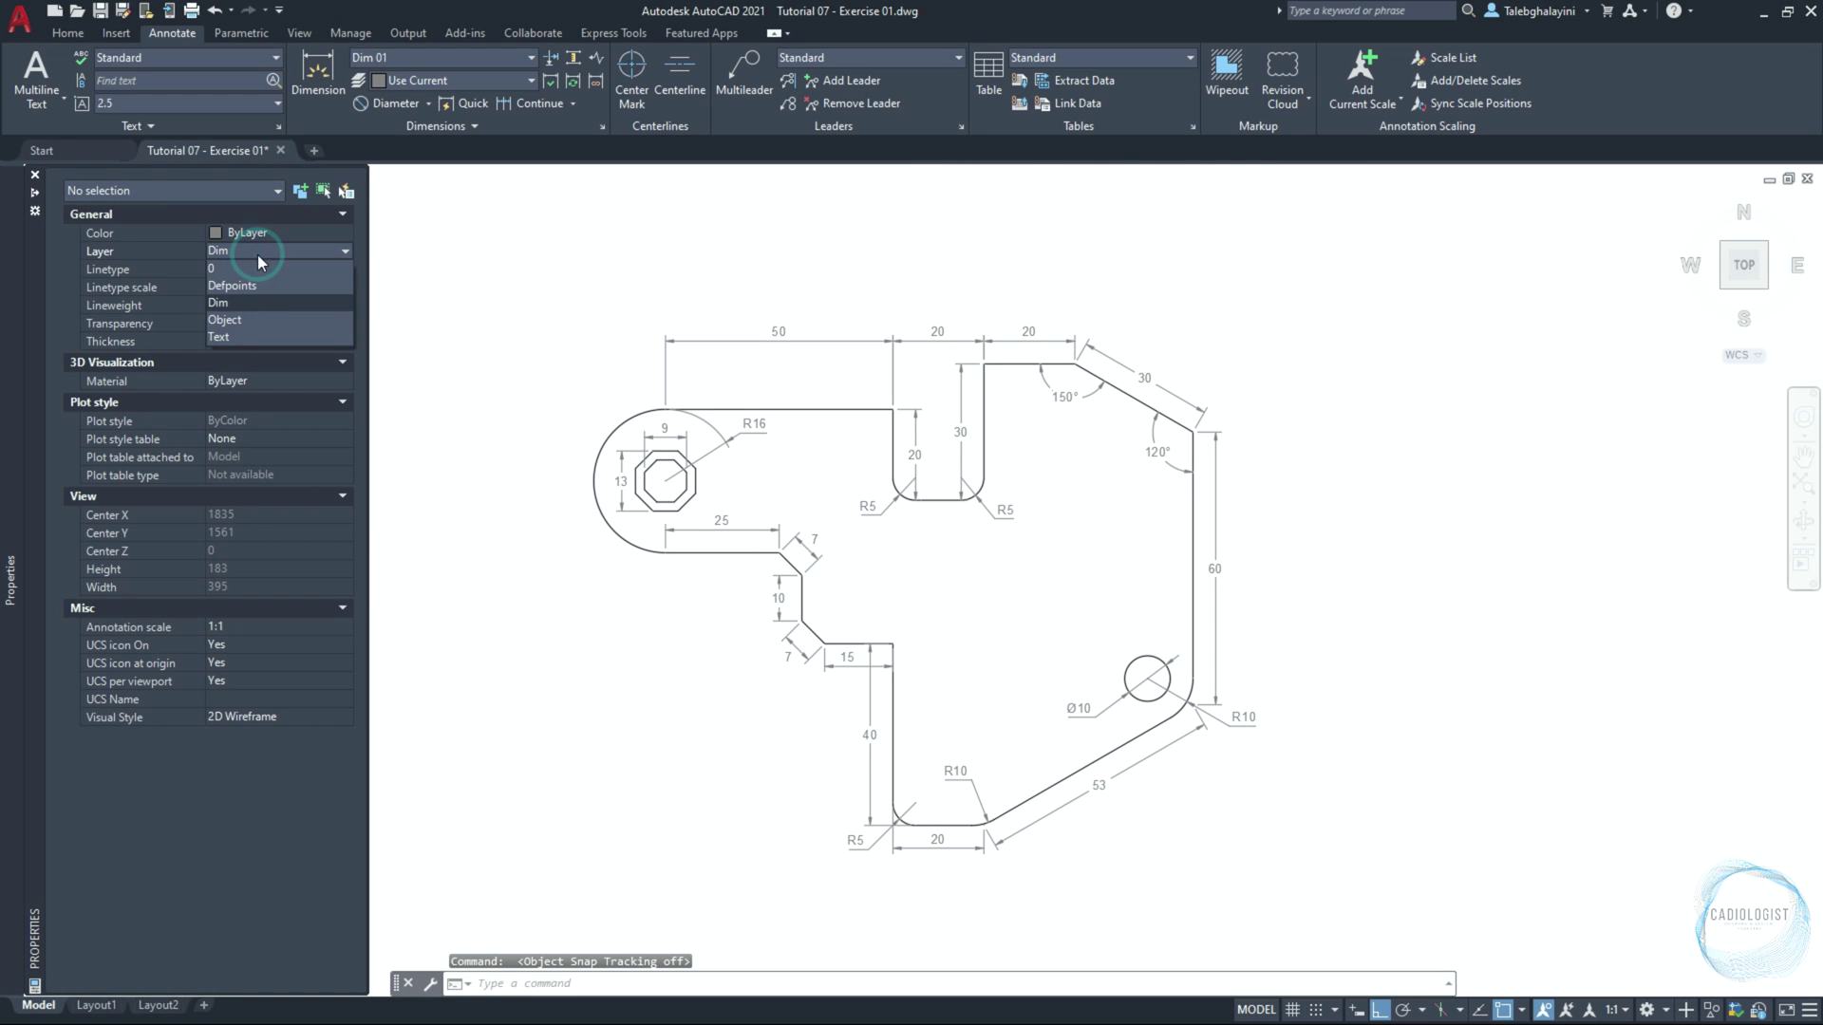
pyautogui.click(252, 336)
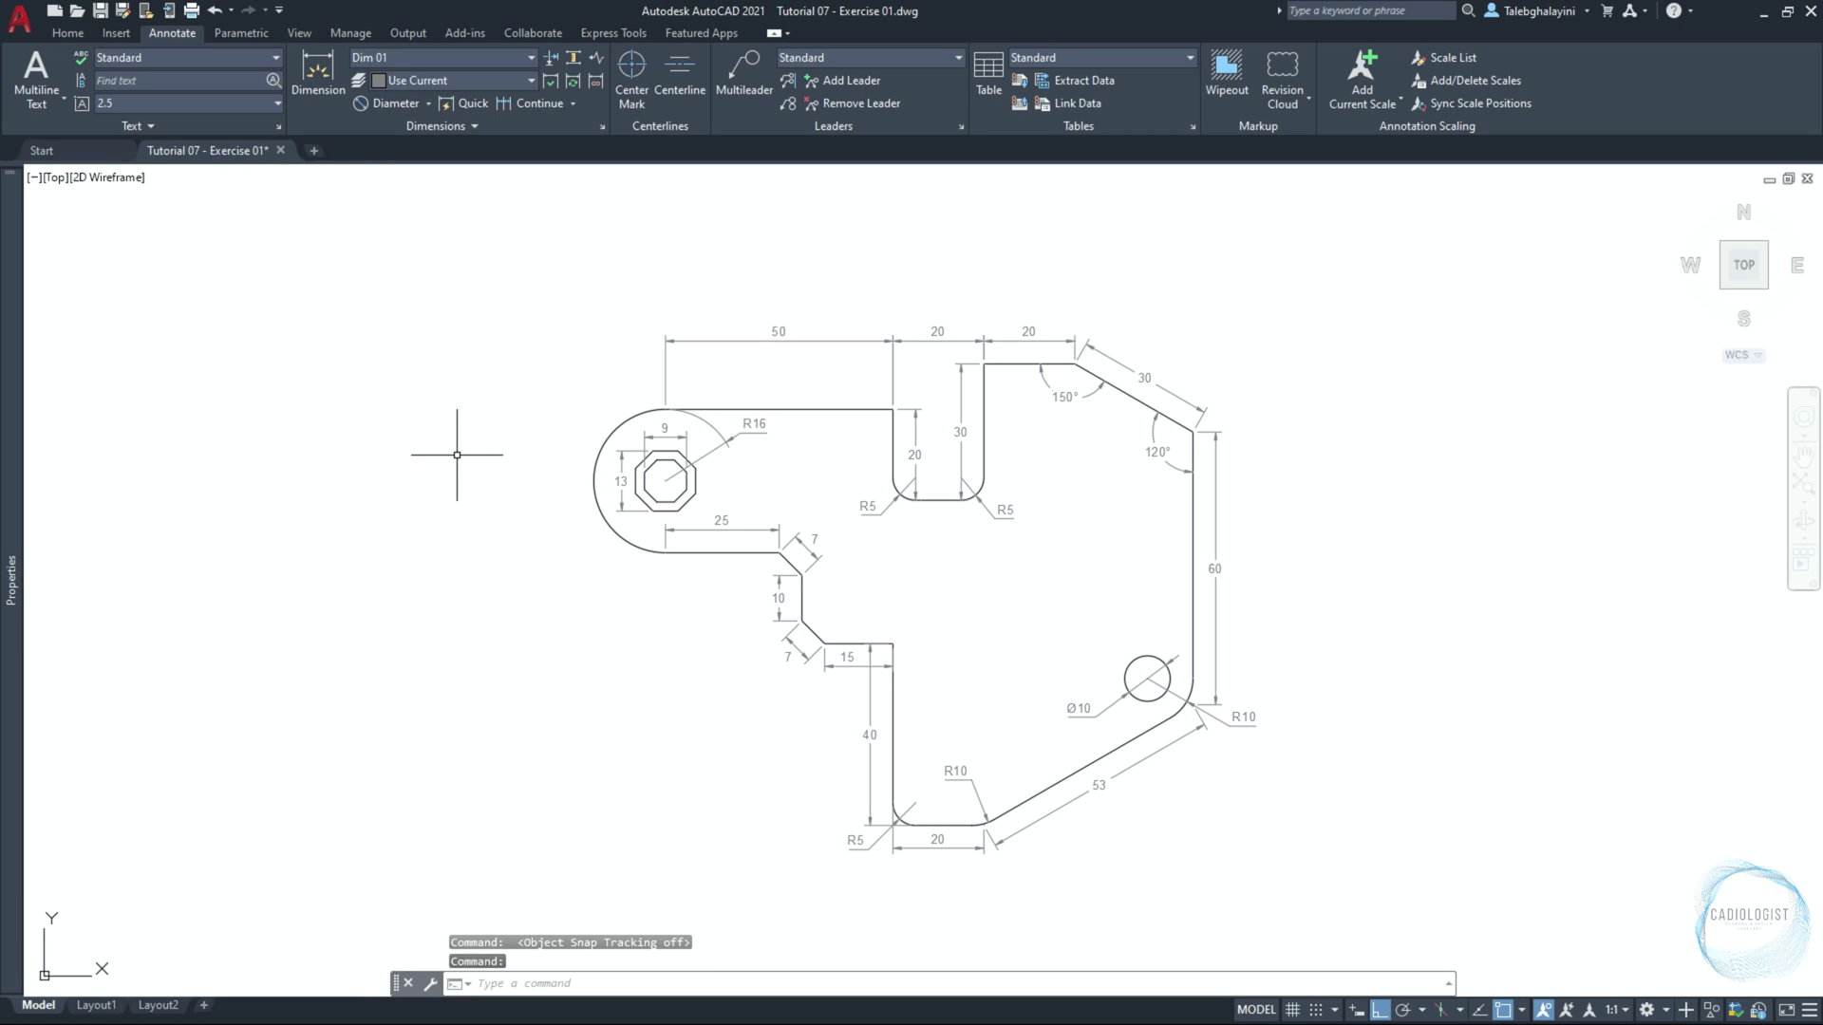
# Set the Standard text style to the Tempus Sans ITC font, annotative, with paper text height 2, make it current and save the changes
pyautogui.click(277, 126)
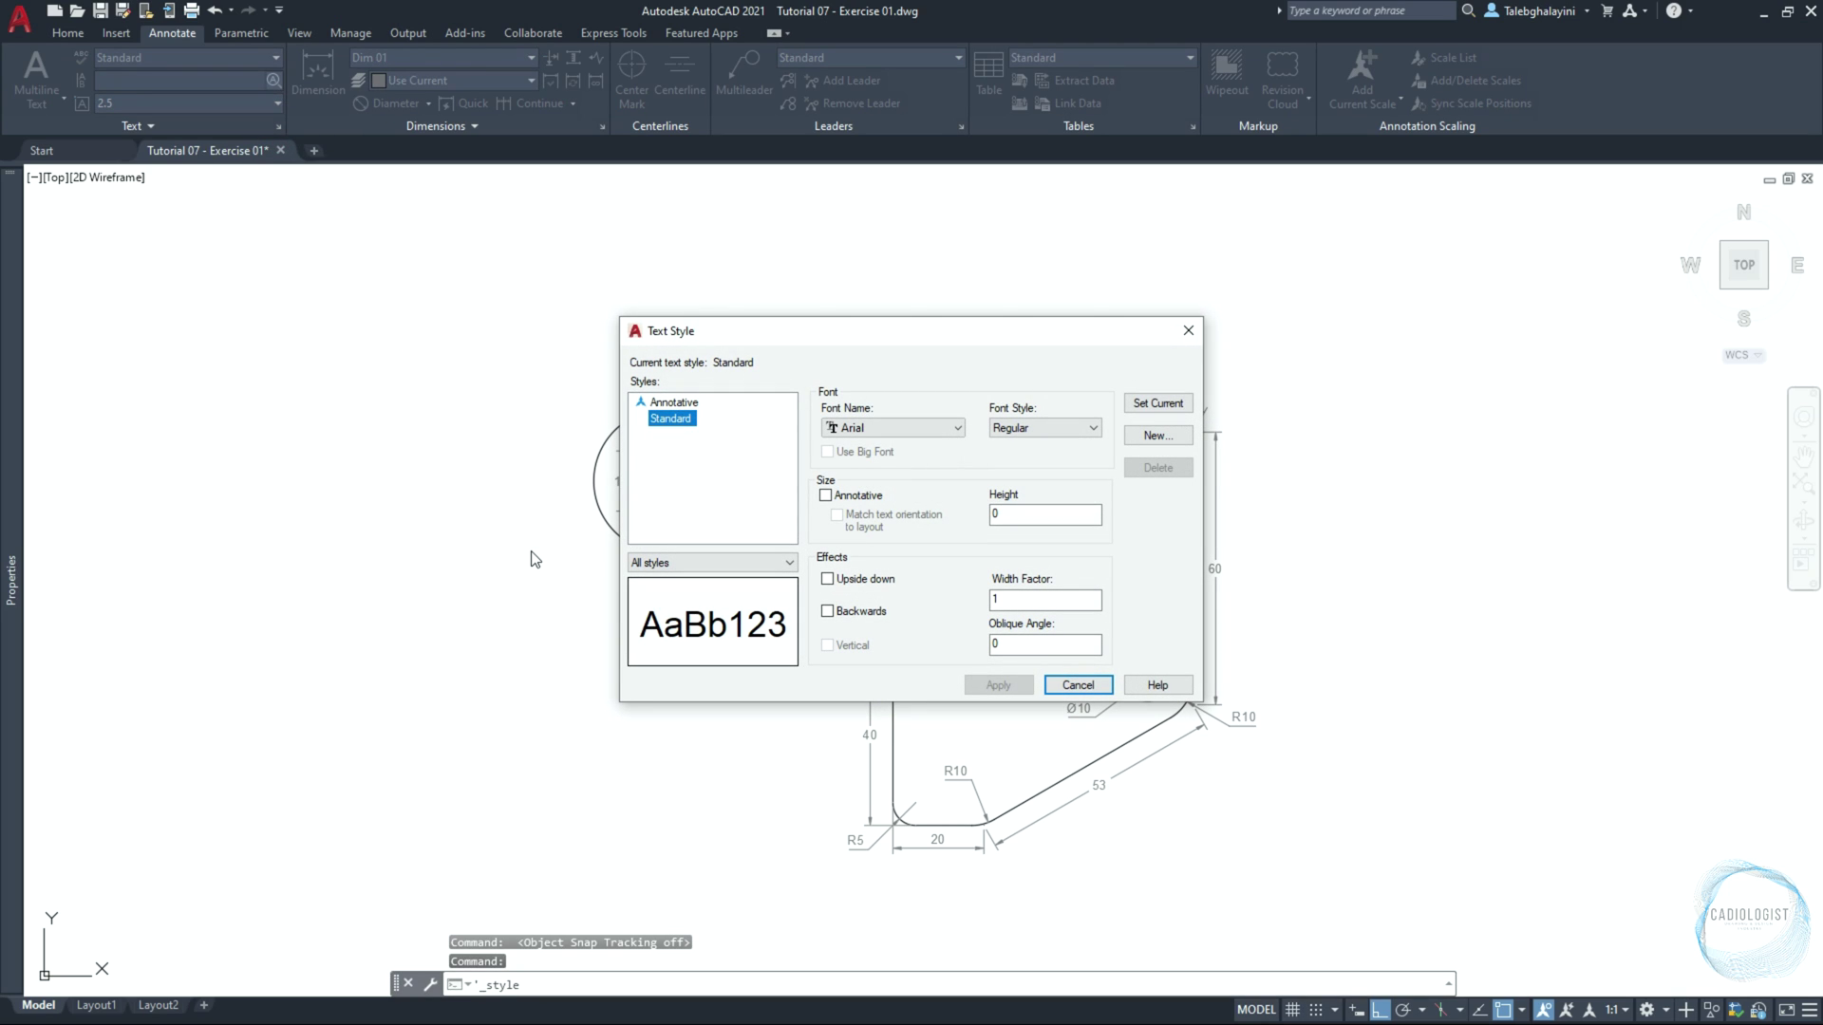
pyautogui.click(895, 428)
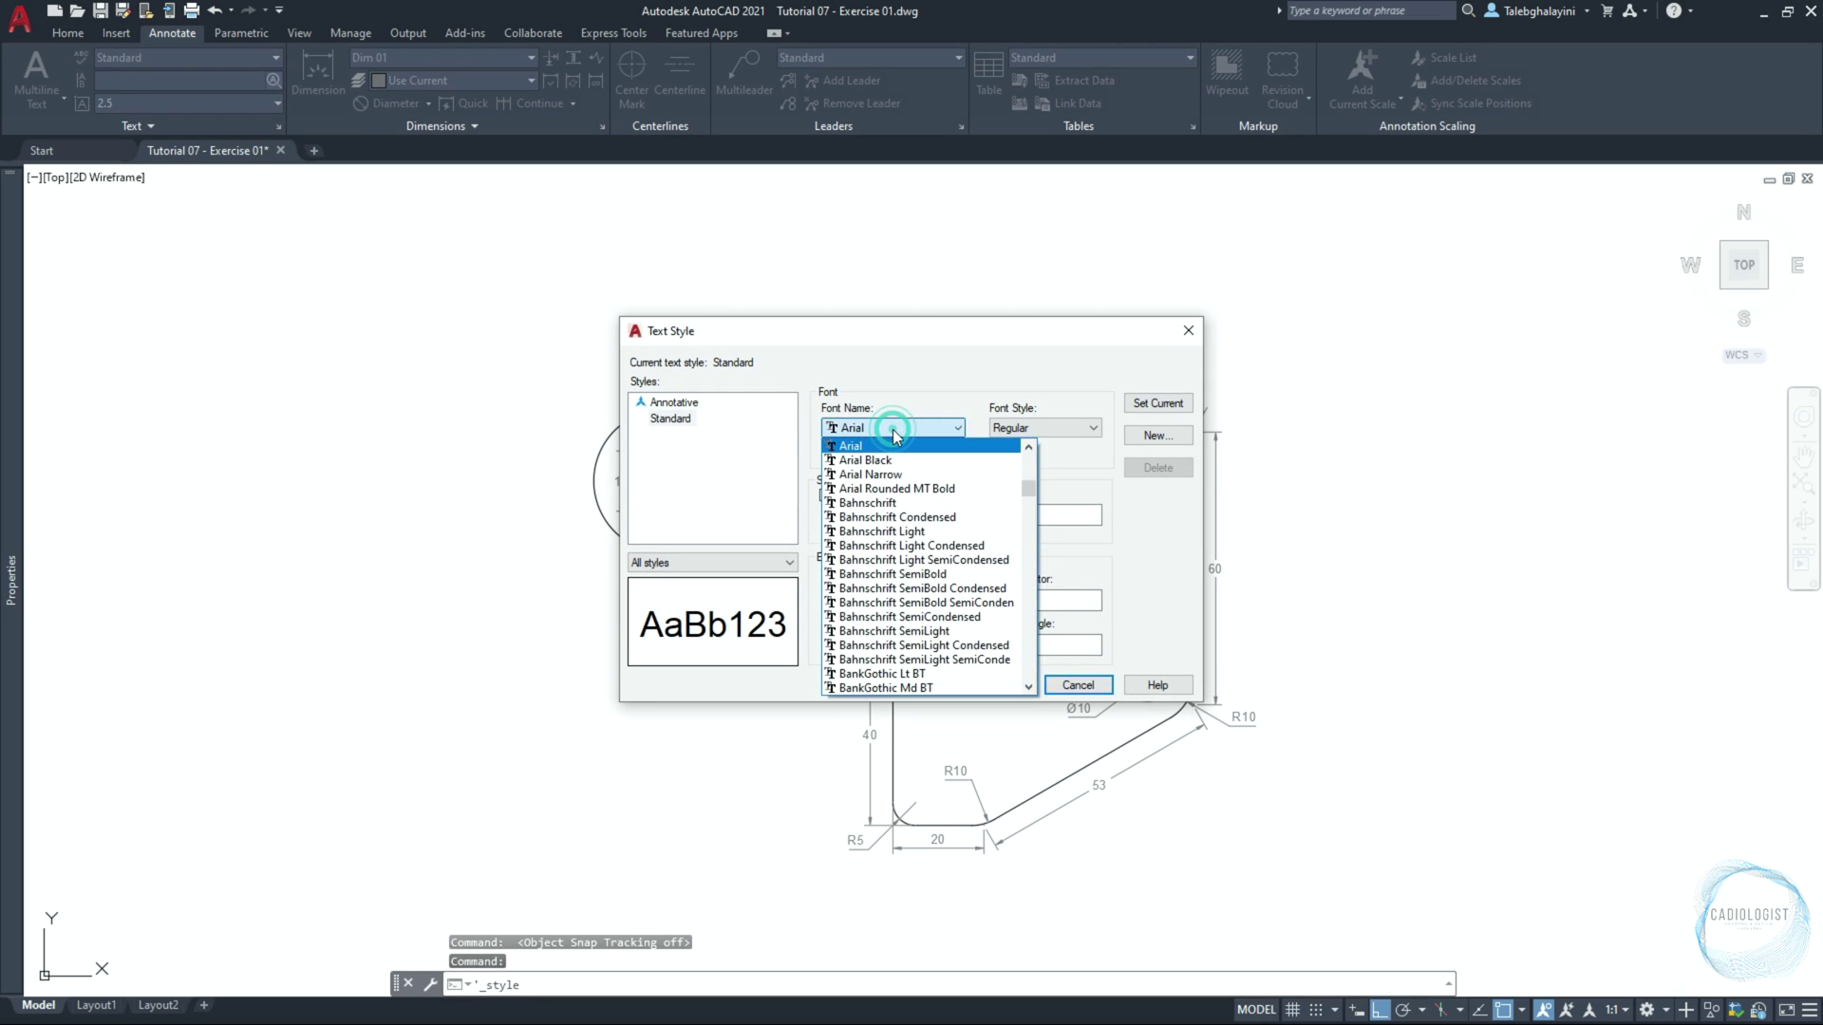
pyautogui.press('t')
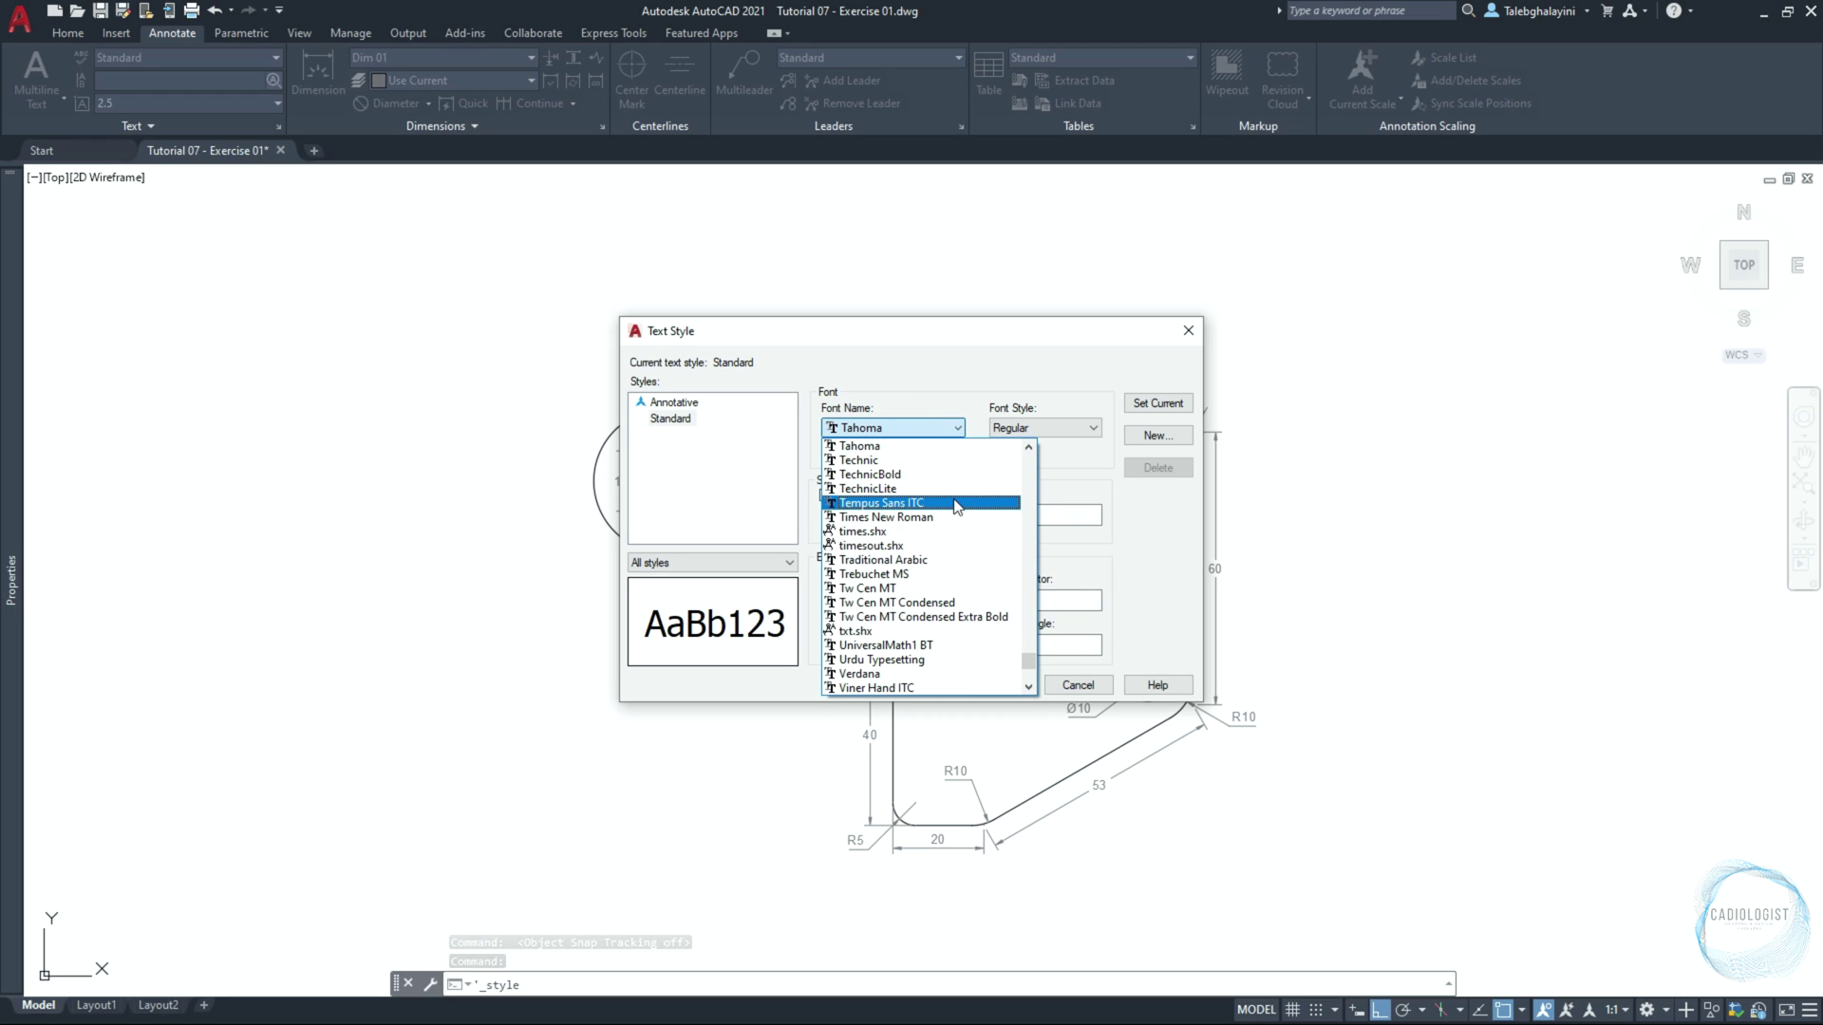
pyautogui.click(956, 504)
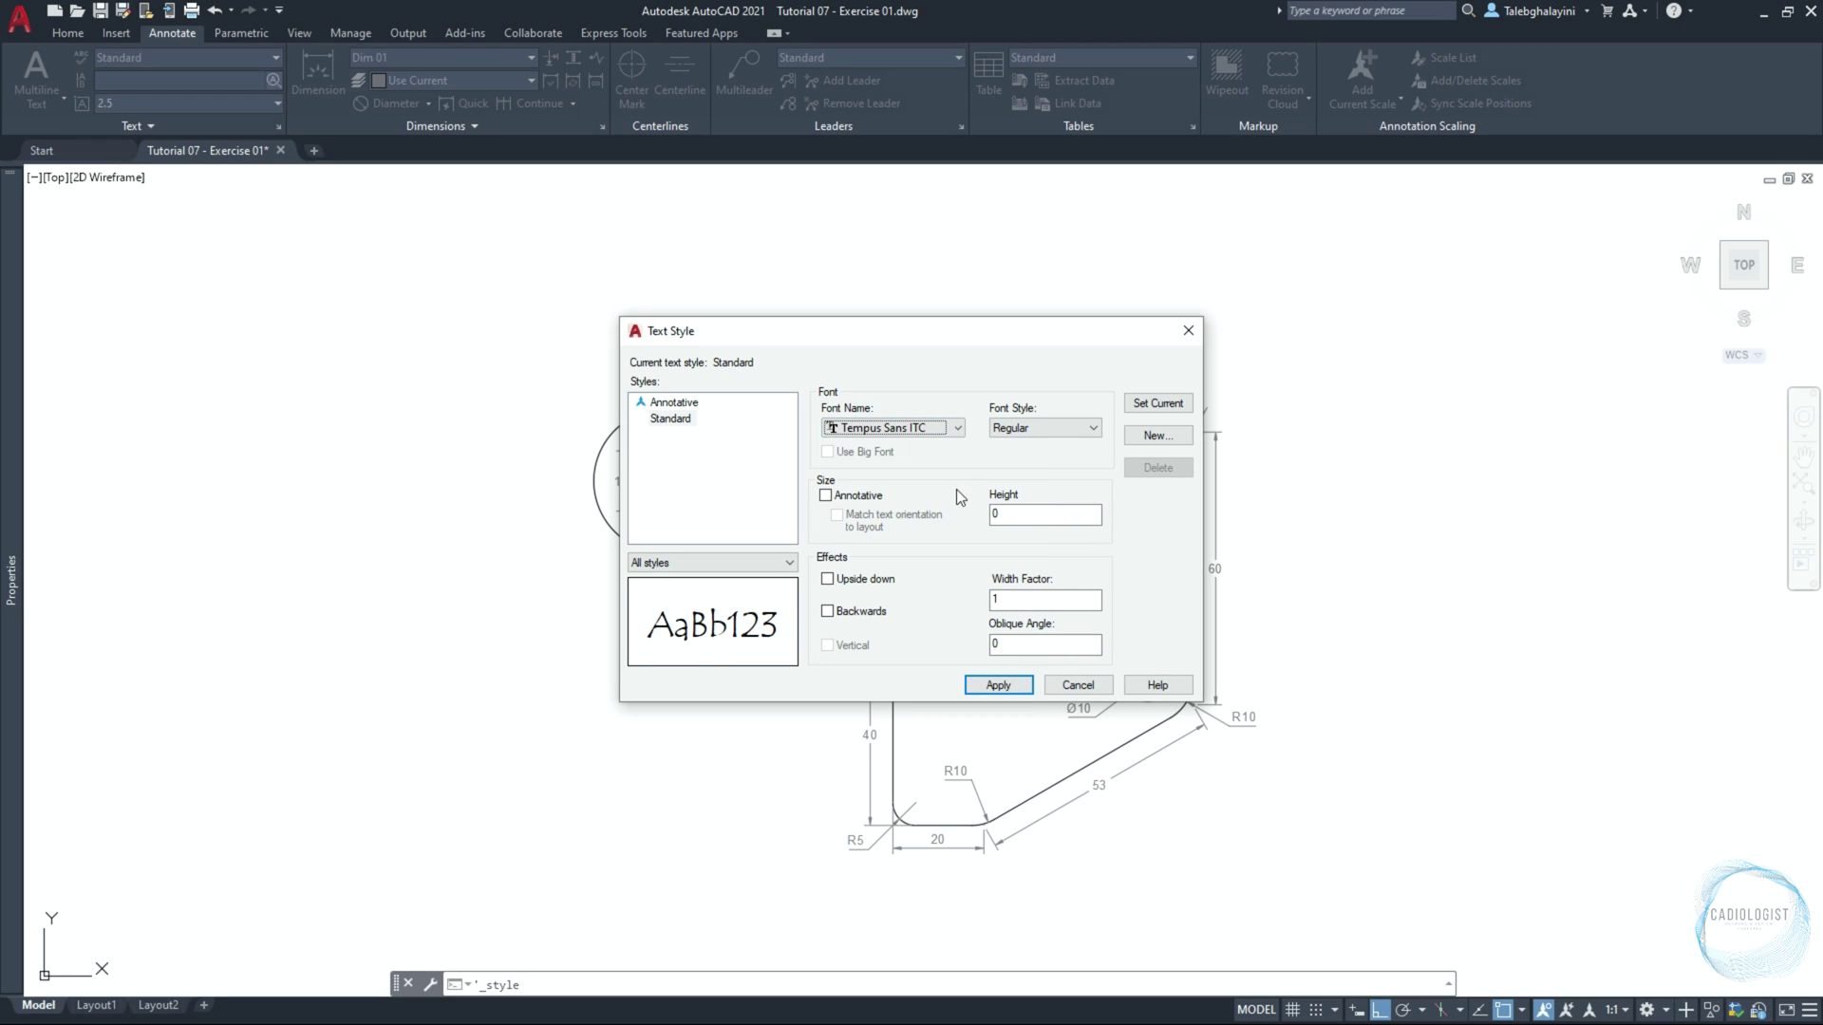
pyautogui.click(868, 493)
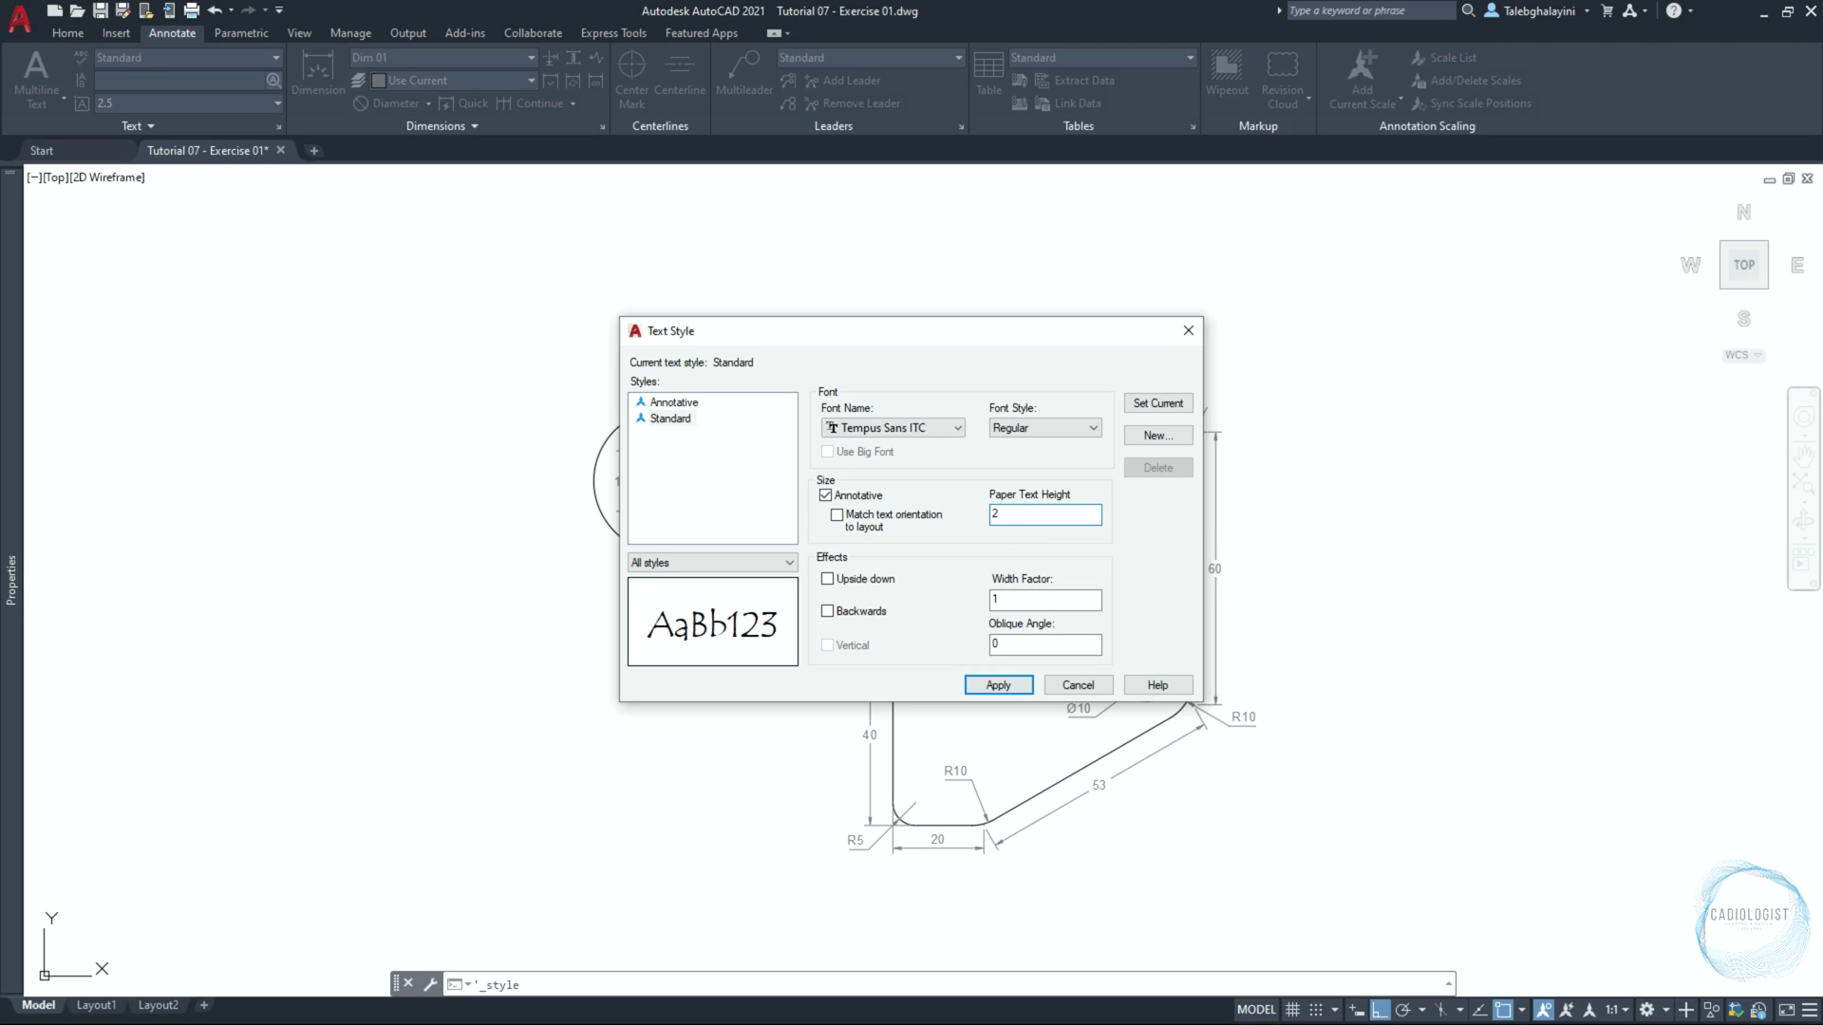
pyautogui.click(1144, 405)
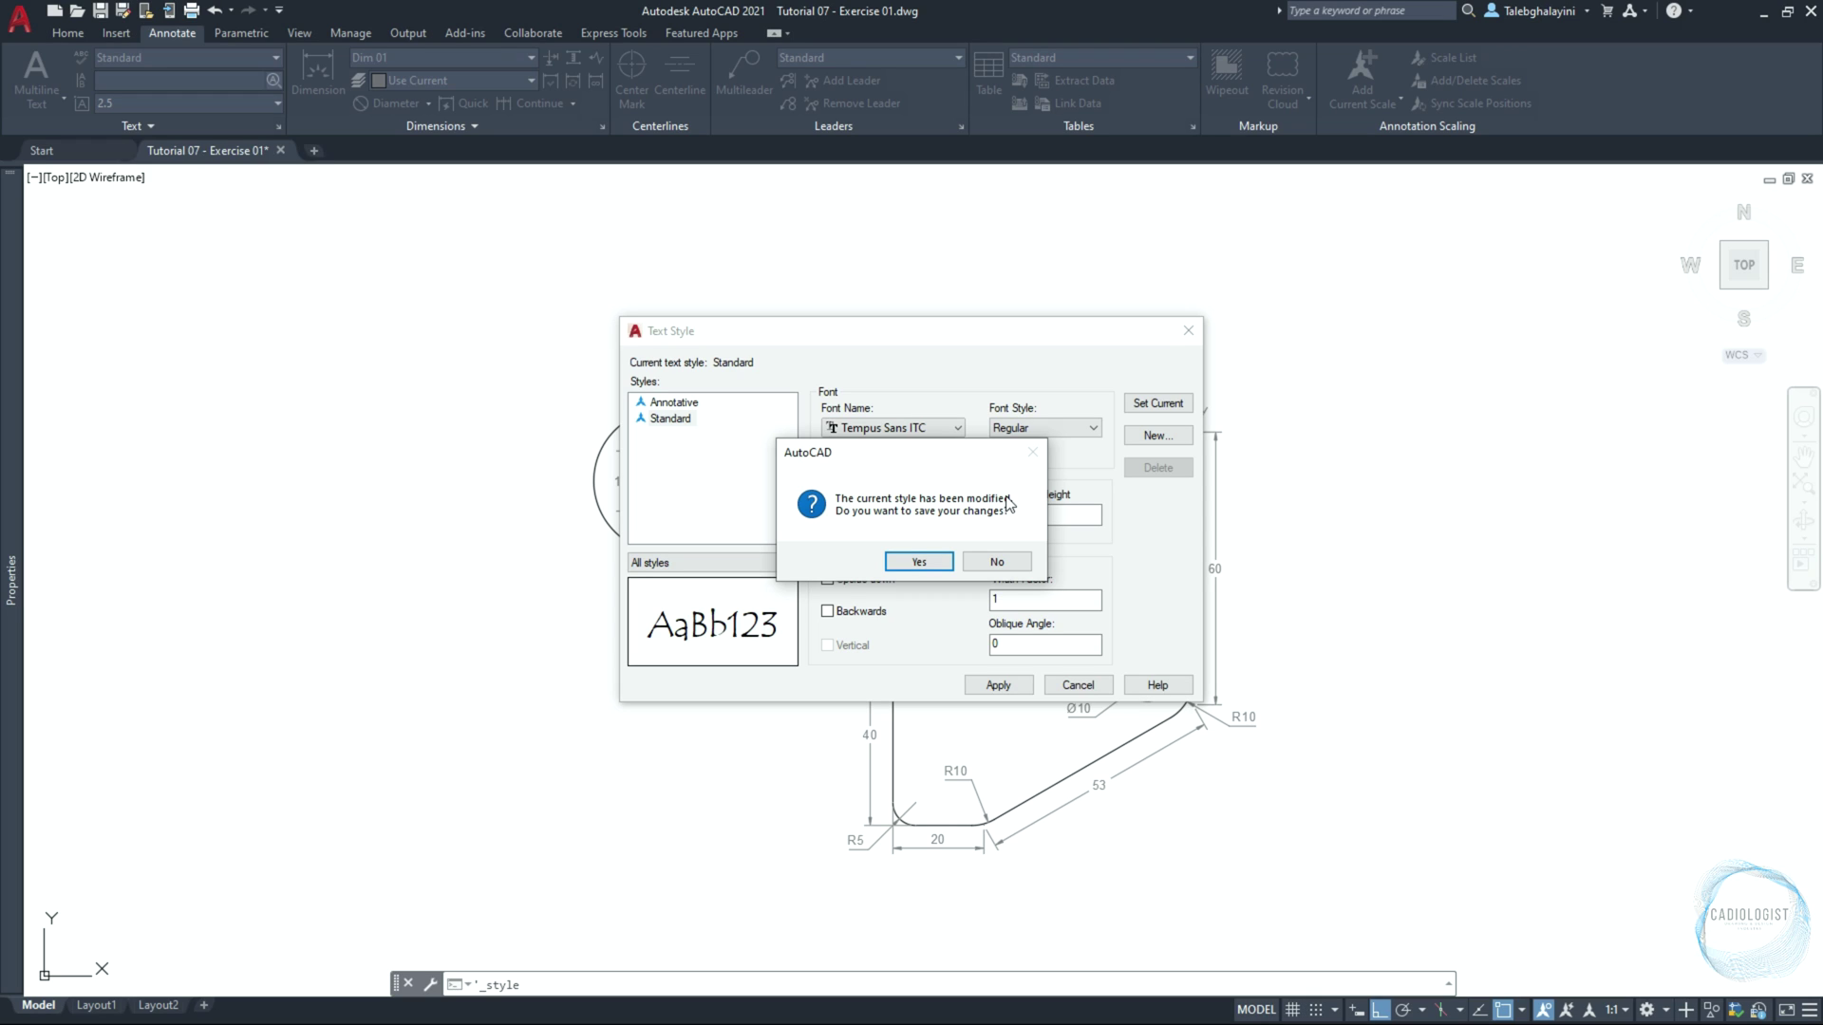
pyautogui.click(945, 563)
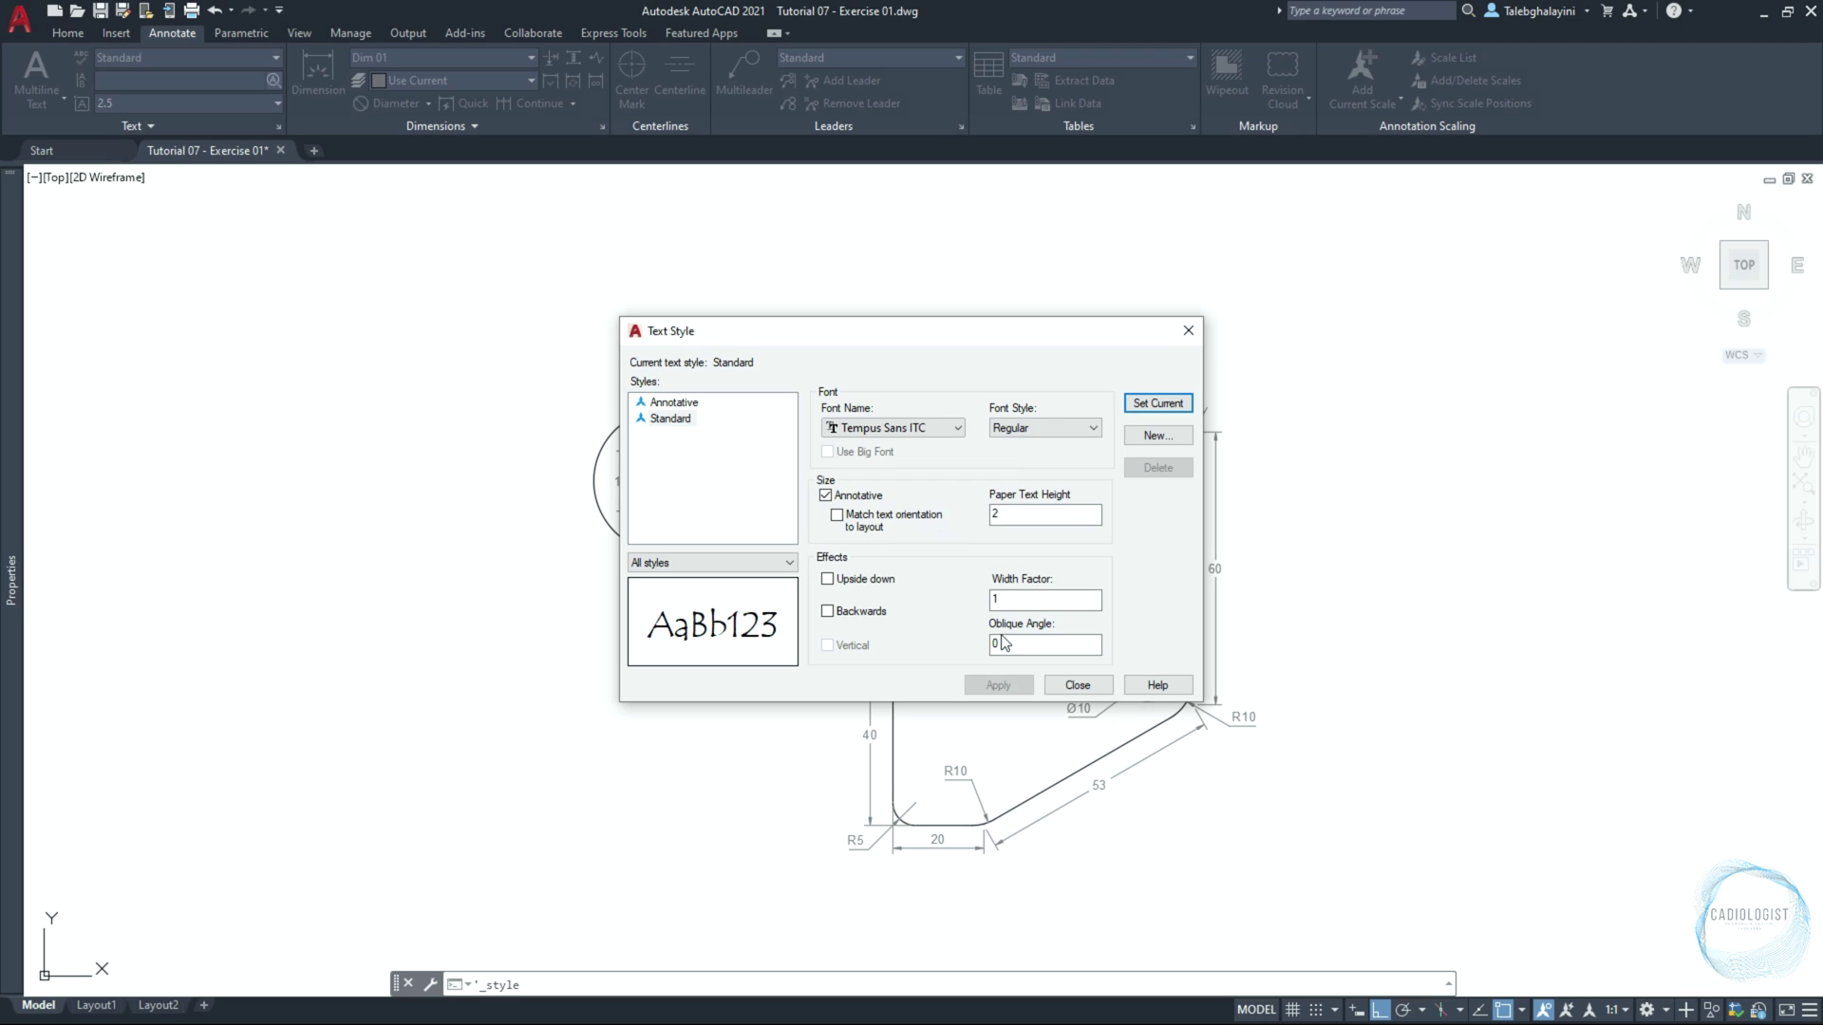
pyautogui.click(1061, 688)
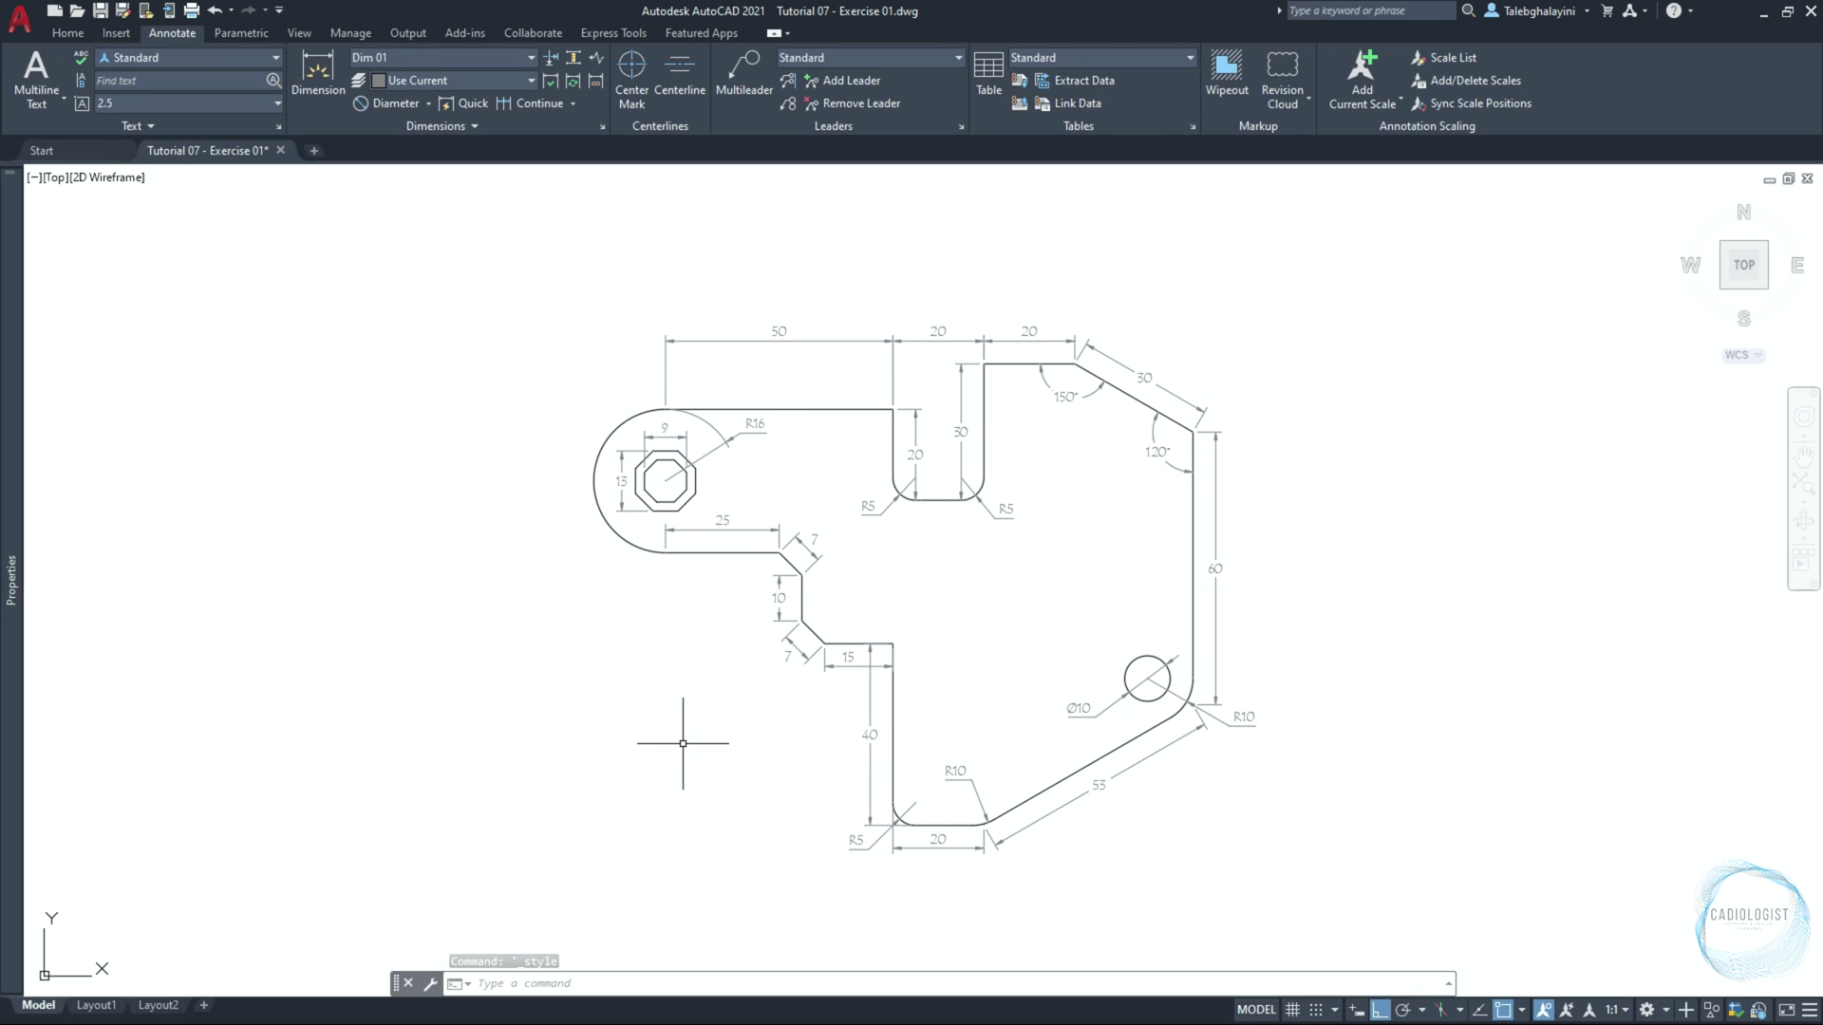
# Start multiline text at annotation scale 1:1, spanning its box from the inner corner of the 15 mm edge to the right vertical edge's midpoint
pyautogui.press('F11')
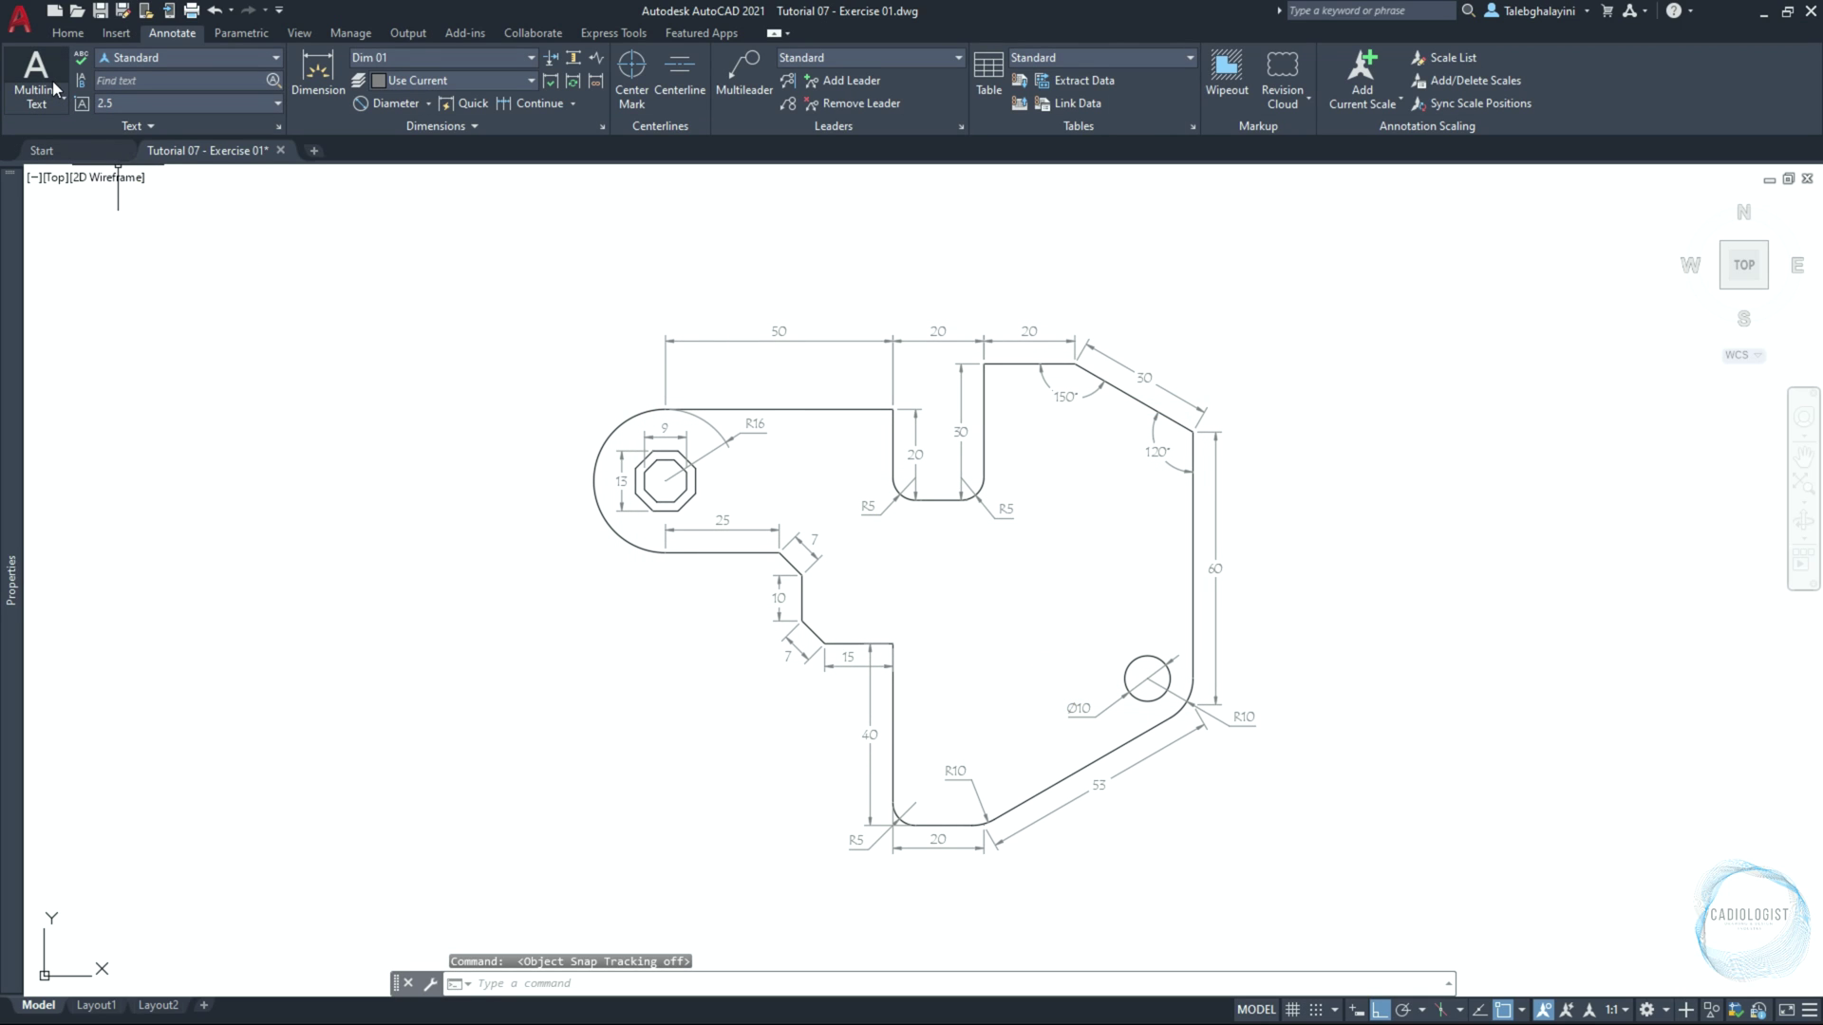
pyautogui.write('mt')
pyautogui.press('Return')
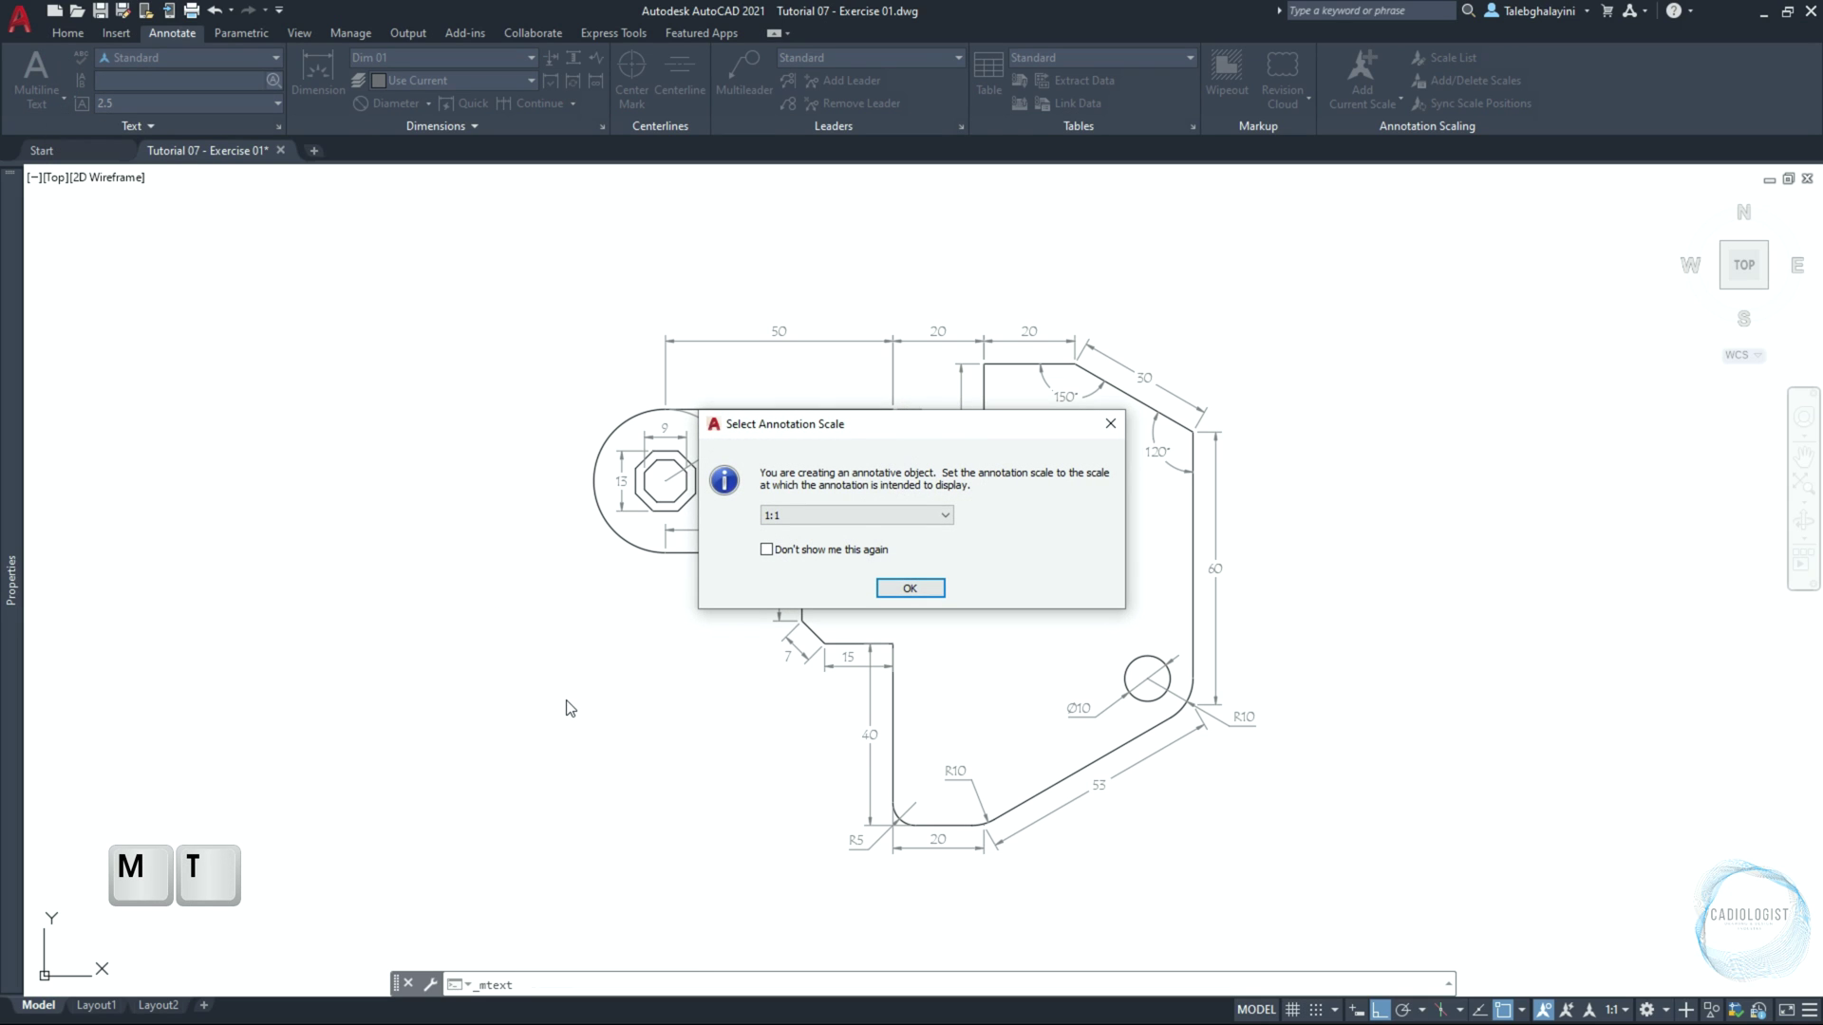
pyautogui.click(902, 588)
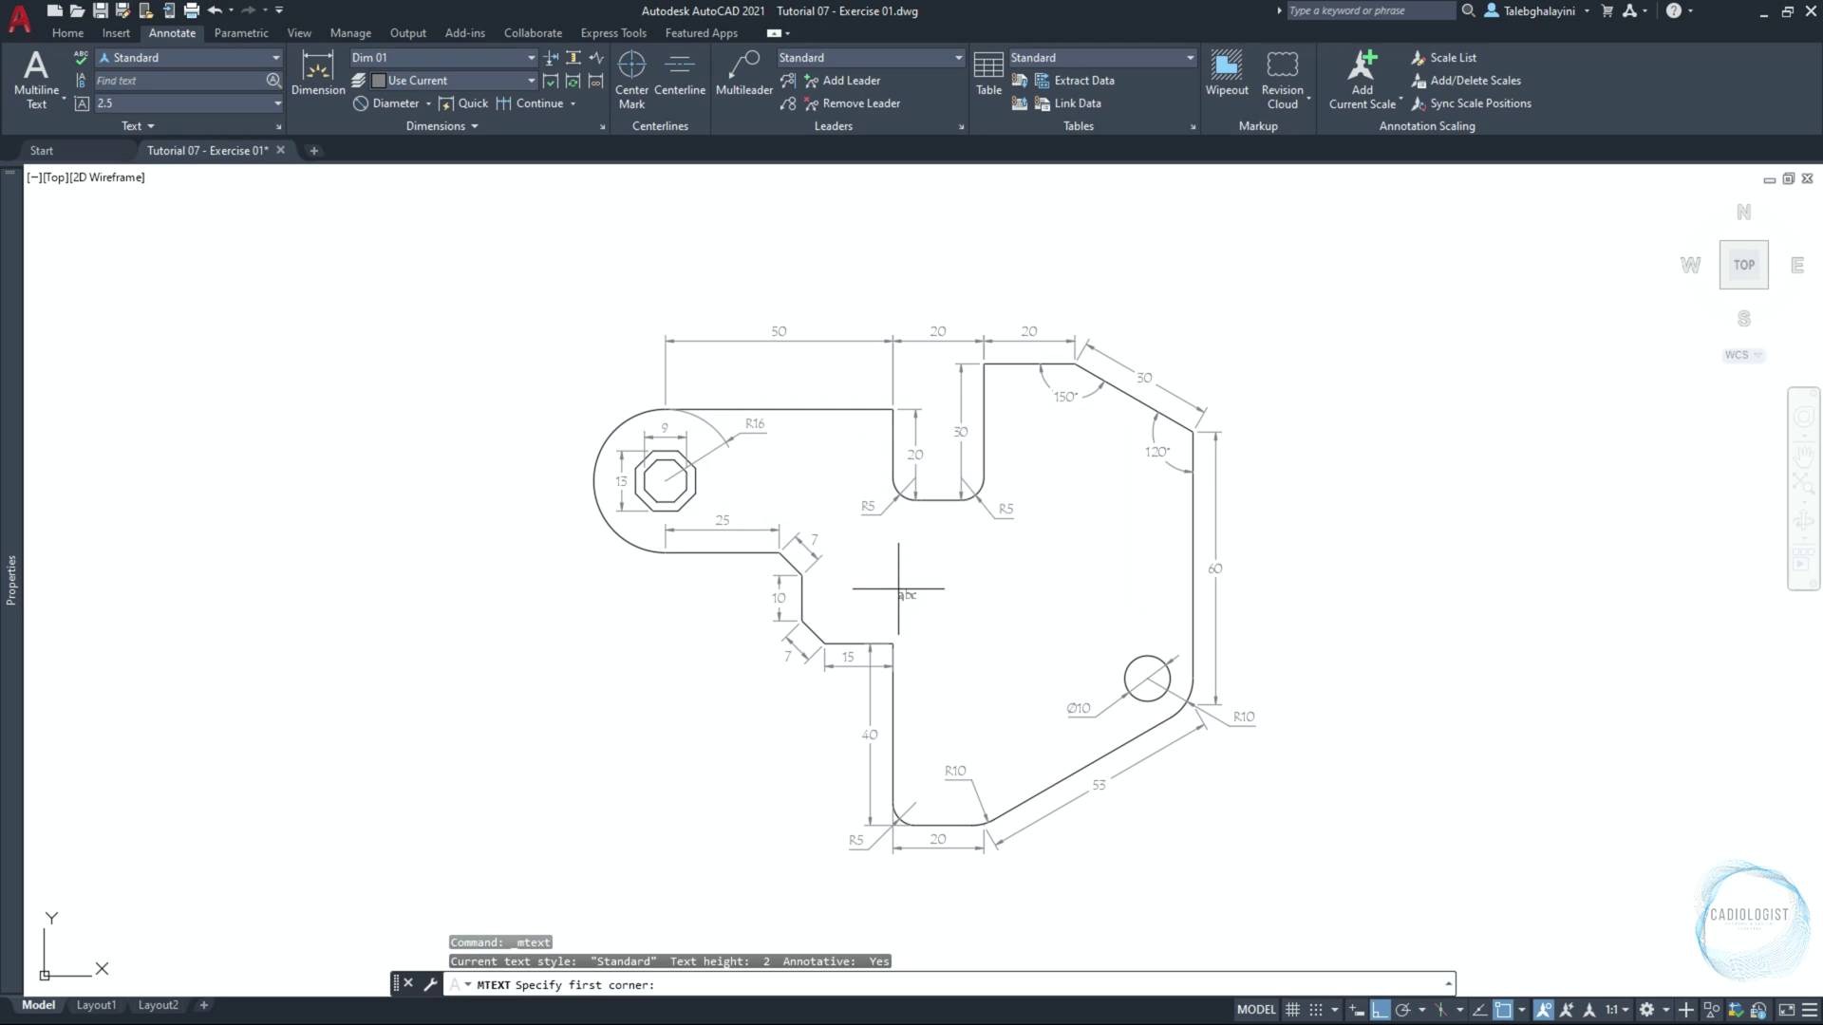
pyautogui.click(893, 644)
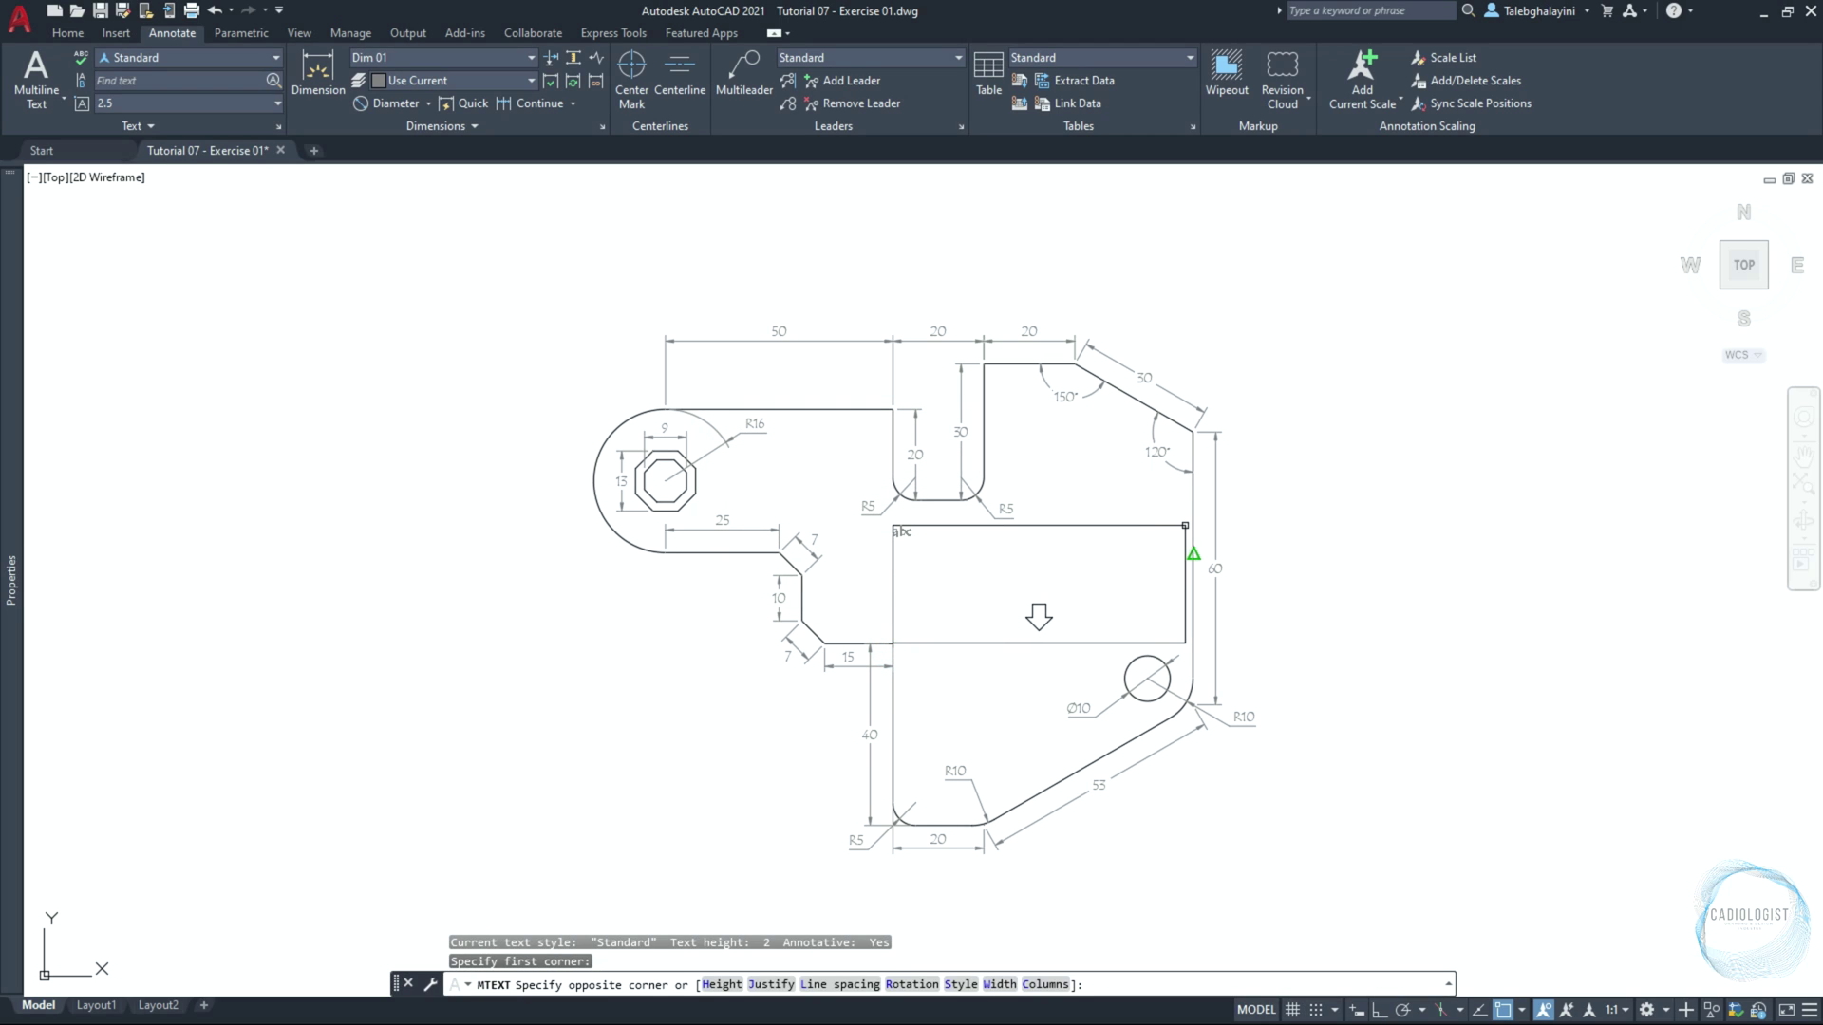
pyautogui.click(1194, 539)
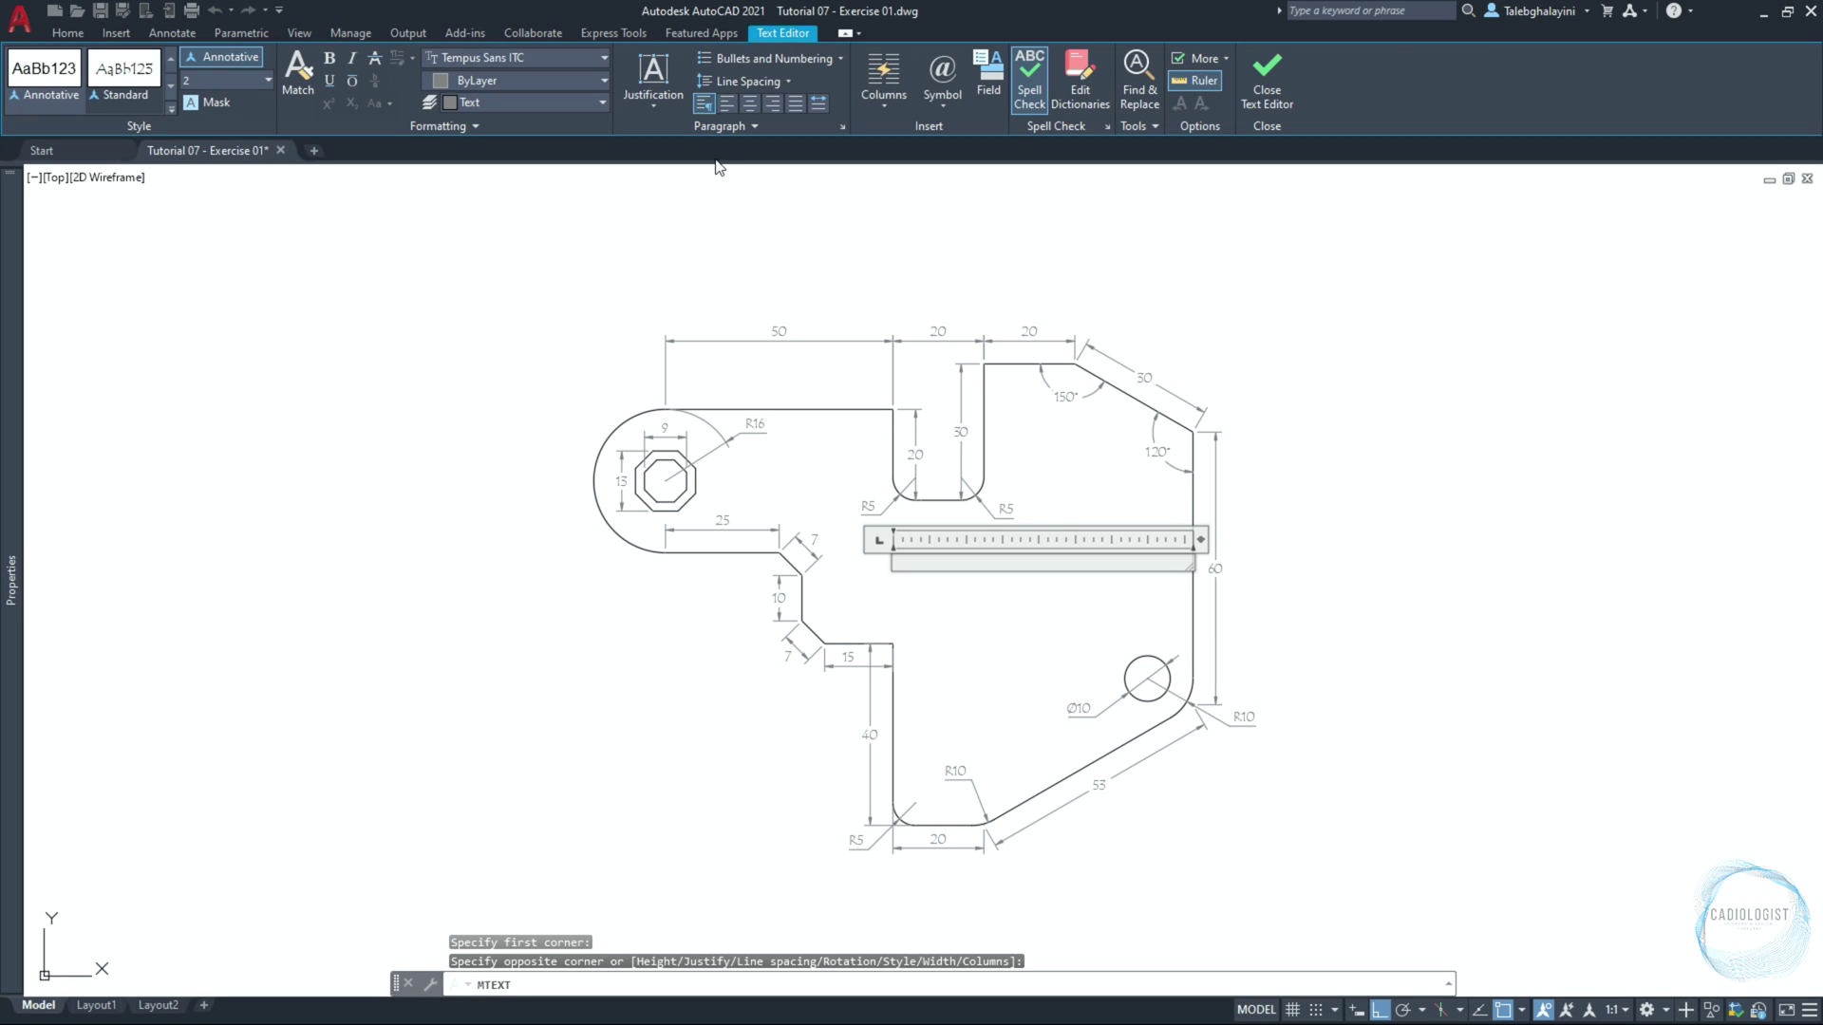
# Justify the multiline text Middle Center, enter "Tutorial 07 - Exercise 01" and finish the text
pyautogui.click(659, 105)
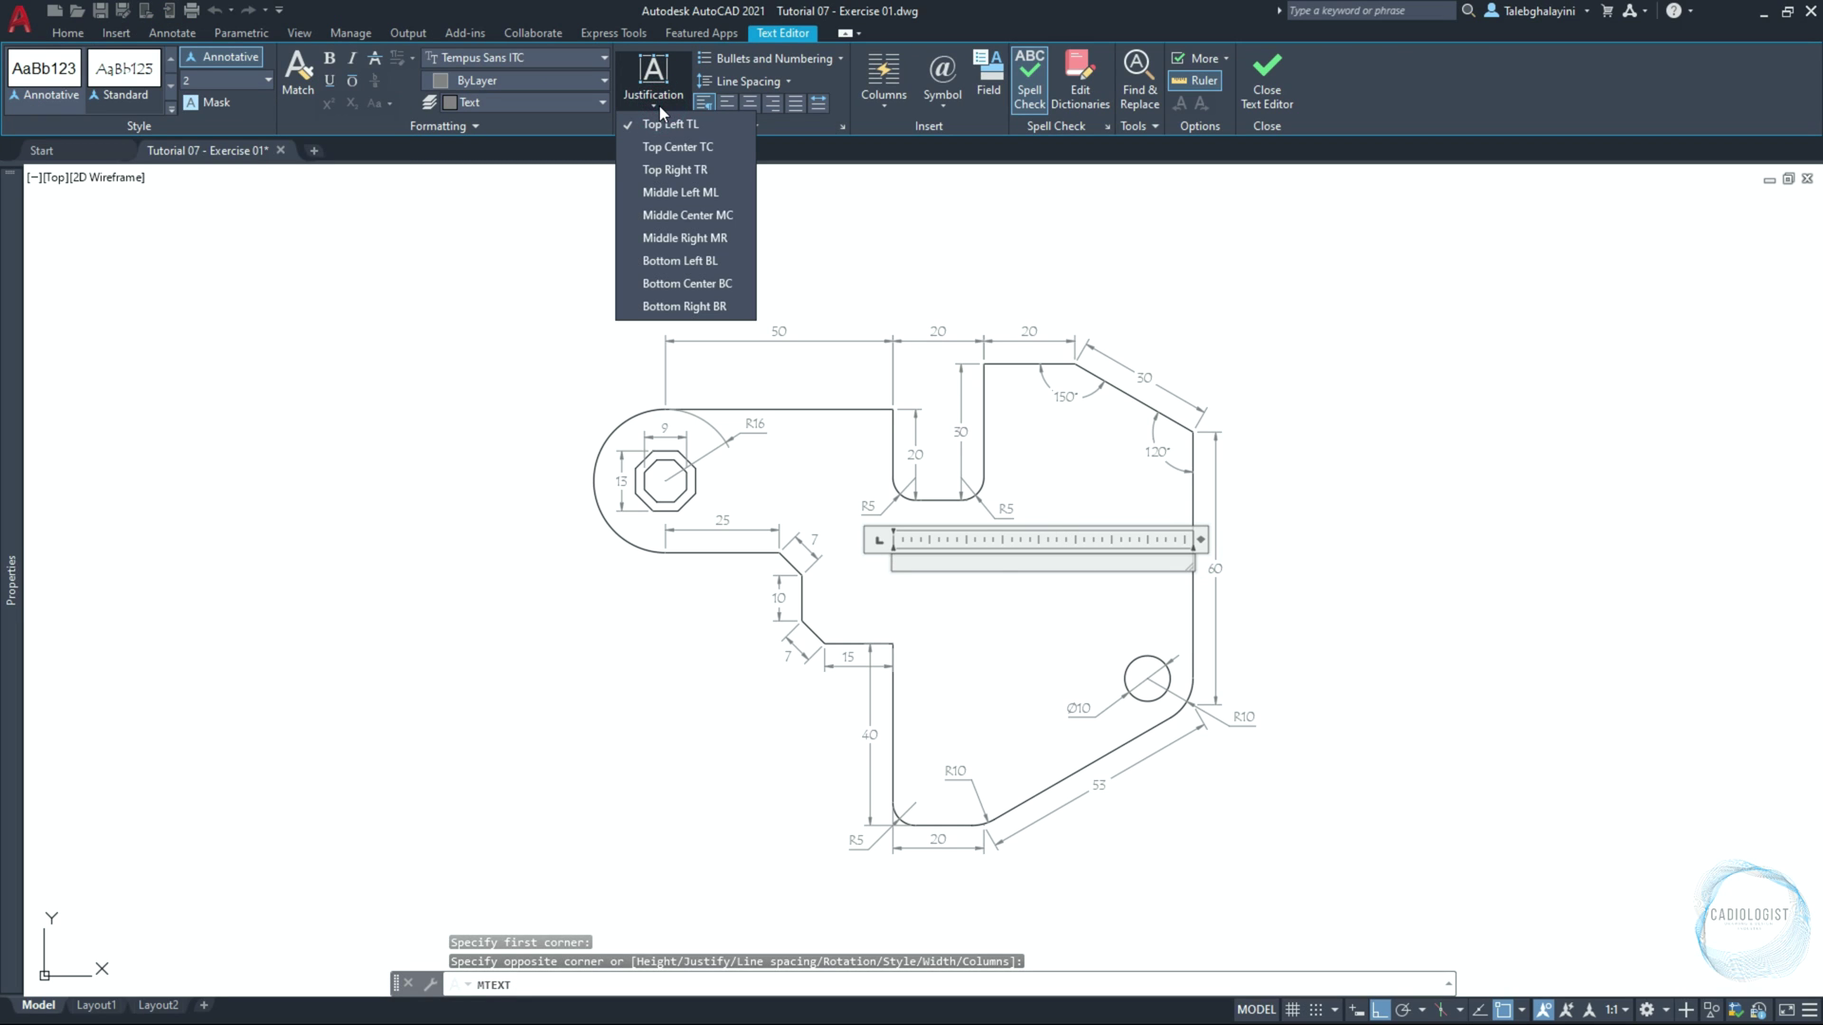
pyautogui.click(693, 215)
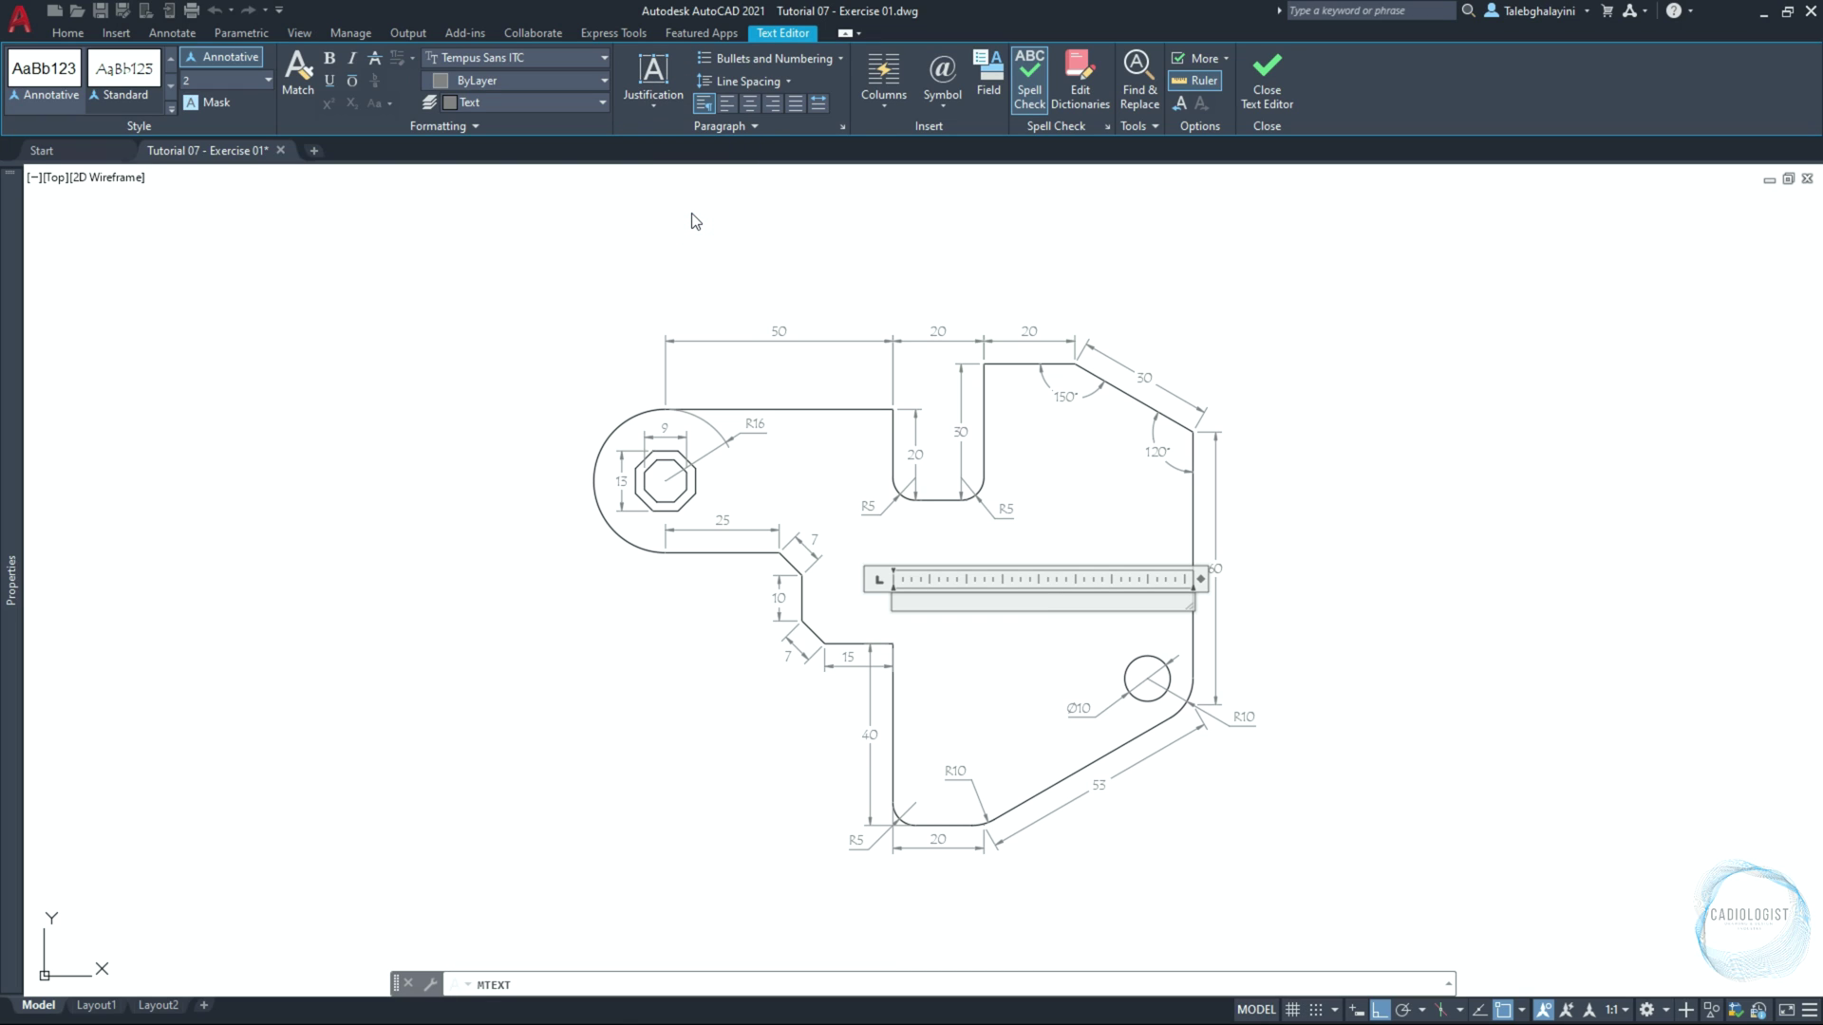
pyautogui.write('Tut')
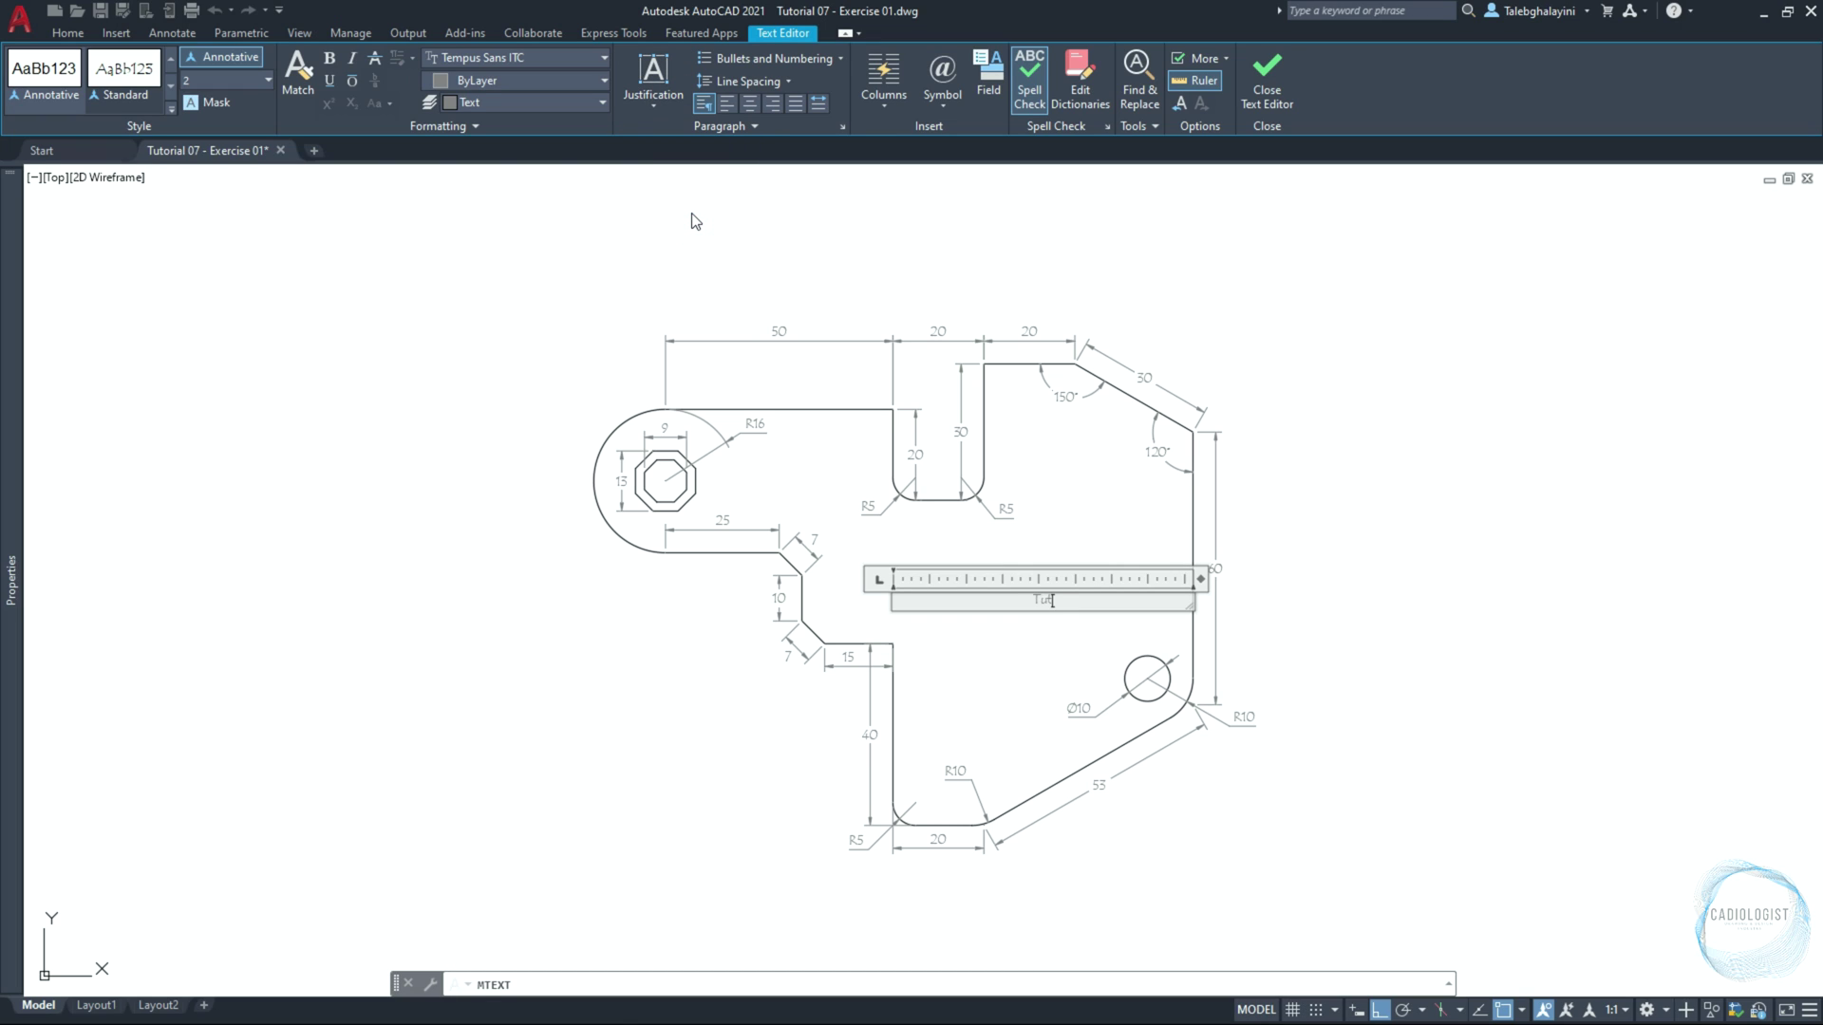
pyautogui.write('orial 07 - ')
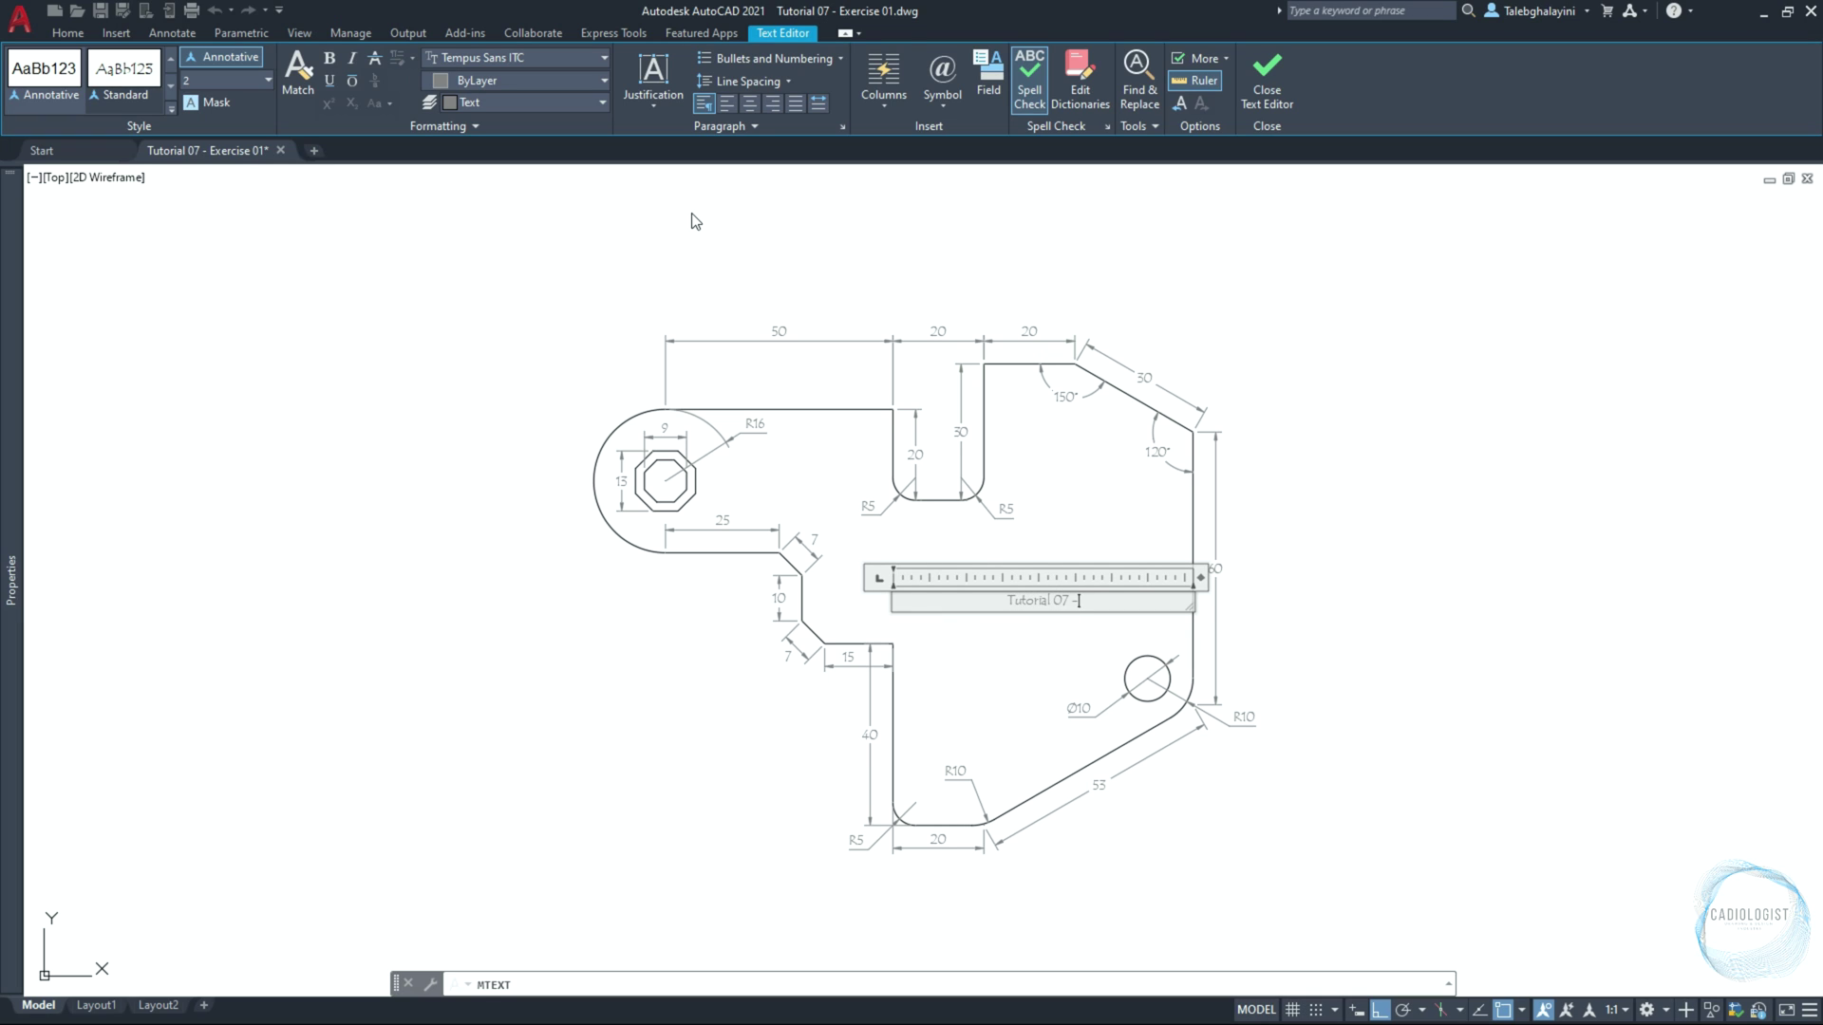
pyautogui.write('Exercise 01')
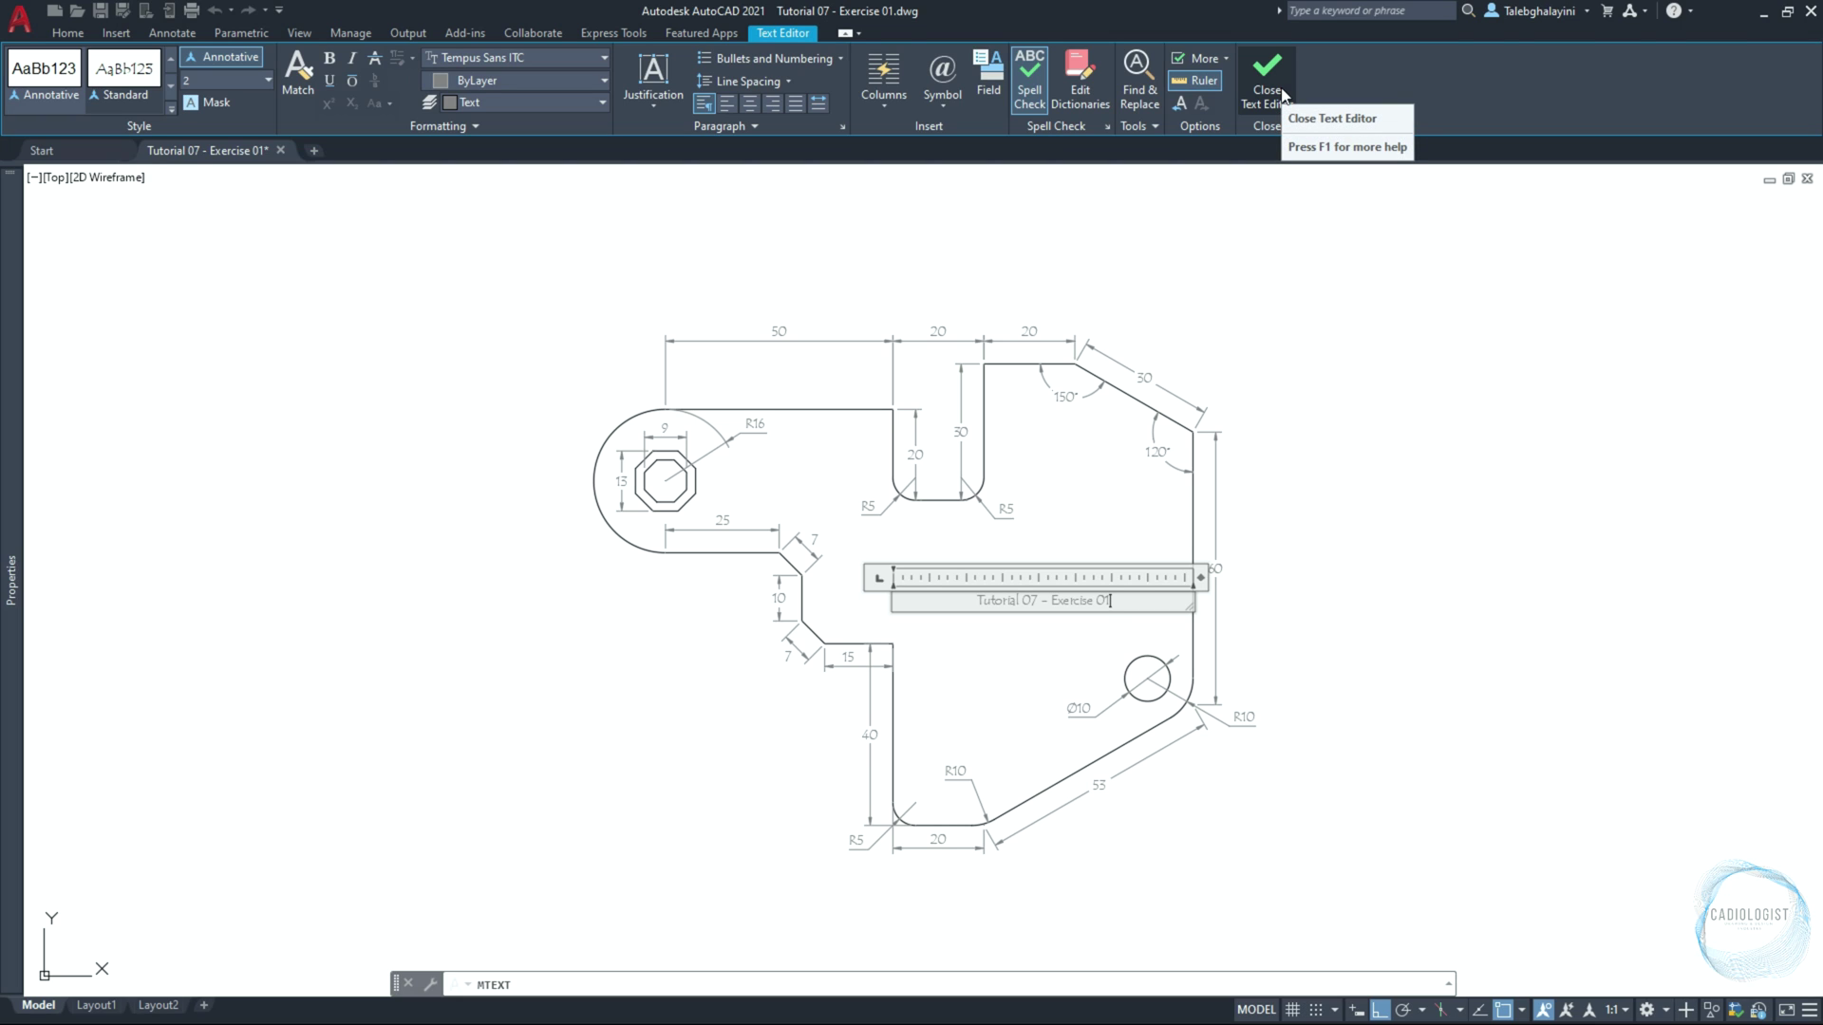
pyautogui.click(1329, 351)
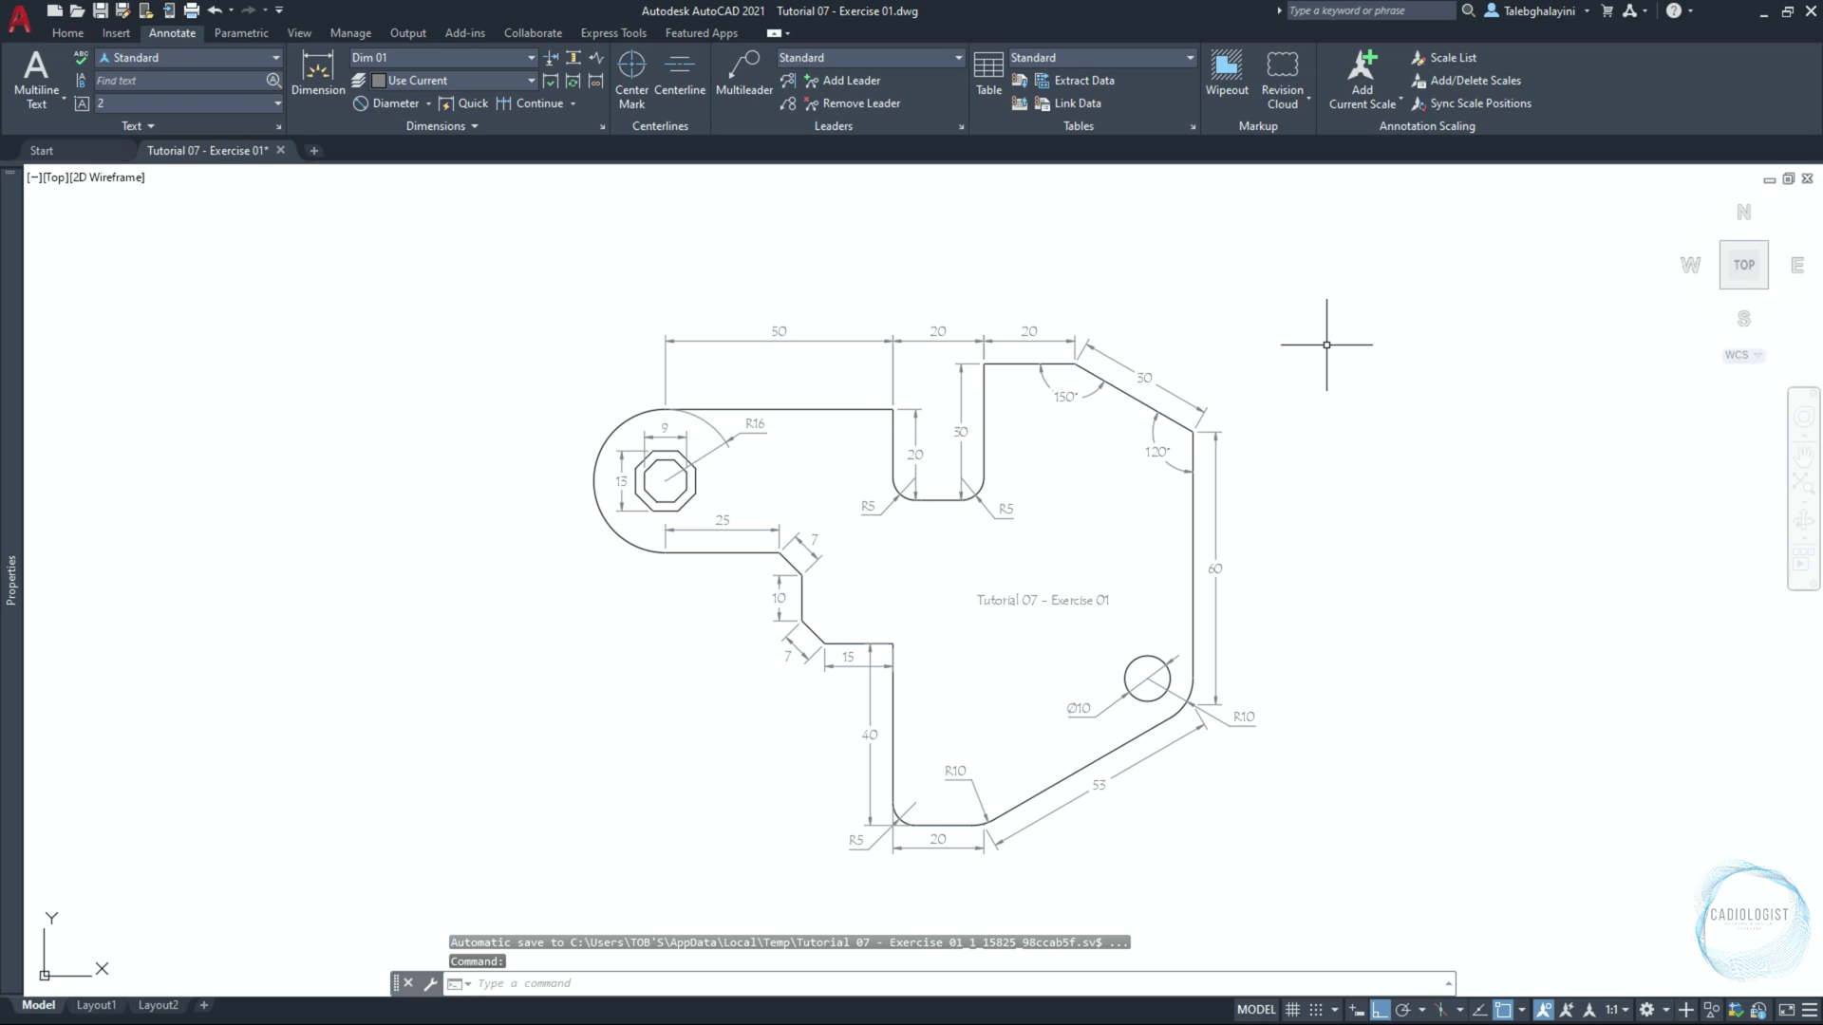
# Set the height of the whole "Tutorial 07 - Exercise 01" text to 5
pyautogui.press('F11')
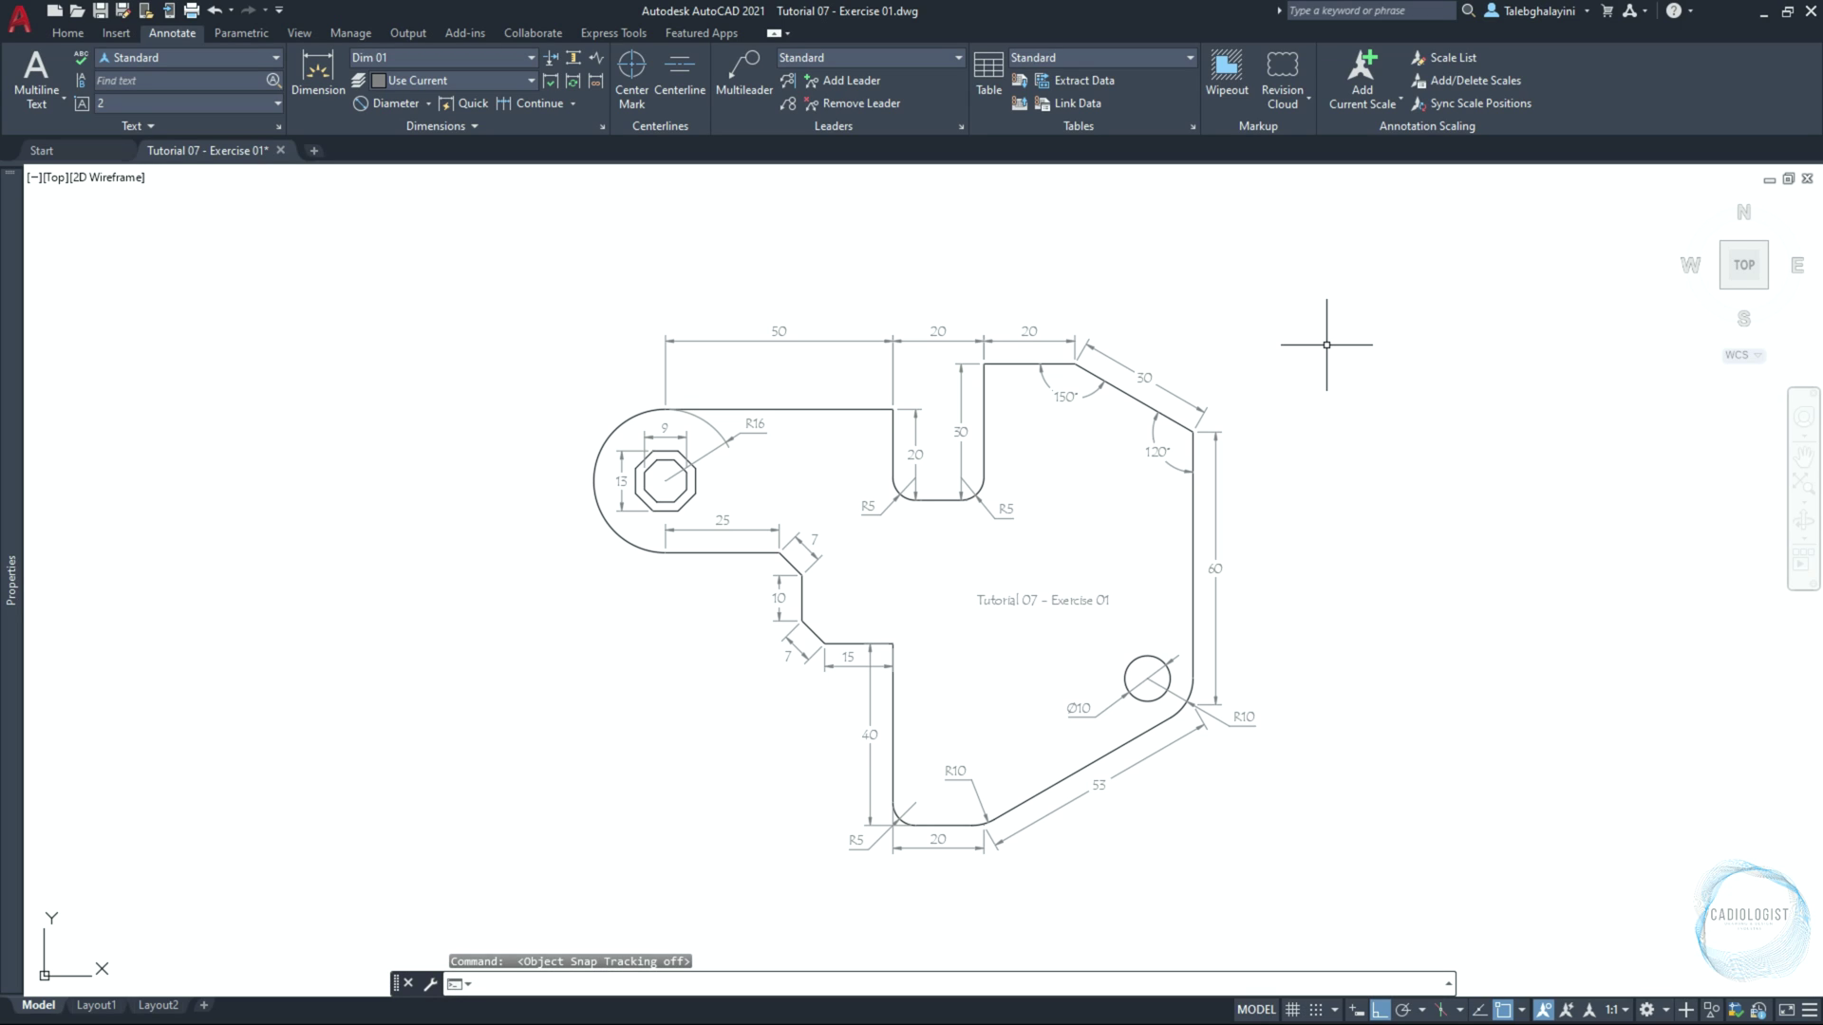
pyautogui.doubleClick(1099, 602)
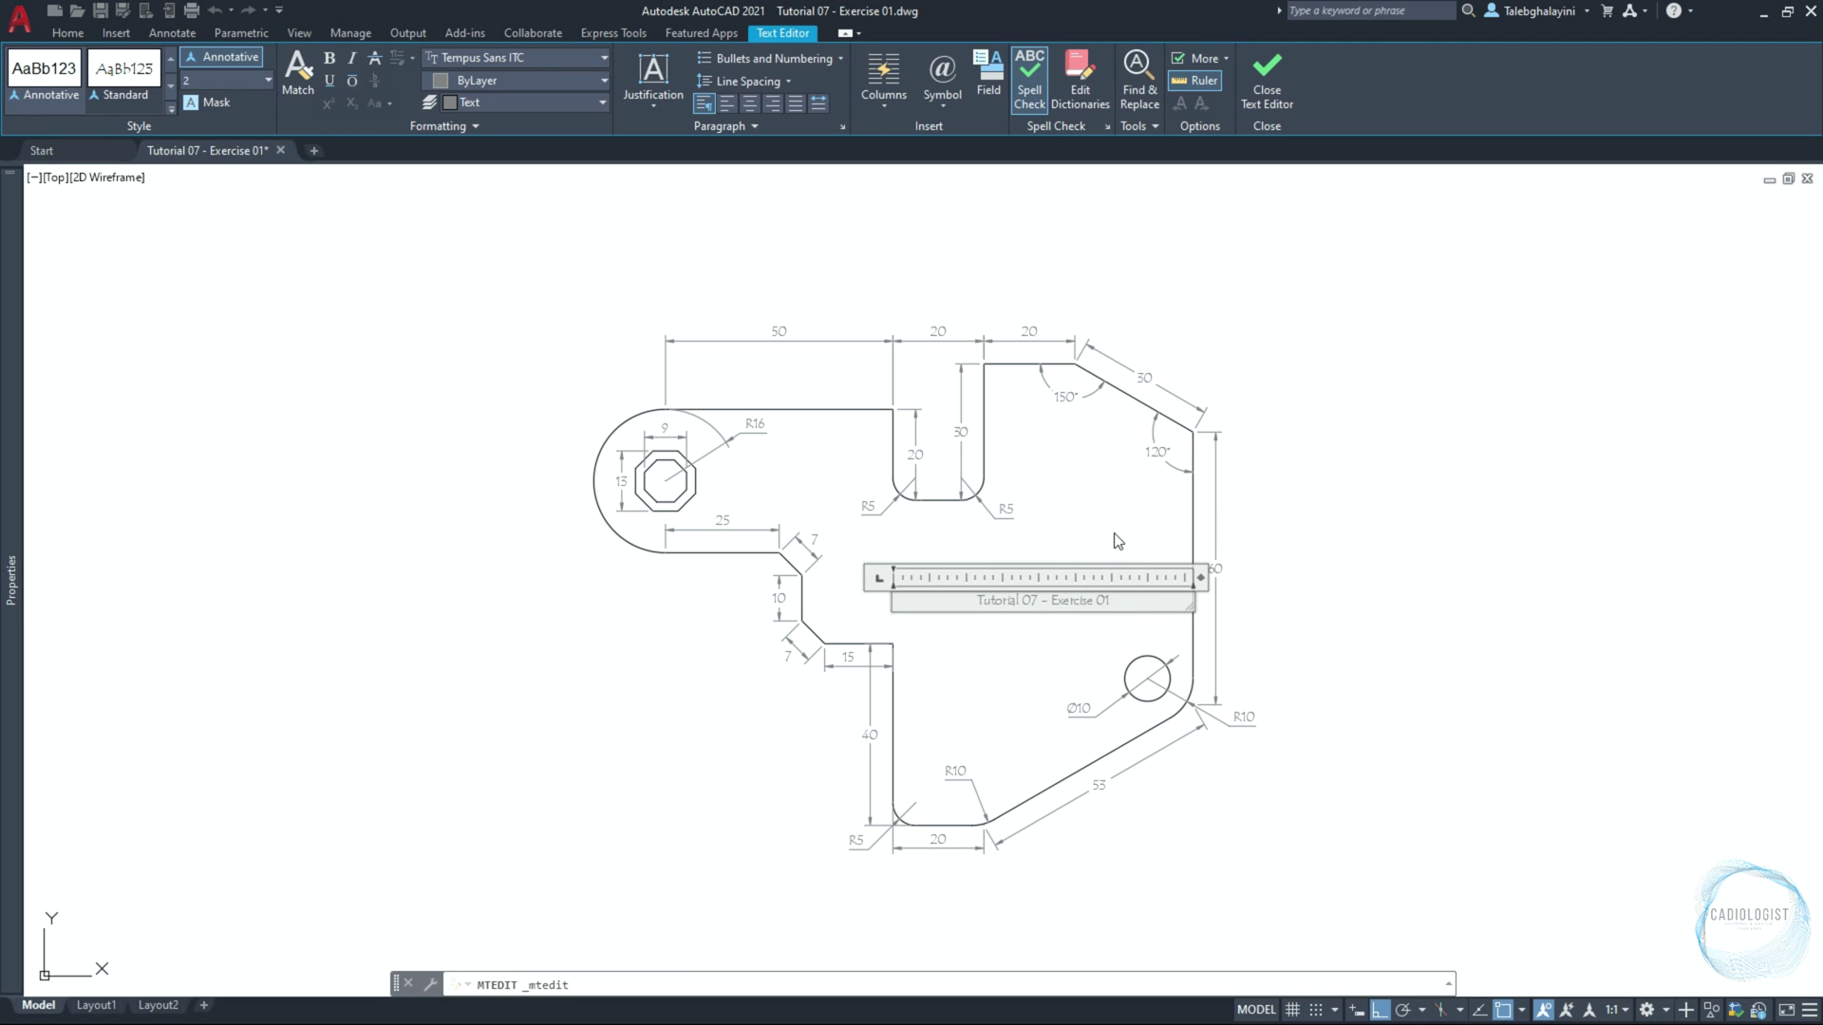
pyautogui.hotkey('ctrl', 'a')
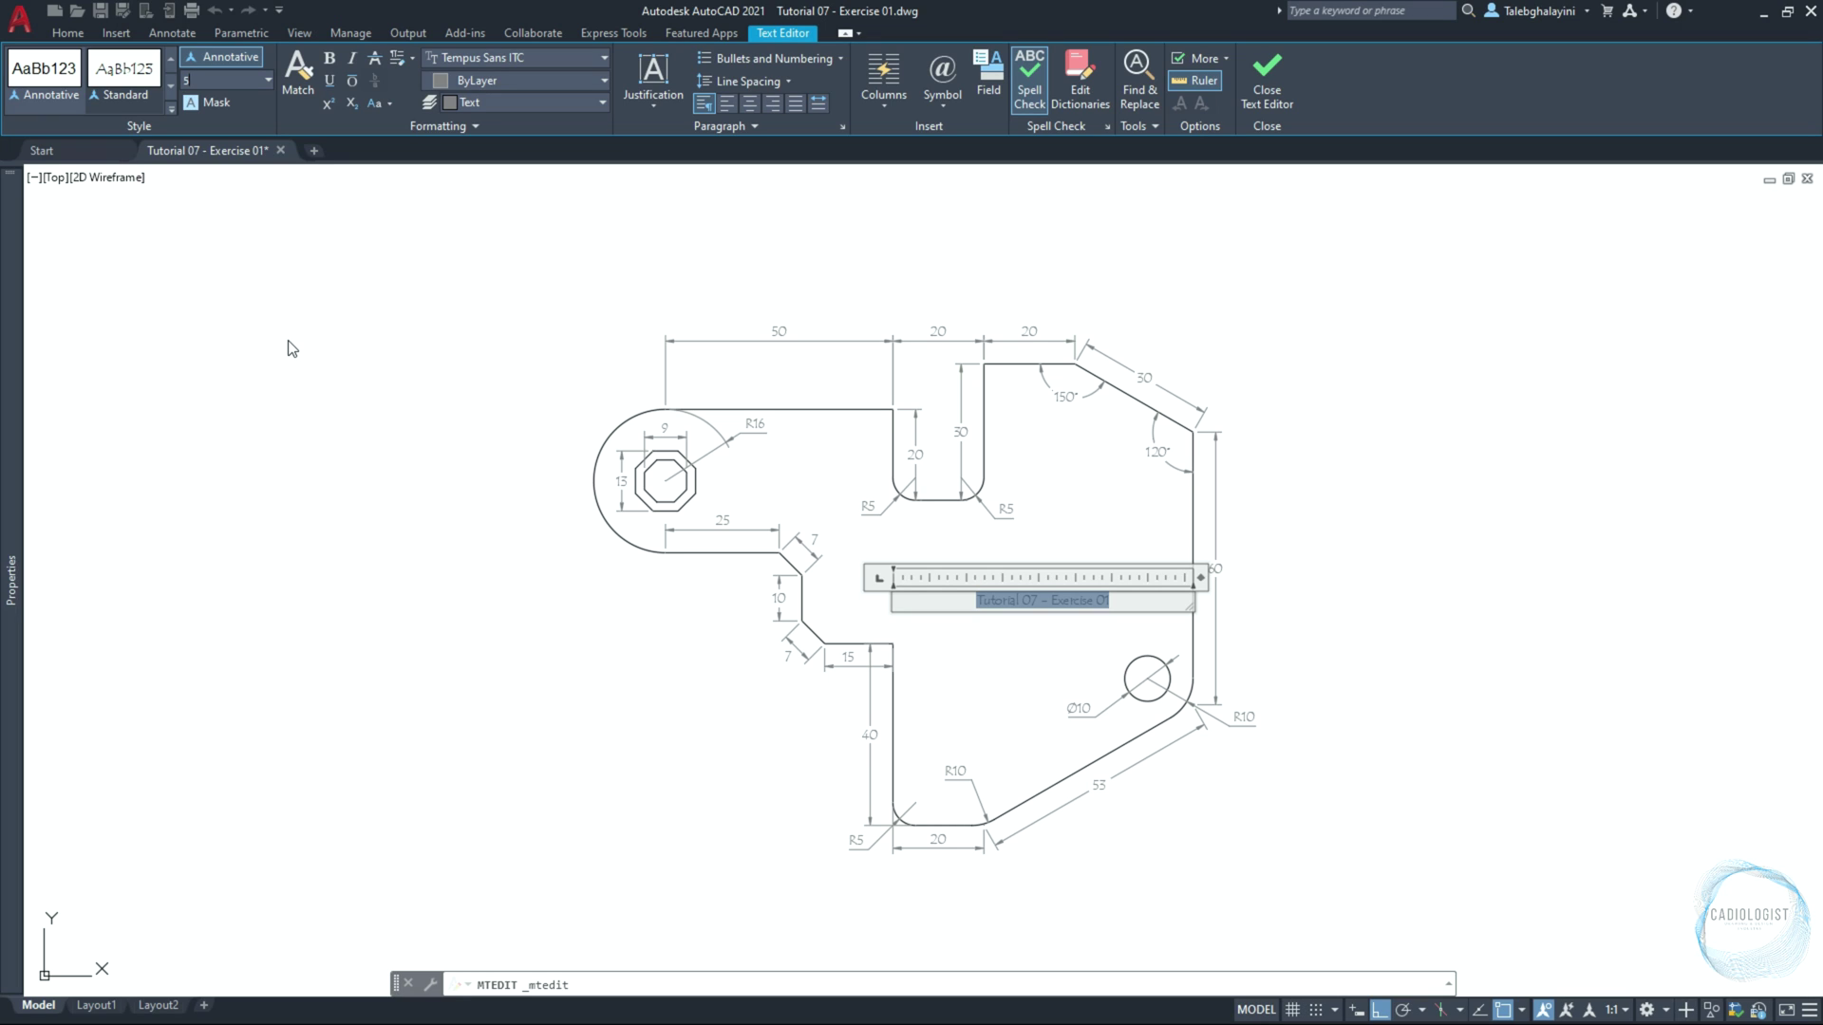
pyautogui.write('5')
pyautogui.press('Return')
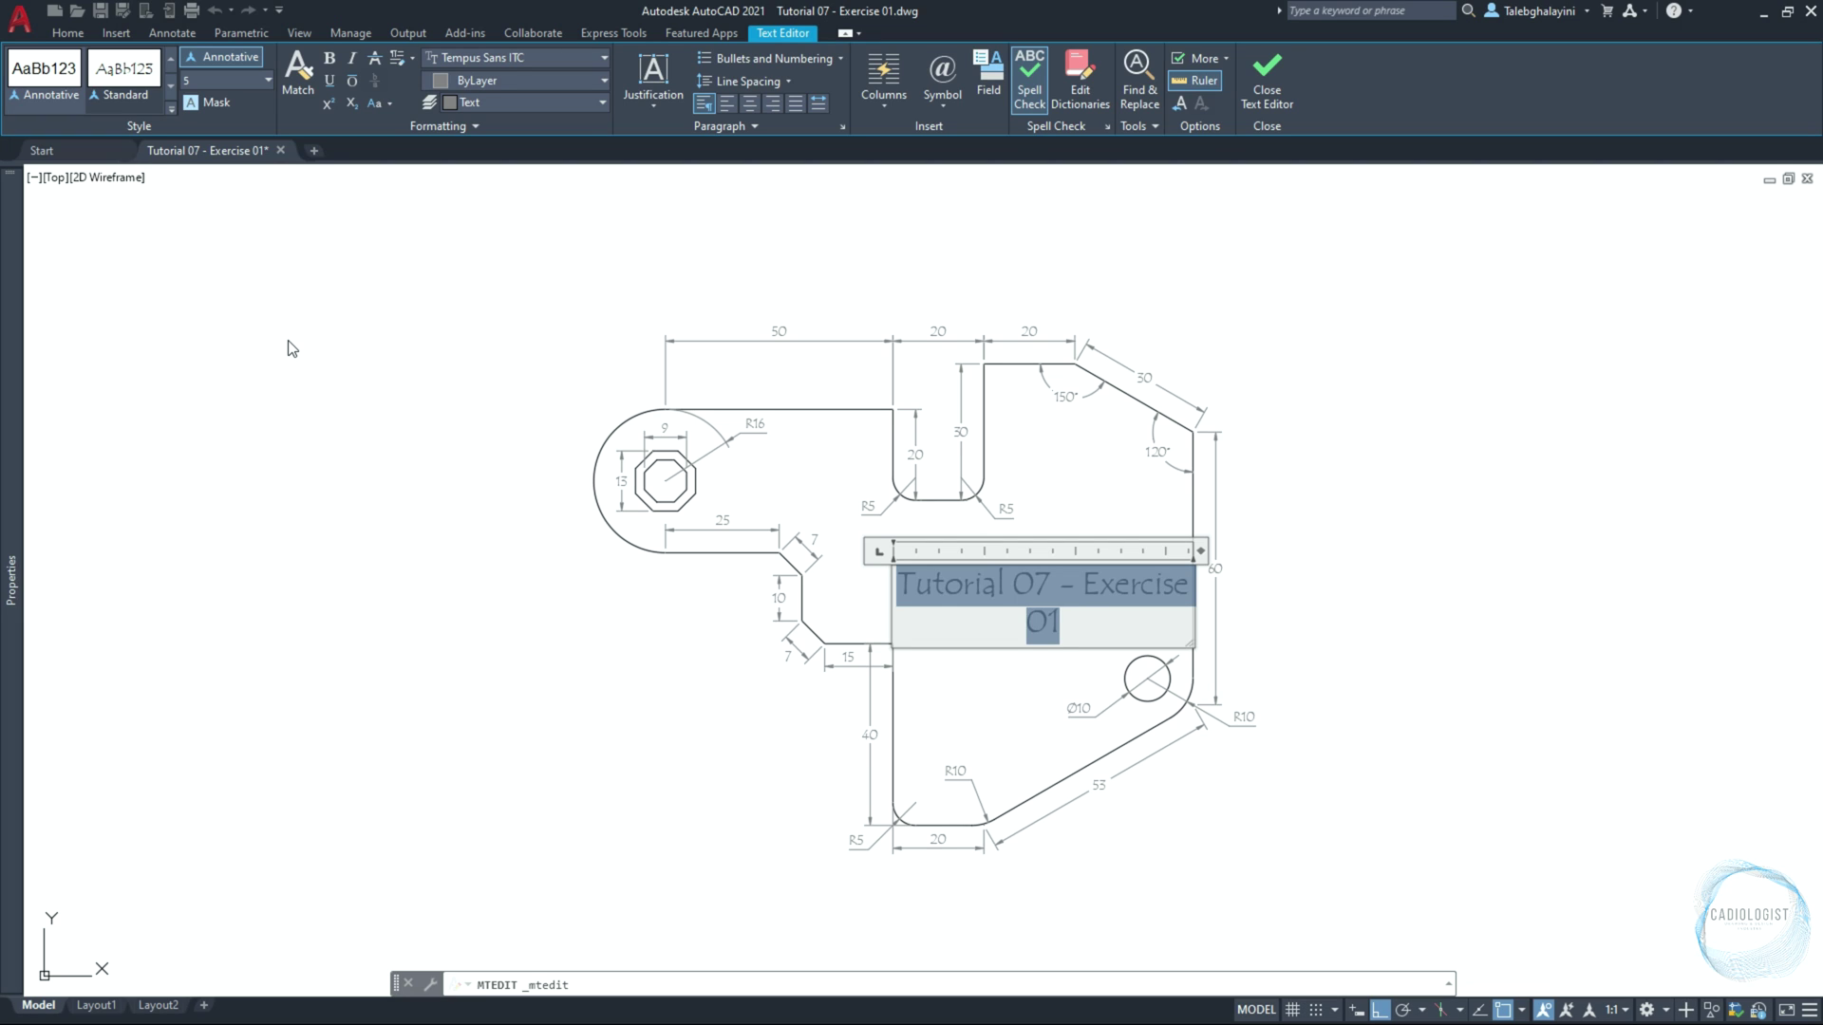
pyautogui.click(289, 342)
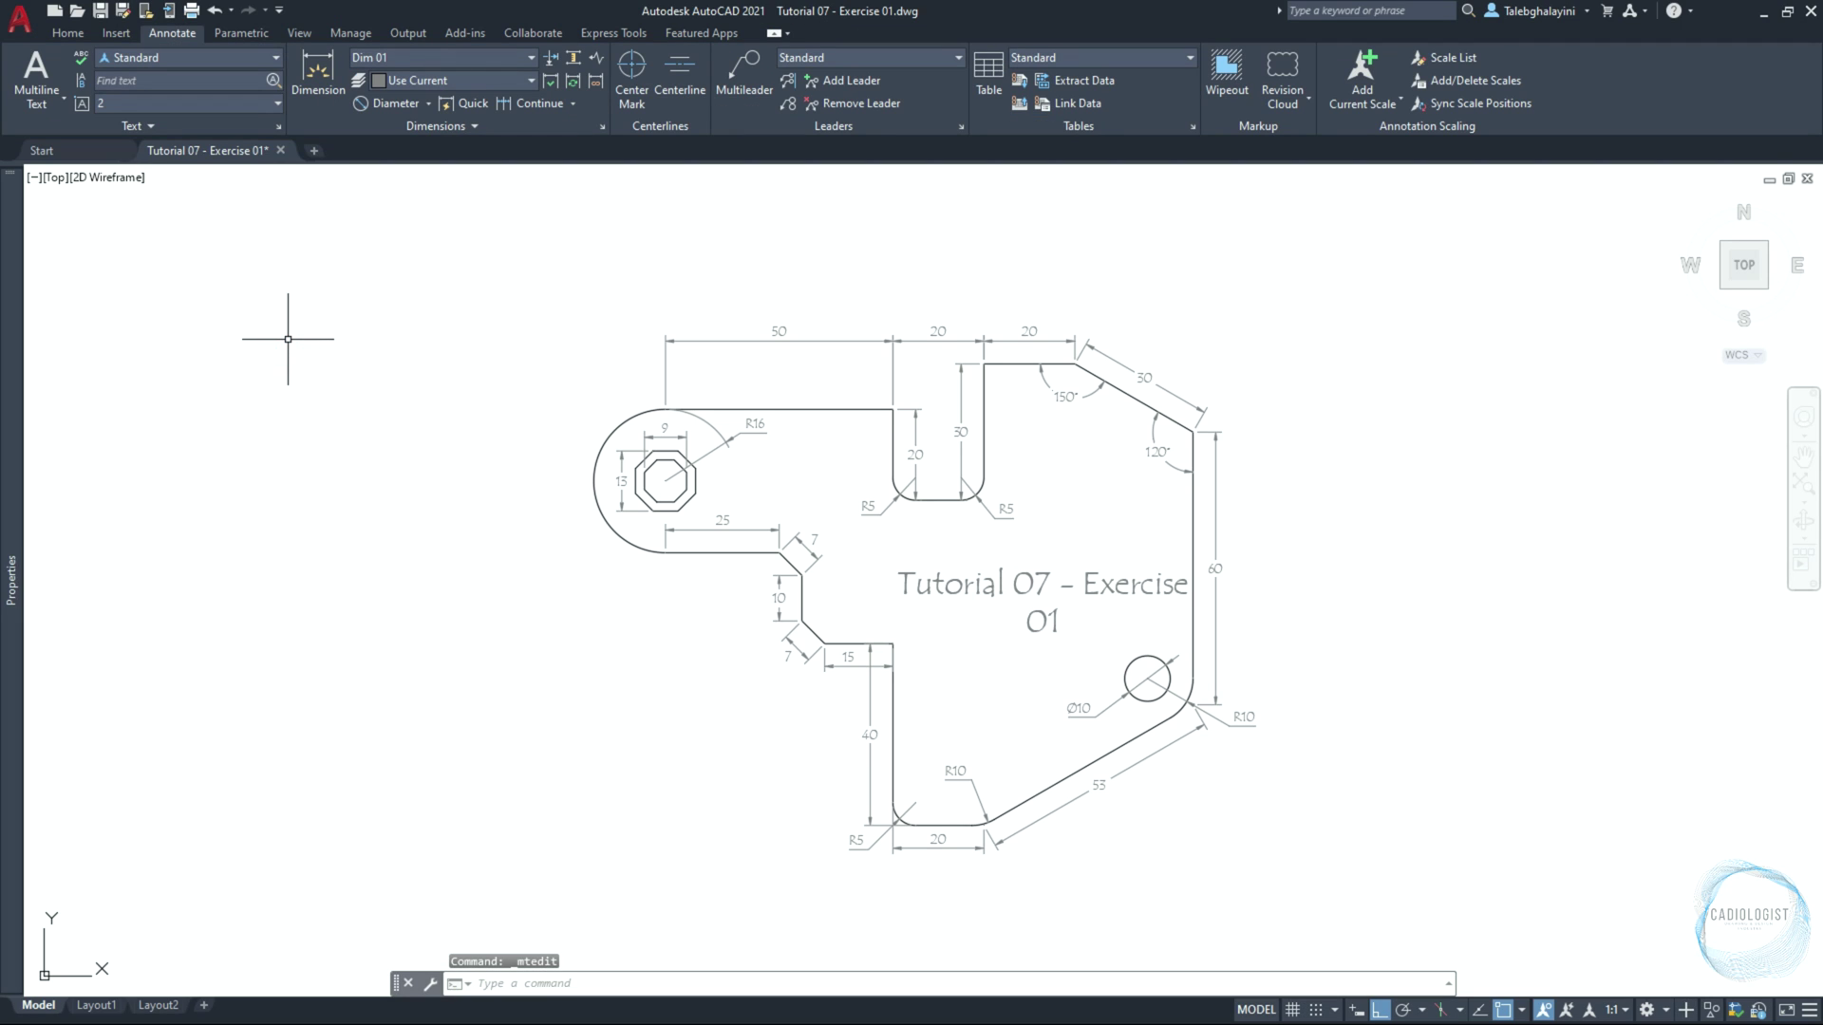
# Move the "Tutorial 07 - Exercise 01" text 10 units horizontally to the left
pyautogui.click(1019, 586)
pyautogui.write('m')
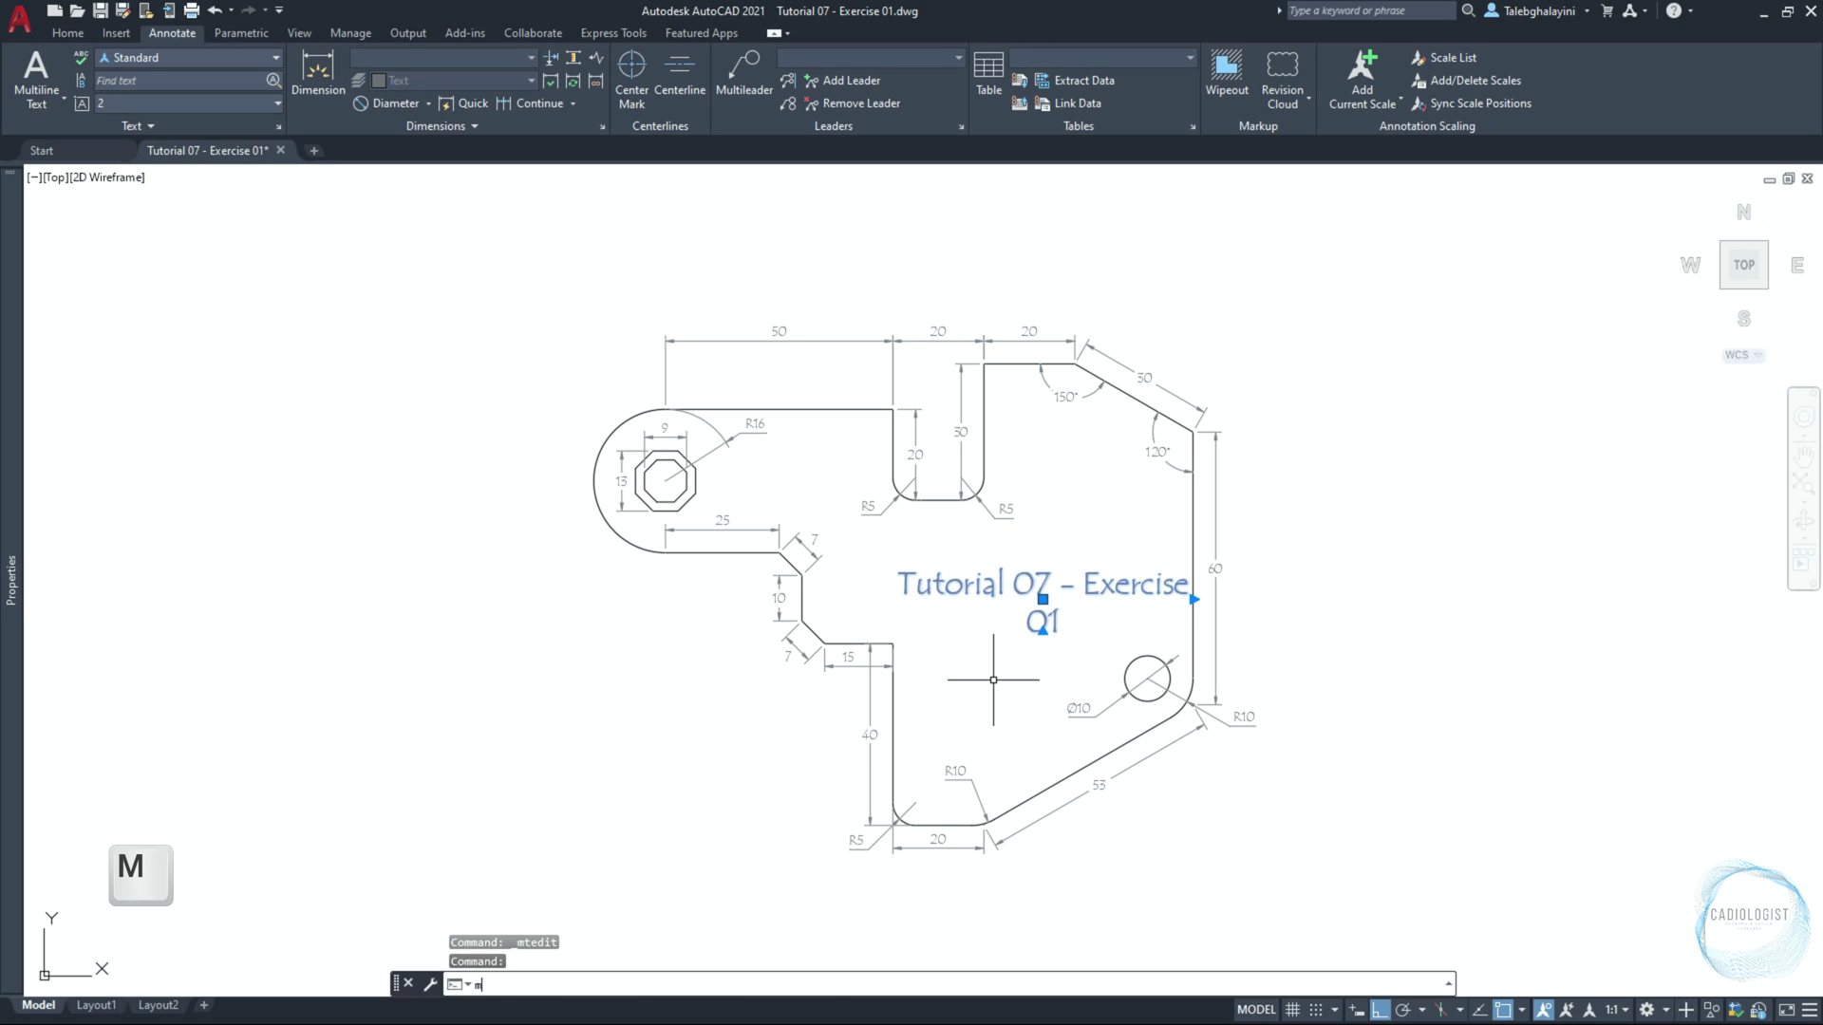
pyautogui.press('Return')
pyautogui.click(1004, 682)
pyautogui.write('10')
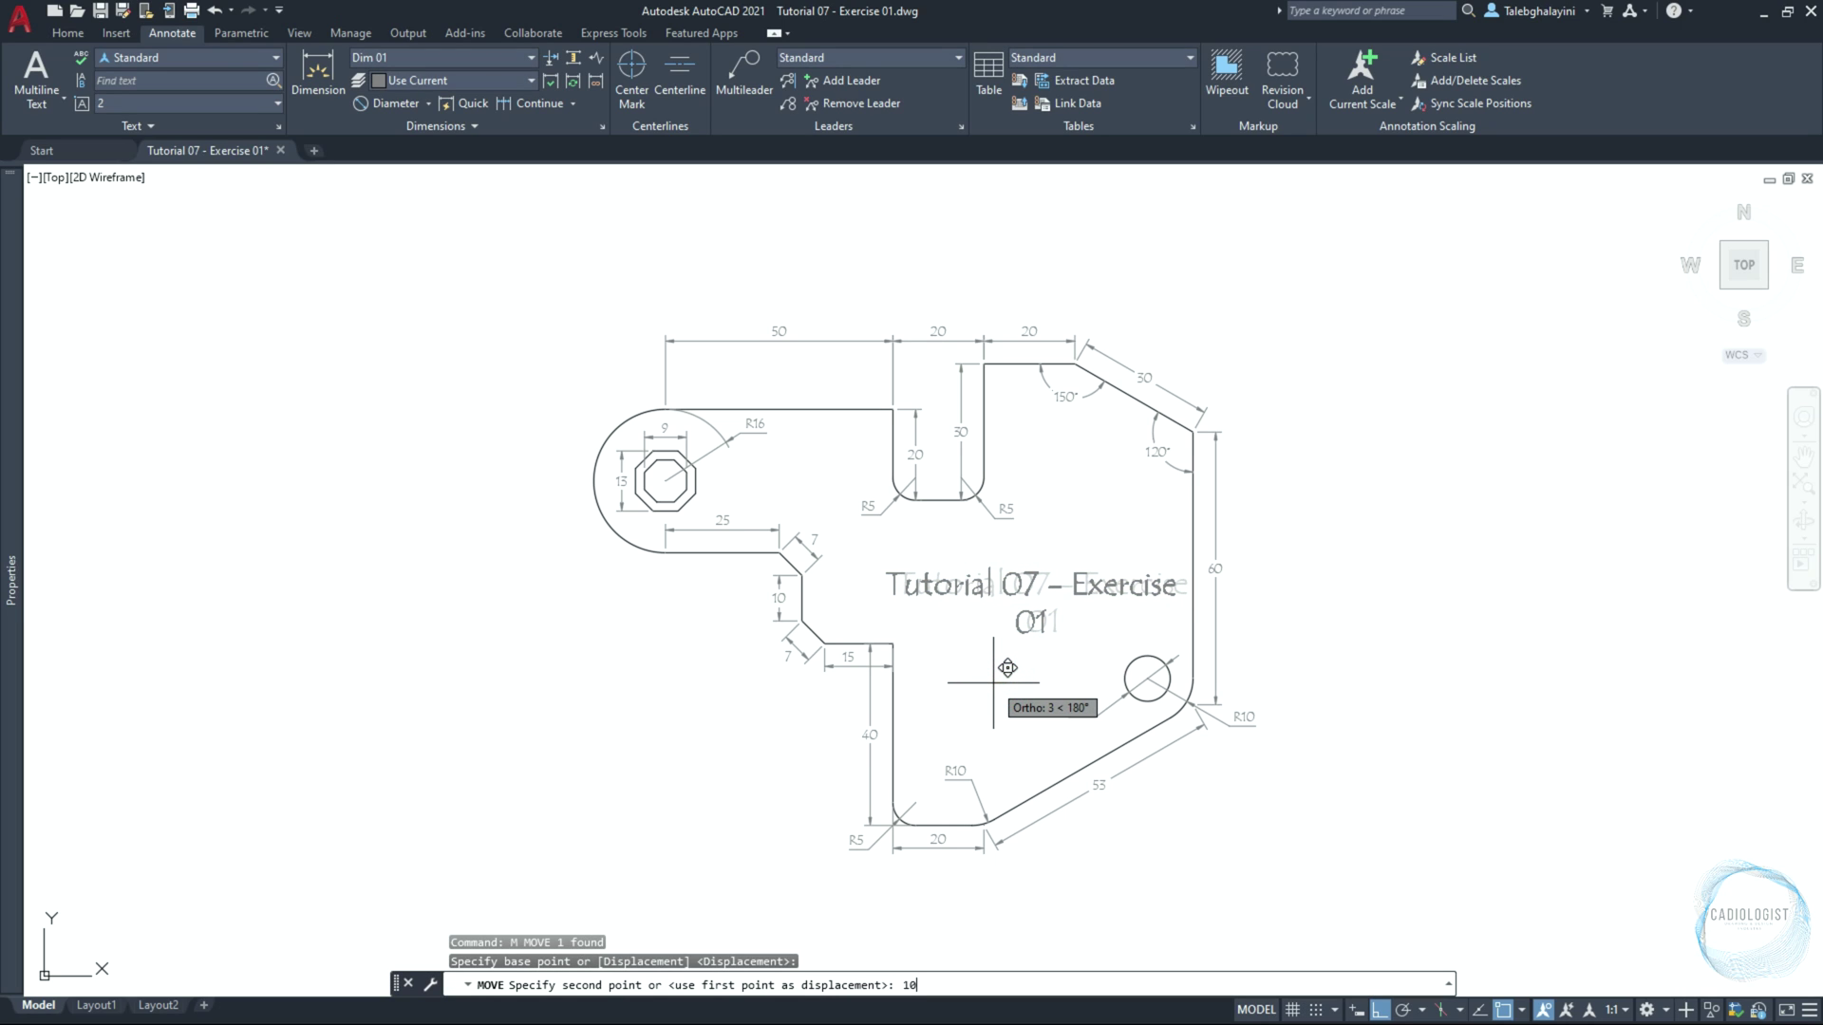
pyautogui.press('Return')
# Widen the title's text box to the right until "Tutorial 07 - Exercise 01" fits on one line, and clear the selection
pyautogui.click(1011, 622)
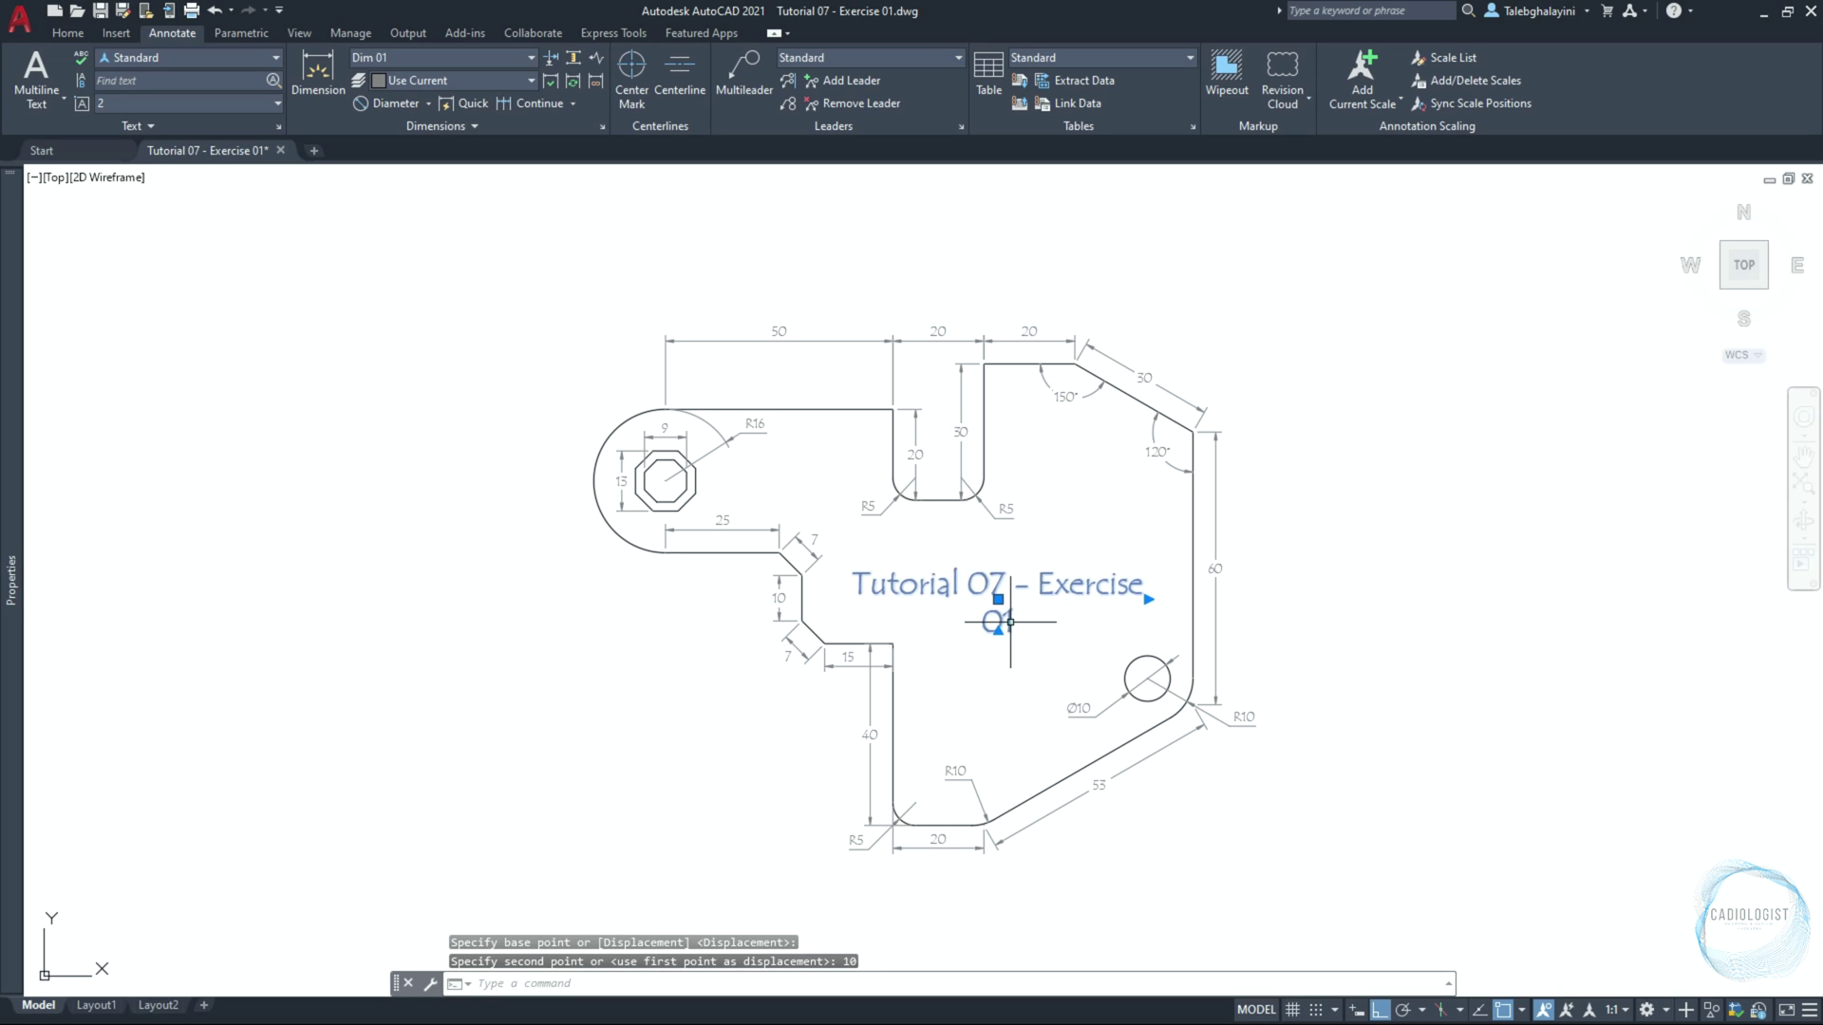
pyautogui.click(1149, 599)
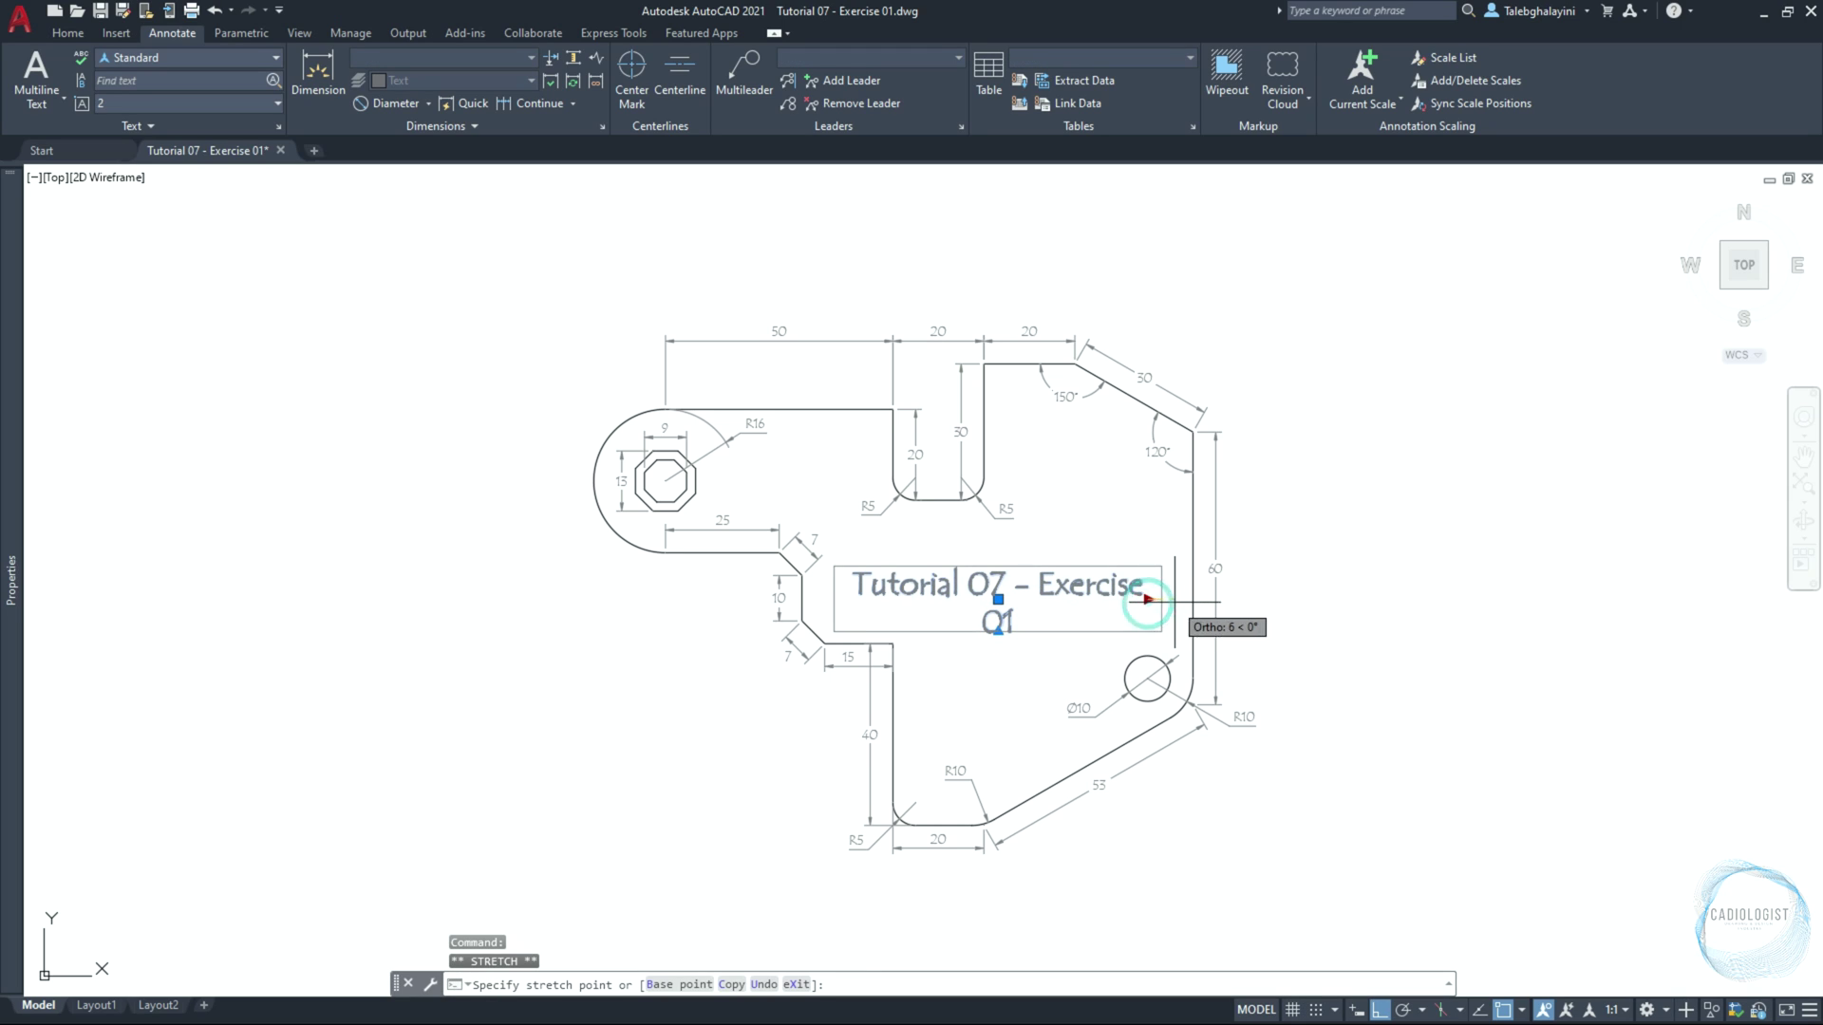
pyautogui.press('Escape')
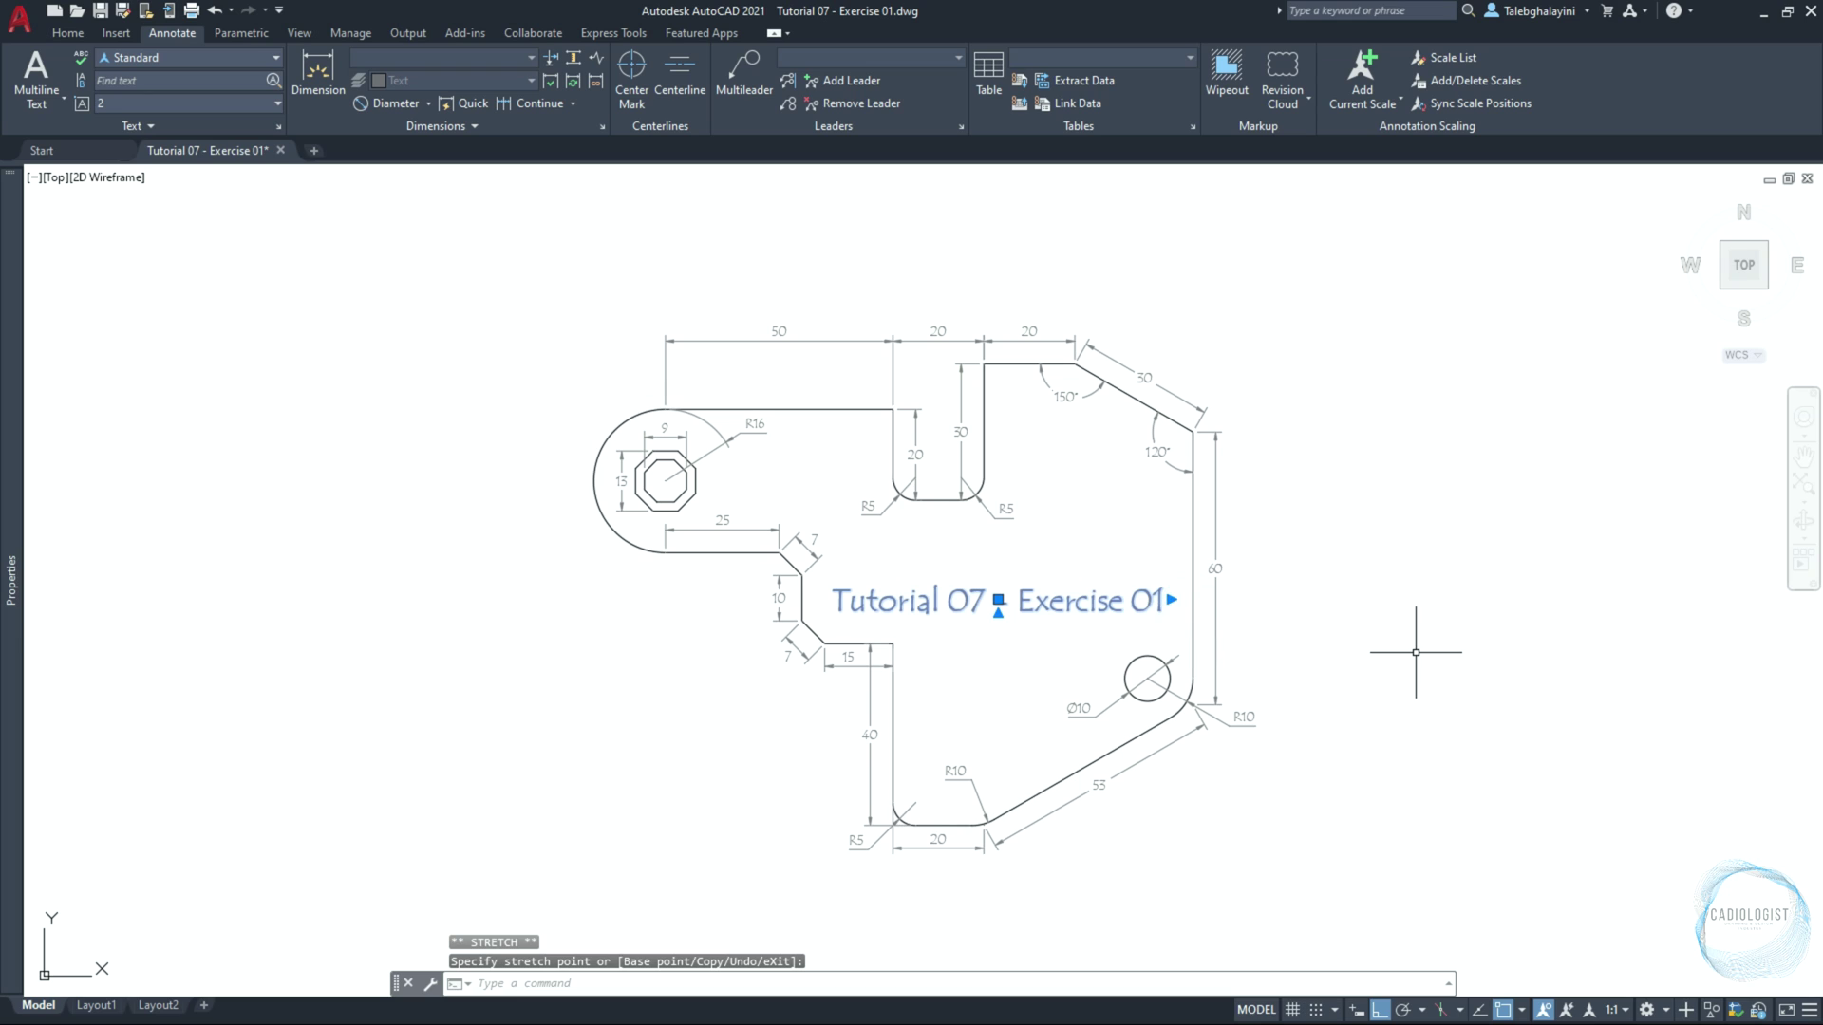
pyautogui.press('Escape')
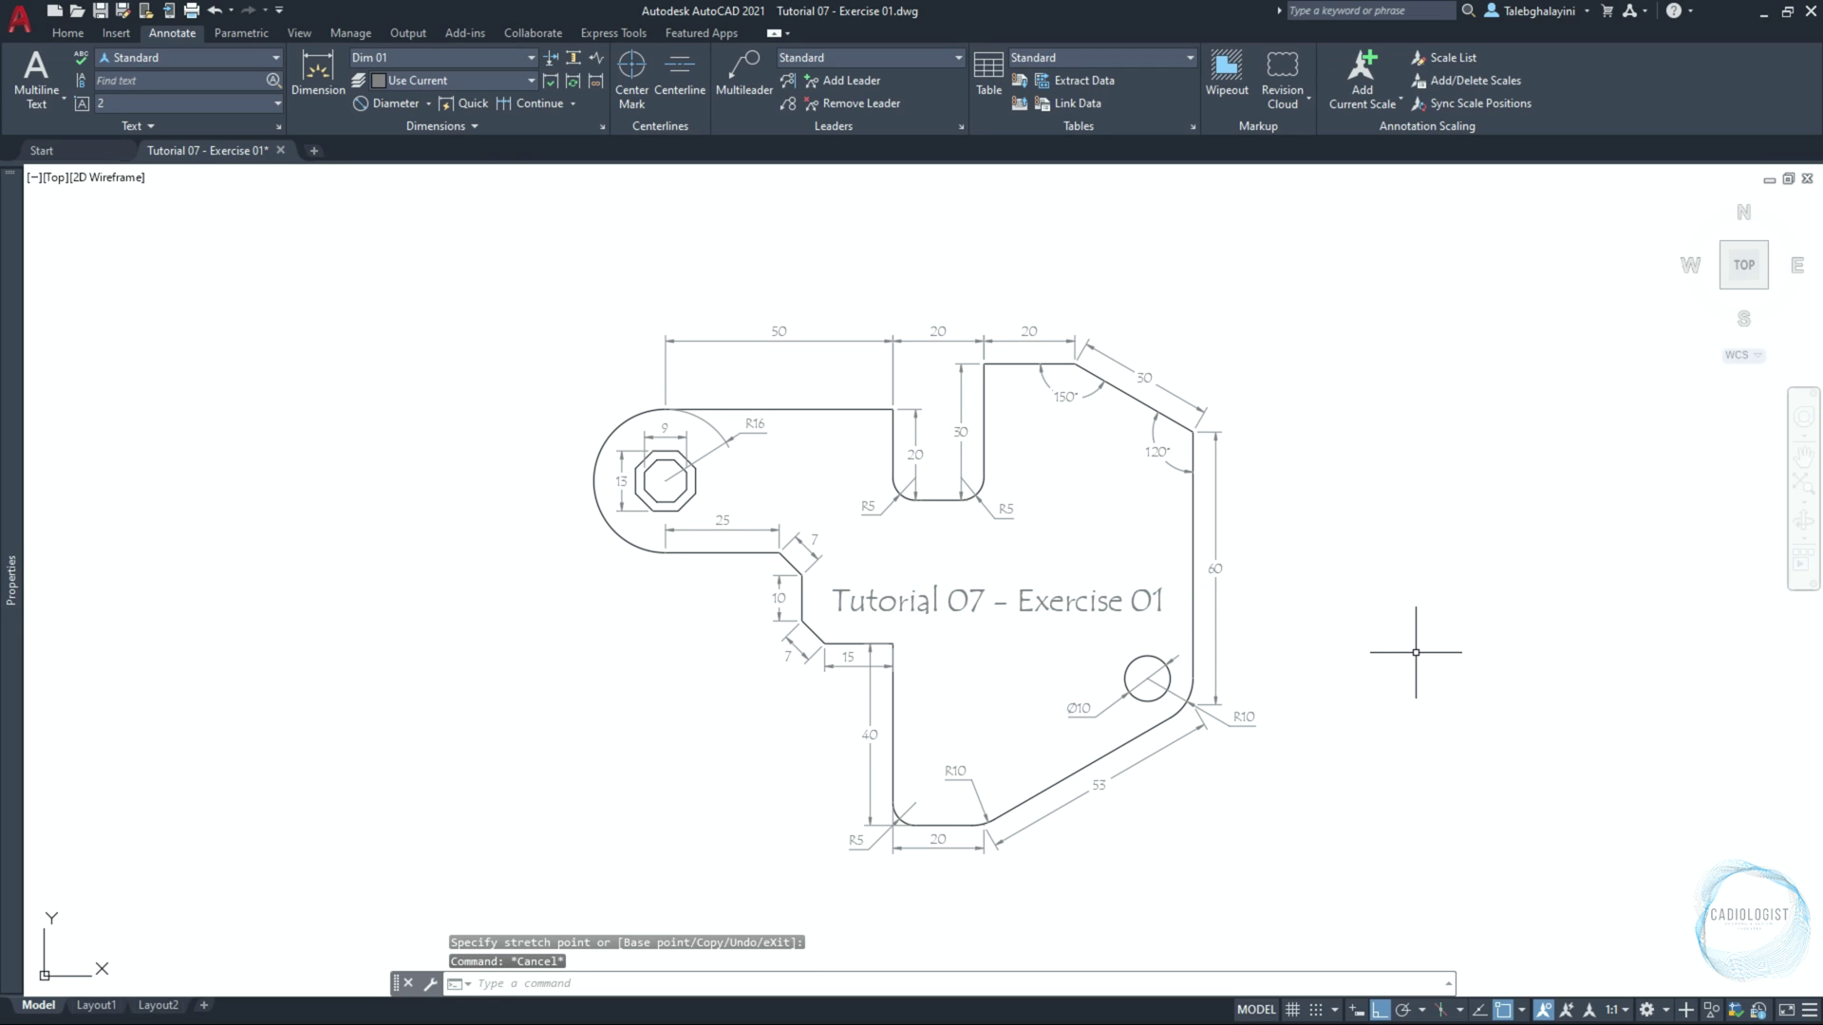